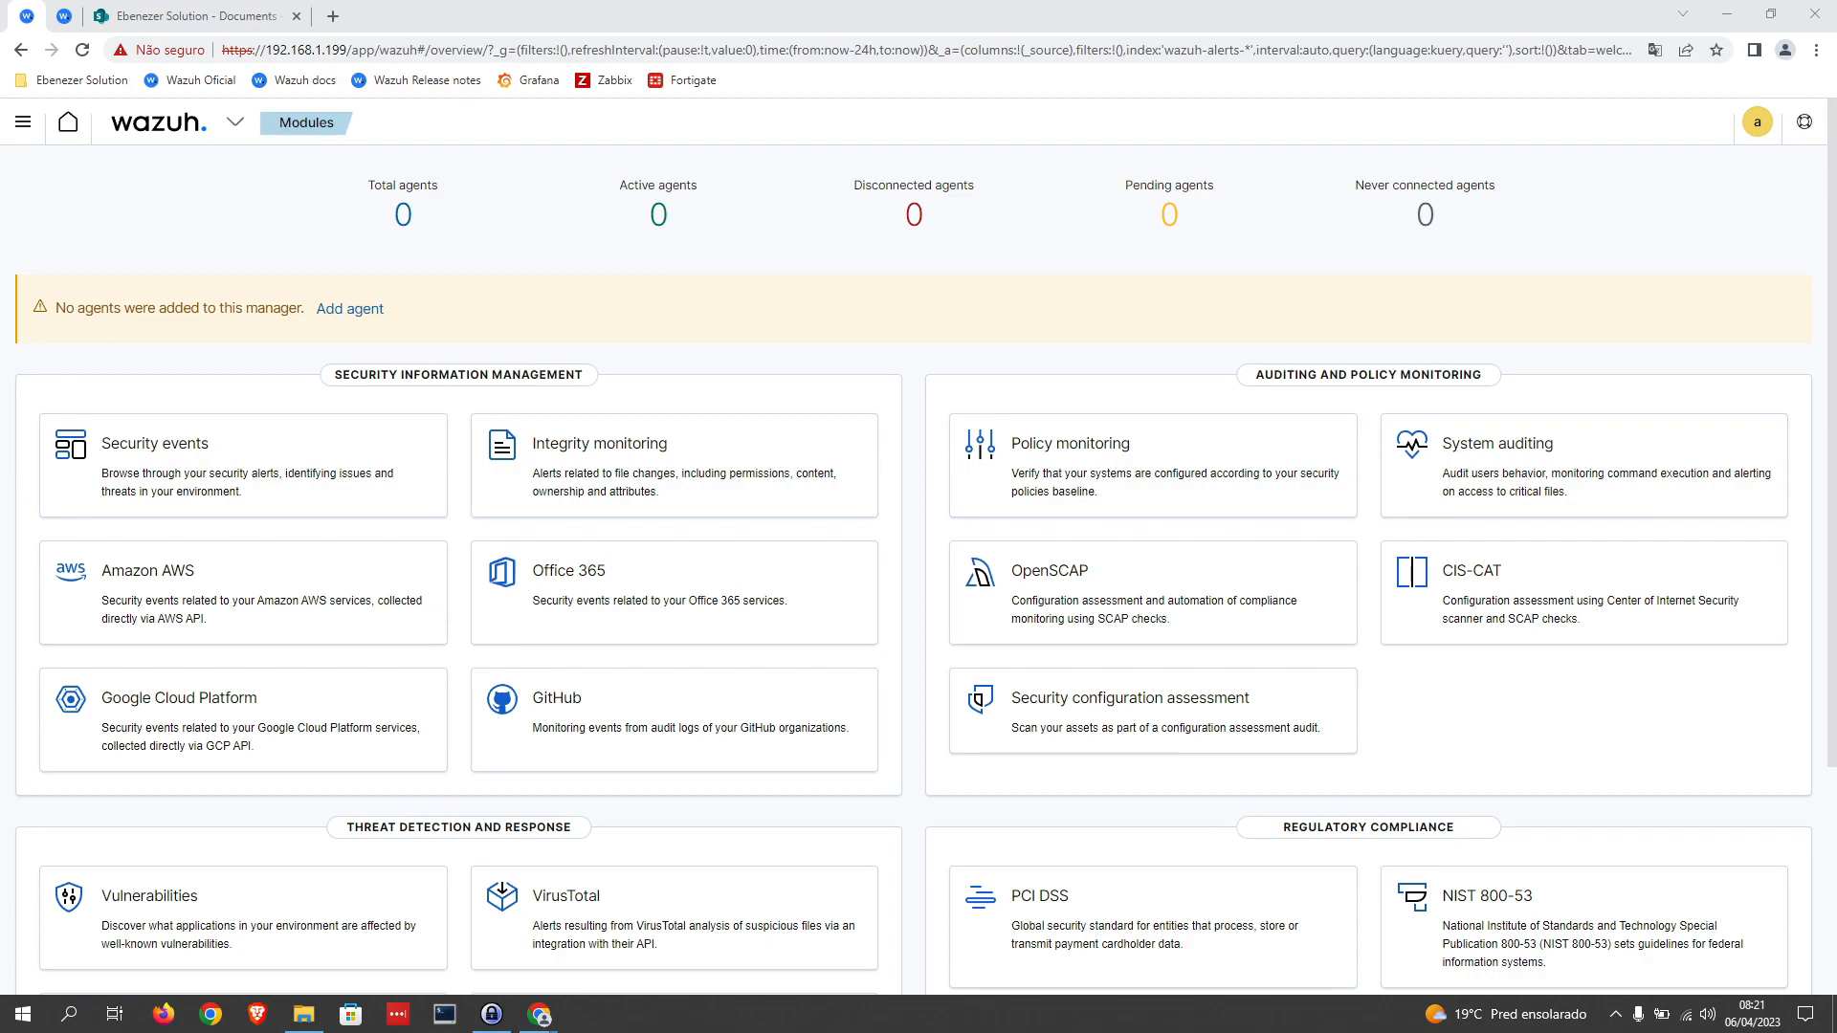
# Step: Filter the manager's rules files to custom rules and open local_rules.xml for editing
pyautogui.click(235, 122)
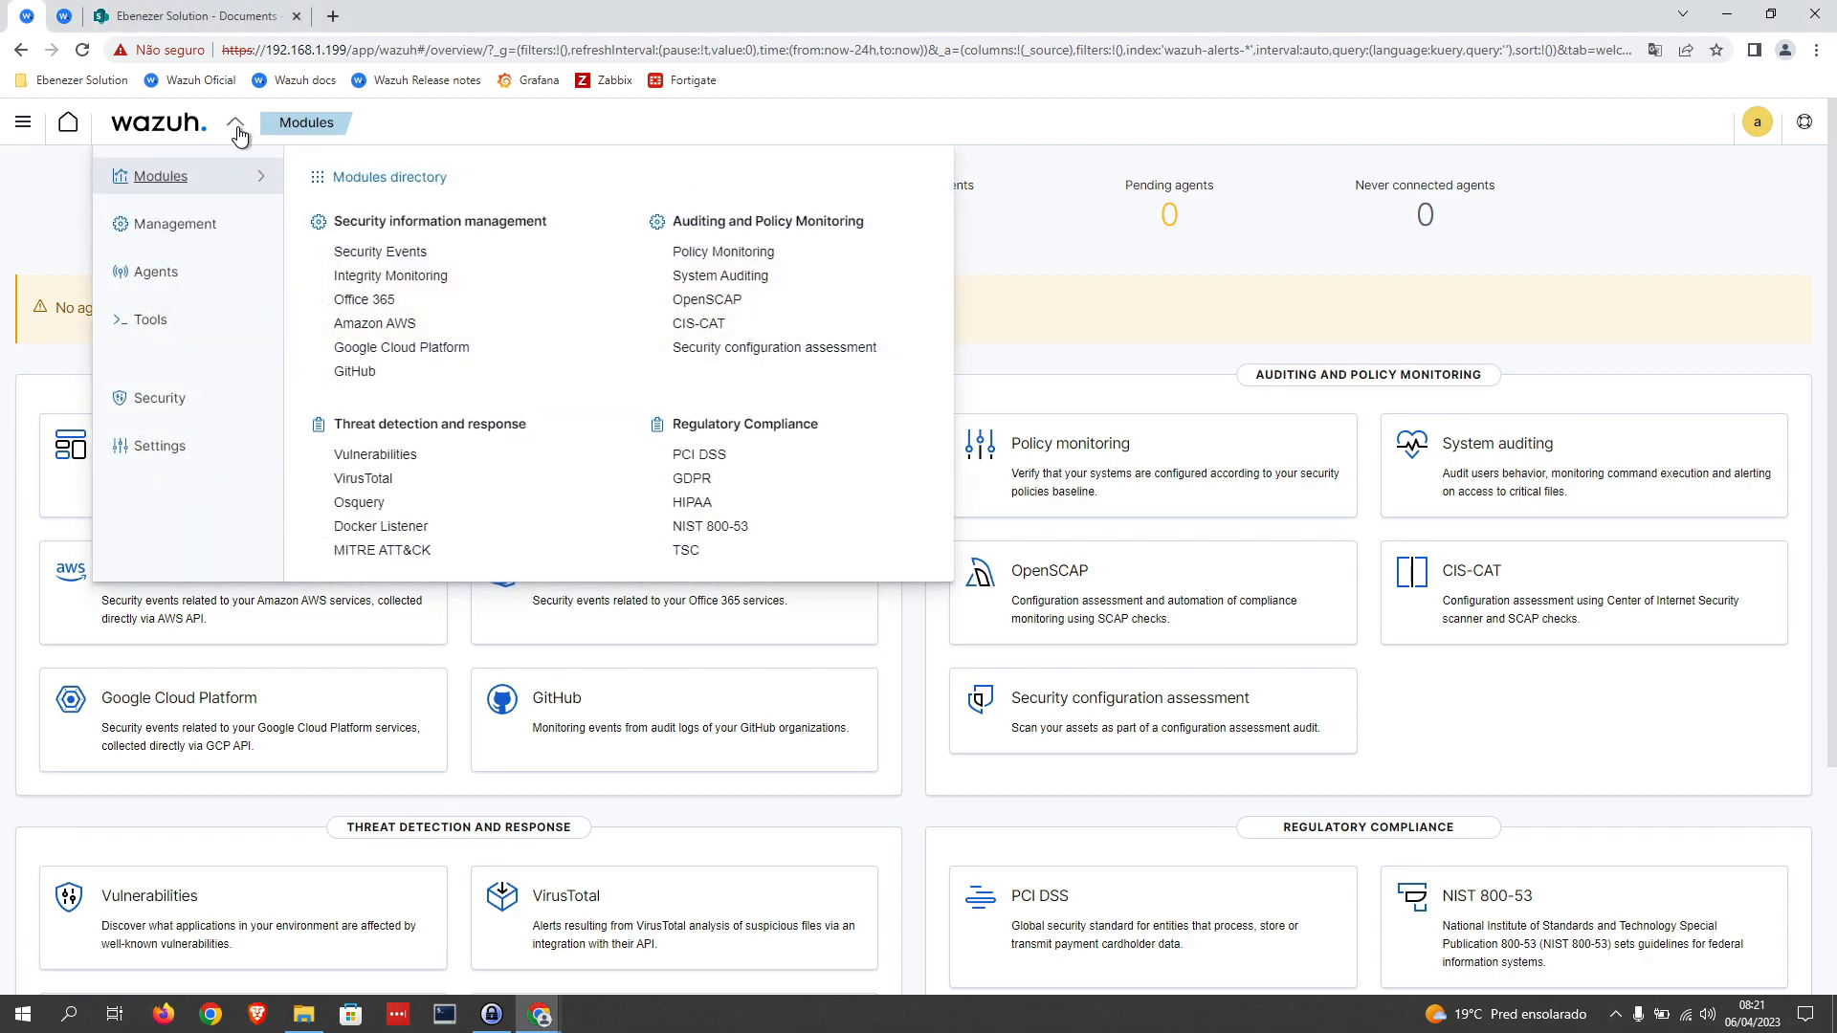
pyautogui.click(183, 226)
pyautogui.click(348, 250)
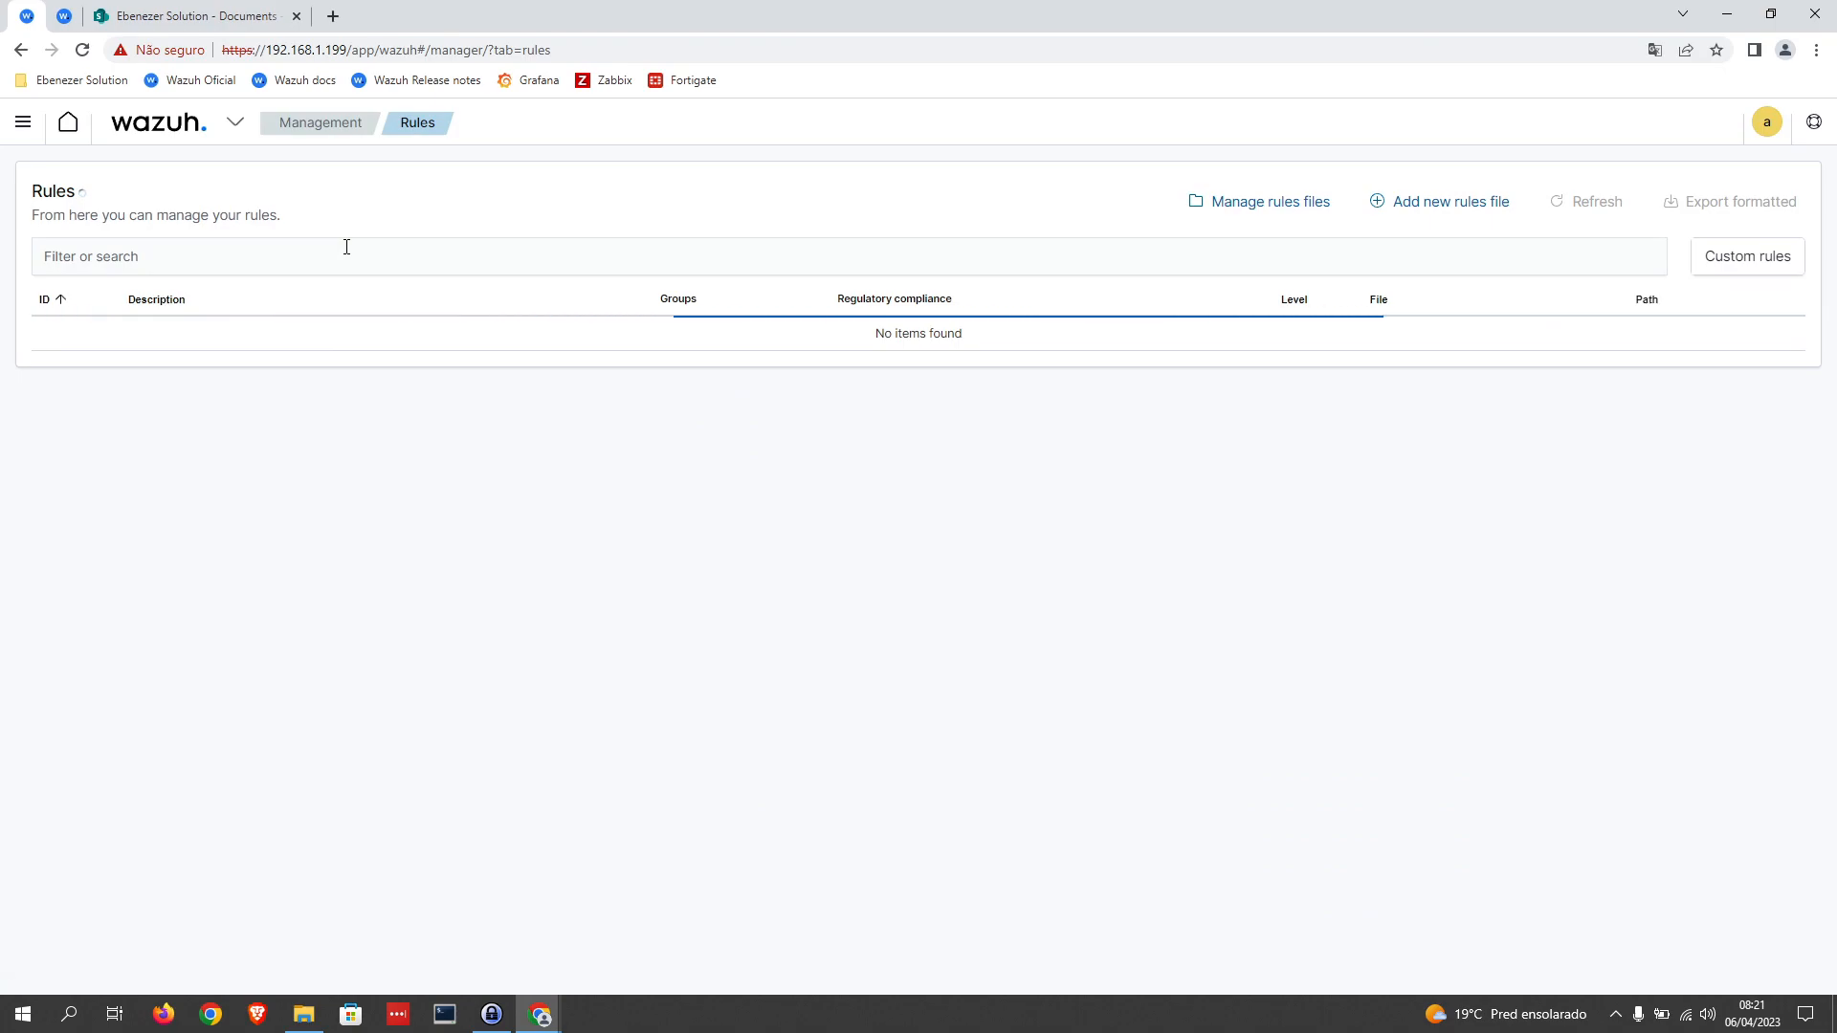
pyautogui.click(1262, 213)
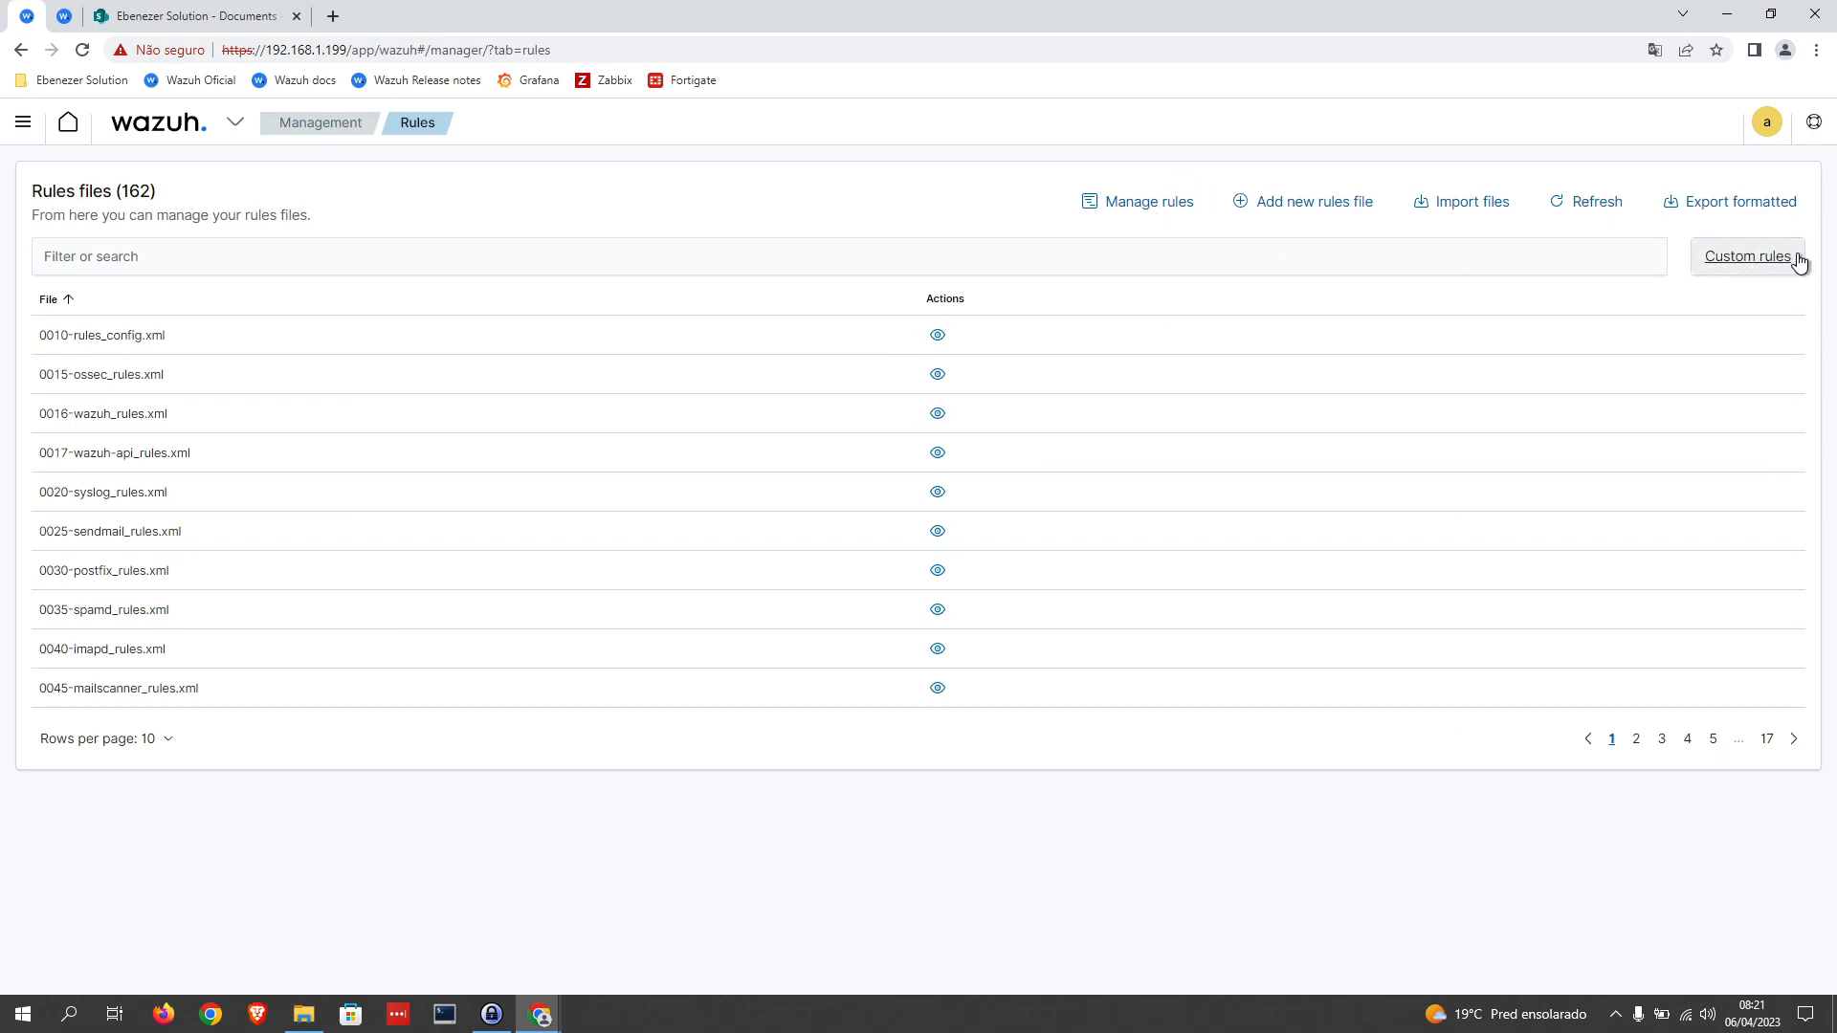
pyautogui.click(287, 251)
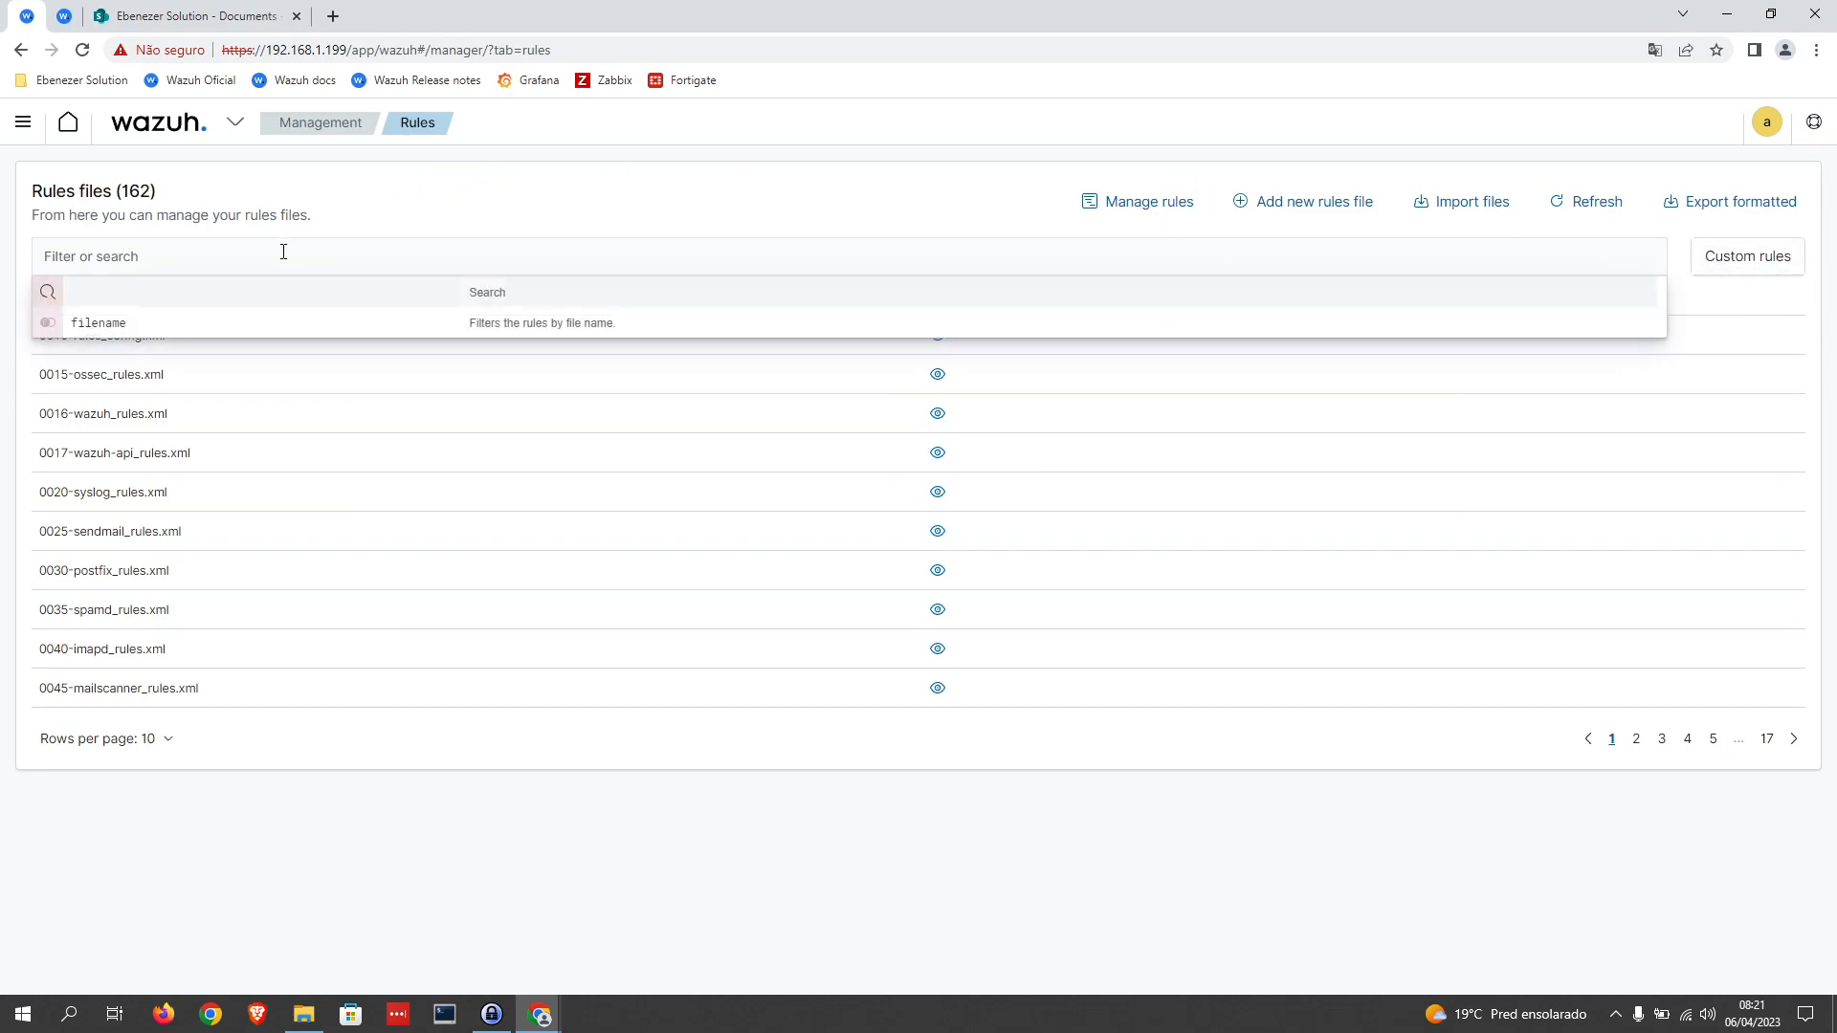
pyautogui.click(1751, 256)
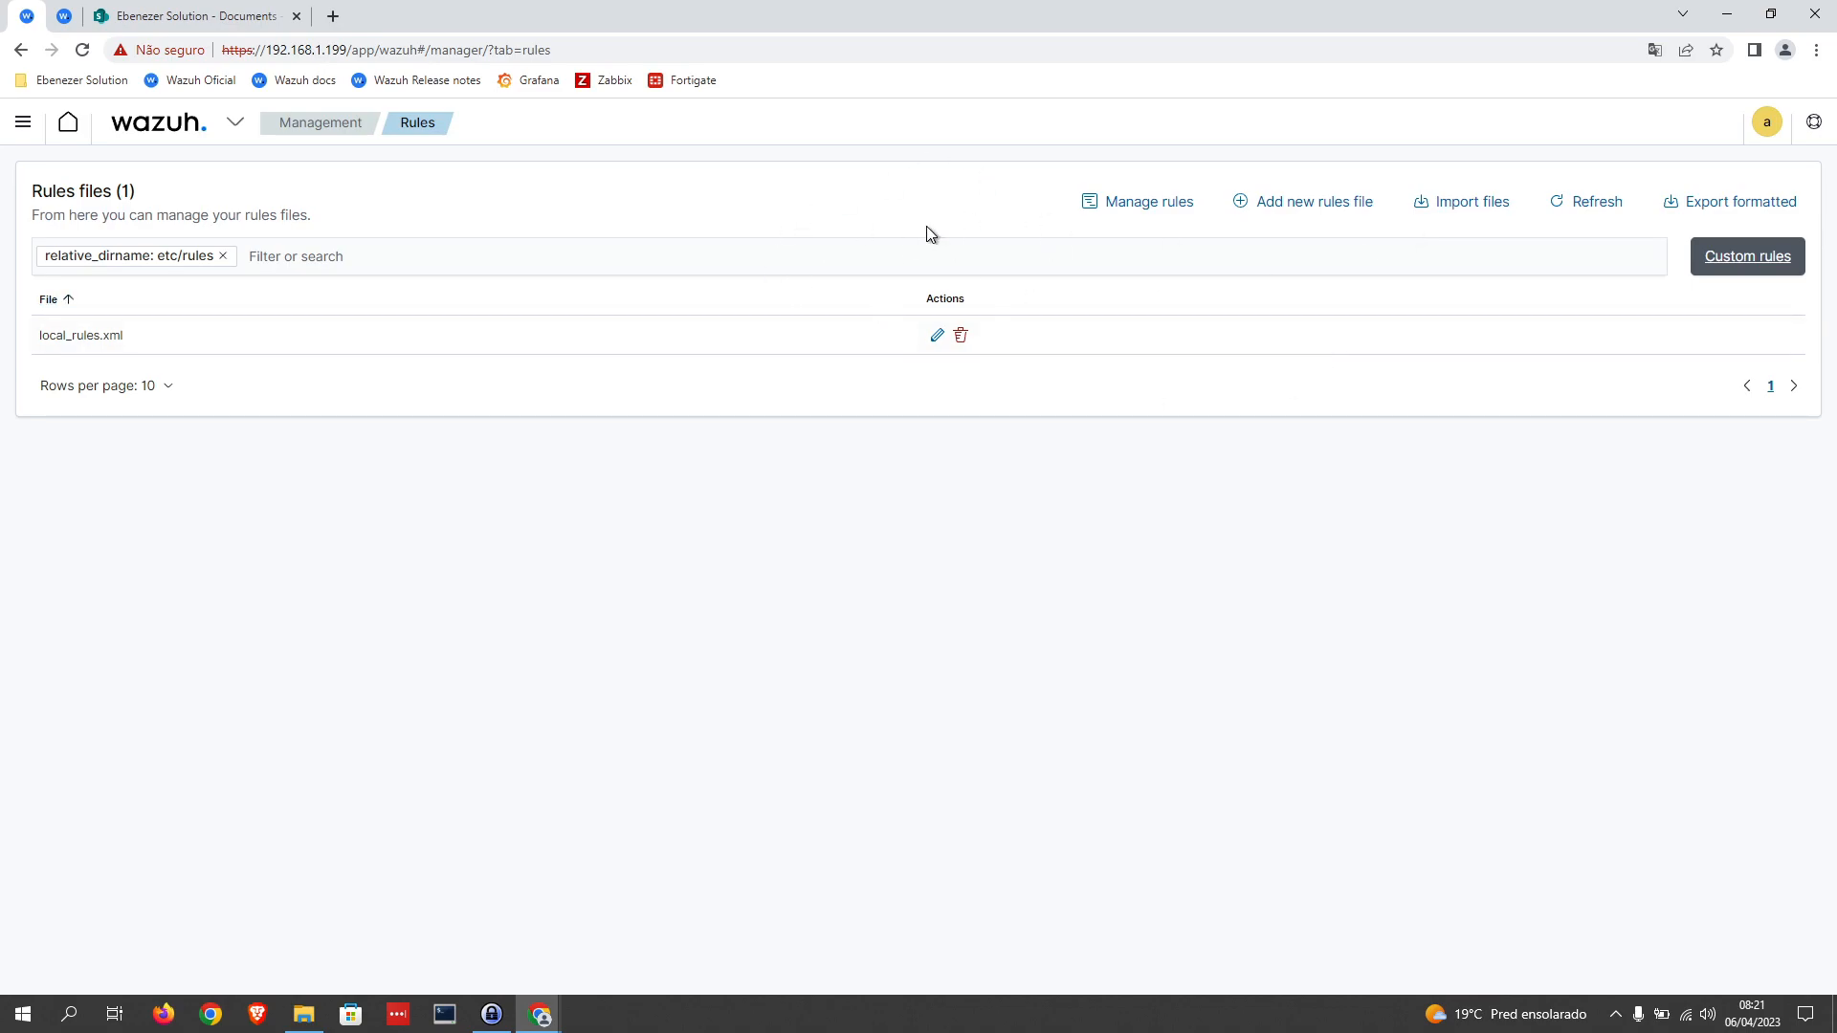
pyautogui.click(938, 337)
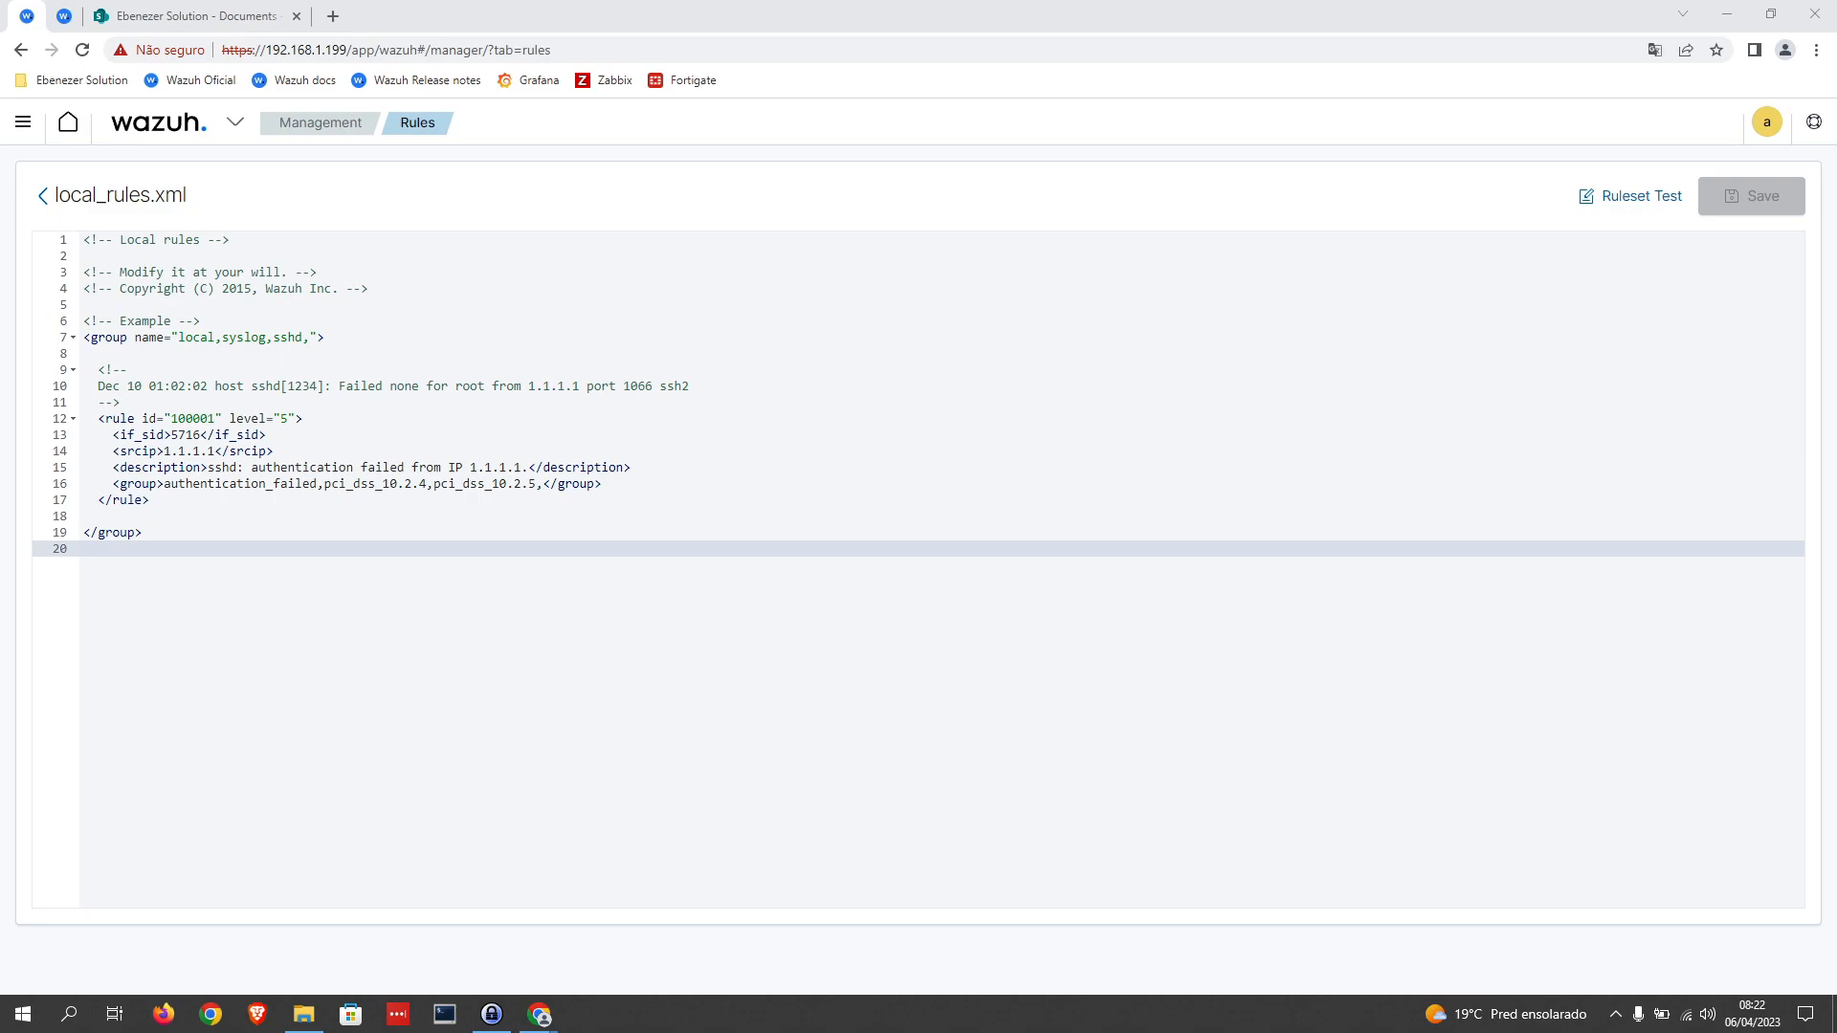
# Step: Copy the sample group's opening tag to a new line at the end of the file and name the group office_365
pyautogui.click(100, 554)
pyautogui.press('Return')
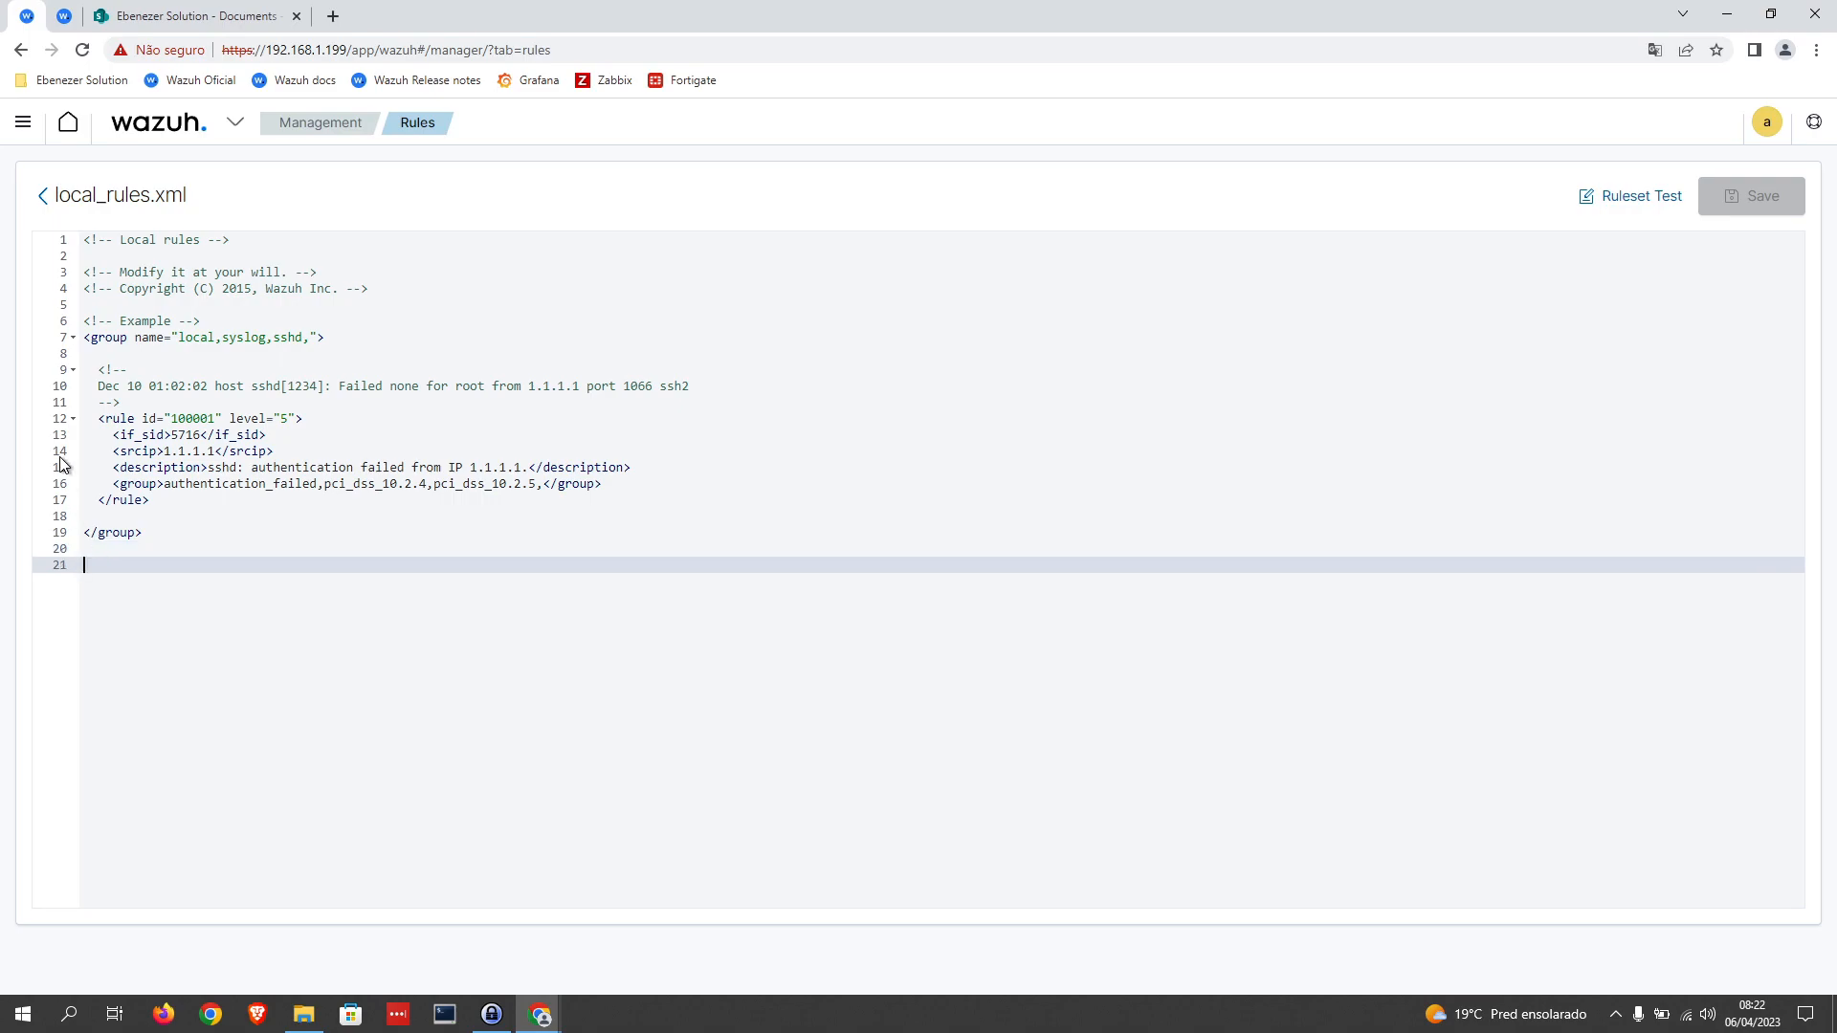
pyautogui.moveTo(342, 340); pyautogui.dragTo(62, 344)
pyautogui.hotkey('ctrl', 'c')
pyautogui.click(115, 566)
pyautogui.hotkey('ctrl', 'v')
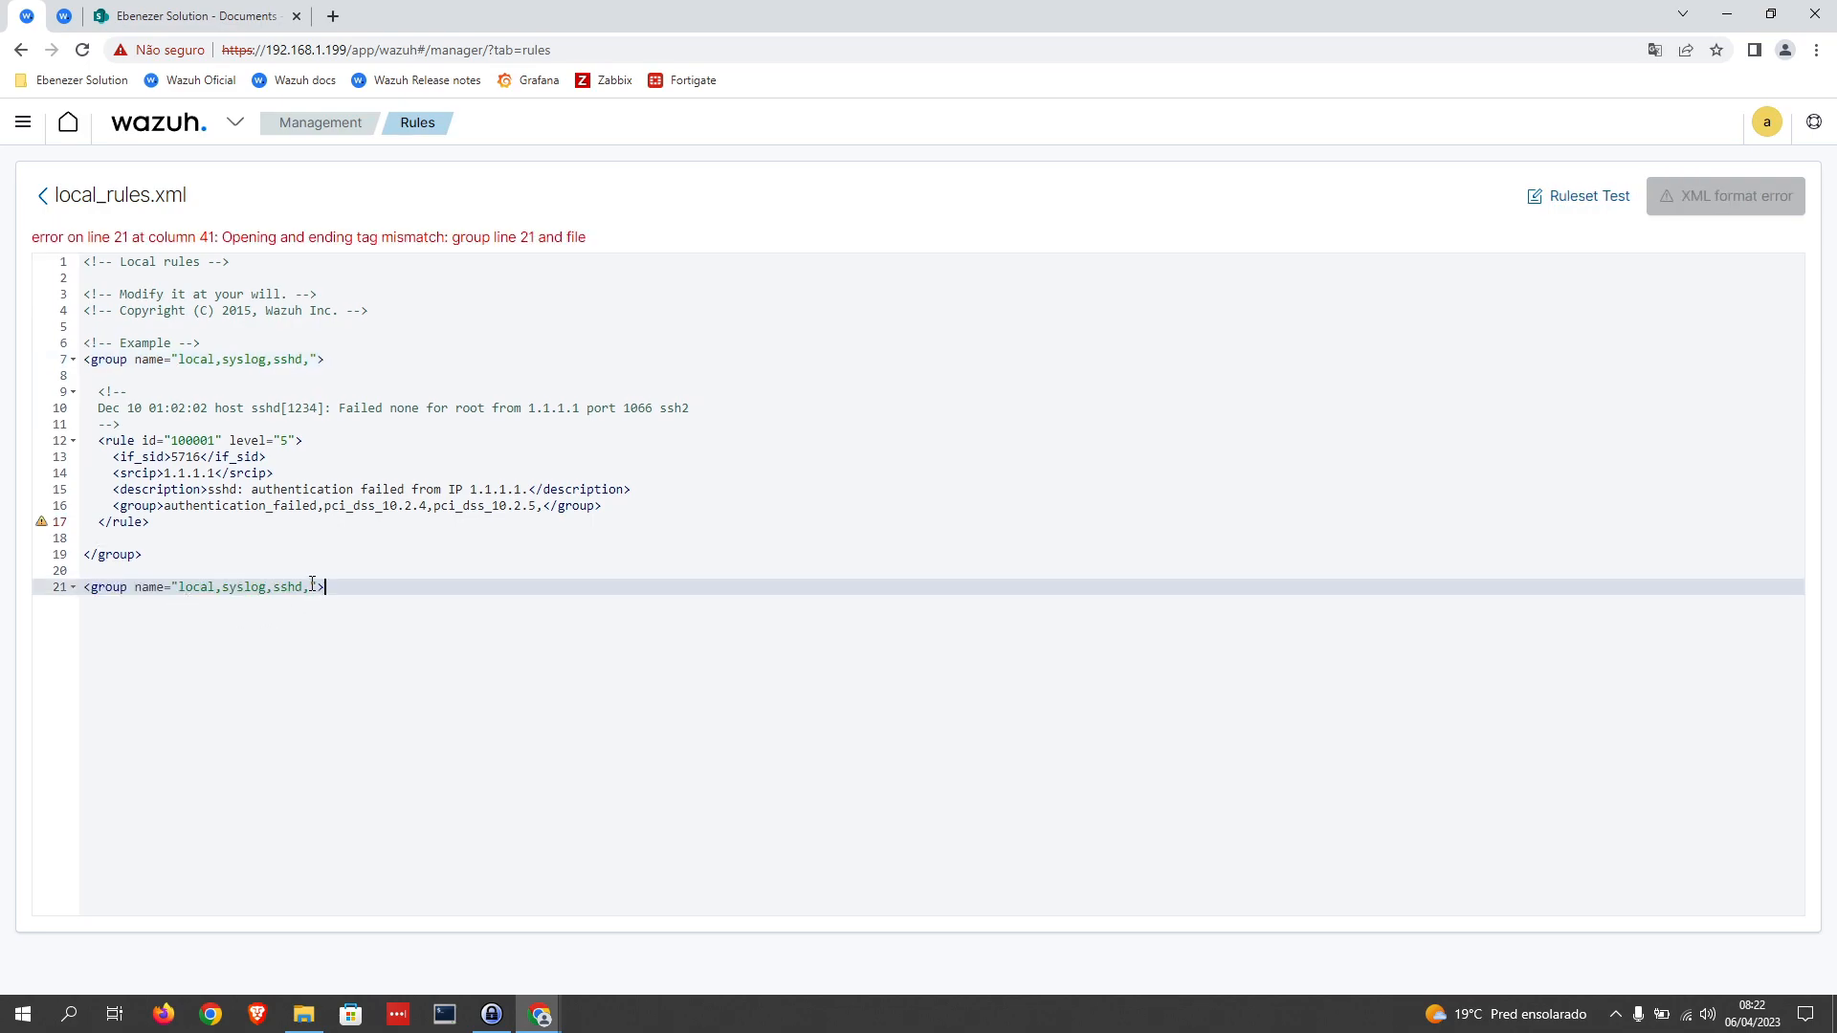
pyautogui.moveTo(312, 584); pyautogui.dragTo(179, 587)
pyautogui.write('office_365')
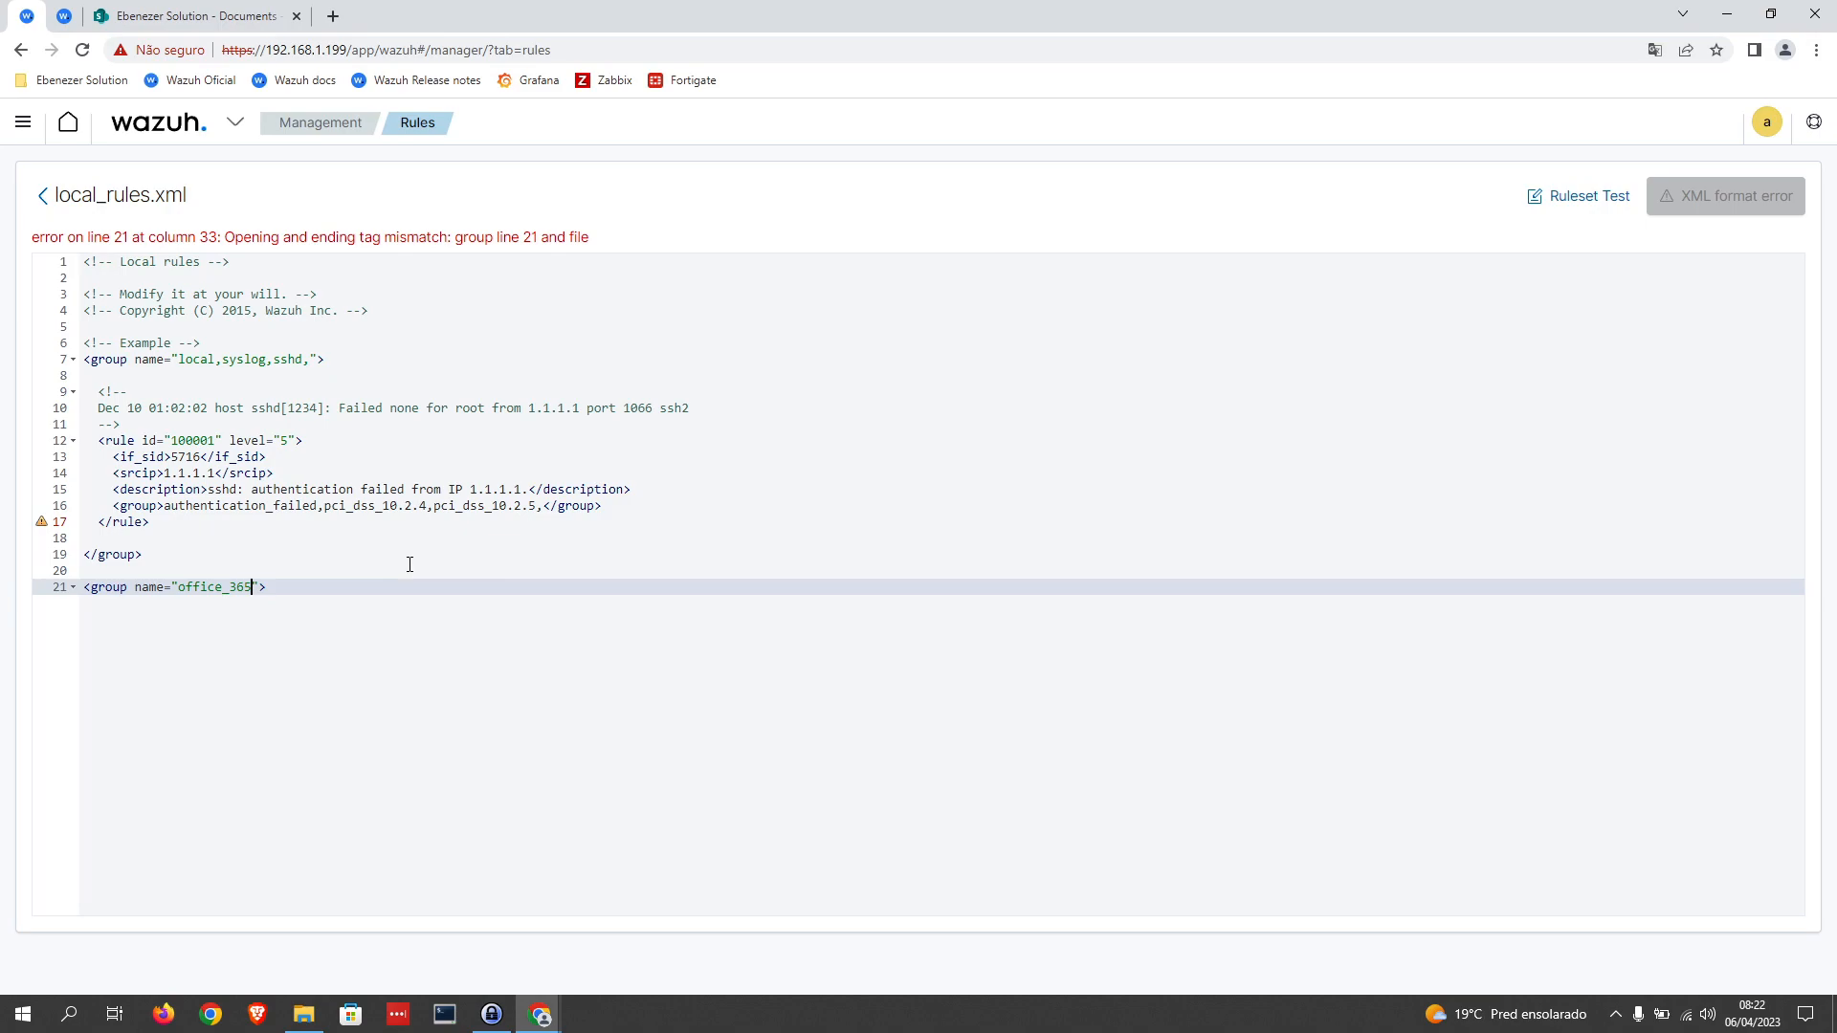
# Step: Copy the Example comment above the office_365 group and change its text to "Office 365 use case"
pyautogui.moveTo(329, 346); pyautogui.dragTo(82, 344)
pyautogui.hotkey('ctrl', 'c')
pyautogui.click(117, 572)
pyautogui.press('Return')
pyautogui.press('Return')
pyautogui.hotkey('ctrl', 'v')
pyautogui.press('Return')
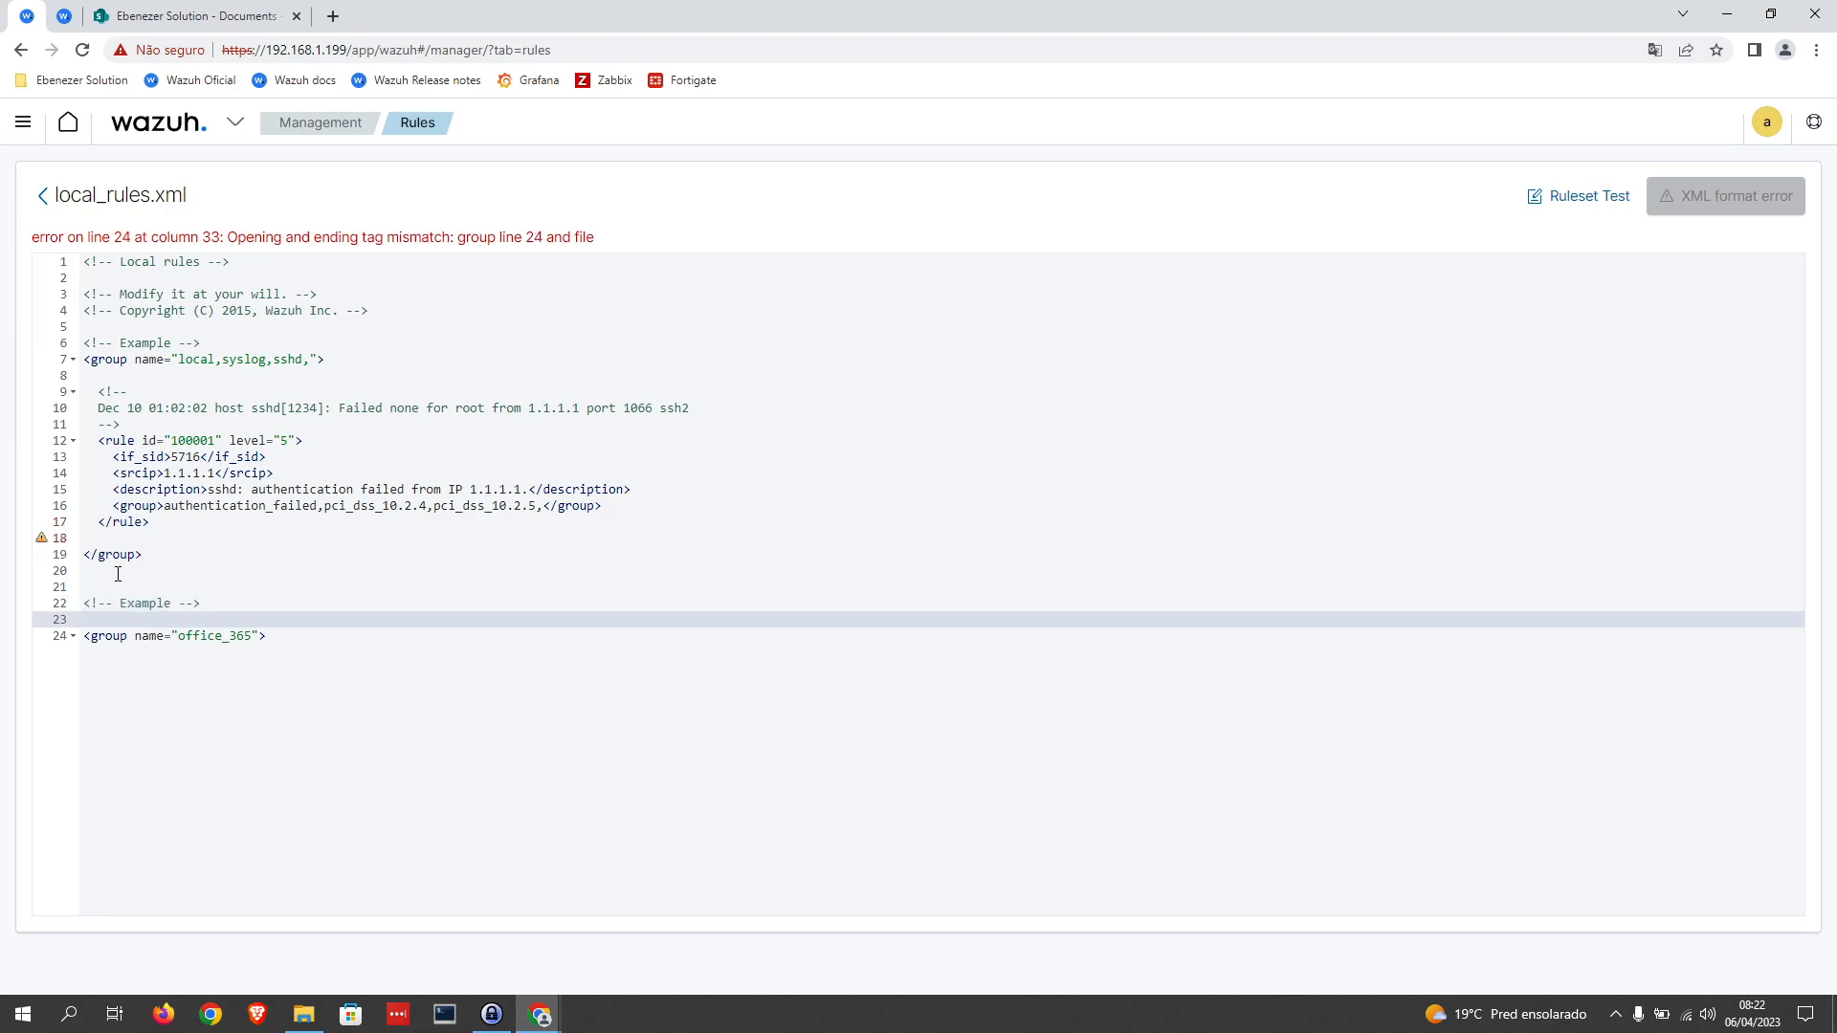
pyautogui.doubleClick(141, 608)
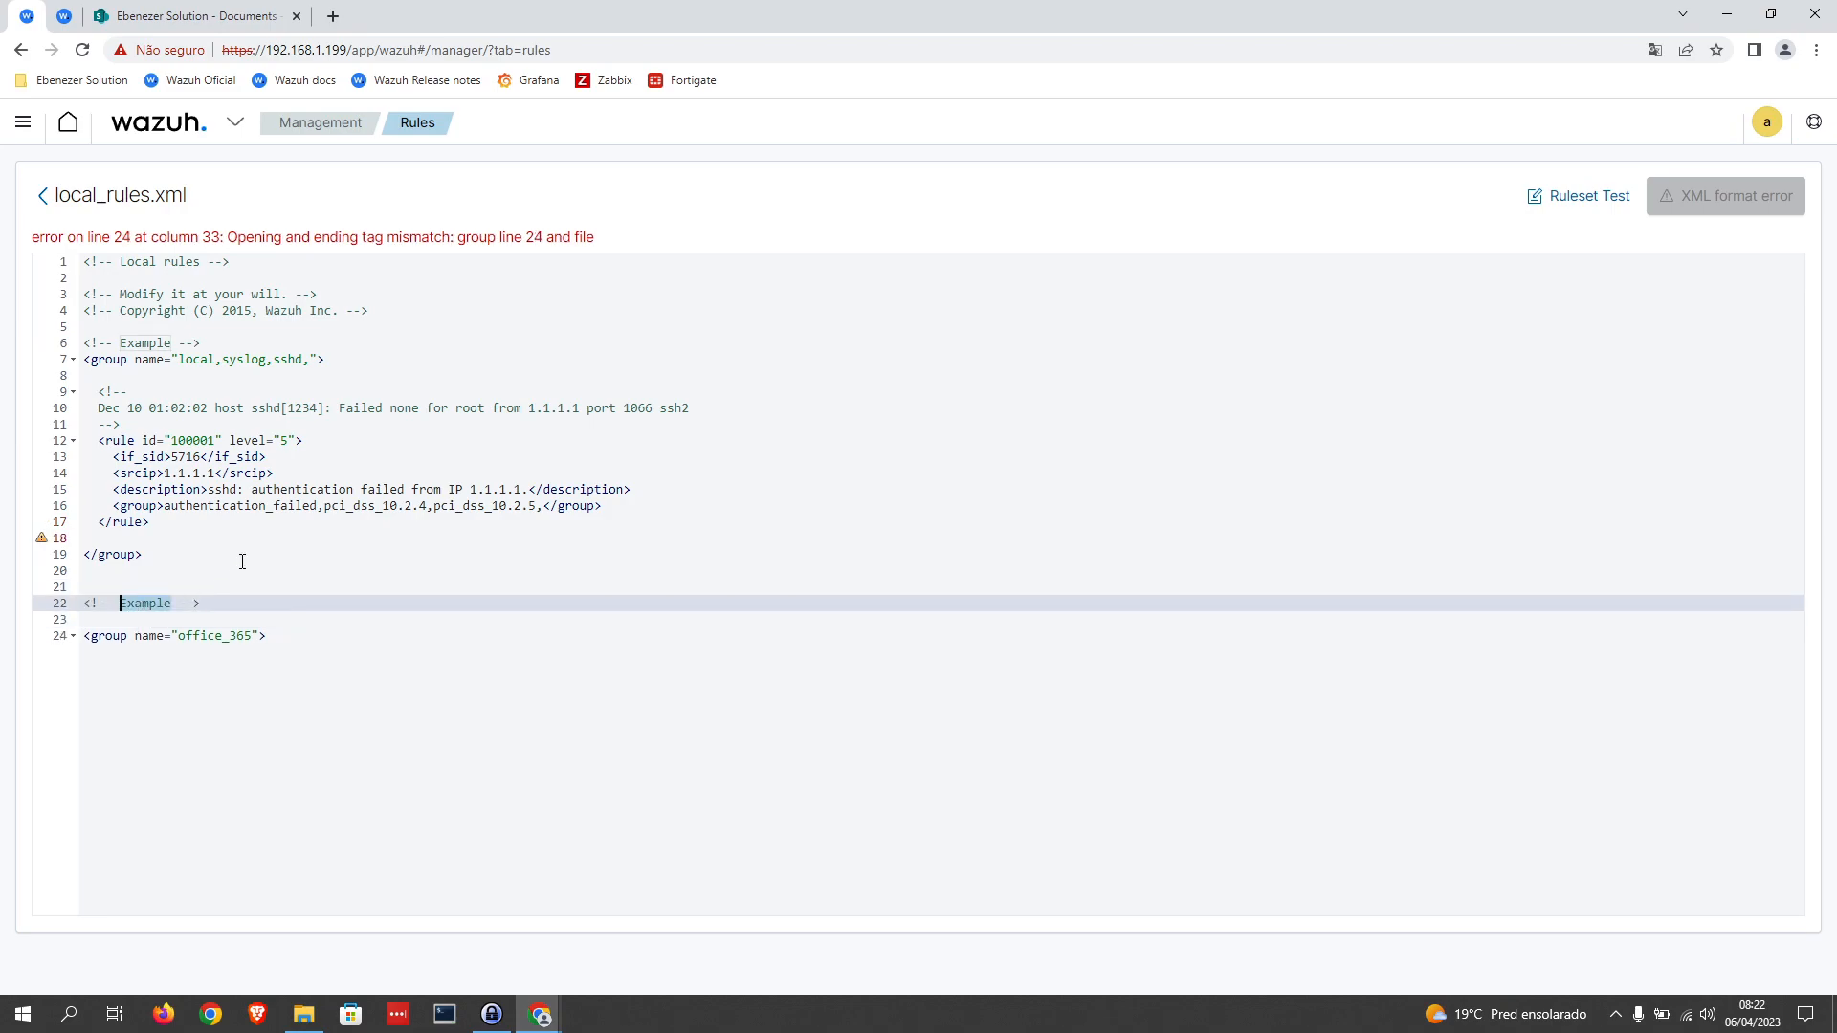
pyautogui.write('Office 365 use case')
# Step: Copy the sample rule's opening tag to a new line under the office_365 group and set its id to 100002
pyautogui.click(309, 636)
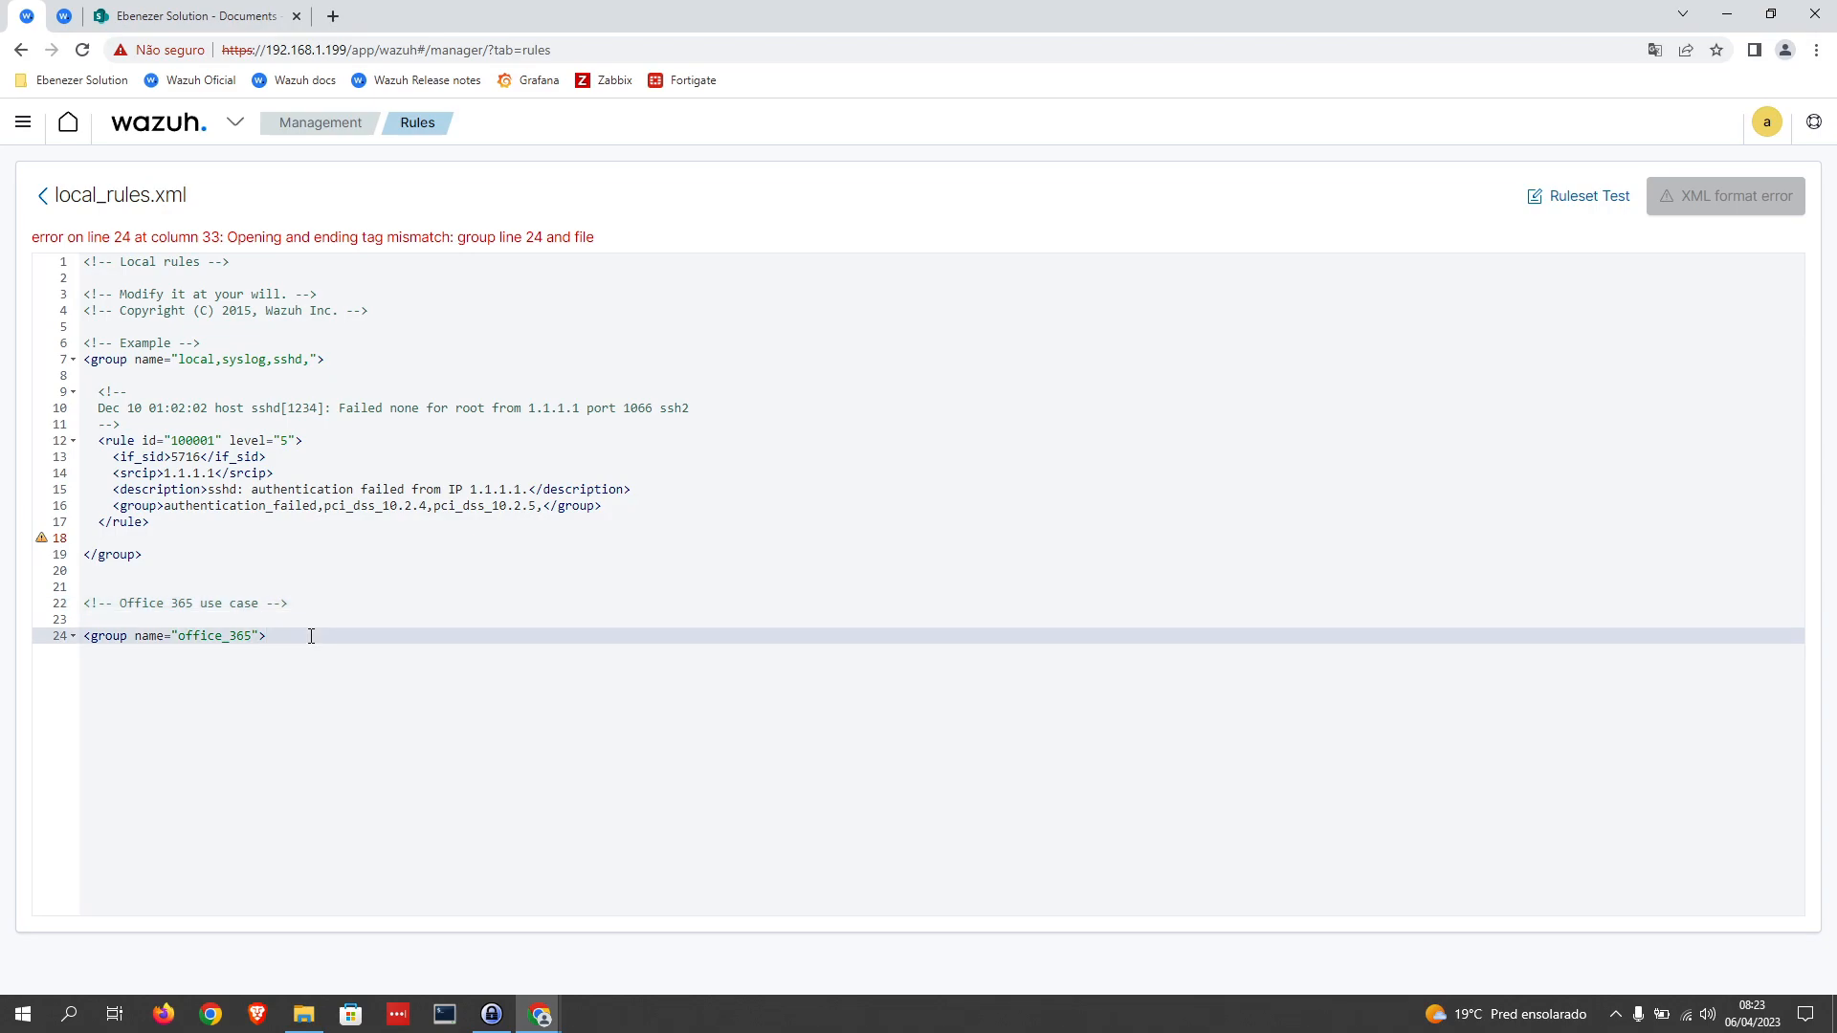
pyautogui.press('Return')
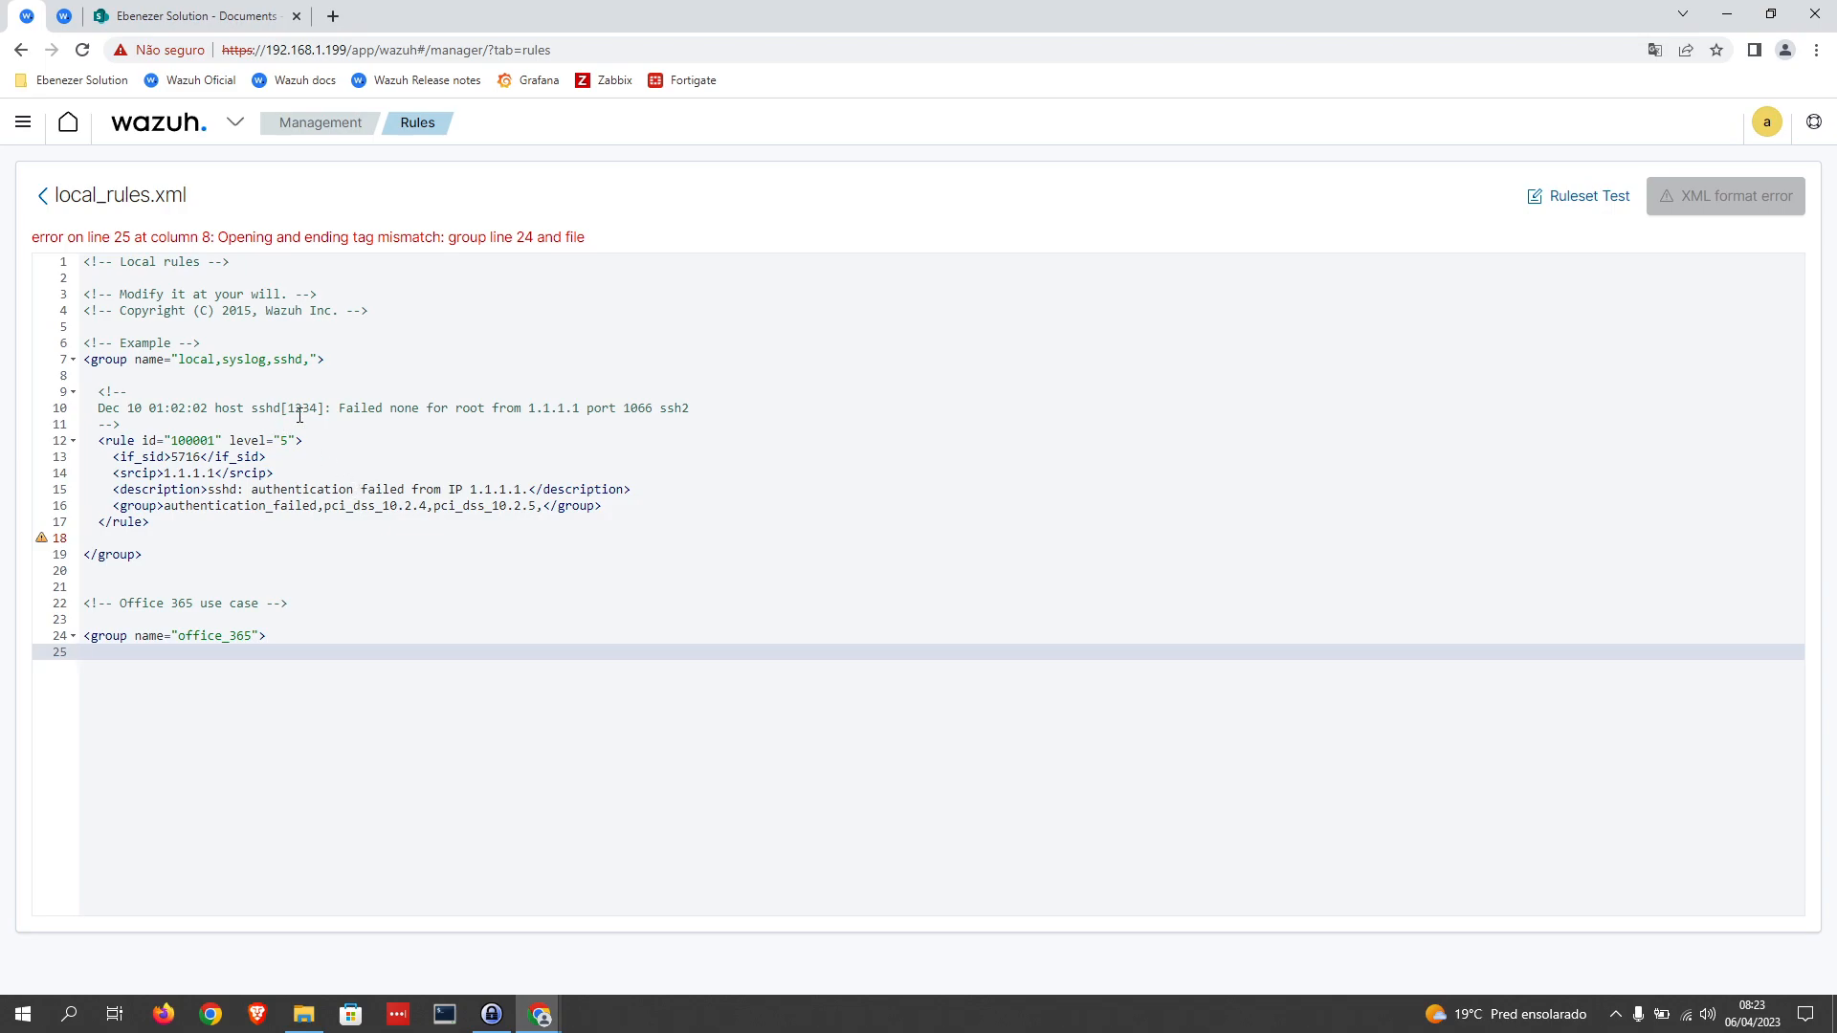
pyautogui.moveTo(314, 444); pyautogui.dragTo(99, 443)
pyautogui.hotkey('ctrl', 'c')
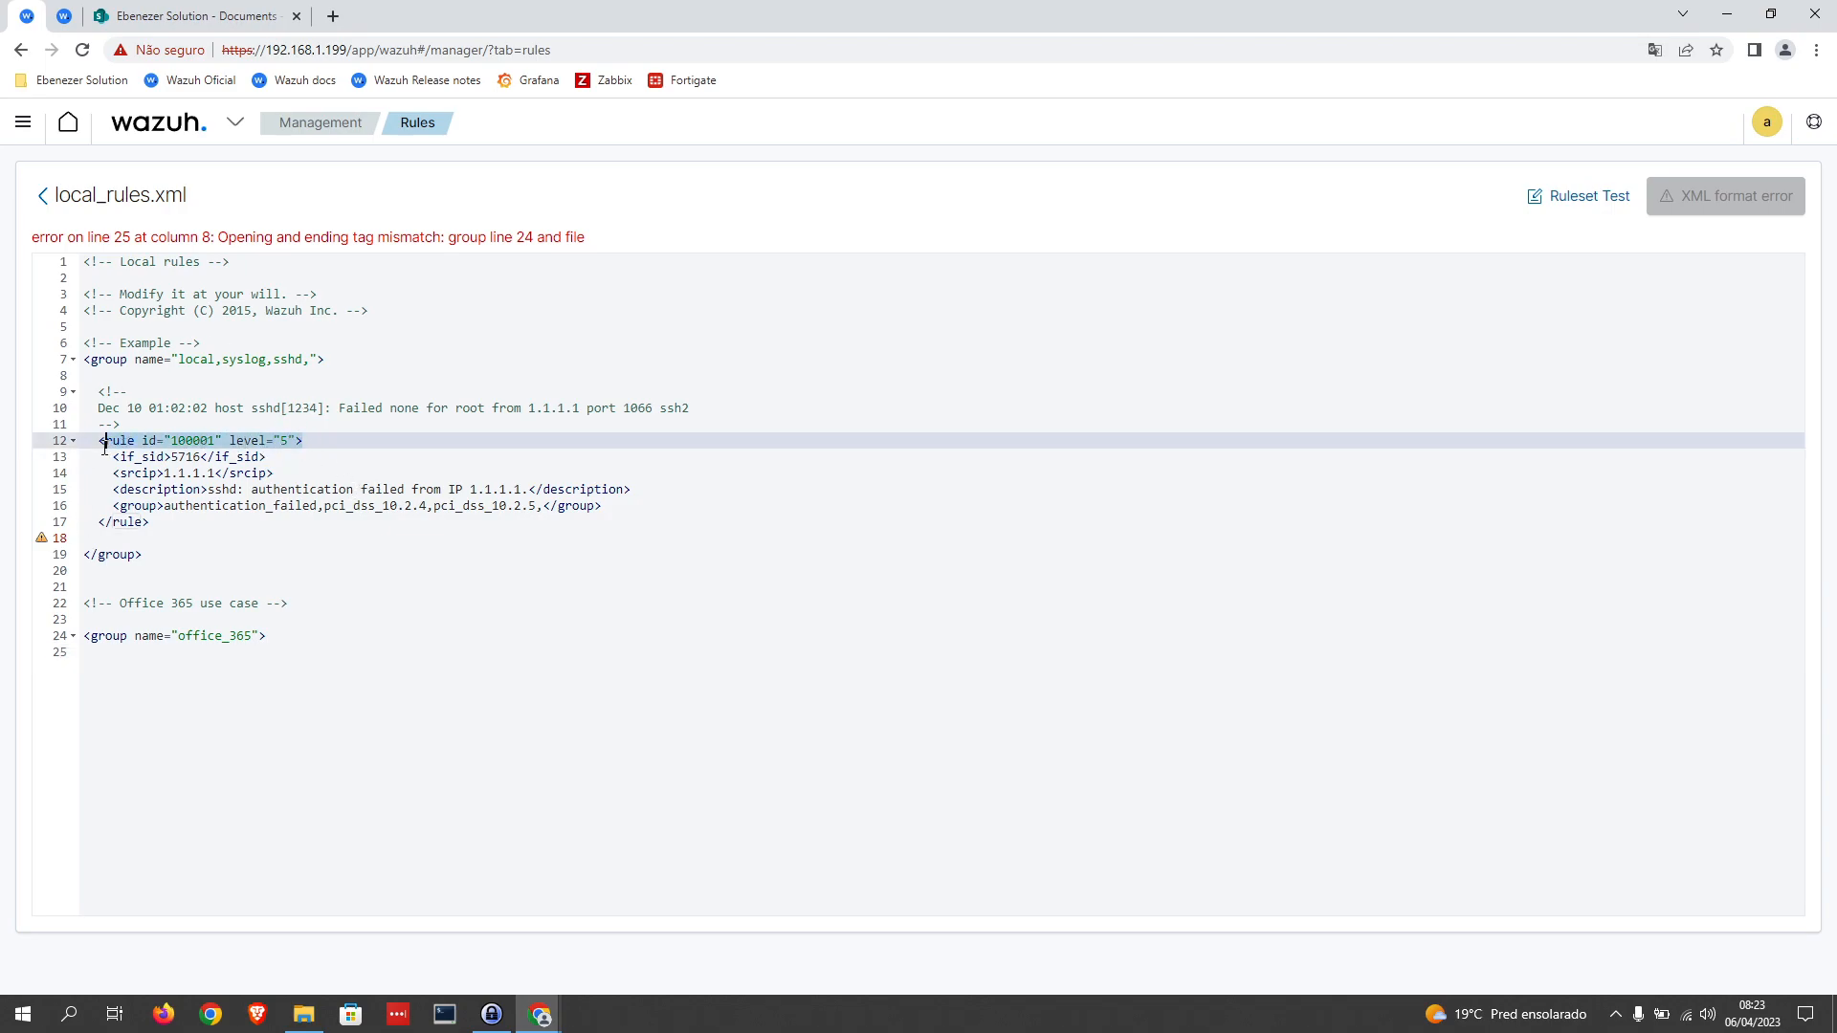
pyautogui.click(120, 676)
pyautogui.hotkey('ctrl', 'v')
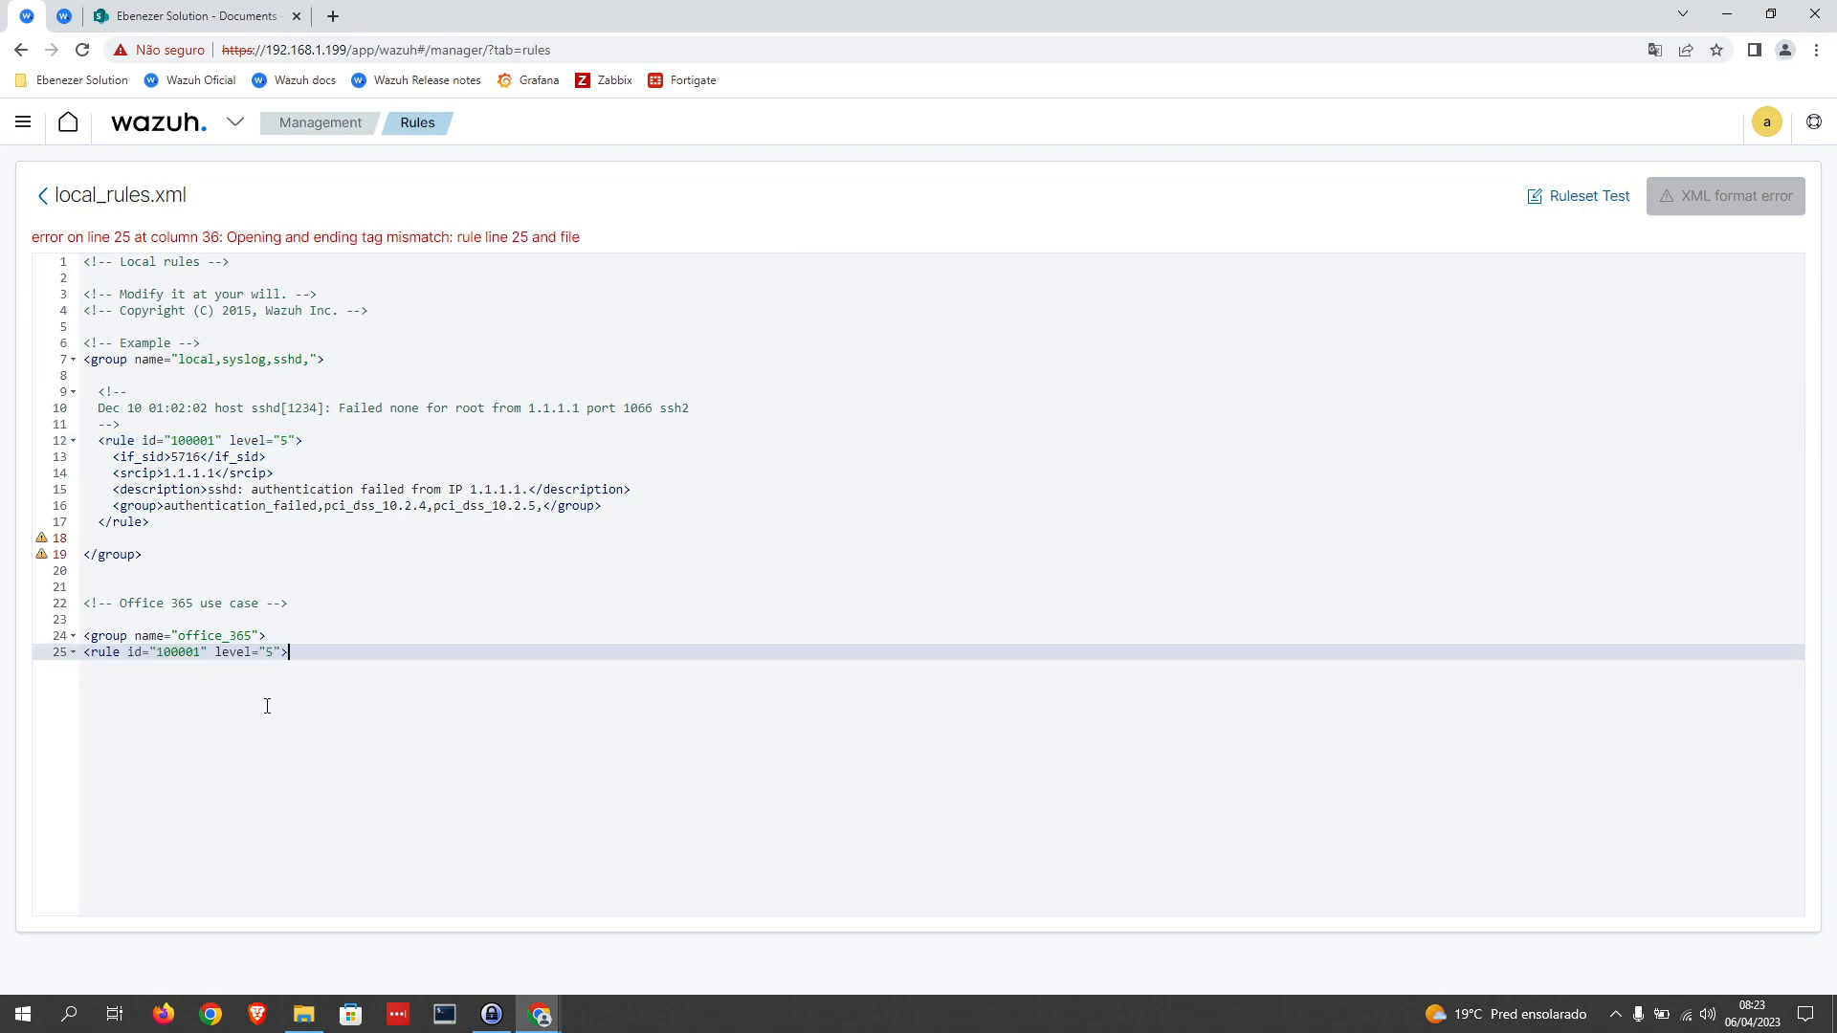
pyautogui.moveTo(216, 442); pyautogui.dragTo(172, 442)
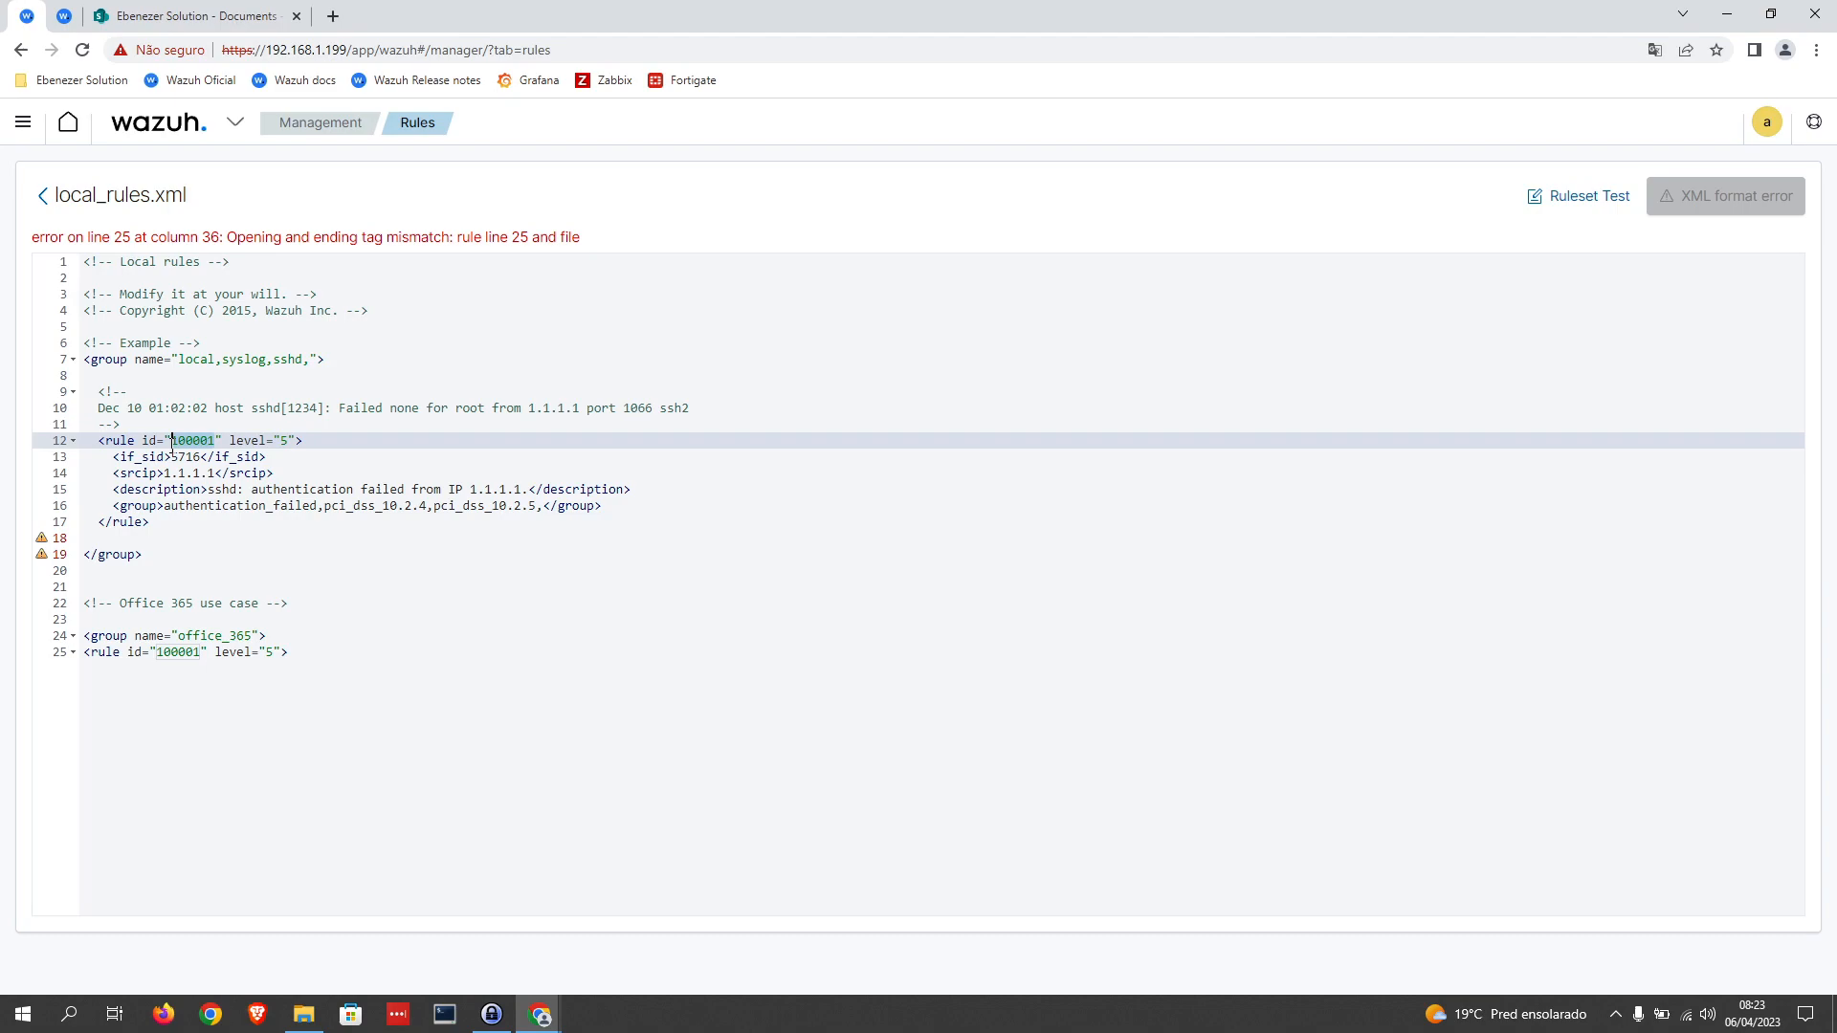
pyautogui.click(201, 654)
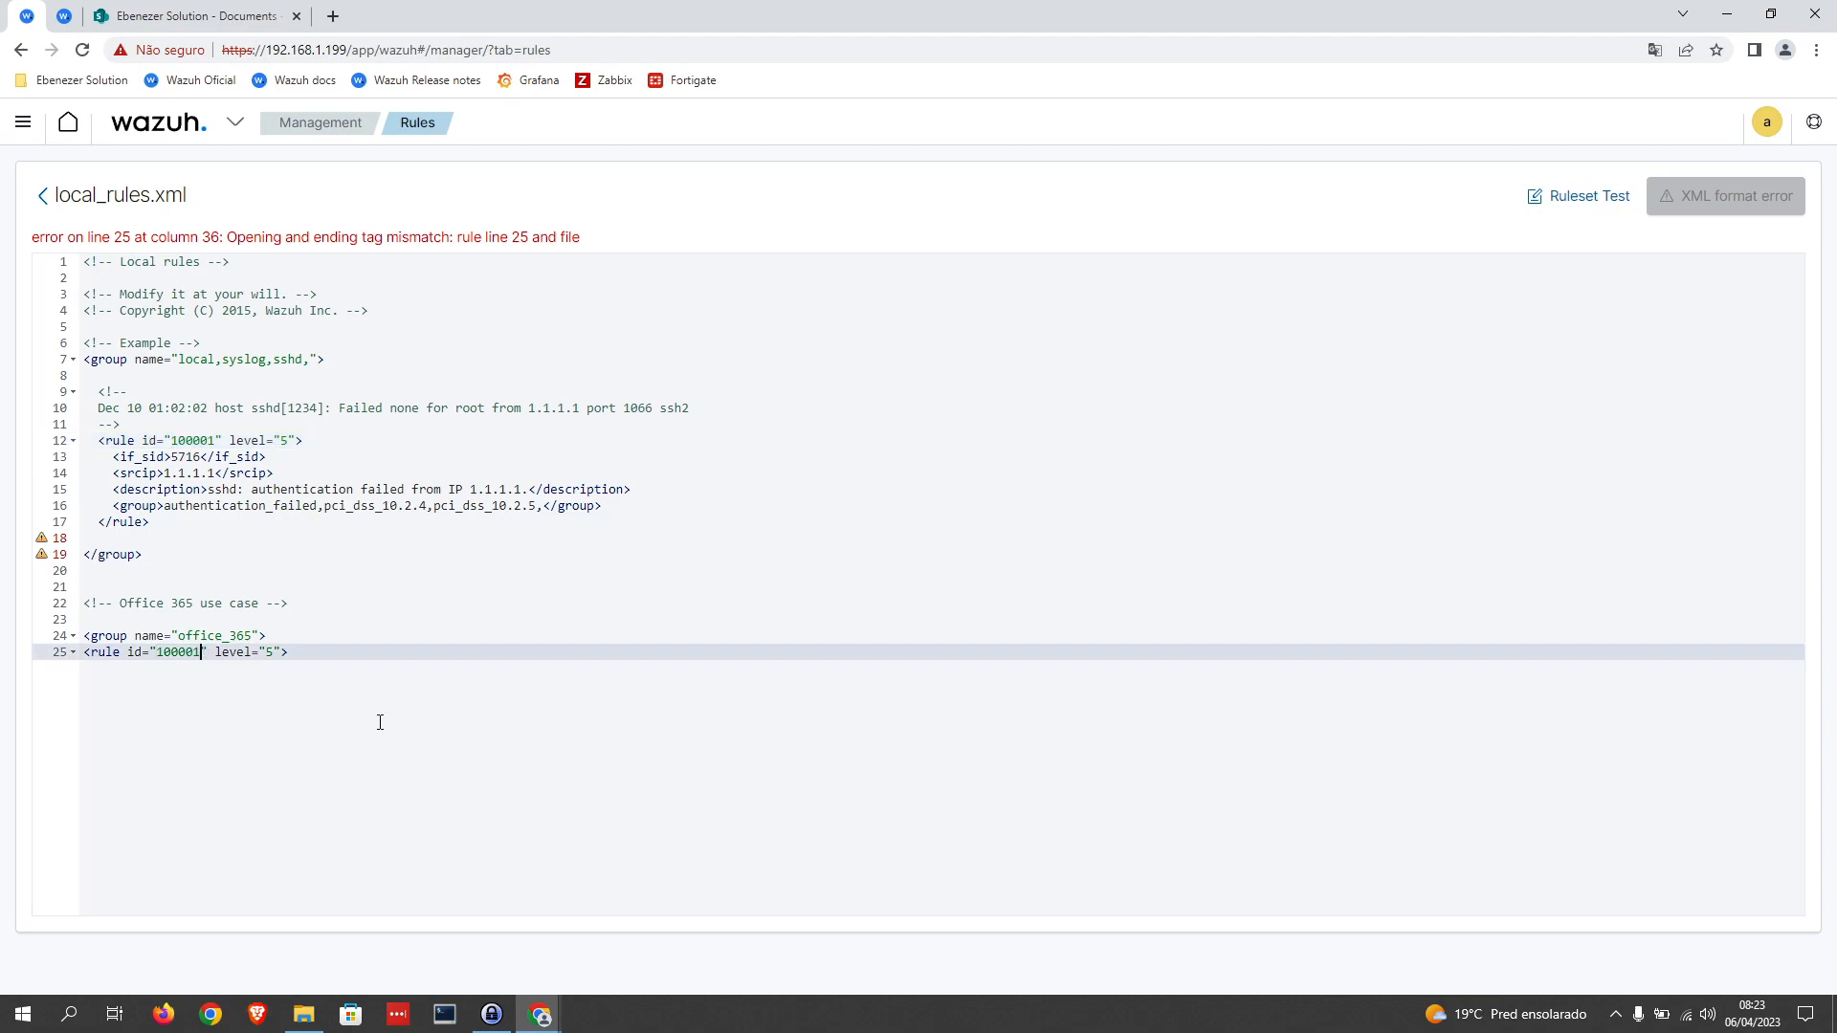
pyautogui.press('BackSpace')
pyautogui.write('2')
# Step: Add a frequency attribute of 50 after the level in rule 100002's opening tag
pyautogui.click(280, 655)
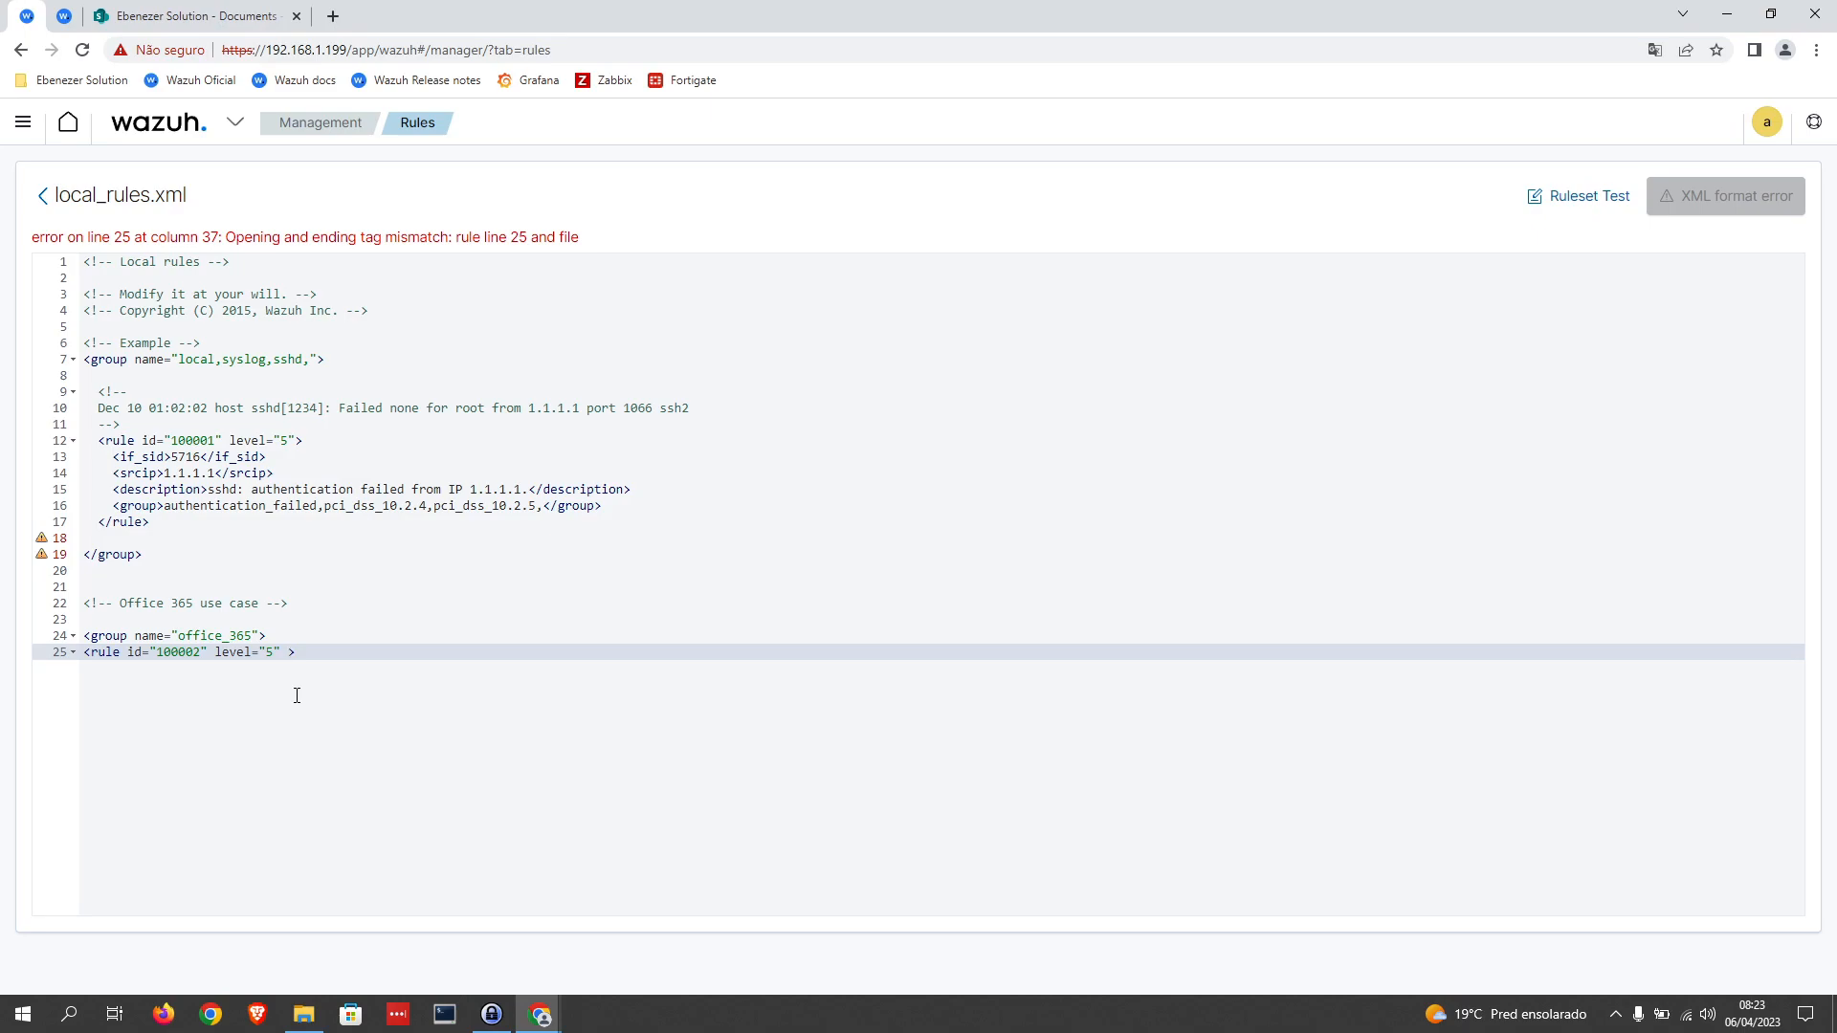
pyautogui.write('fre')
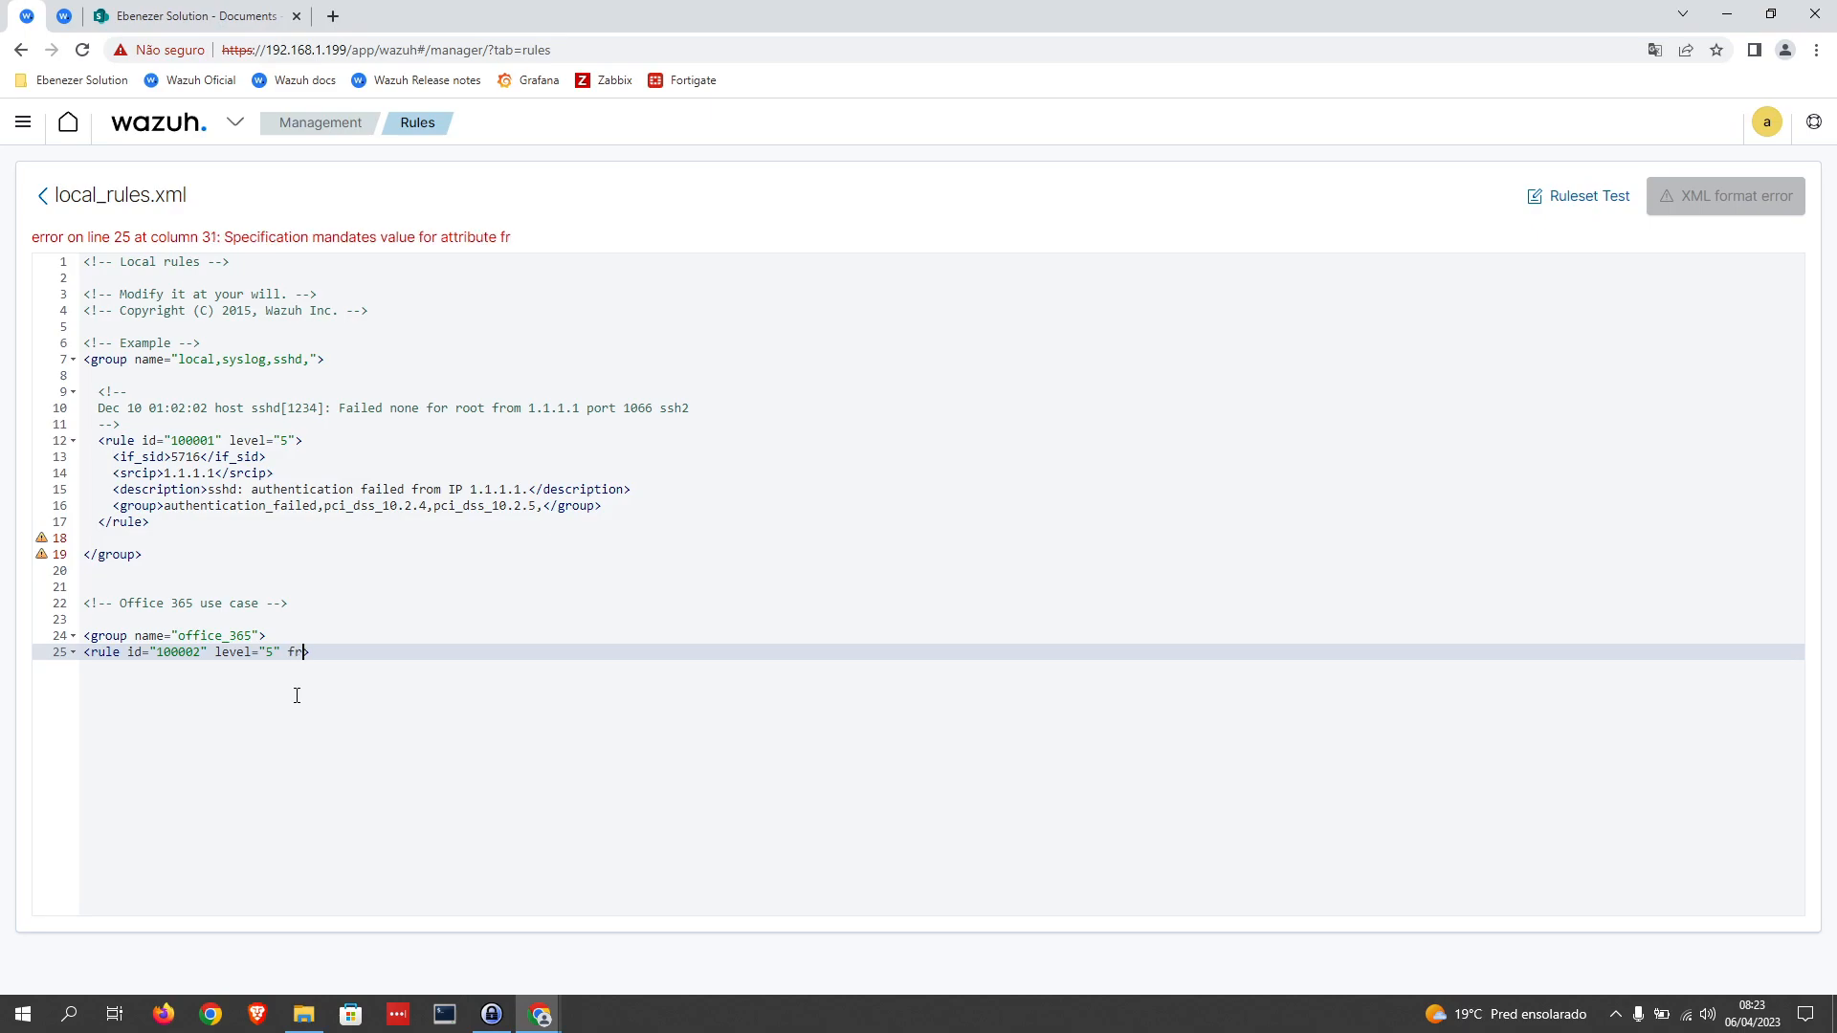
pyautogui.write('quenc')
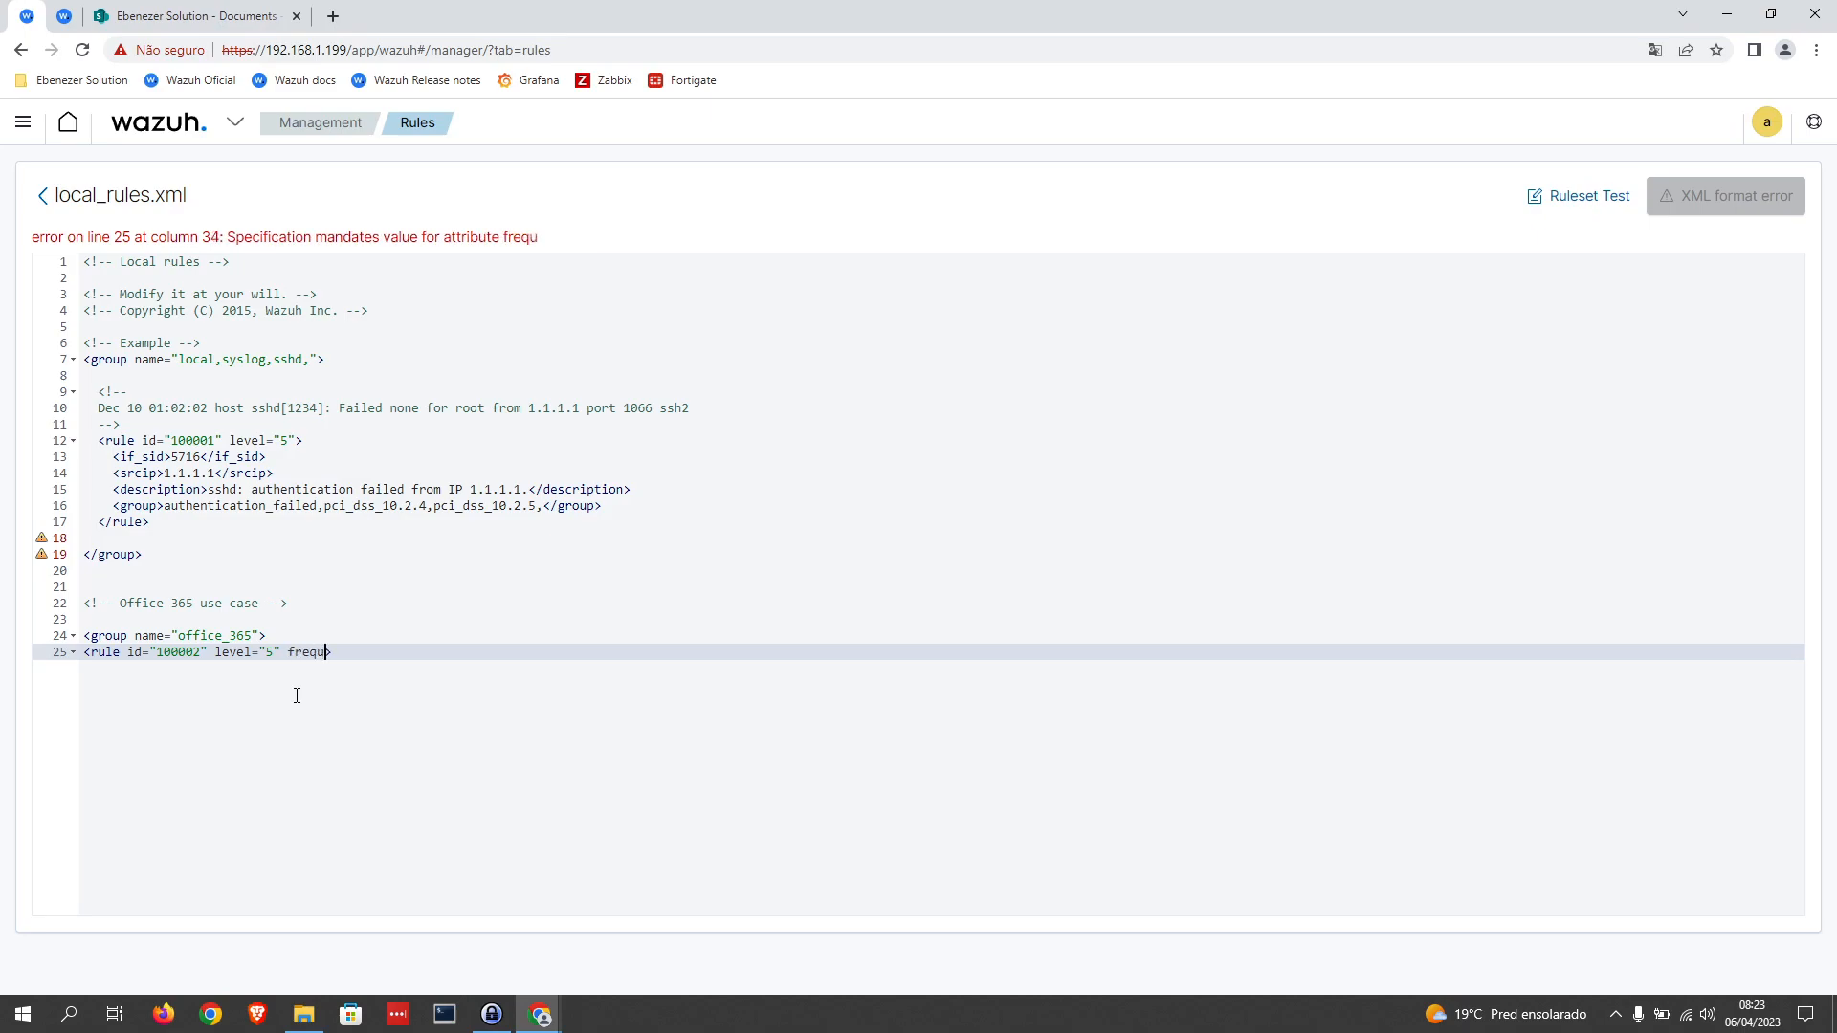
pyautogui.write('y')
pyautogui.write('=')
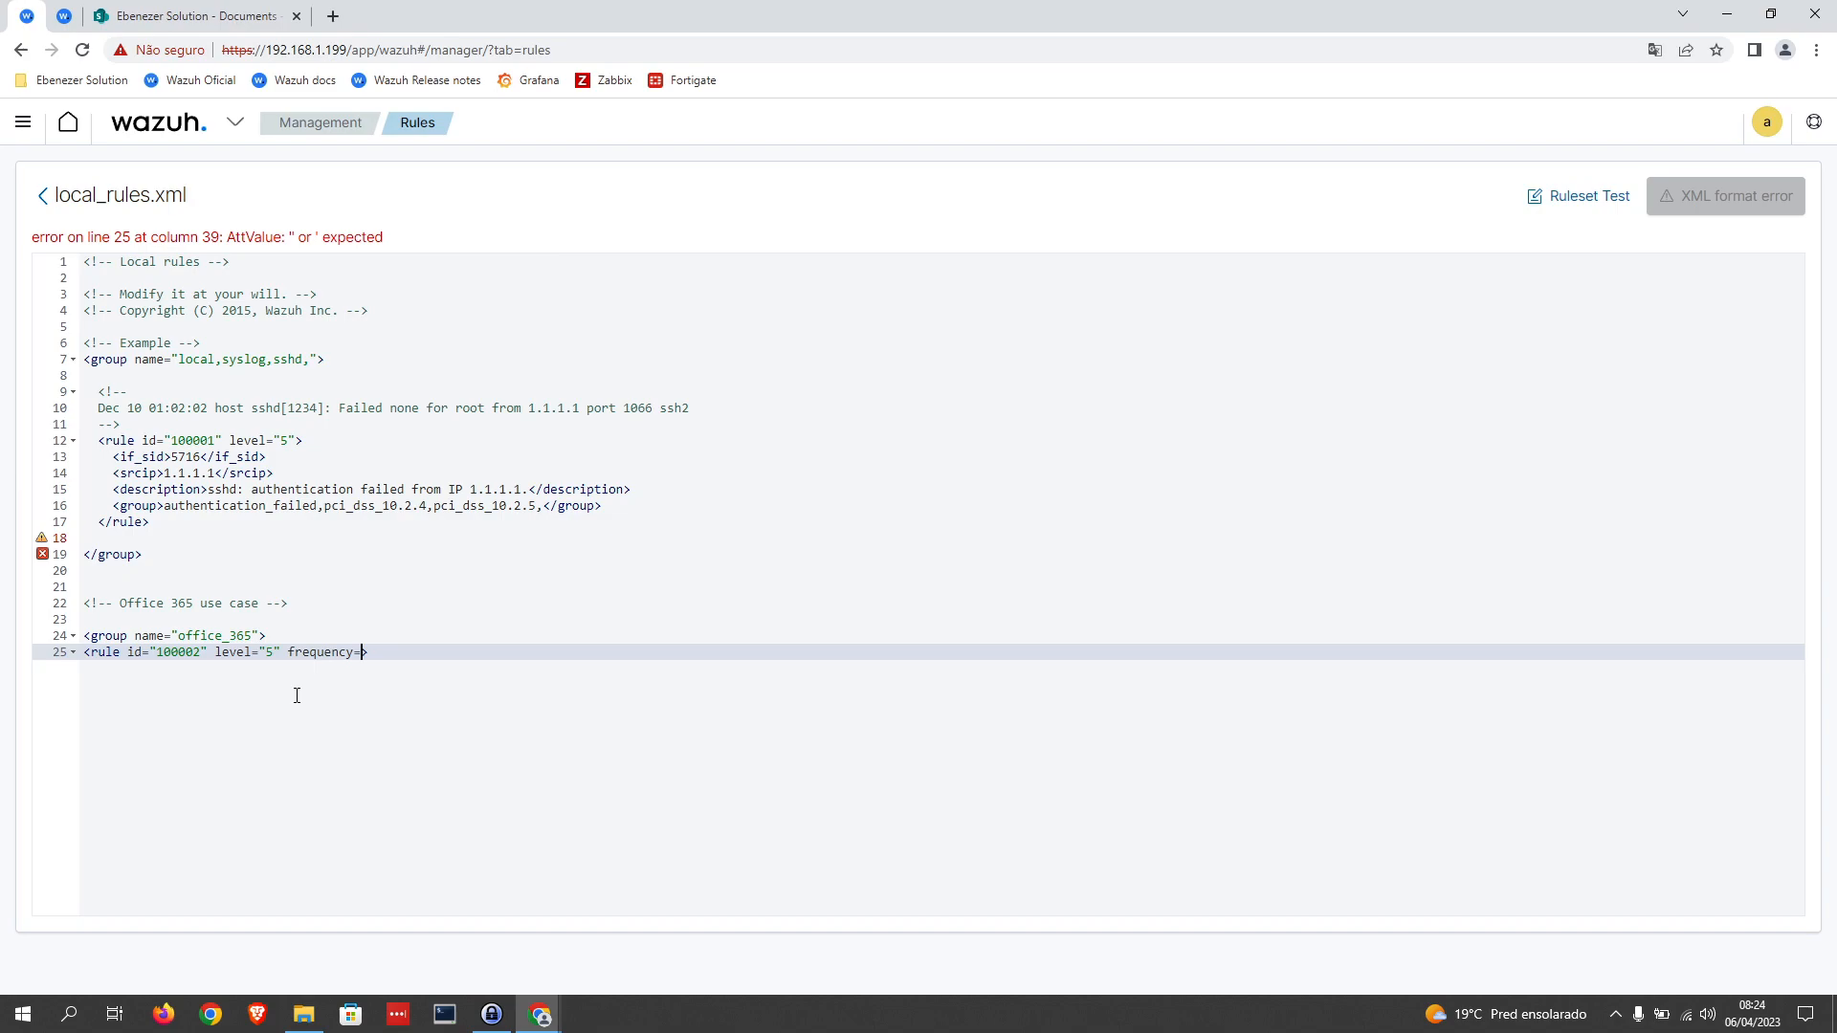
pyautogui.write('"')
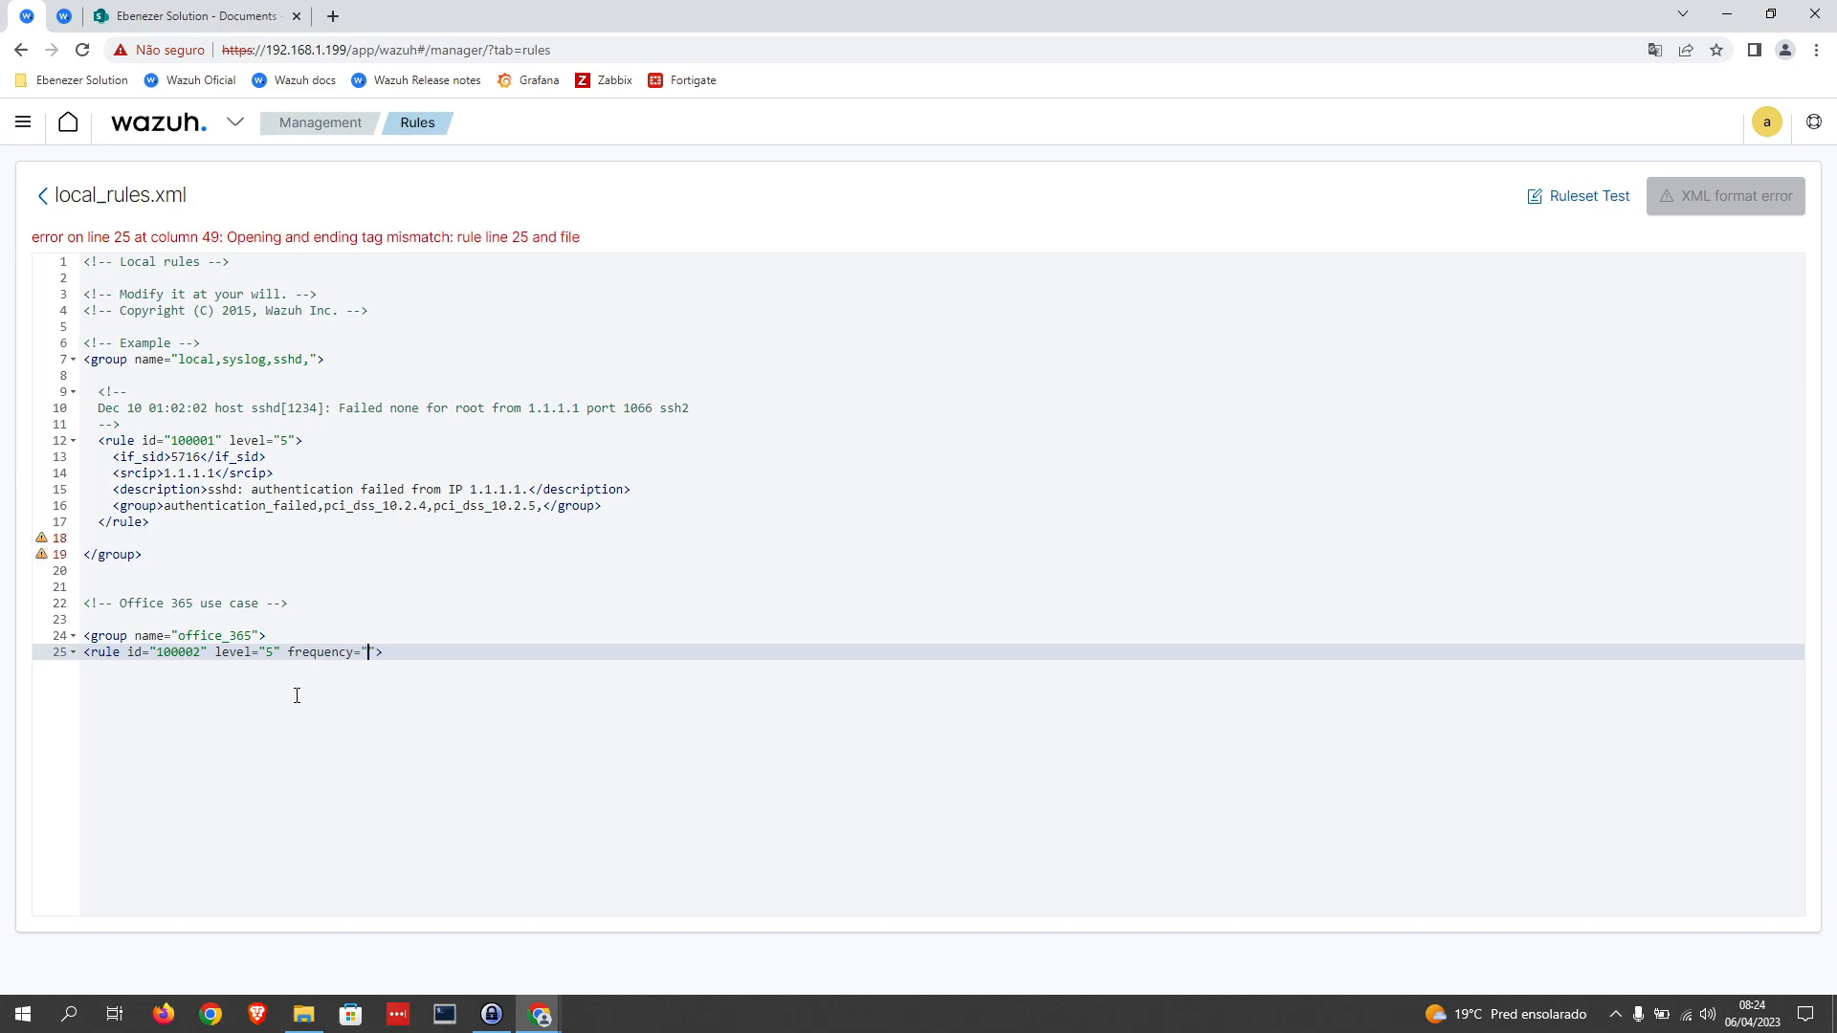
pyautogui.write('50')
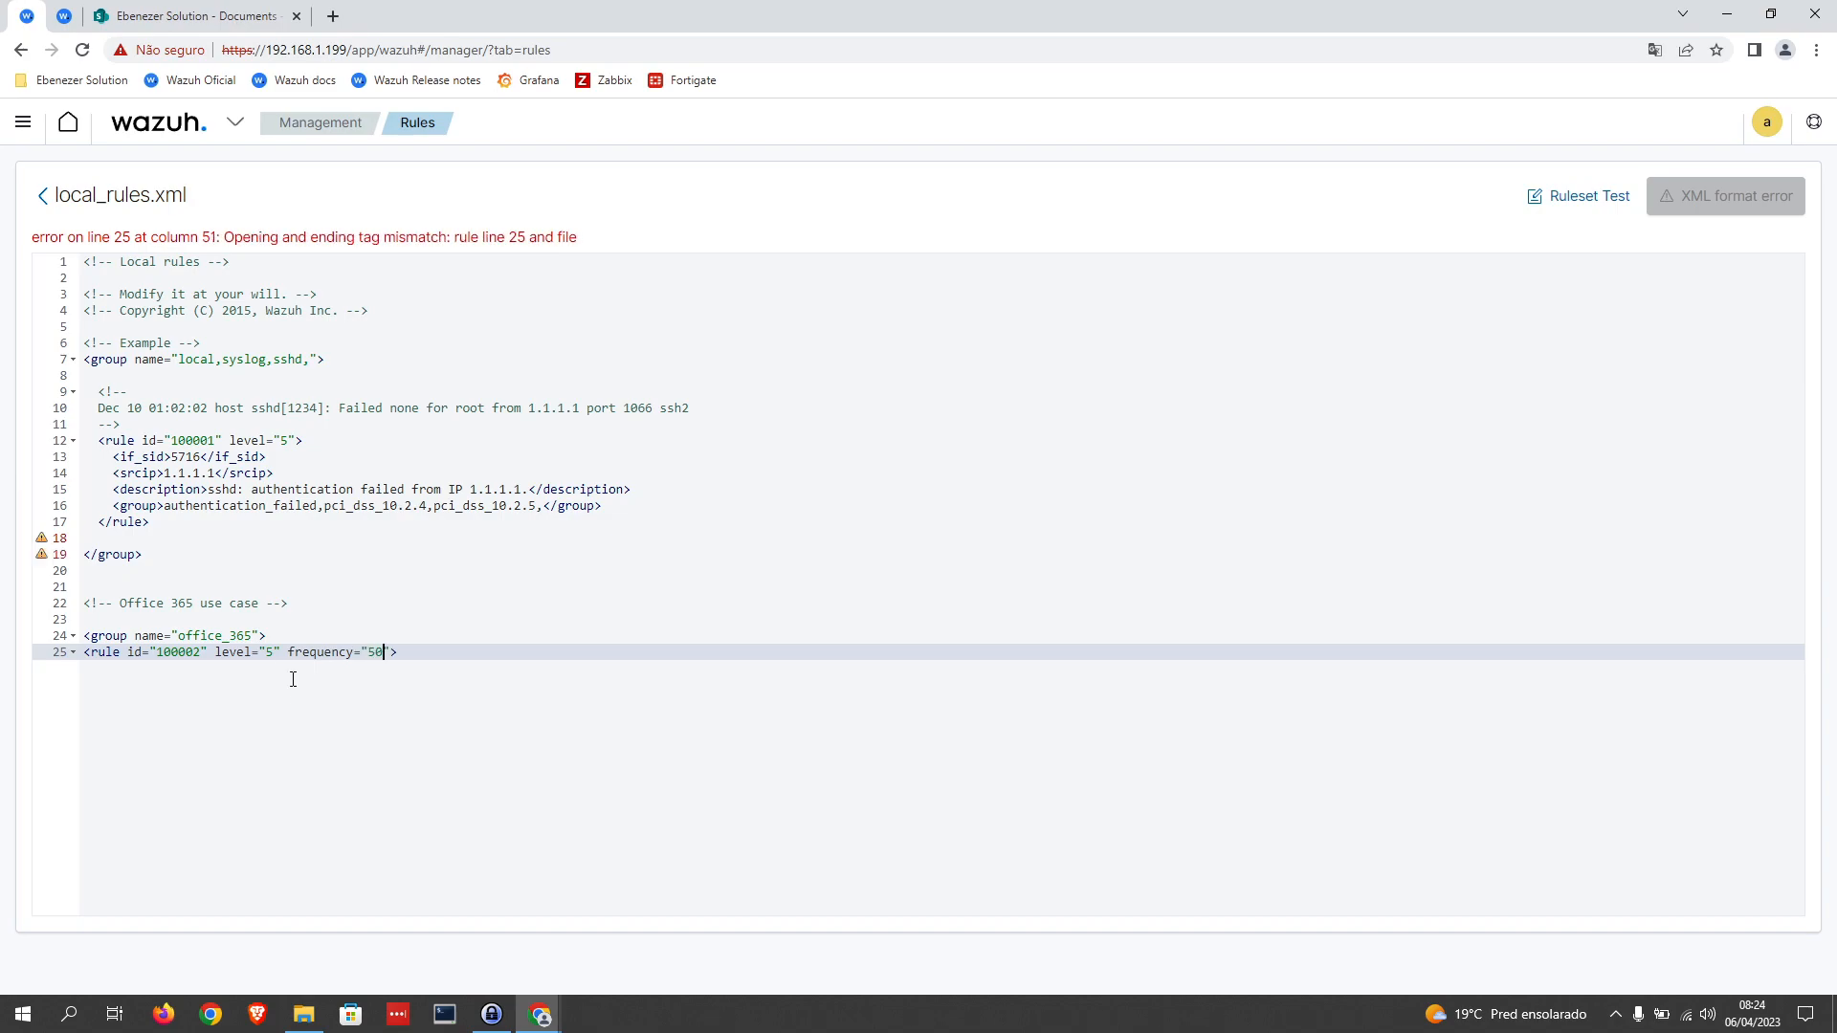
# Step: Add a timeframe attribute of 600 after the frequency in rule 100002's opening tag
pyautogui.press('Right')
pyautogui.write('timeframe')
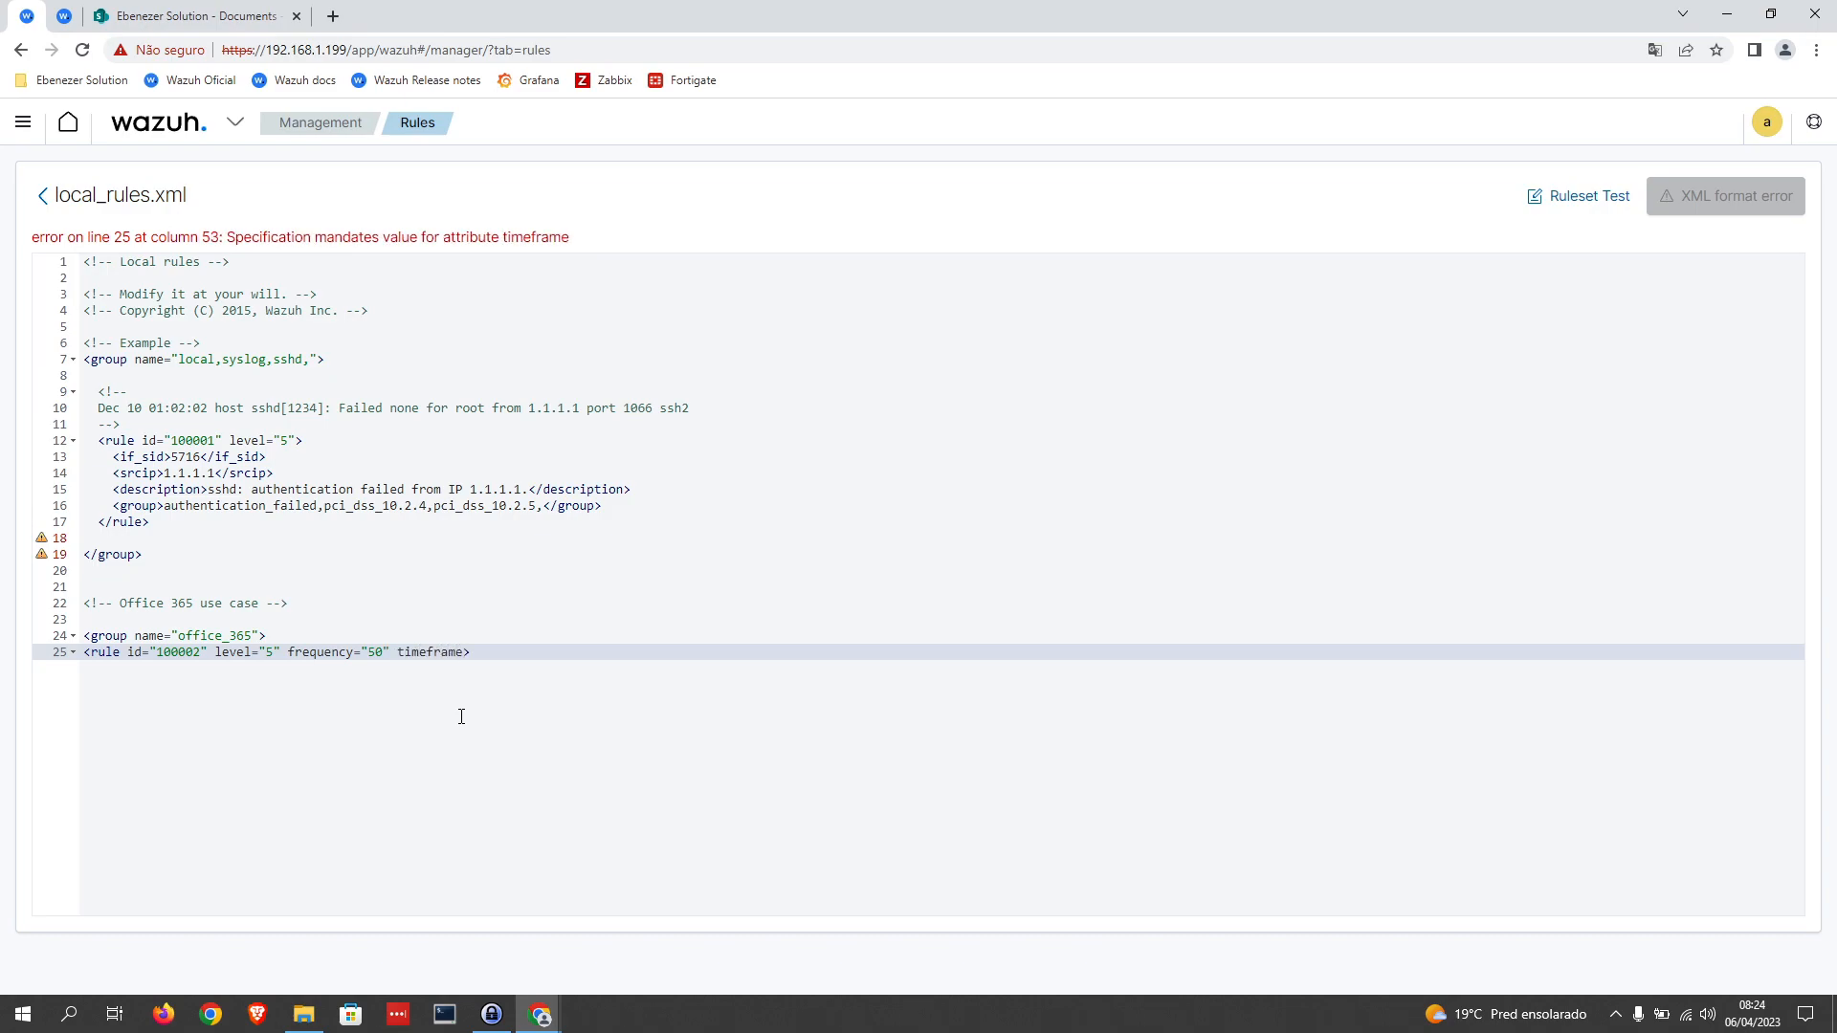
pyautogui.write('="')
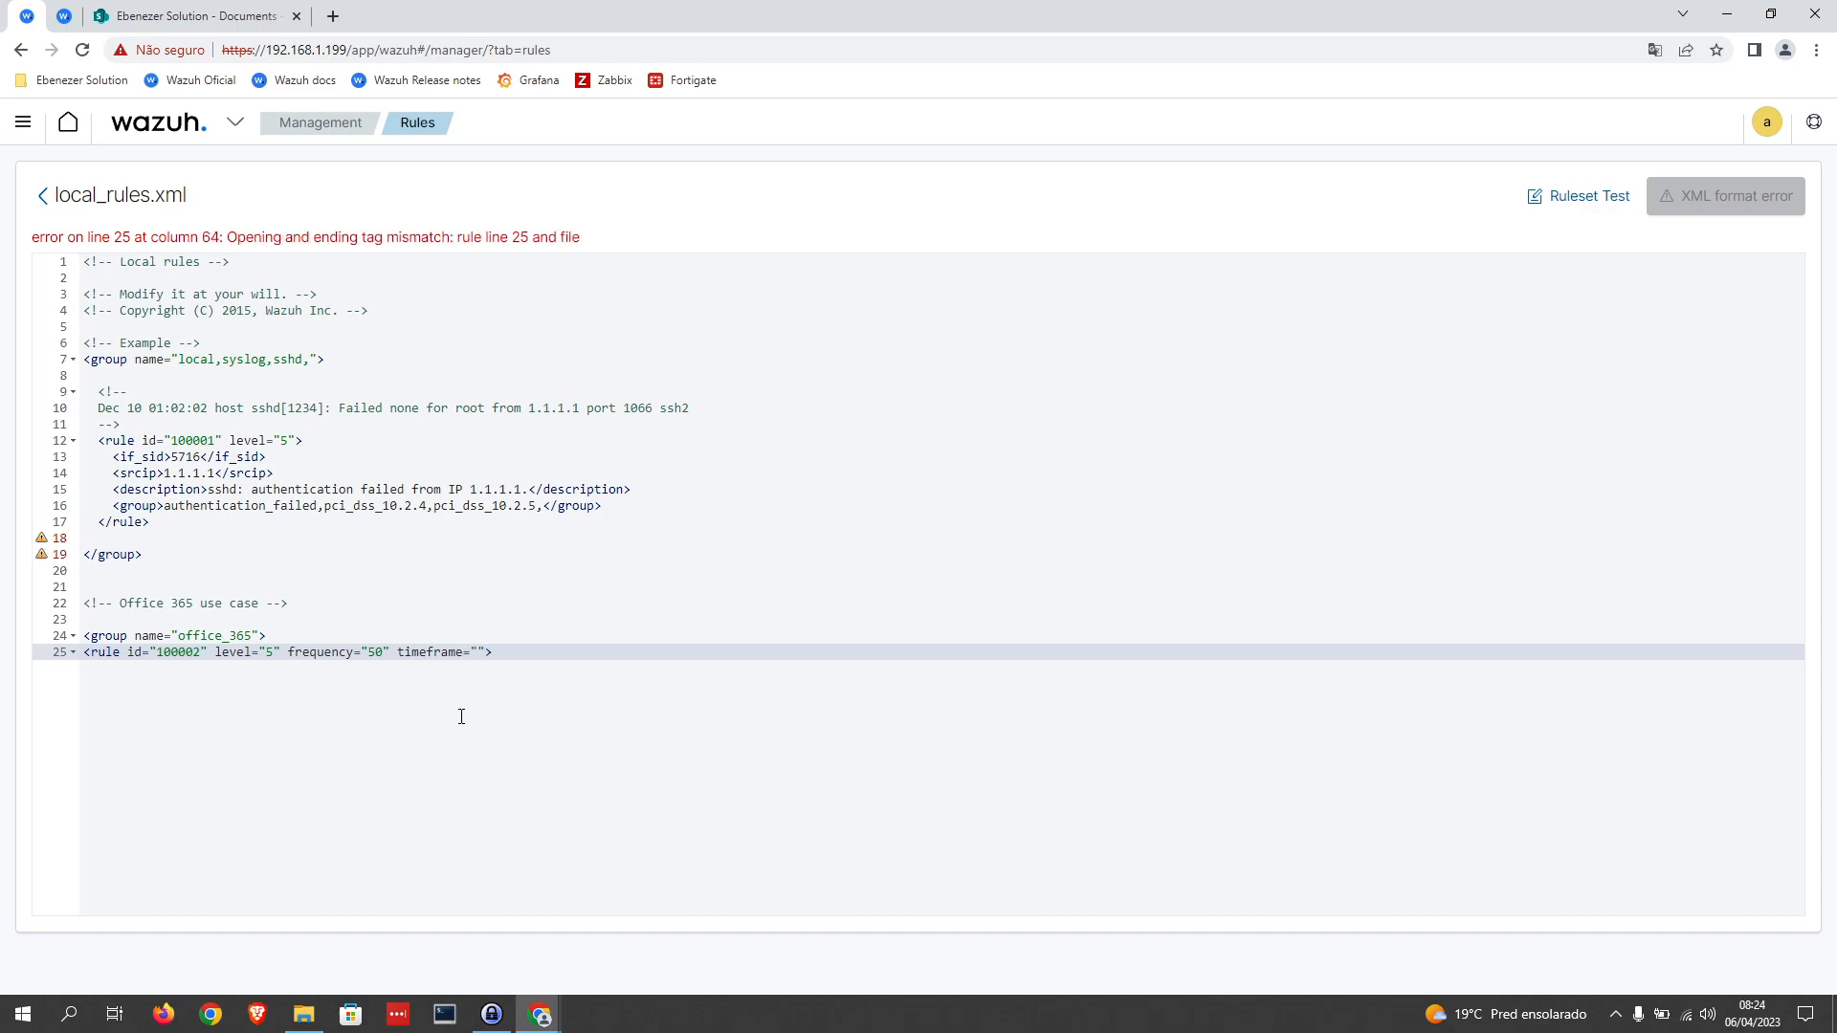
pyautogui.write('600')
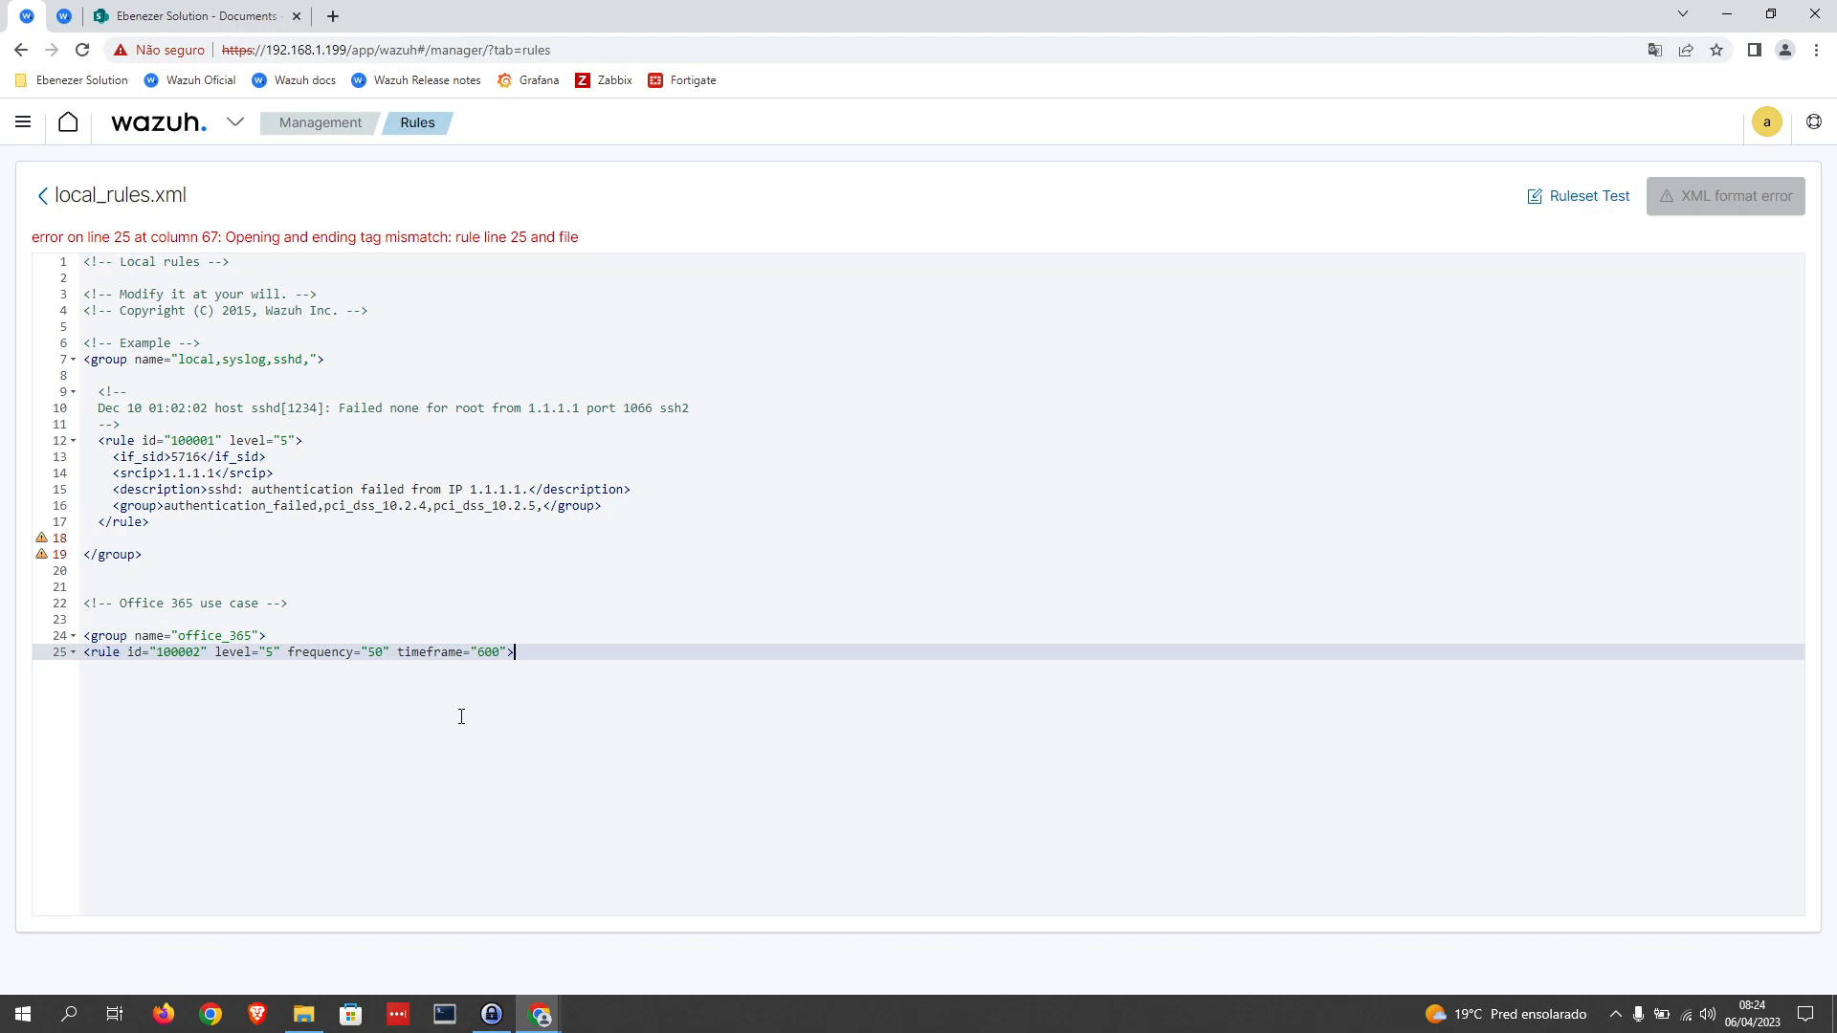
# Step: Copy the sample rule's if_sid element to a new line under rule 100002 and set its value to 91537
pyautogui.press('Return')
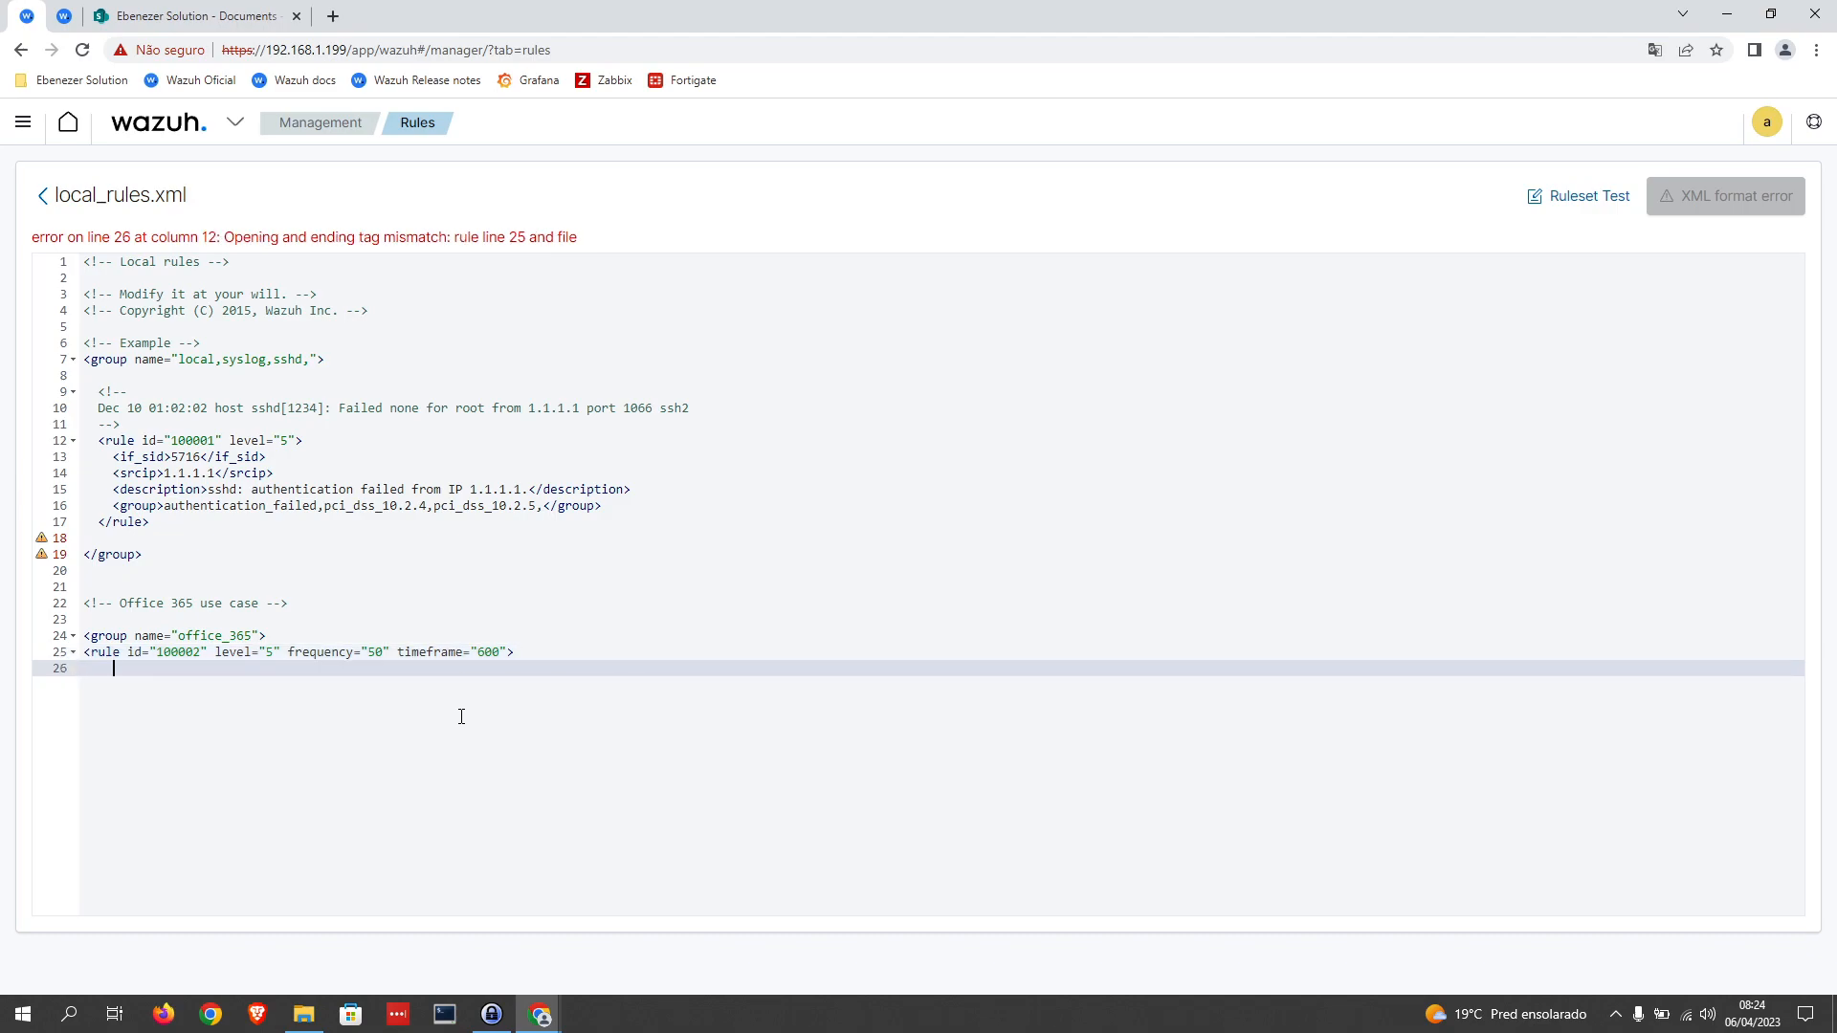
pyautogui.press('BackSpace')
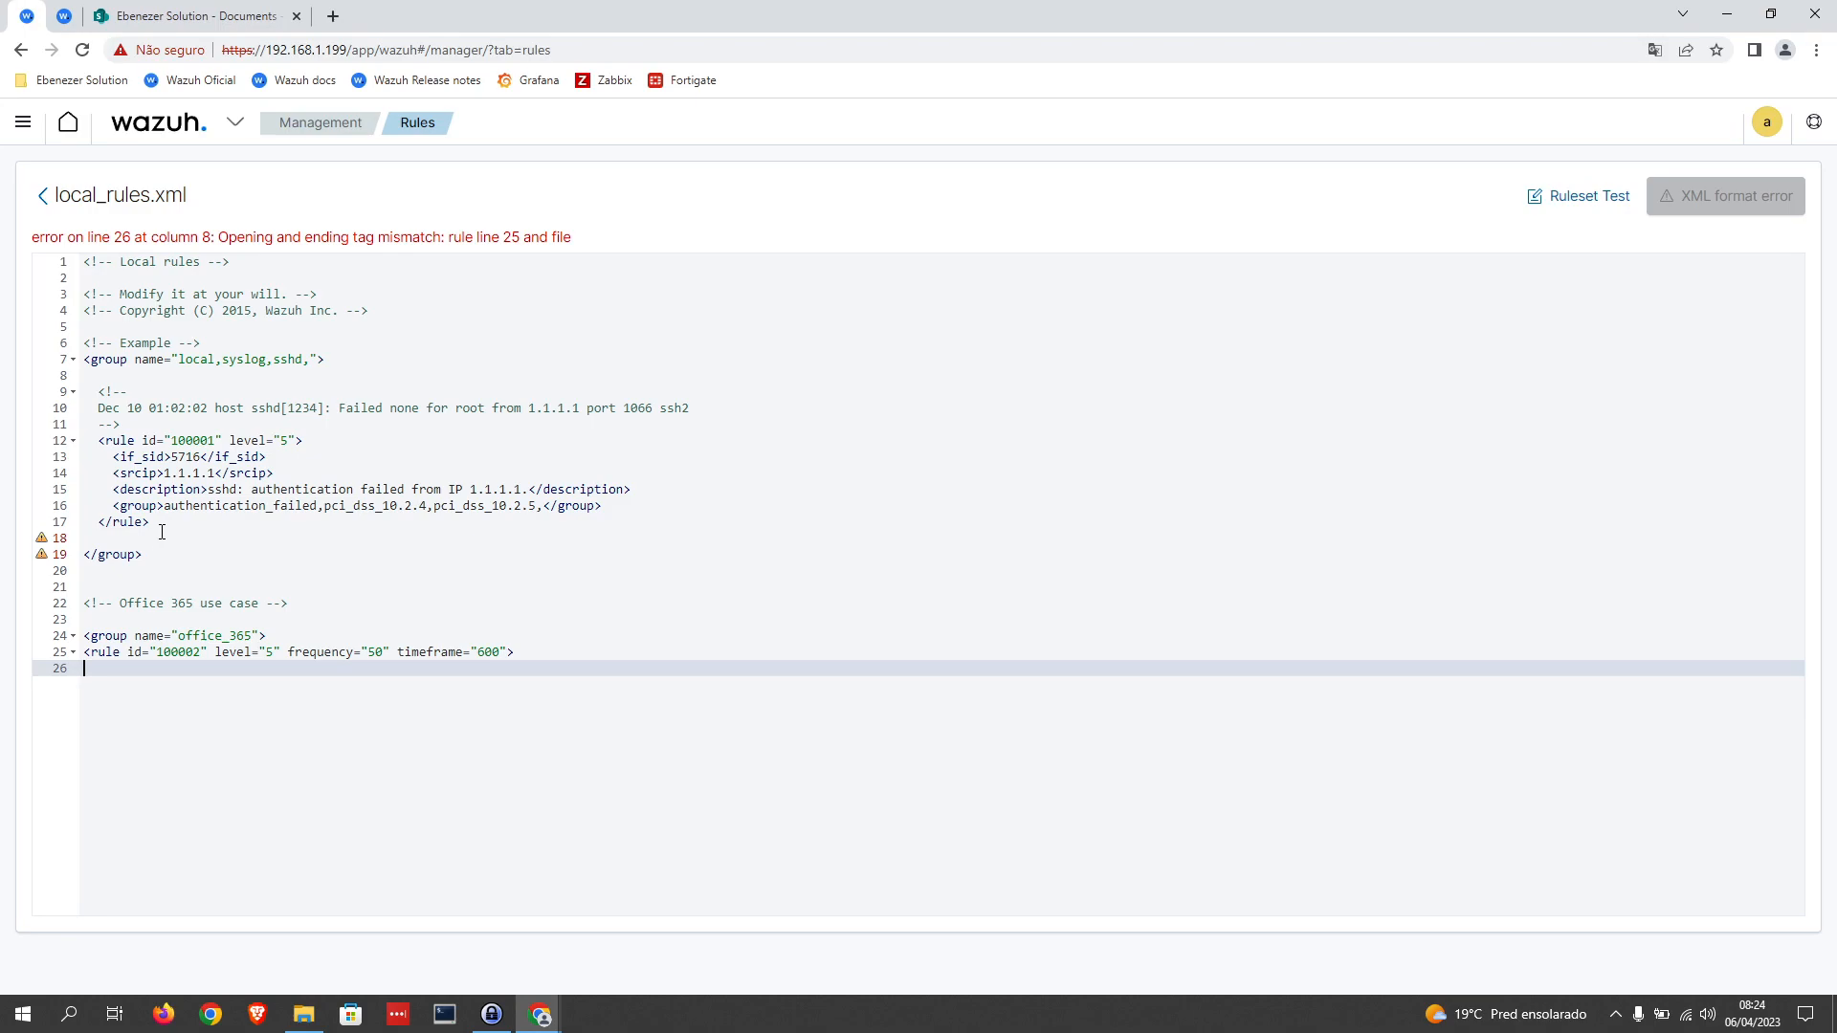
pyautogui.moveTo(113, 457); pyautogui.dragTo(256, 456)
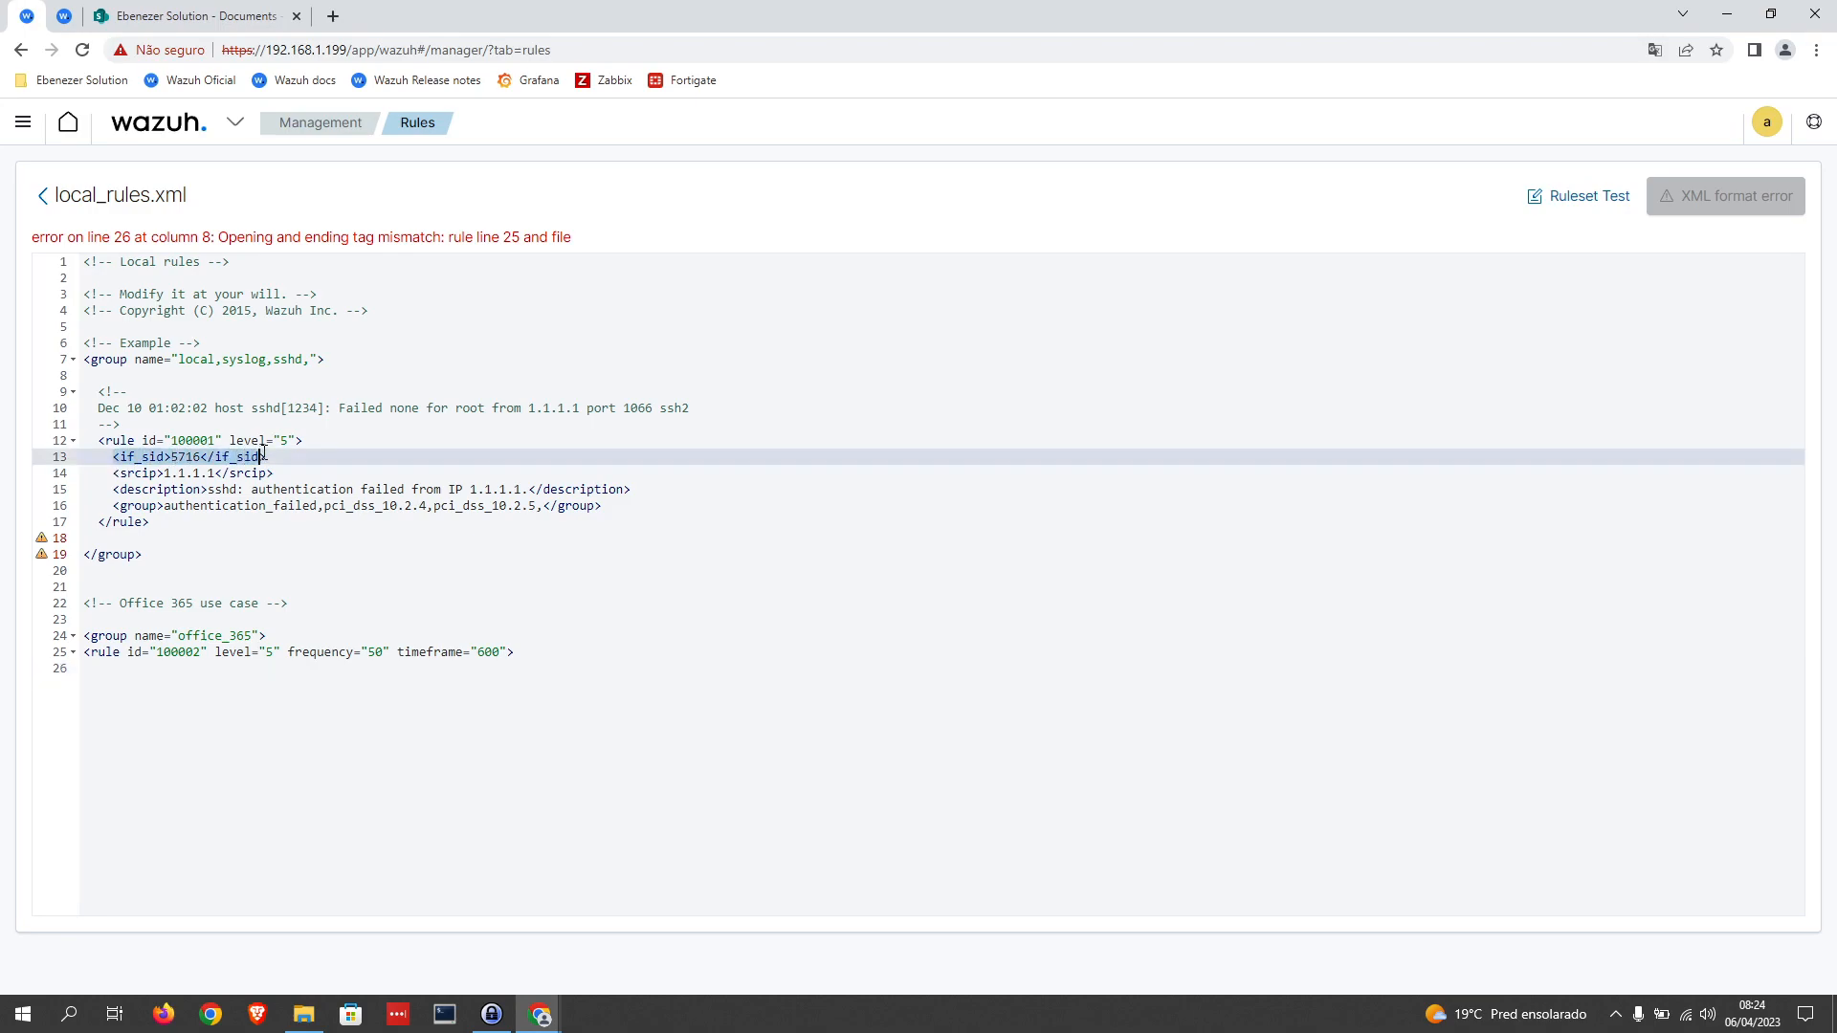
pyautogui.click(112, 670)
pyautogui.write('<if_sid>5716</if_sid>')
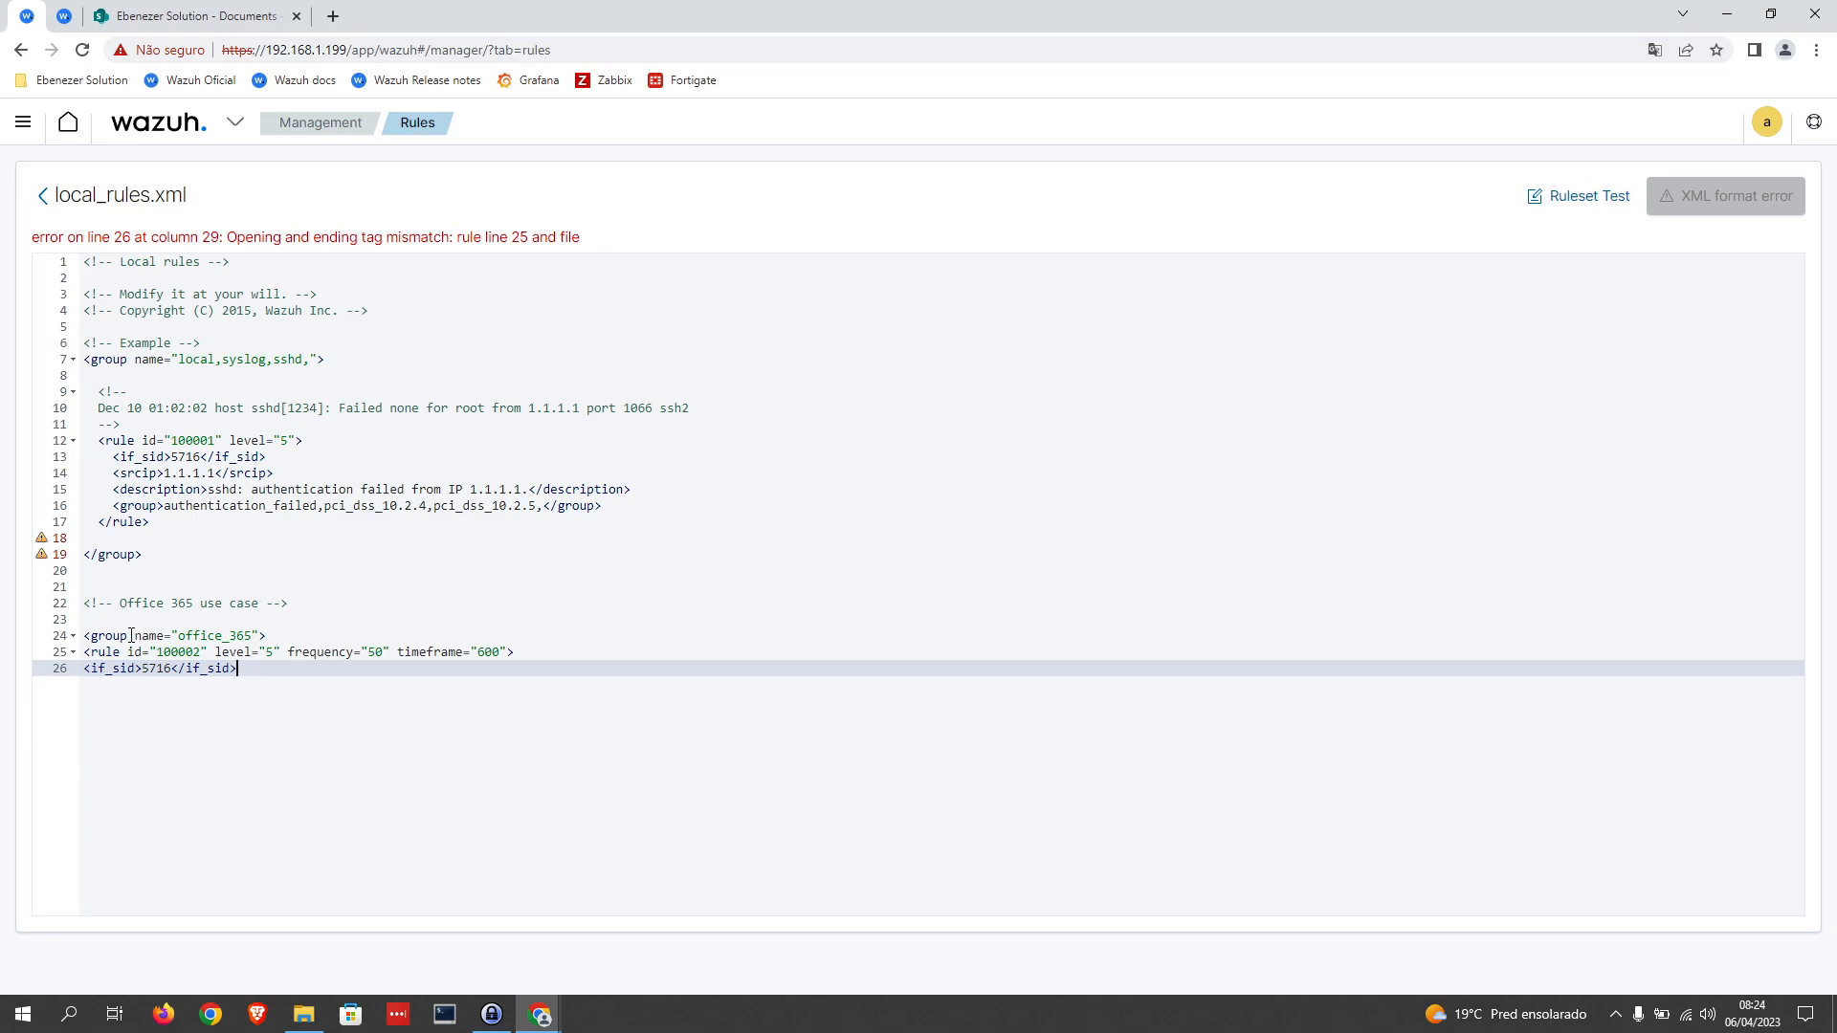
pyautogui.doubleClick(161, 666)
pyautogui.write('91537')
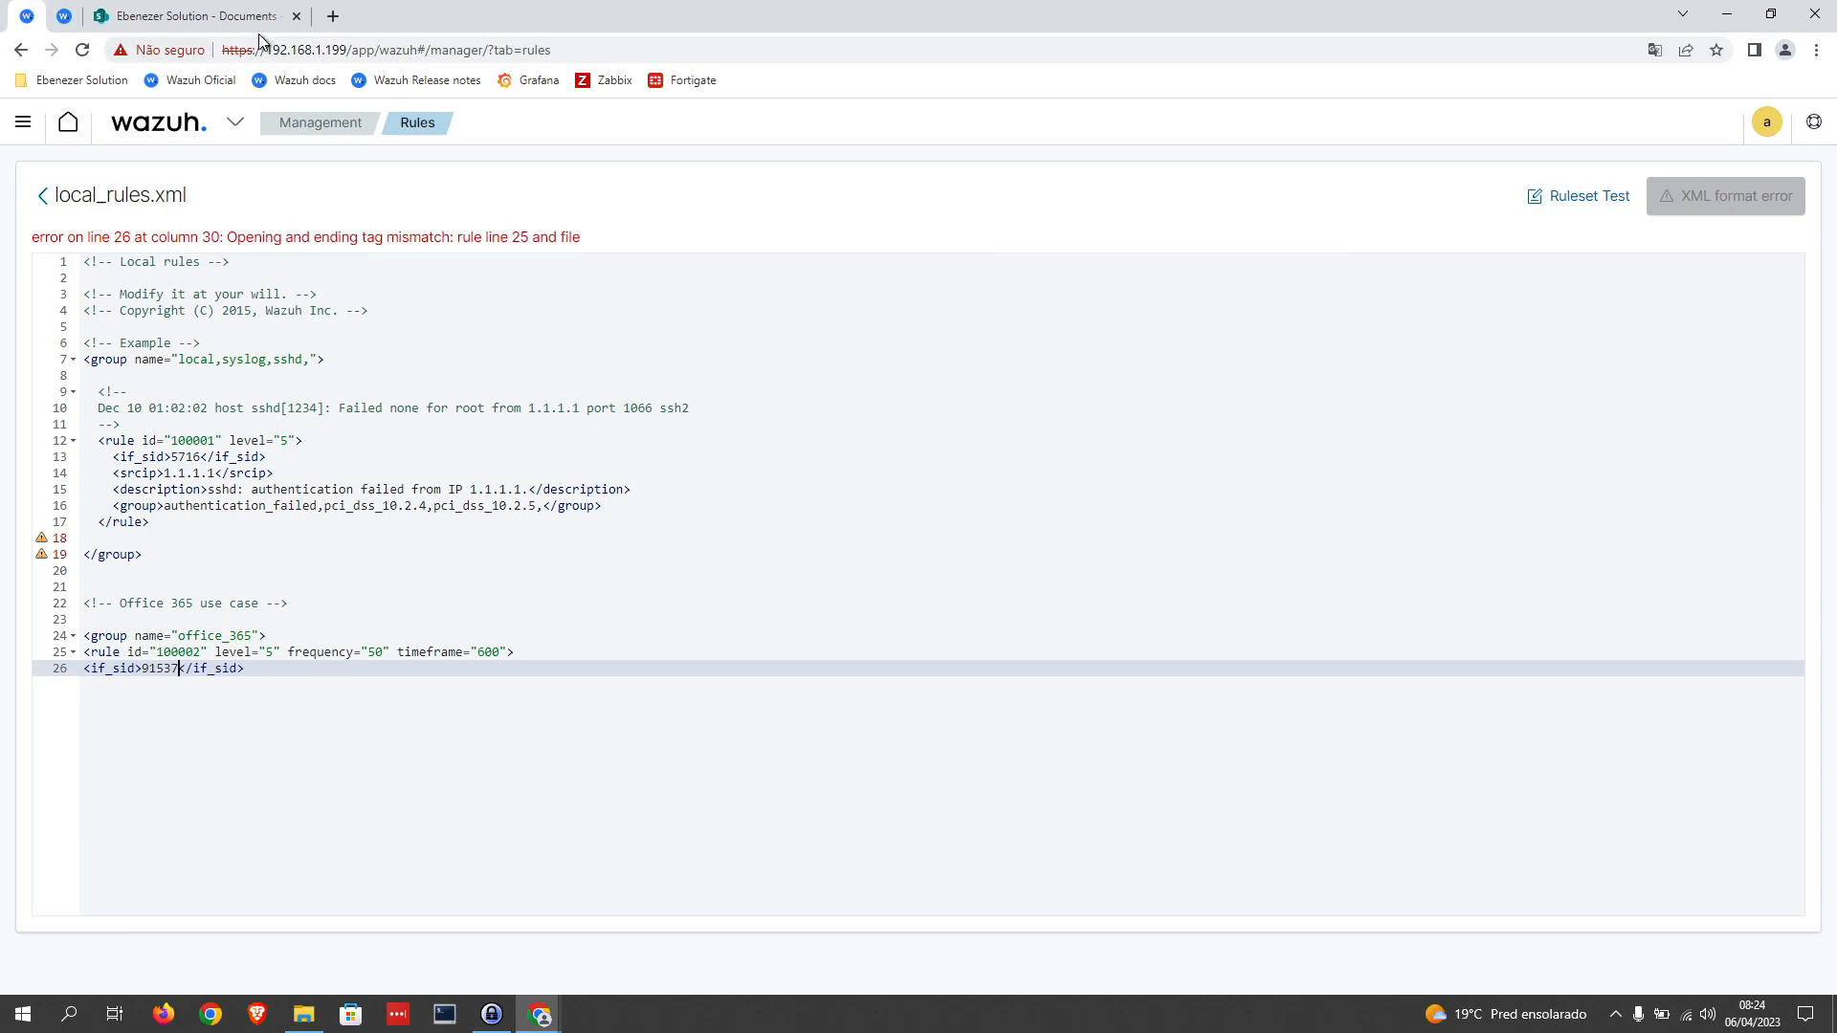
# Step: Open the Management page in a separate browser tab and go to the modules overview there, keeping local_rules.xml open
pyautogui.rightClick(161, 122)
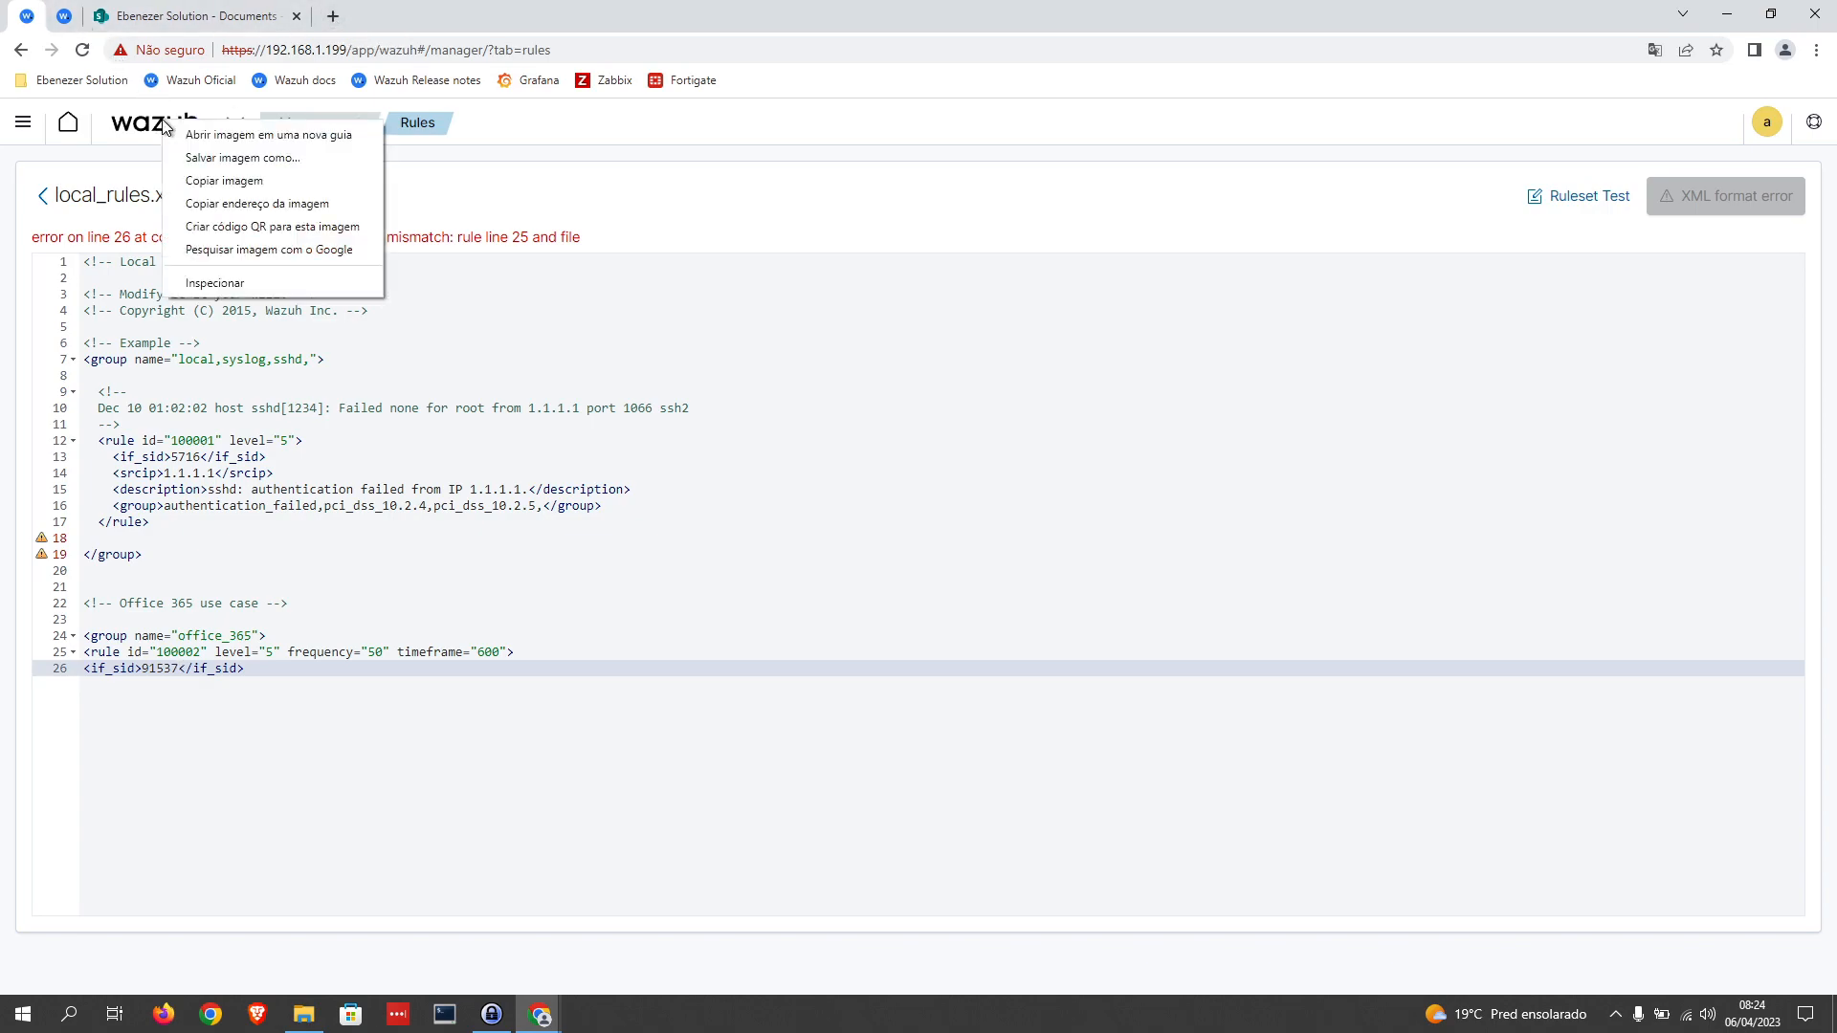
pyautogui.click(951, 609)
pyautogui.rightClick(327, 125)
pyautogui.click(404, 142)
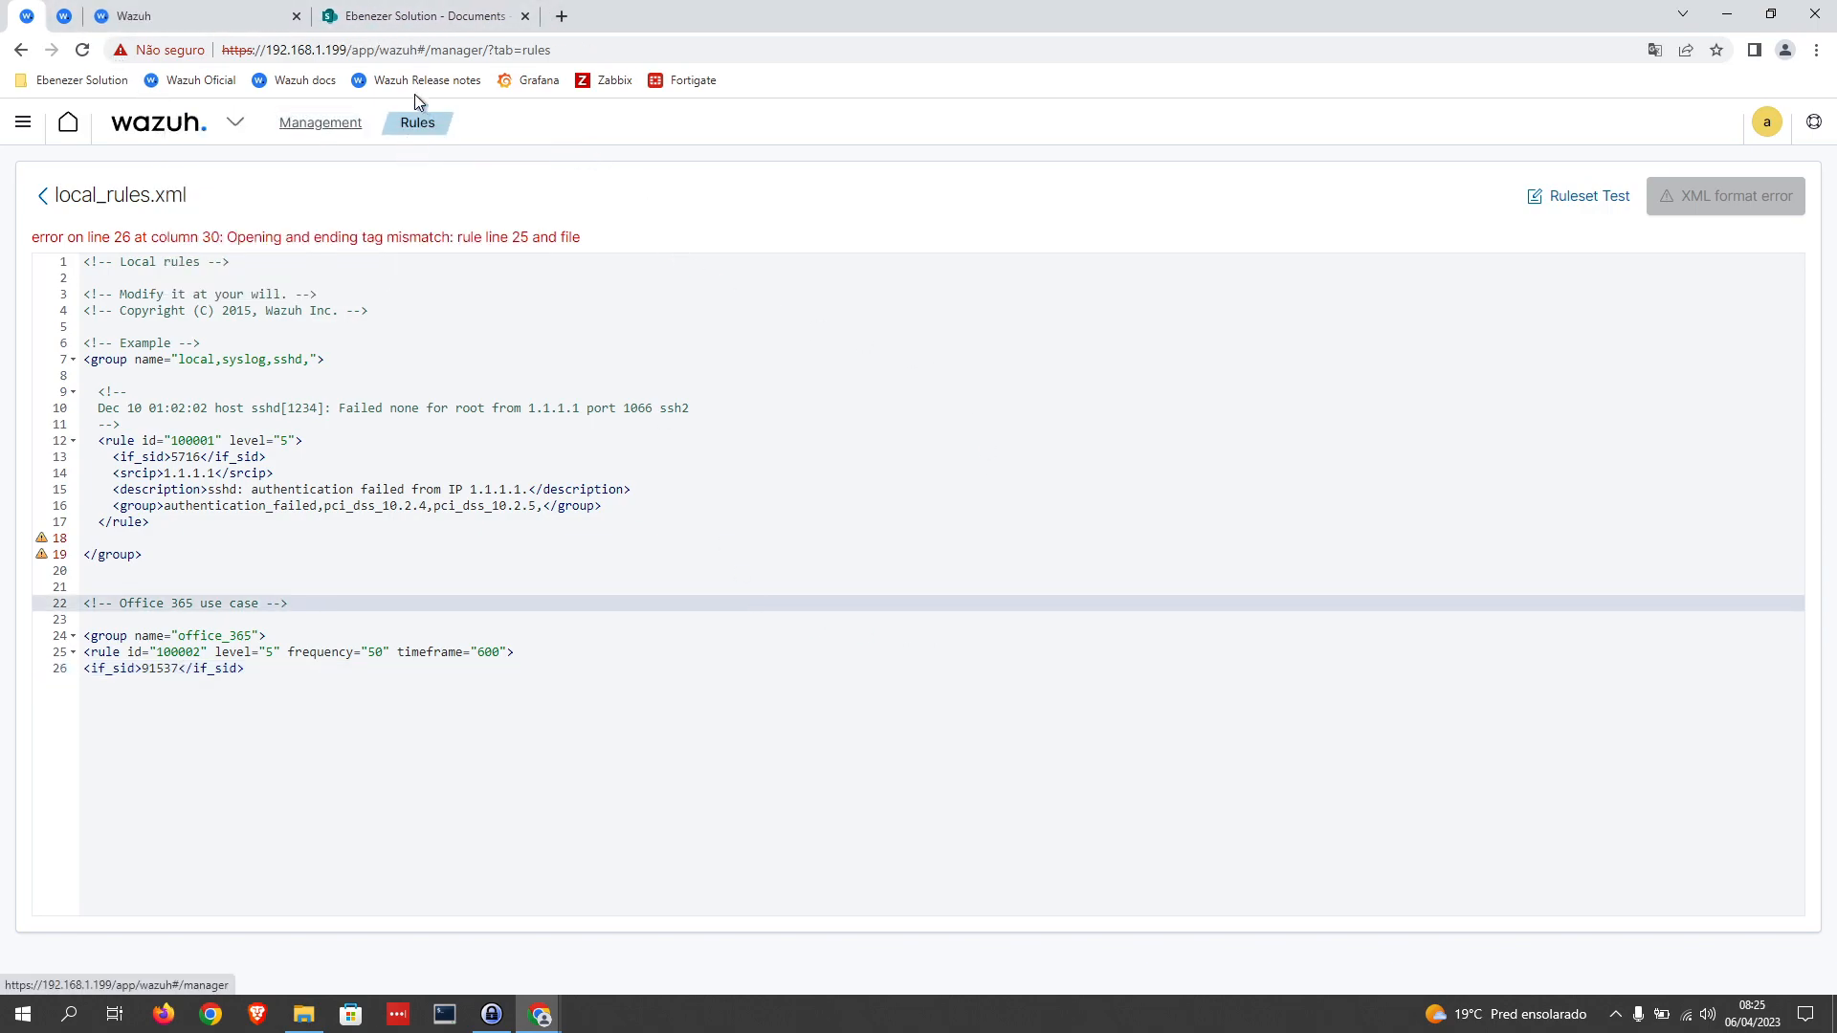
pyautogui.click(192, 17)
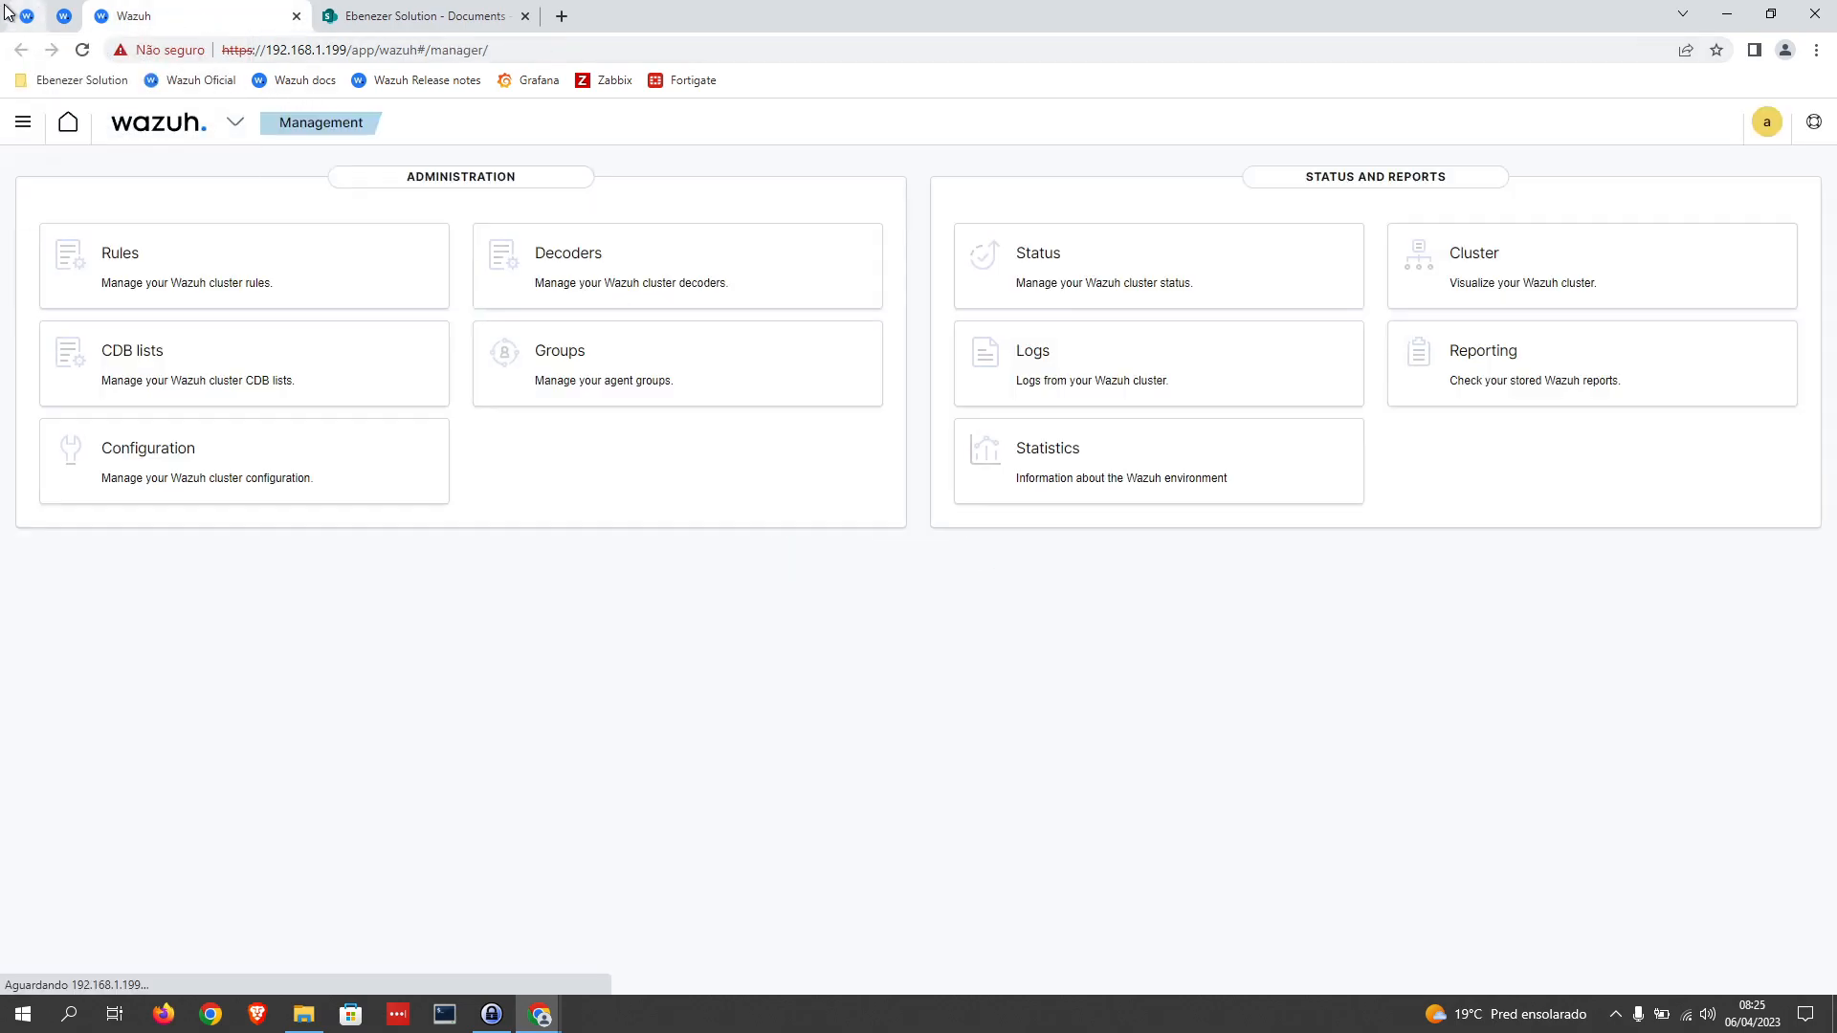
pyautogui.click(74, 126)
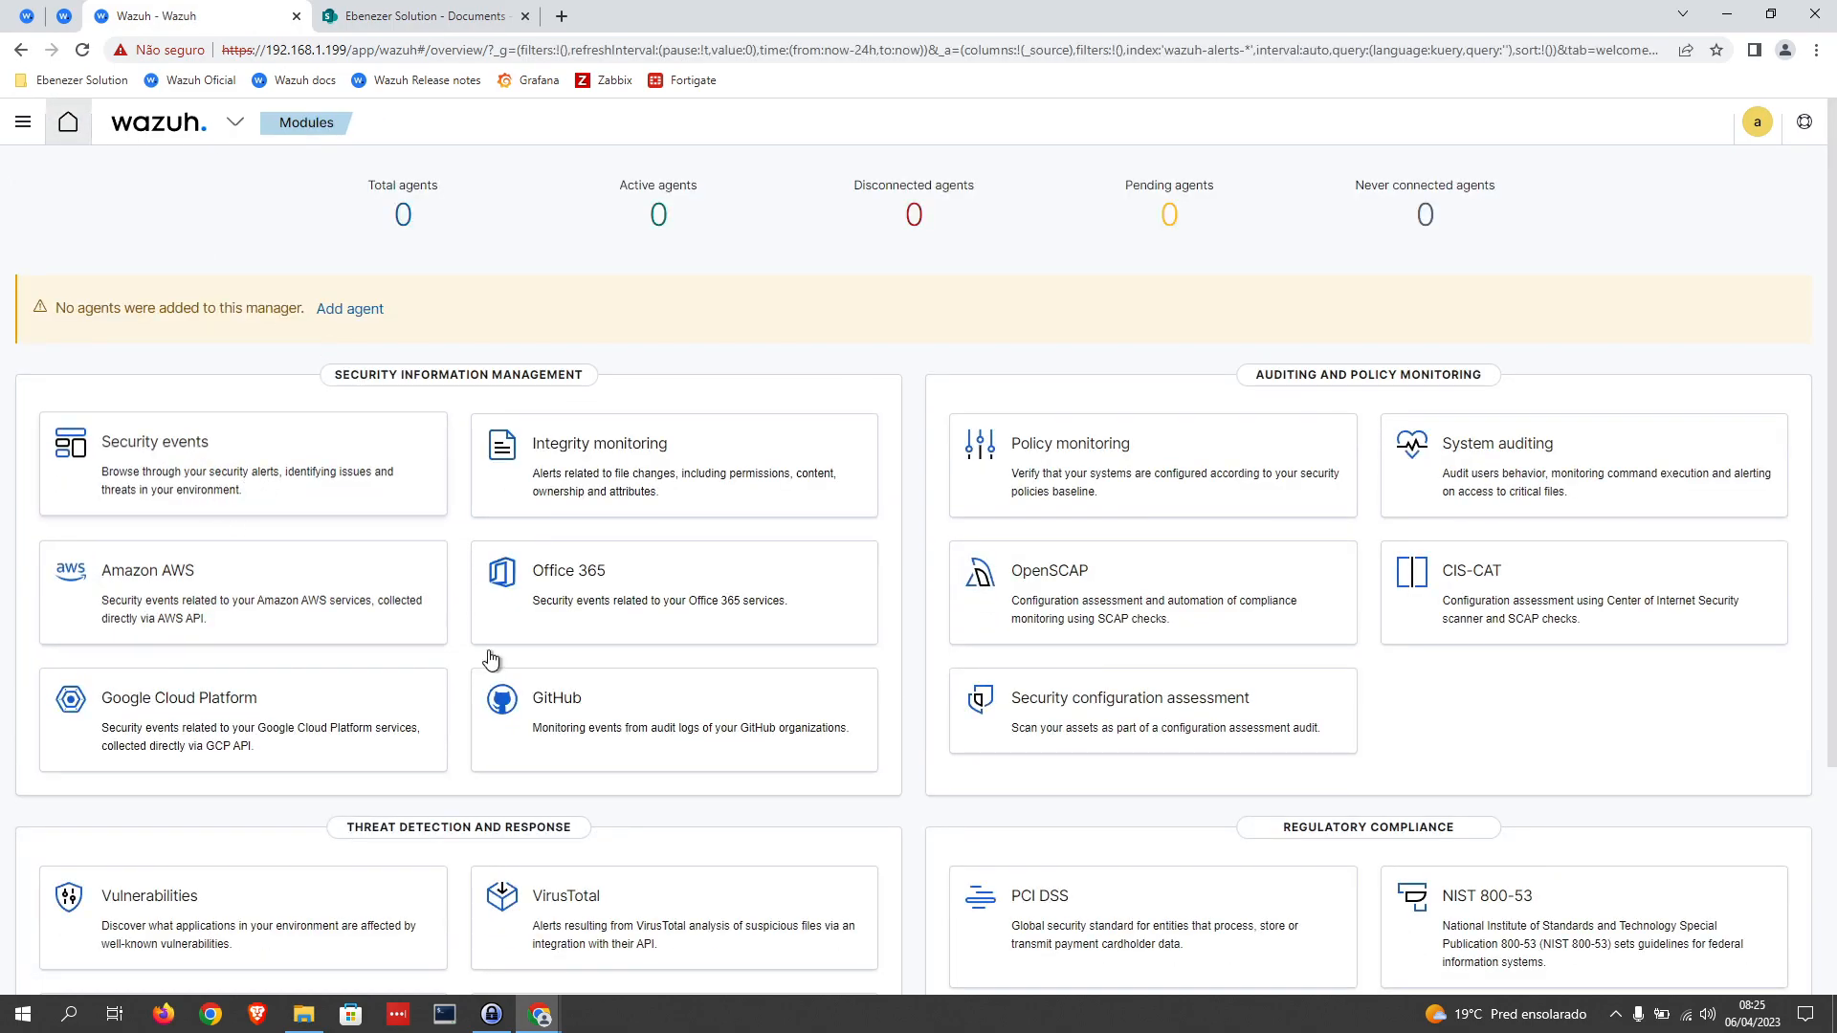
# Step: Open the events list of the Office 365 module and examine the logged operations and their rule IDs
pyautogui.scroll(-3, 441, 622)
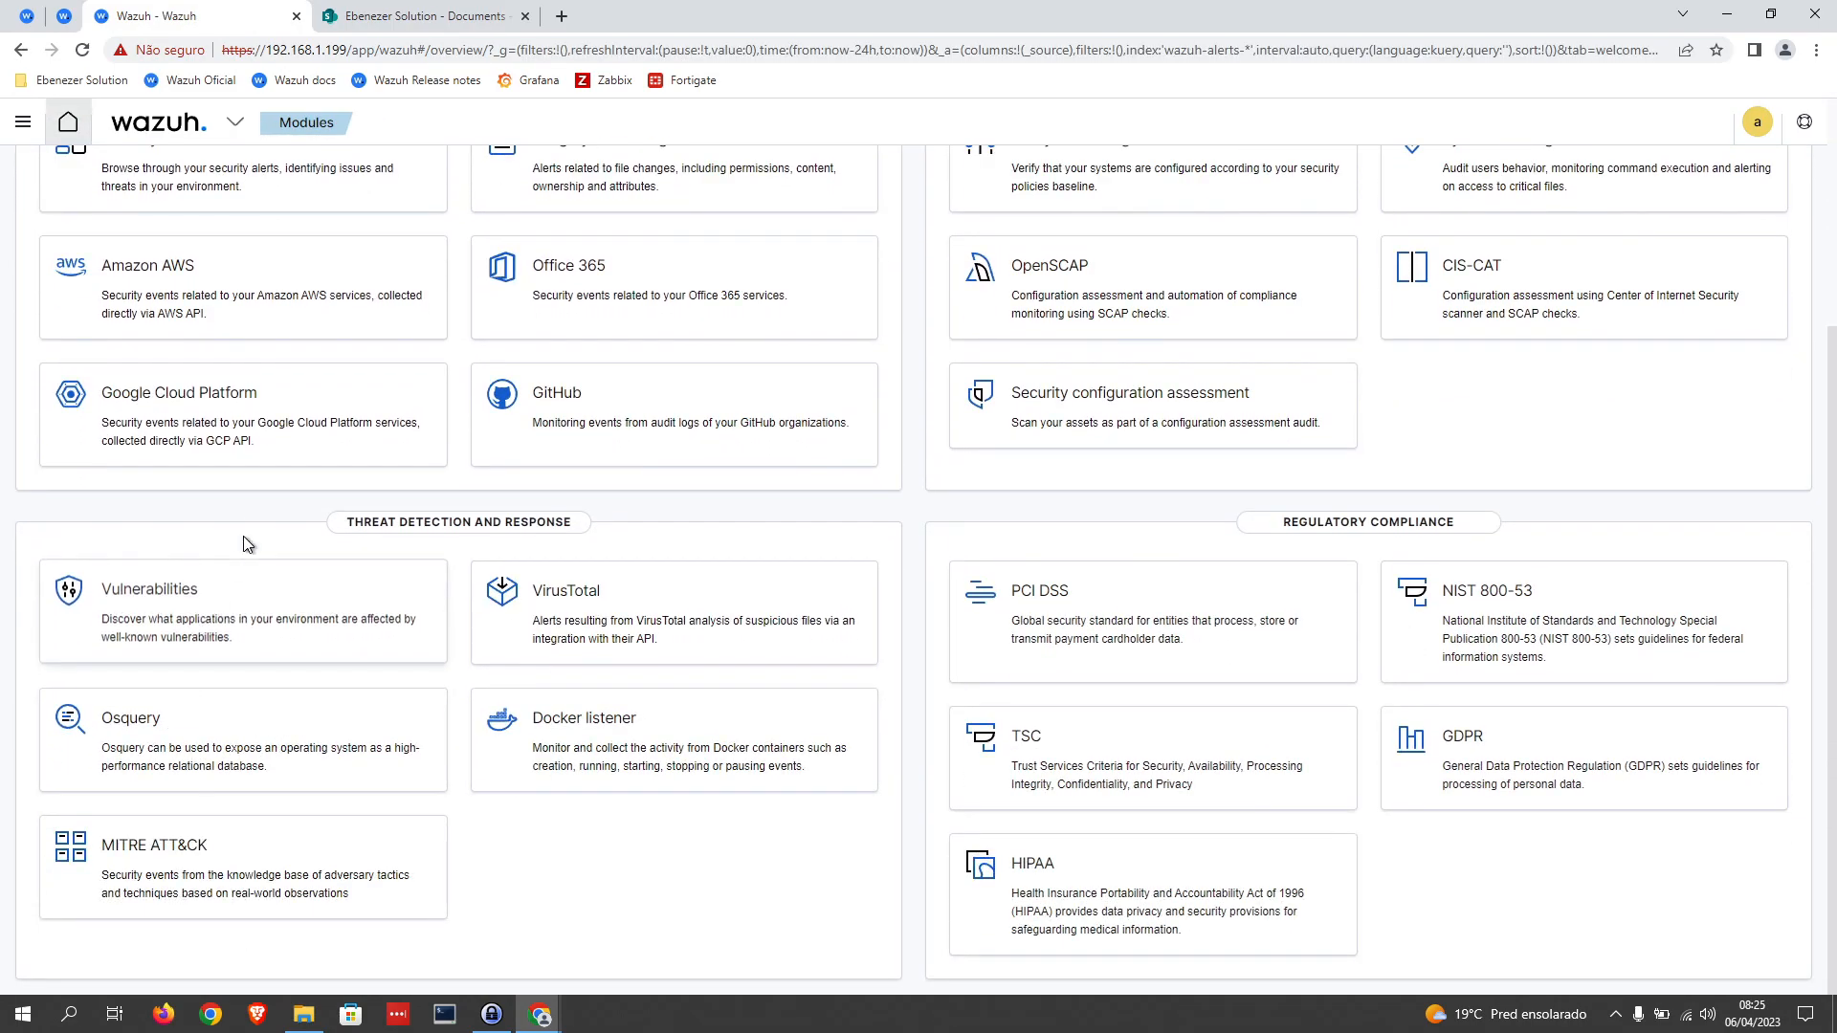
pyautogui.click(598, 287)
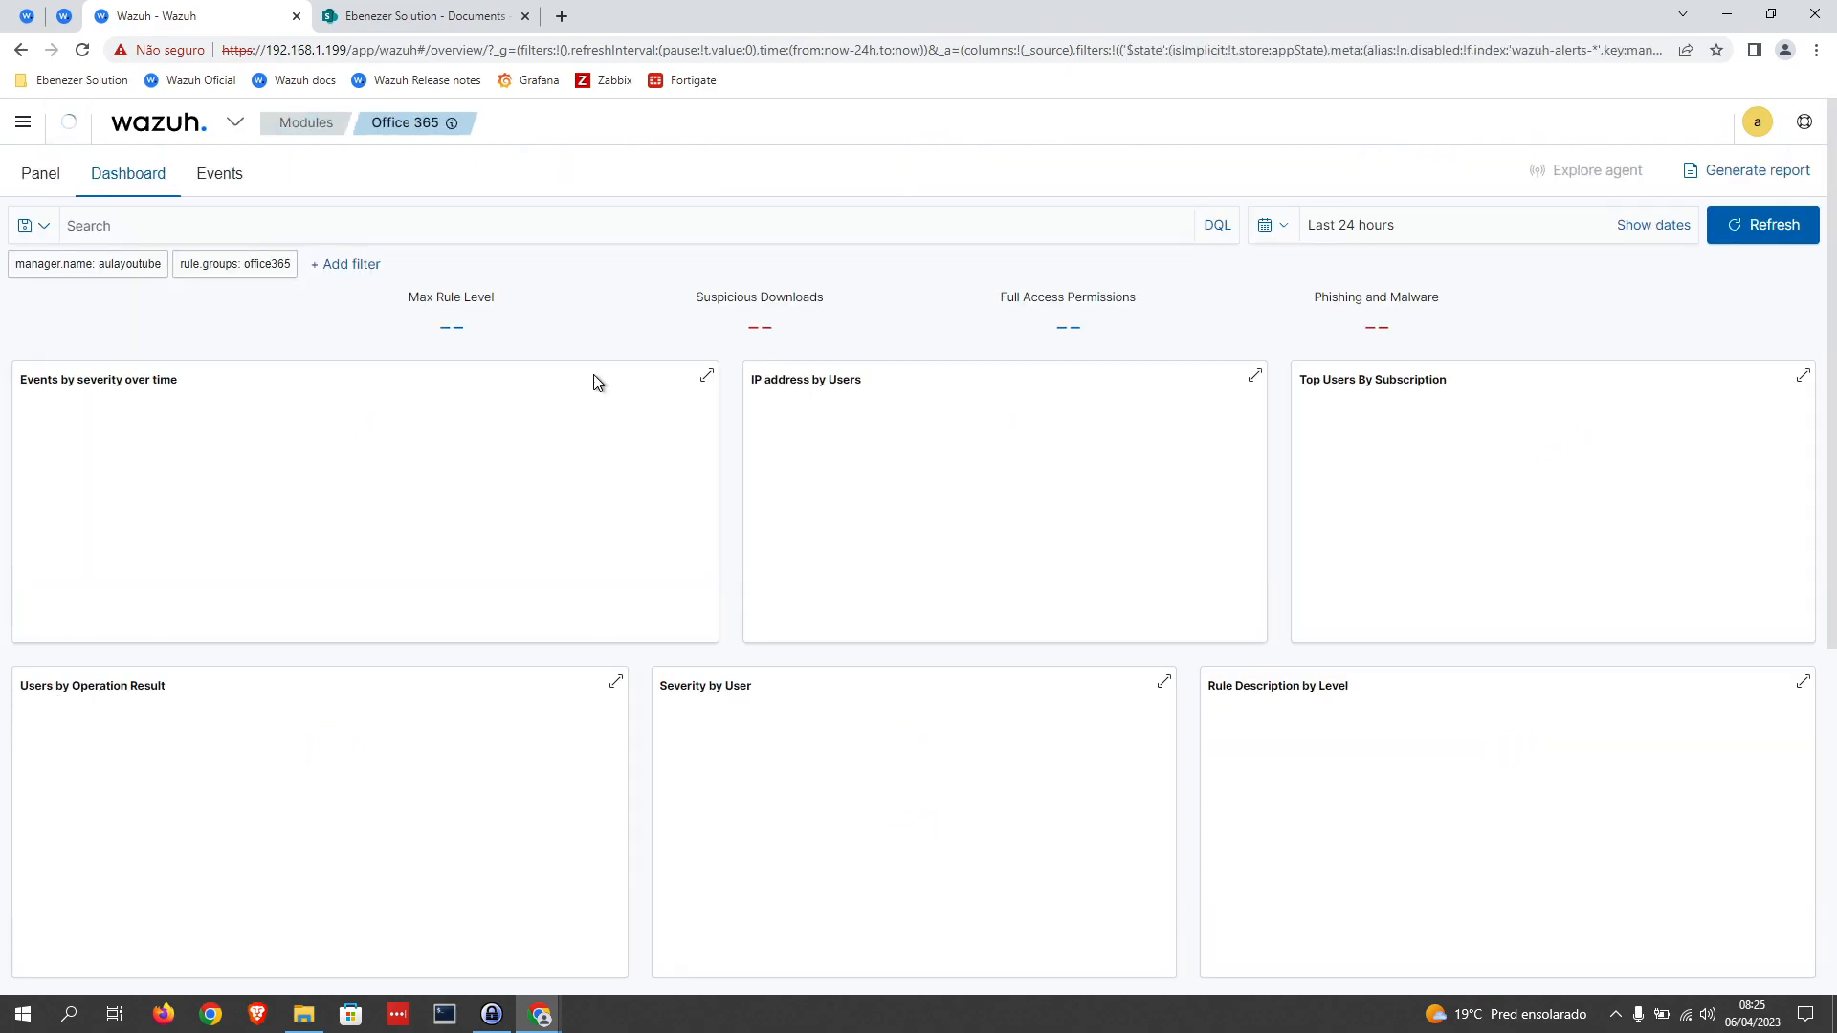
pyautogui.click(231, 176)
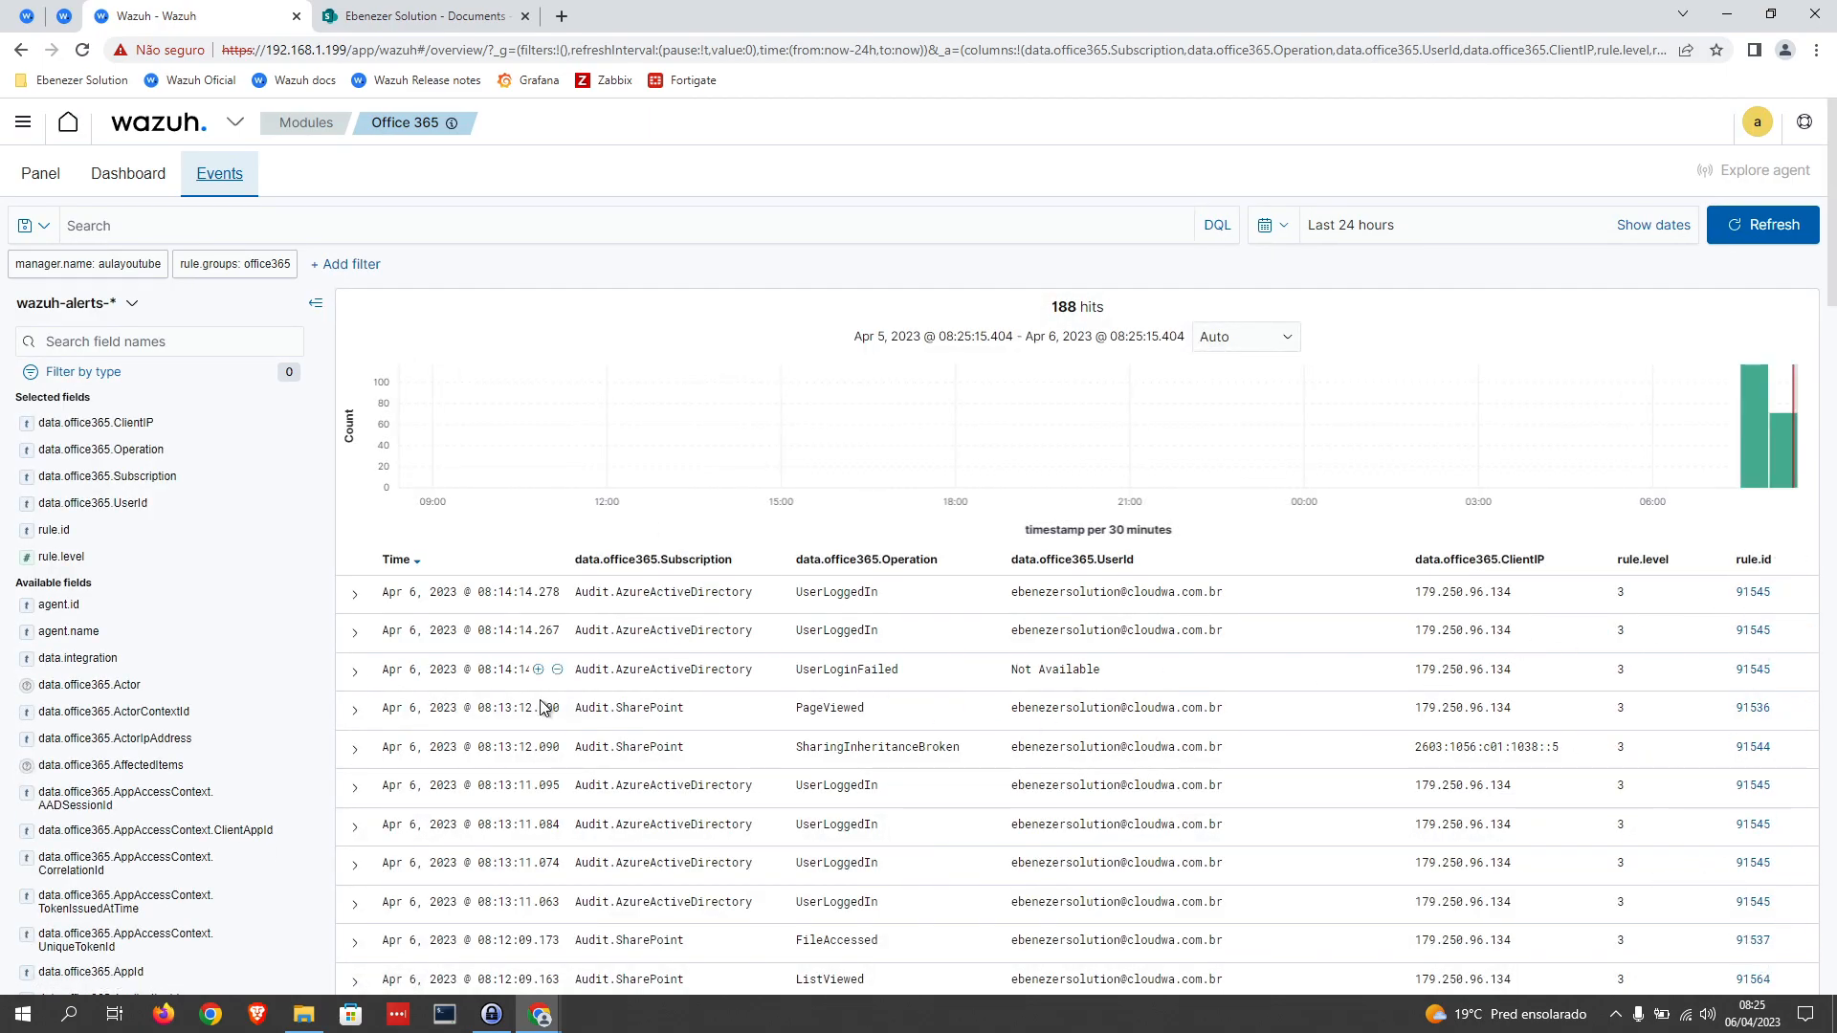
pyautogui.scroll(-1, 871, 849)
pyautogui.scroll(-1, 866, 846)
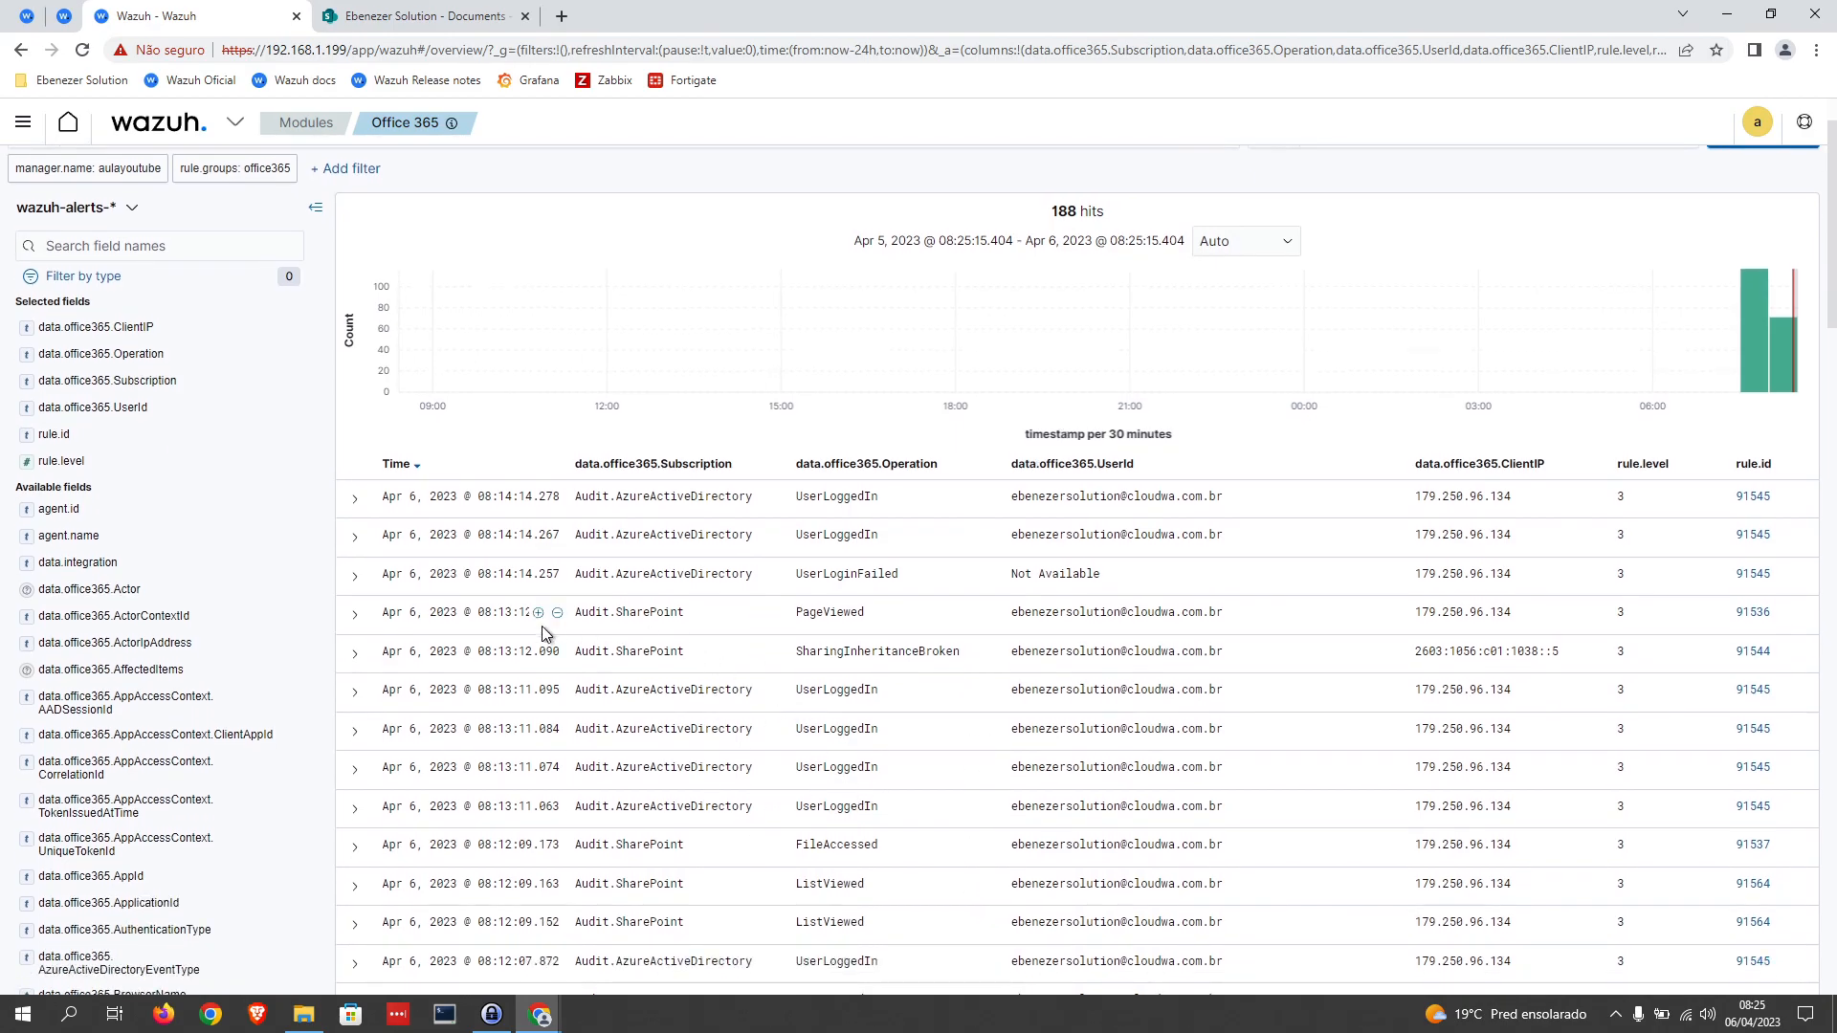
pyautogui.scroll(-2, 799, 758)
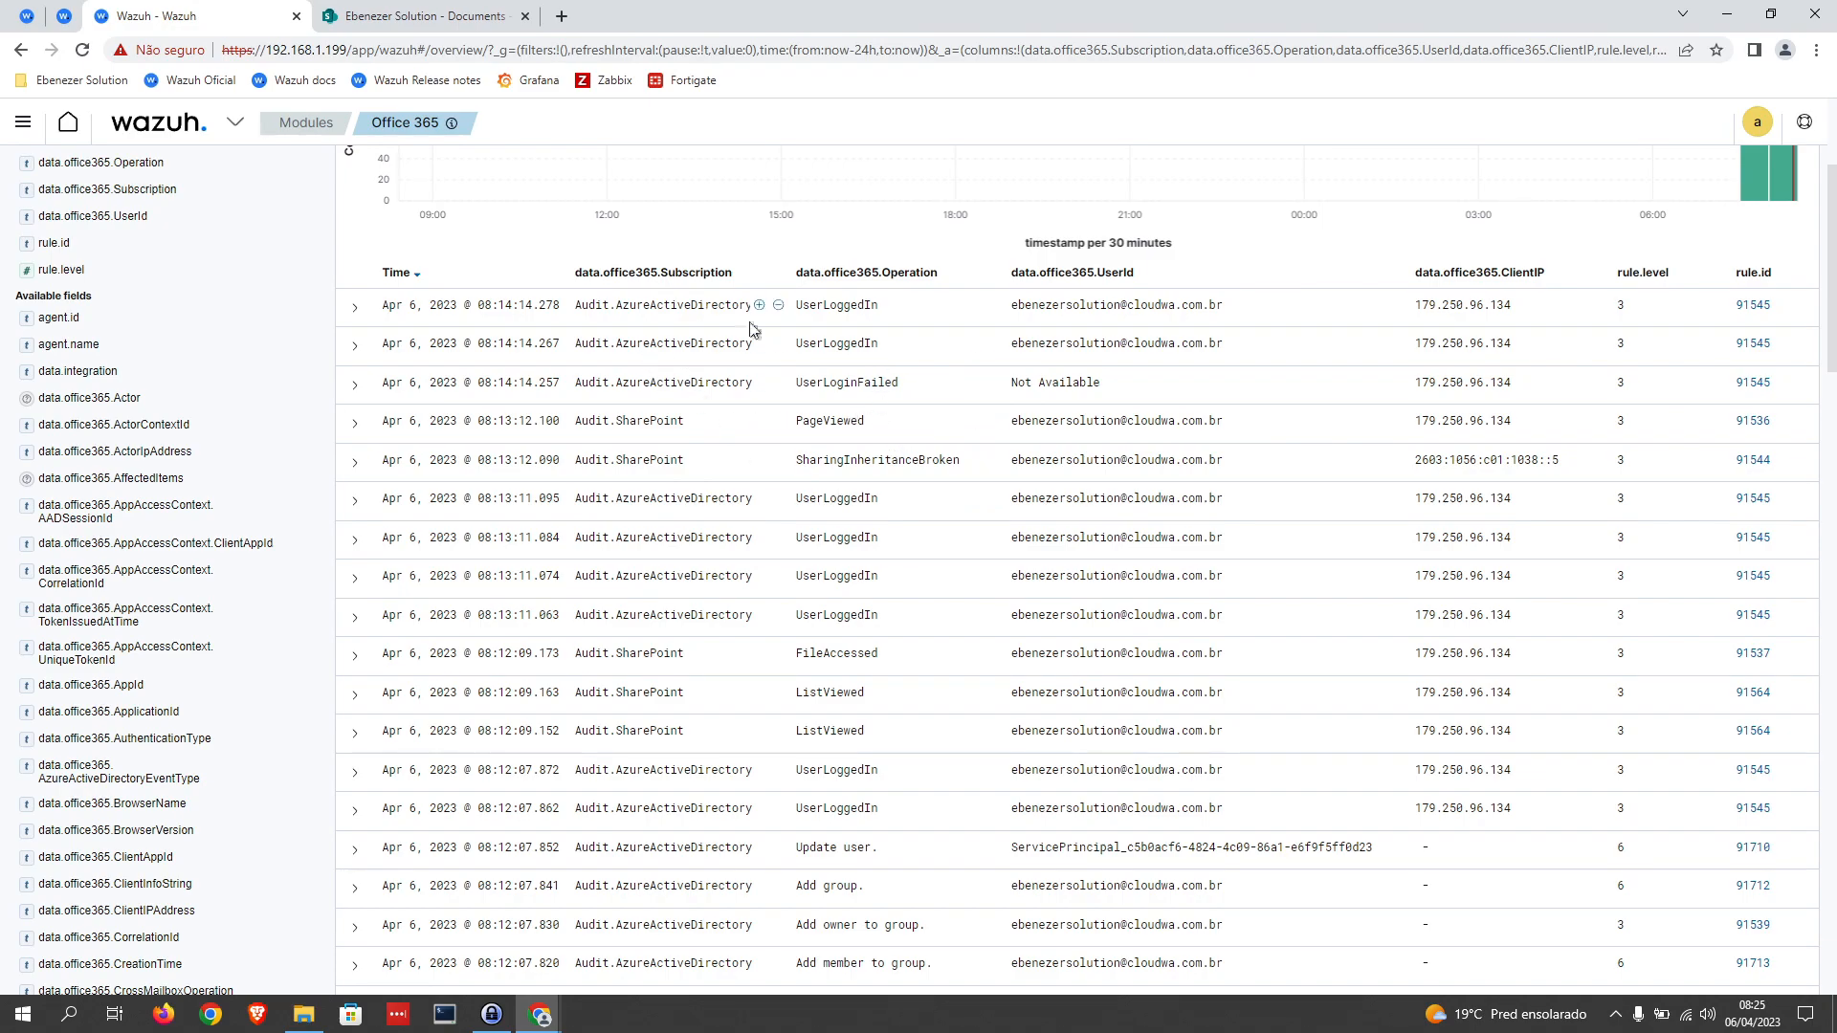
# Step: Switch to the SharePoint document library and delete Novo Documento de Texto 001.txt from the Caso de Uso folder
pyautogui.click(419, 19)
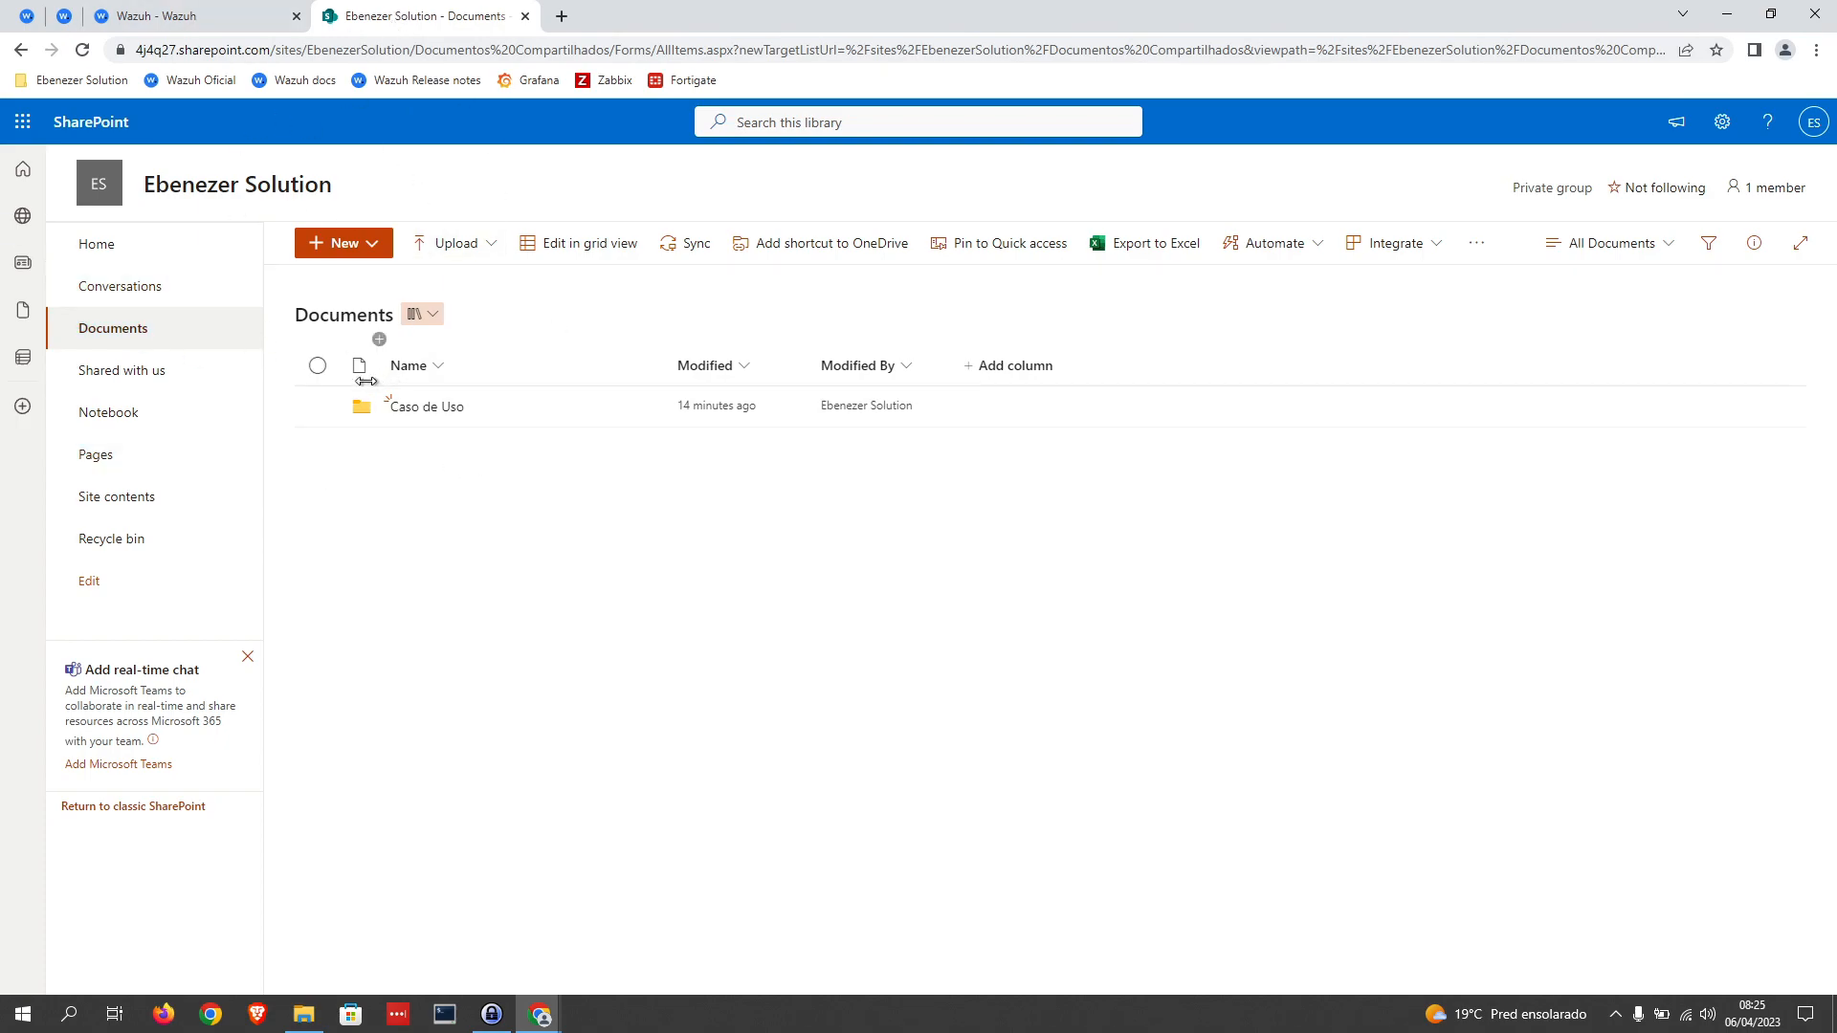
pyautogui.click(431, 407)
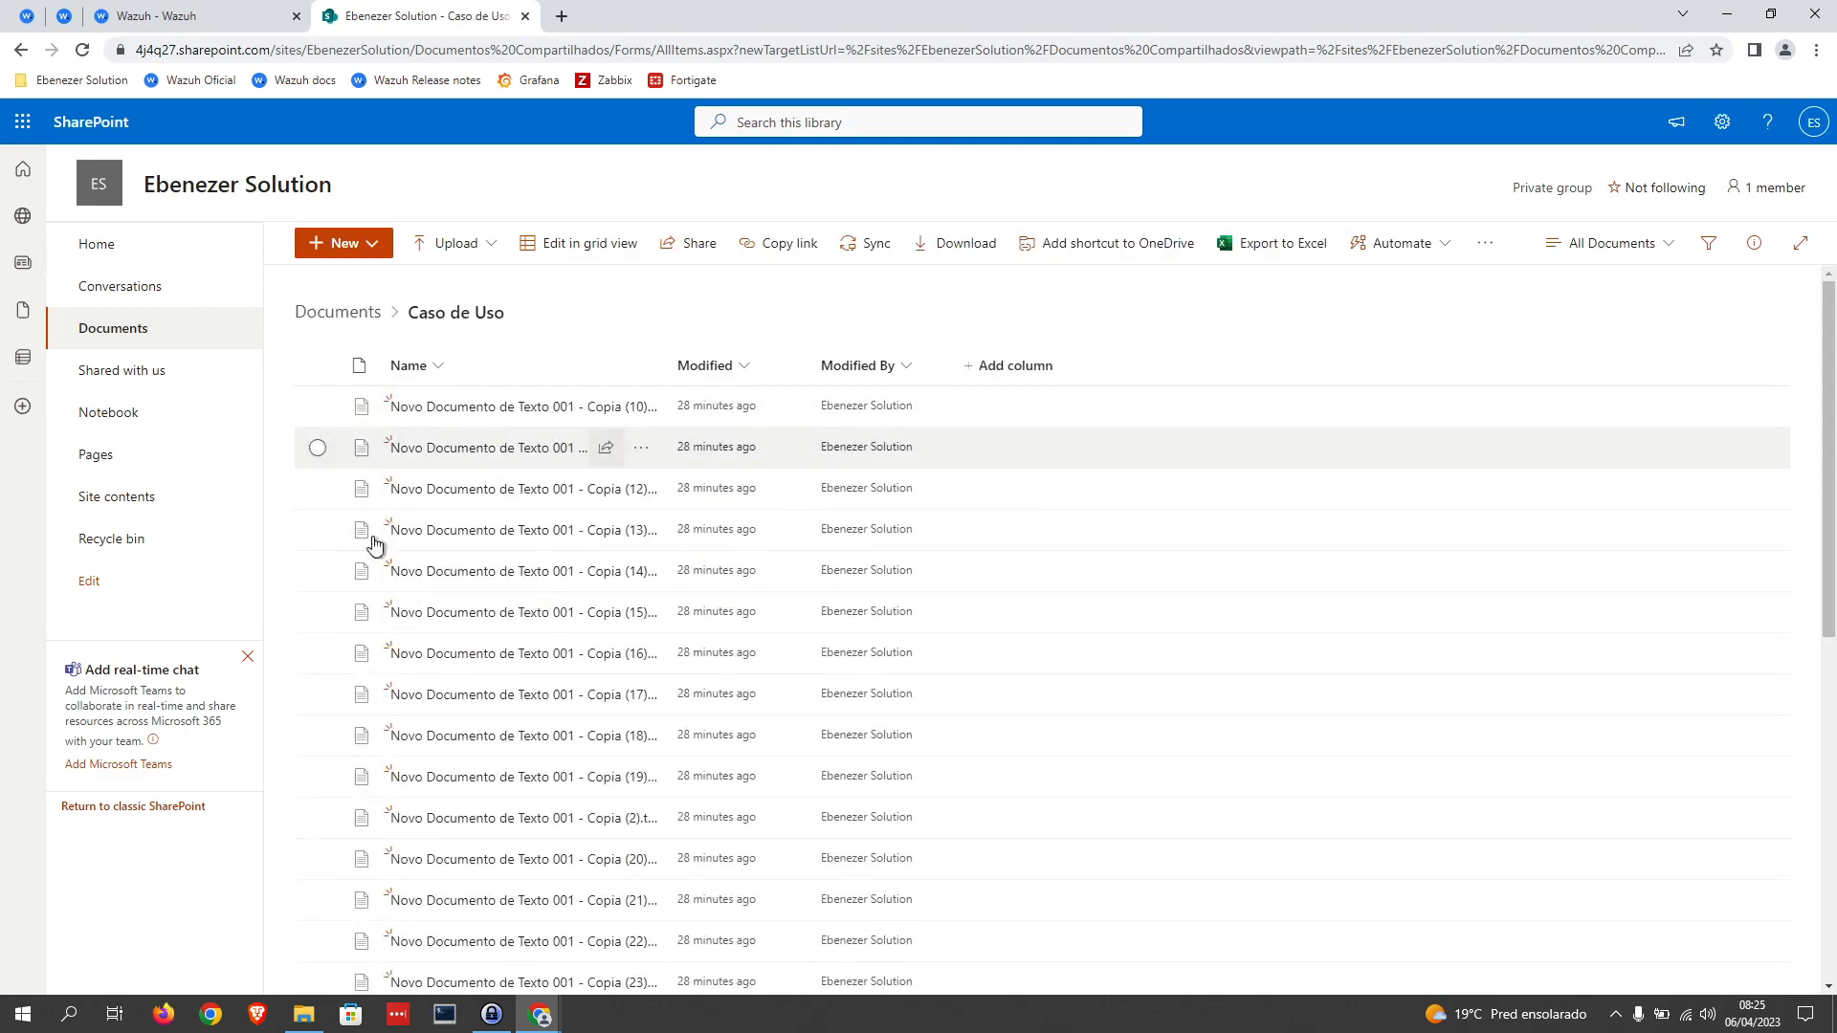
pyautogui.scroll(-15, 476, 591)
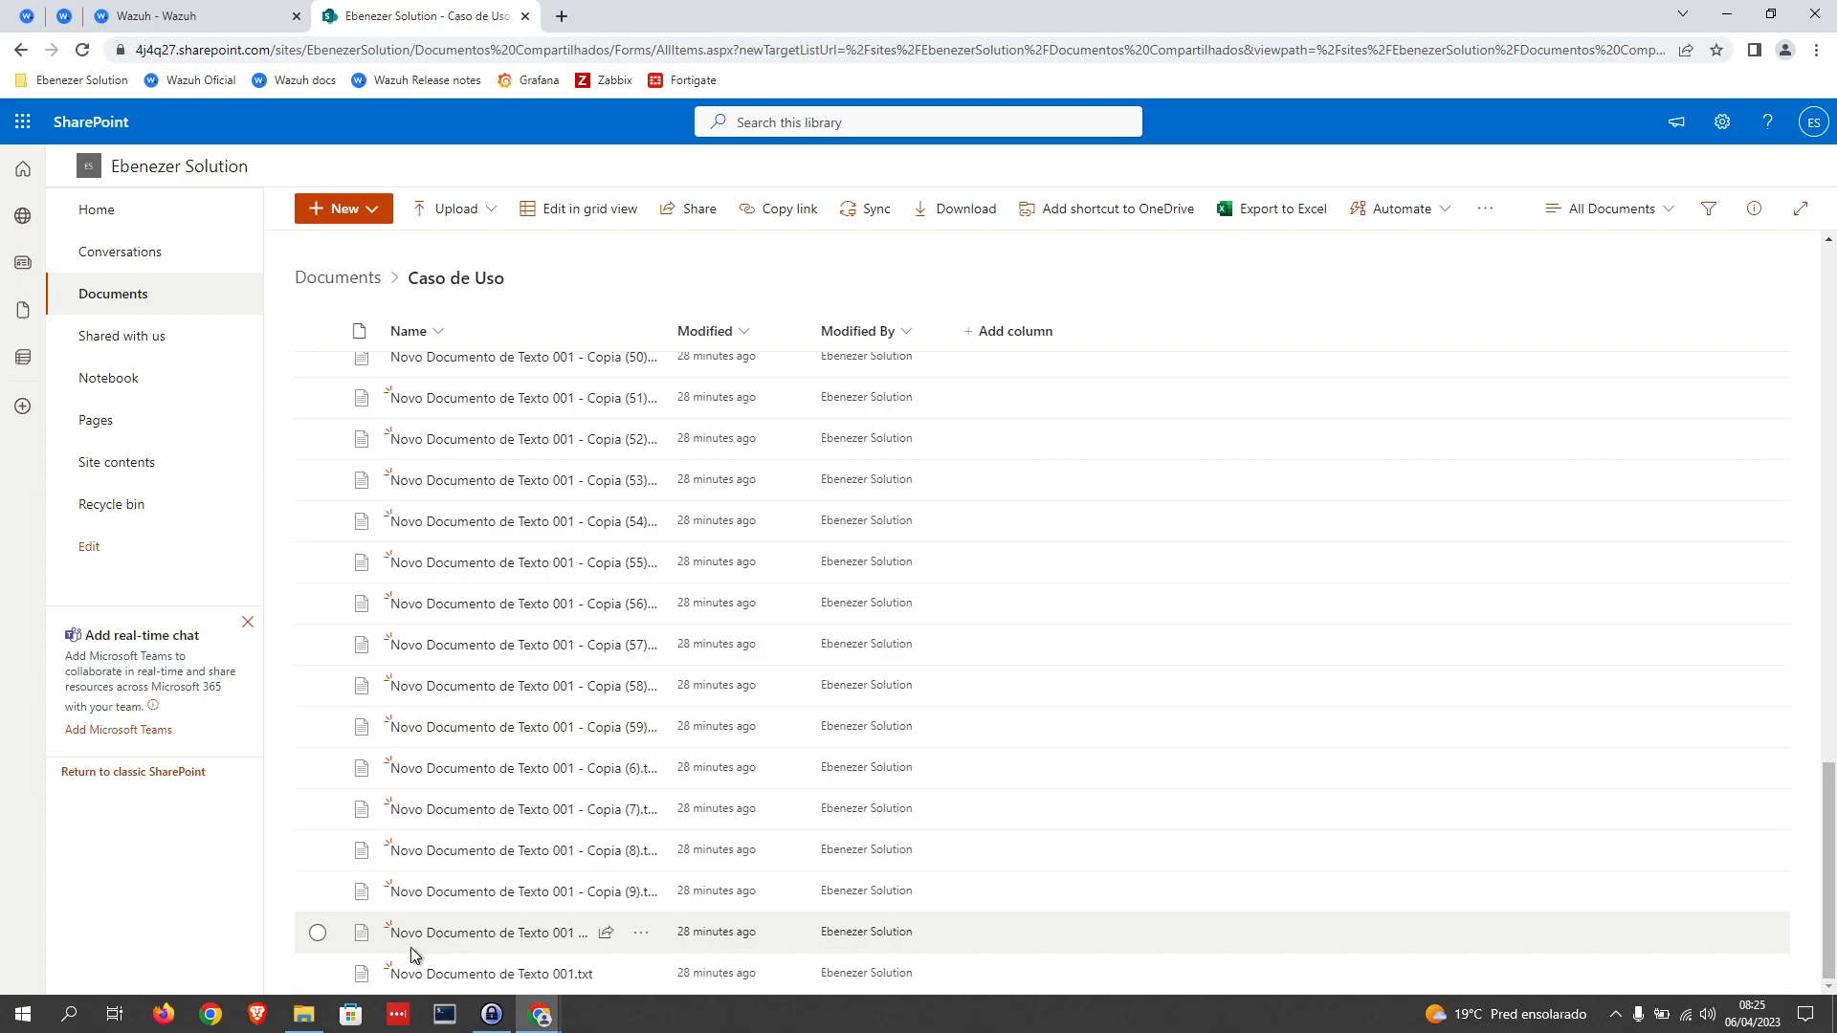
pyautogui.click(317, 975)
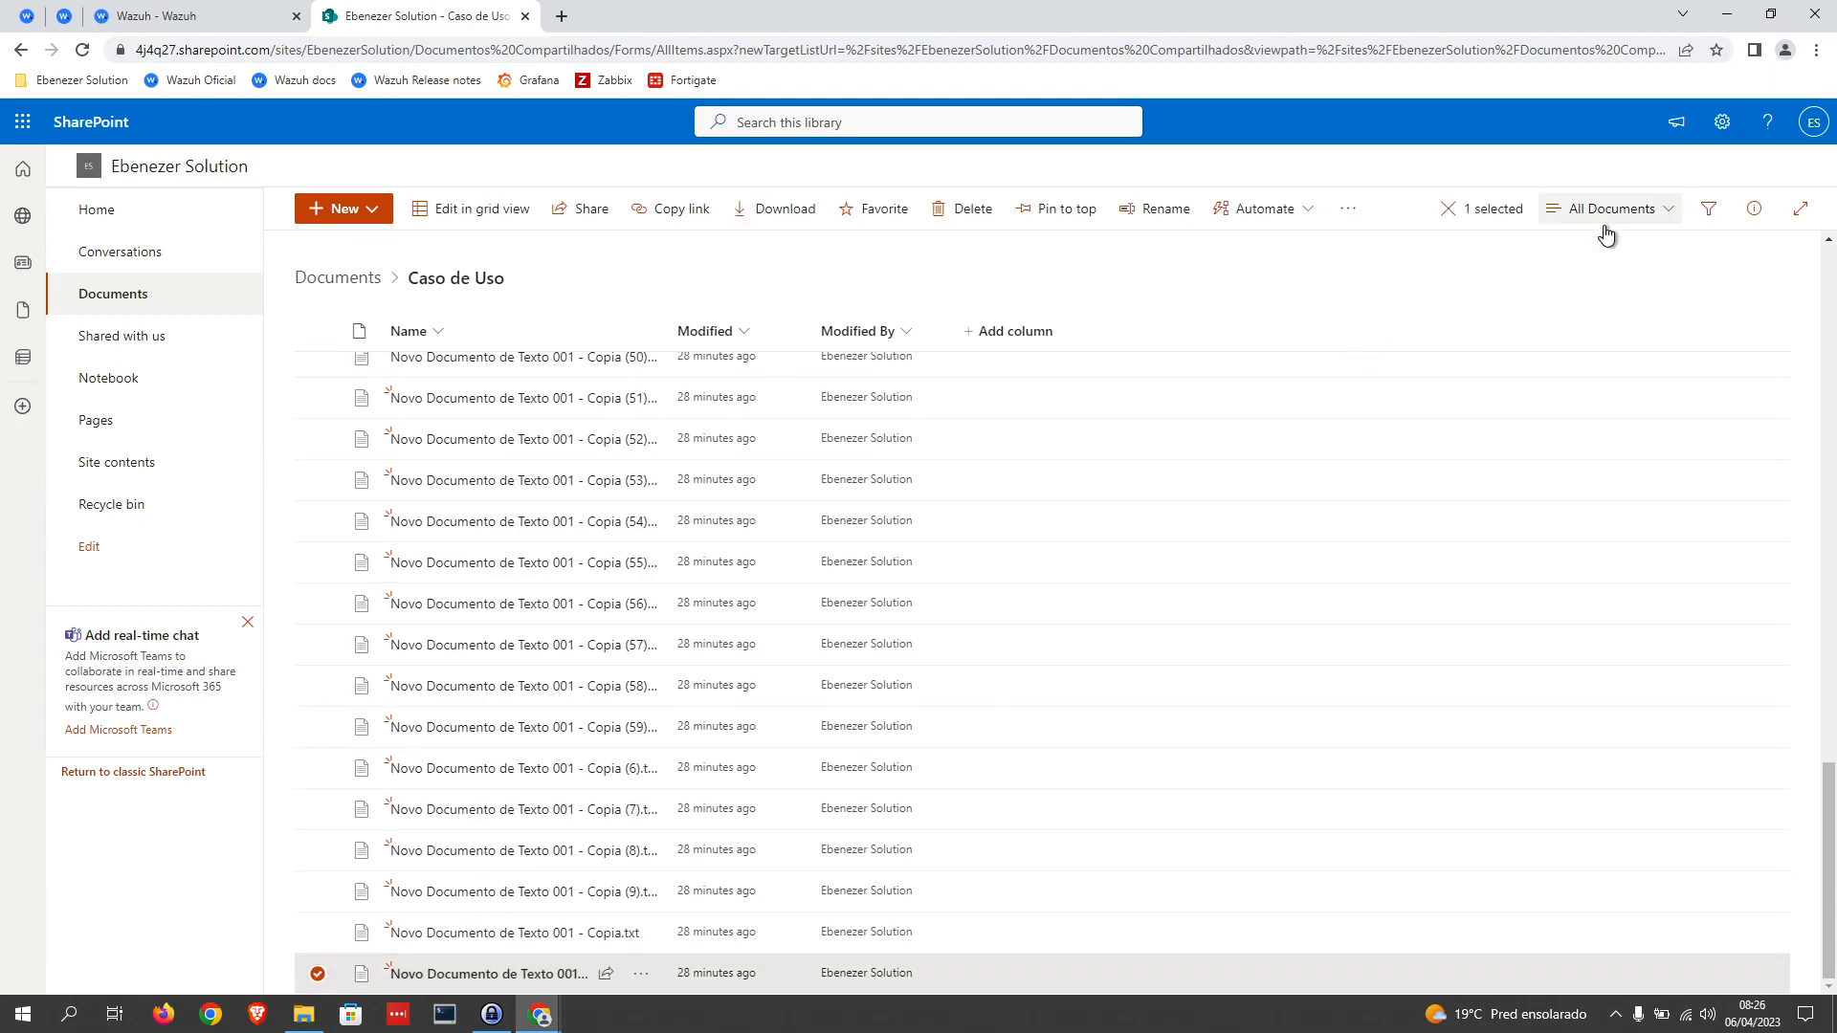
pyautogui.click(968, 212)
pyautogui.click(978, 625)
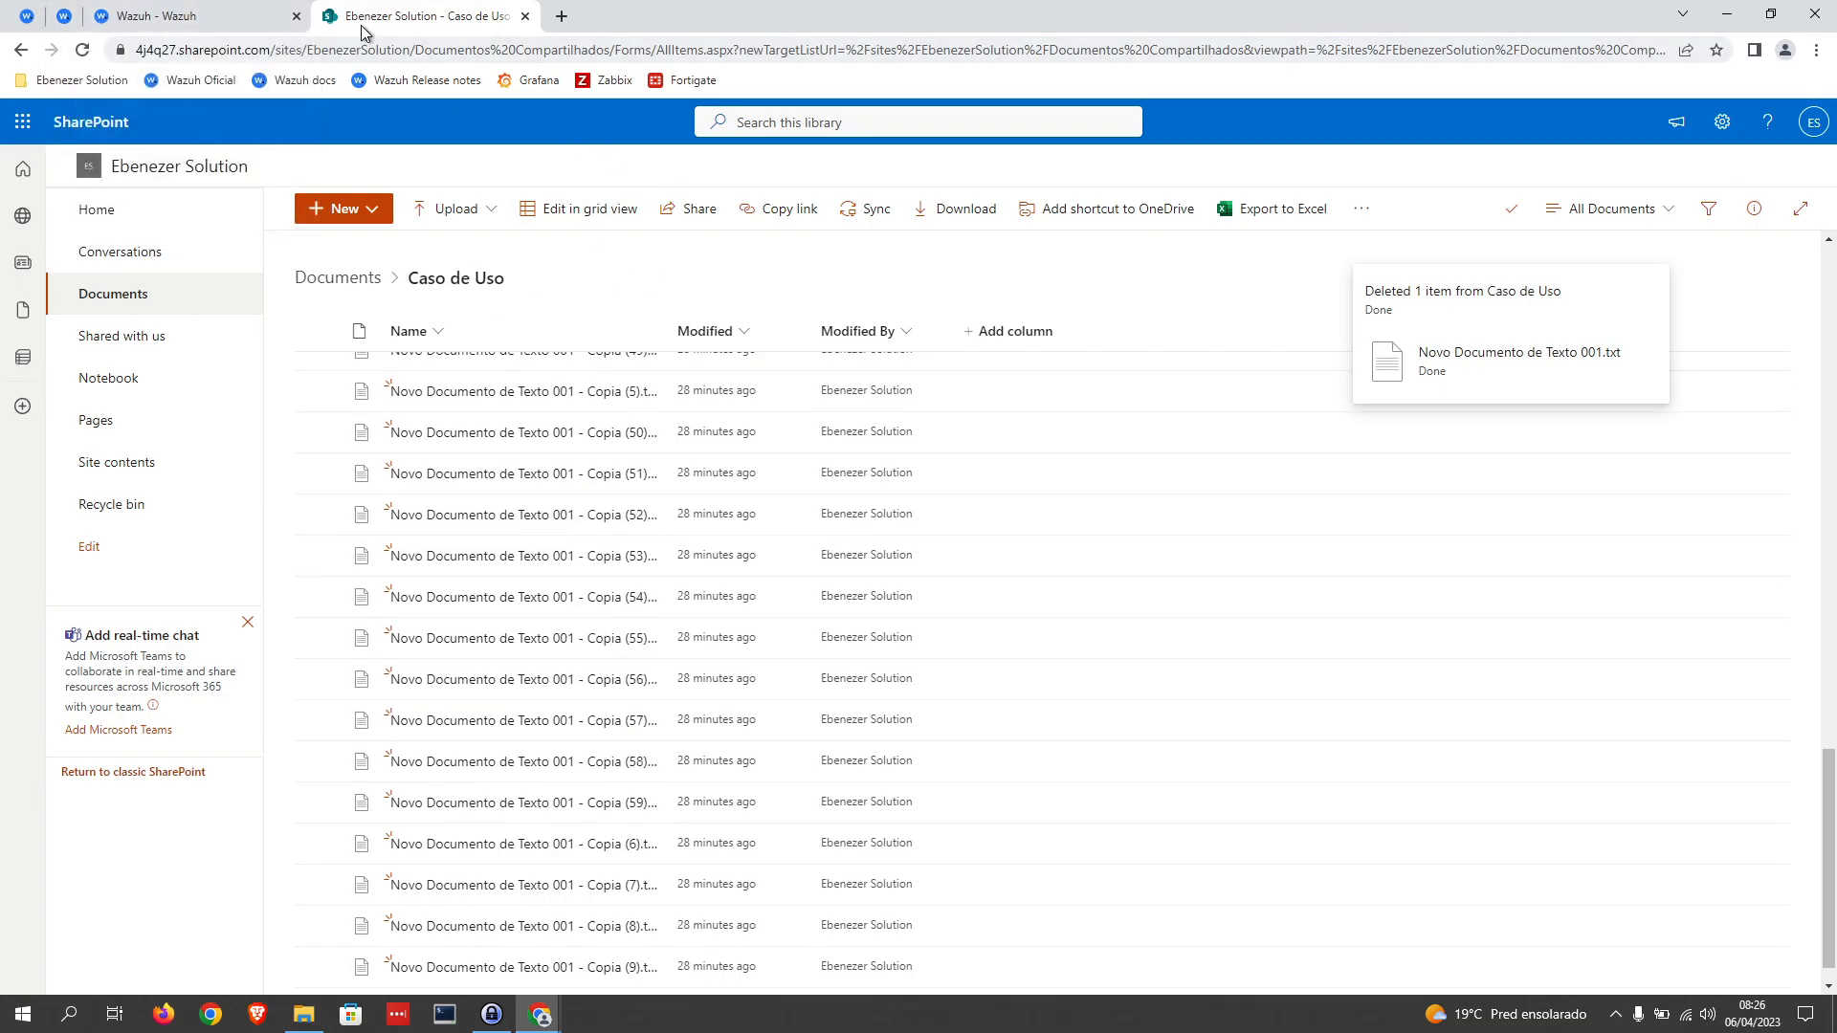
# Step: Widen the Name column of the Caso de Uso folder to show full file names, and review the remaining files
pyautogui.scroll(18, 586, 527)
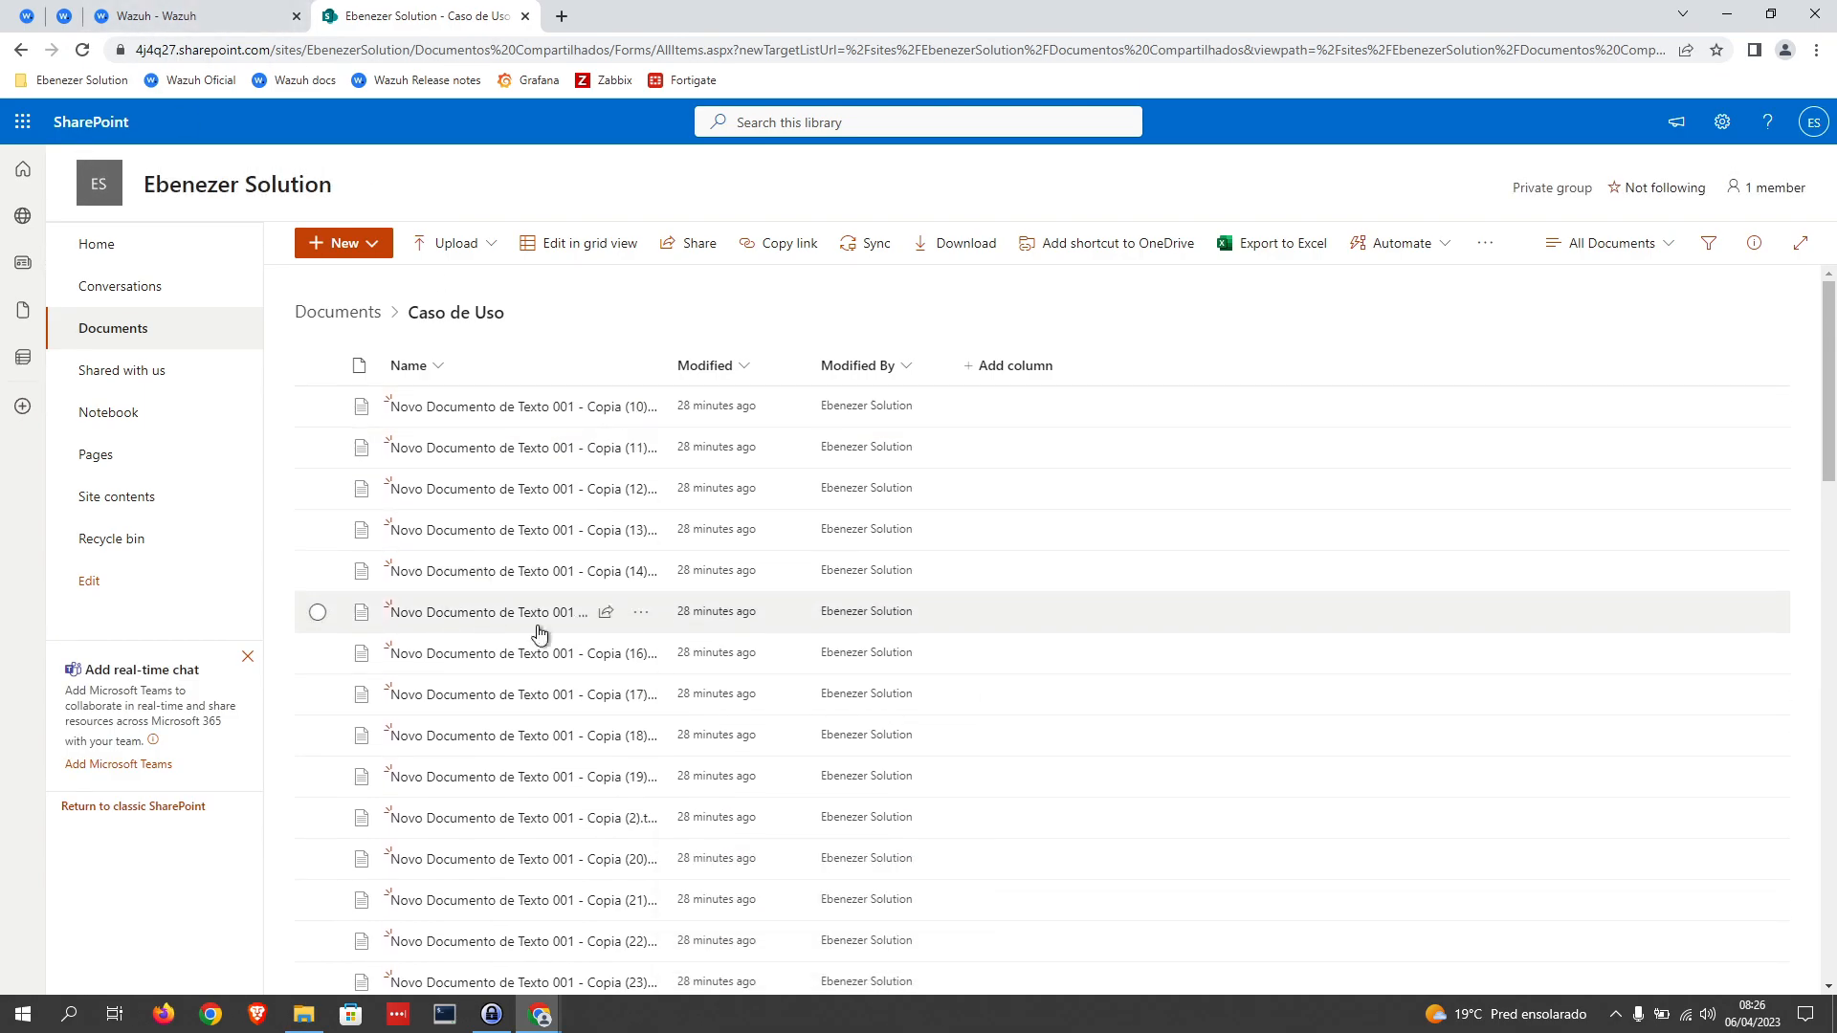
pyautogui.moveTo(667, 360); pyautogui.dragTo(758, 359)
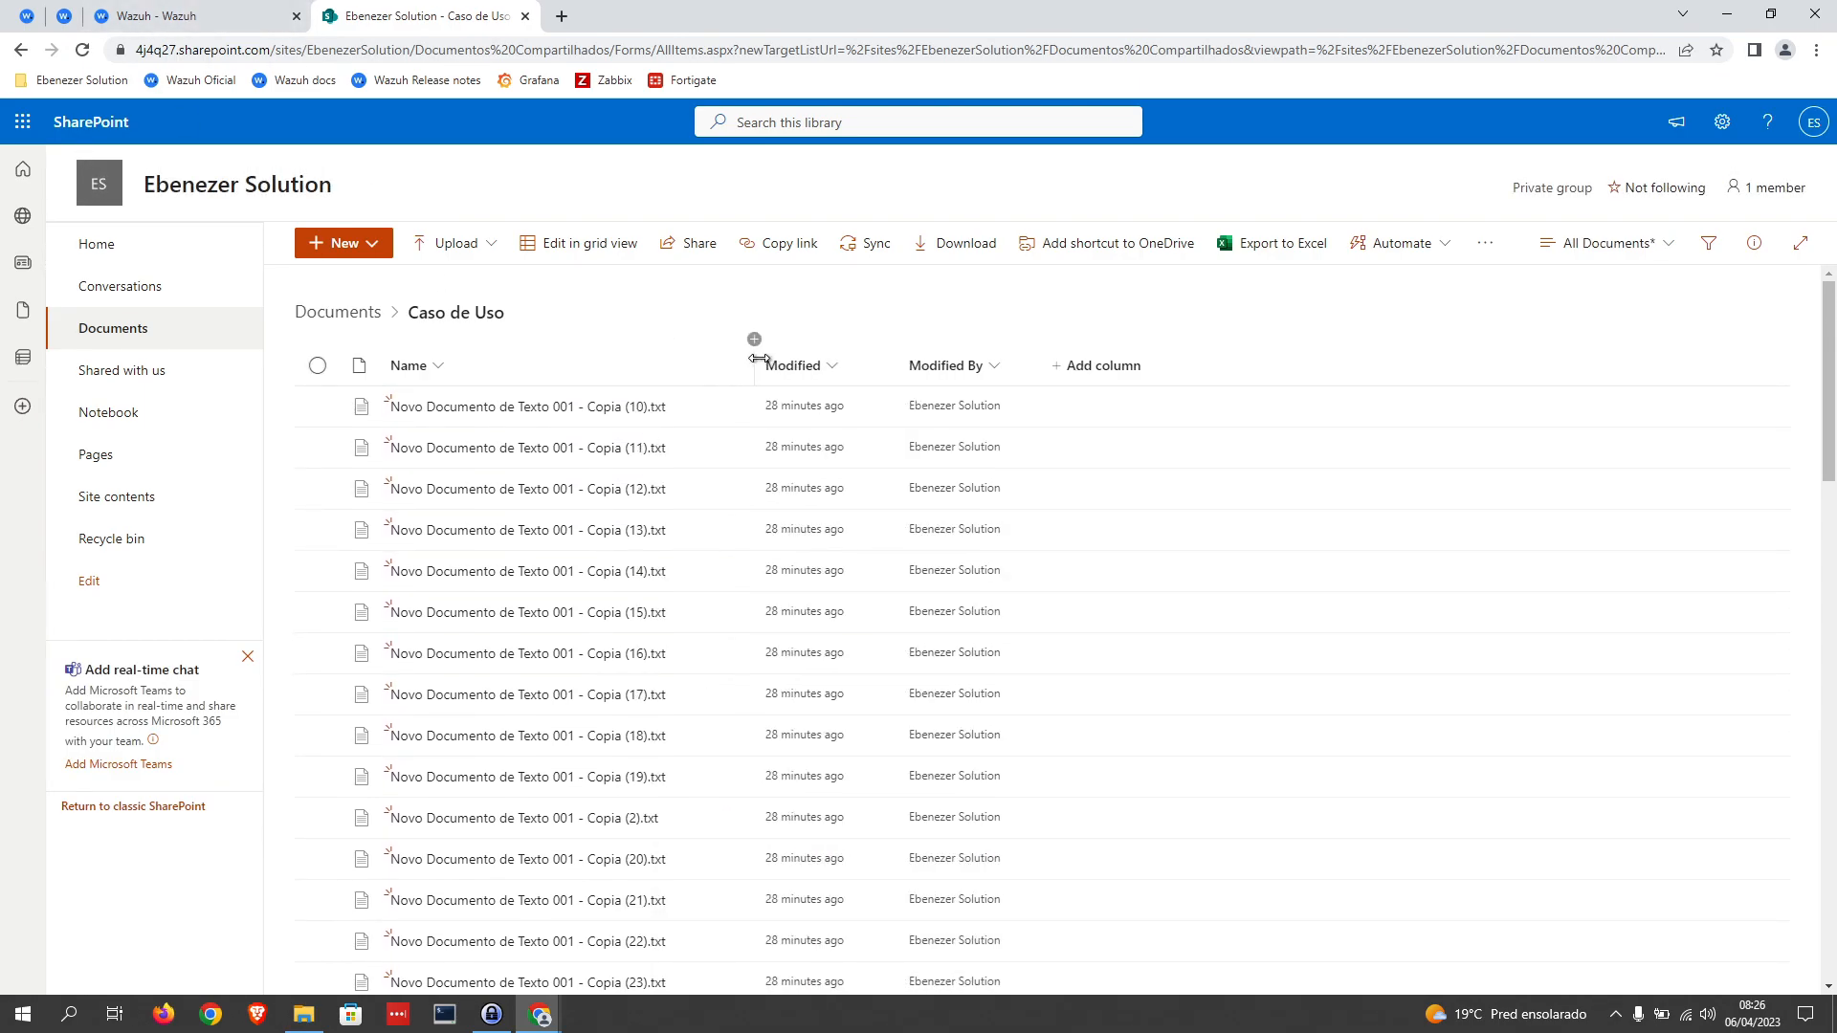
pyautogui.scroll(-15, 622, 574)
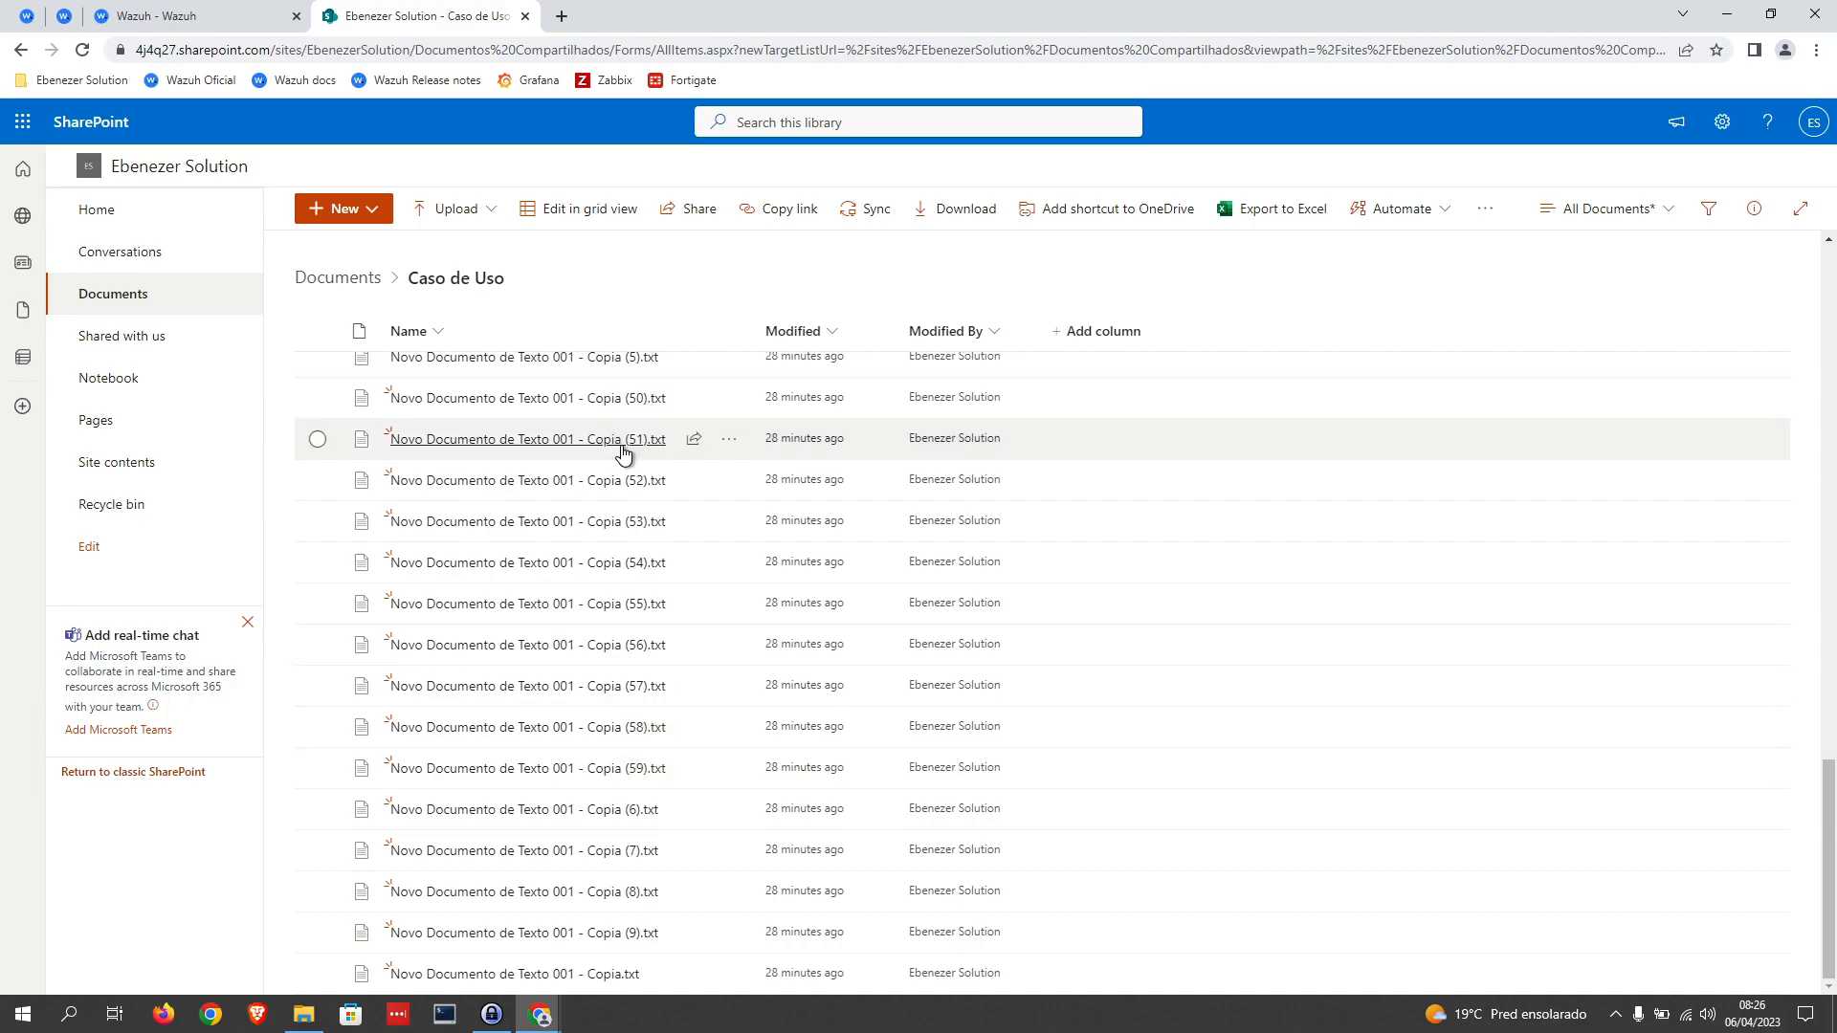
# Step: Place the cursor after the if_sid element in local_rules.xml, and copy the field name data.office365.UserId from the Wazuh Office 365 events table
pyautogui.click(28, 16)
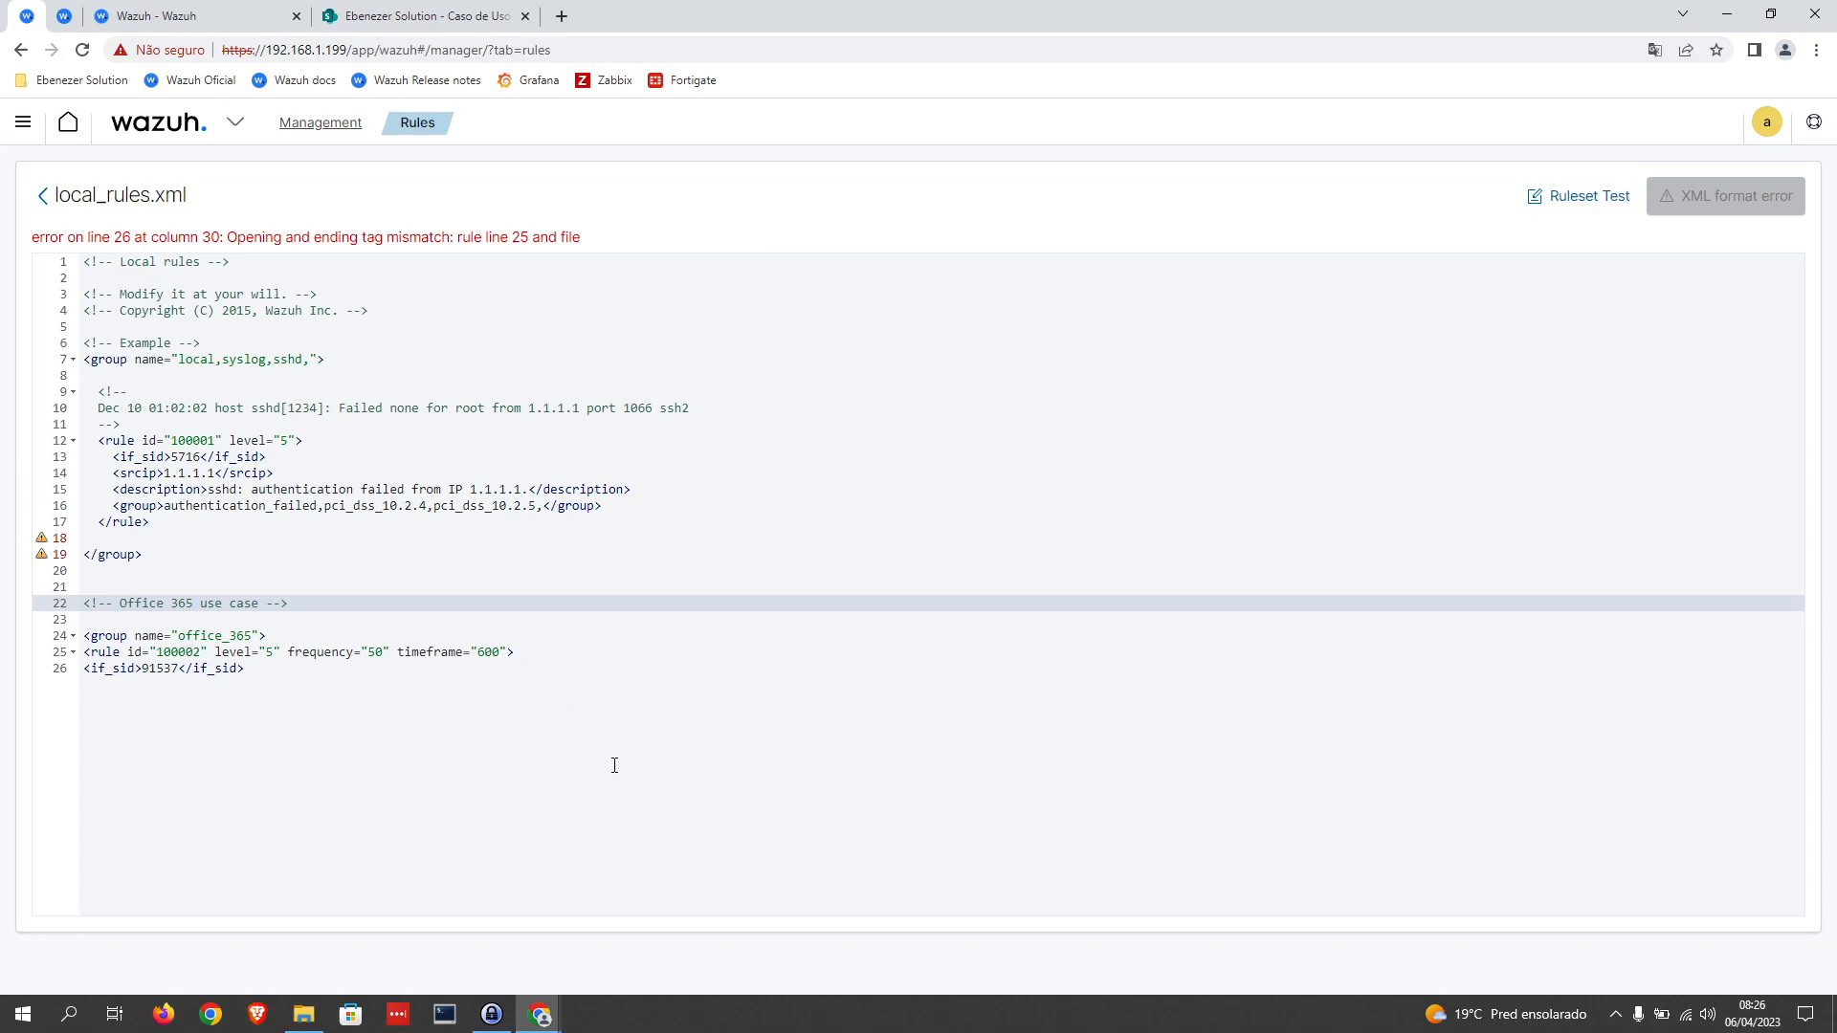
pyautogui.click(265, 688)
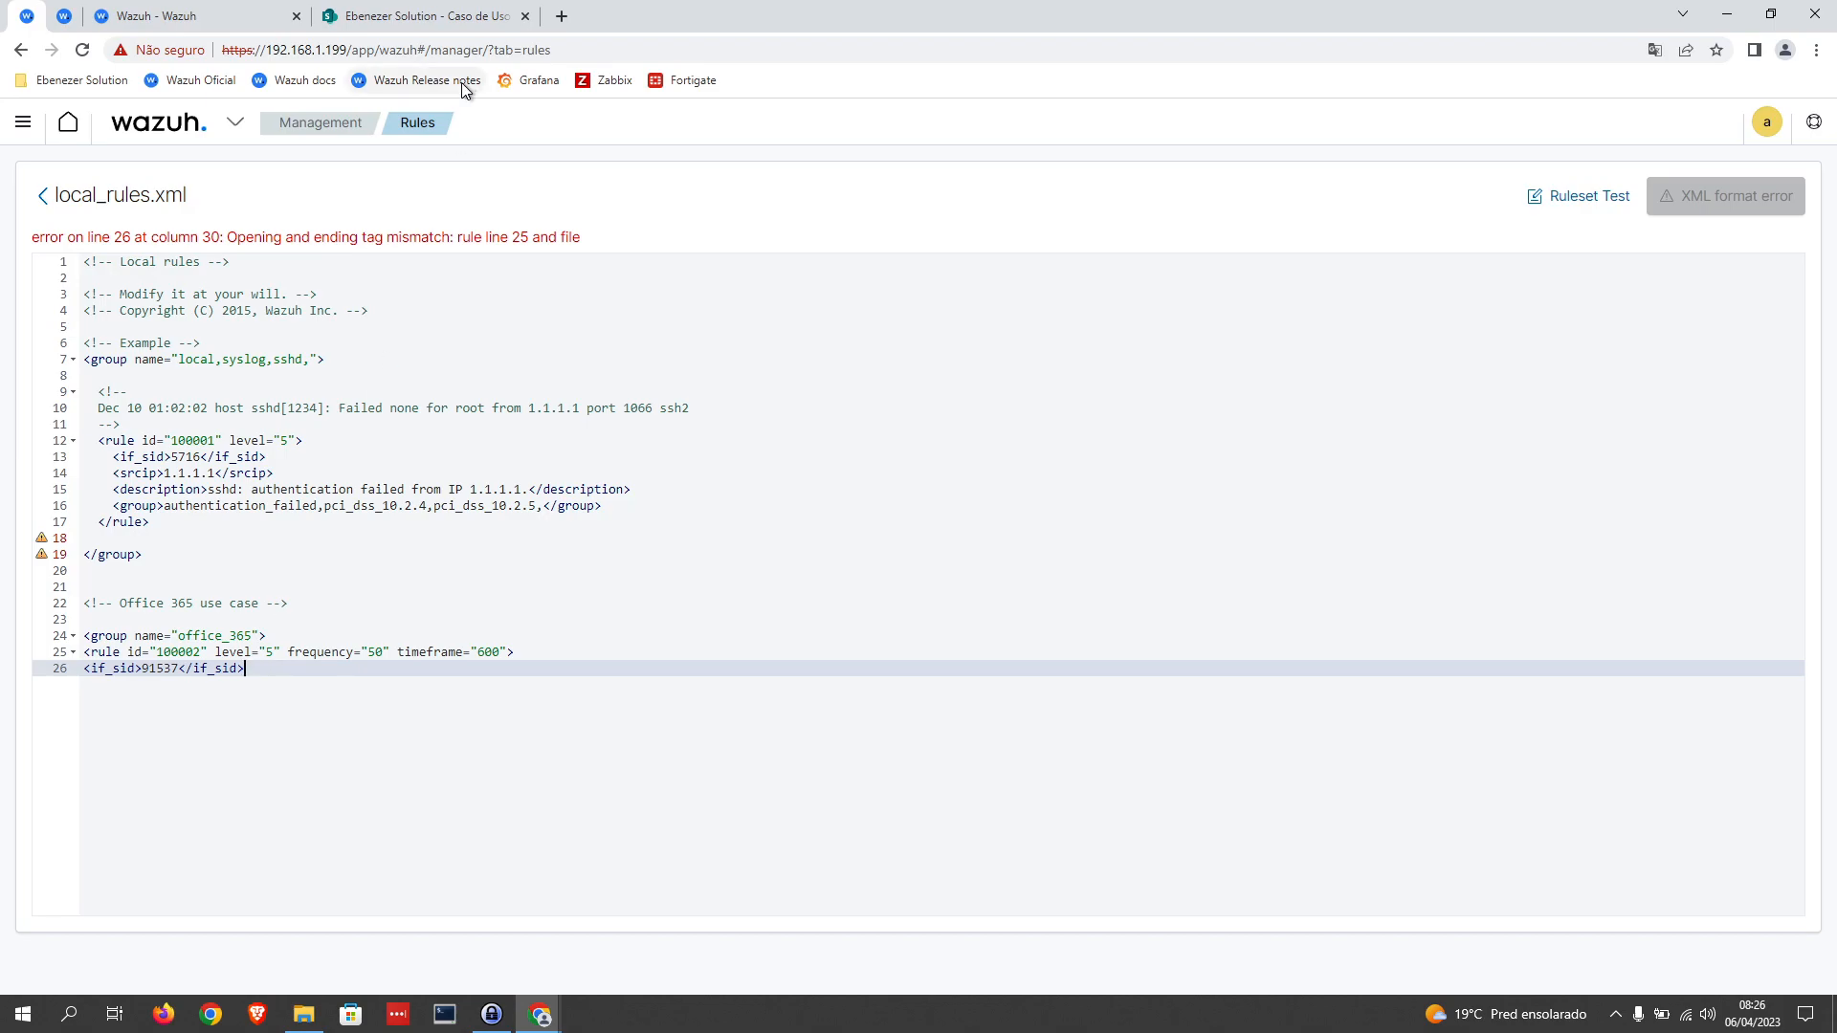
pyautogui.click(162, 17)
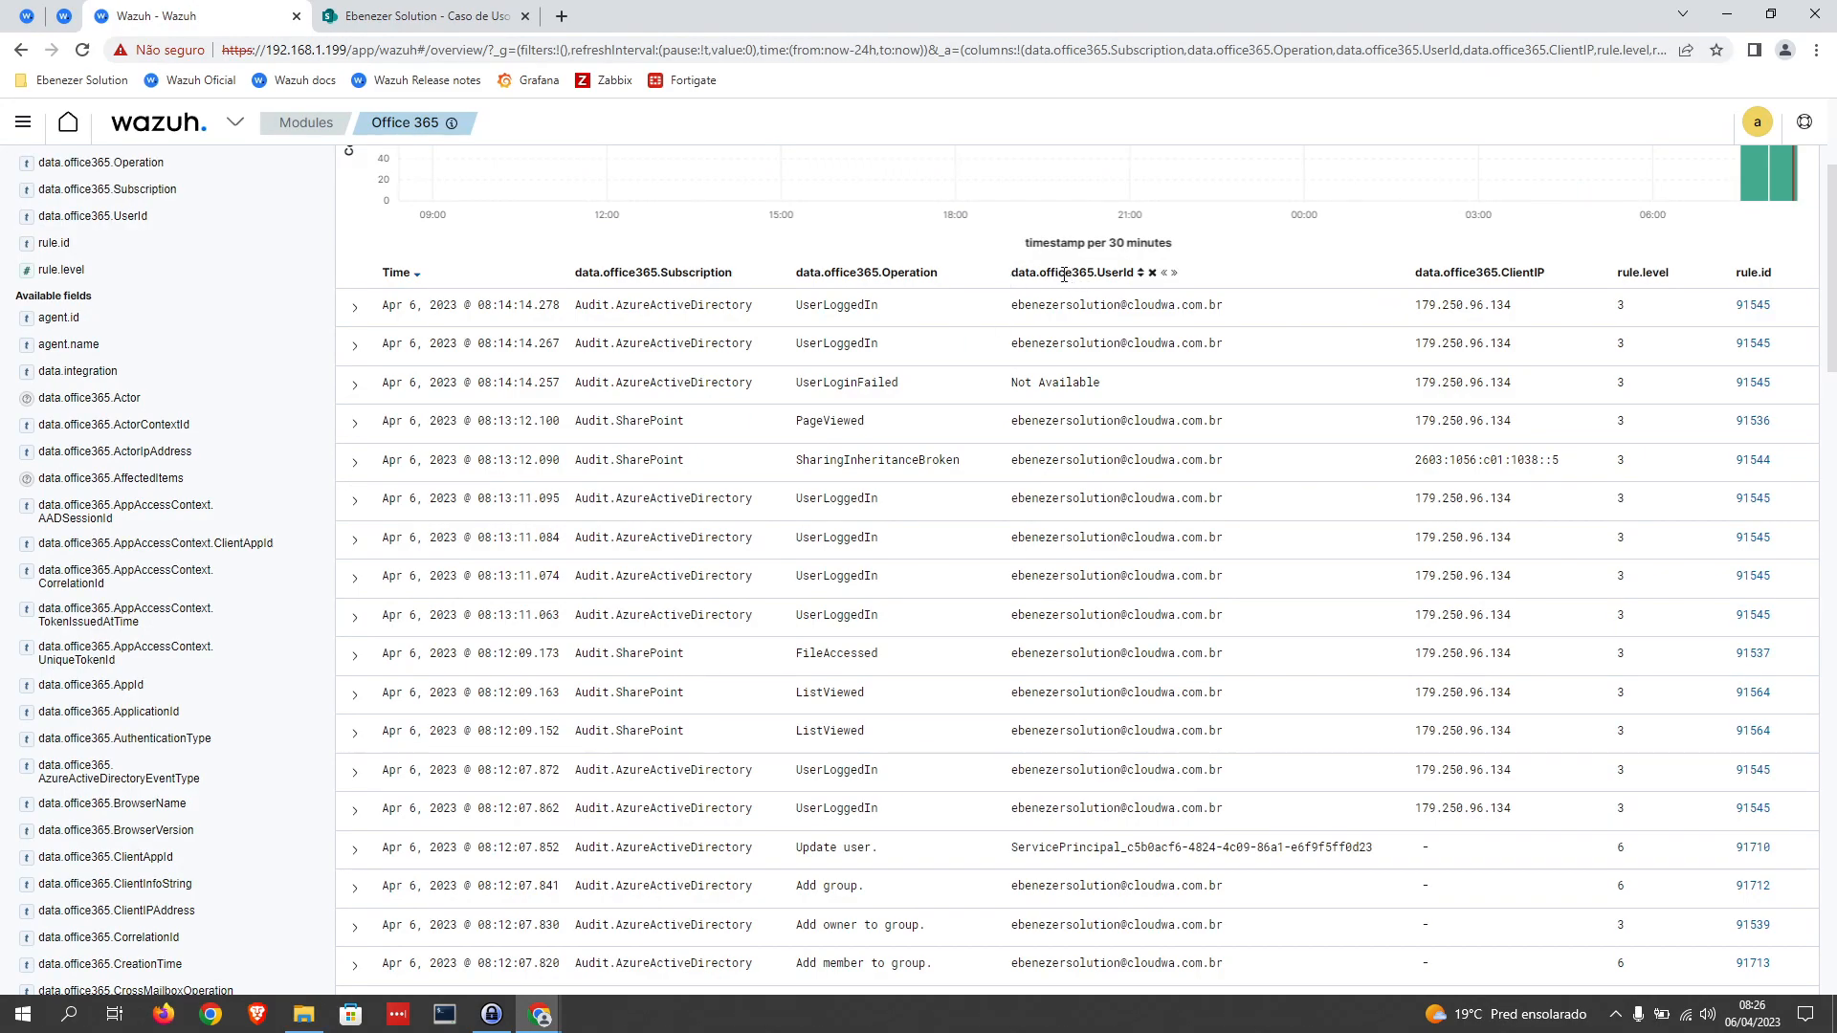
pyautogui.moveTo(1014, 273); pyautogui.dragTo(1139, 275)
pyautogui.hotkey('ctrl', 'c')
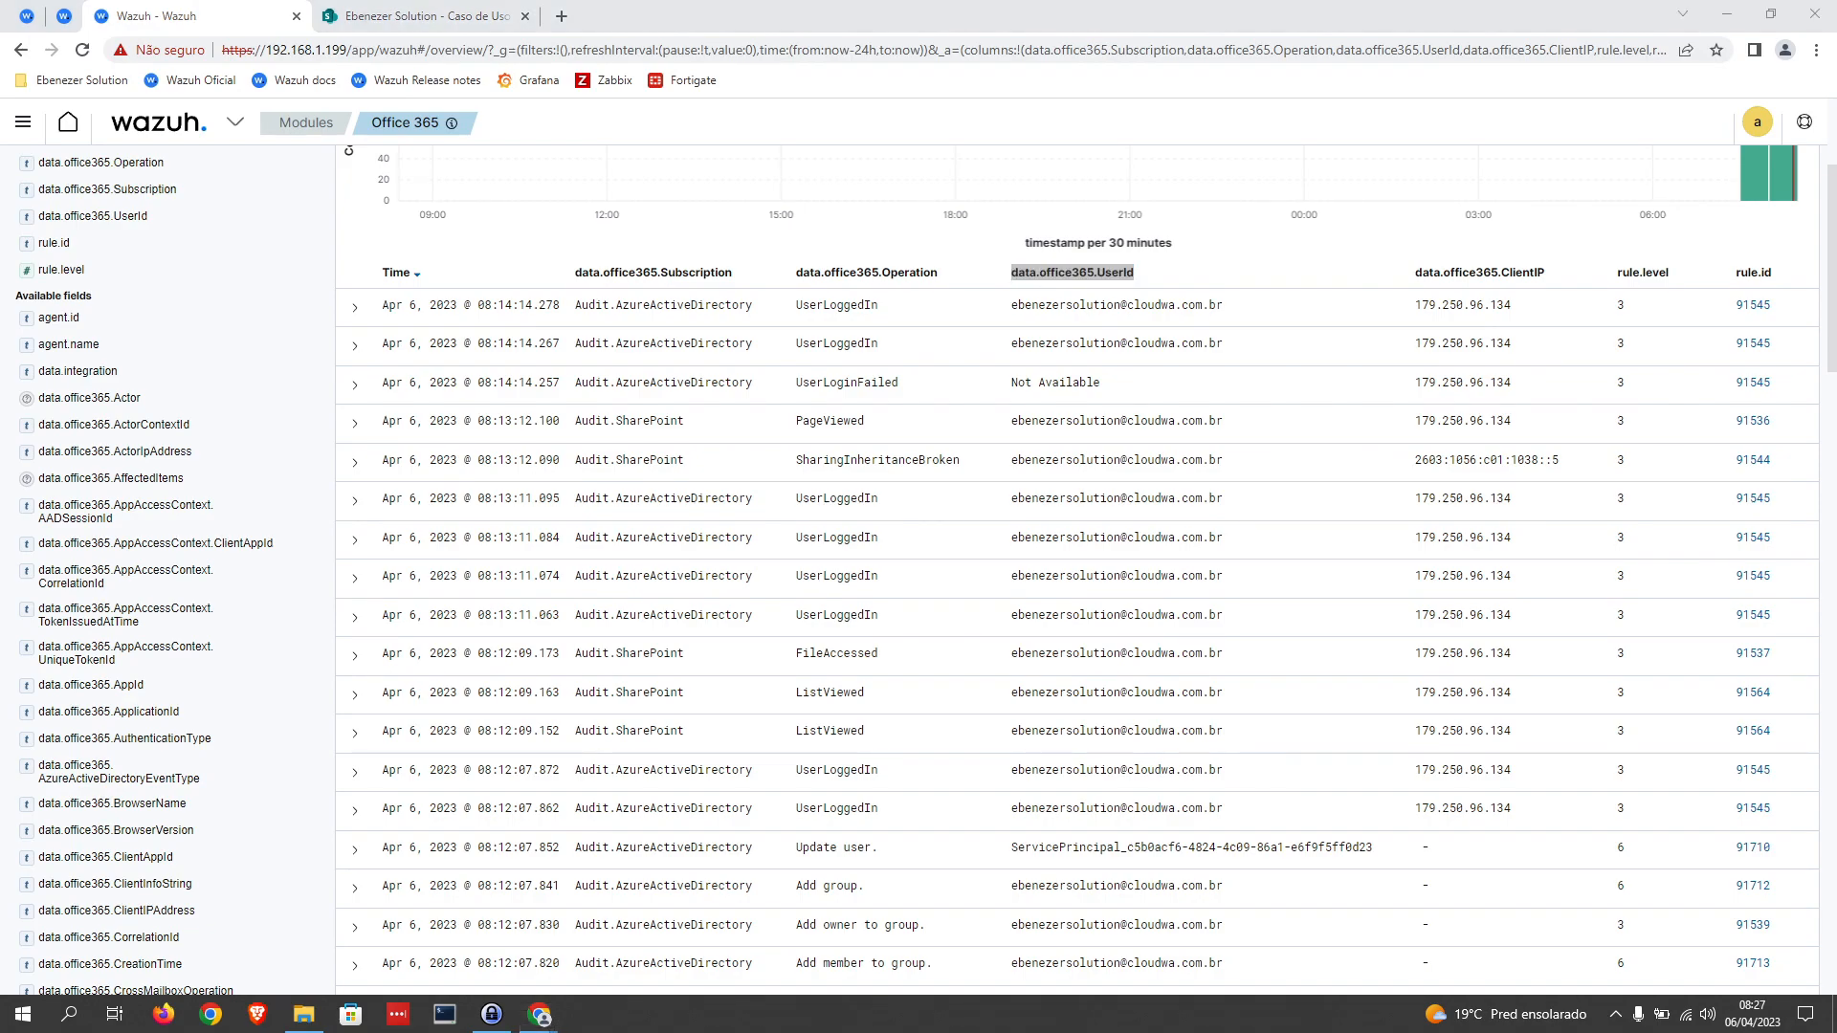
# Step: Add an opening same_field tag on a new line below the if_sid element of rule 100002 in local_rules.xml
pyautogui.click(29, 17)
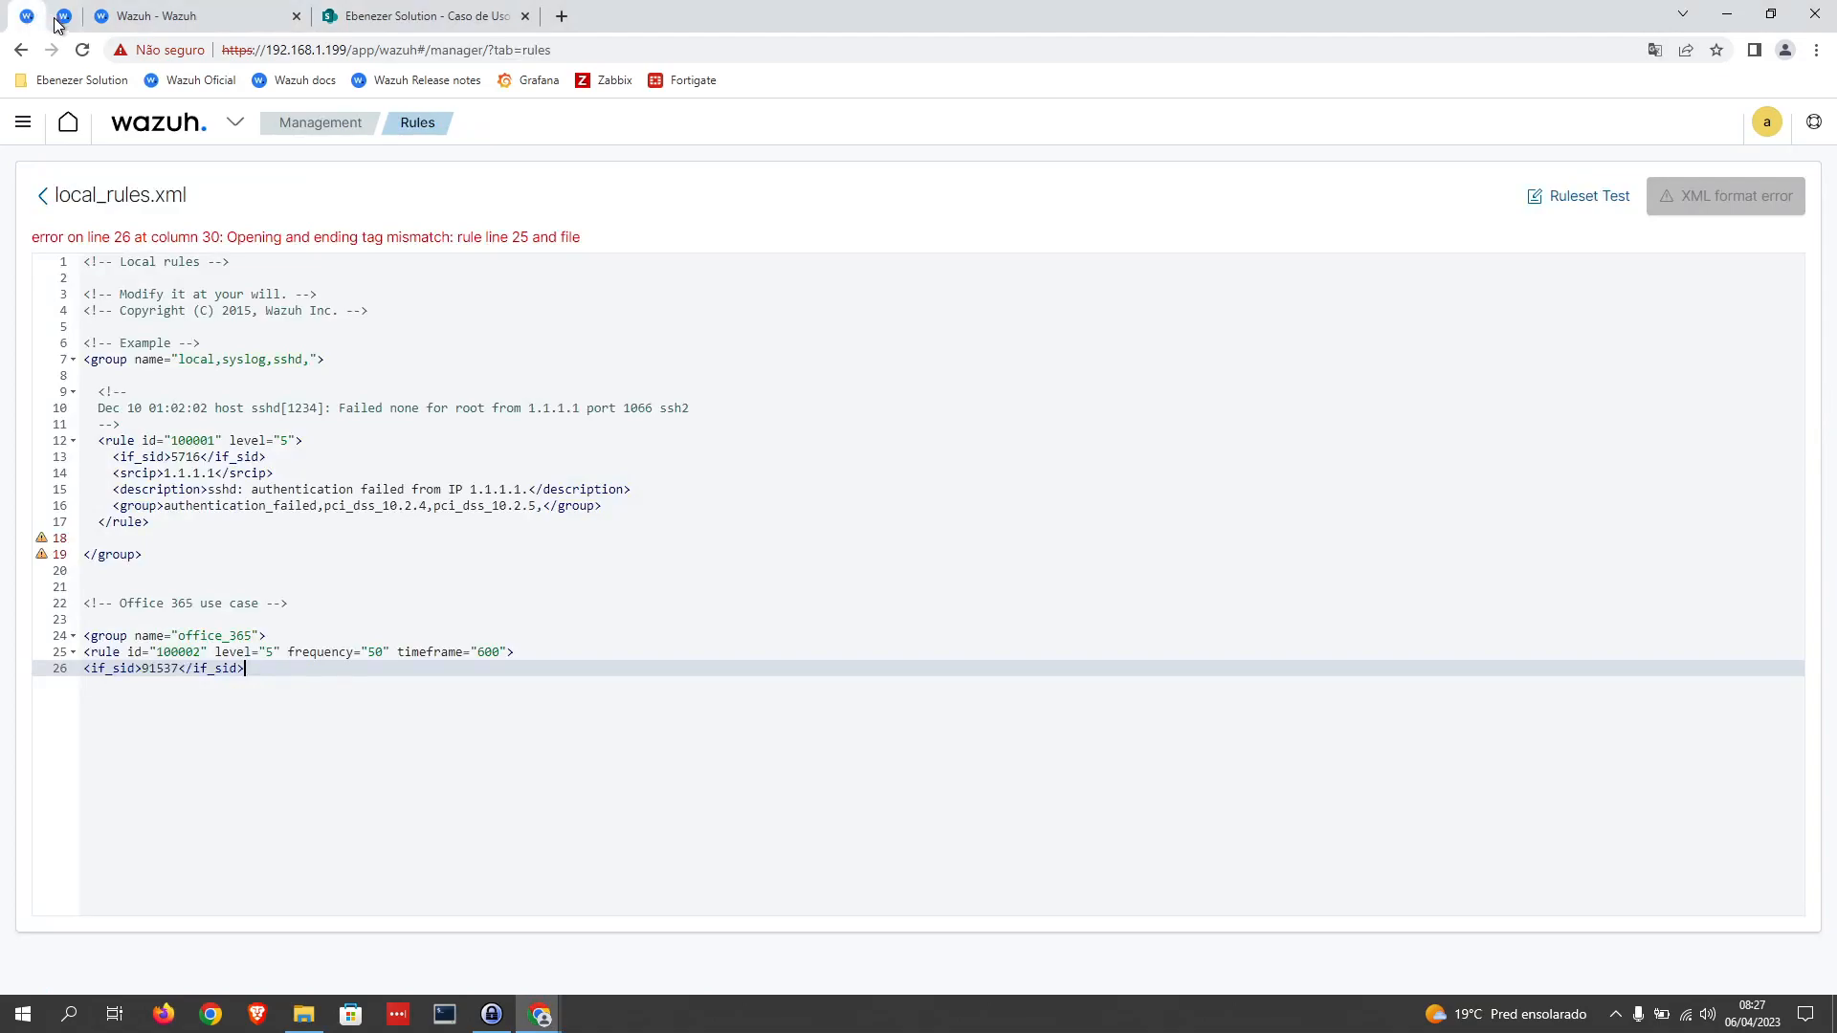
pyautogui.press('Return')
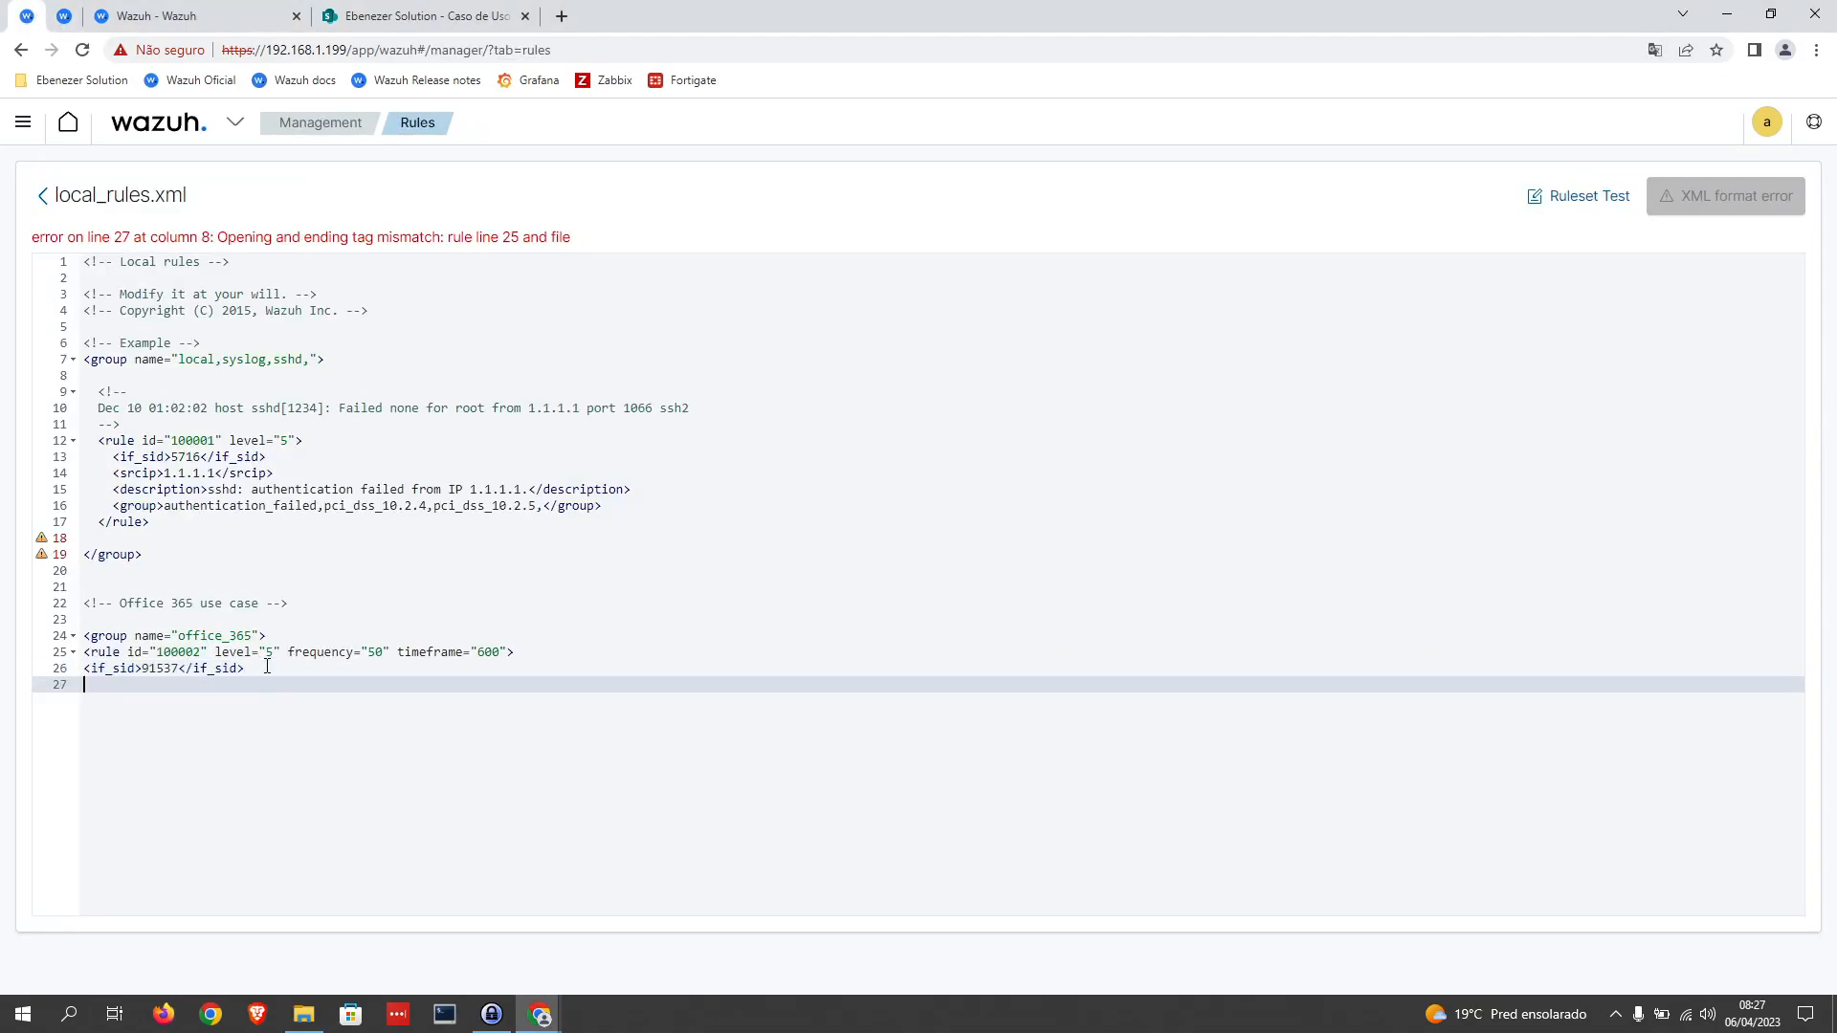
pyautogui.write('<')
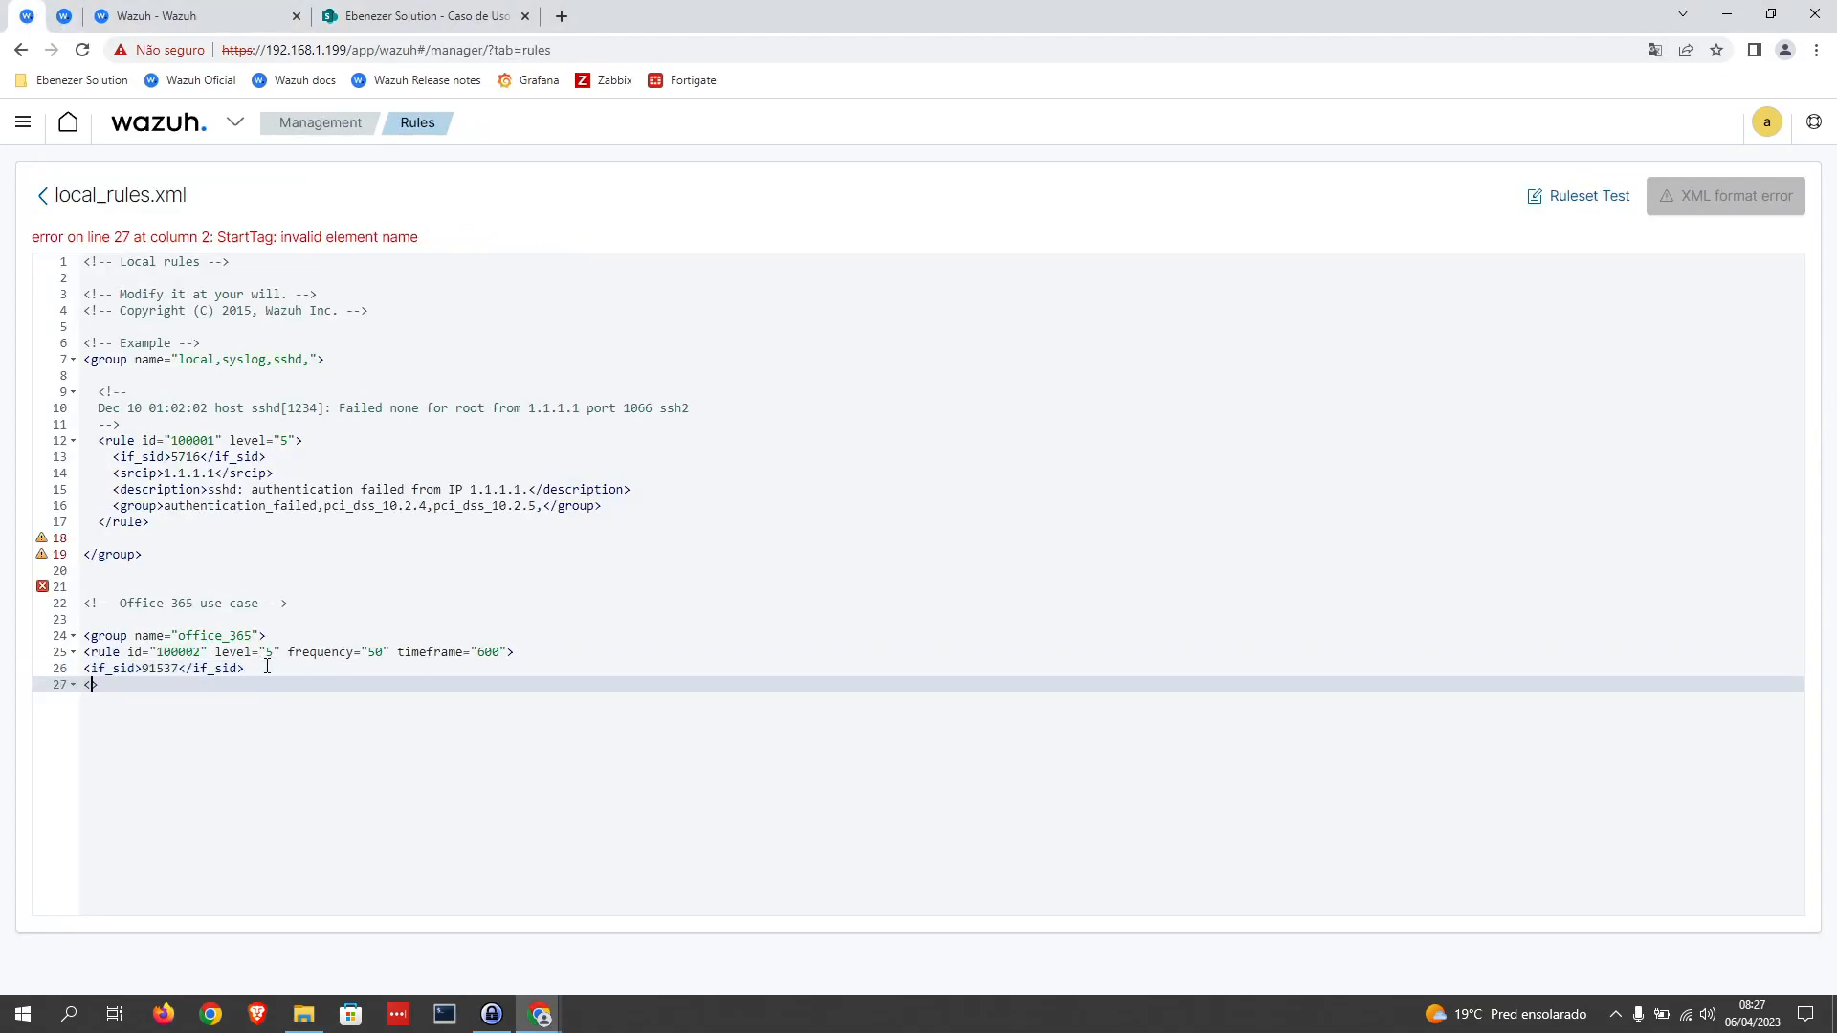
pyautogui.write('same')
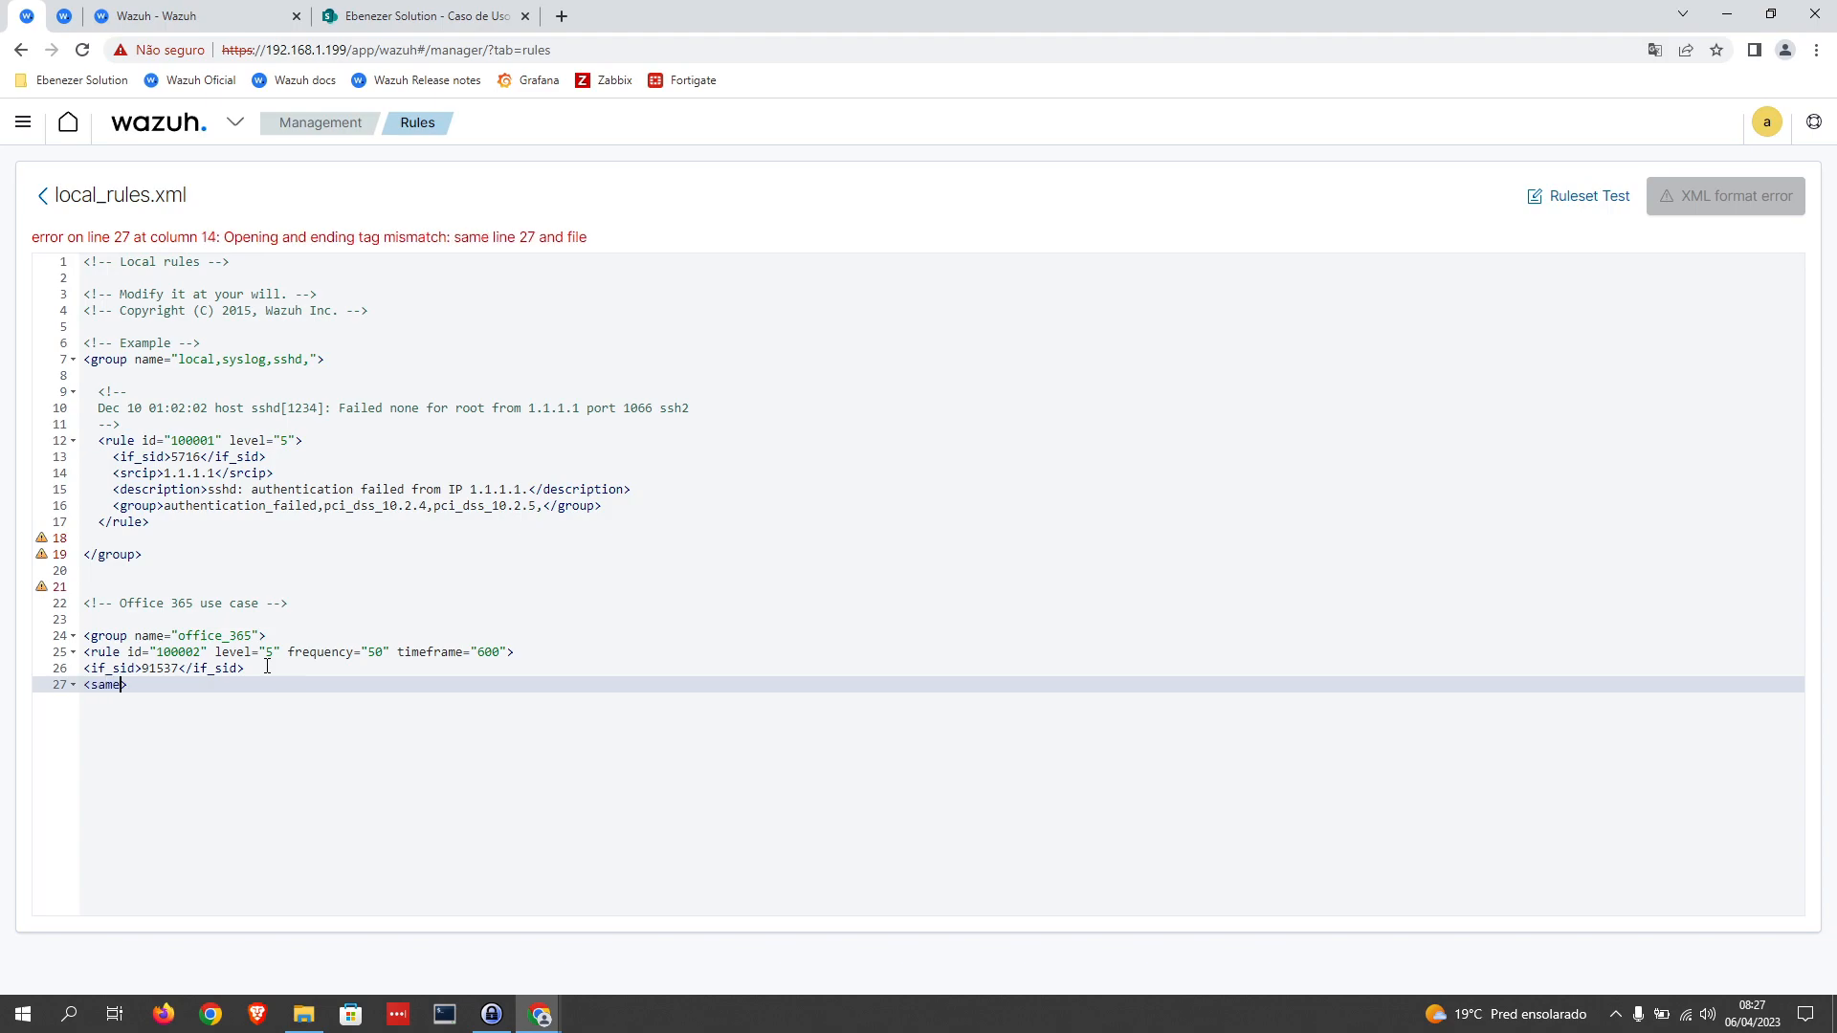
pyautogui.write('_field')
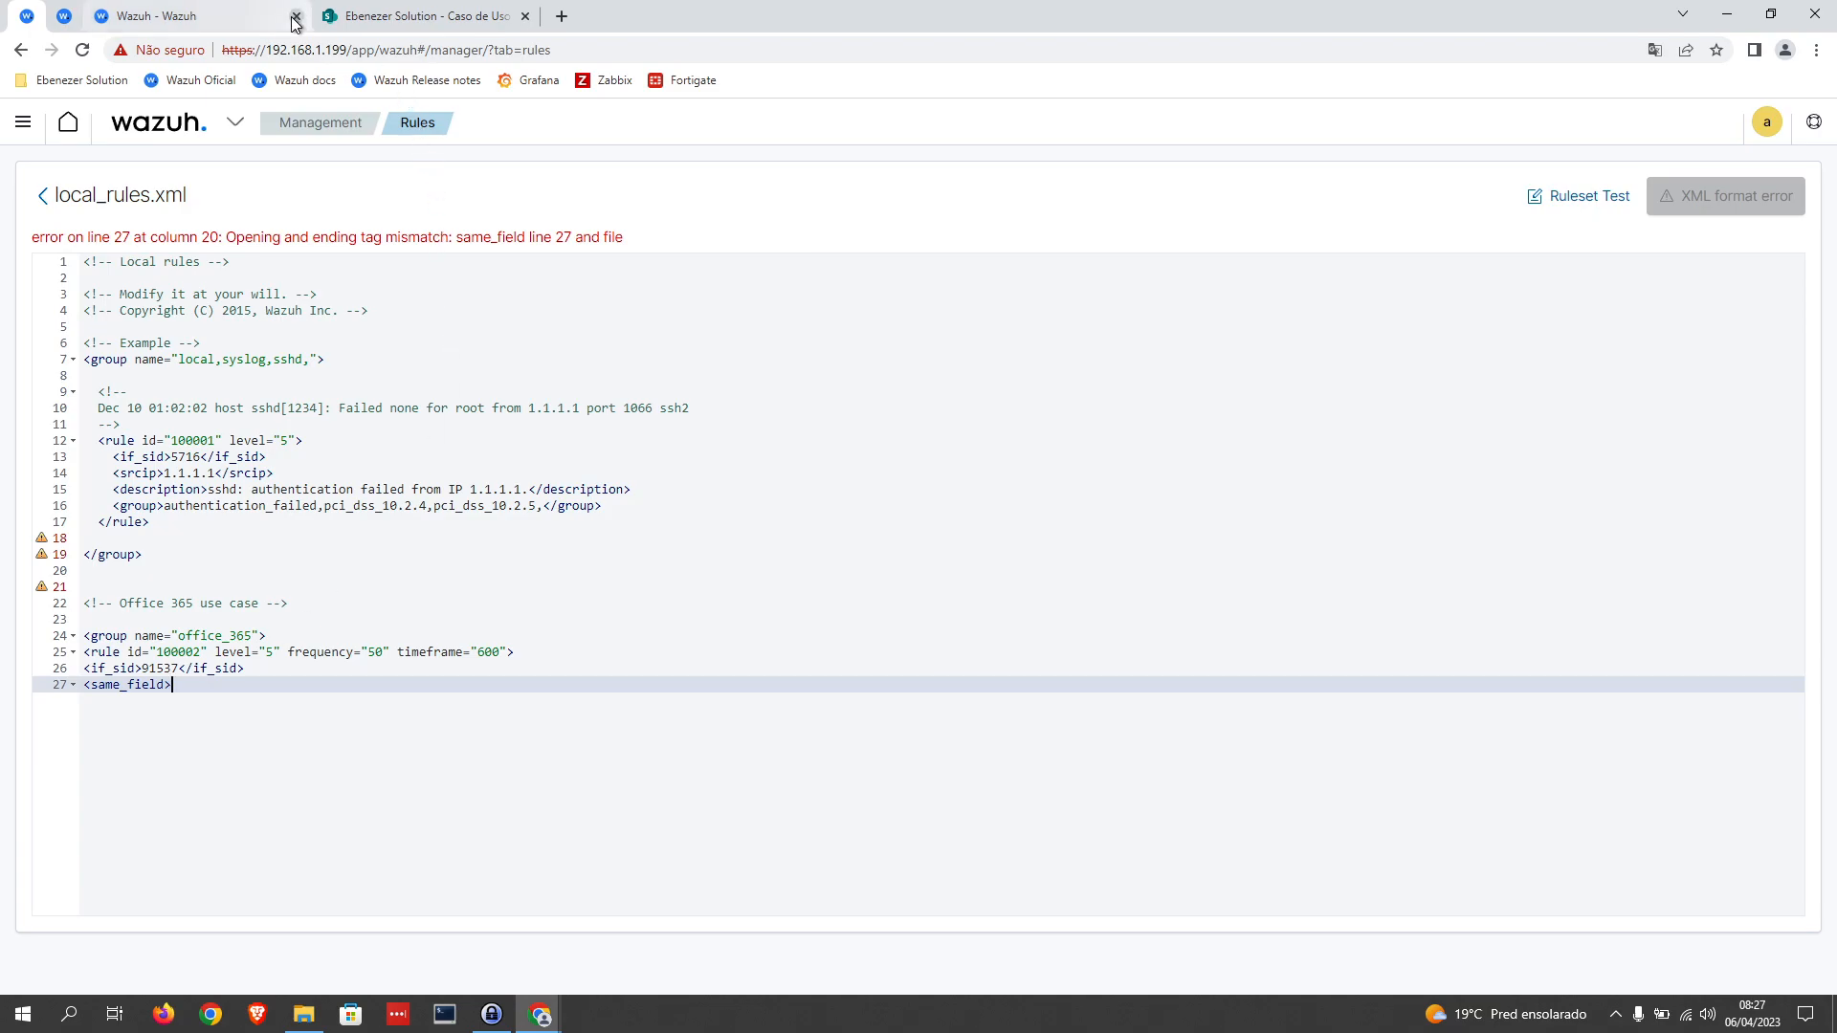
# Step: Insert data.office365.UserId as the same_field value in rule 100002 and close the element with </same_field>
pyautogui.click(223, 21)
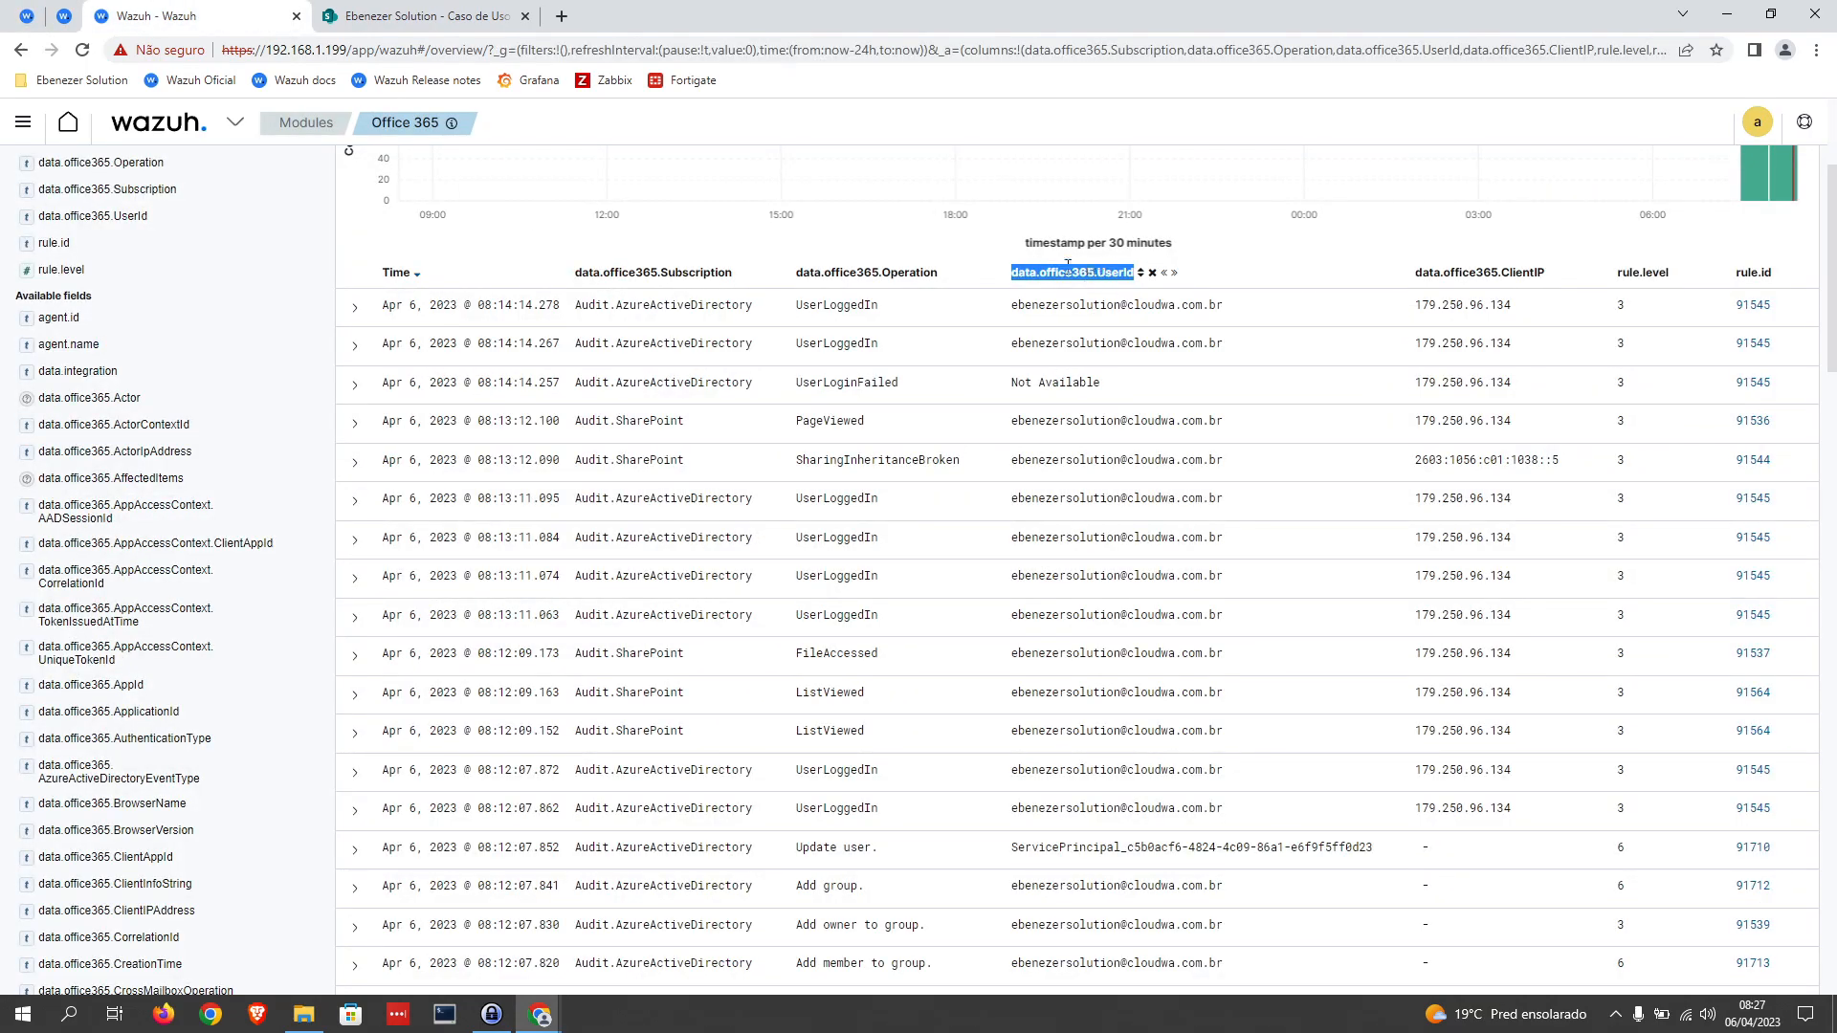
pyautogui.click(20, 27)
pyautogui.hotkey('ctrl', 'v')
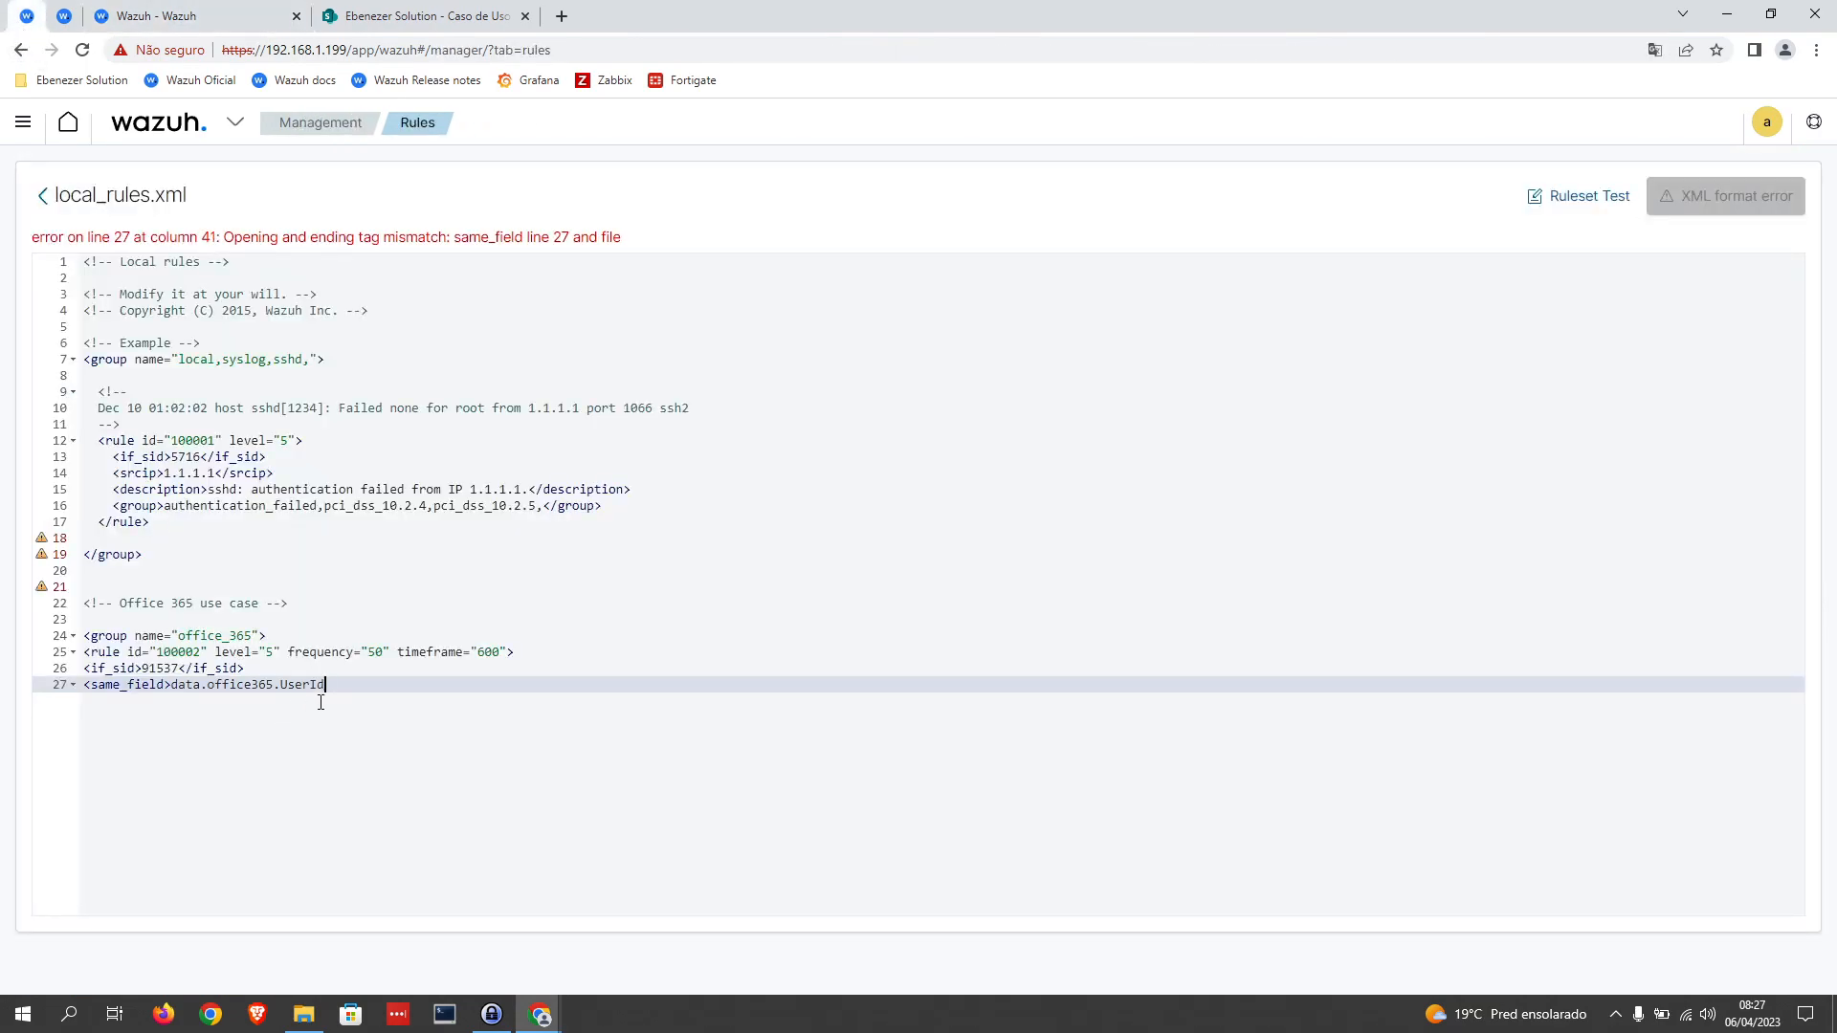
pyautogui.write('<>same>')
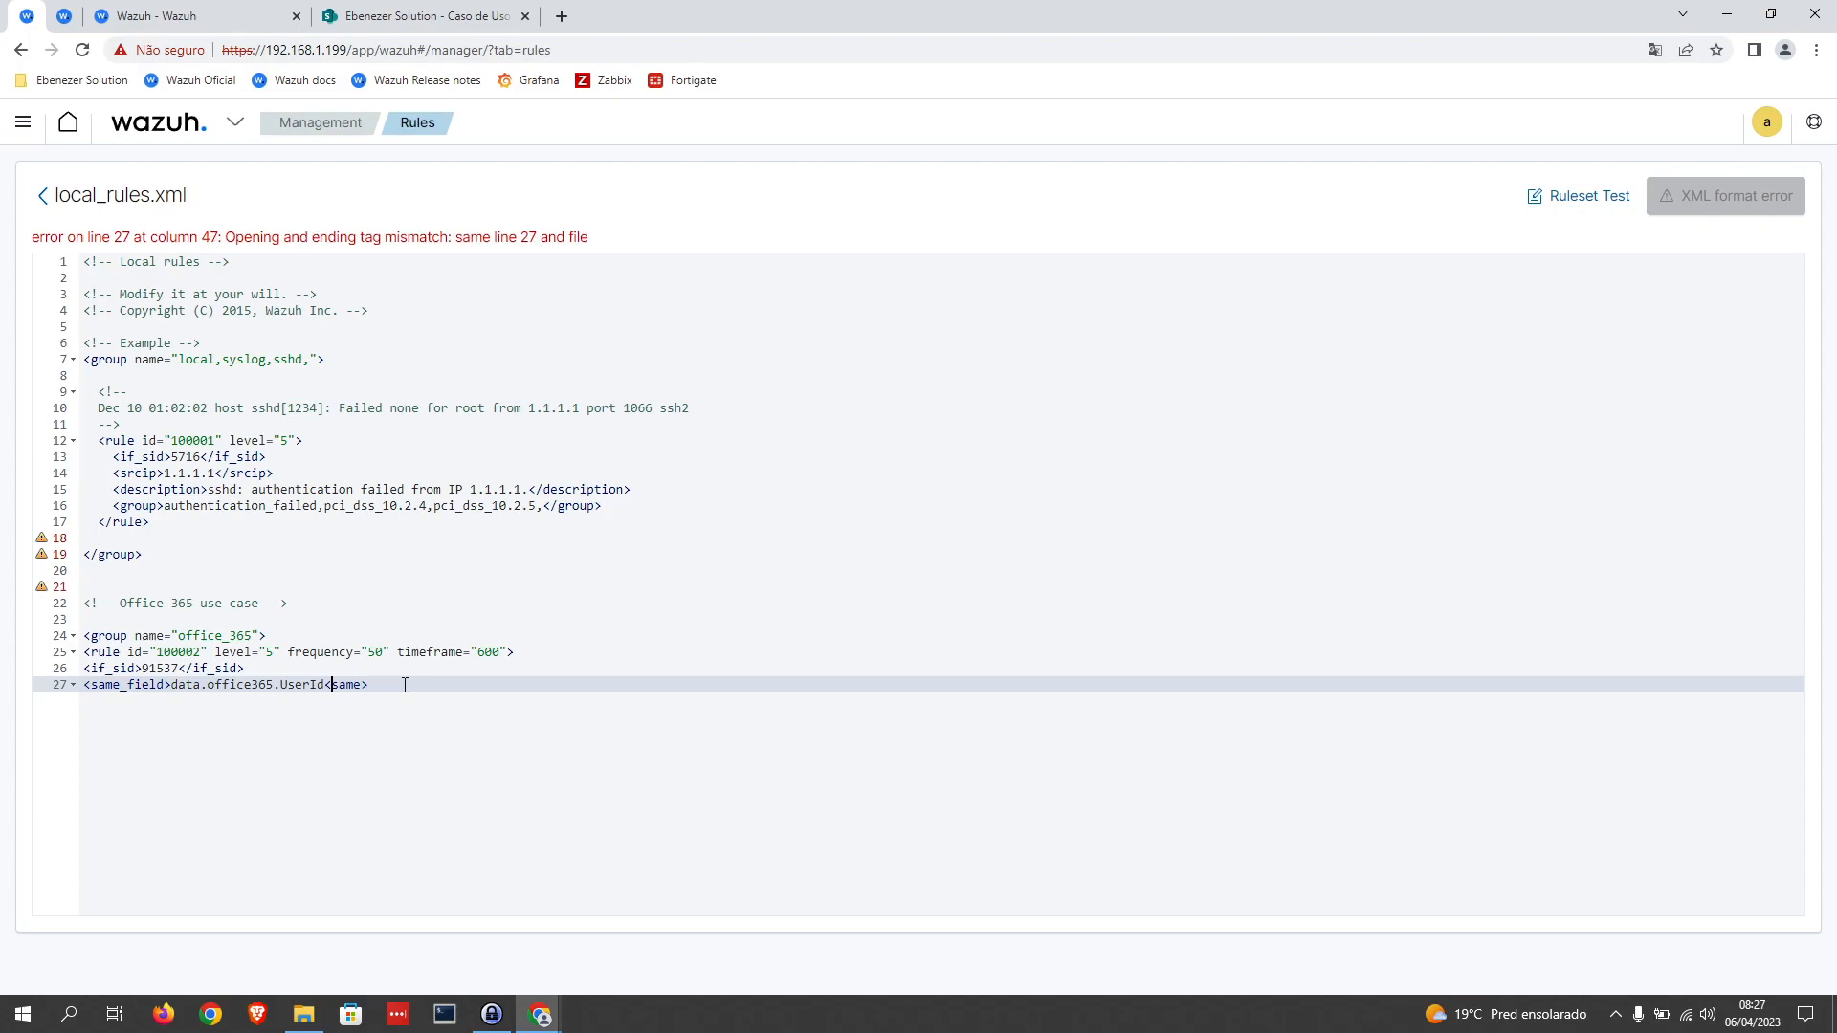
pyautogui.press('Left')
pyautogui.press('Left')
pyautogui.press('Left')
pyautogui.press('Left')
pyautogui.write('/same')
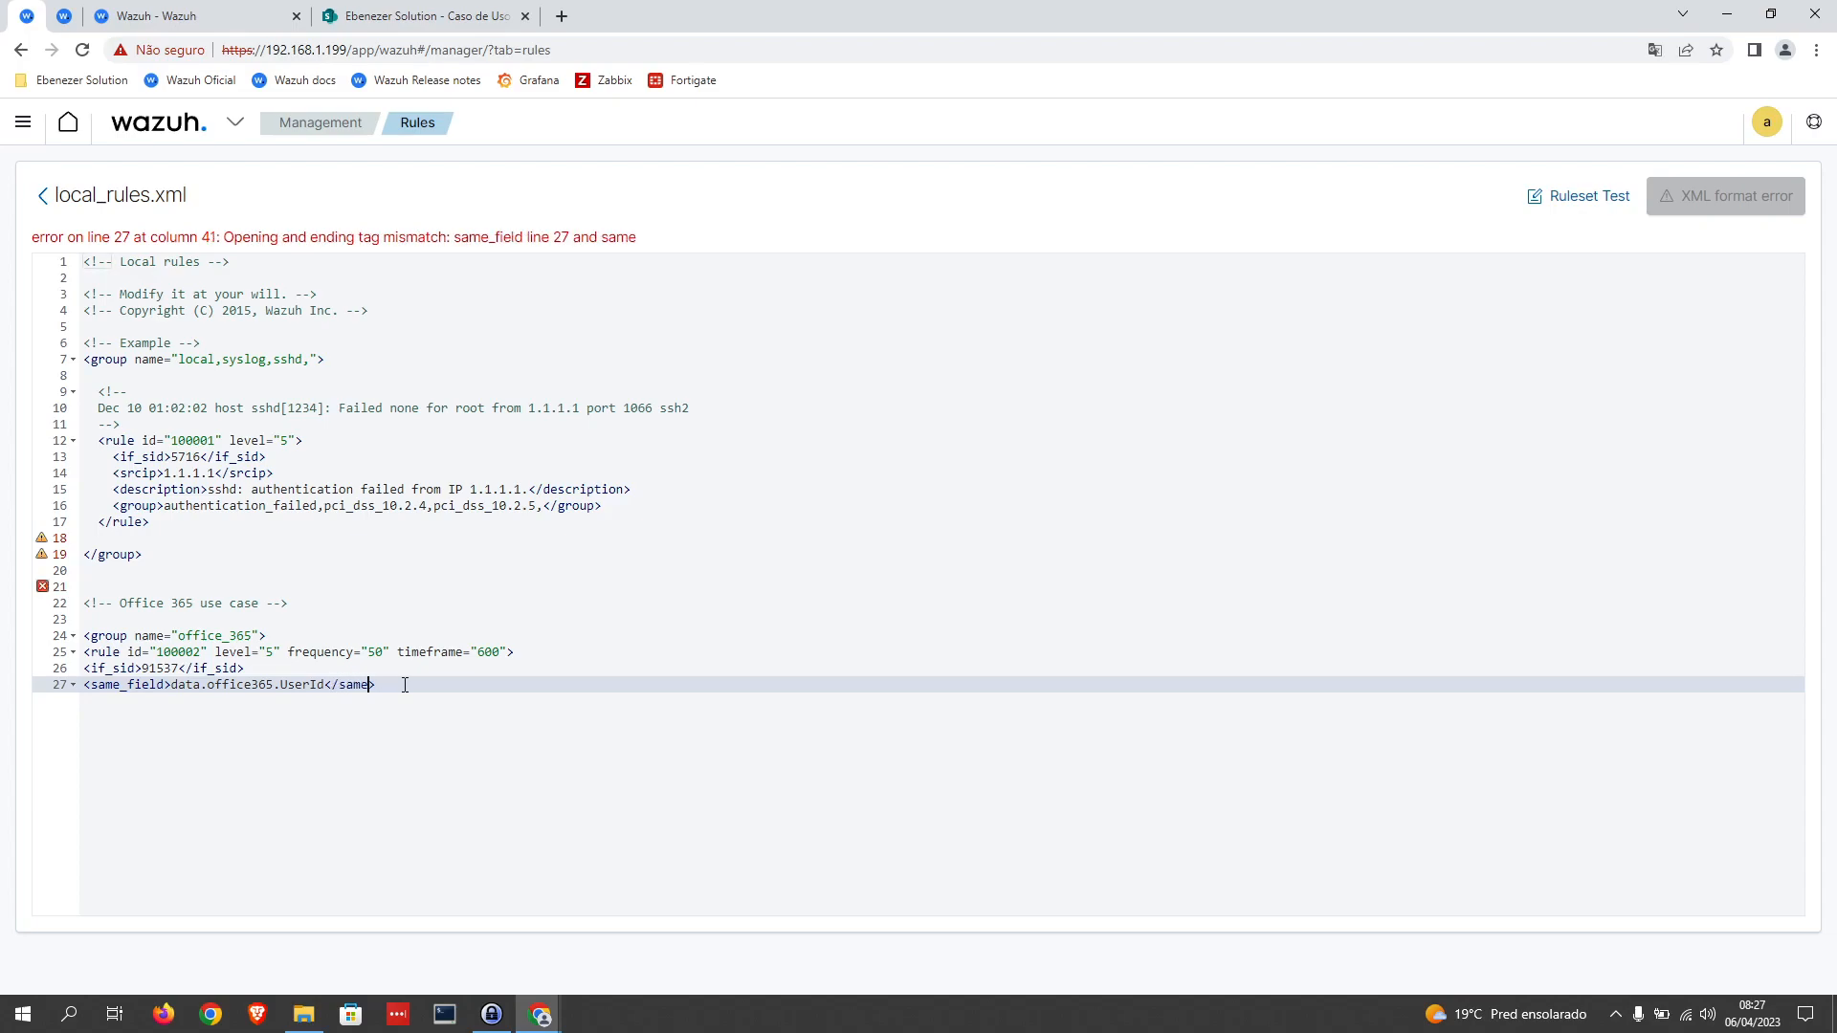
pyautogui.write('_field')
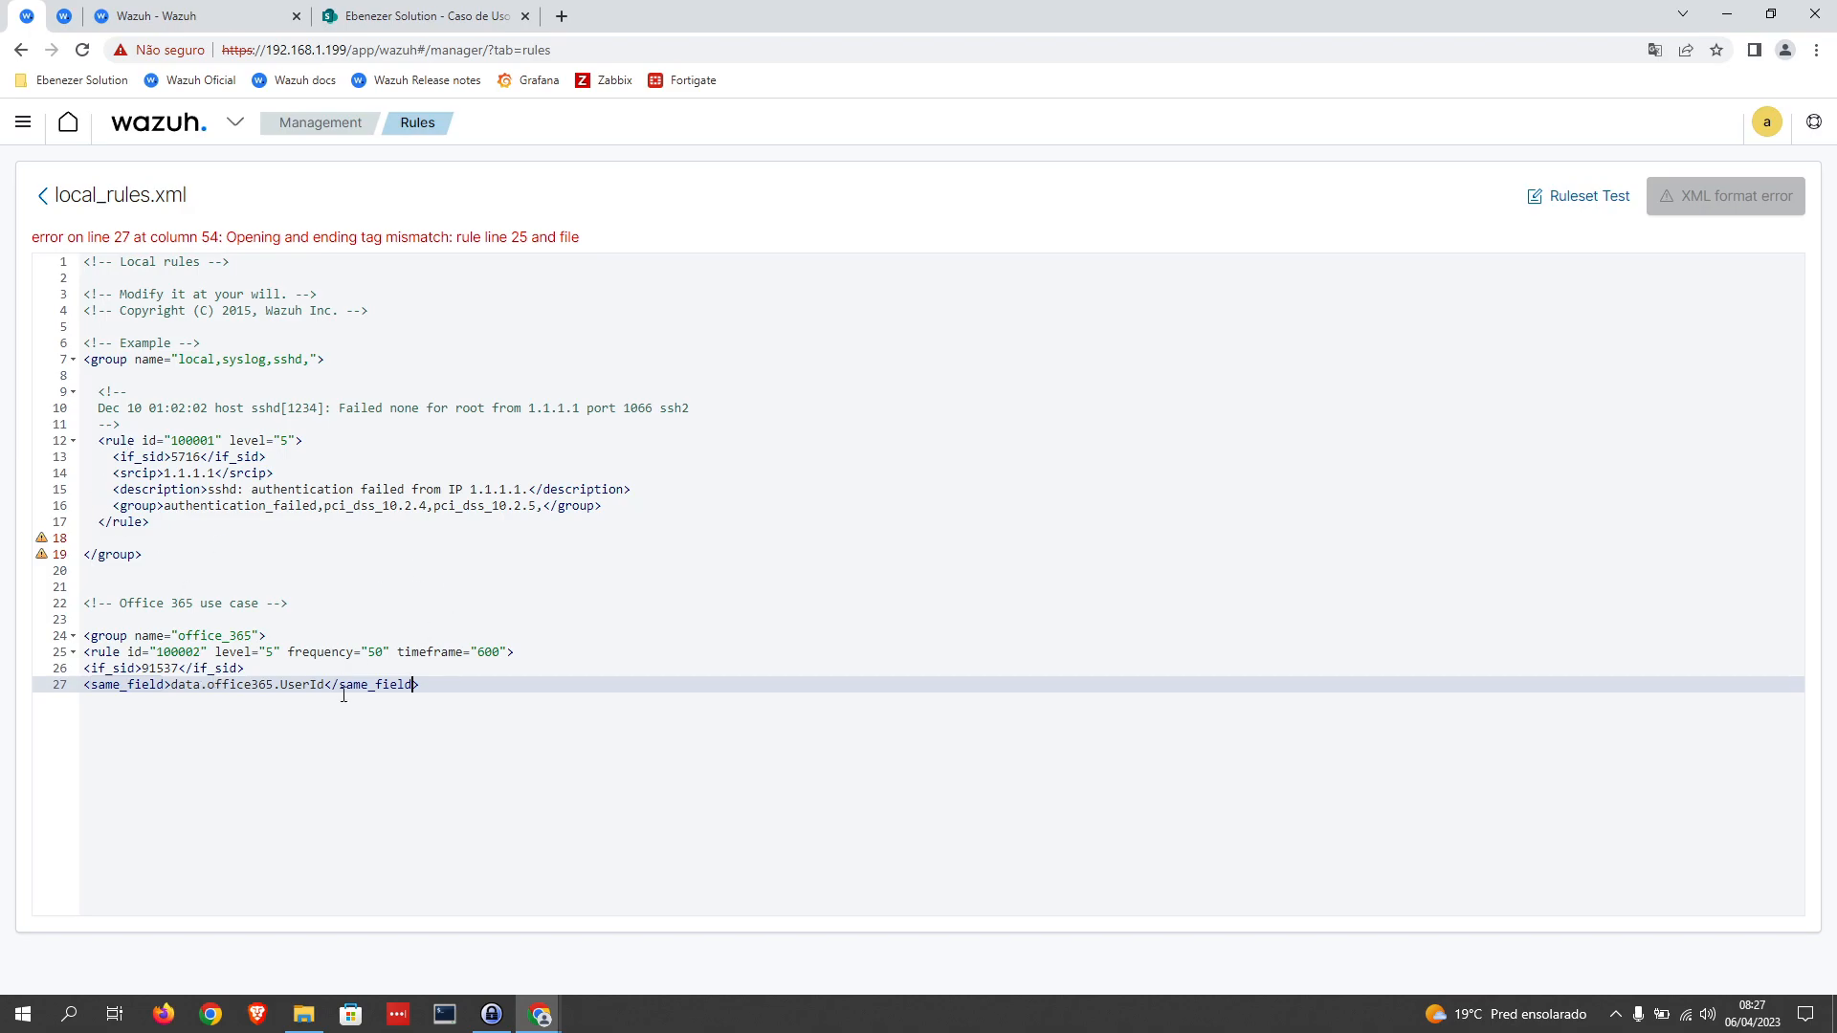
# Step: Expand the newest Office 365 event as JSON and examine how its data and office365 fields are nested
pyautogui.click(198, 16)
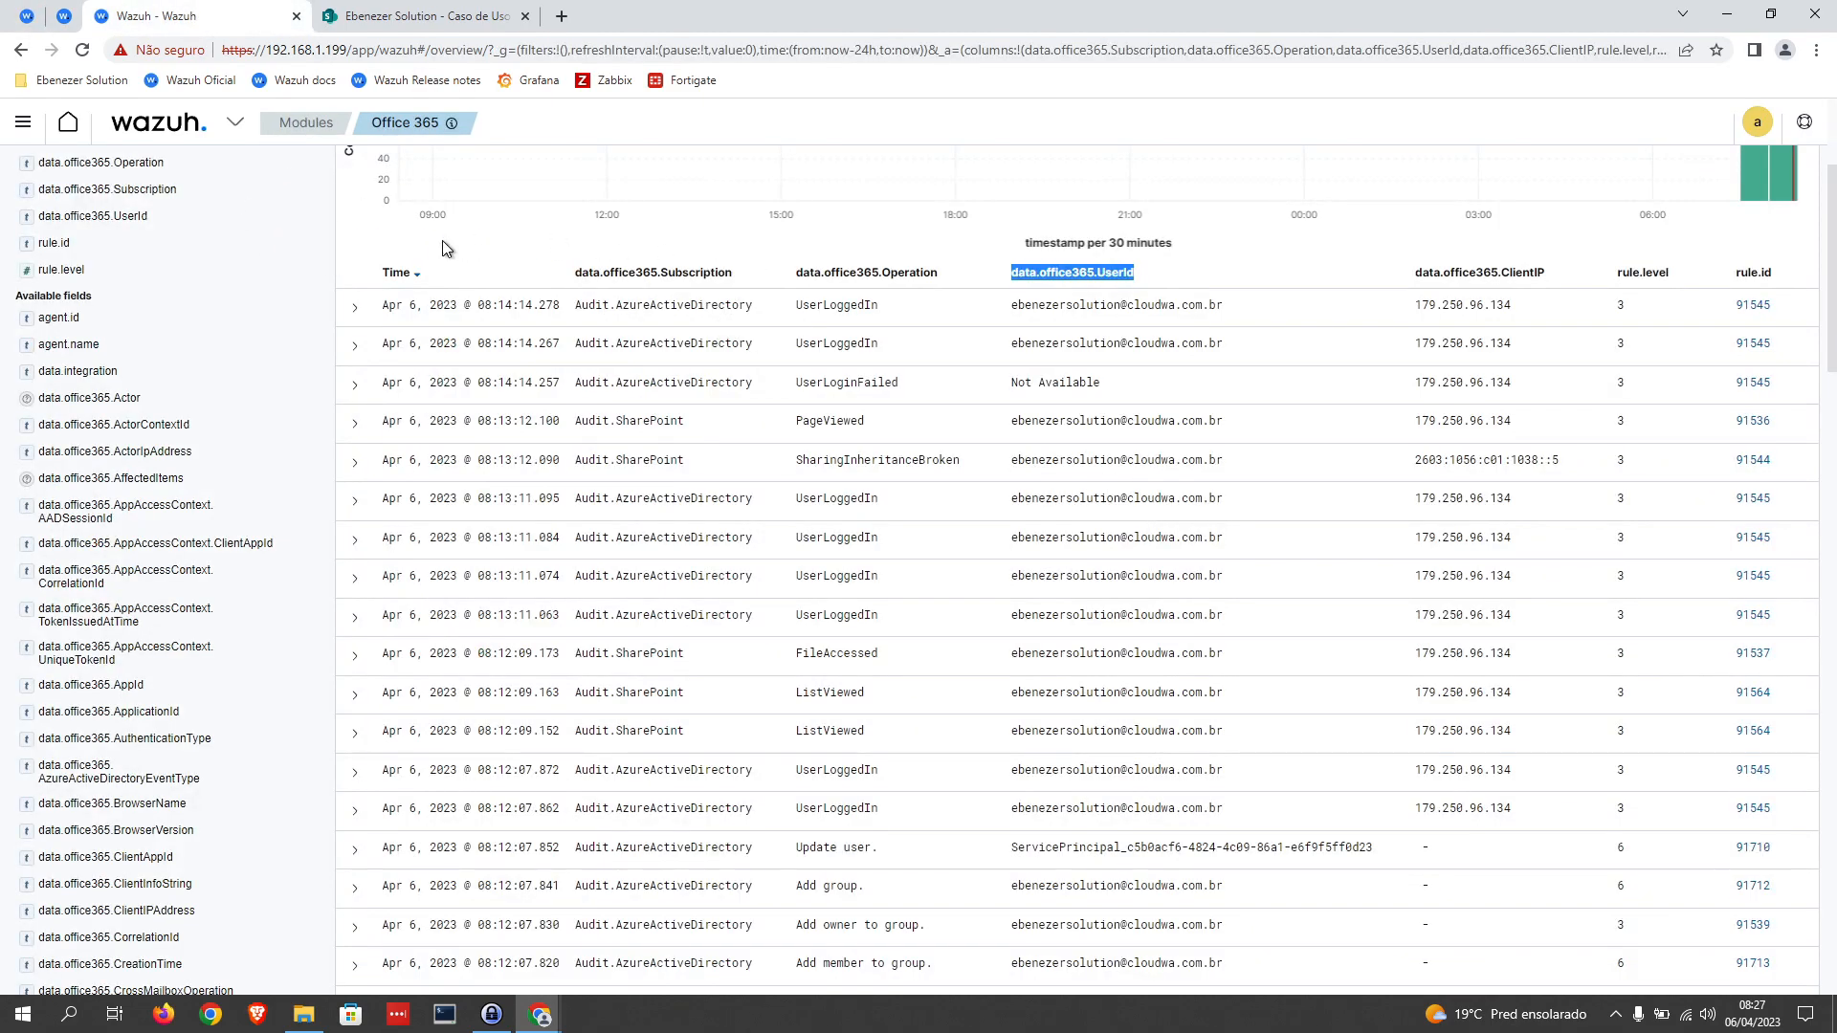
pyautogui.click(354, 307)
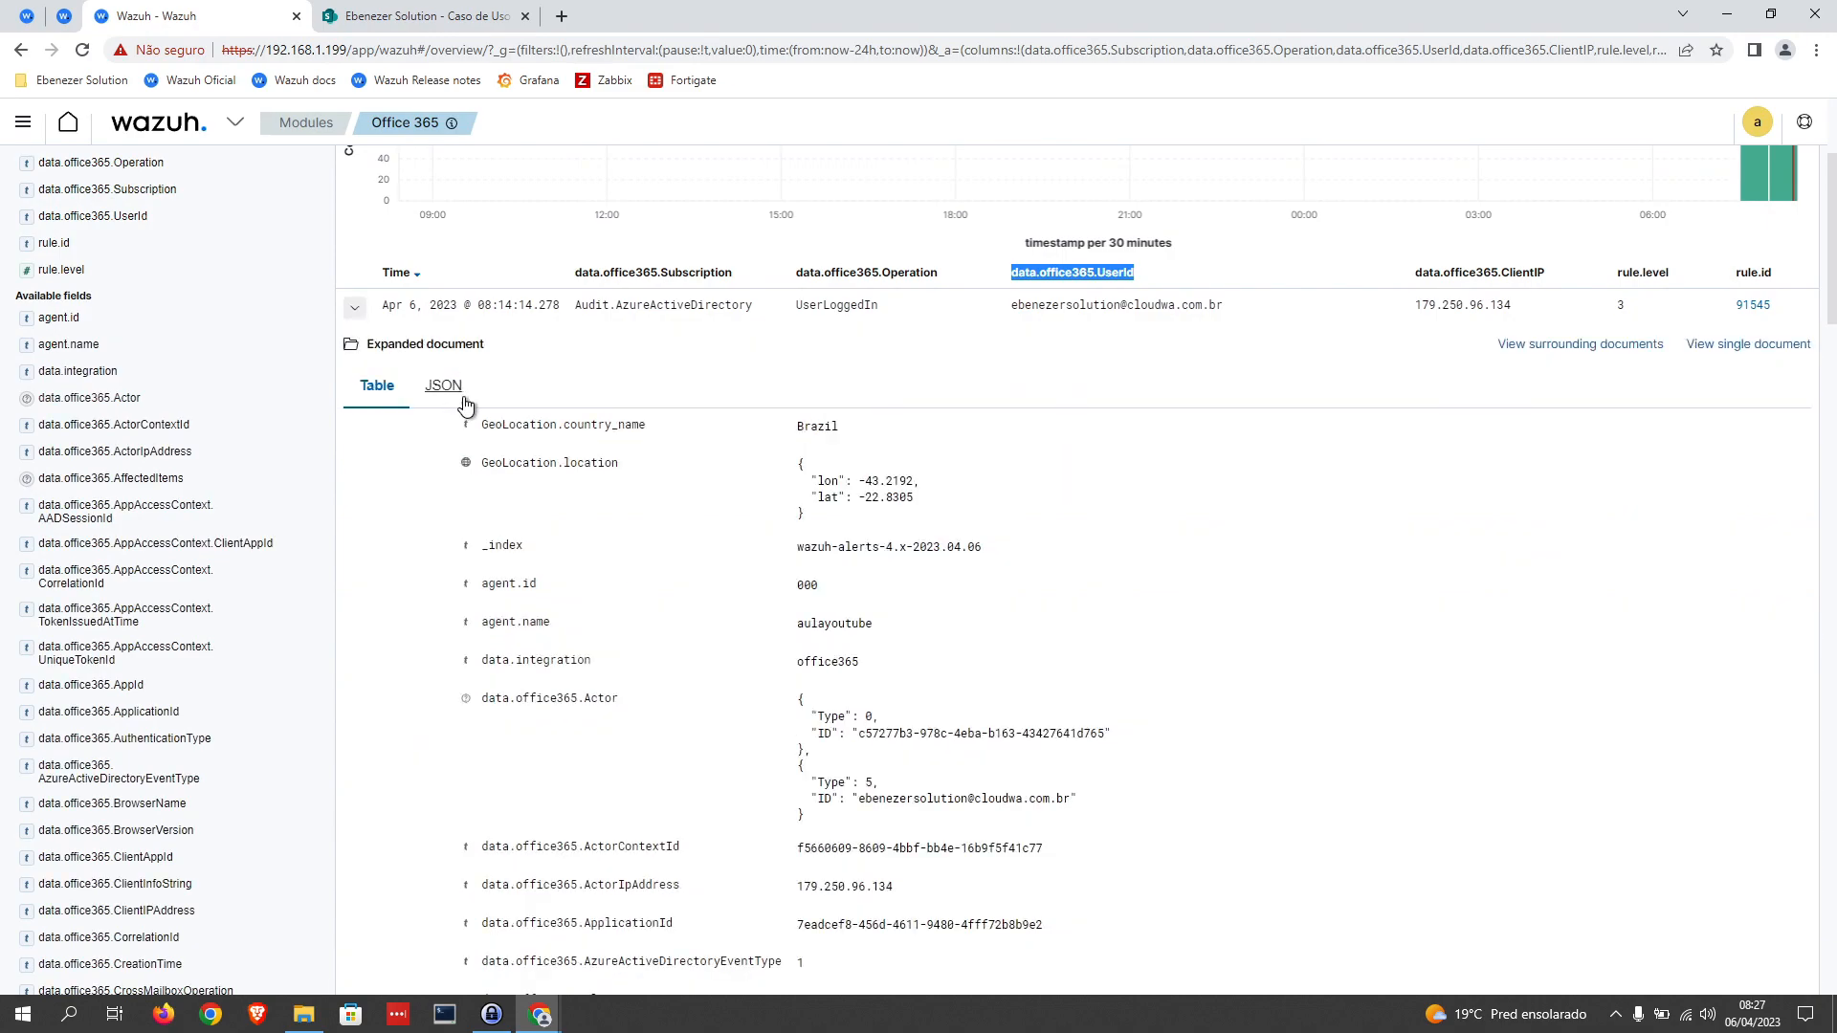
pyautogui.click(455, 386)
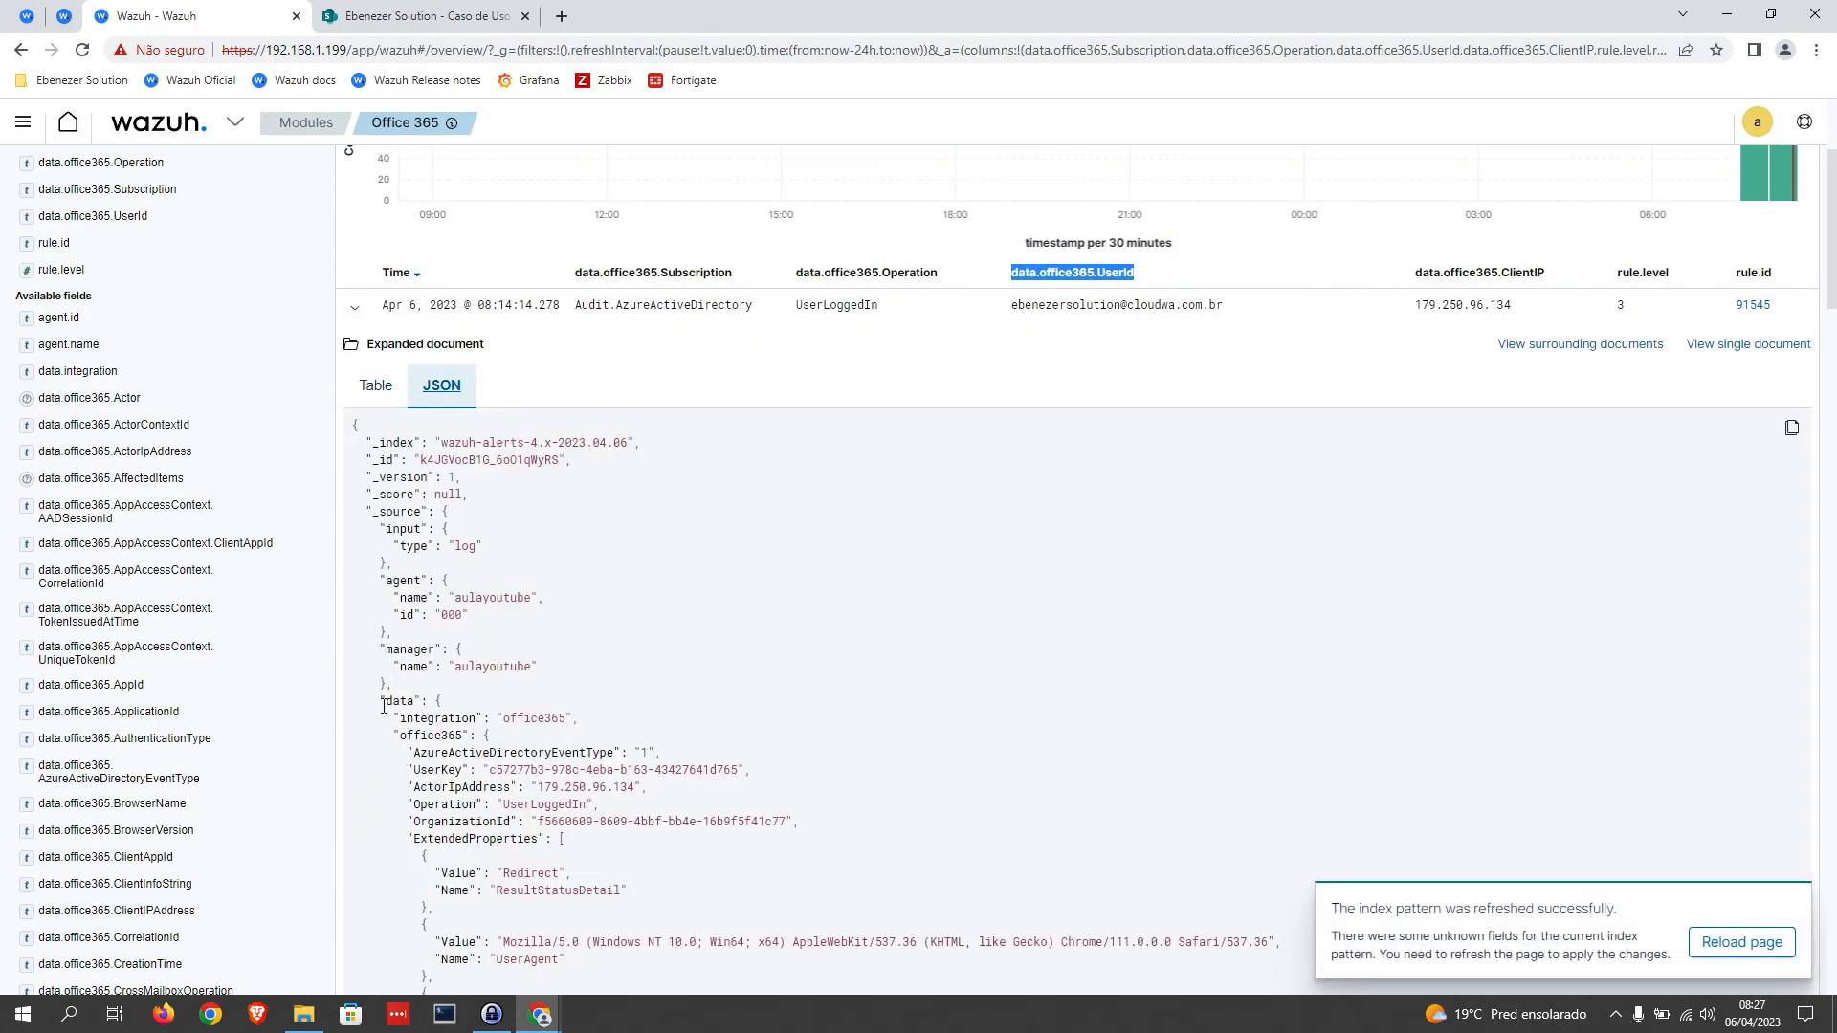
pyautogui.moveTo(395, 735); pyautogui.dragTo(498, 839)
pyautogui.scroll(-2, 507, 833)
pyautogui.click(593, 634)
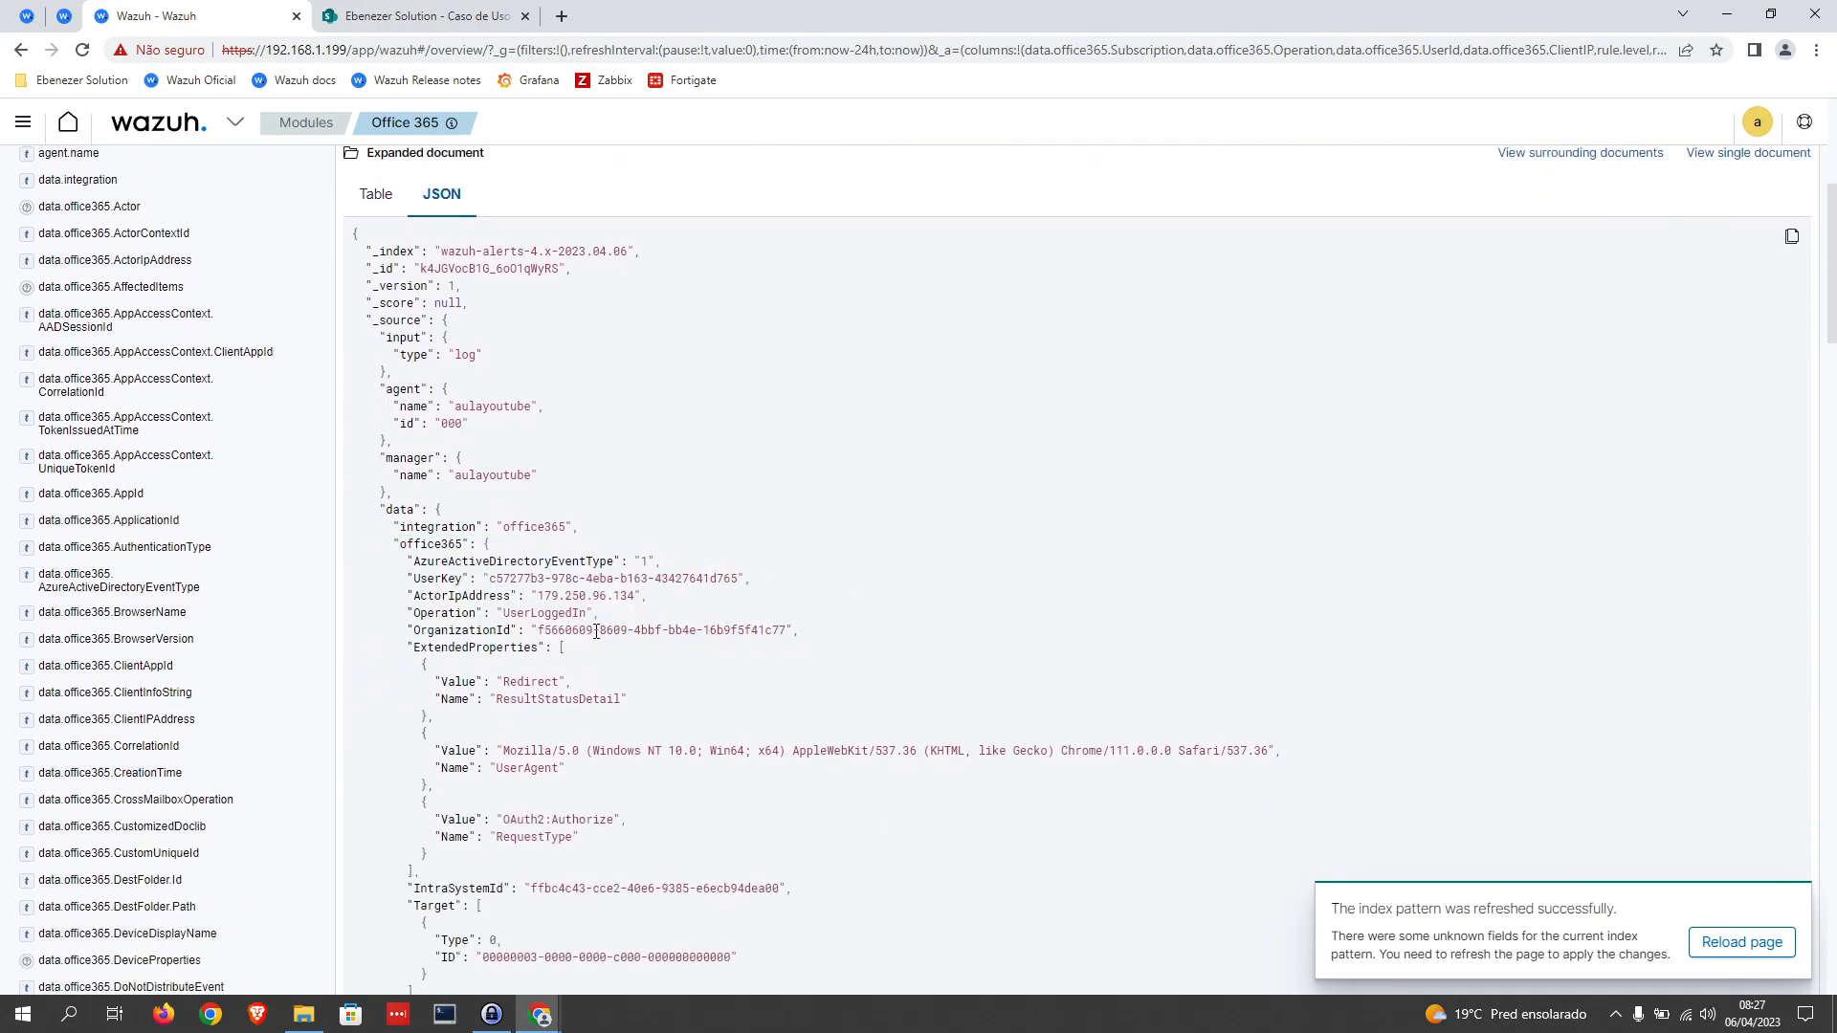
# Step: Search the event's JSON for "userid", highlight the UserId line, and examine its parent fields
pyautogui.hotkey('ctrl', 'f')
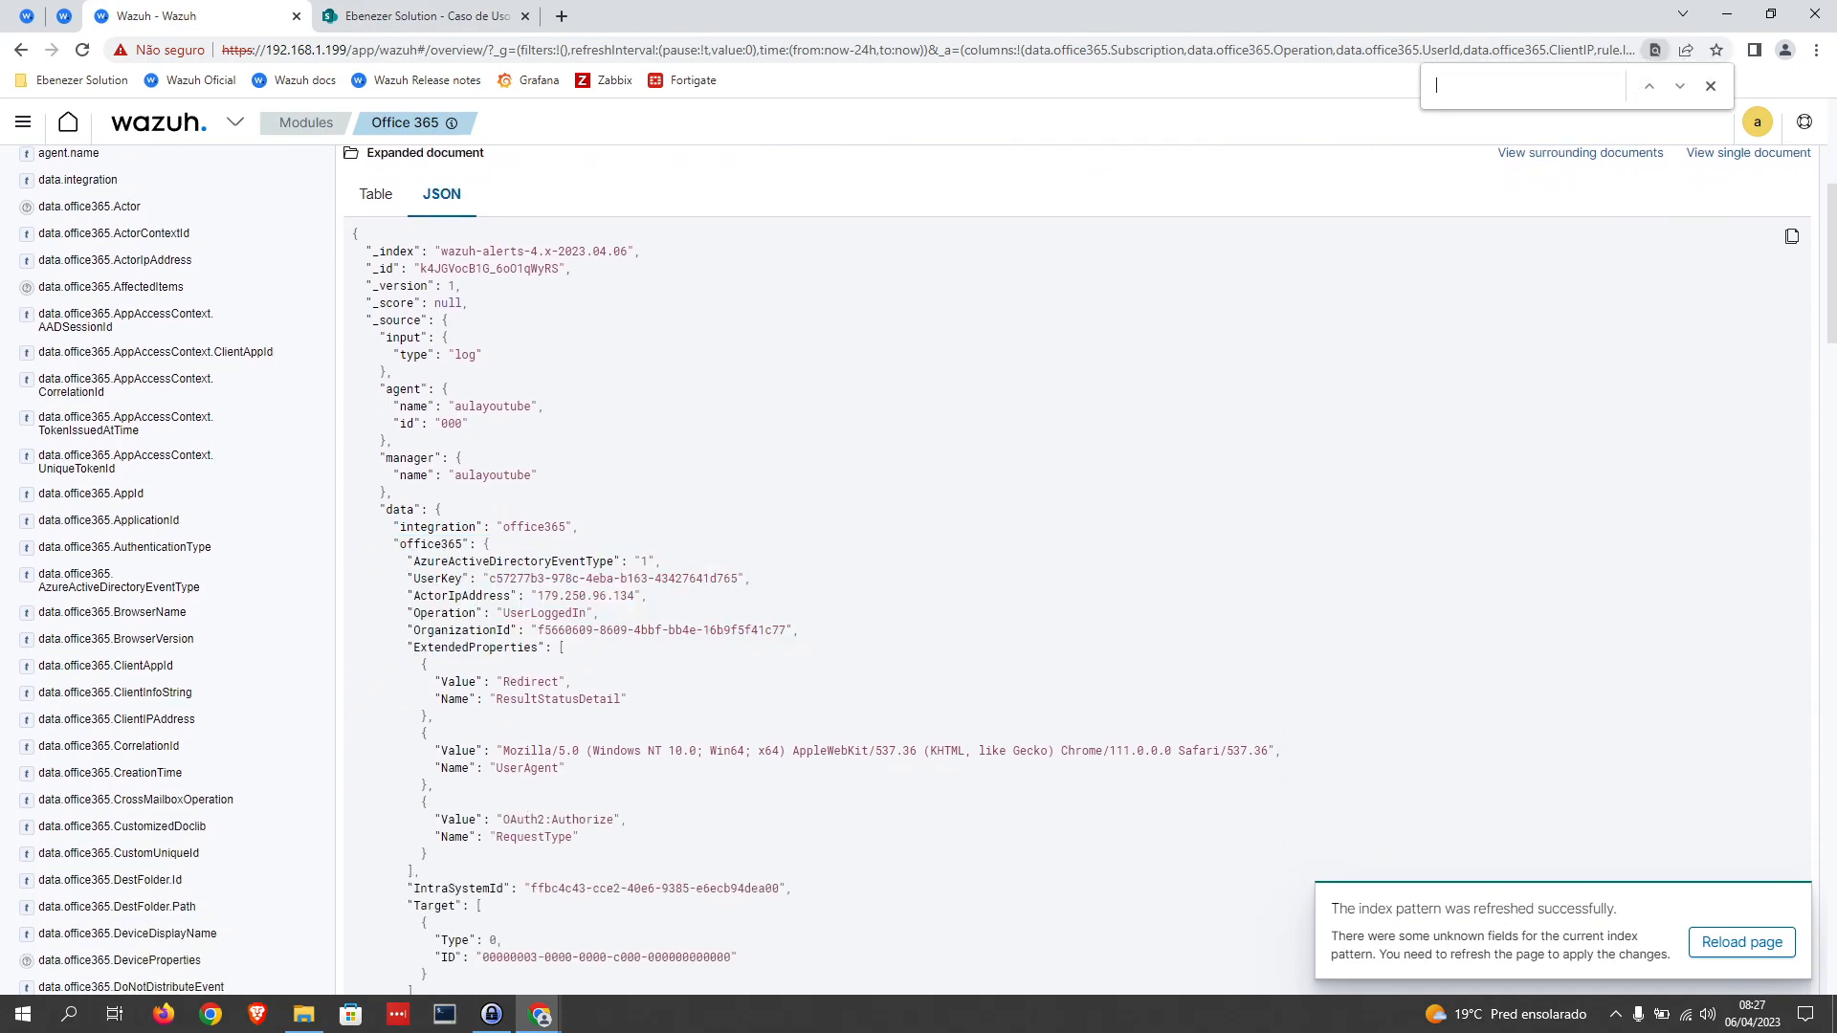
pyautogui.write('userid')
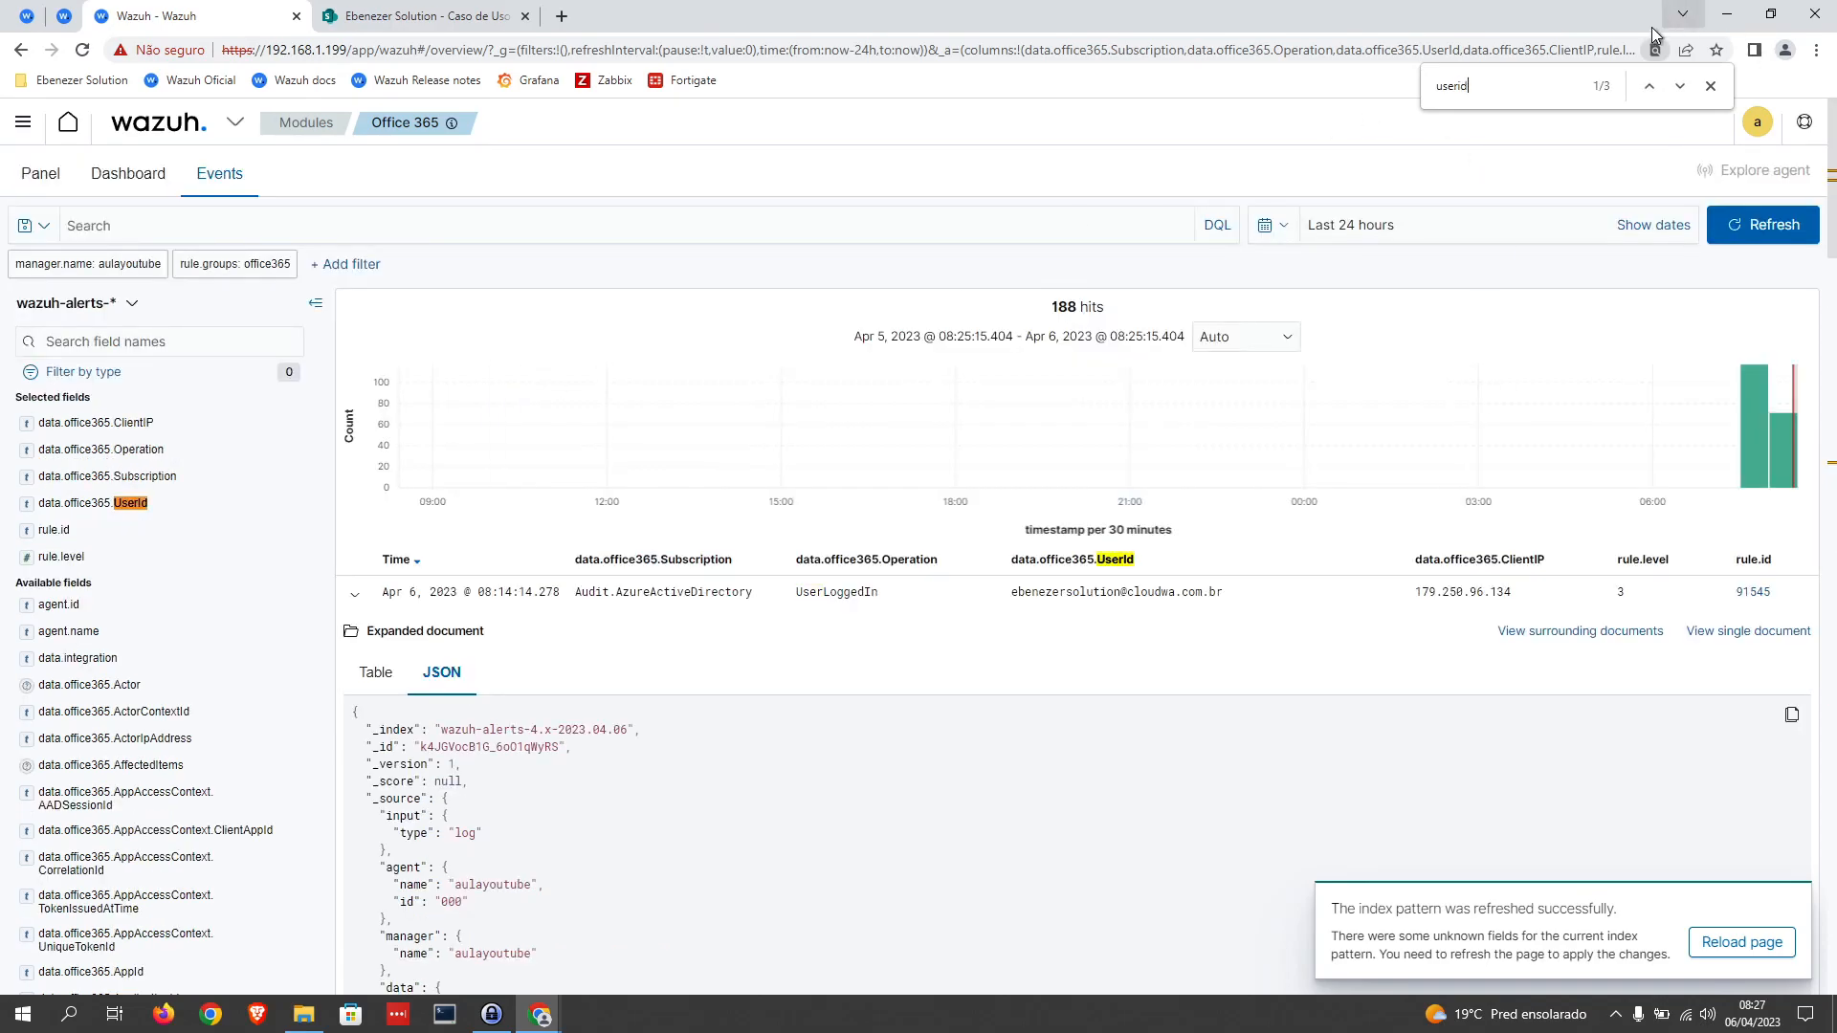
pyautogui.click(1679, 86)
pyautogui.click(1679, 86)
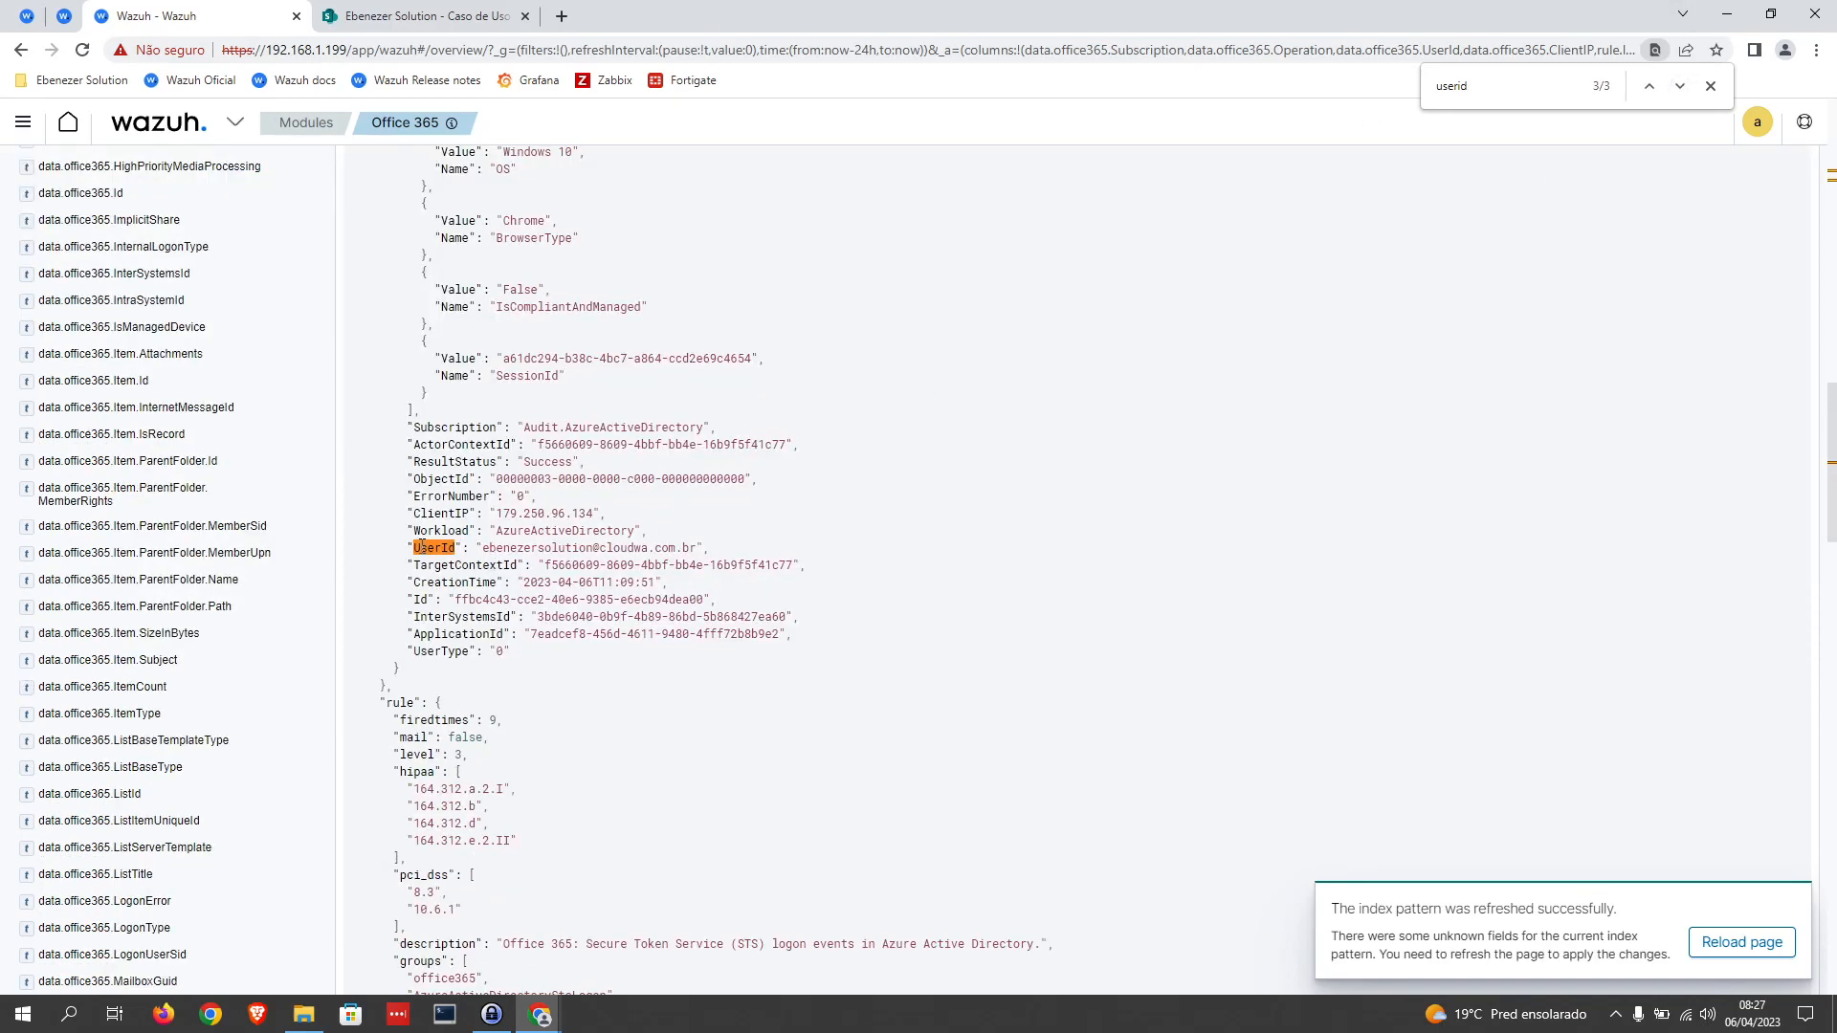
pyautogui.moveTo(756, 548); pyautogui.dragTo(416, 547)
pyautogui.scroll(5, 435, 435)
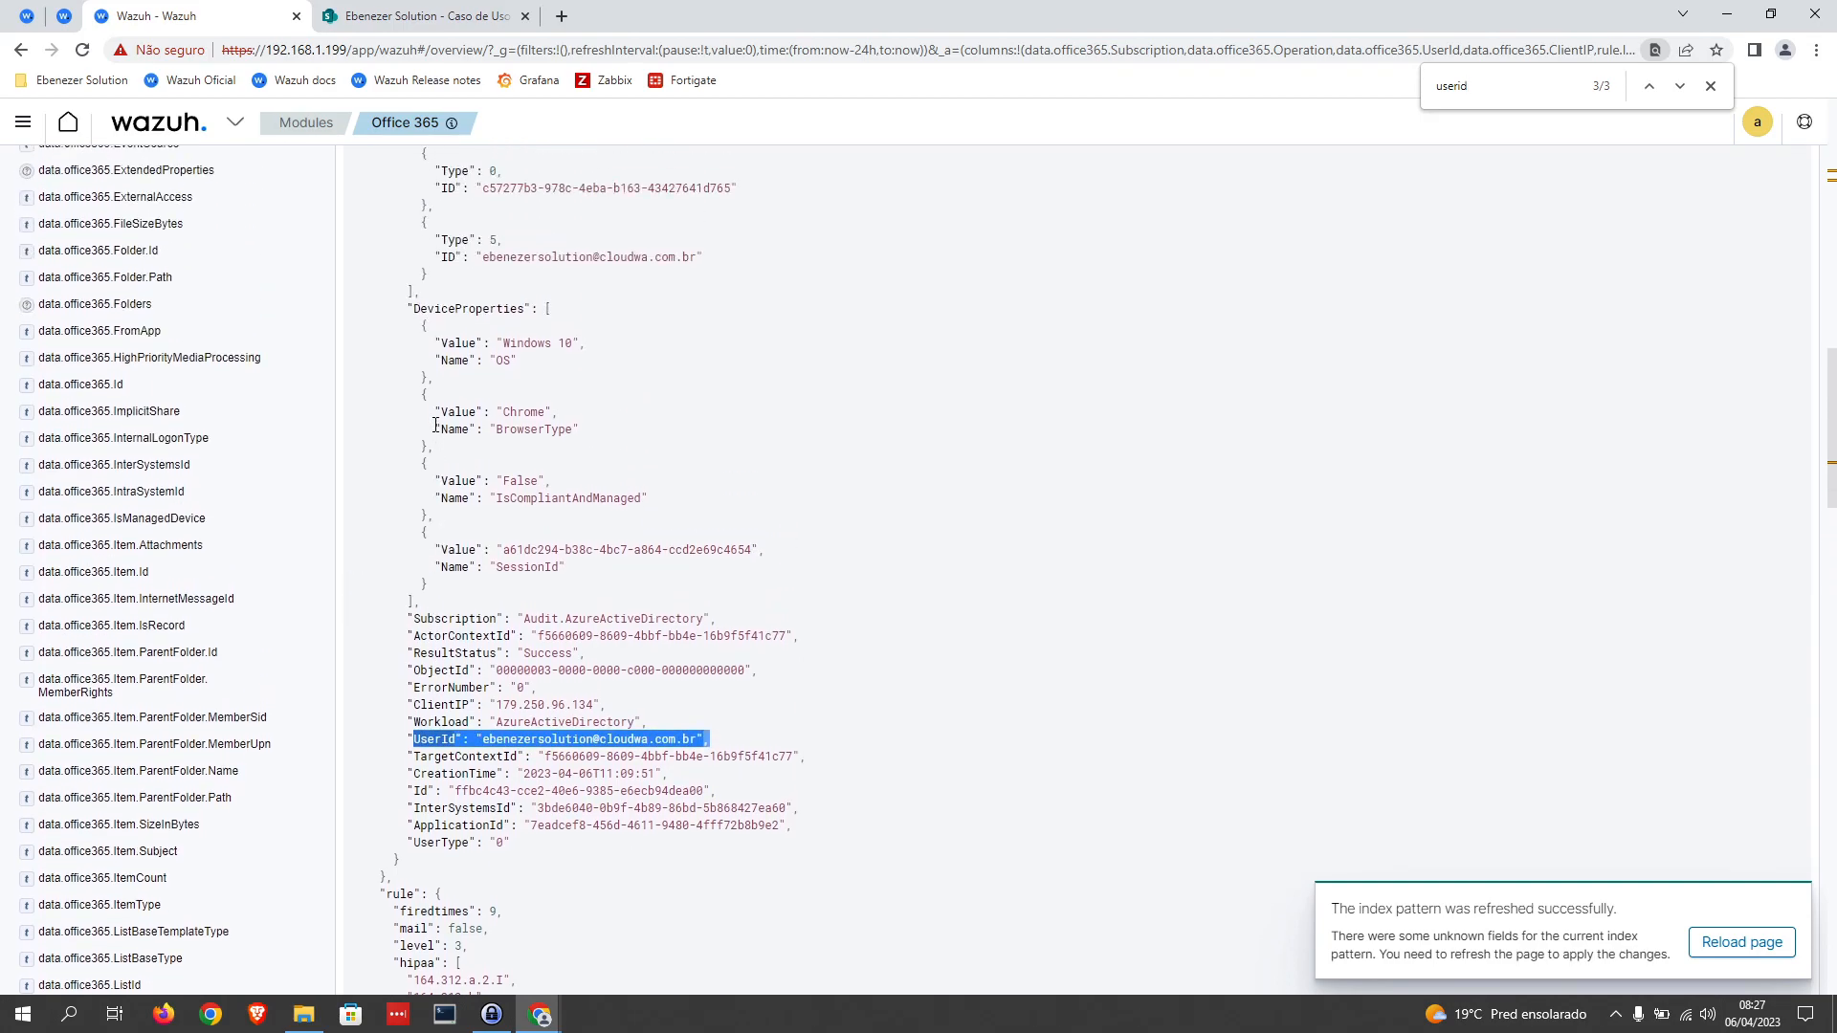
# Step: Examine where the office365 object inside data begins and ends in the event's JSON, relative to the UserId line
pyautogui.scroll(4, 435, 425)
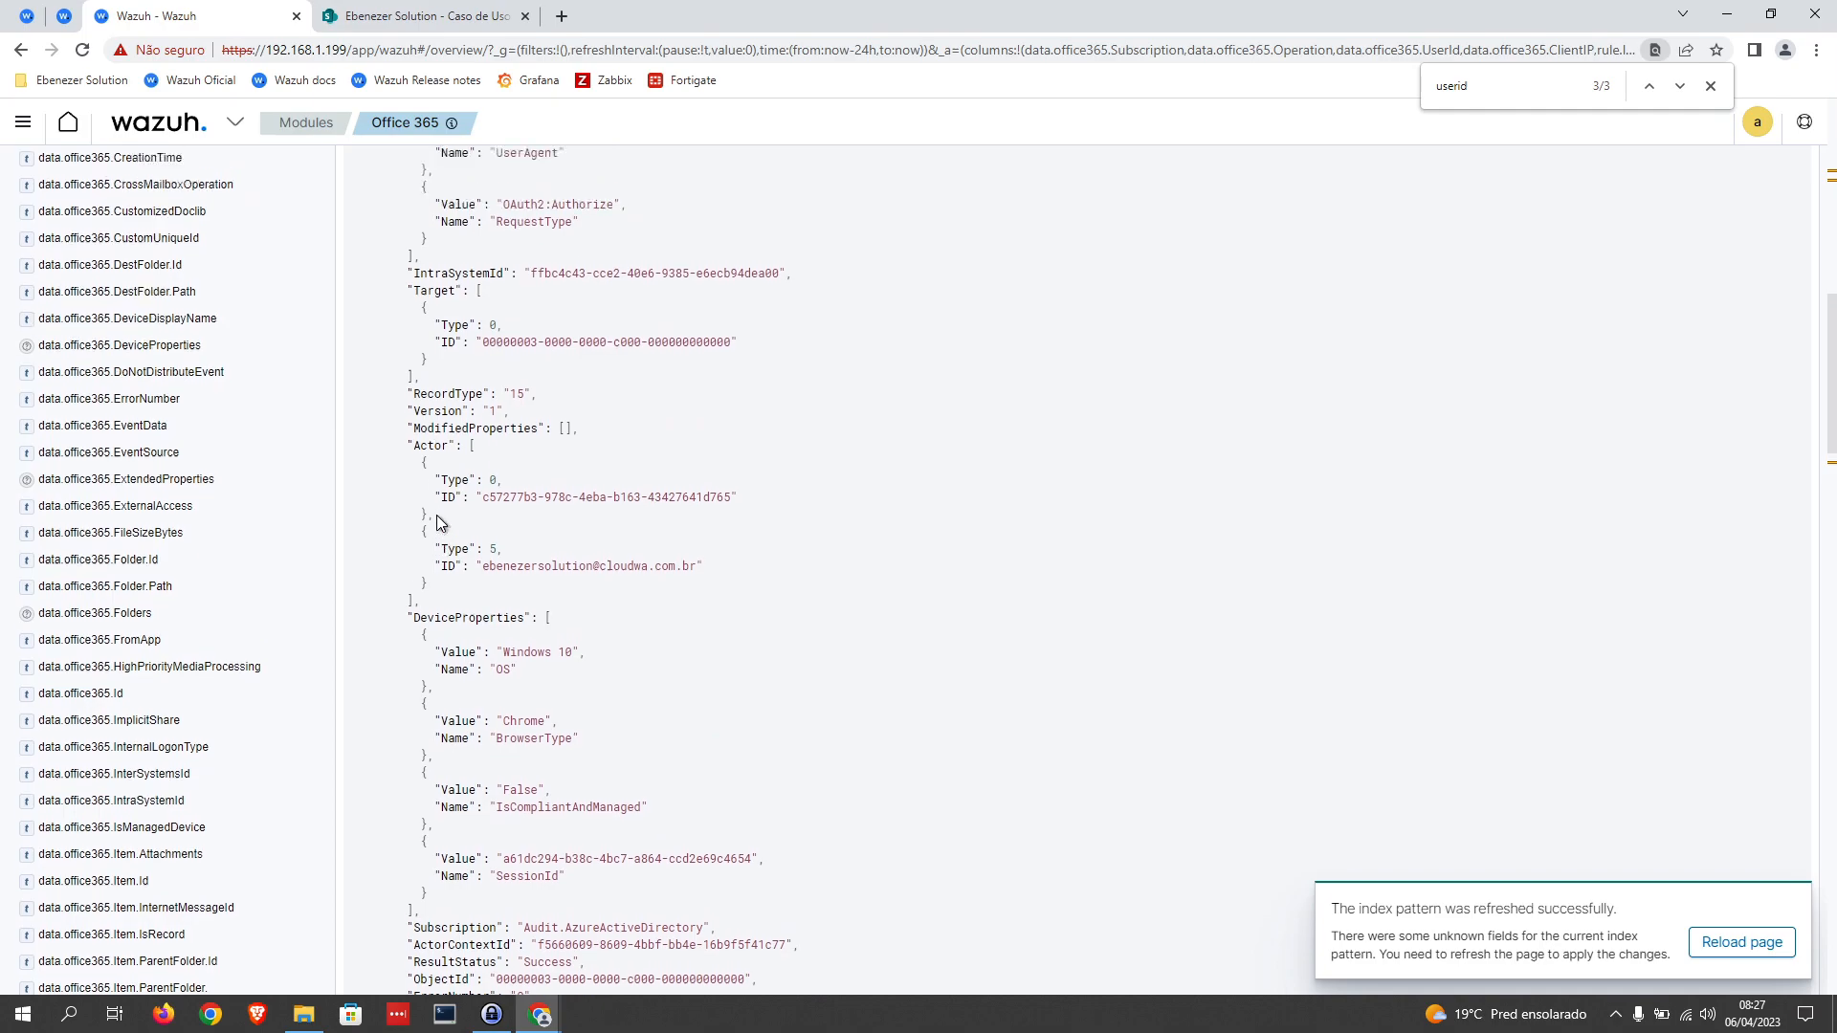
pyautogui.moveTo(402, 290); pyautogui.dragTo(442, 438)
pyautogui.click(485, 290)
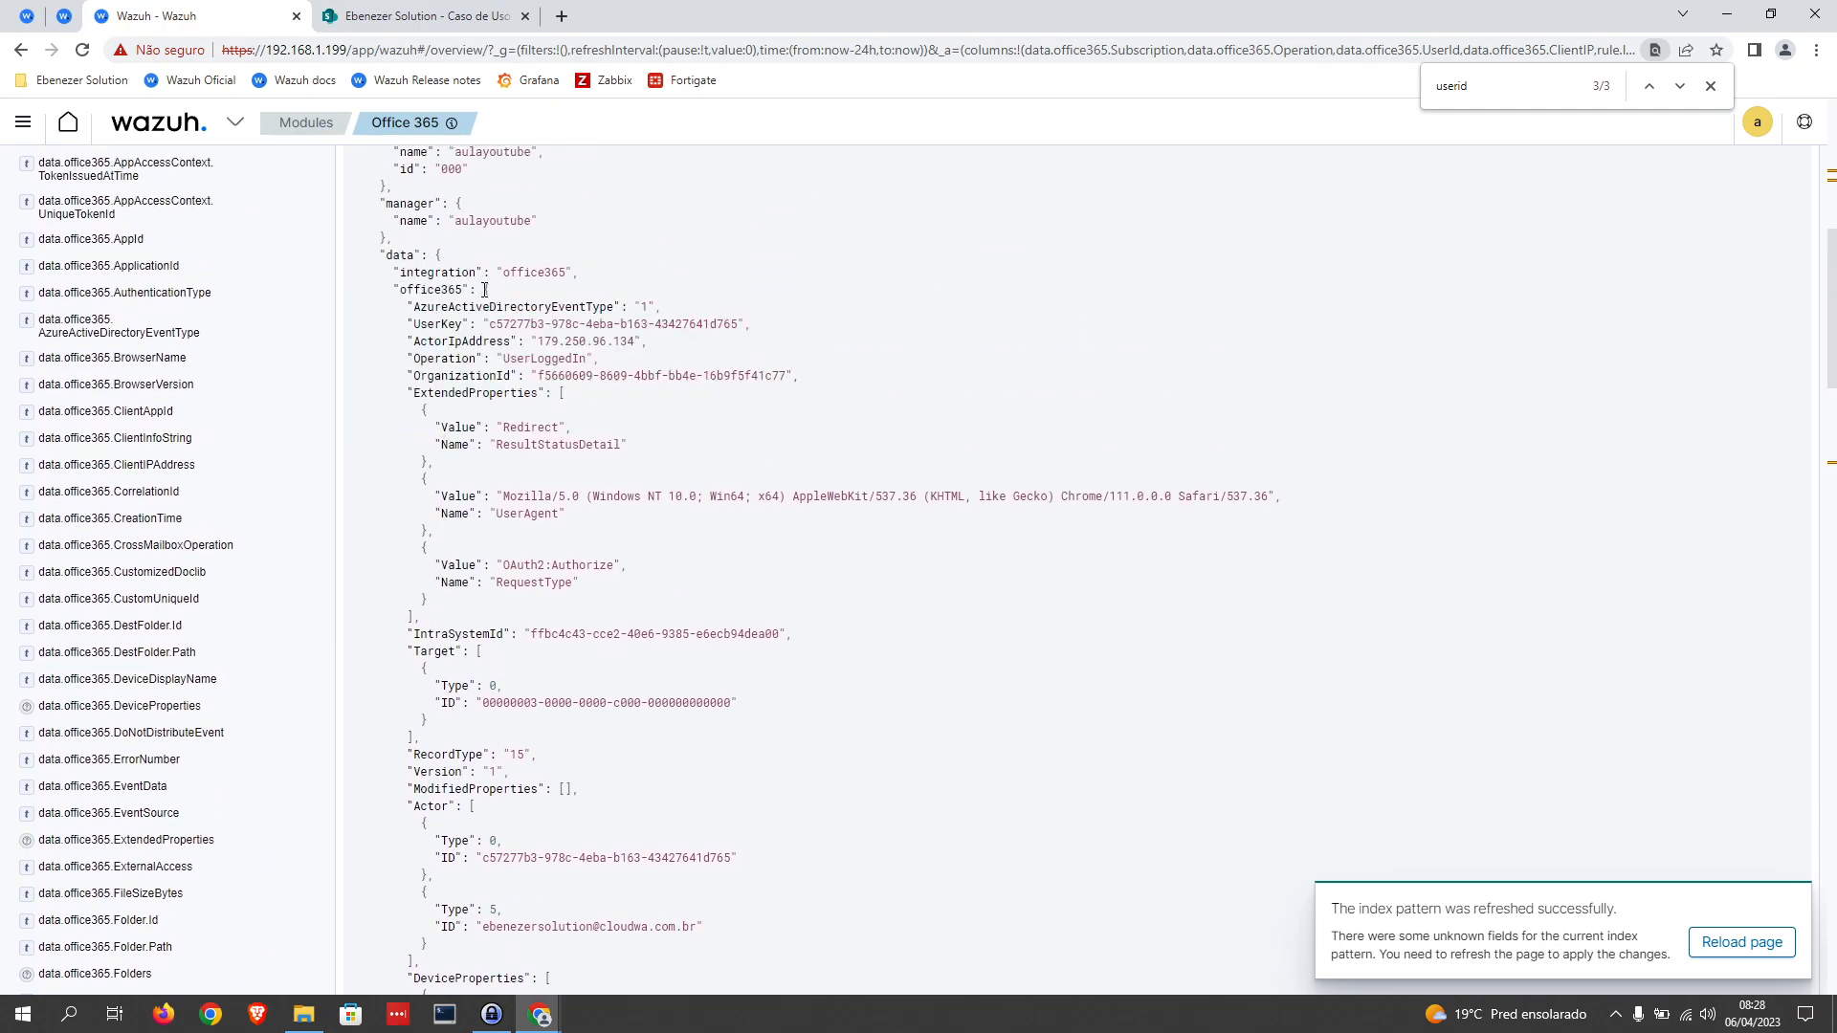
pyautogui.scroll(-7, 485, 290)
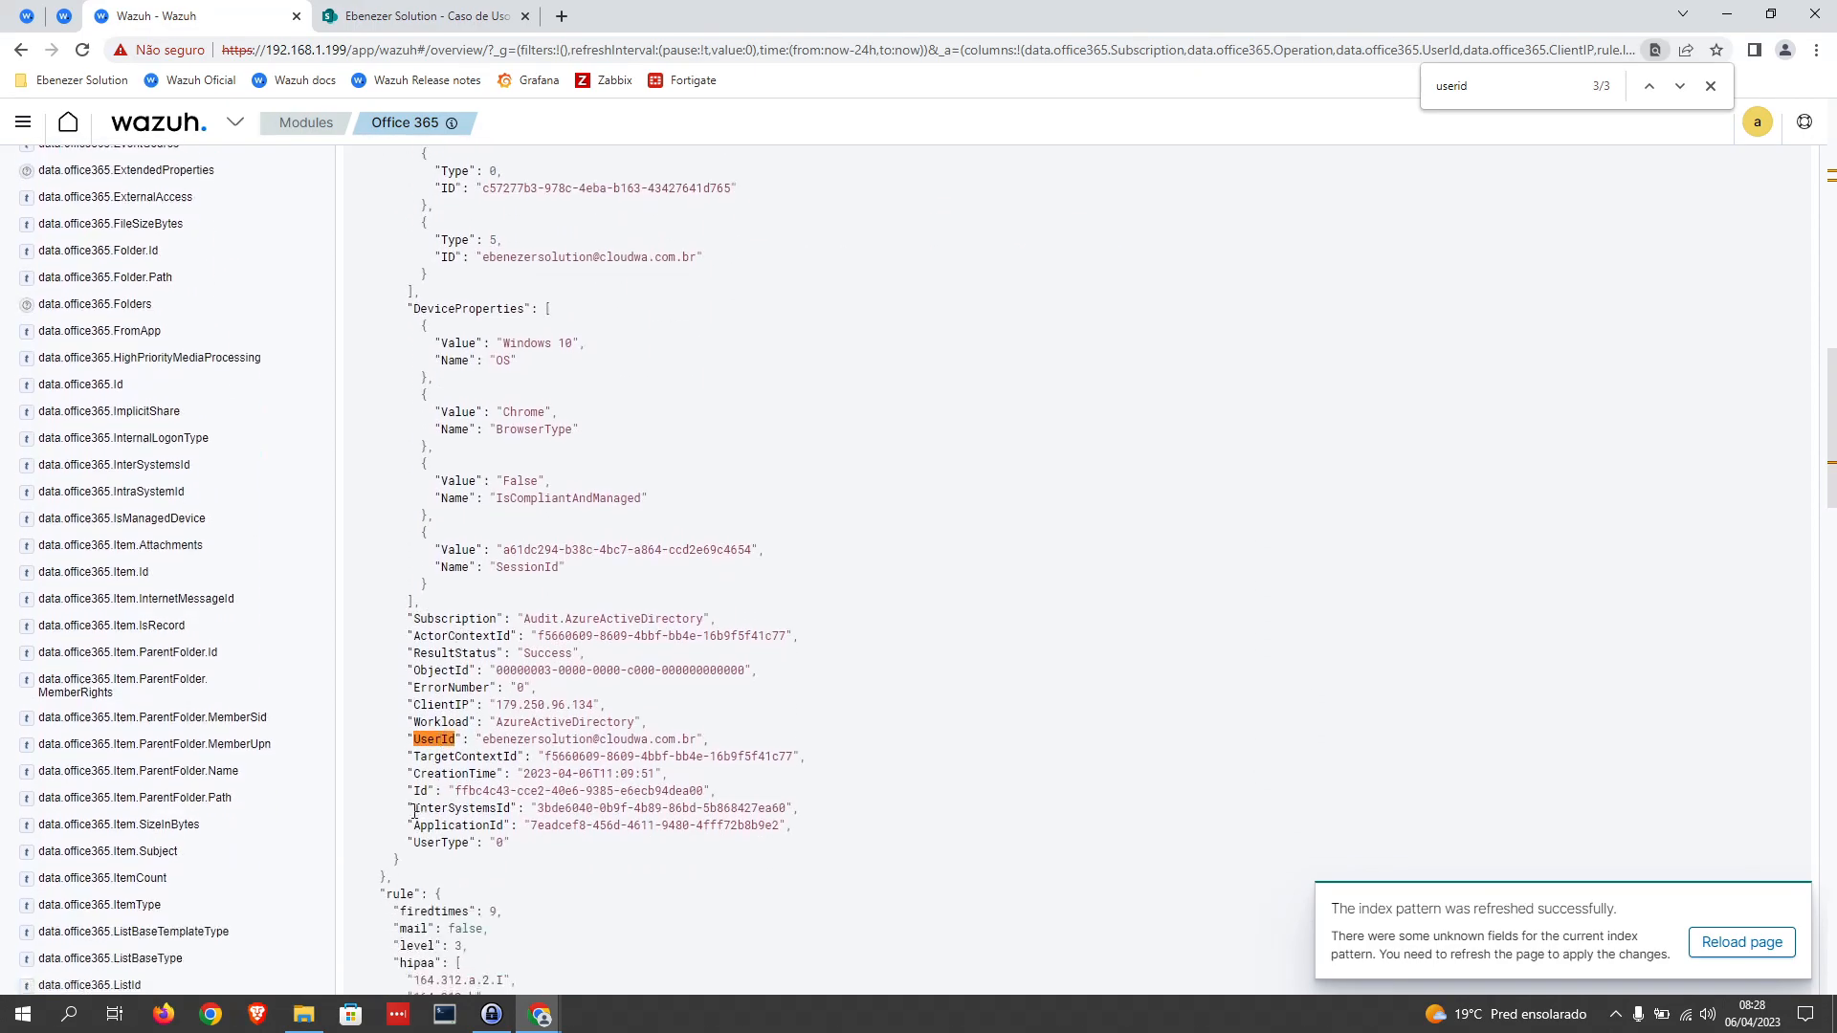
pyautogui.moveTo(399, 860); pyautogui.dragTo(461, 689)
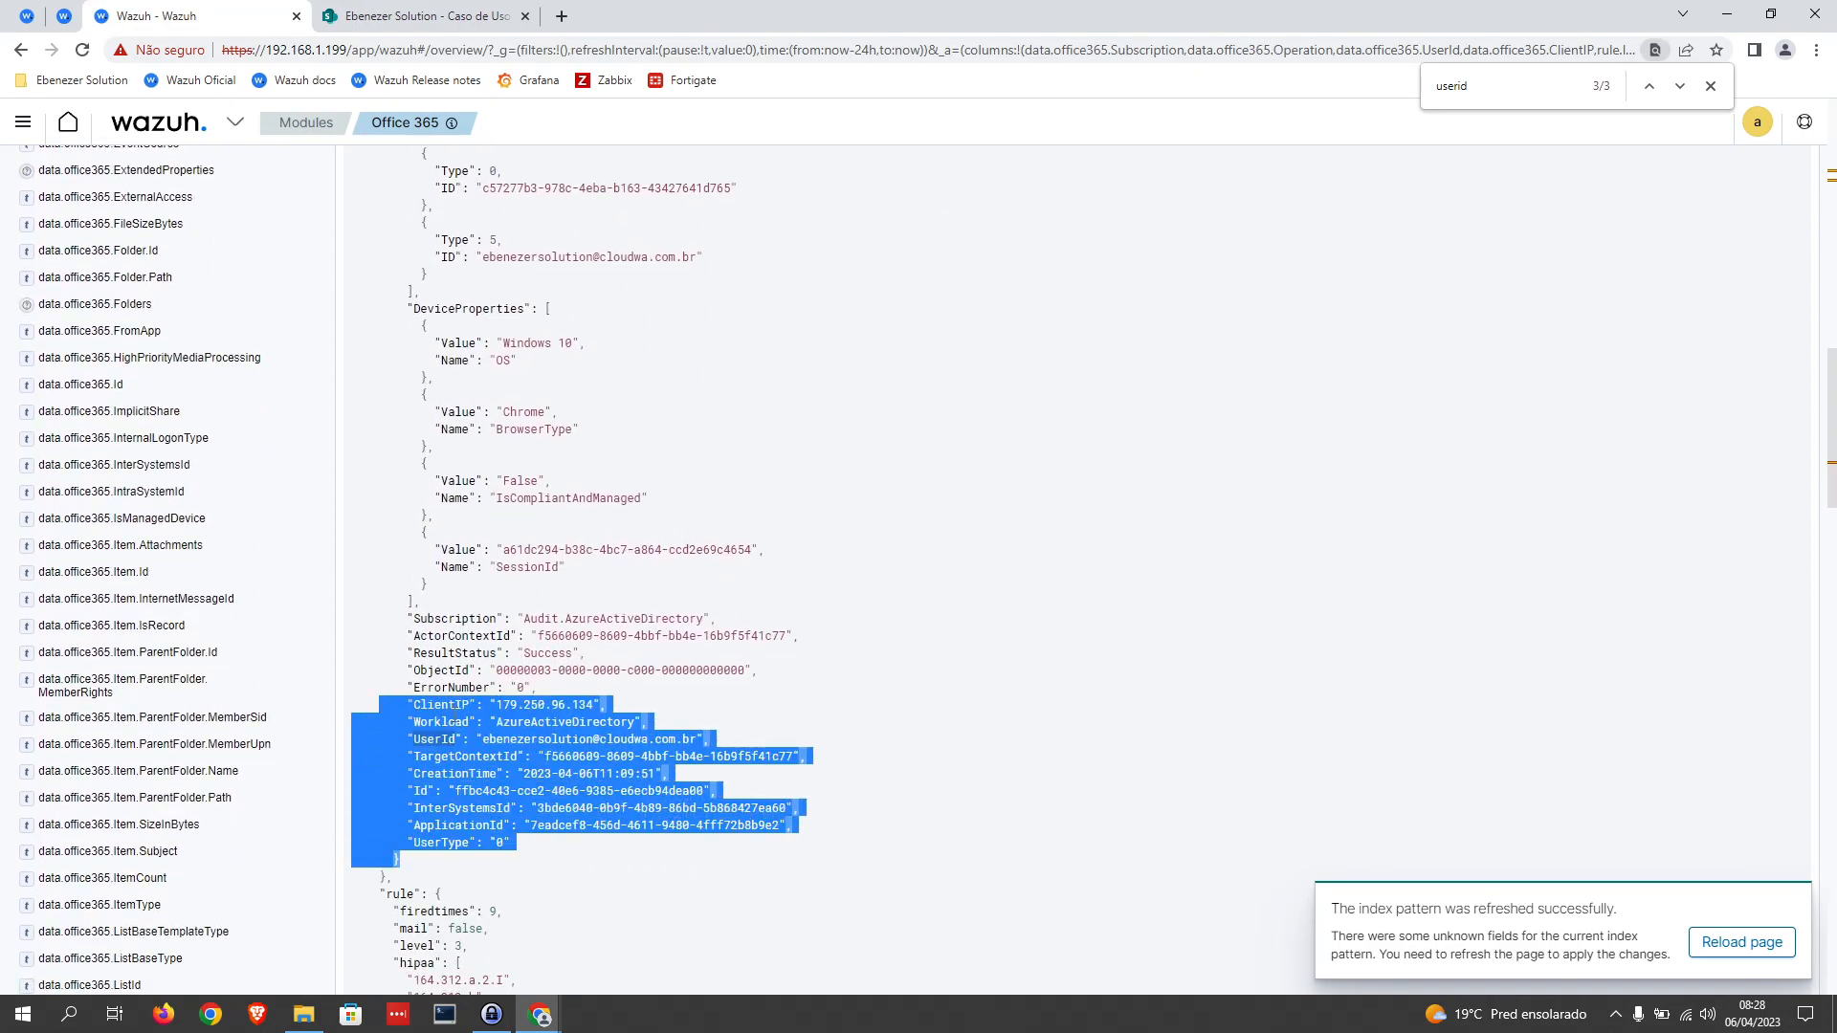
pyautogui.click(436, 756)
pyautogui.scroll(7, 485, 501)
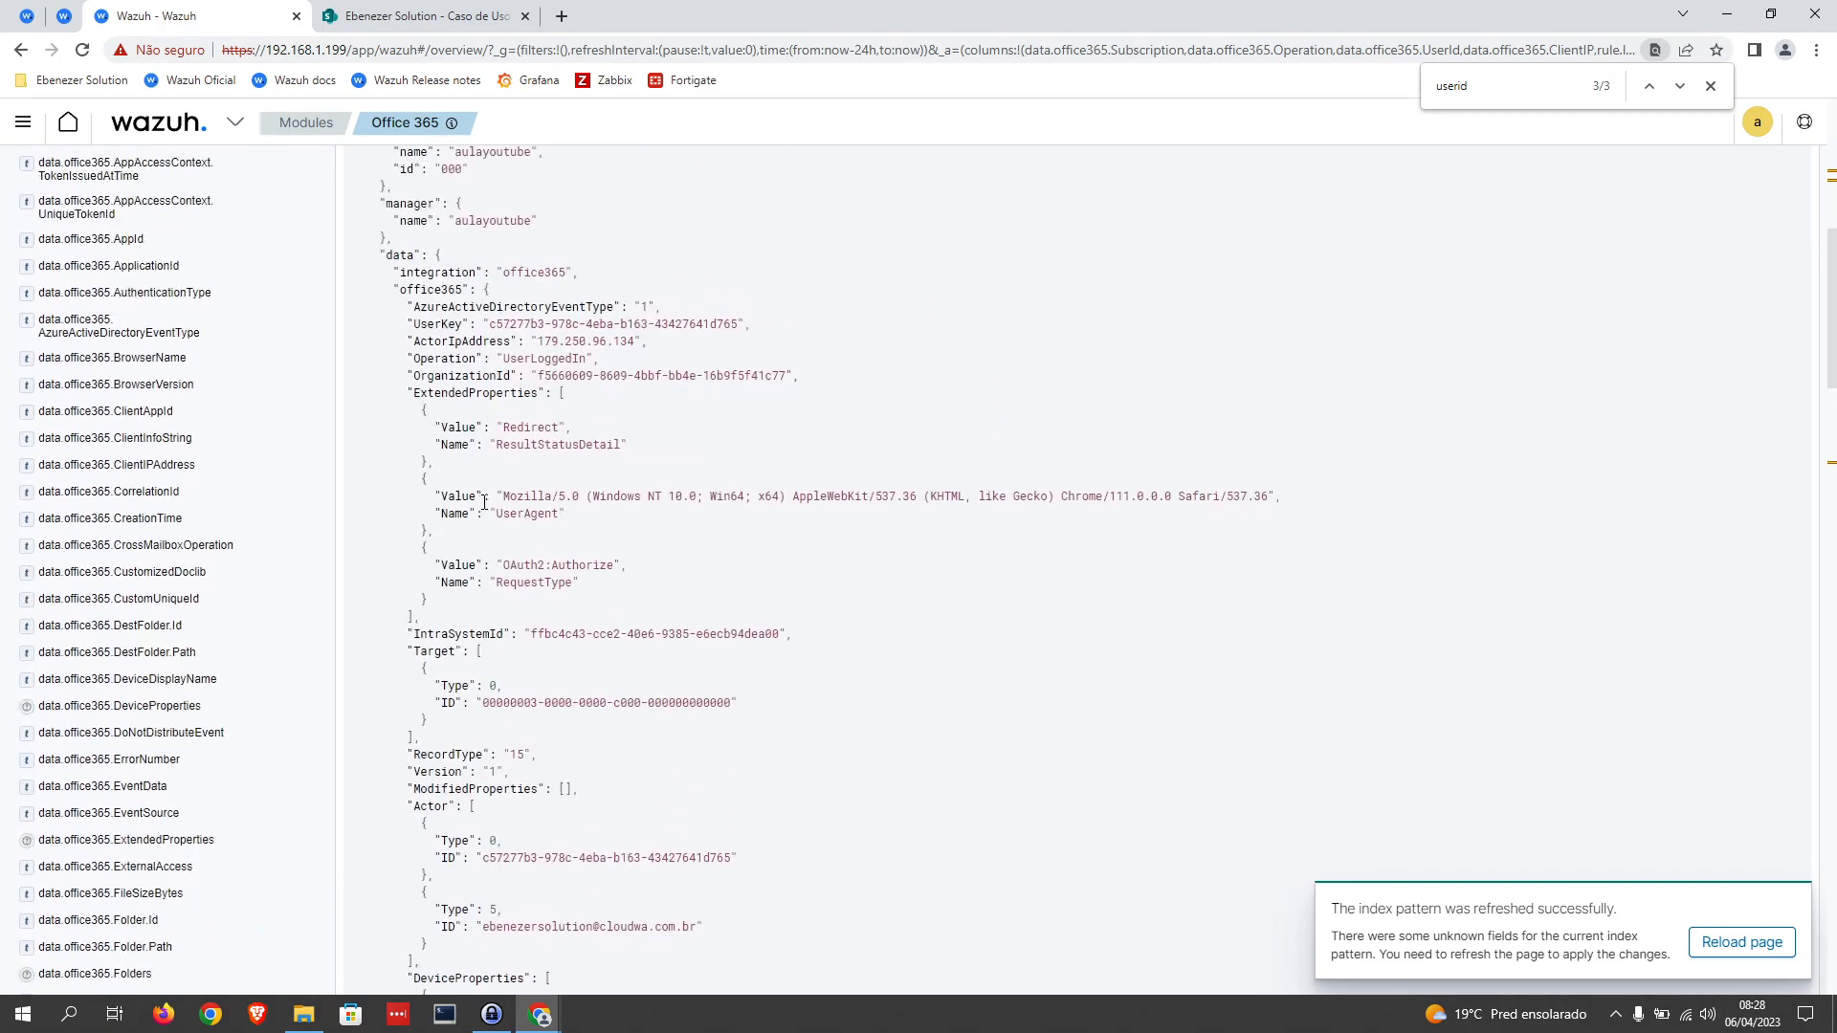
pyautogui.moveTo(433, 253)
pyautogui.mouseDown()
pyautogui.moveTo(362, 255)
pyautogui.moveTo(437, 257)
pyautogui.mouseUp()
pyautogui.click(420, 261)
pyautogui.doubleClick(439, 257)
pyautogui.moveTo(393, 289); pyautogui.dragTo(553, 772)
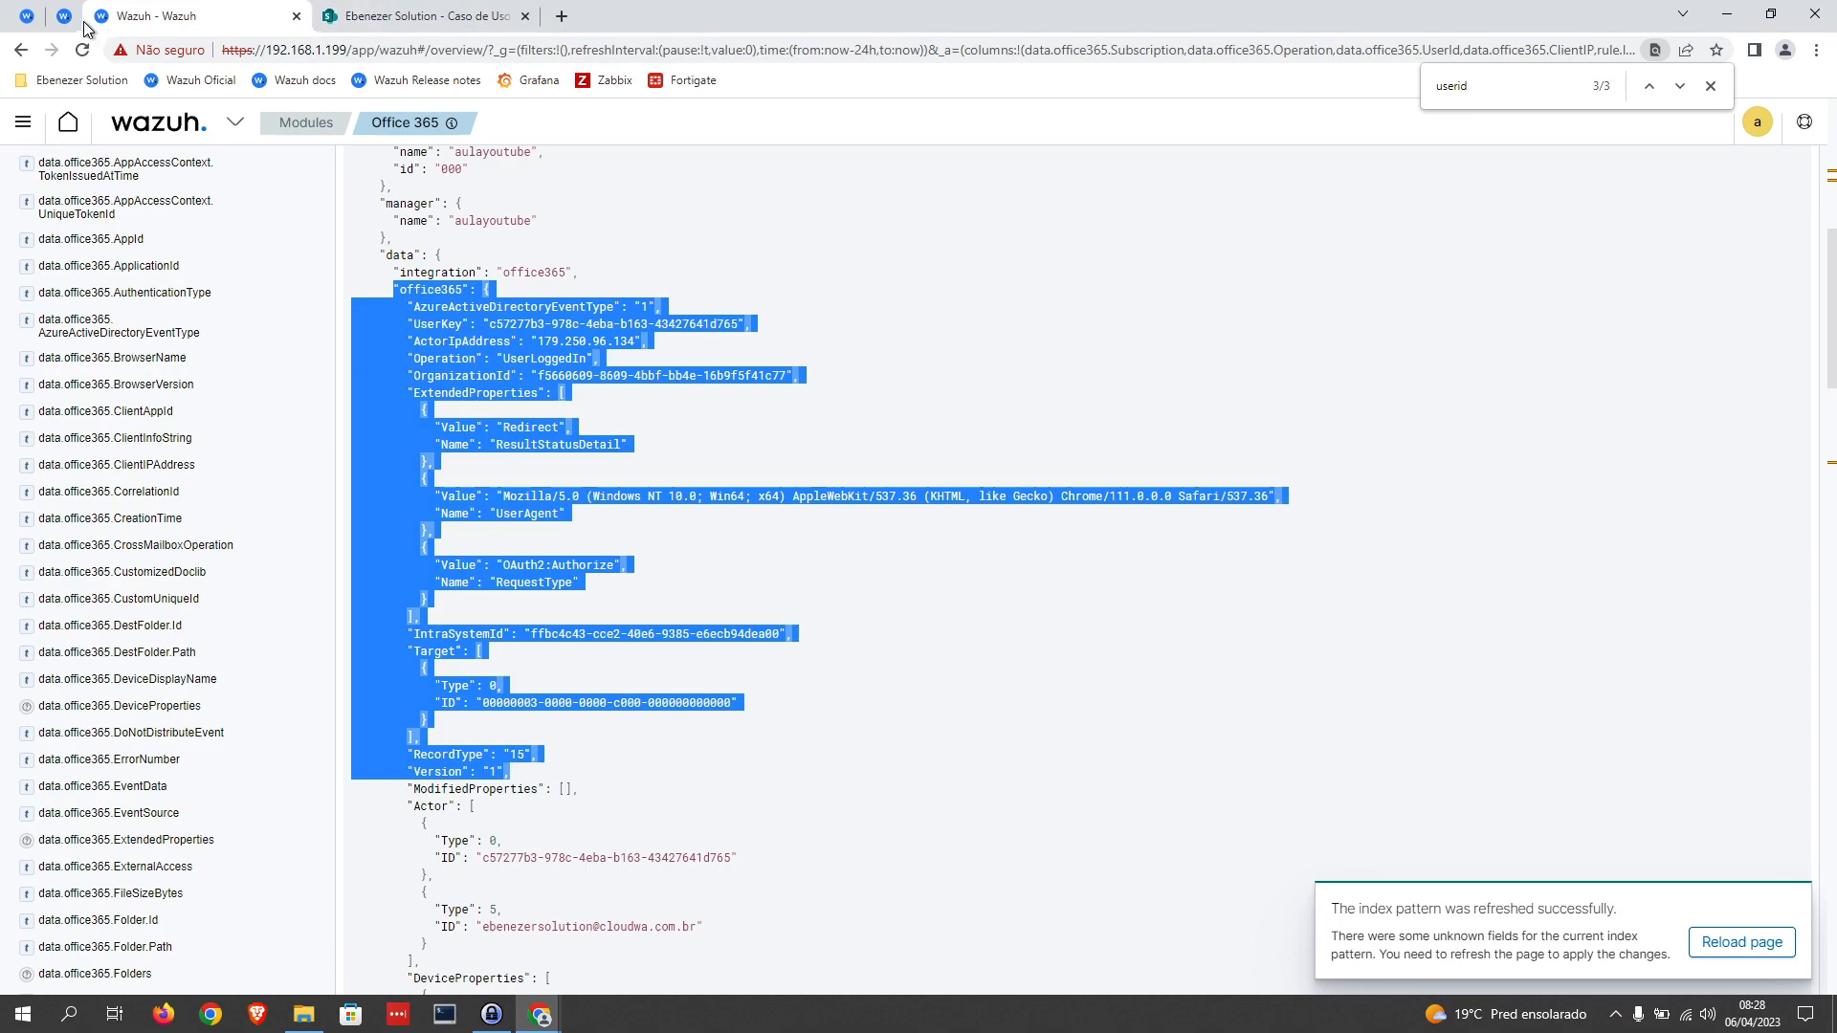
# Step: Remove the "data." prefix from the same_field value in rule 100002 of local_rules.xml, leaving office365.UserId
pyautogui.click(27, 16)
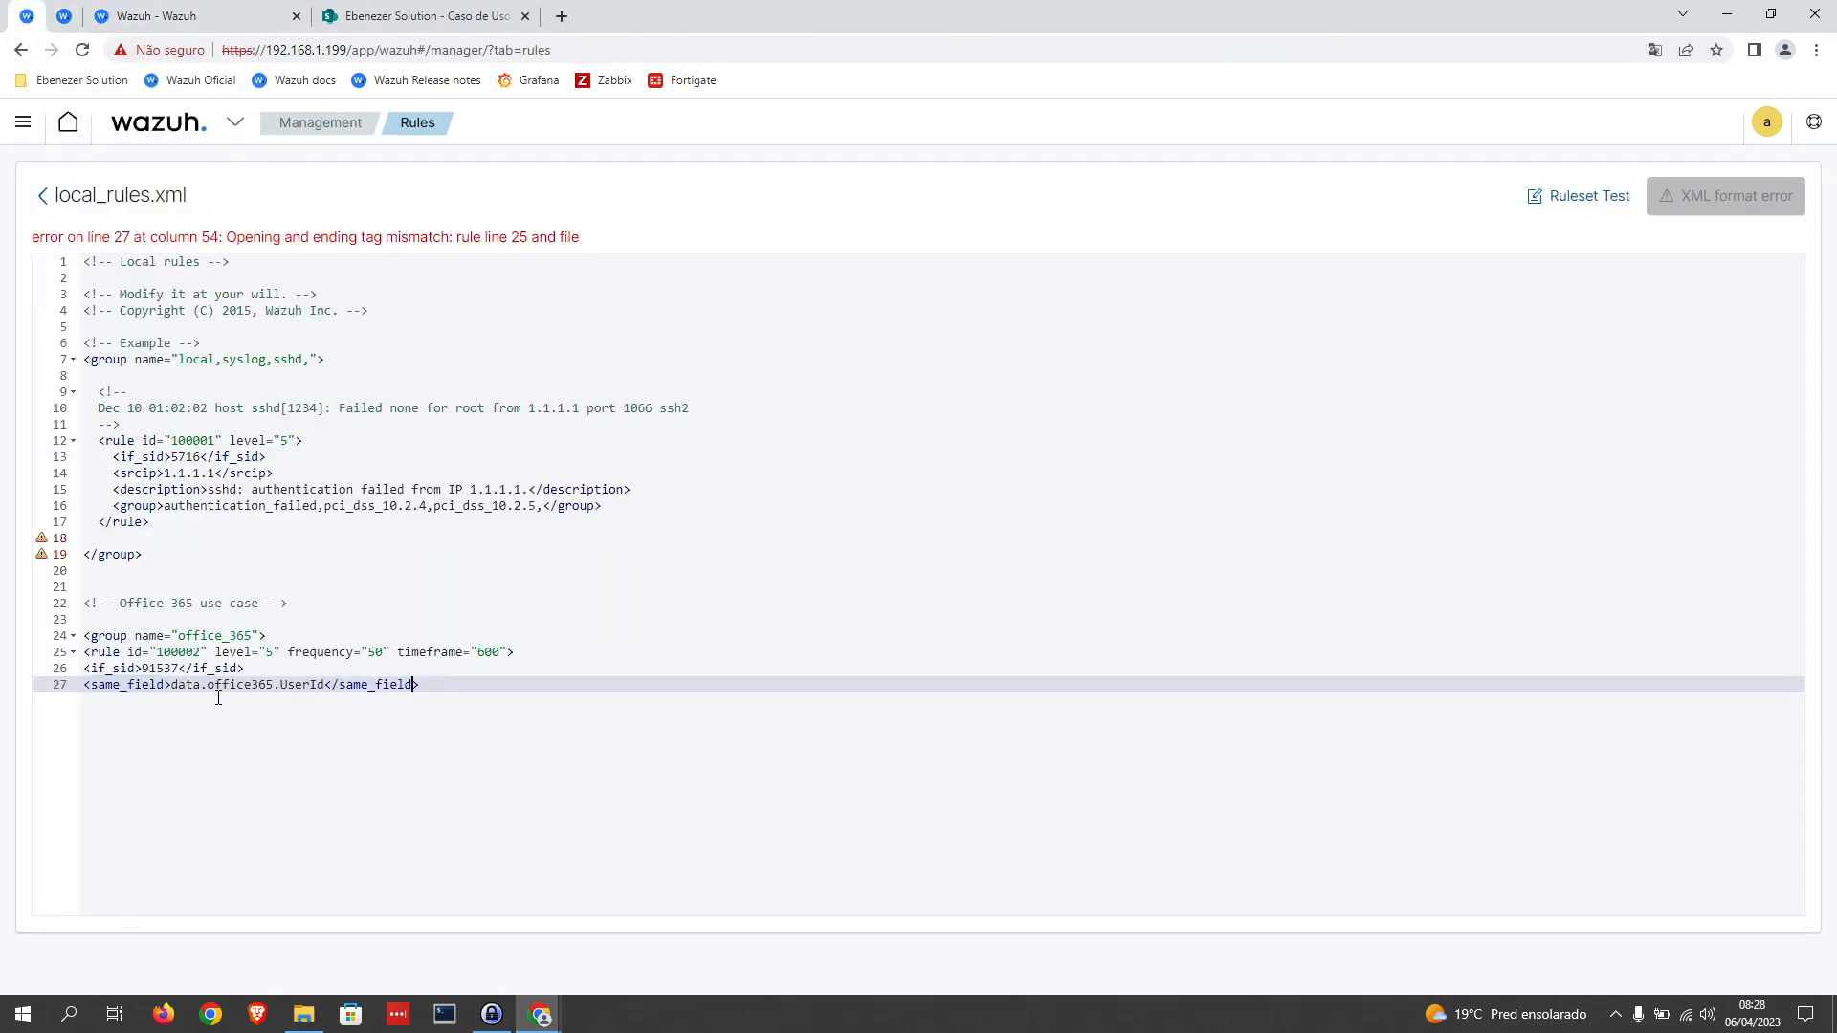
pyautogui.moveTo(208, 687); pyautogui.dragTo(174, 689)
pyautogui.press('BackSpace')
pyautogui.moveTo(178, 685); pyautogui.dragTo(89, 689)
pyautogui.click(282, 685)
pyautogui.click(386, 685)
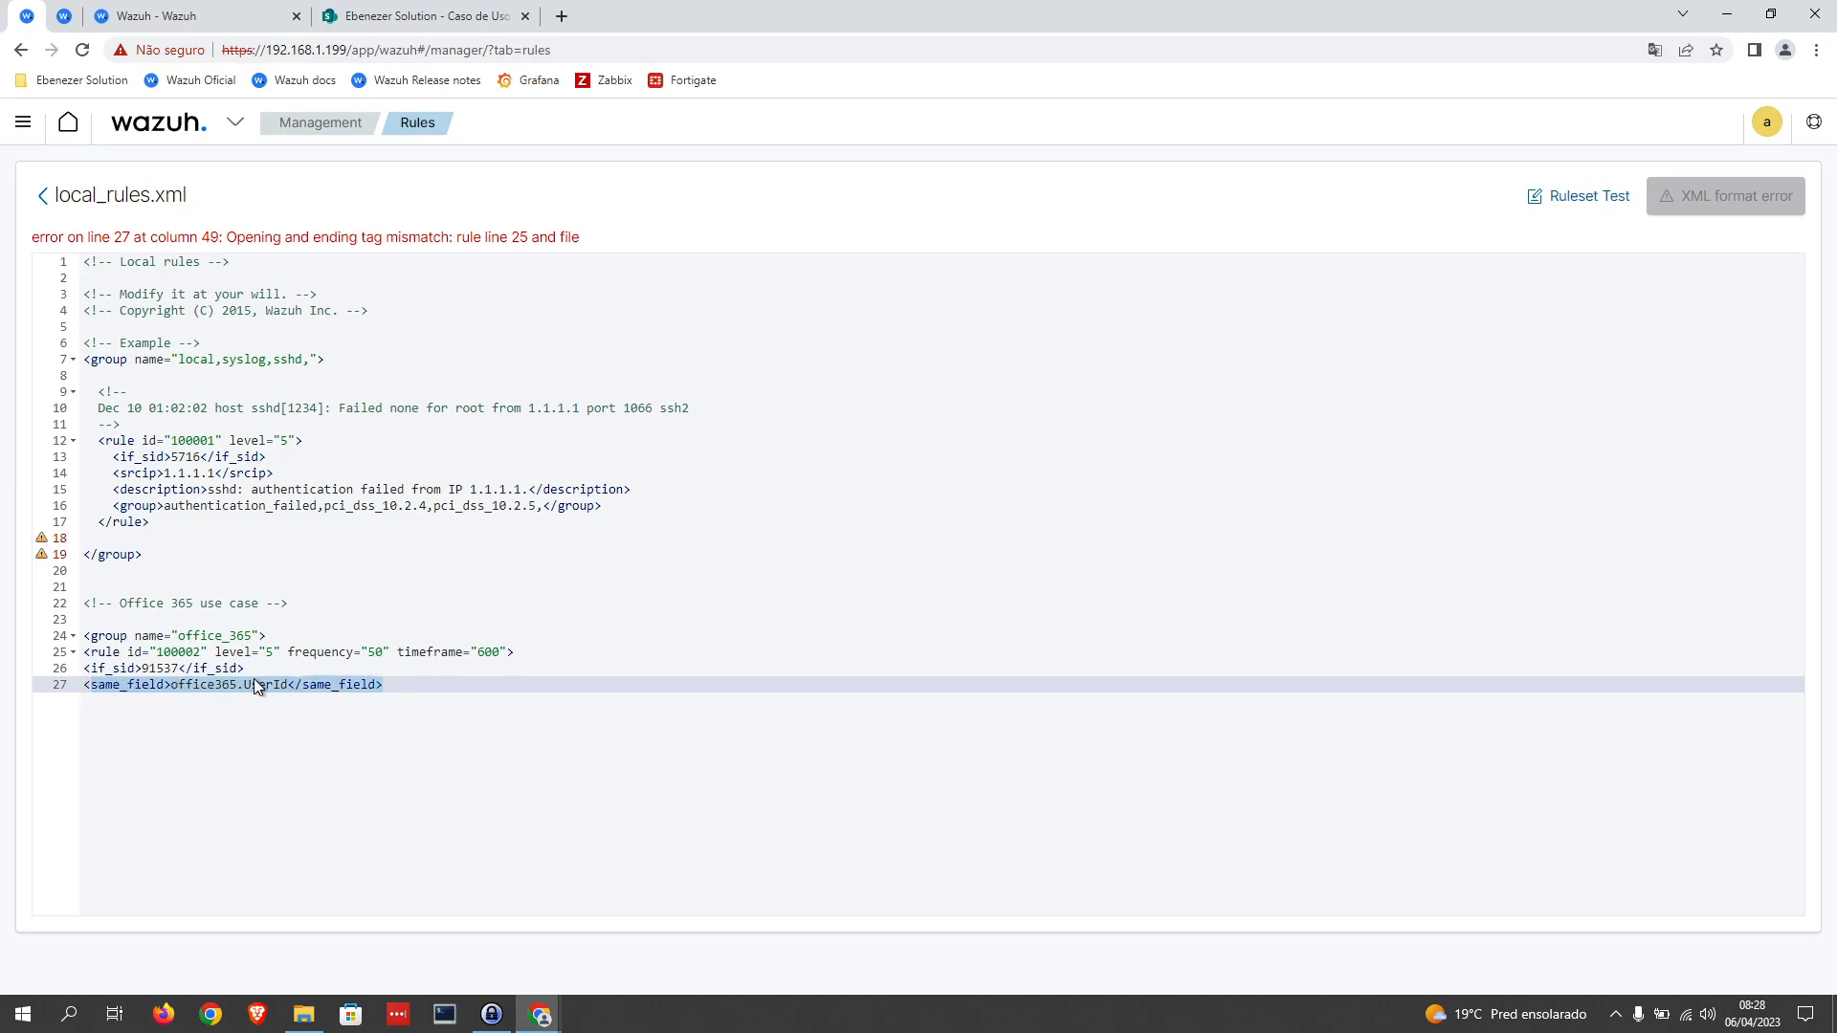
pyautogui.click(411, 684)
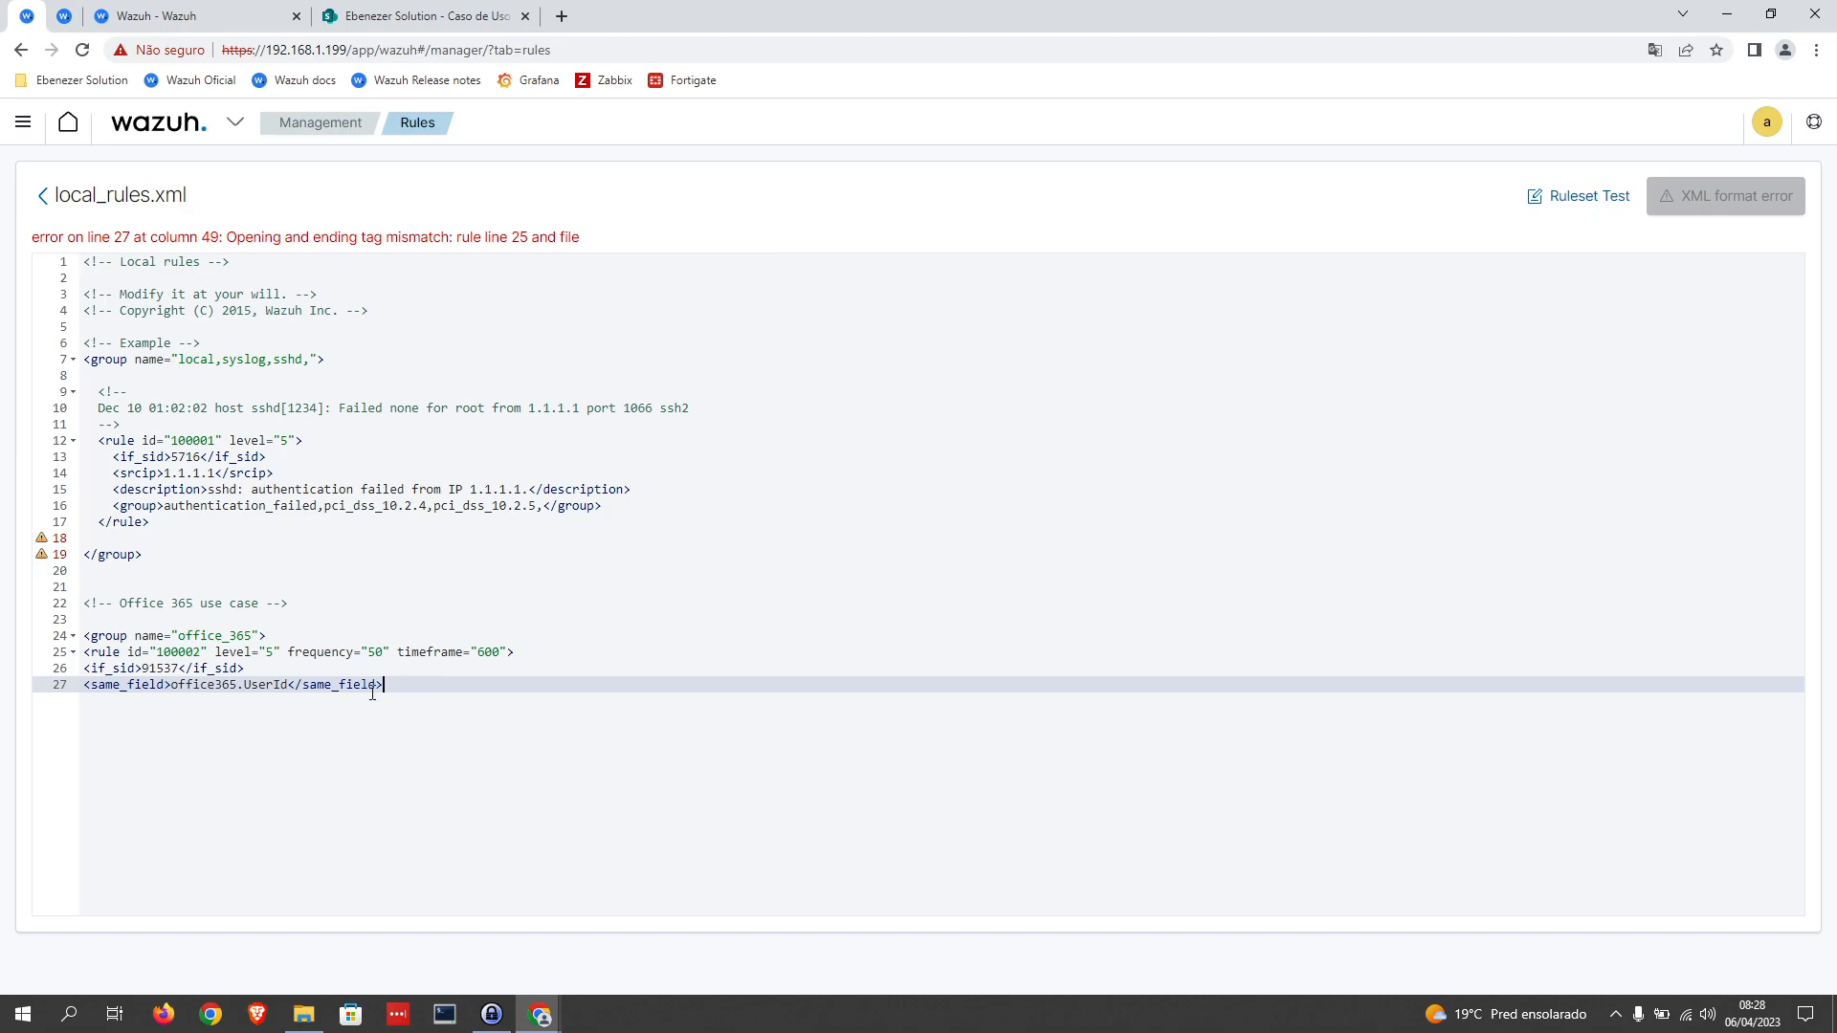
# Step: Start a tag with "<f" on a new line below same_field, and refresh the Office 365 events to review the logged operations
pyautogui.press('Return')
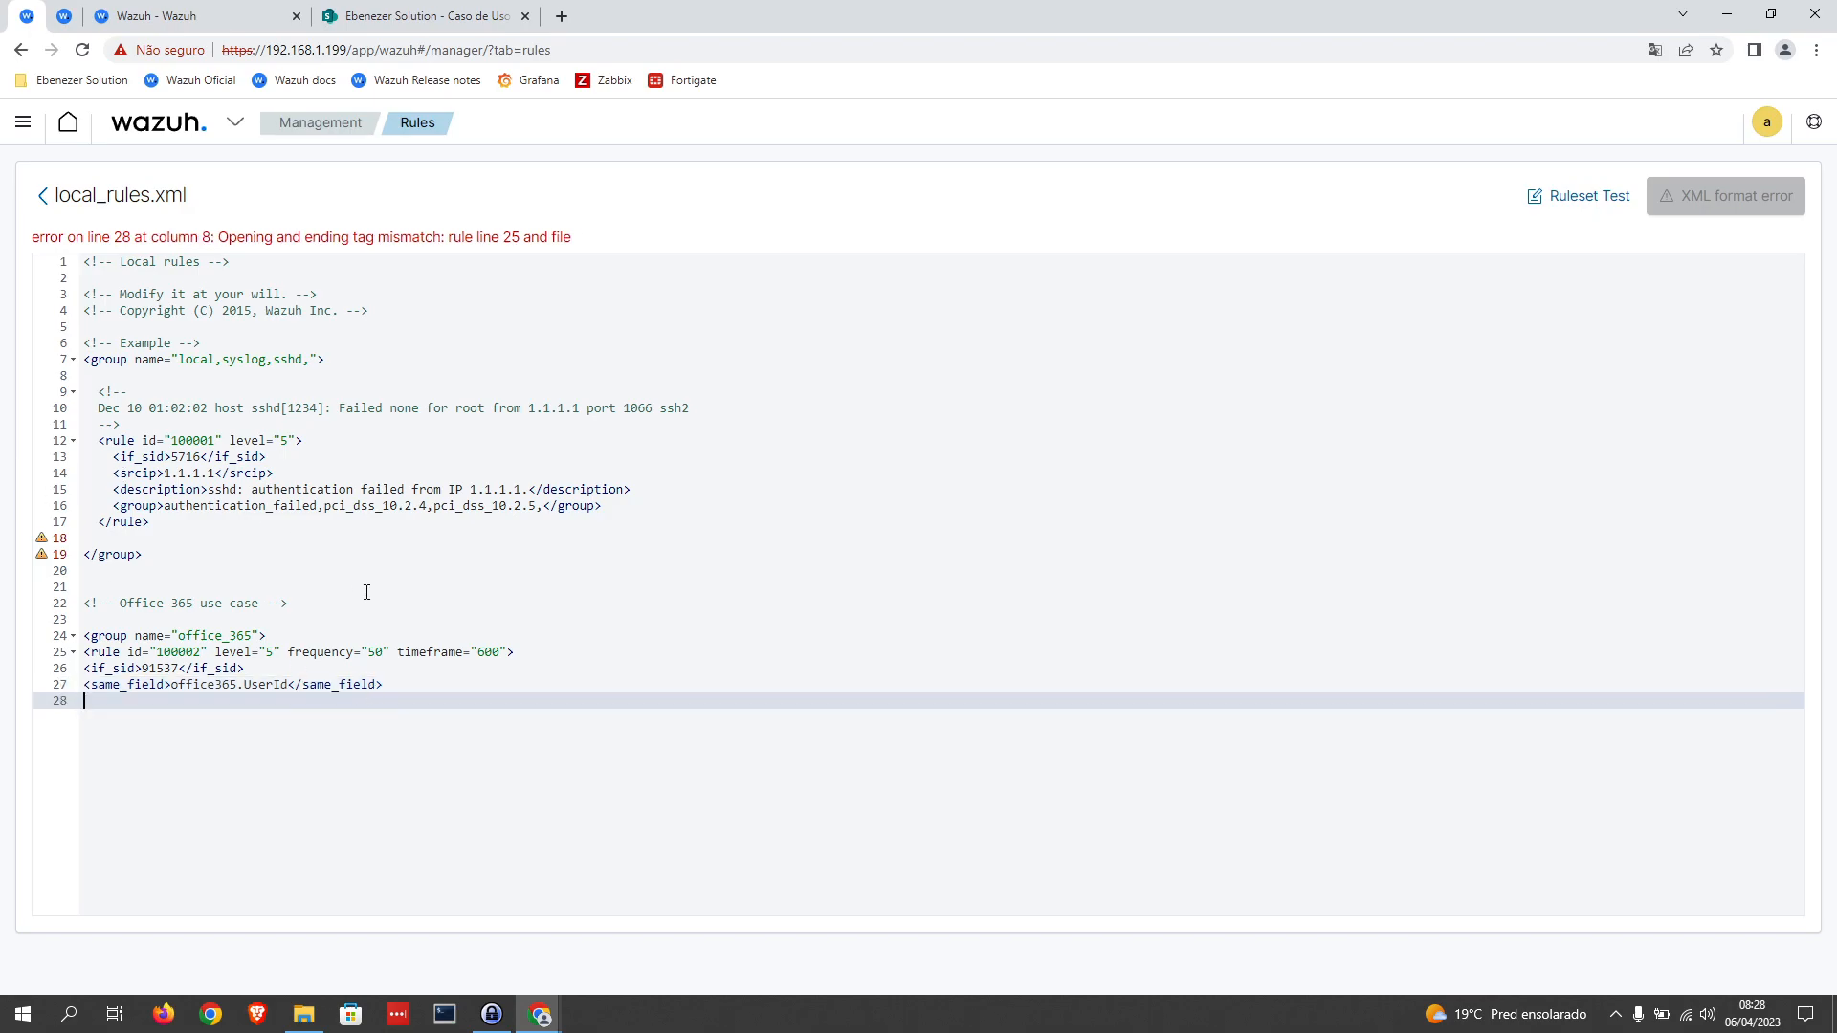
pyautogui.write('<f')
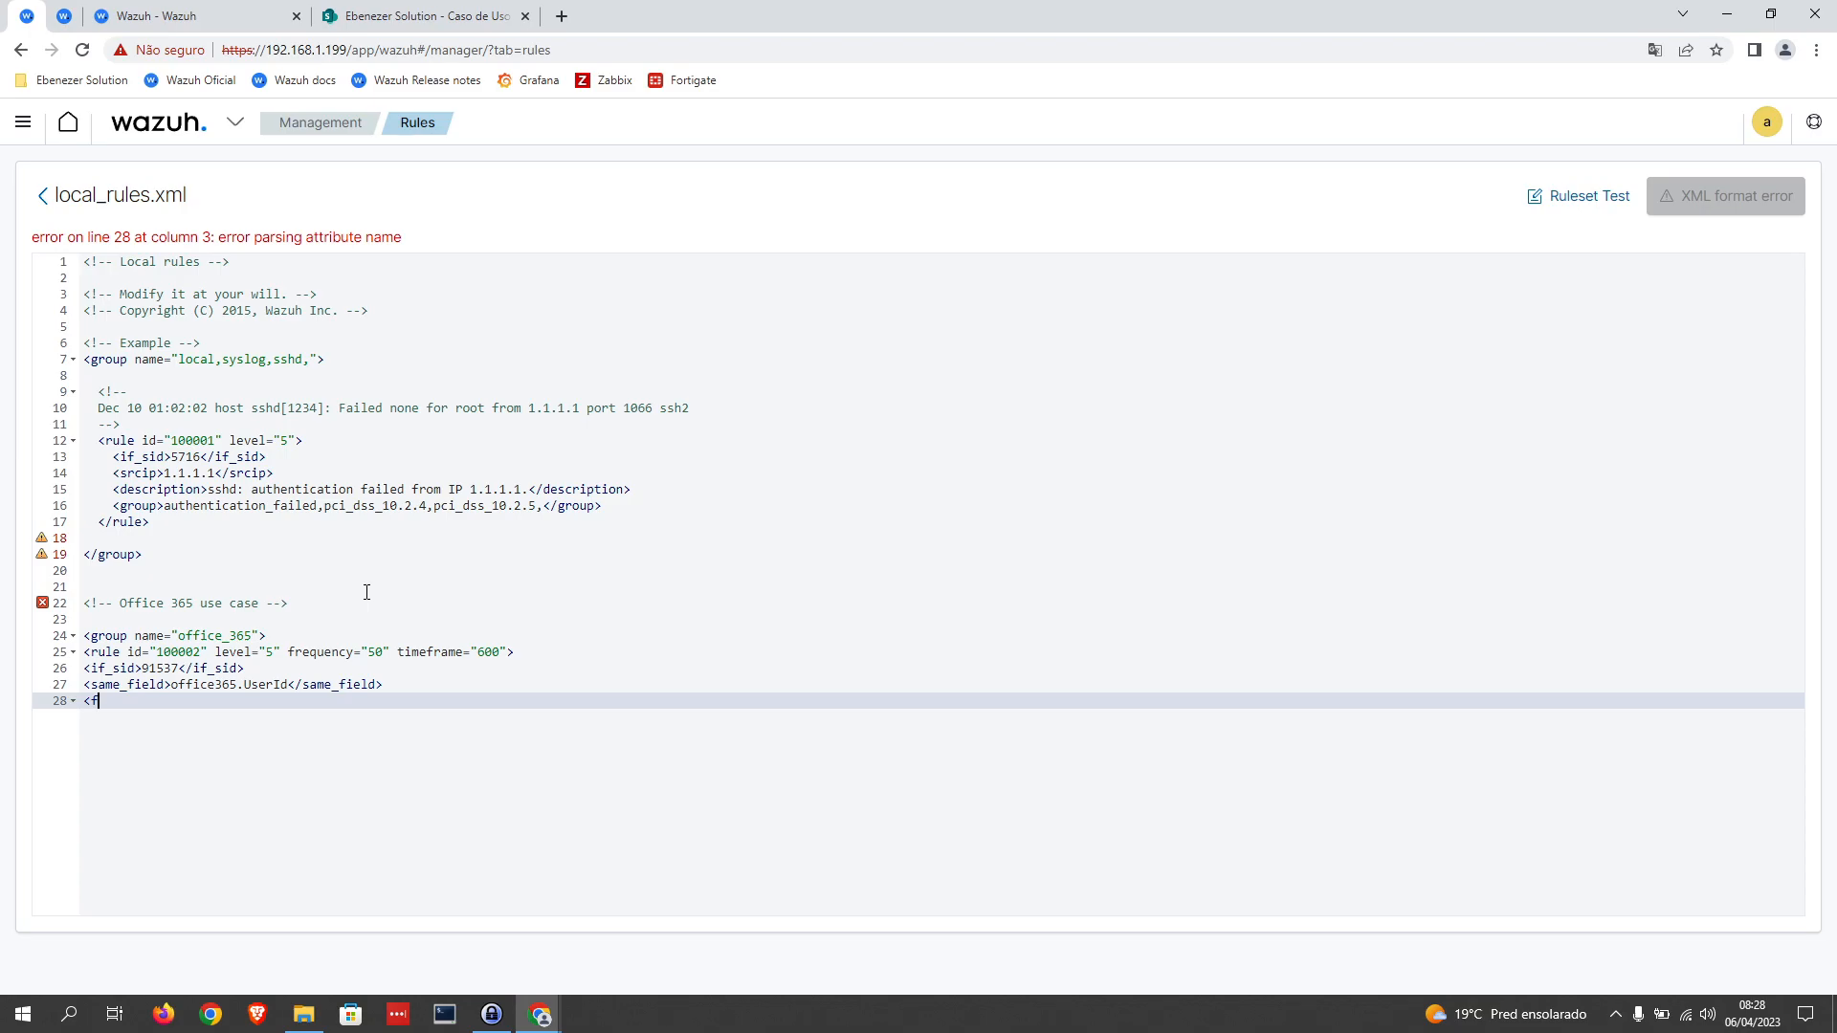
pyautogui.click(232, 13)
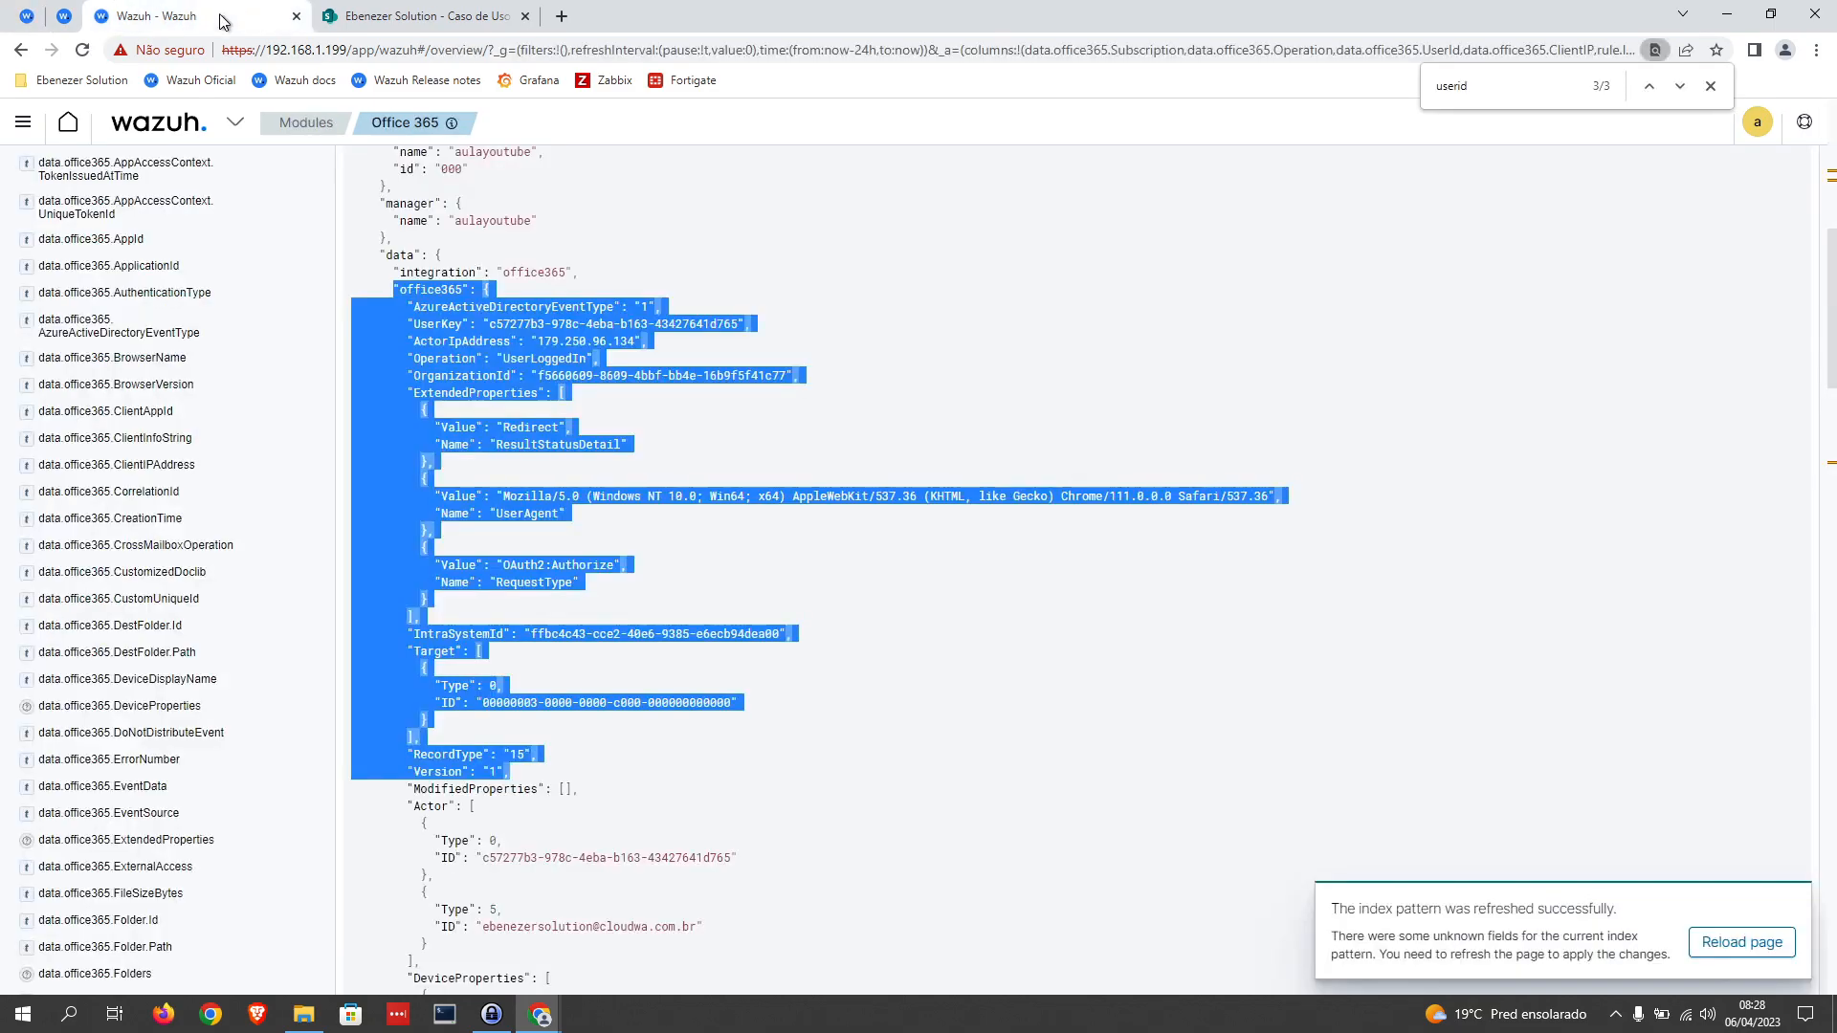
pyautogui.scroll(8, 600, 336)
pyautogui.click(1734, 229)
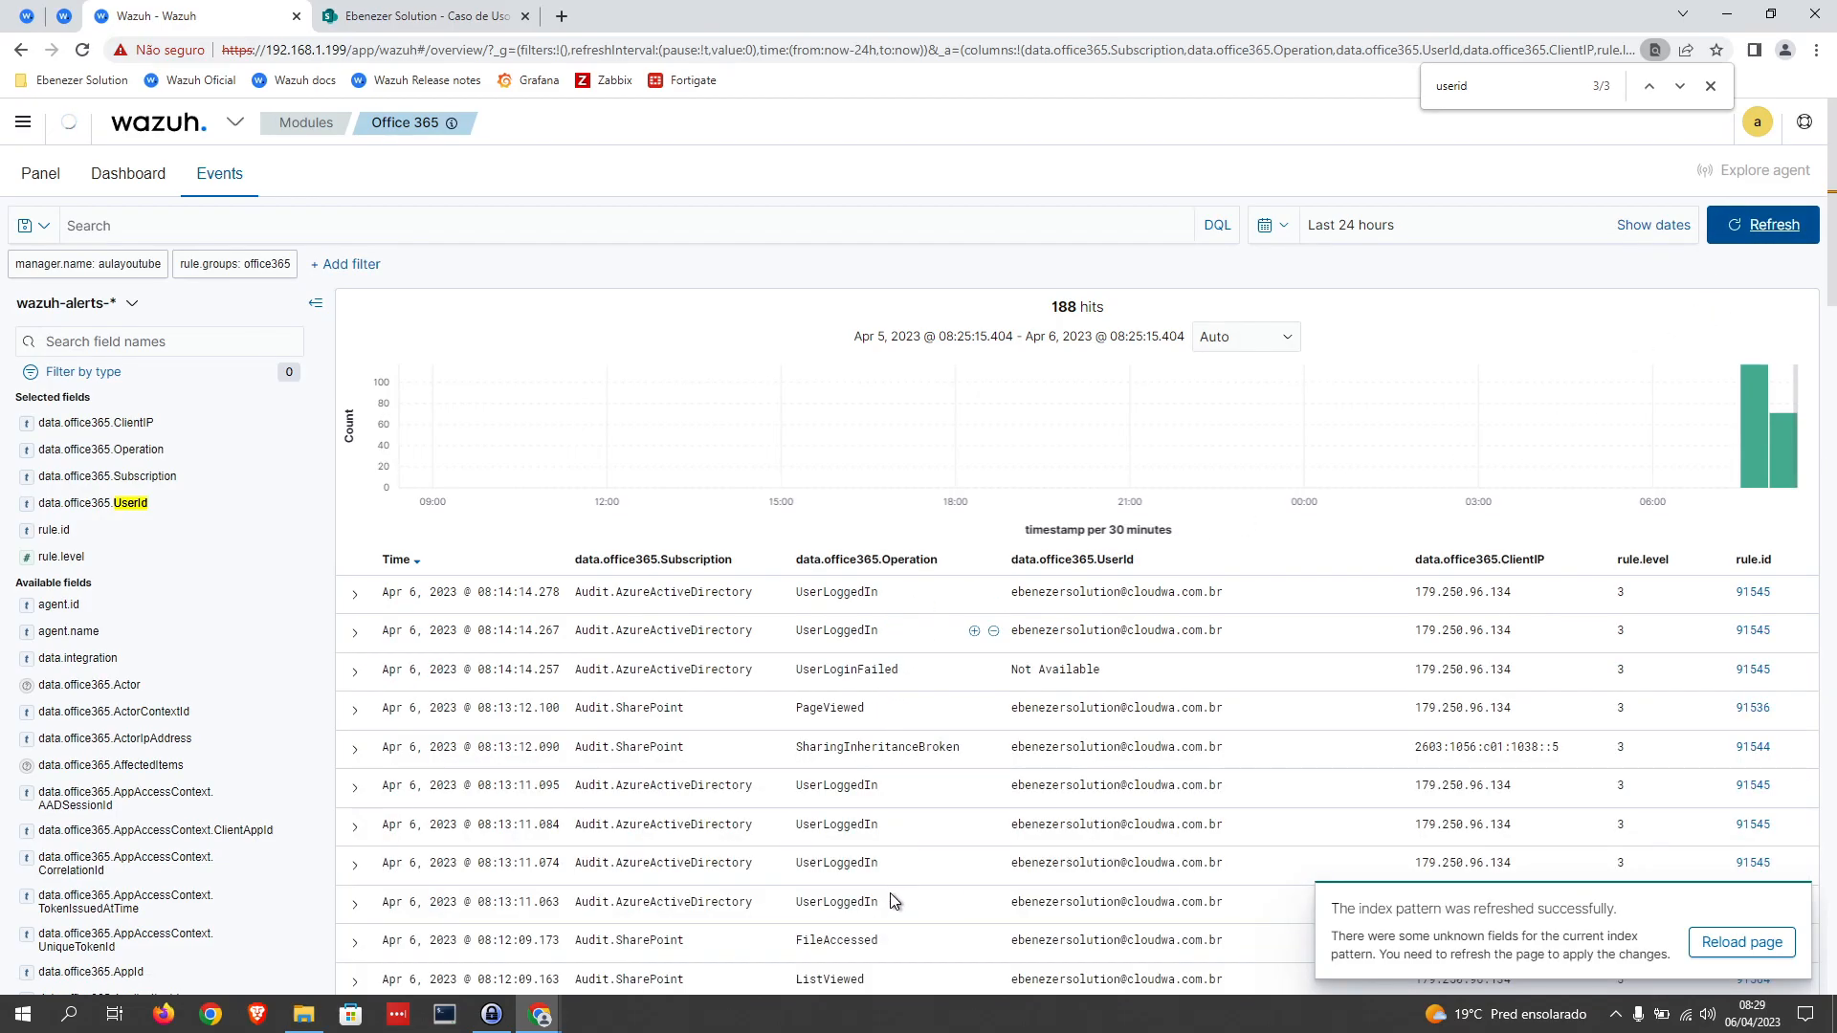
pyautogui.scroll(-2, 876, 823)
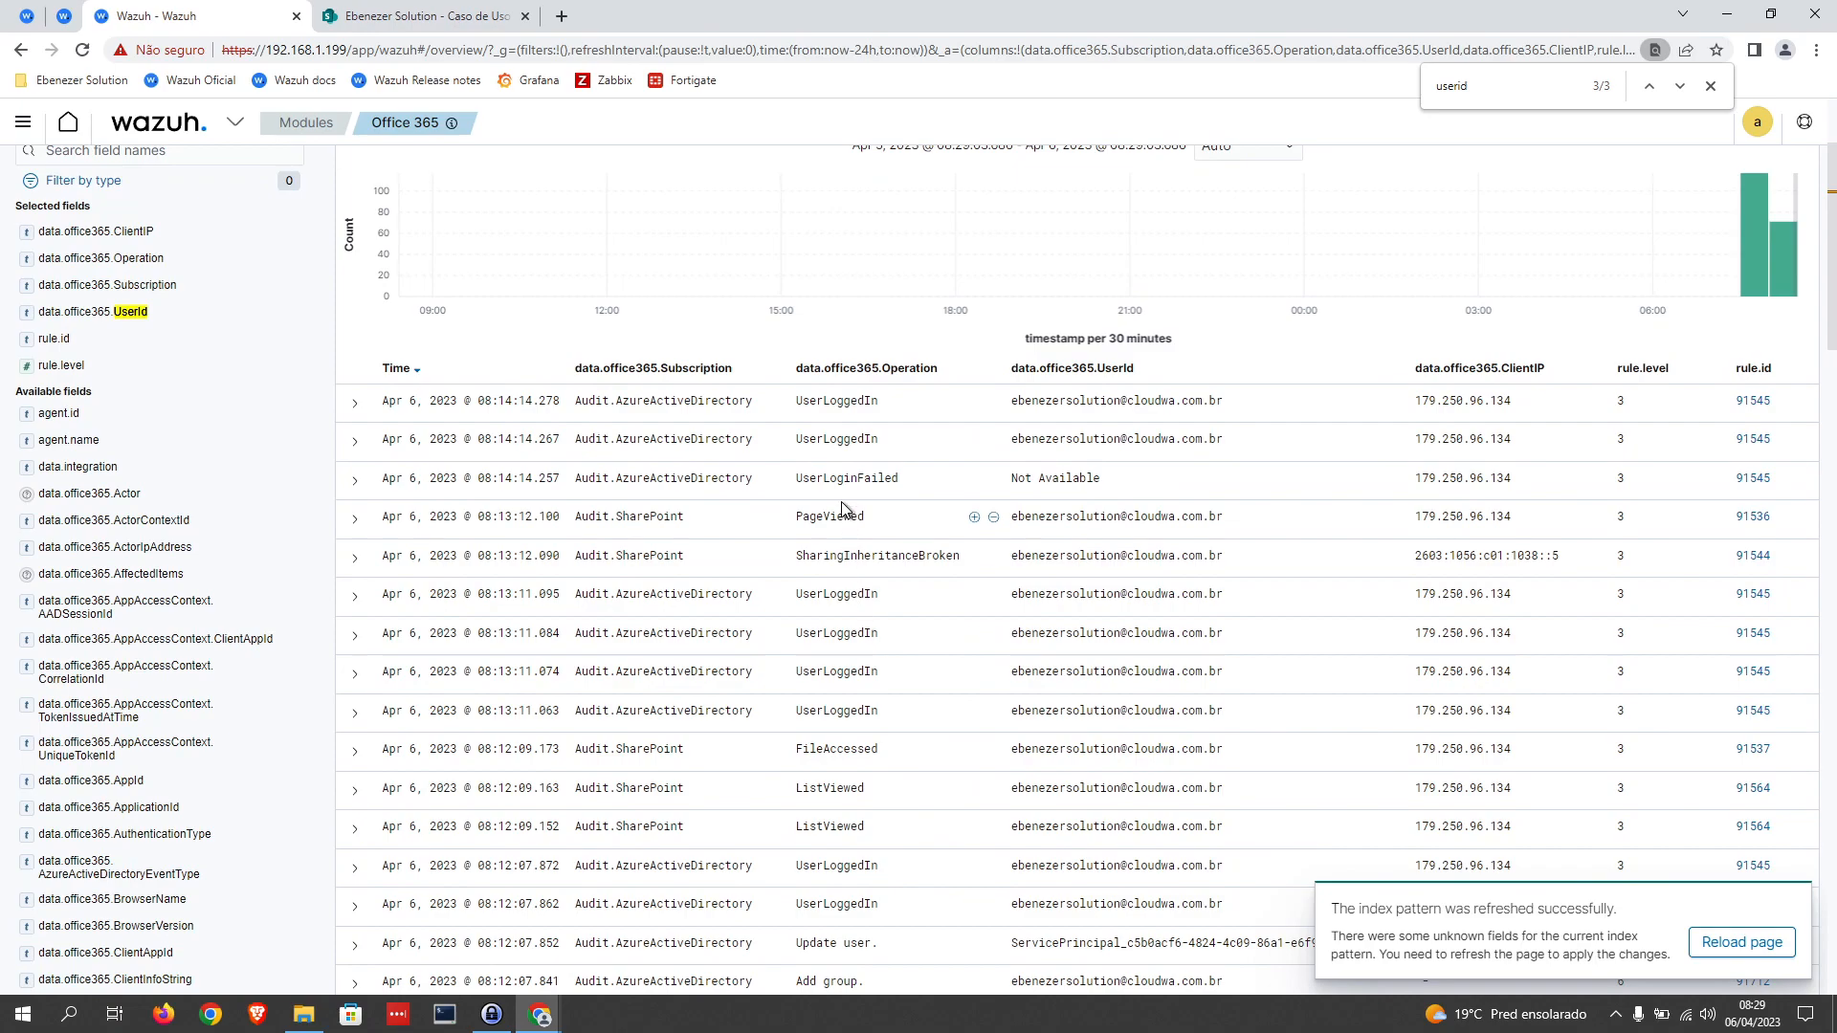
pyautogui.scroll(-1, 880, 536)
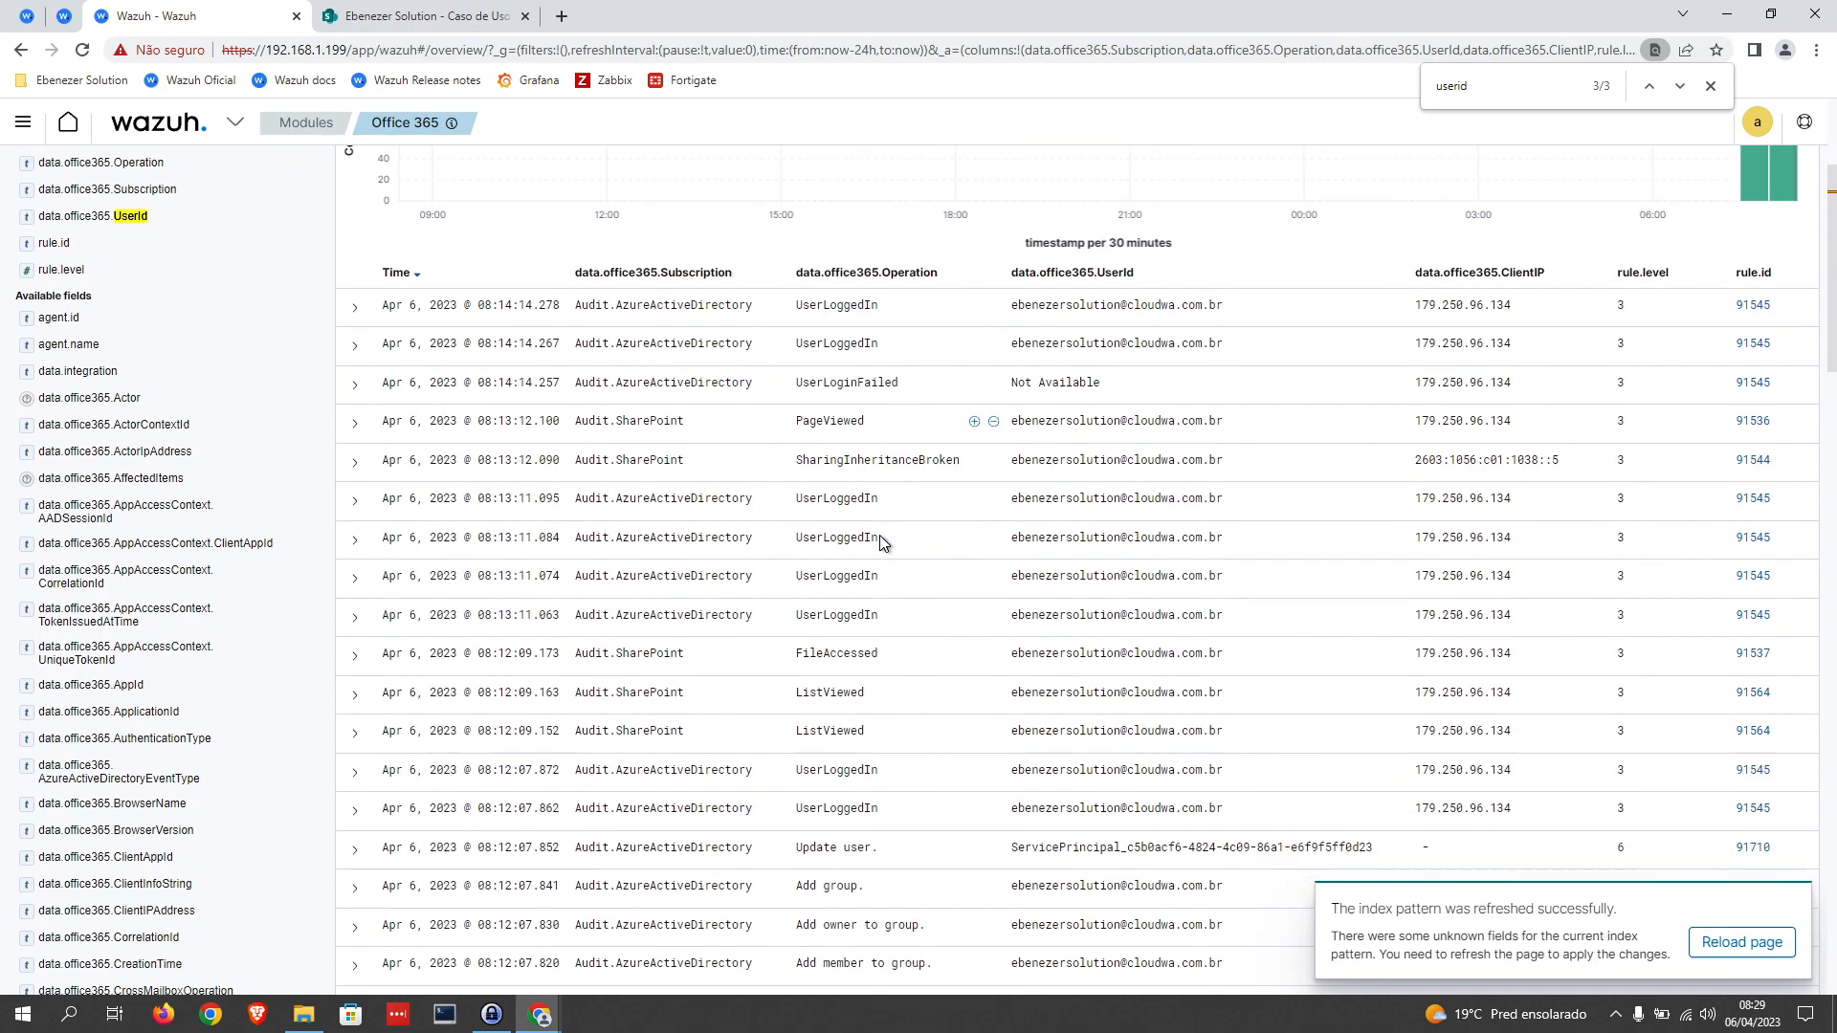
pyautogui.scroll(3, 880, 536)
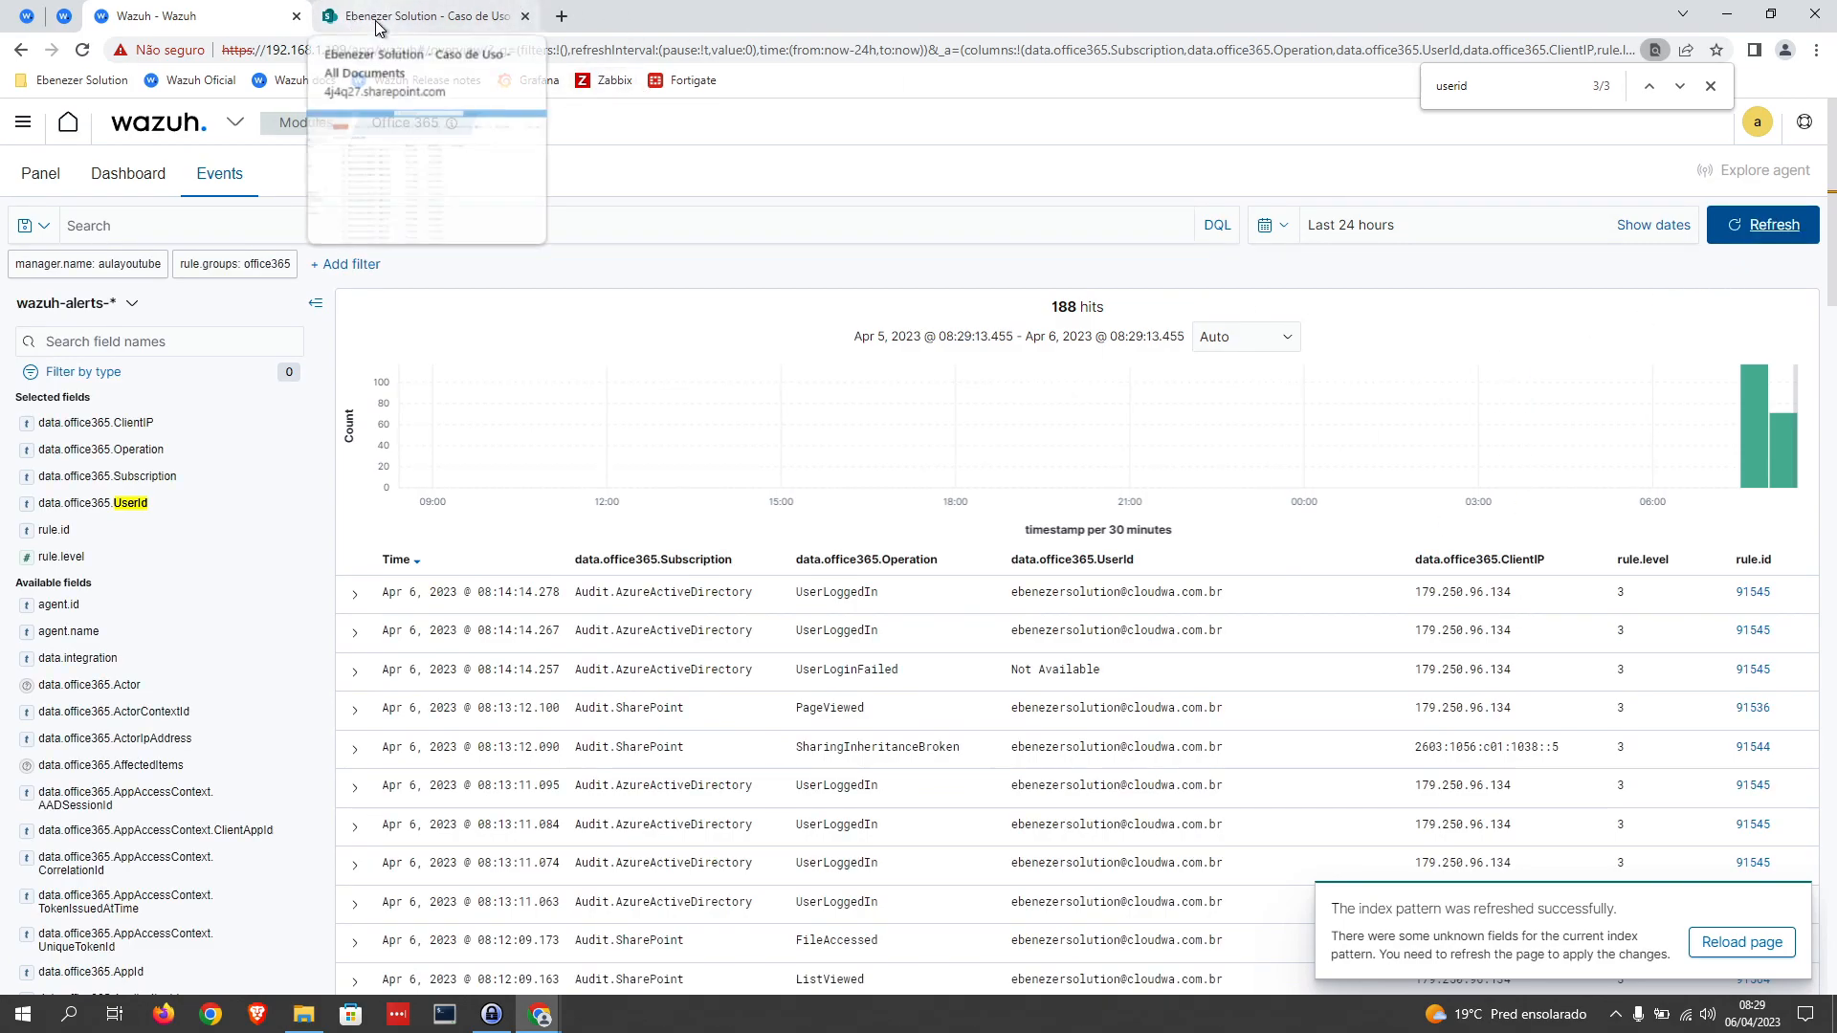
# Step: Extend the unfinished tag on line 28 of local_rules.xml to <field name="", with the name value empty
pyautogui.click(26, 18)
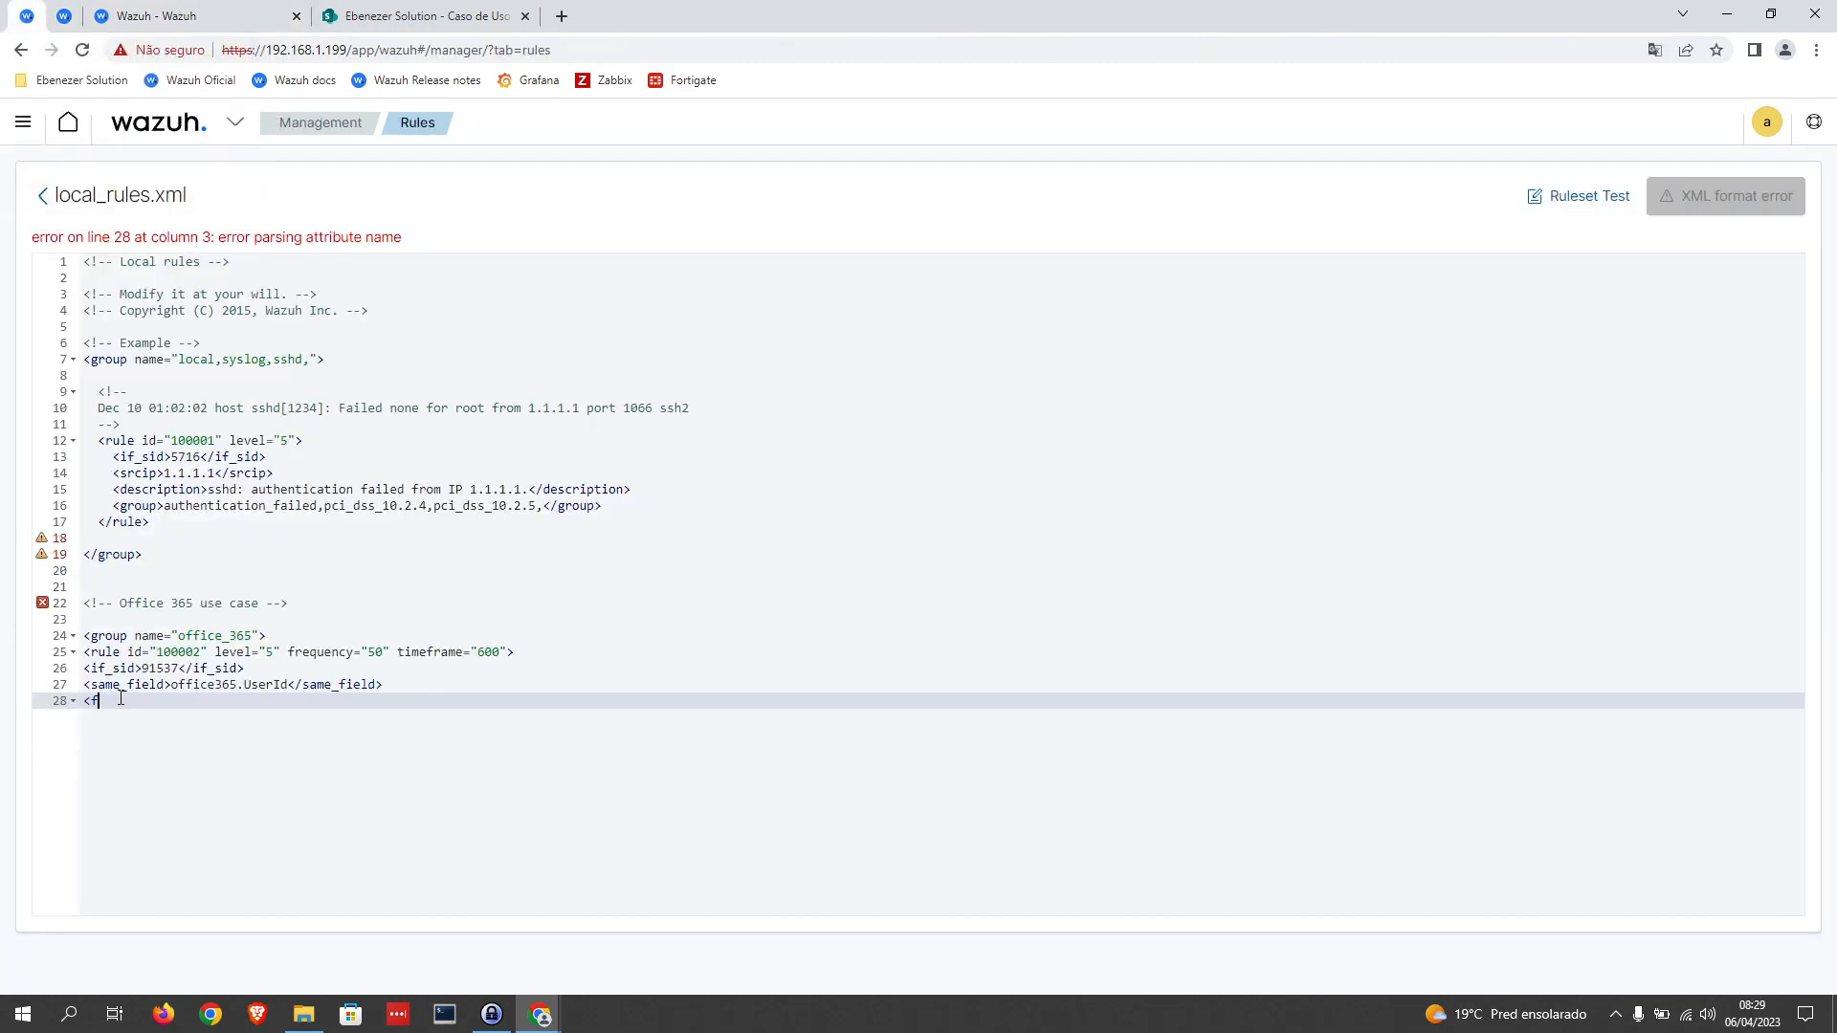
pyautogui.write('ile')
pyautogui.press('BackSpace')
pyautogui.write('eld name')
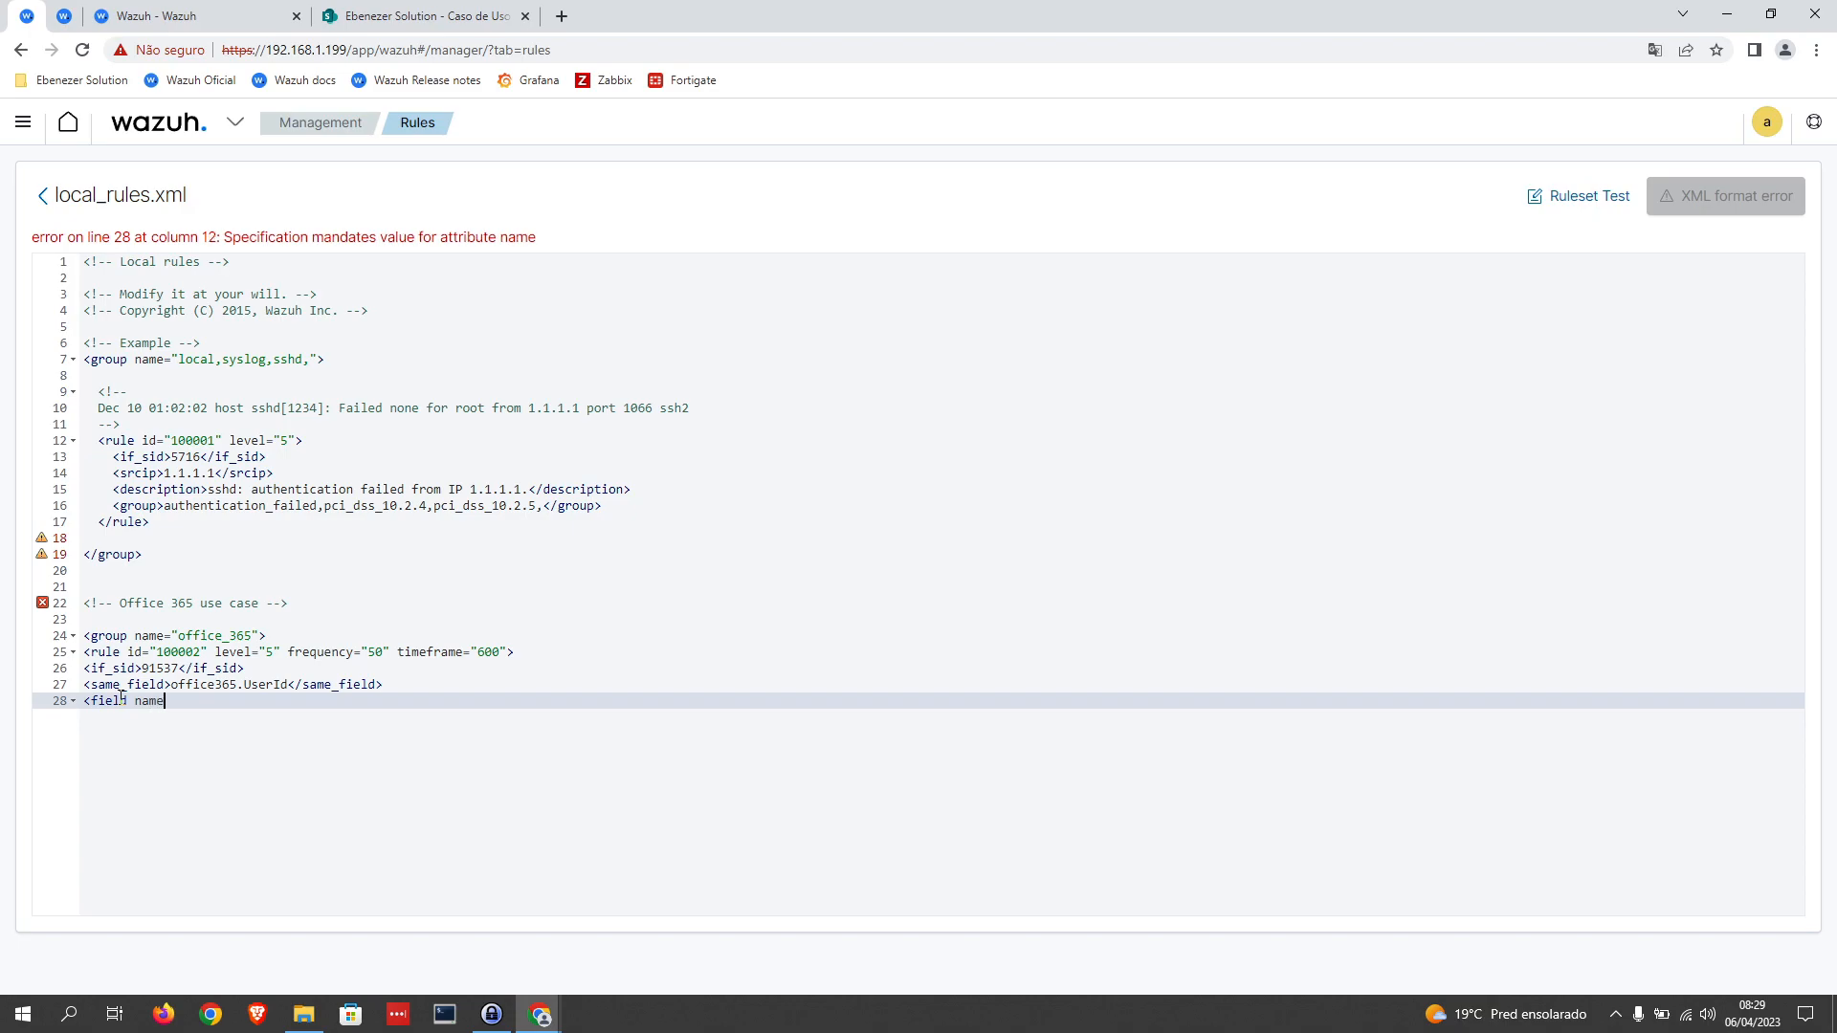
pyautogui.write('=""')
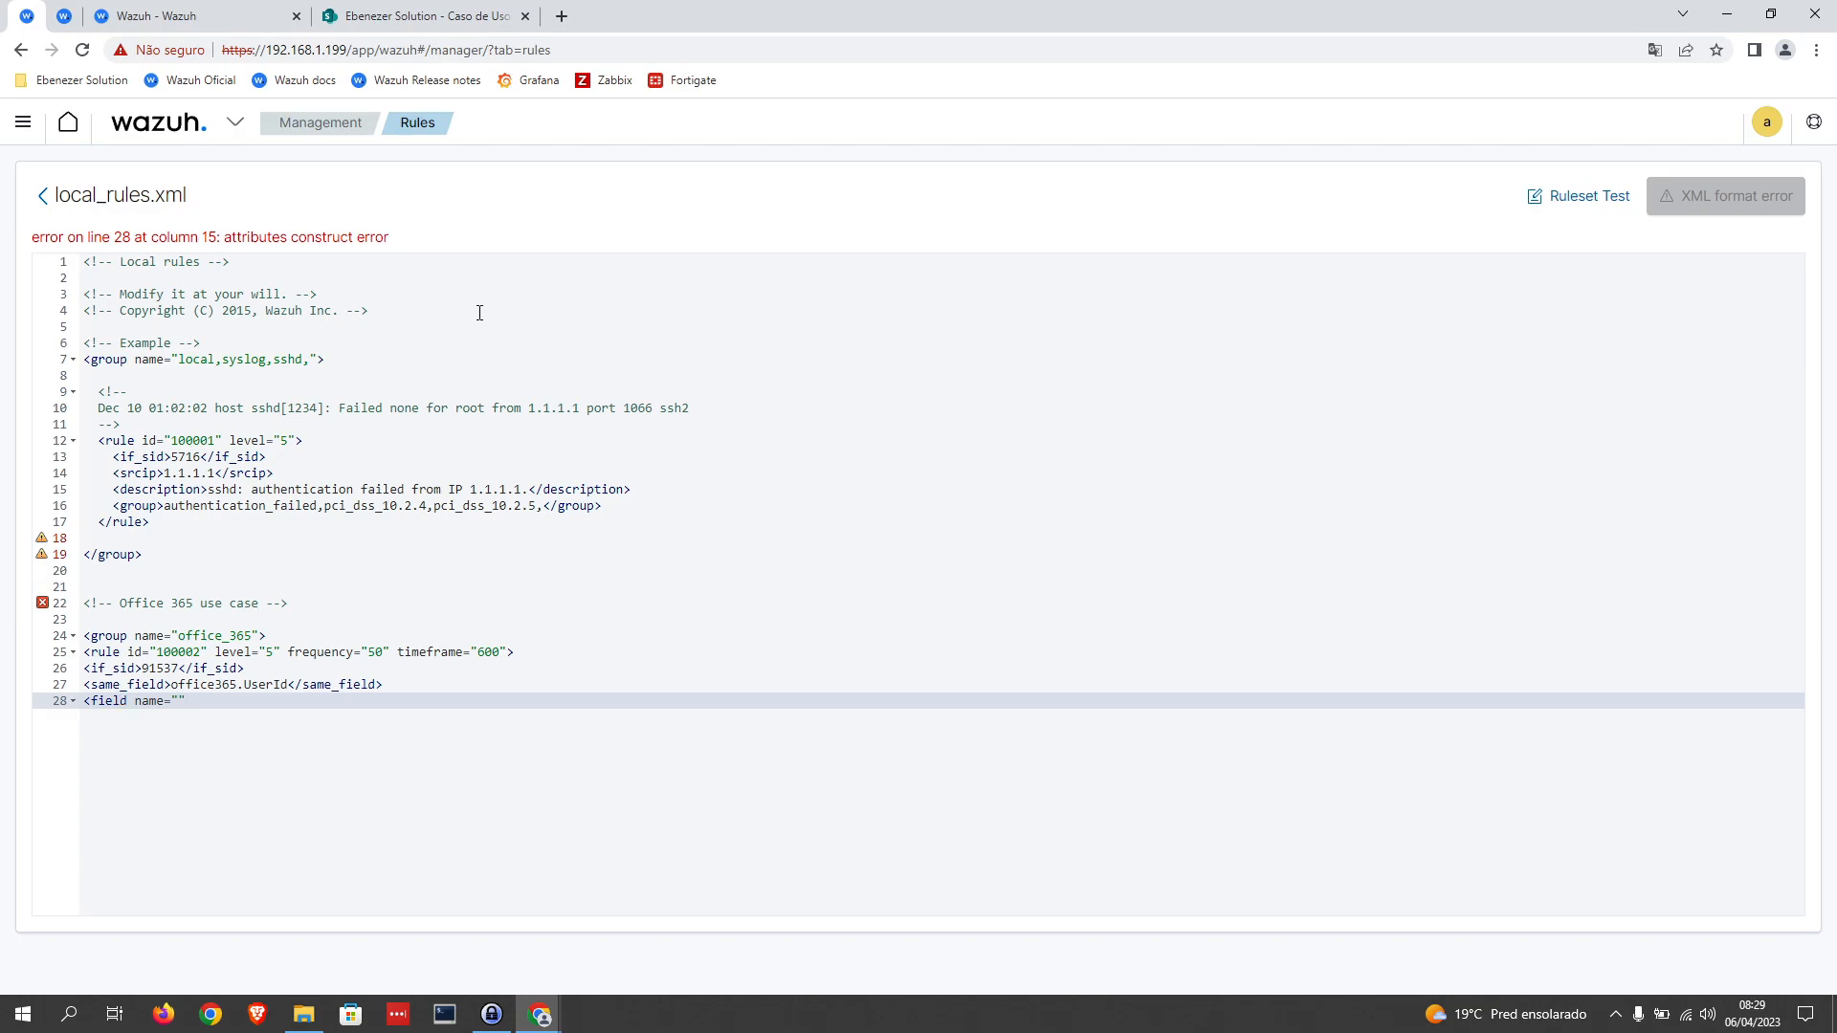
# Step: Copy office365.Operation from the events table's Operation column header and insert it as the field tag's name value in local_rules.xml
pyautogui.click(184, 13)
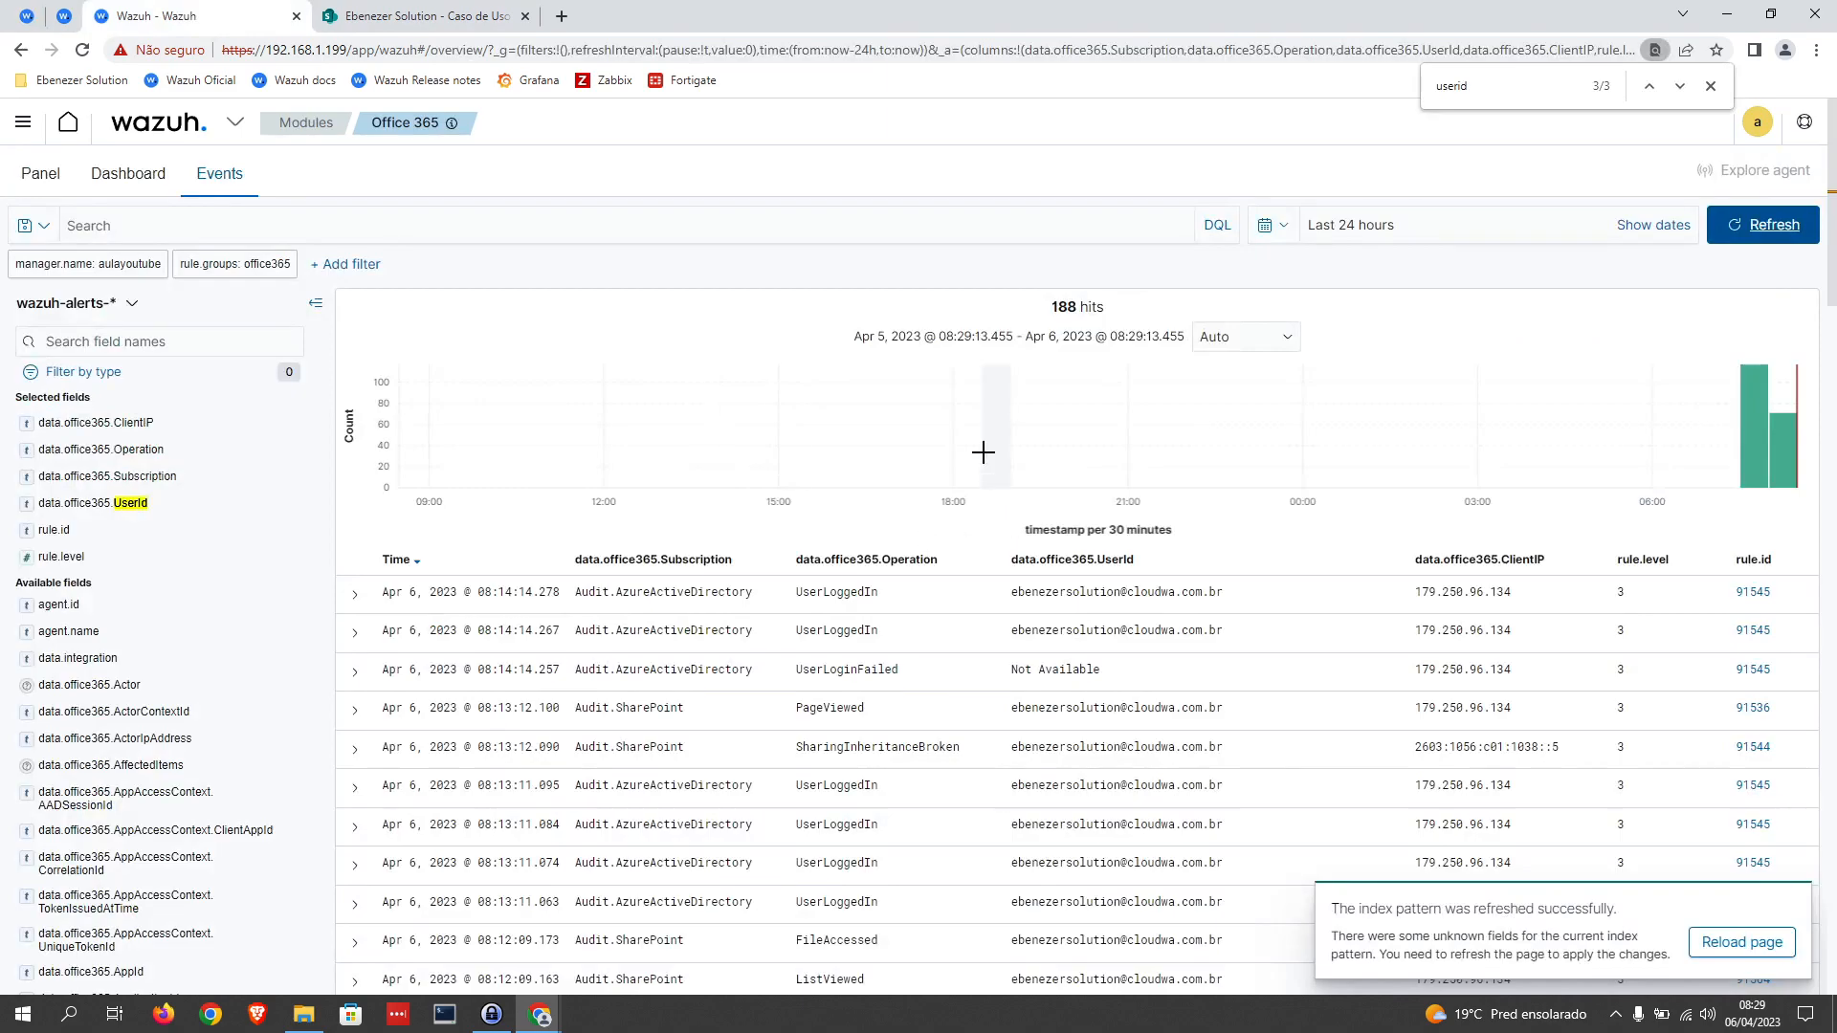
pyautogui.moveTo(796, 559); pyautogui.dragTo(938, 559)
pyautogui.moveTo(824, 559); pyautogui.dragTo(937, 560)
pyautogui.hotkey('ctrl', 'c')
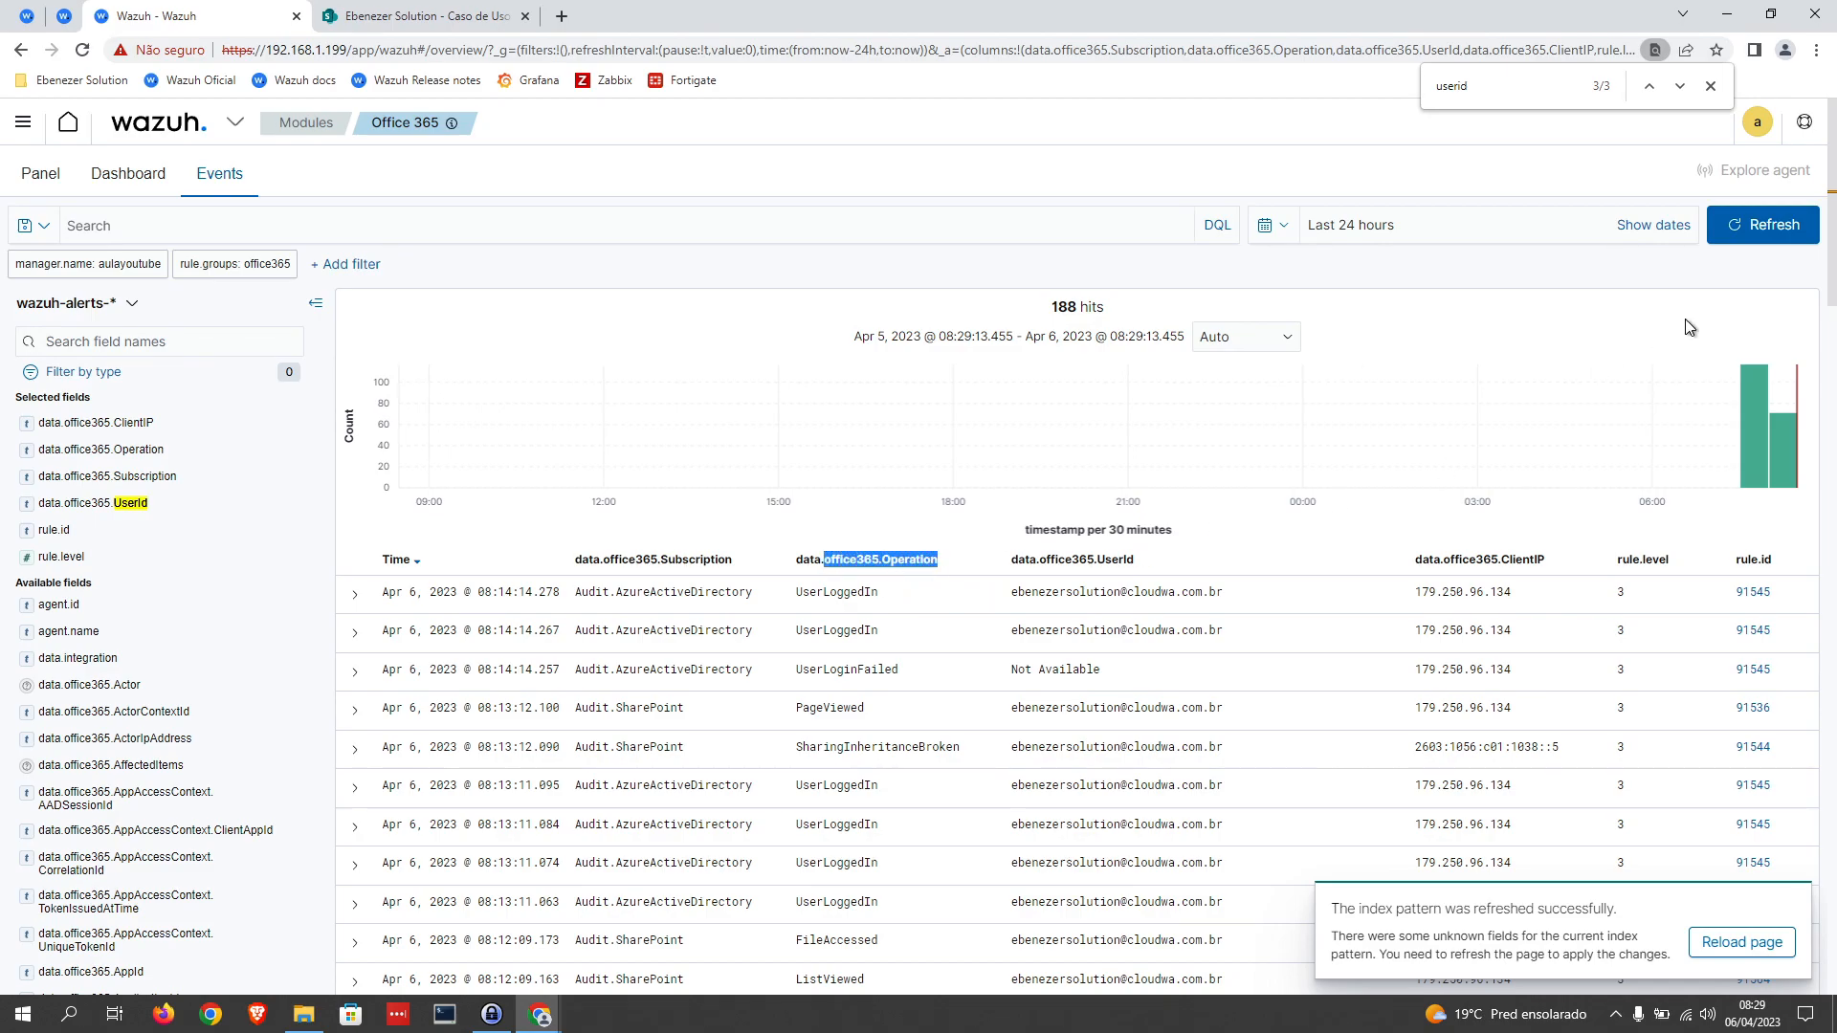
pyautogui.click(1769, 226)
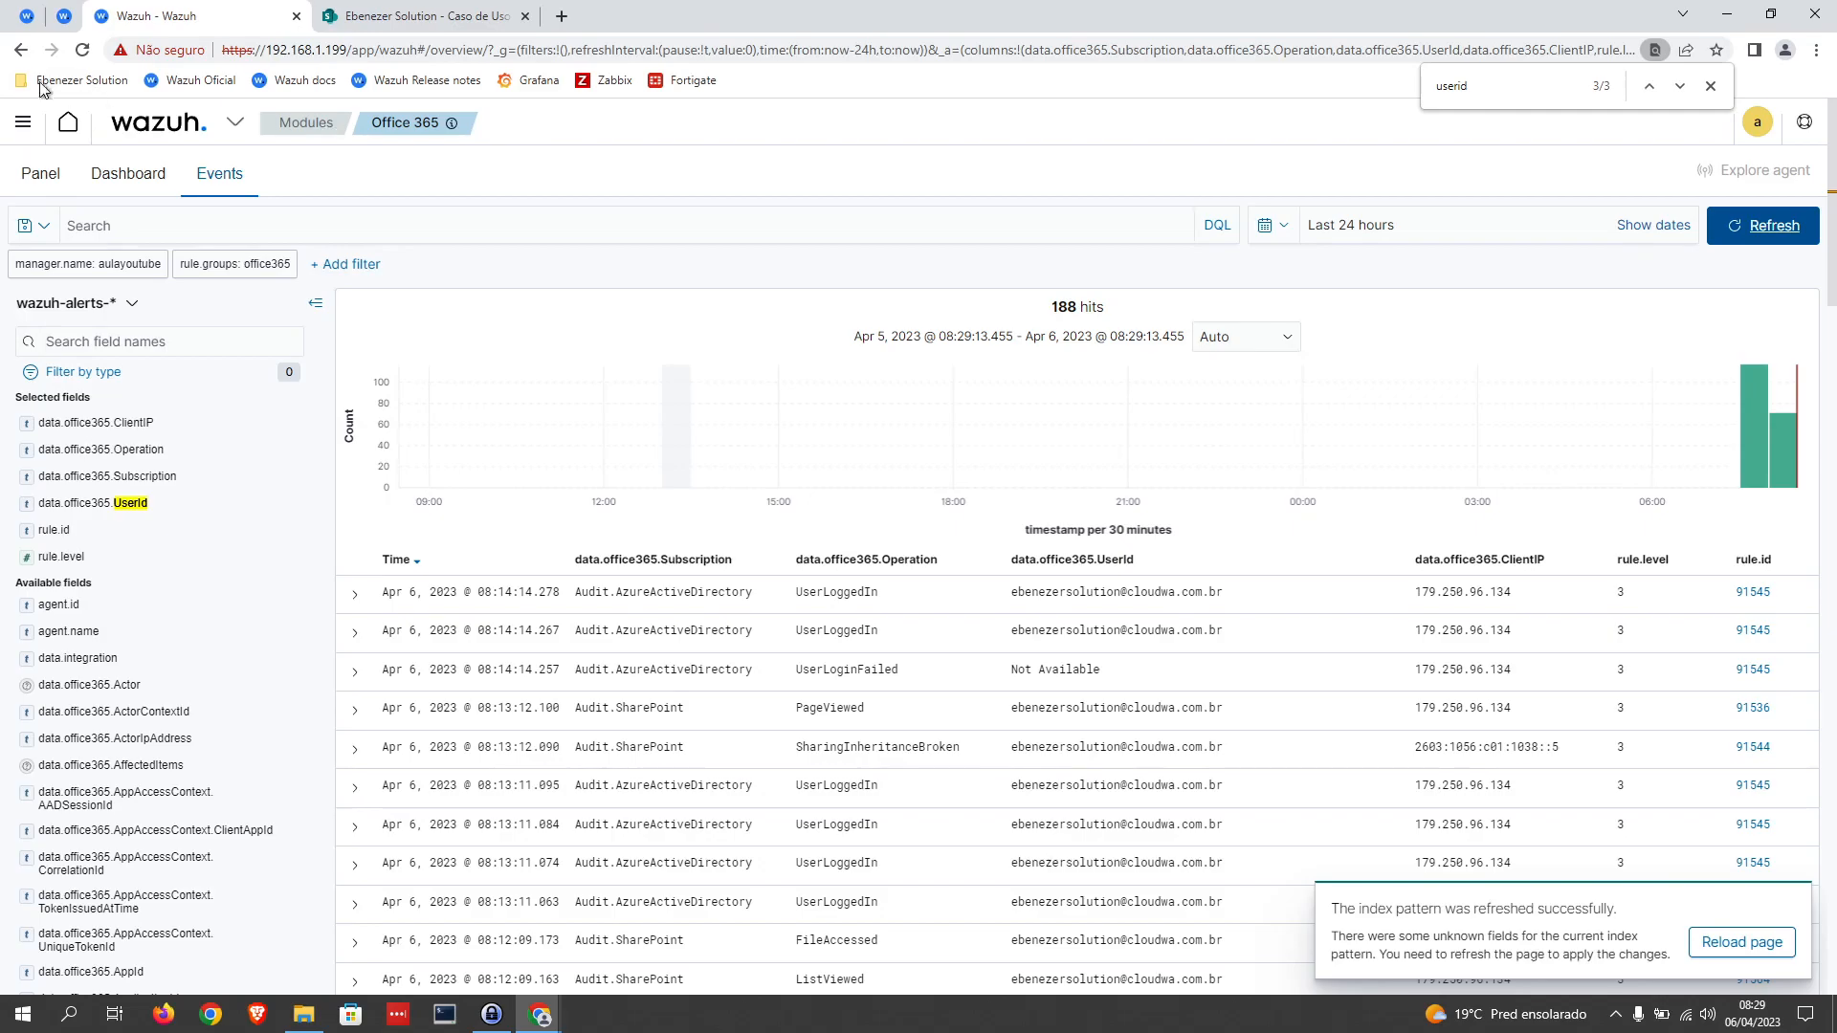
pyautogui.click(28, 19)
pyautogui.hotkey('ctrl', 'v')
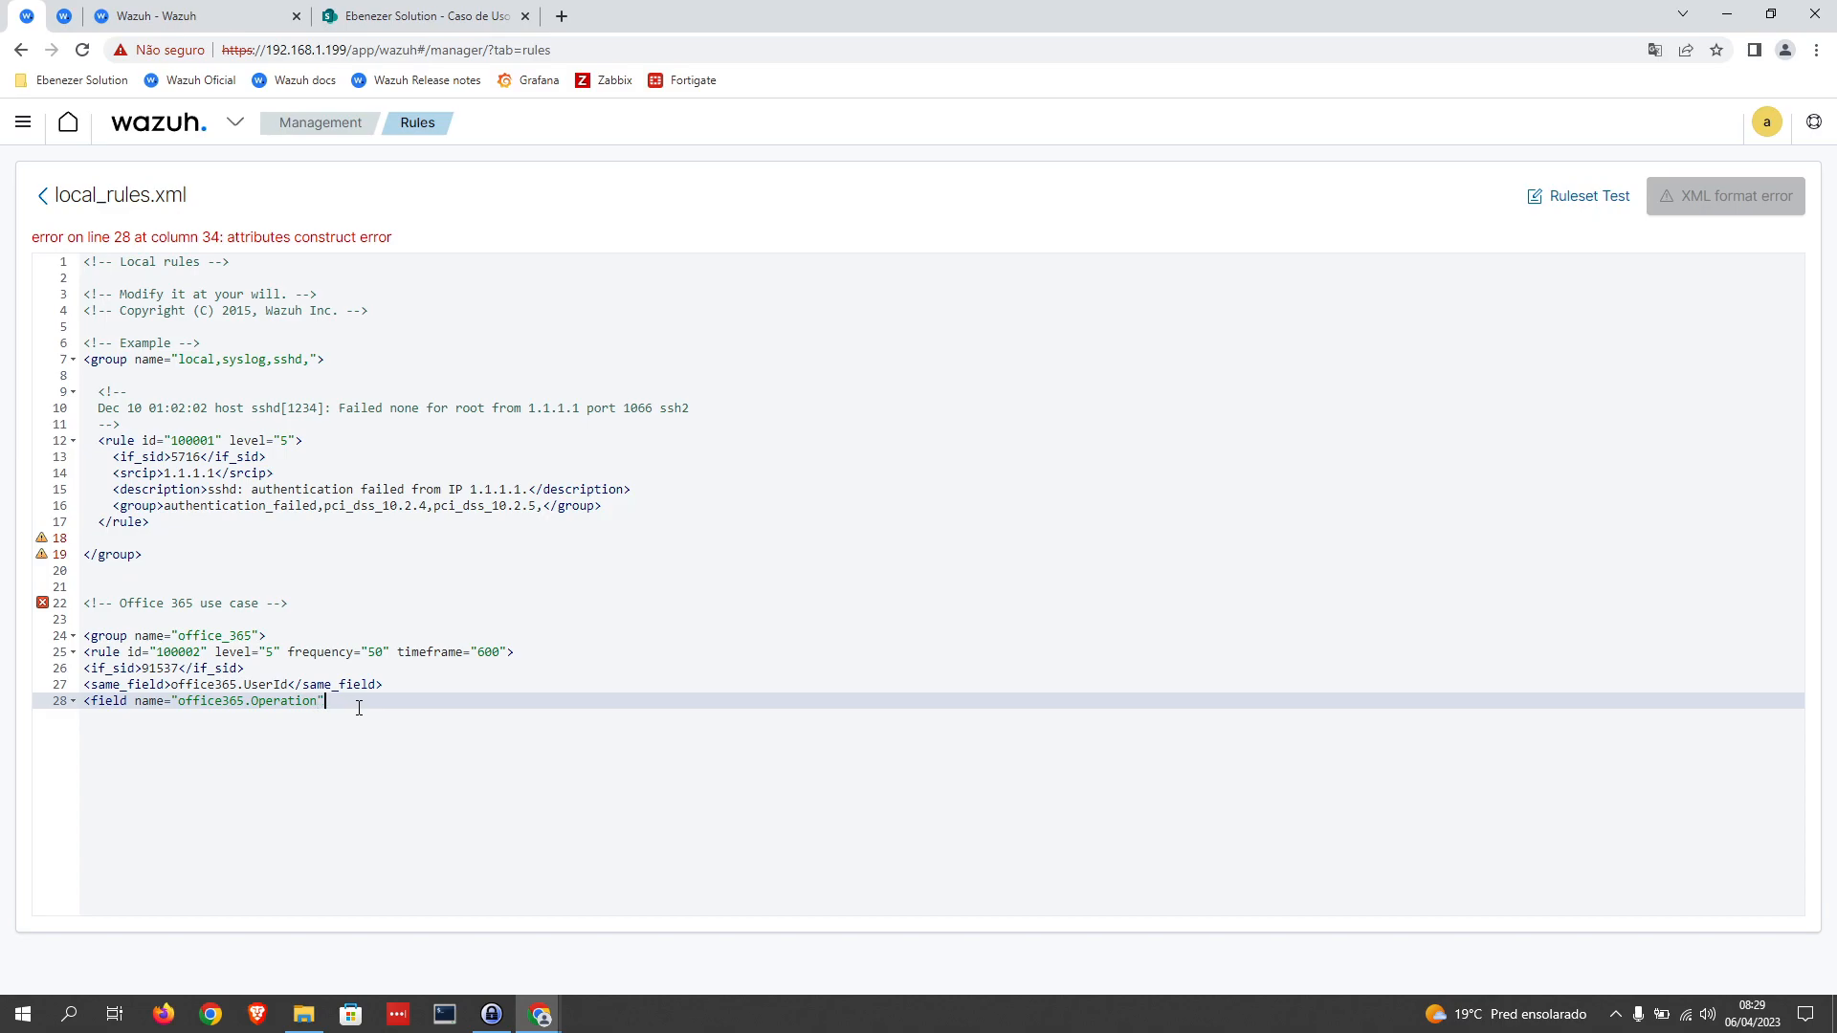
# Step: Add type="osregex" to the field tag, close the opening tag, and enter the anchors ^$ as its pattern
pyautogui.write('type')
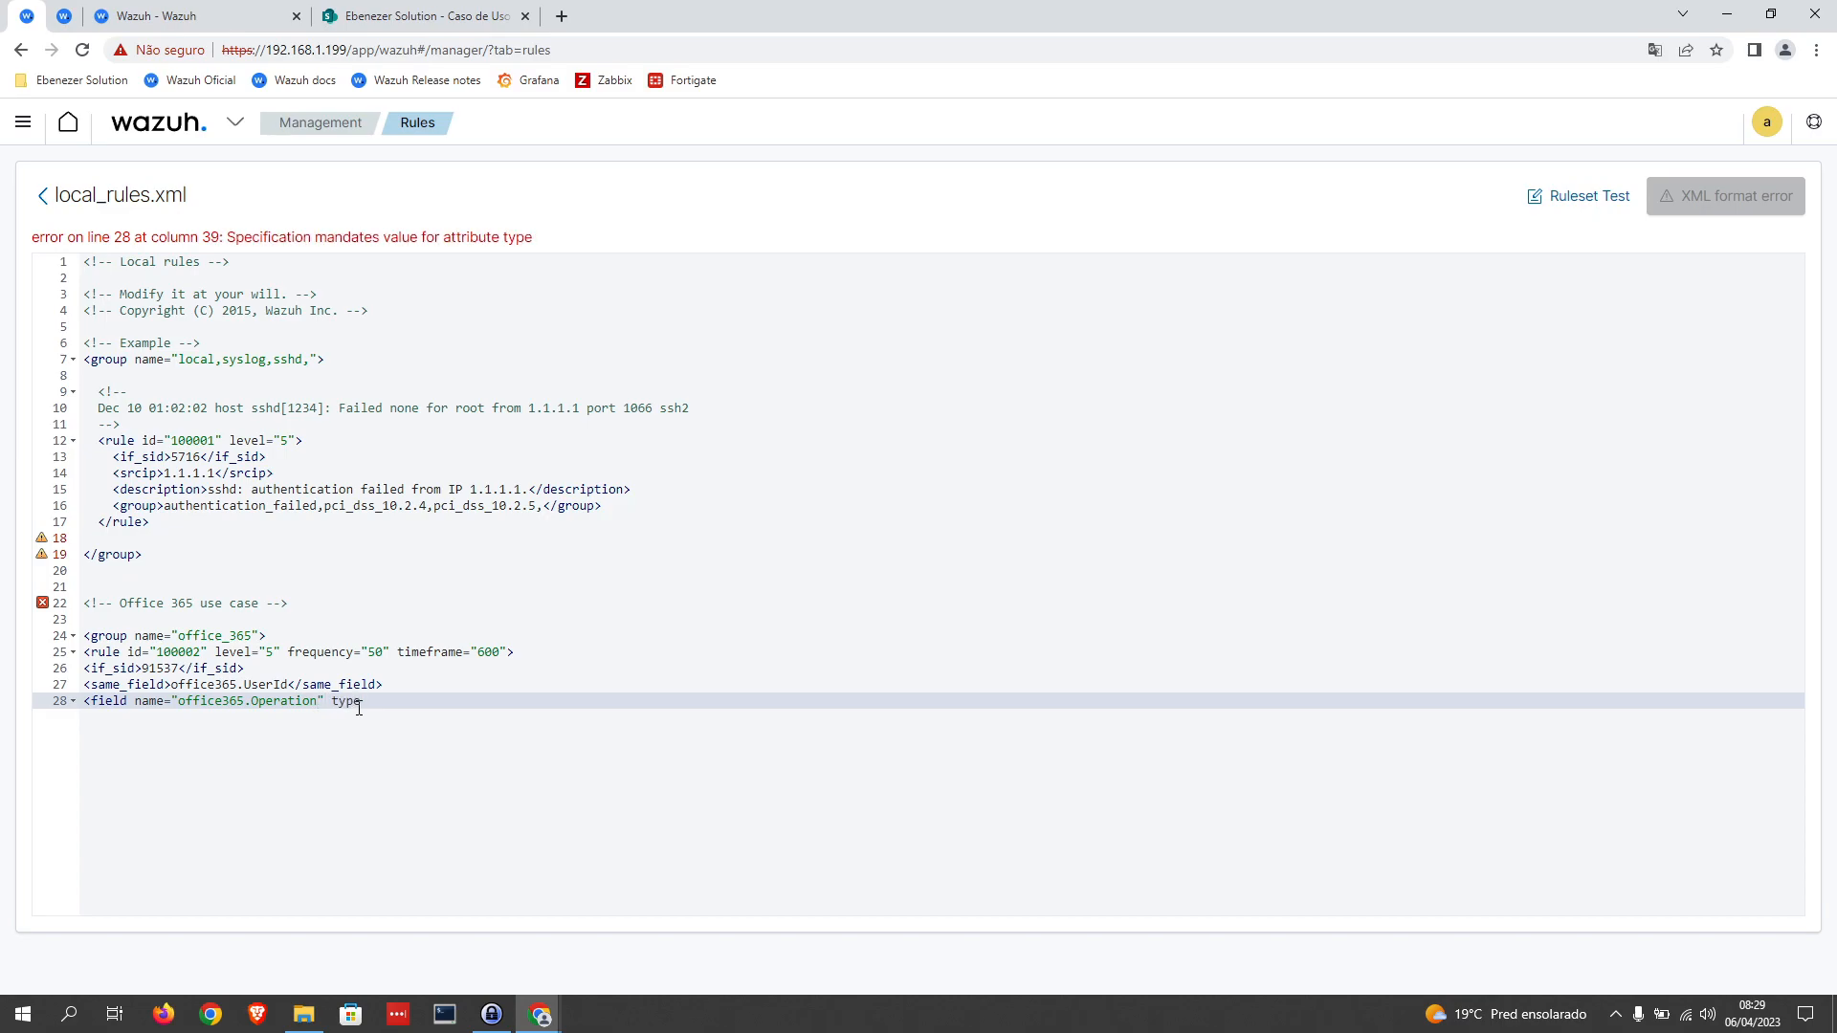
pyautogui.write('="')
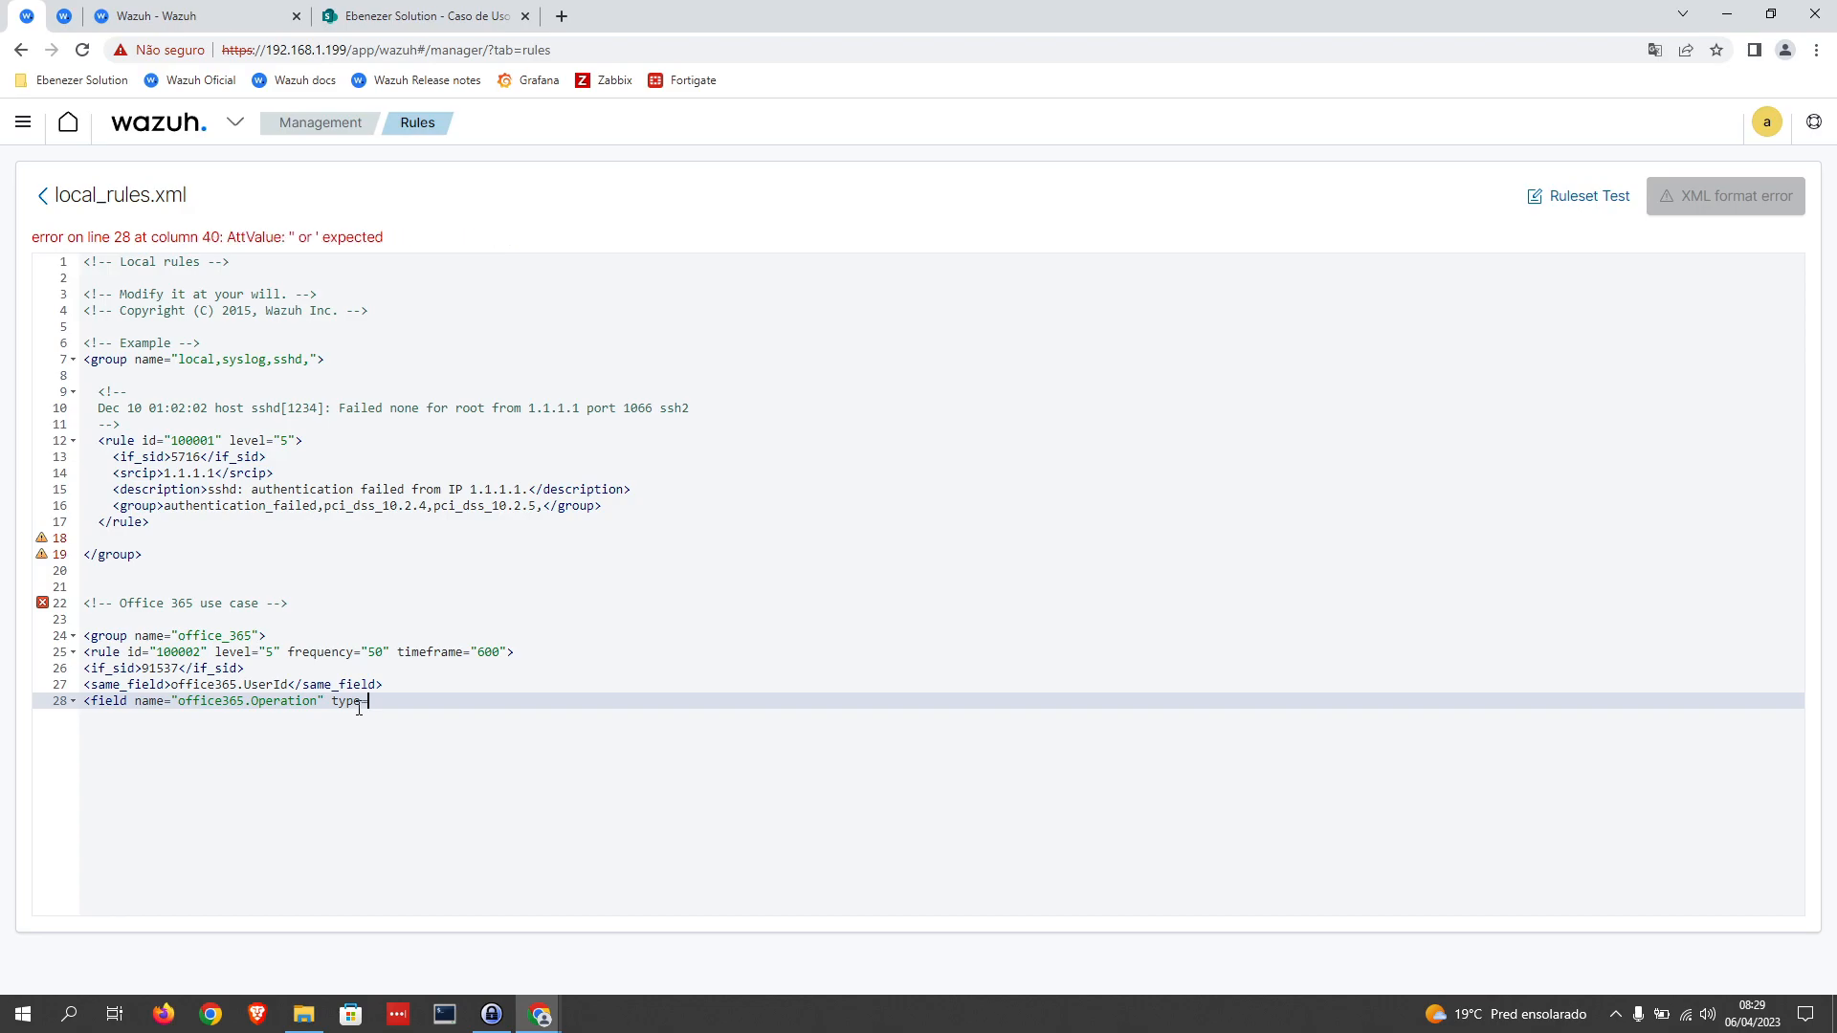
pyautogui.write('os')
pyautogui.write('regex"')
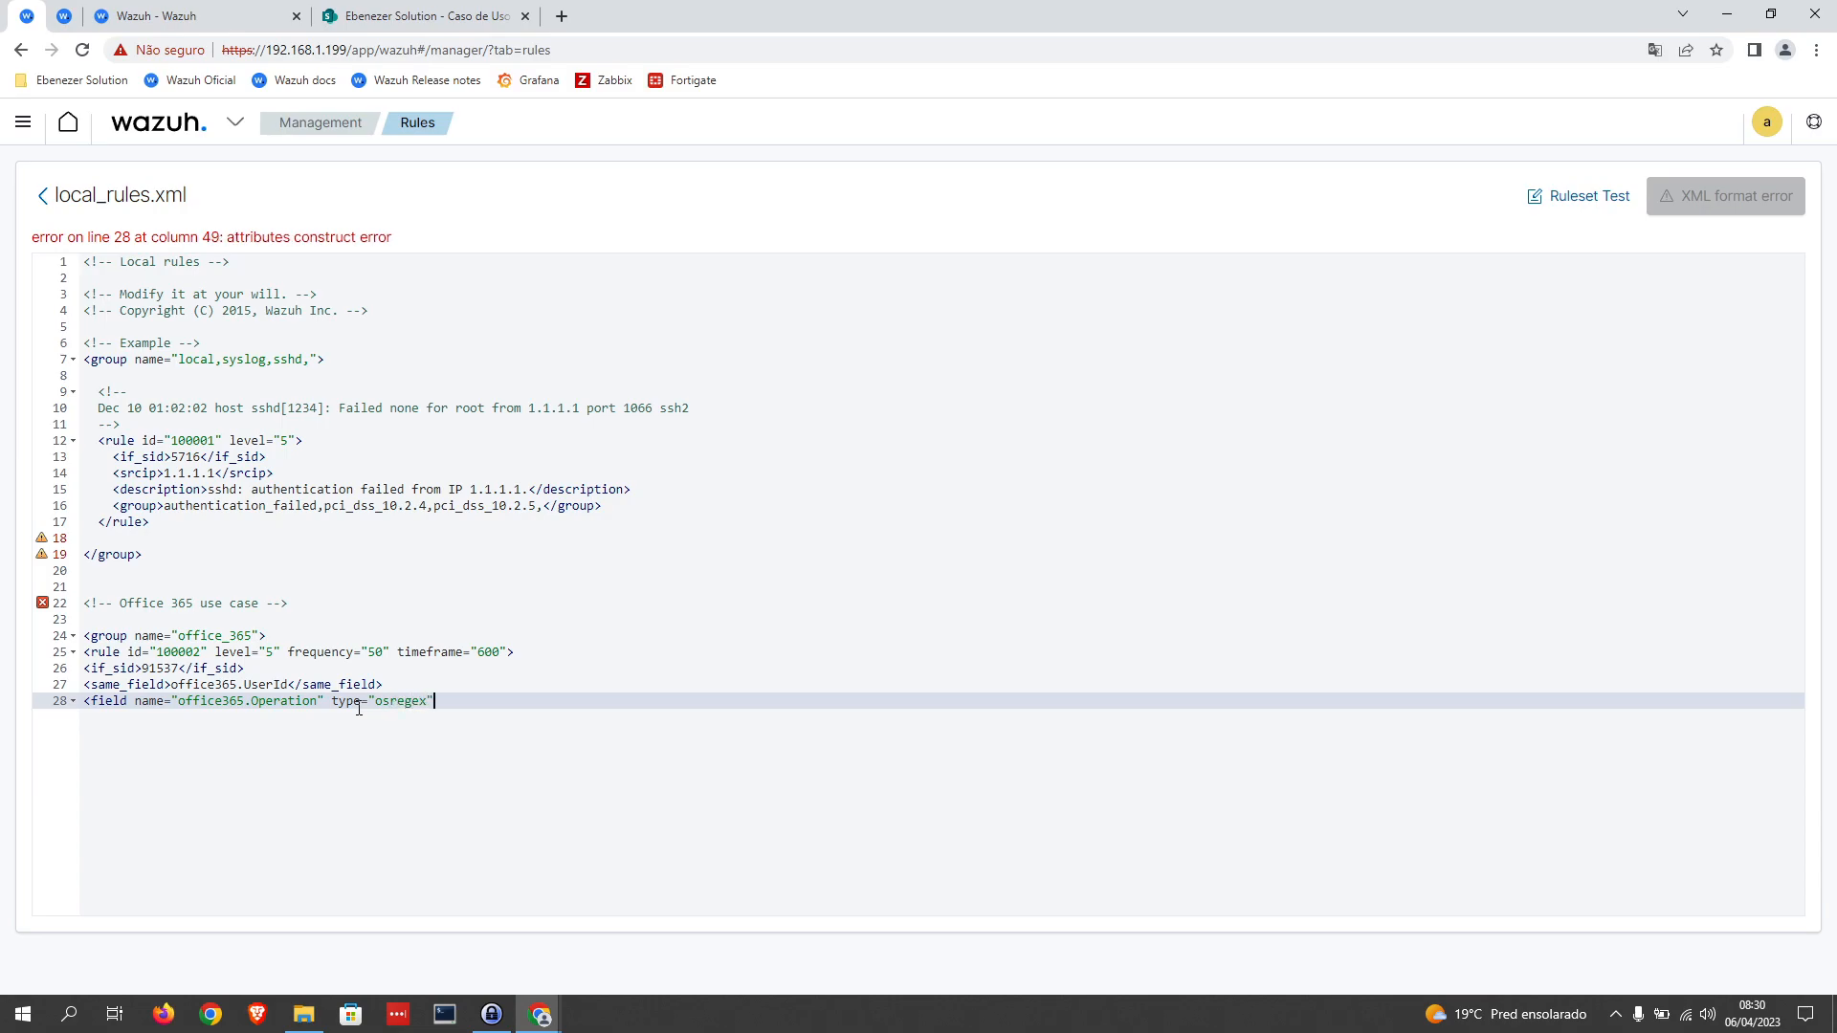
pyautogui.write('>')
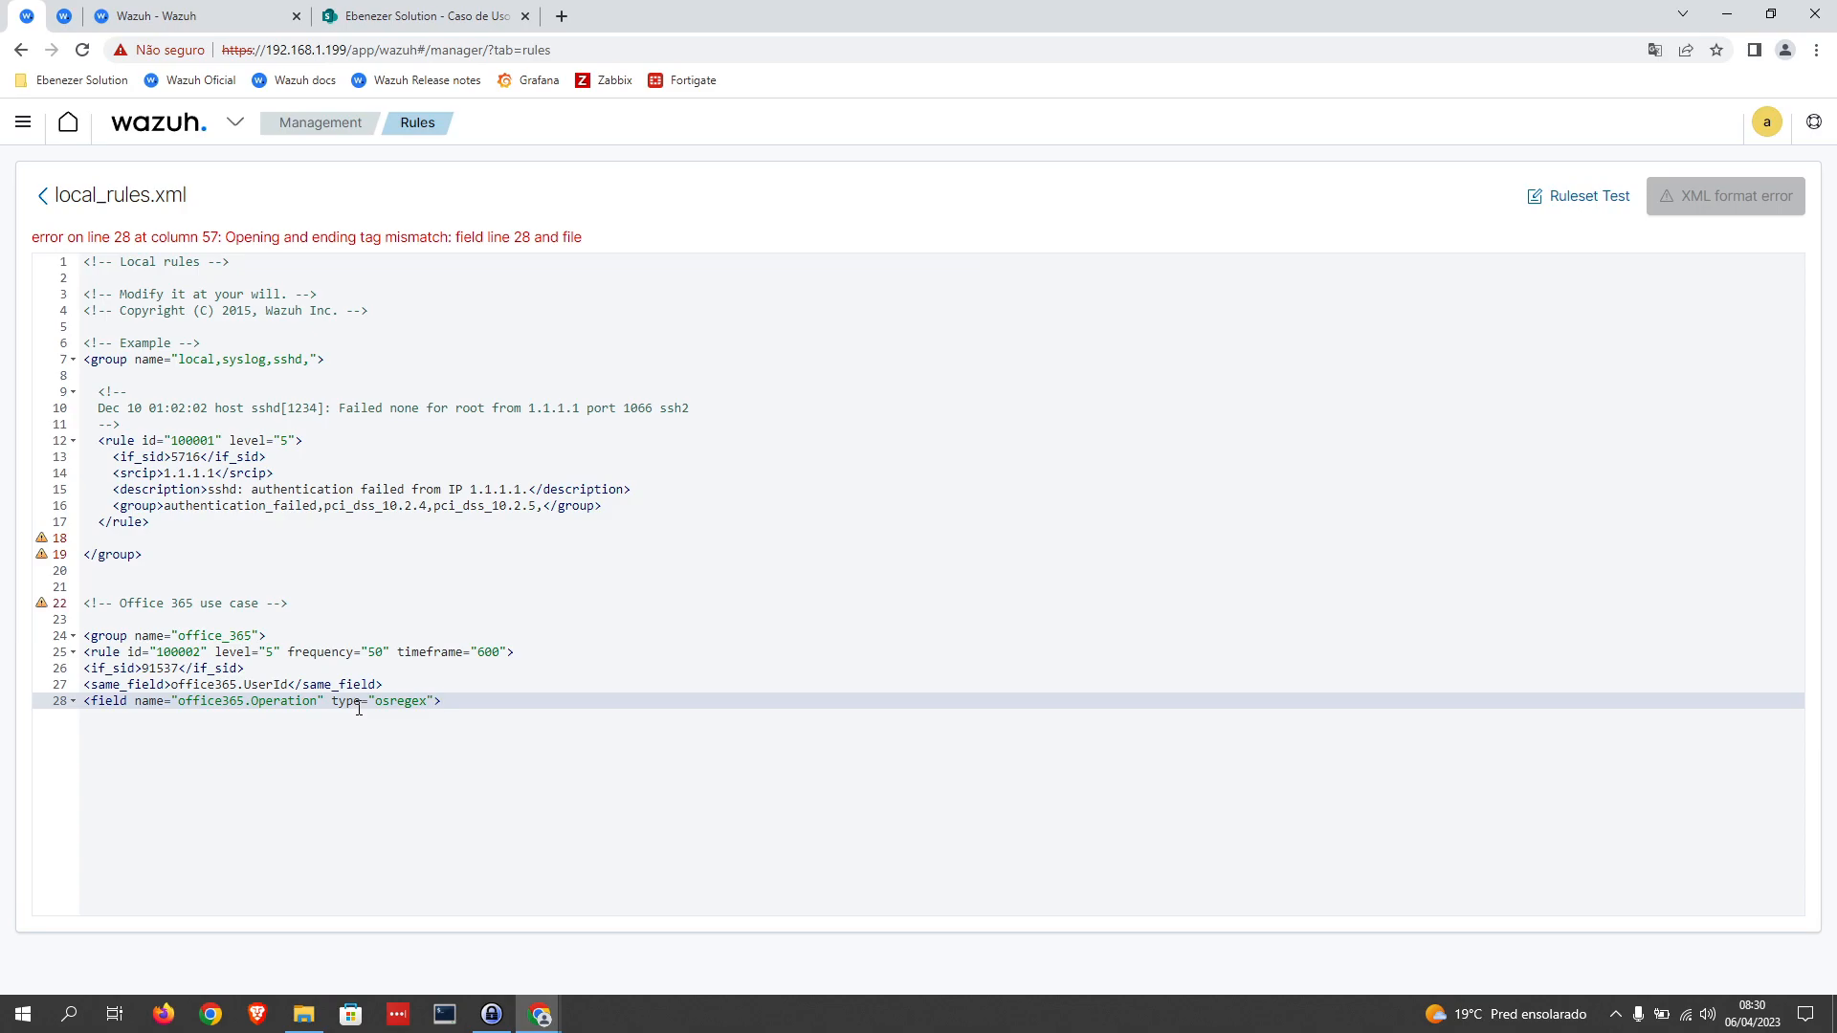
pyautogui.write('^^')
pyautogui.press('BackSpace')
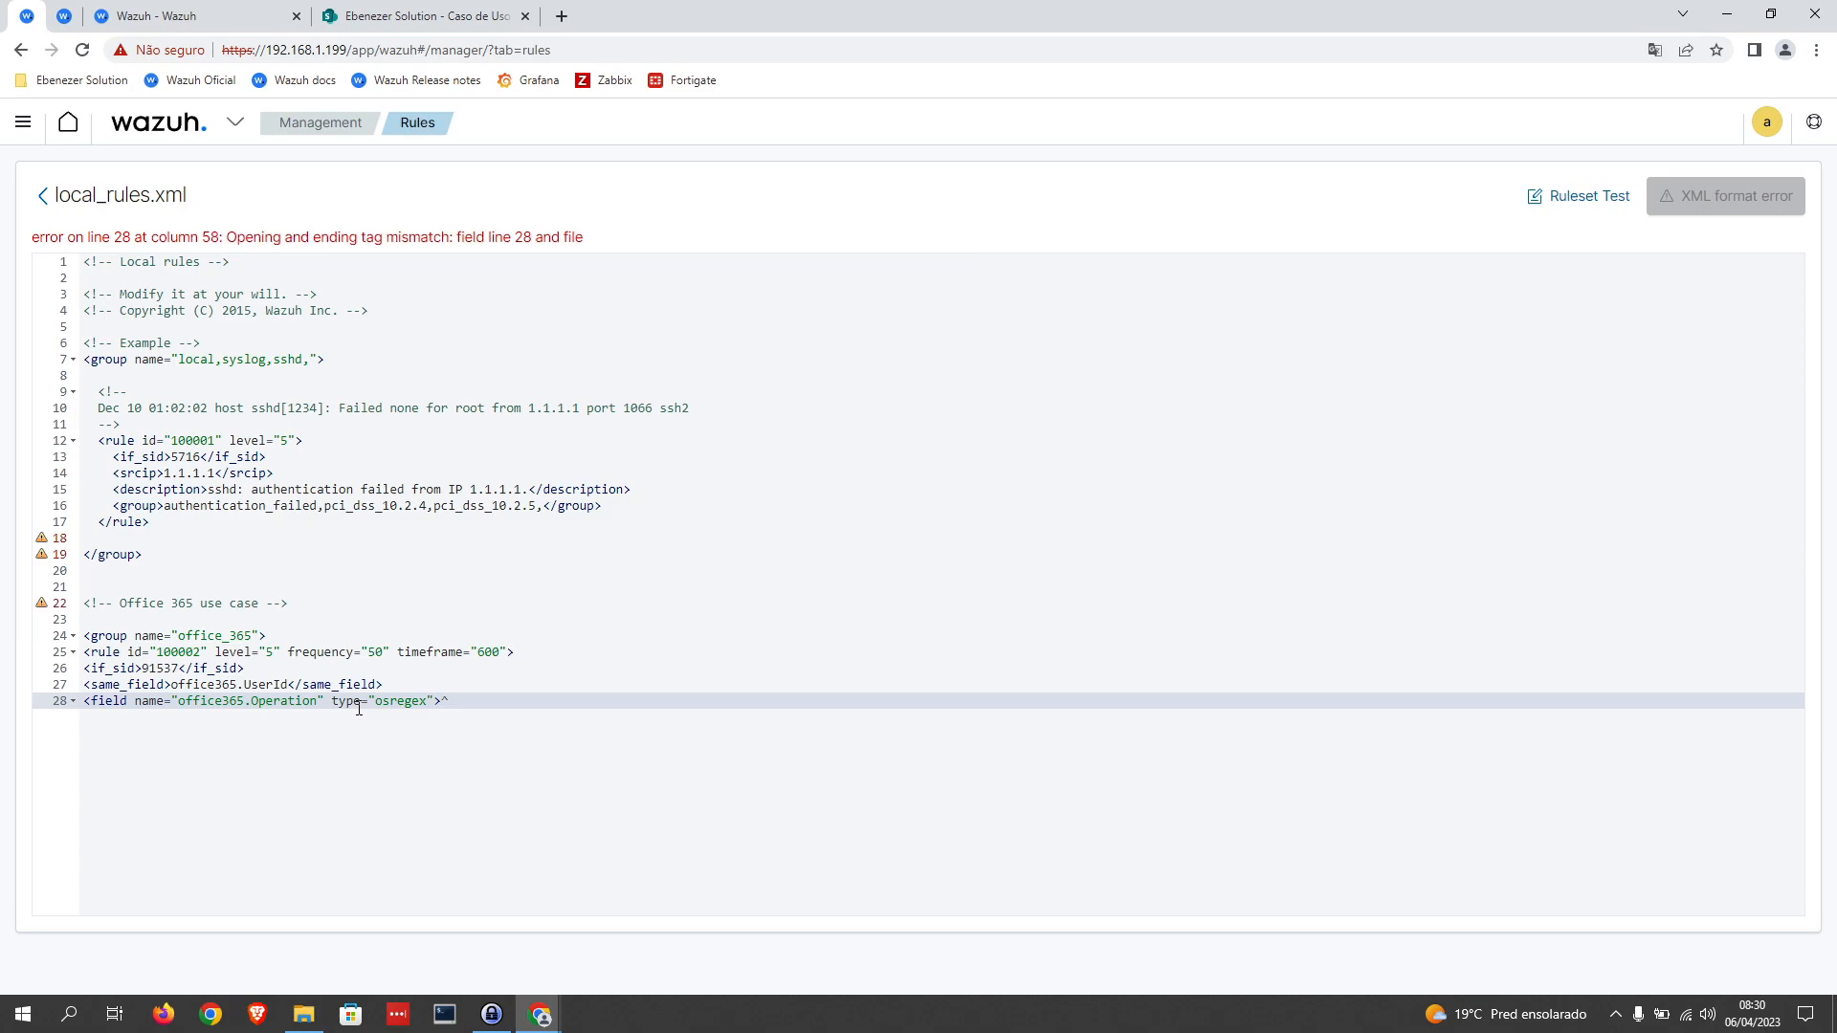
pyautogui.write('$')
# Step: Check the operation names in the Office 365 events and enter FileRecycled between the field's ^ and $ anchors in rule 100002
pyautogui.click(196, 17)
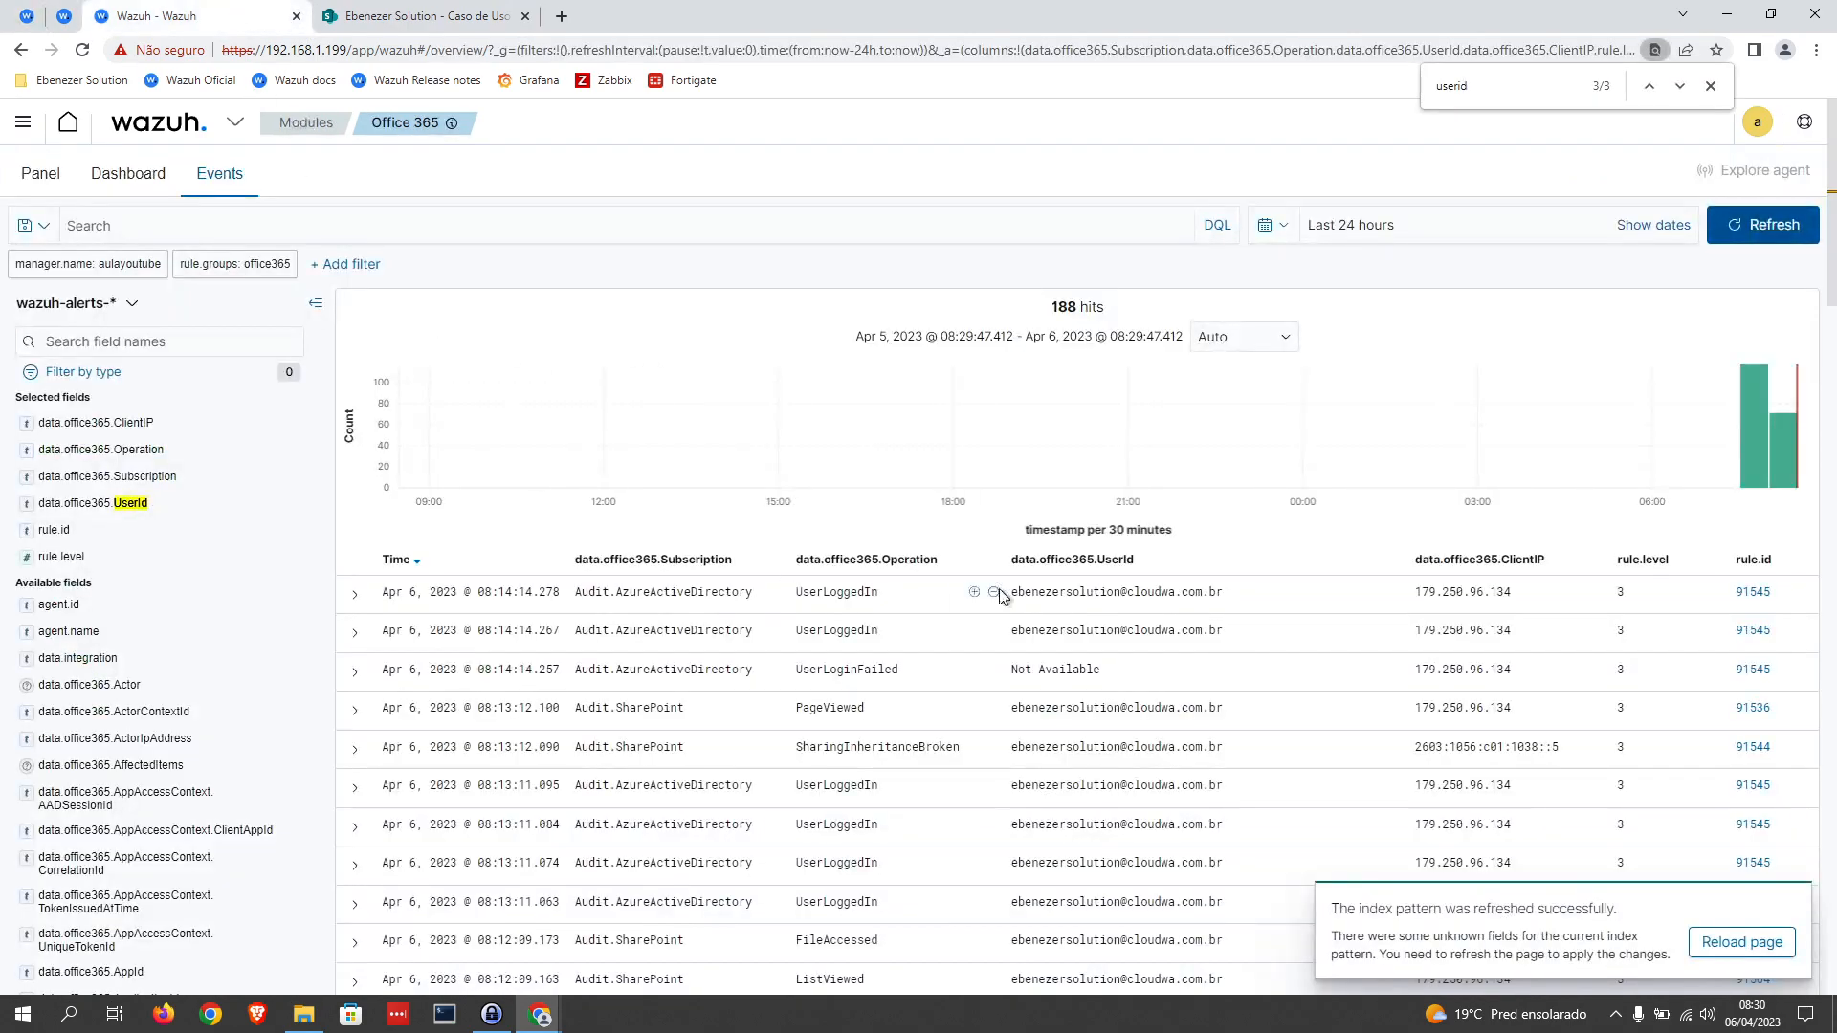
pyautogui.doubleClick(837, 592)
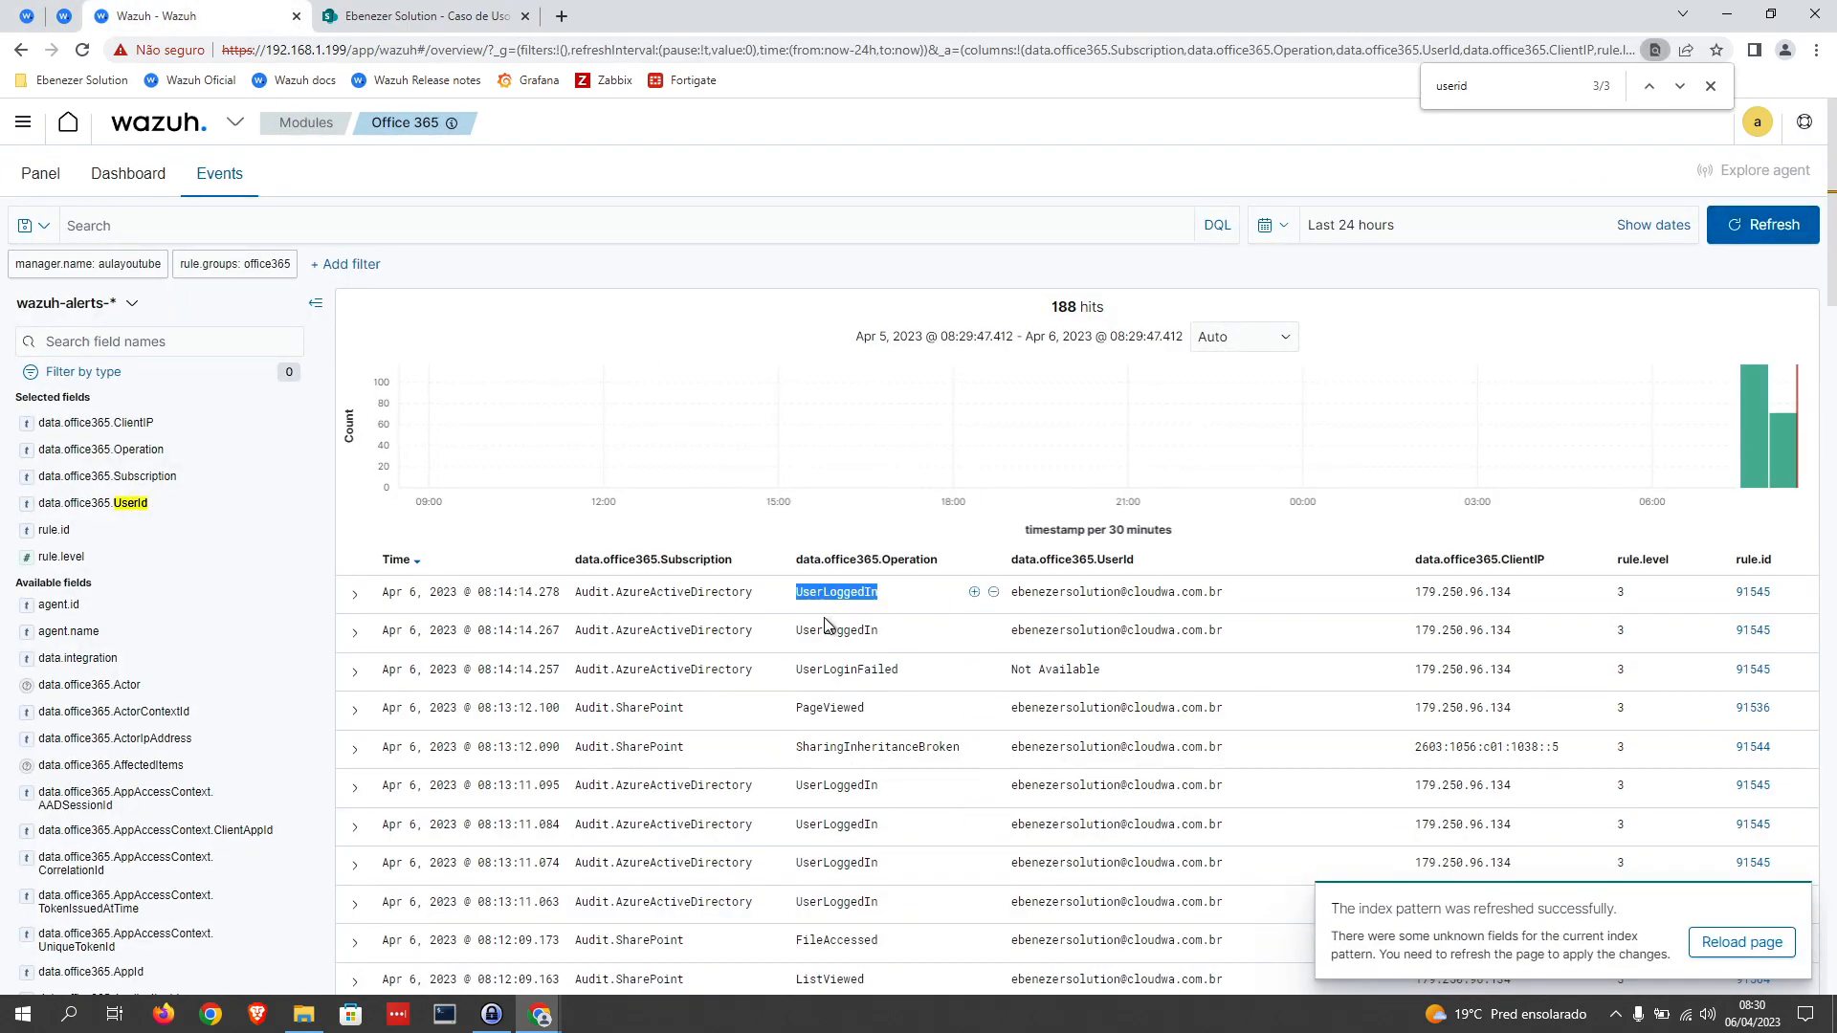
pyautogui.scroll(-4, 856, 804)
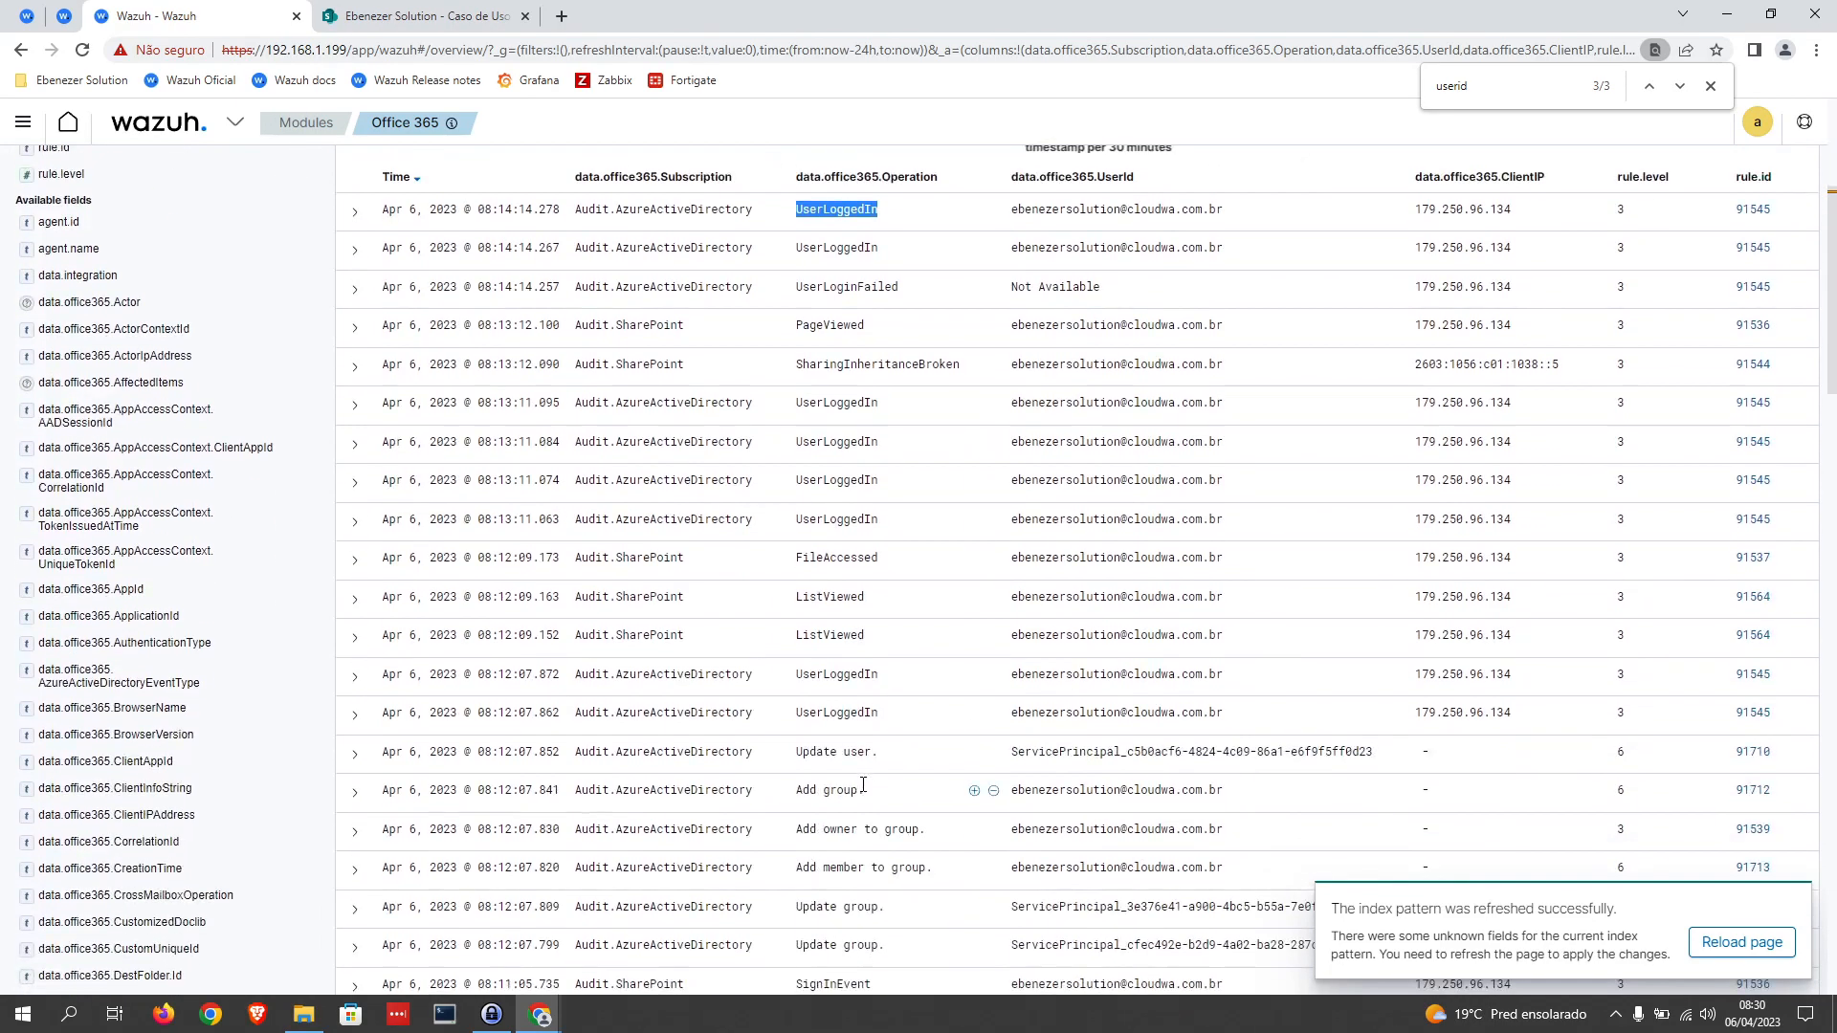
pyautogui.scroll(-2, 864, 782)
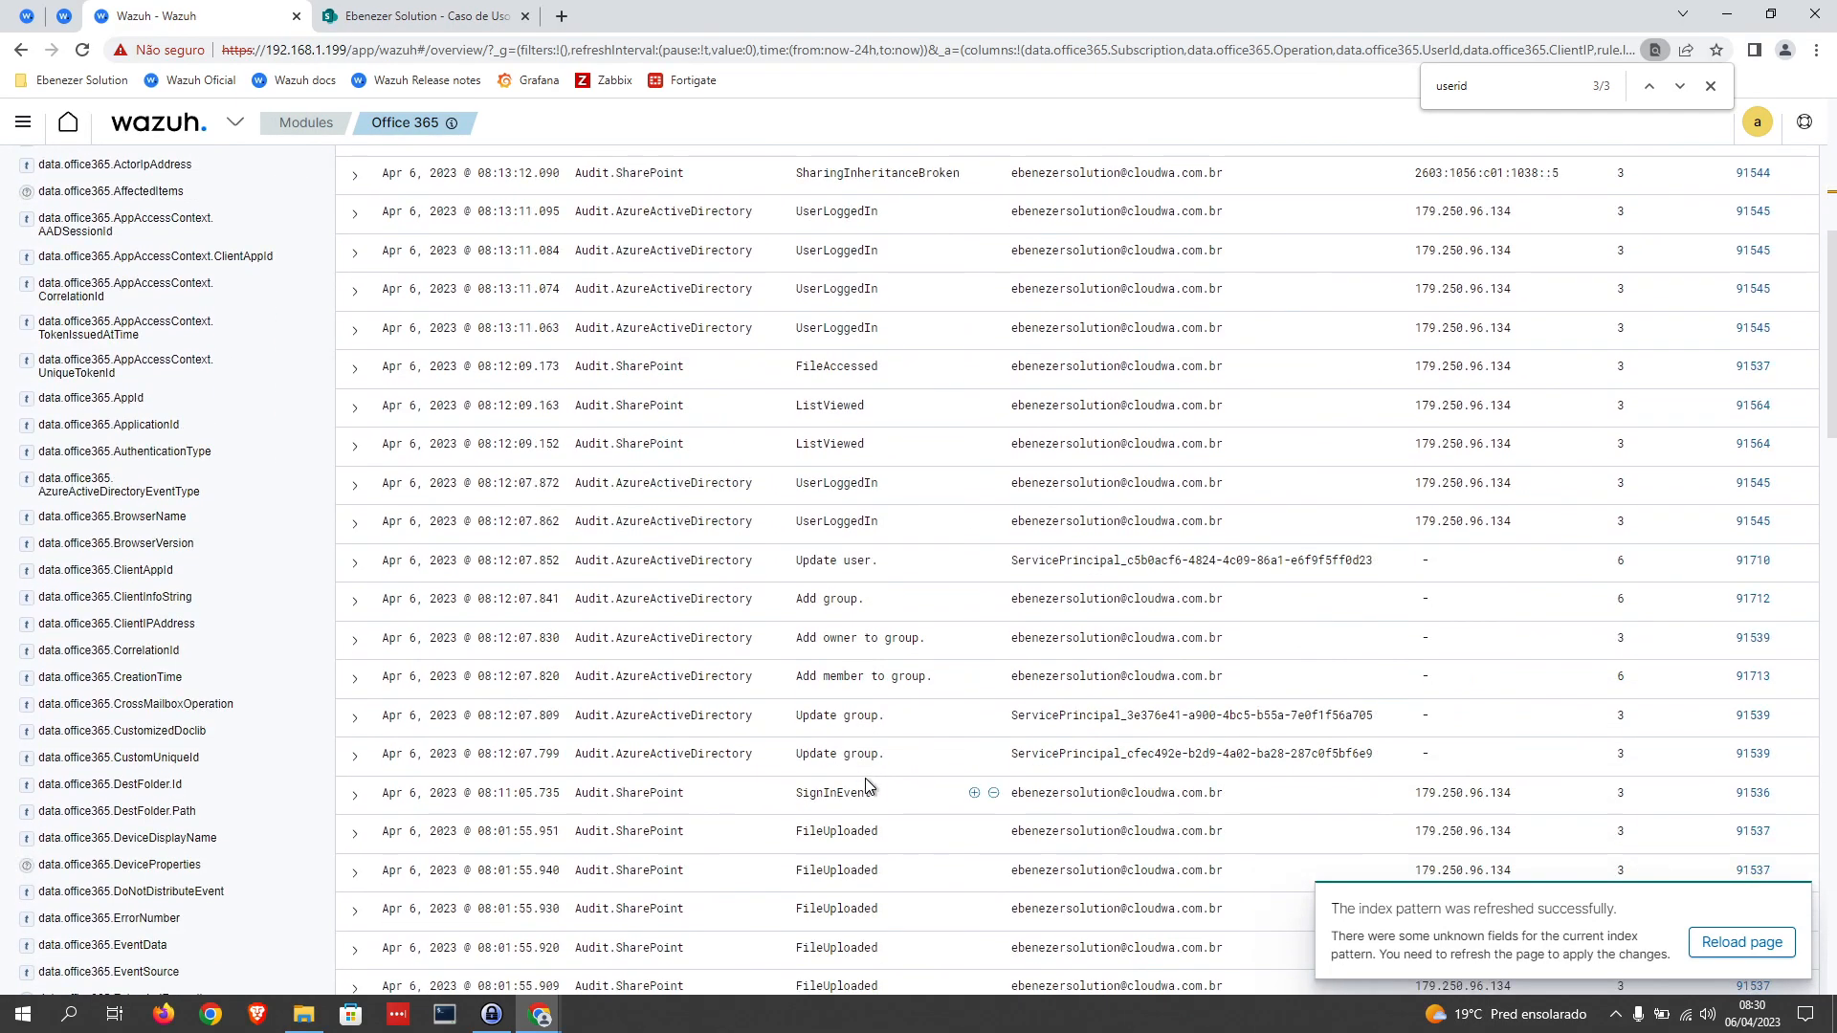
pyautogui.scroll(6, 865, 778)
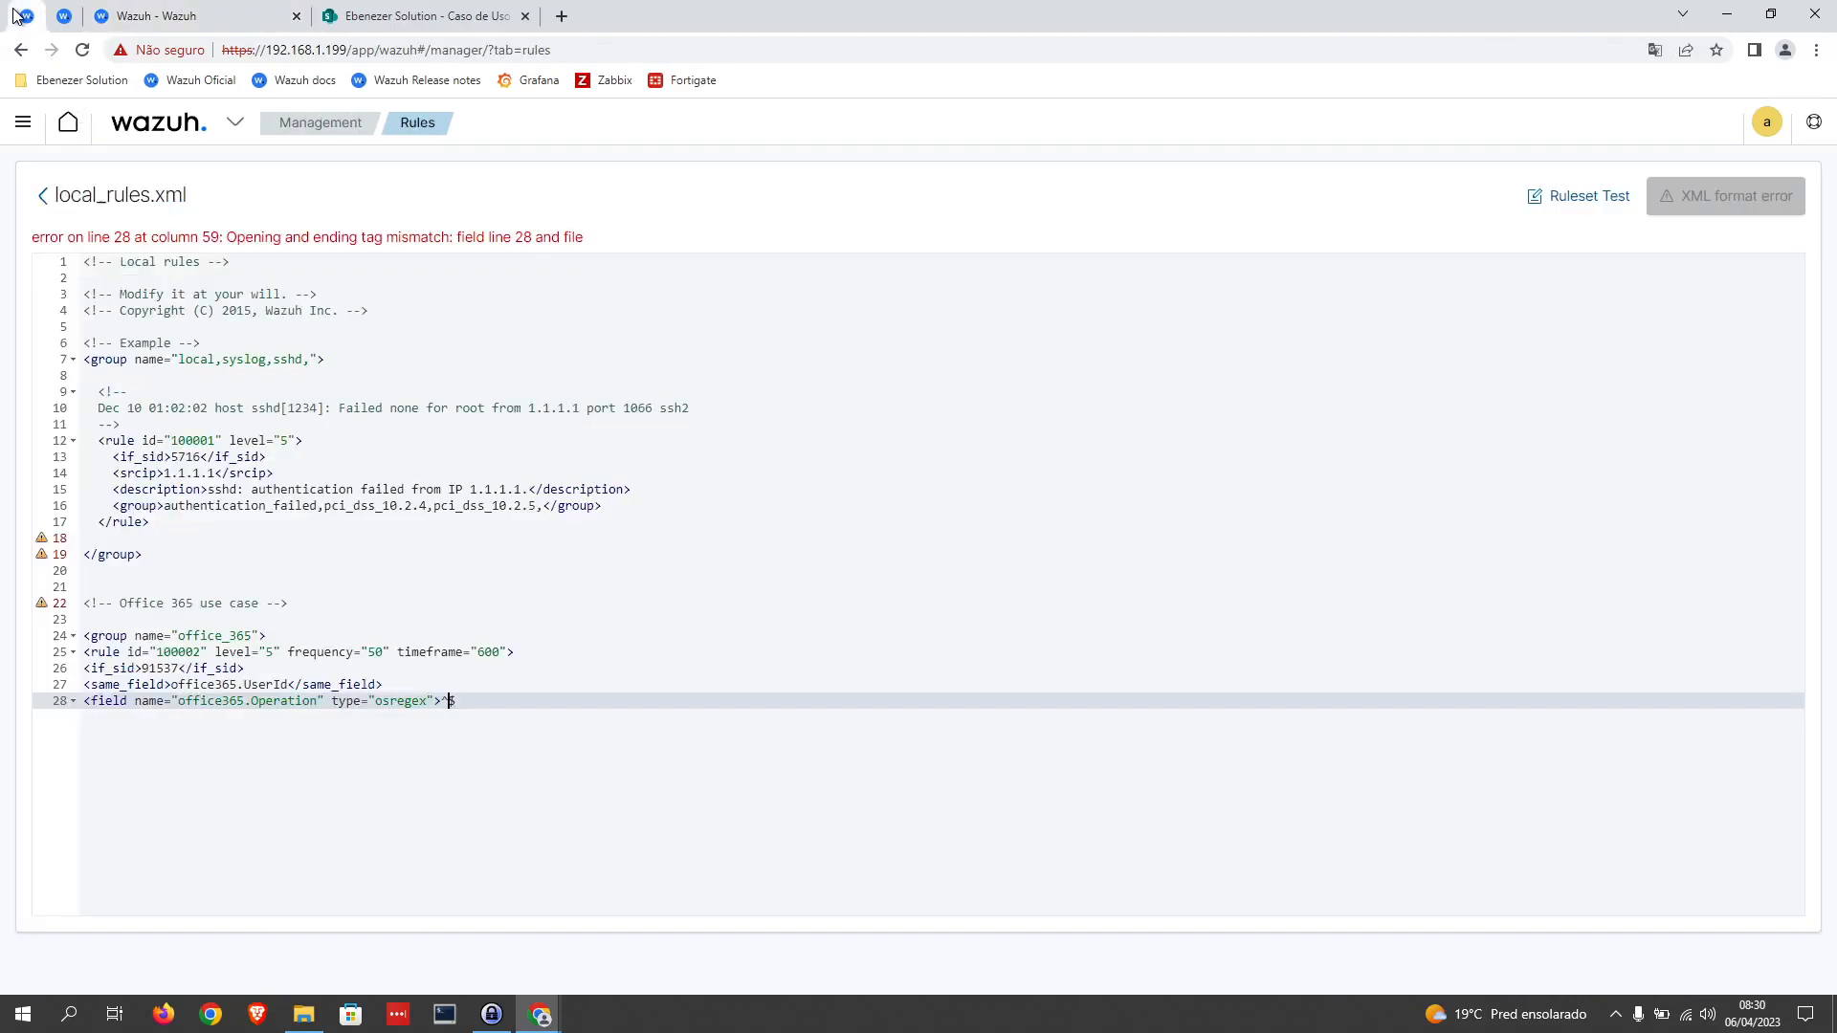
pyautogui.write('FileRecycle')
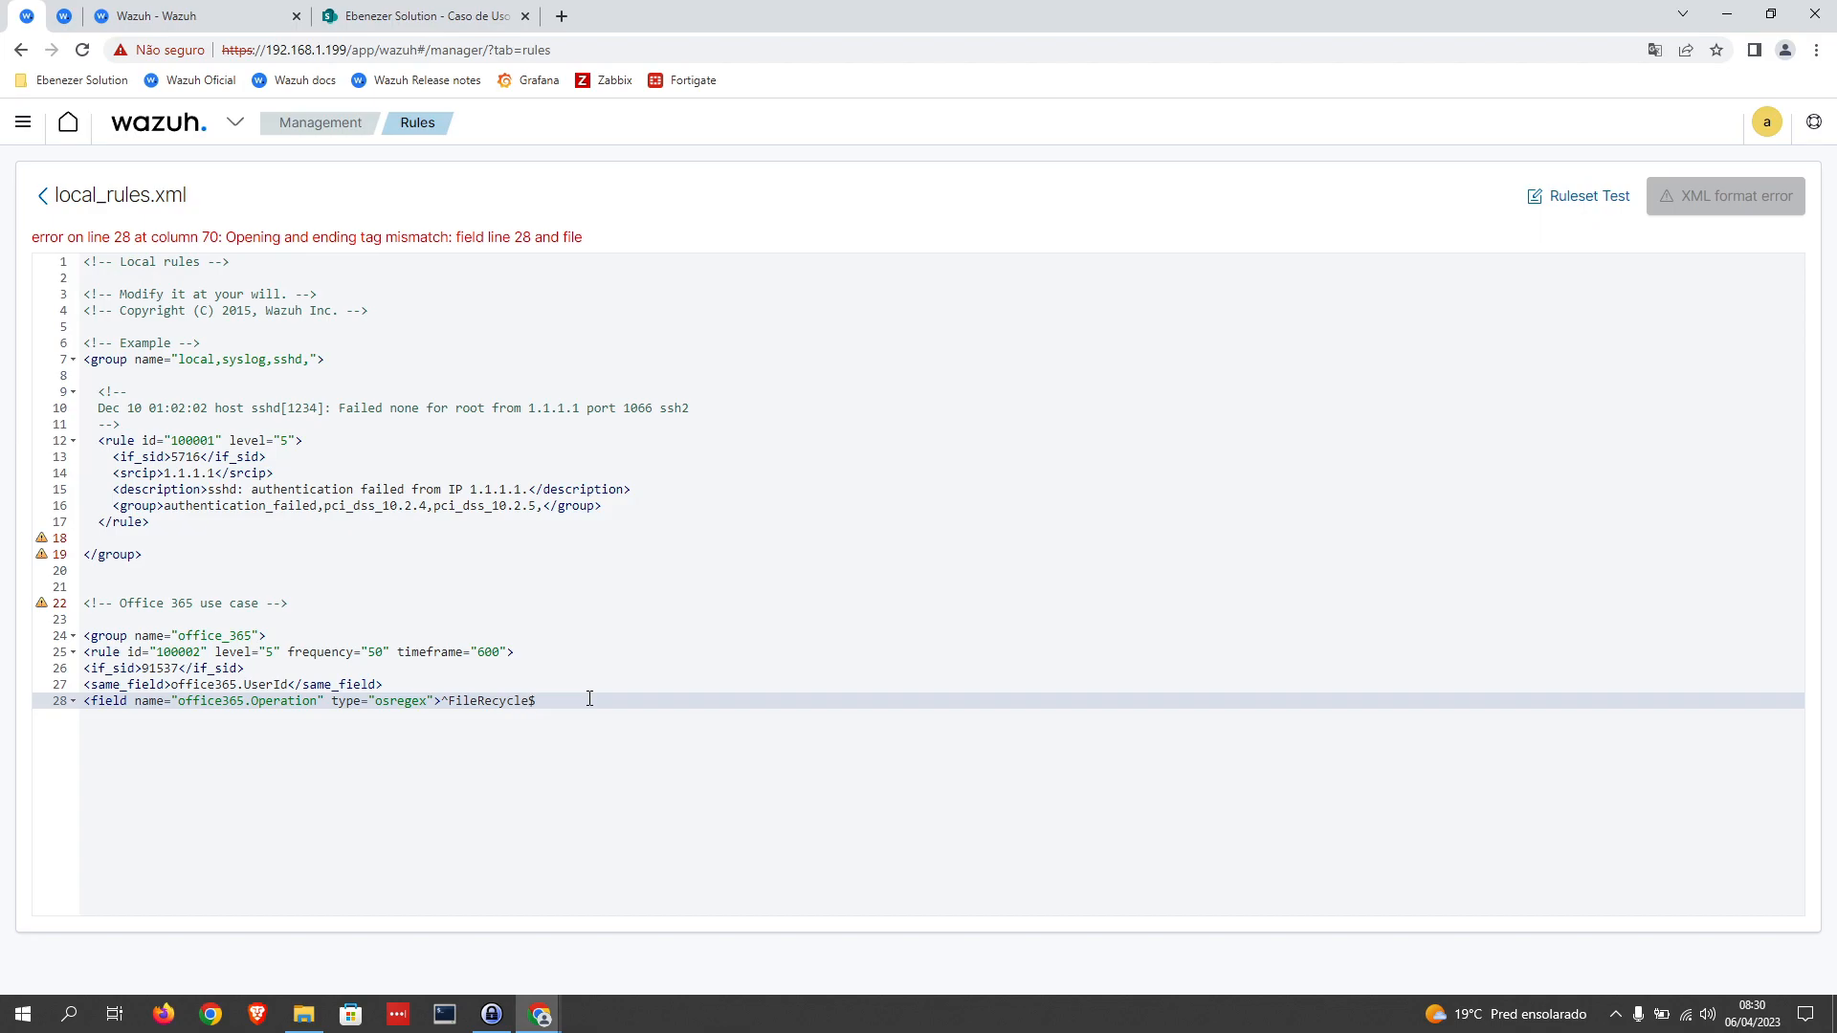
pyautogui.write('d')
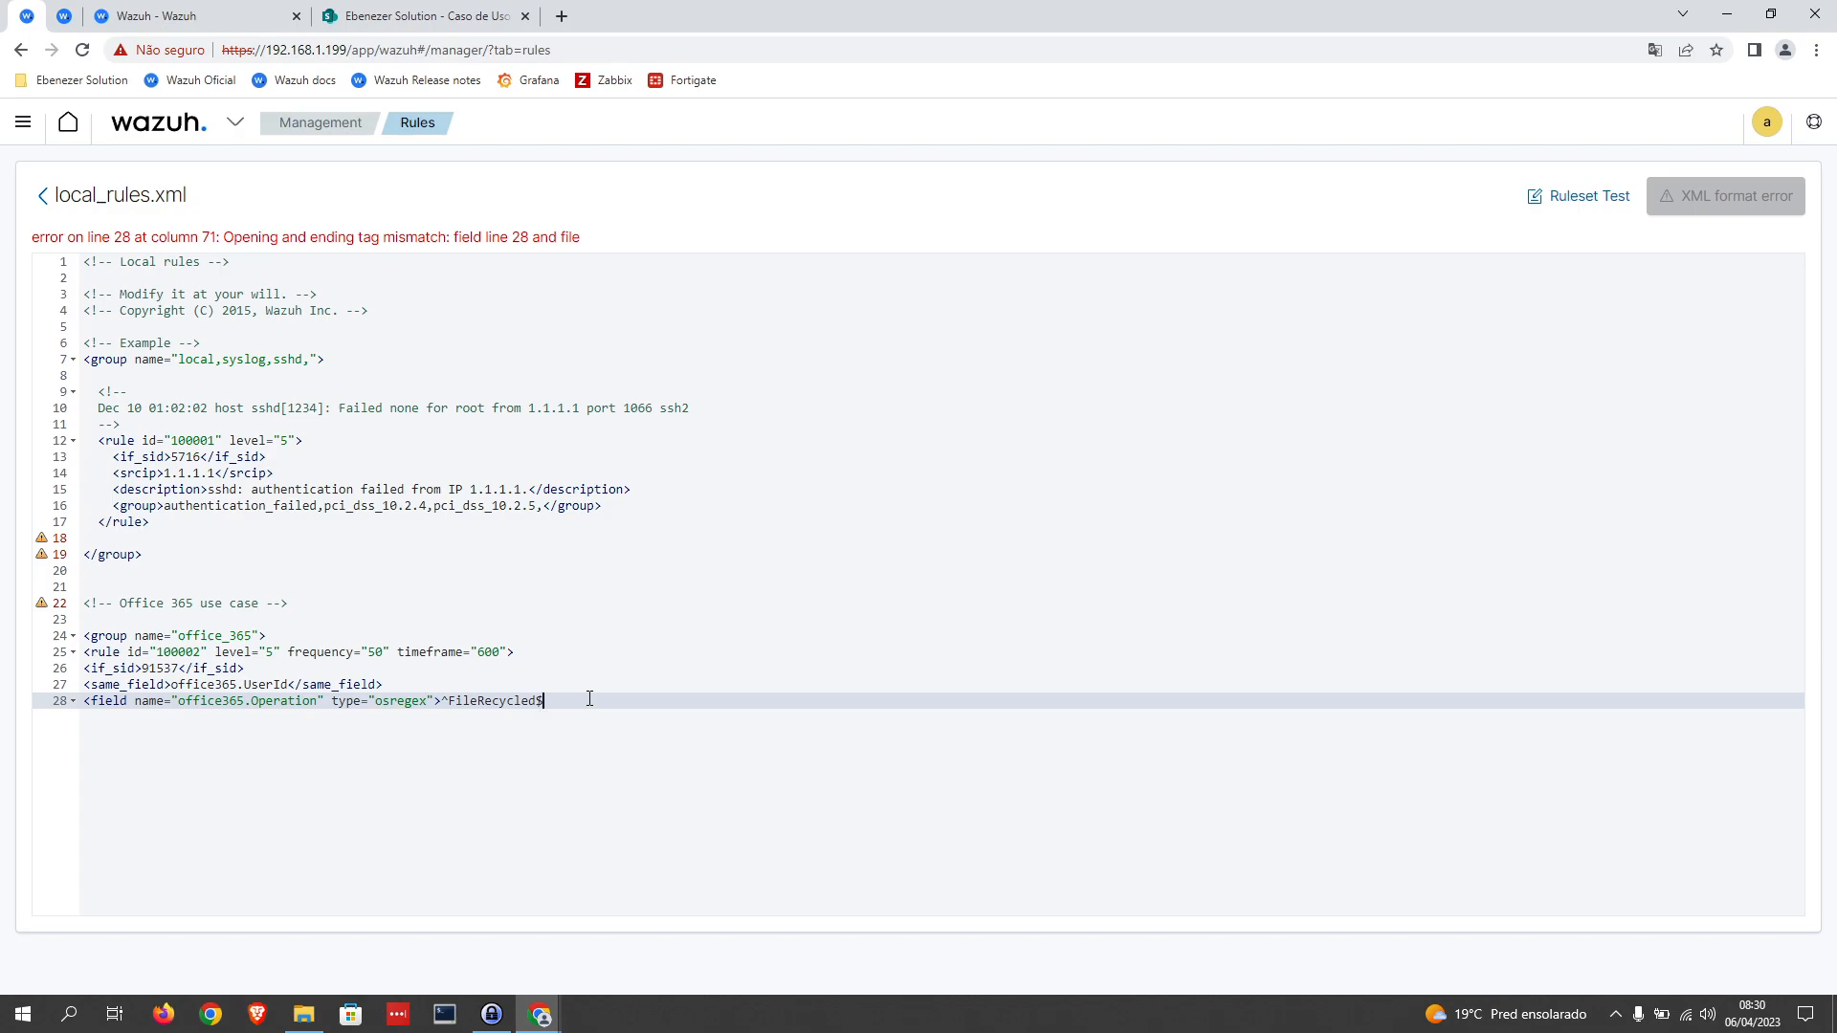
# Step: Close the FileRecycled field on line 28 with </field> and start a new line below it
pyautogui.write('<>')
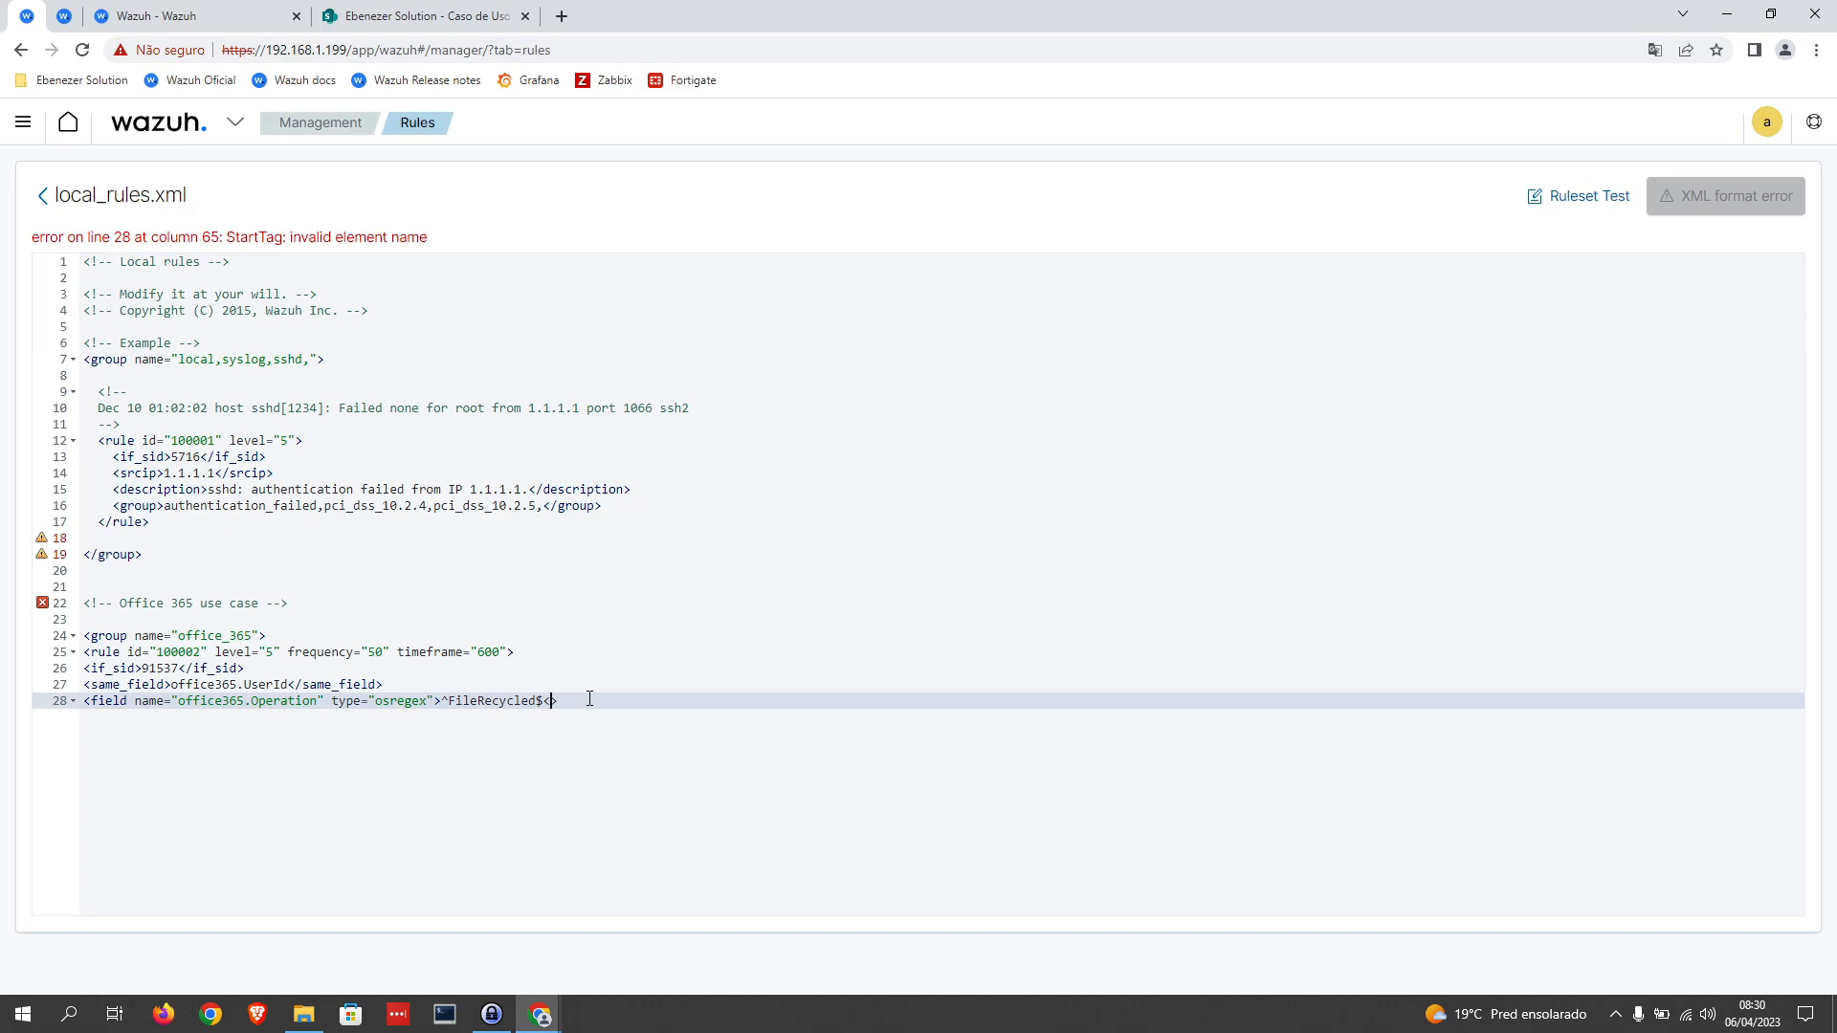
pyautogui.write('/field')
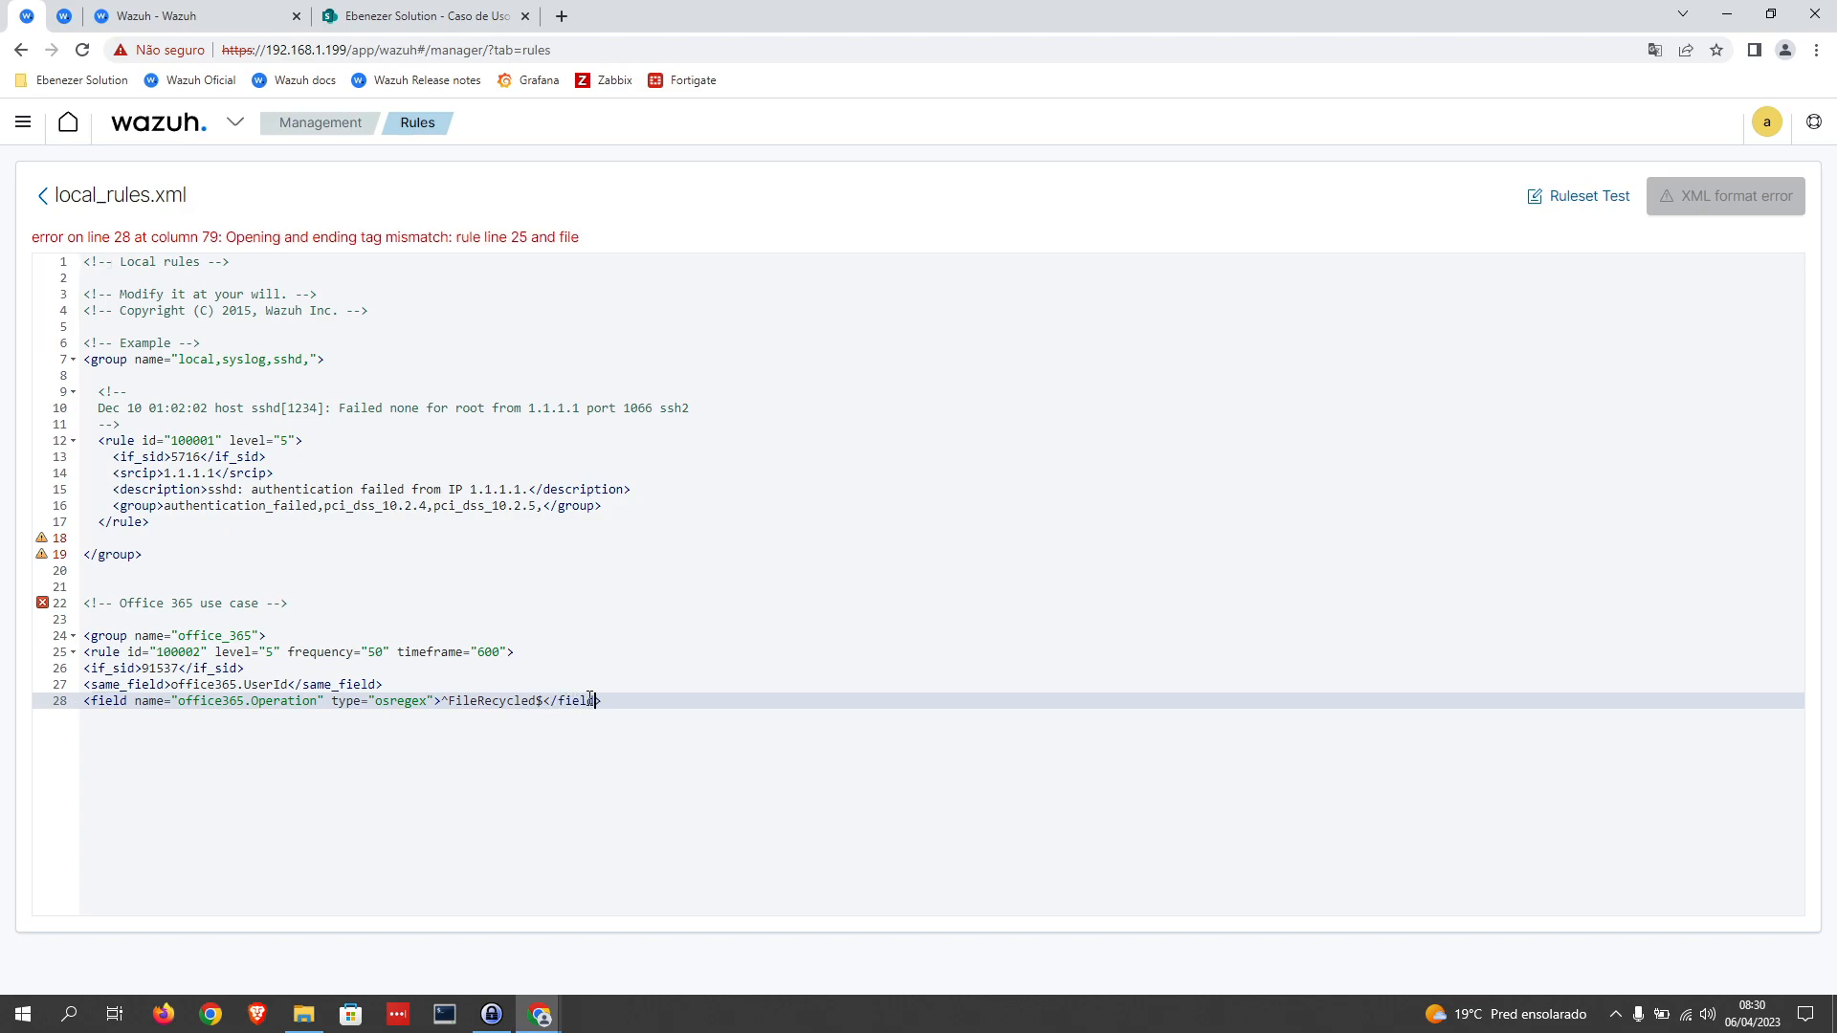
pyautogui.click(618, 702)
pyautogui.press('Return')
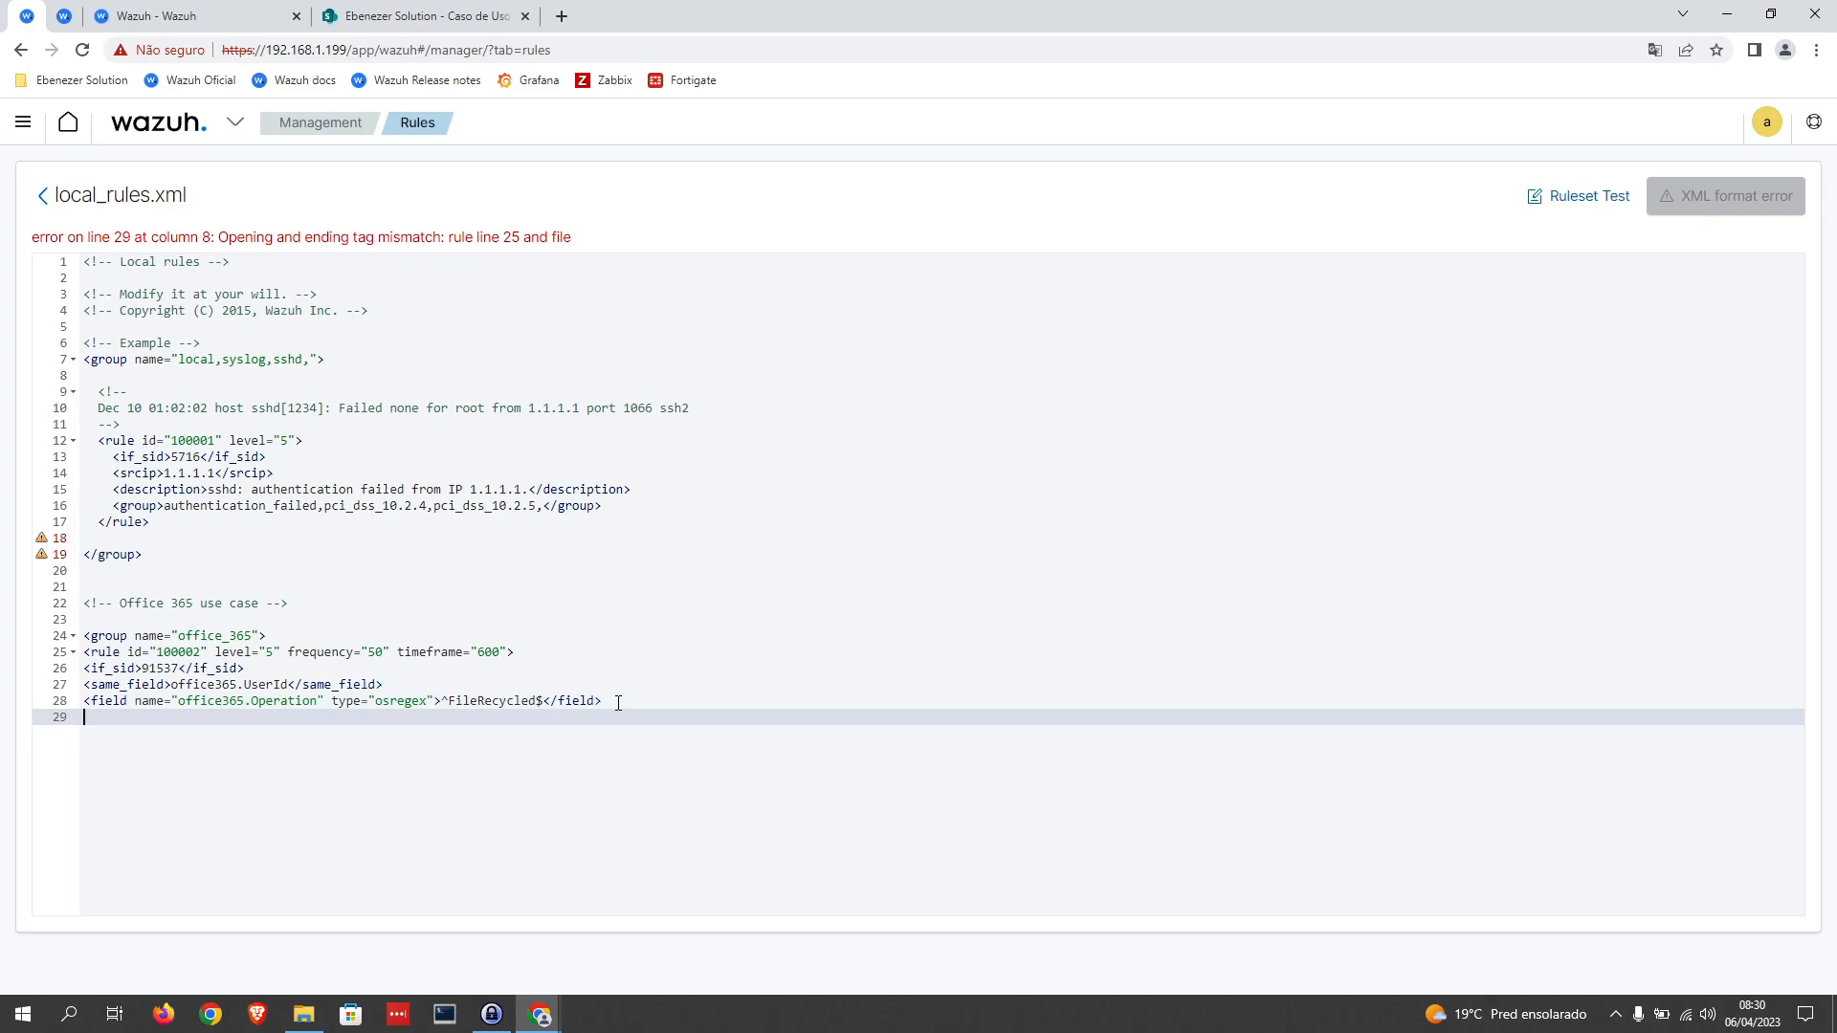
# Step: Open a <description> tag on line 29 and begin its text with "Office 365: "
pyautogui.write('<>')
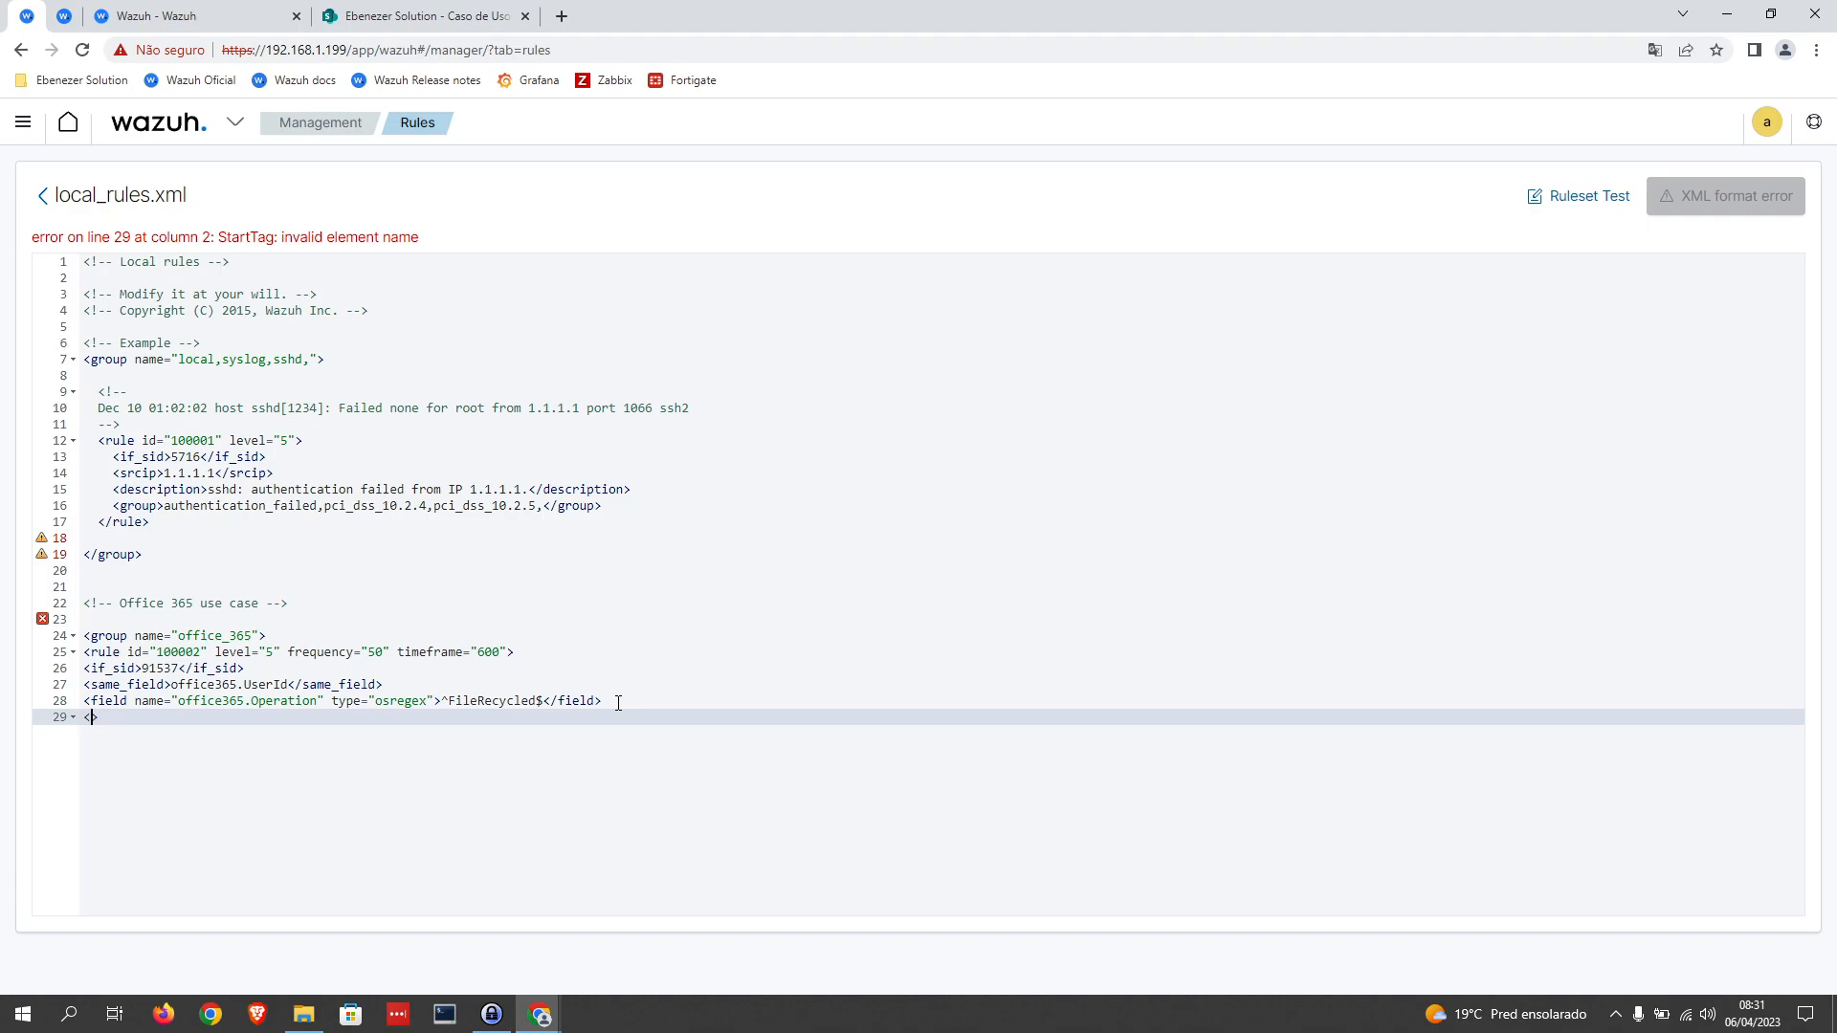
pyautogui.write('descr')
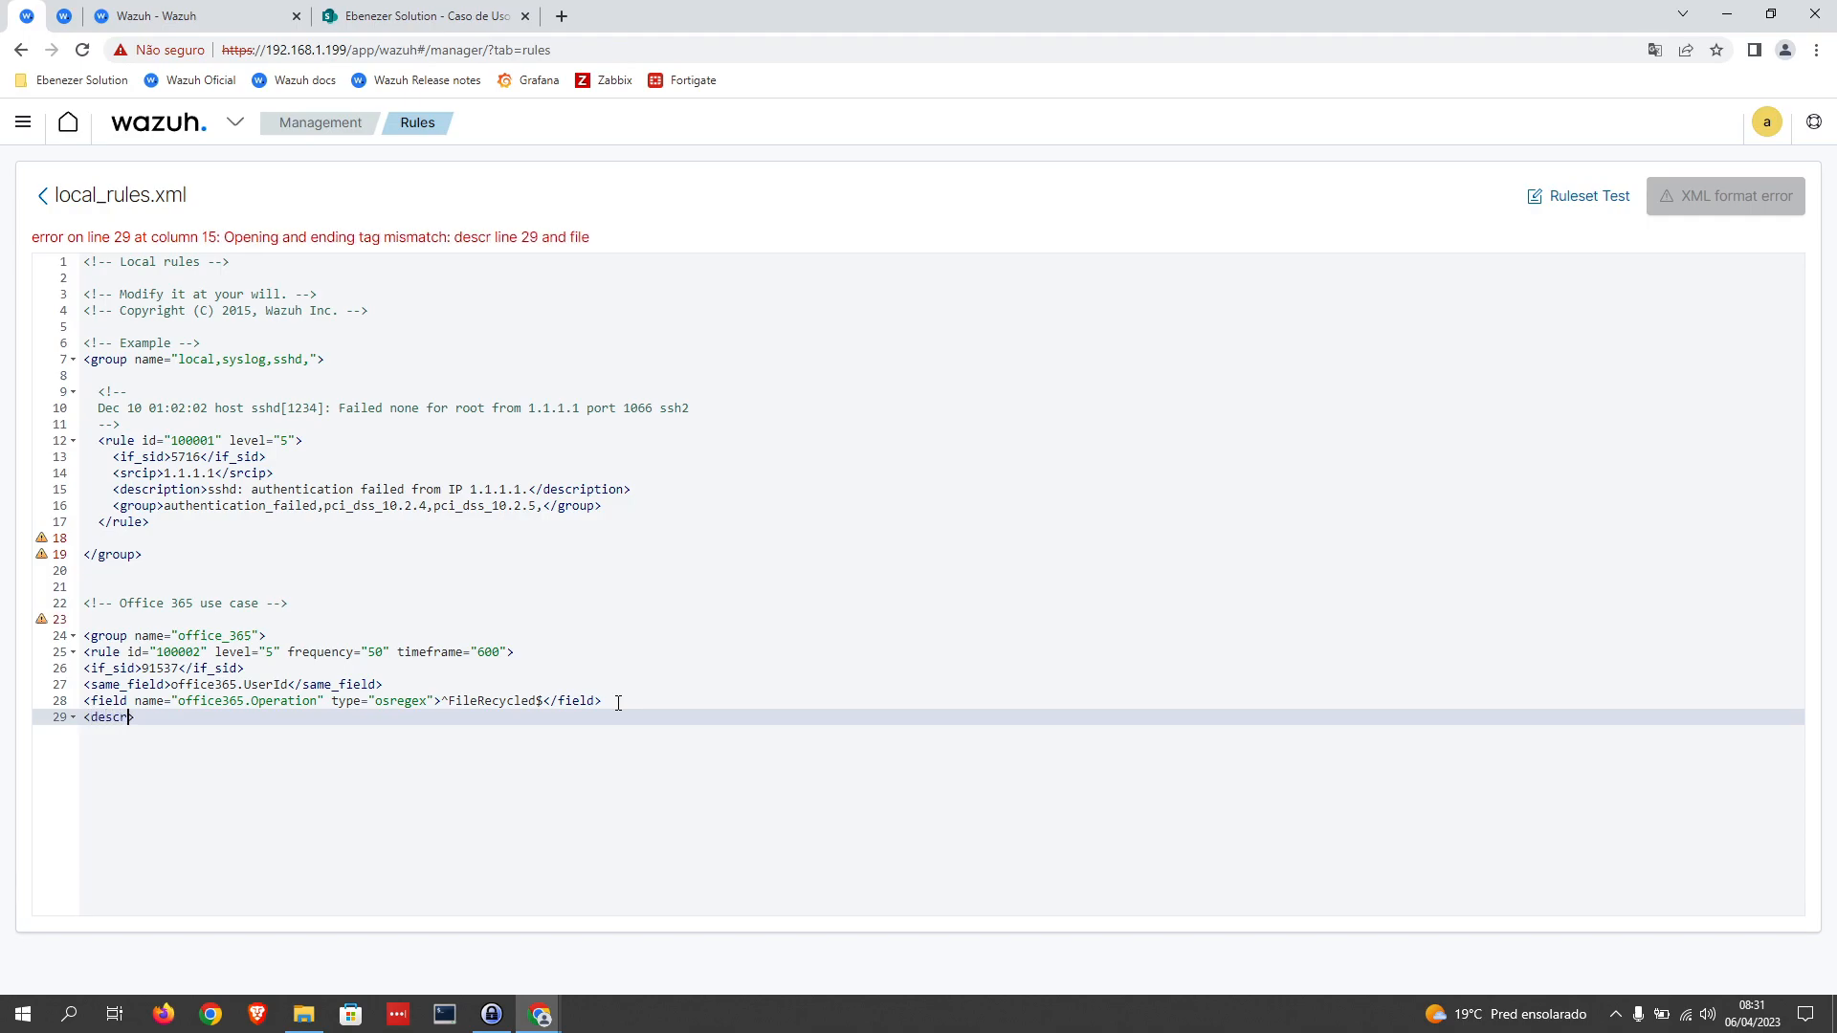
pyautogui.write('iption')
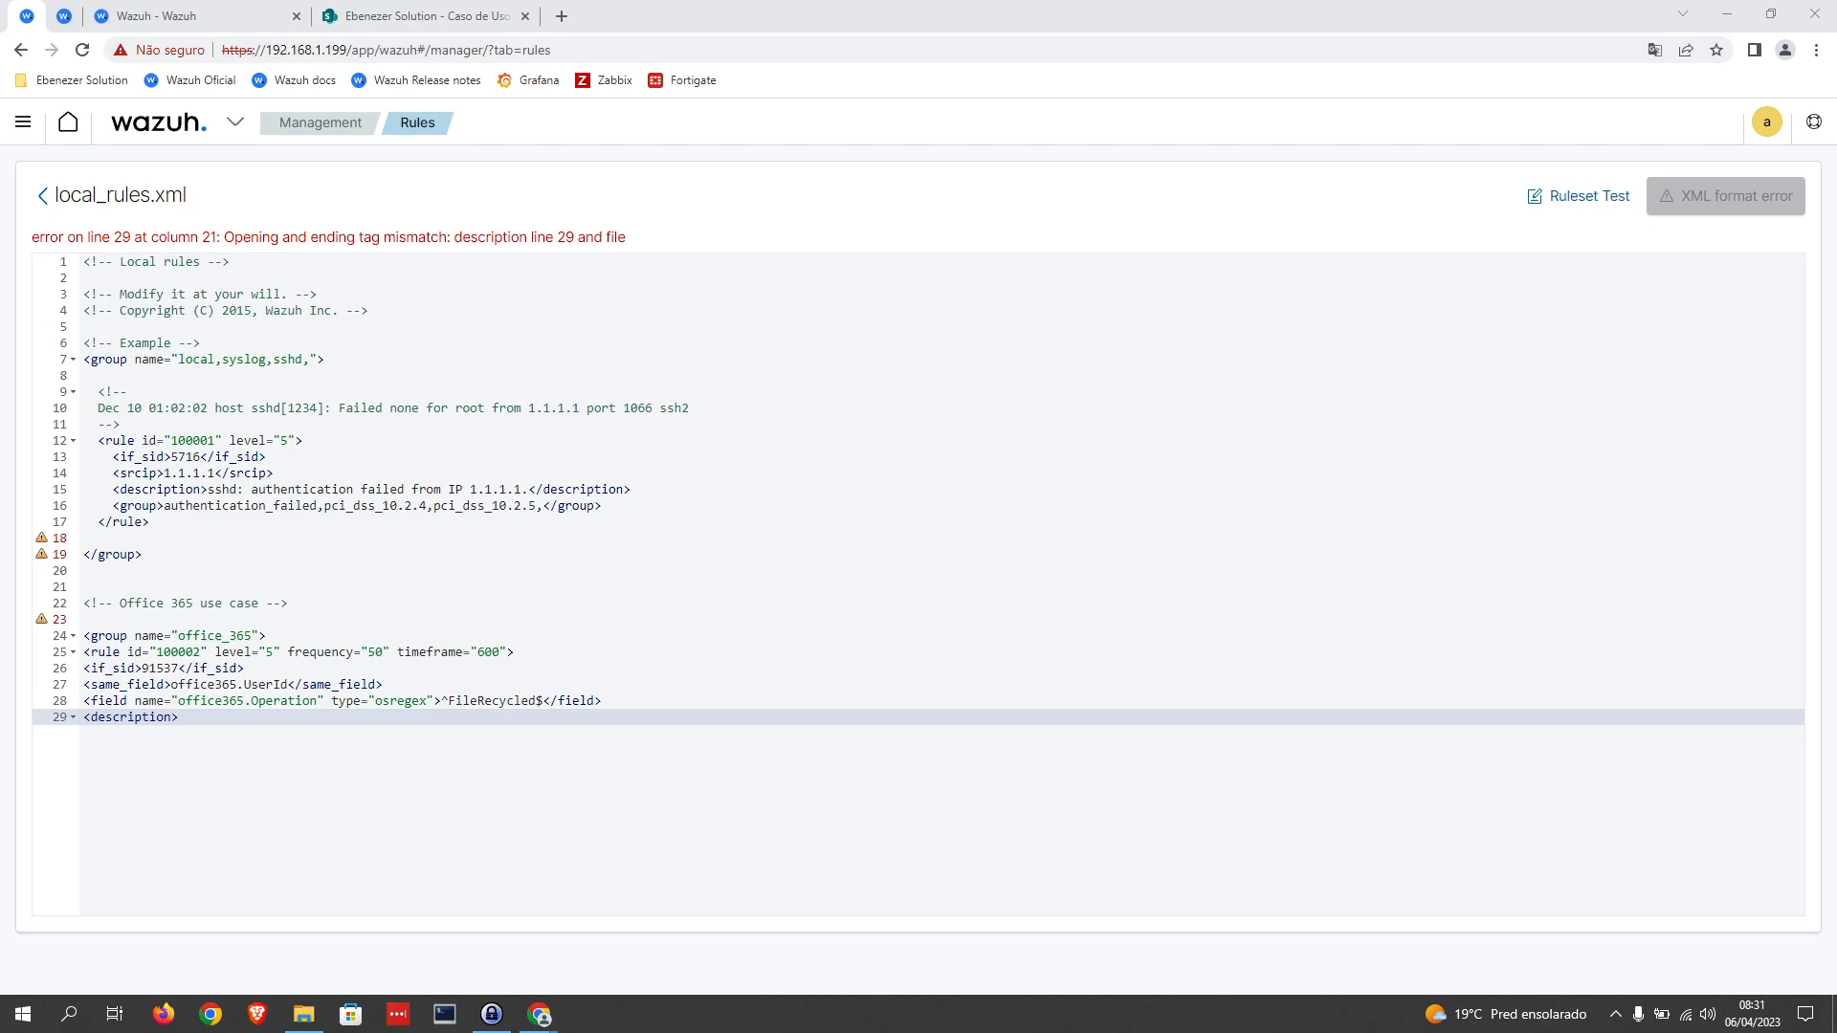
pyautogui.click(224, 720)
pyautogui.write('Office')
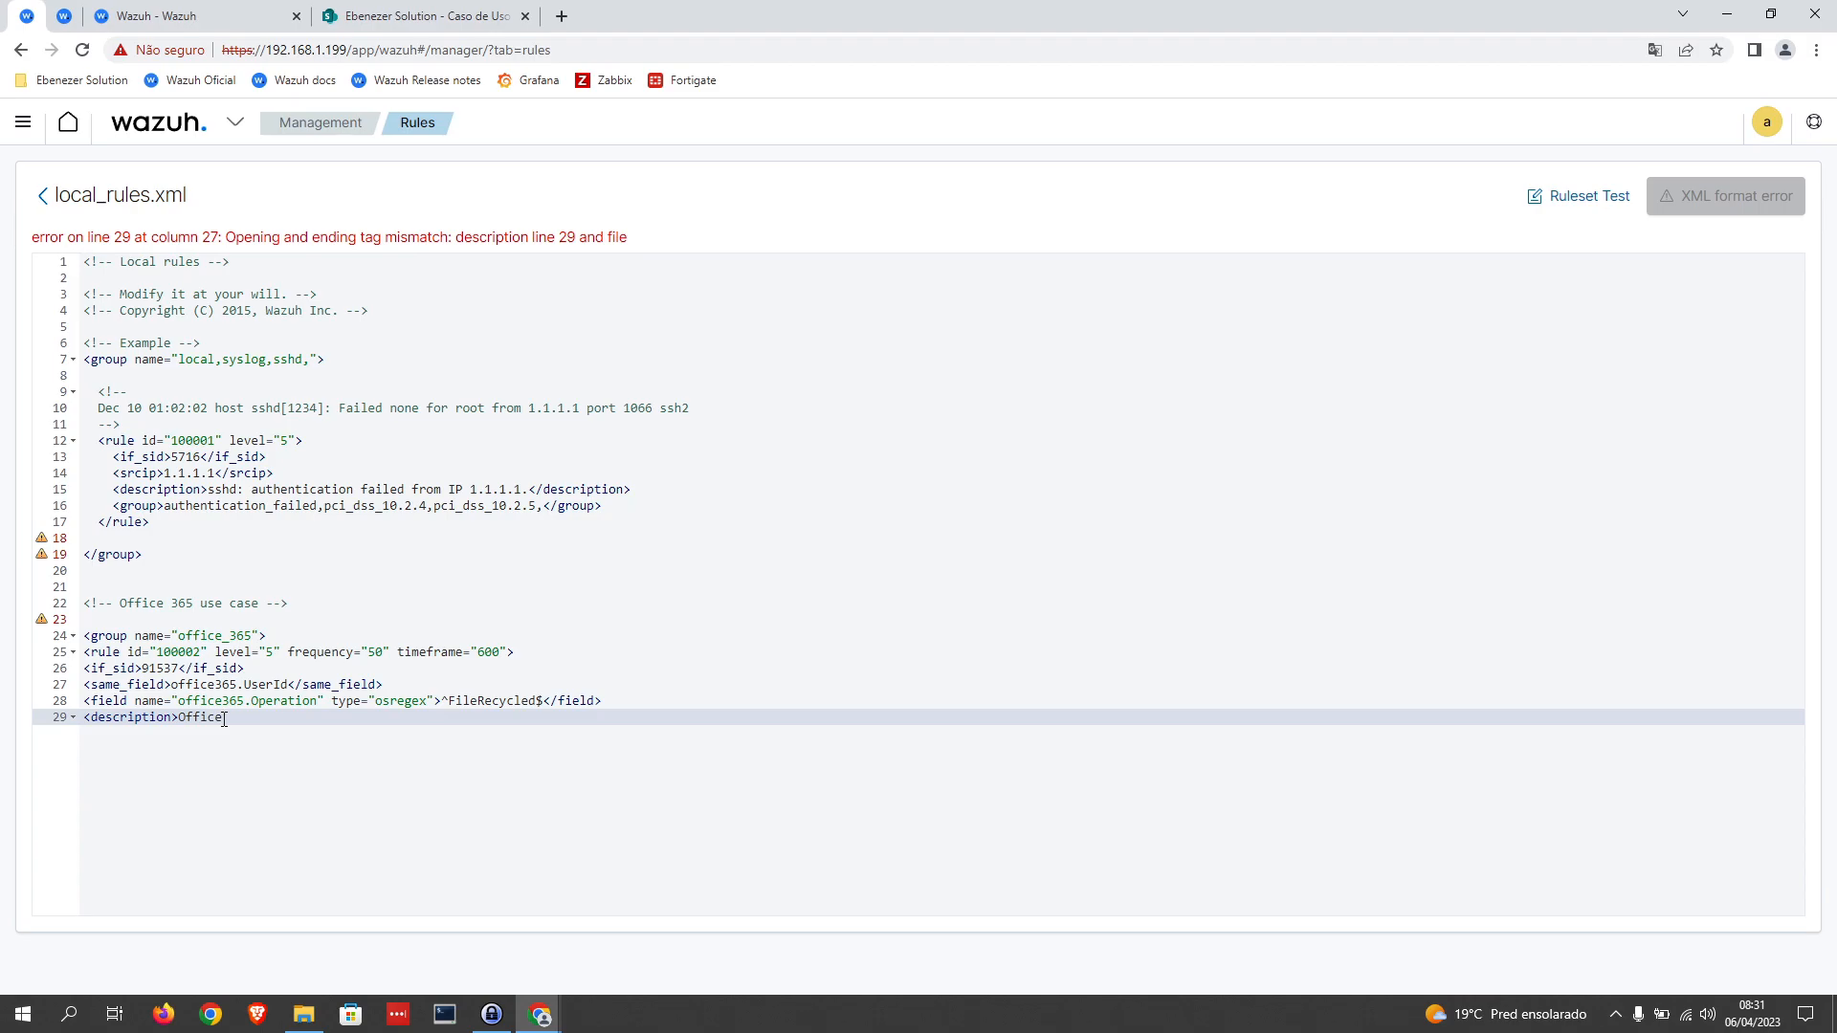
pyautogui.write(' 365: ')
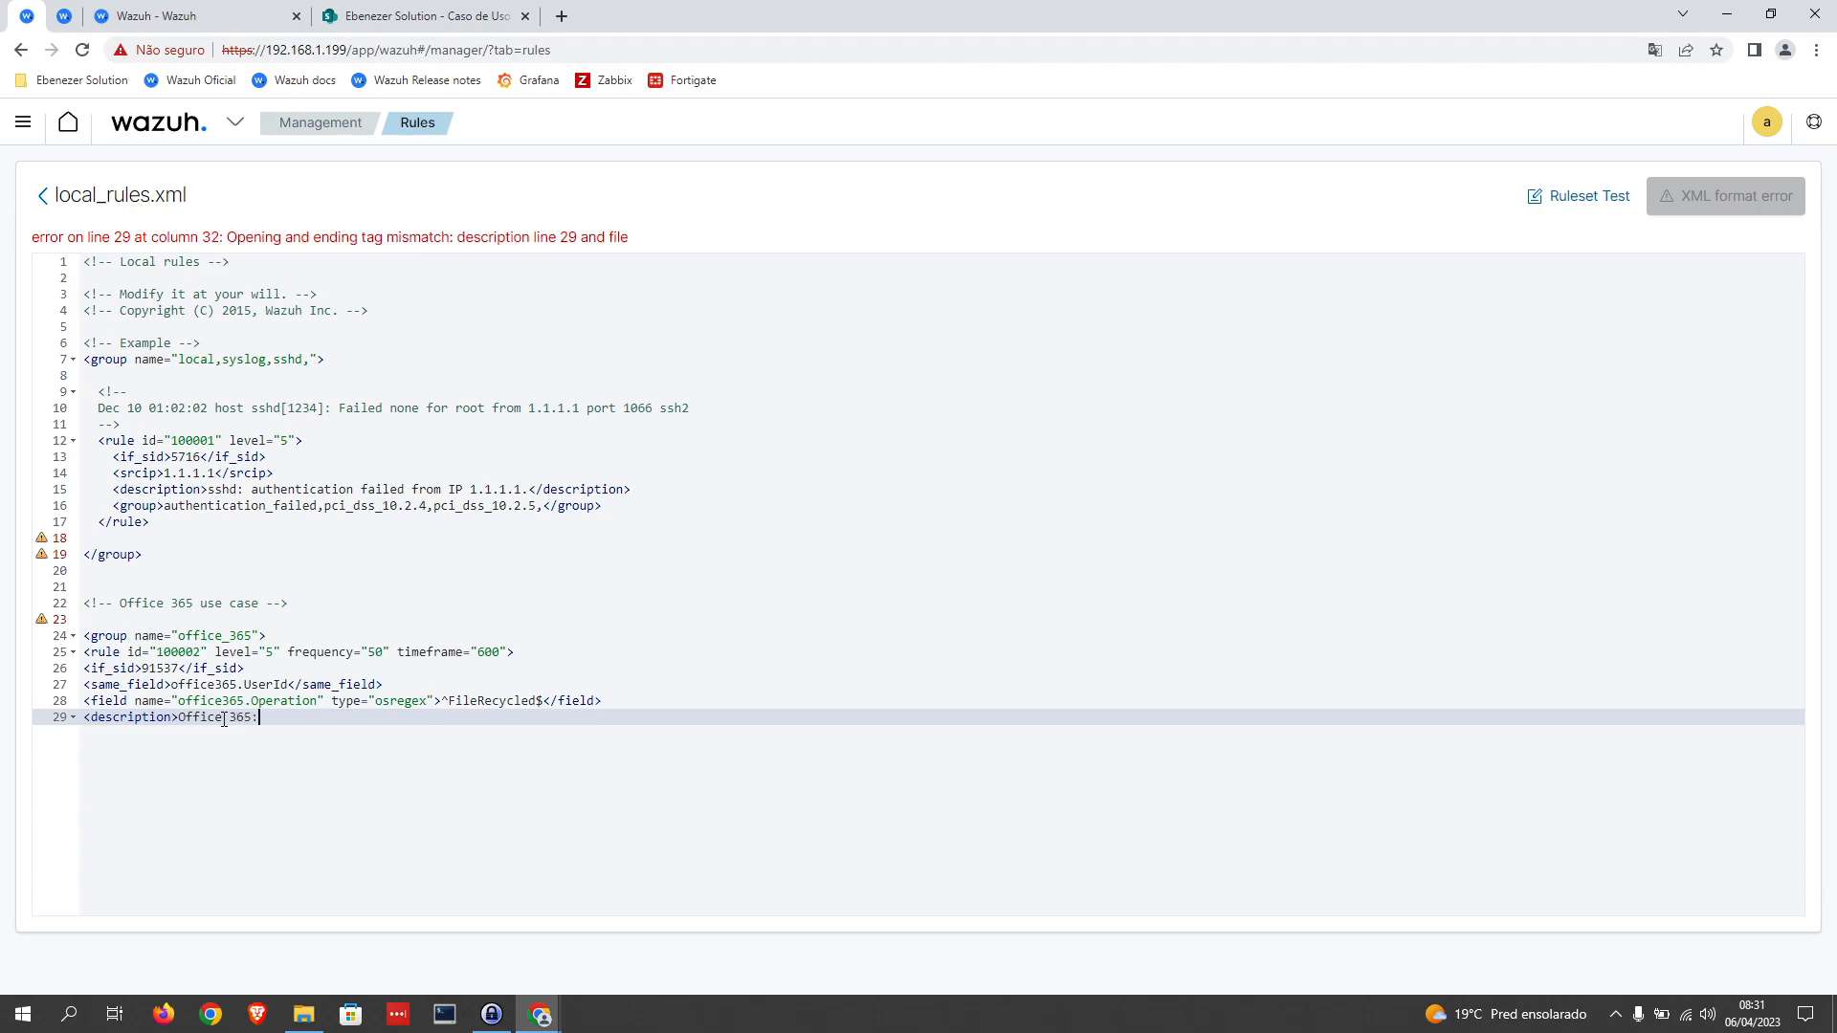
pyautogui.write('Arquivos sendo deletado')
# Step: Continue the description with "Arquivos sendo deletado em massa pelo usuario " and close it with </description>
pyautogui.write('em massa pelo usuarip')
pyautogui.press('BackSpace')
pyautogui.write('o')
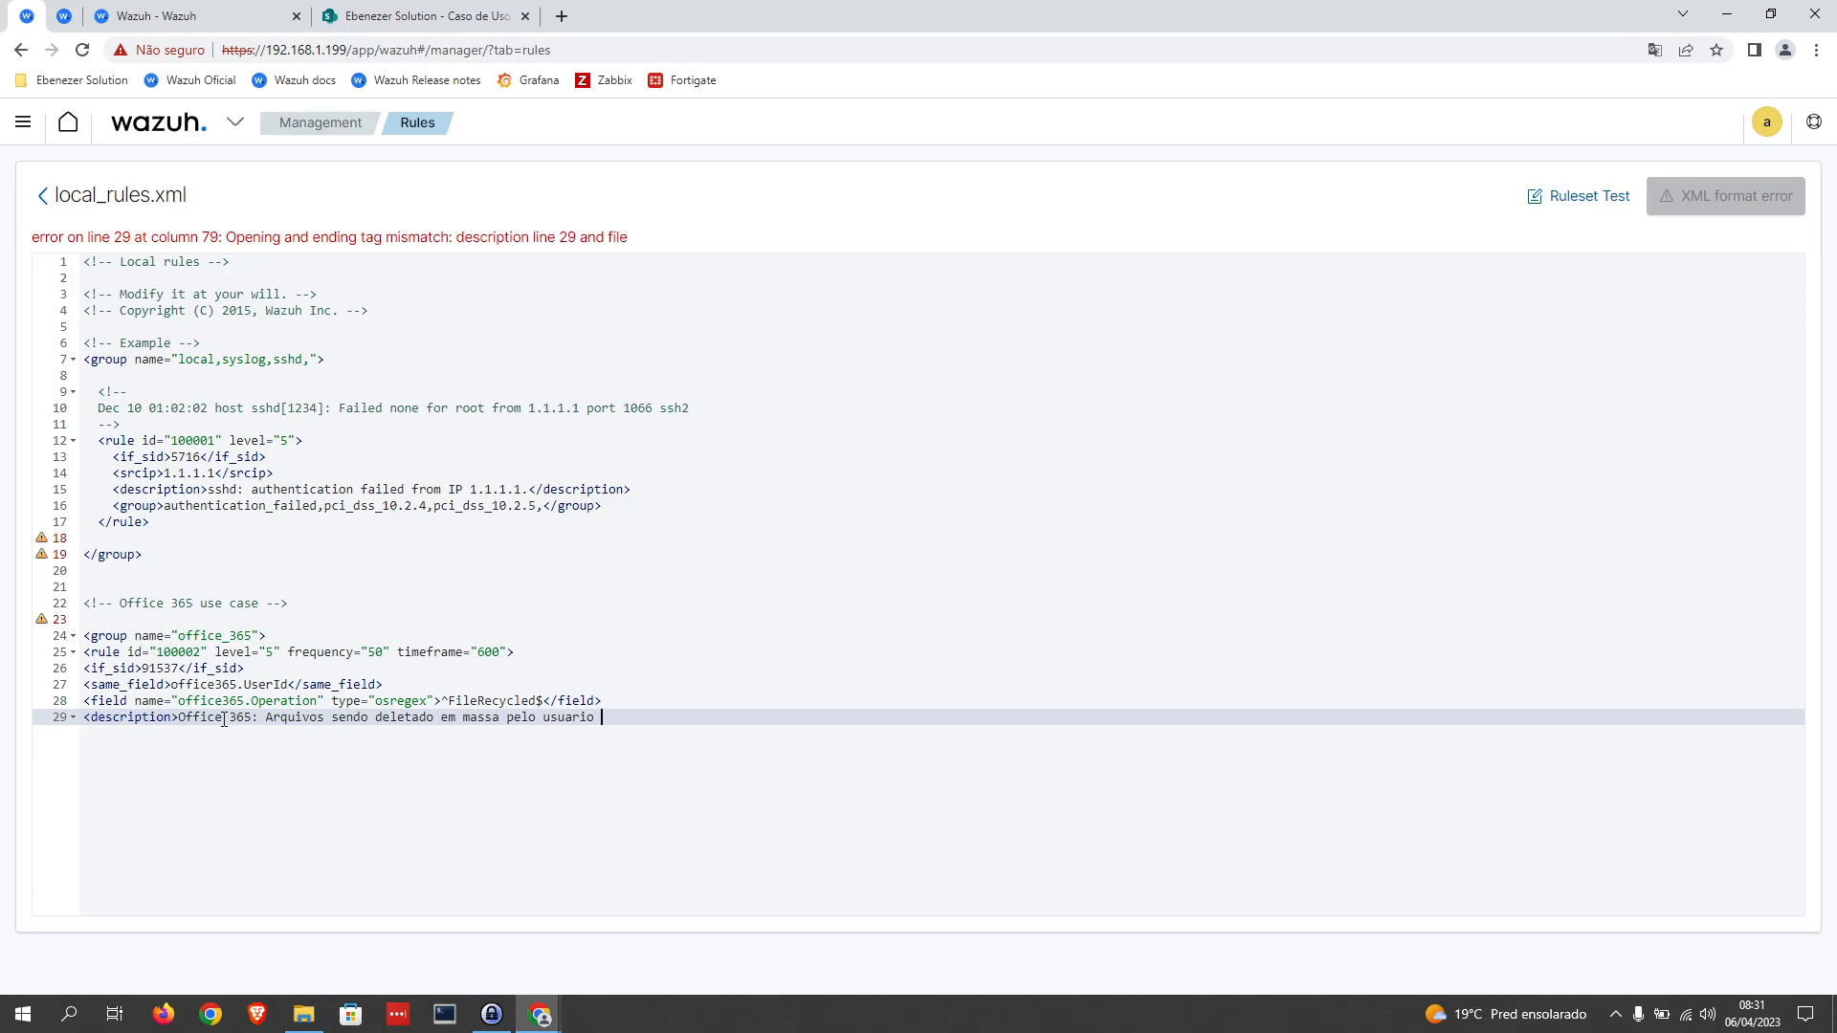
pyautogui.write('</description>')
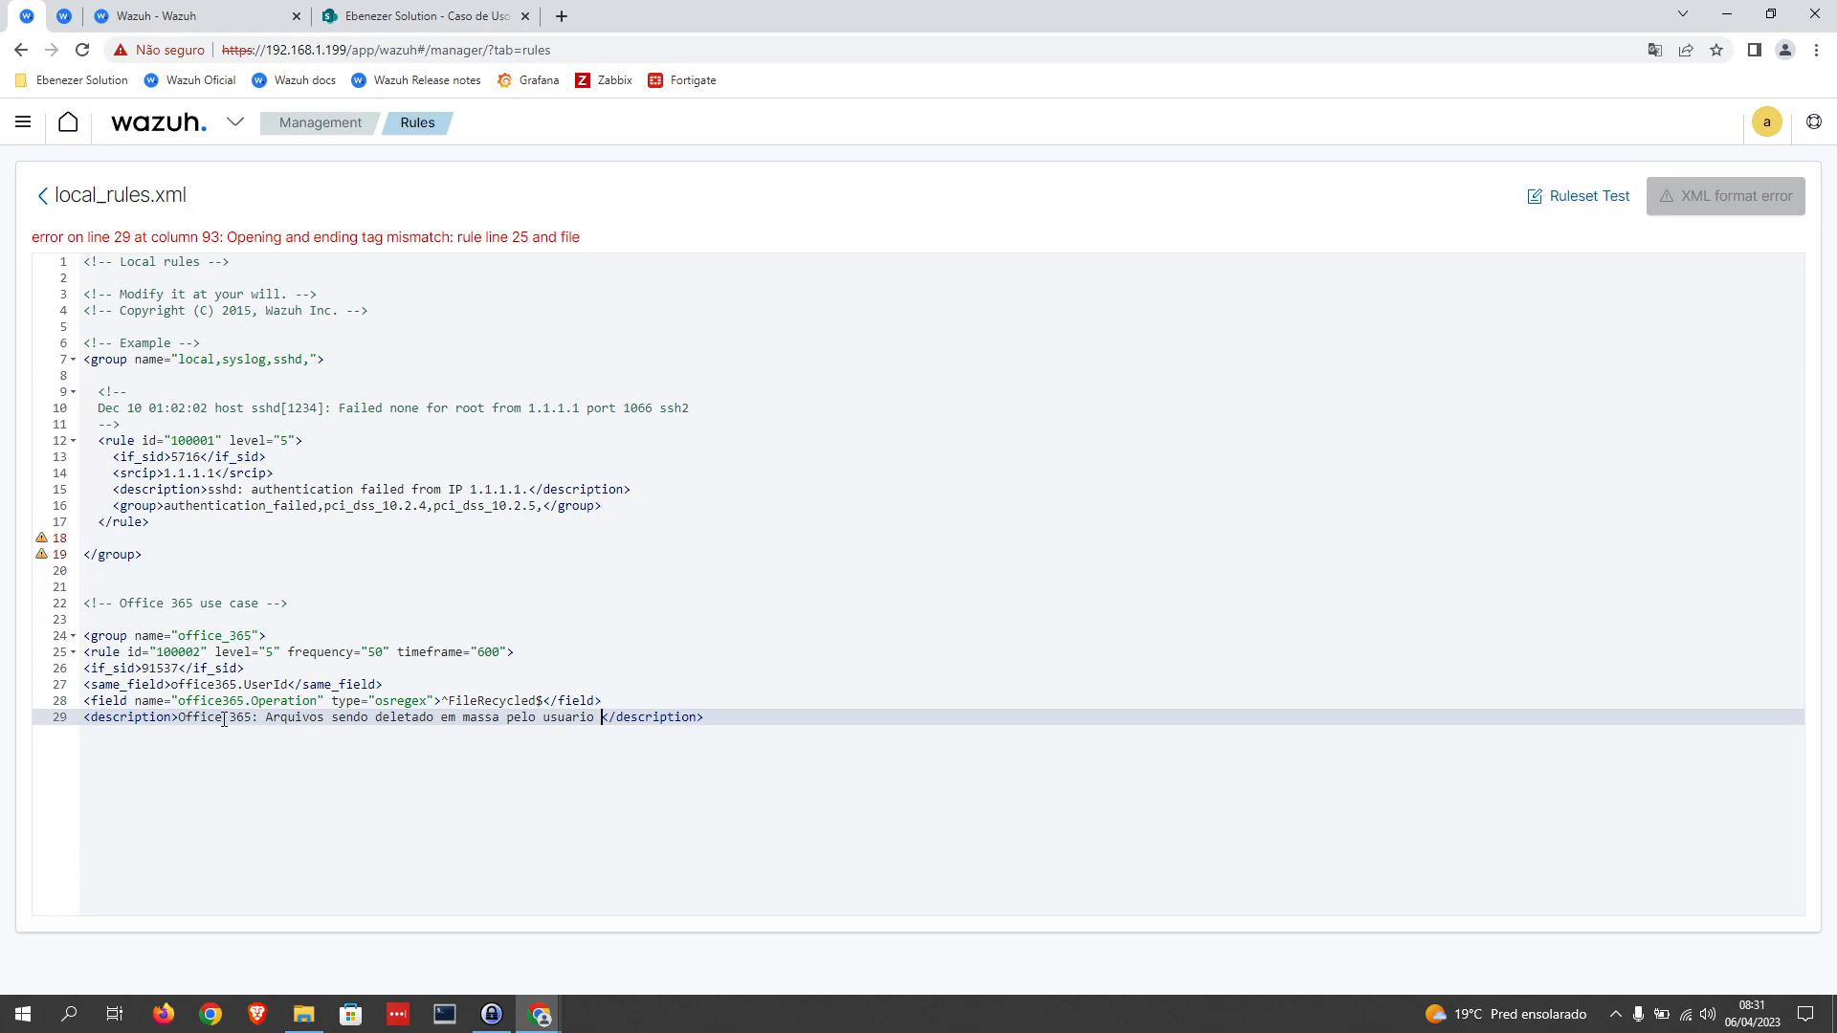
# Step: End the description text with the variable $(office365.UserId), copying the field name from the same_field line and checking it in the Office 365 events
pyautogui.write('$()')
pyautogui.moveTo(288, 684); pyautogui.dragTo(172, 689)
pyautogui.hotkey('ctrl', 'c')
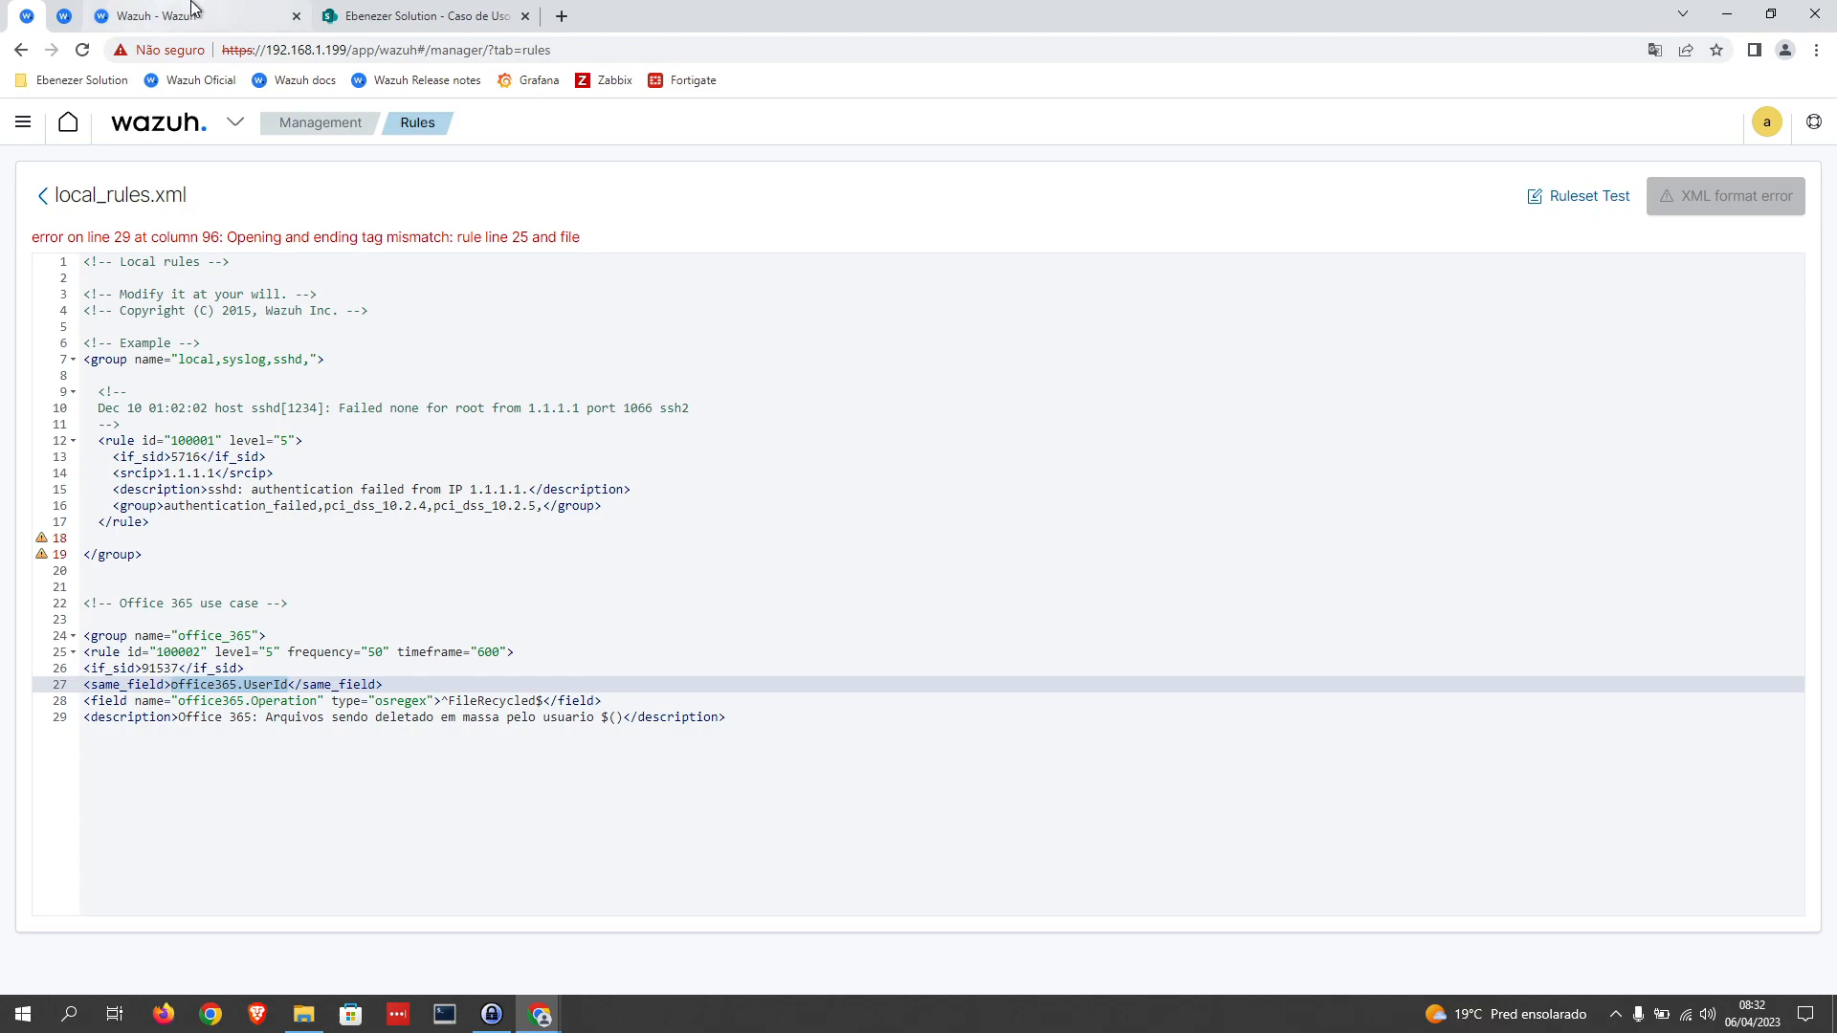
pyautogui.click(258, 13)
pyautogui.hotkey('ctrl', 'f')
pyautogui.hotkey('ctrl', 'v')
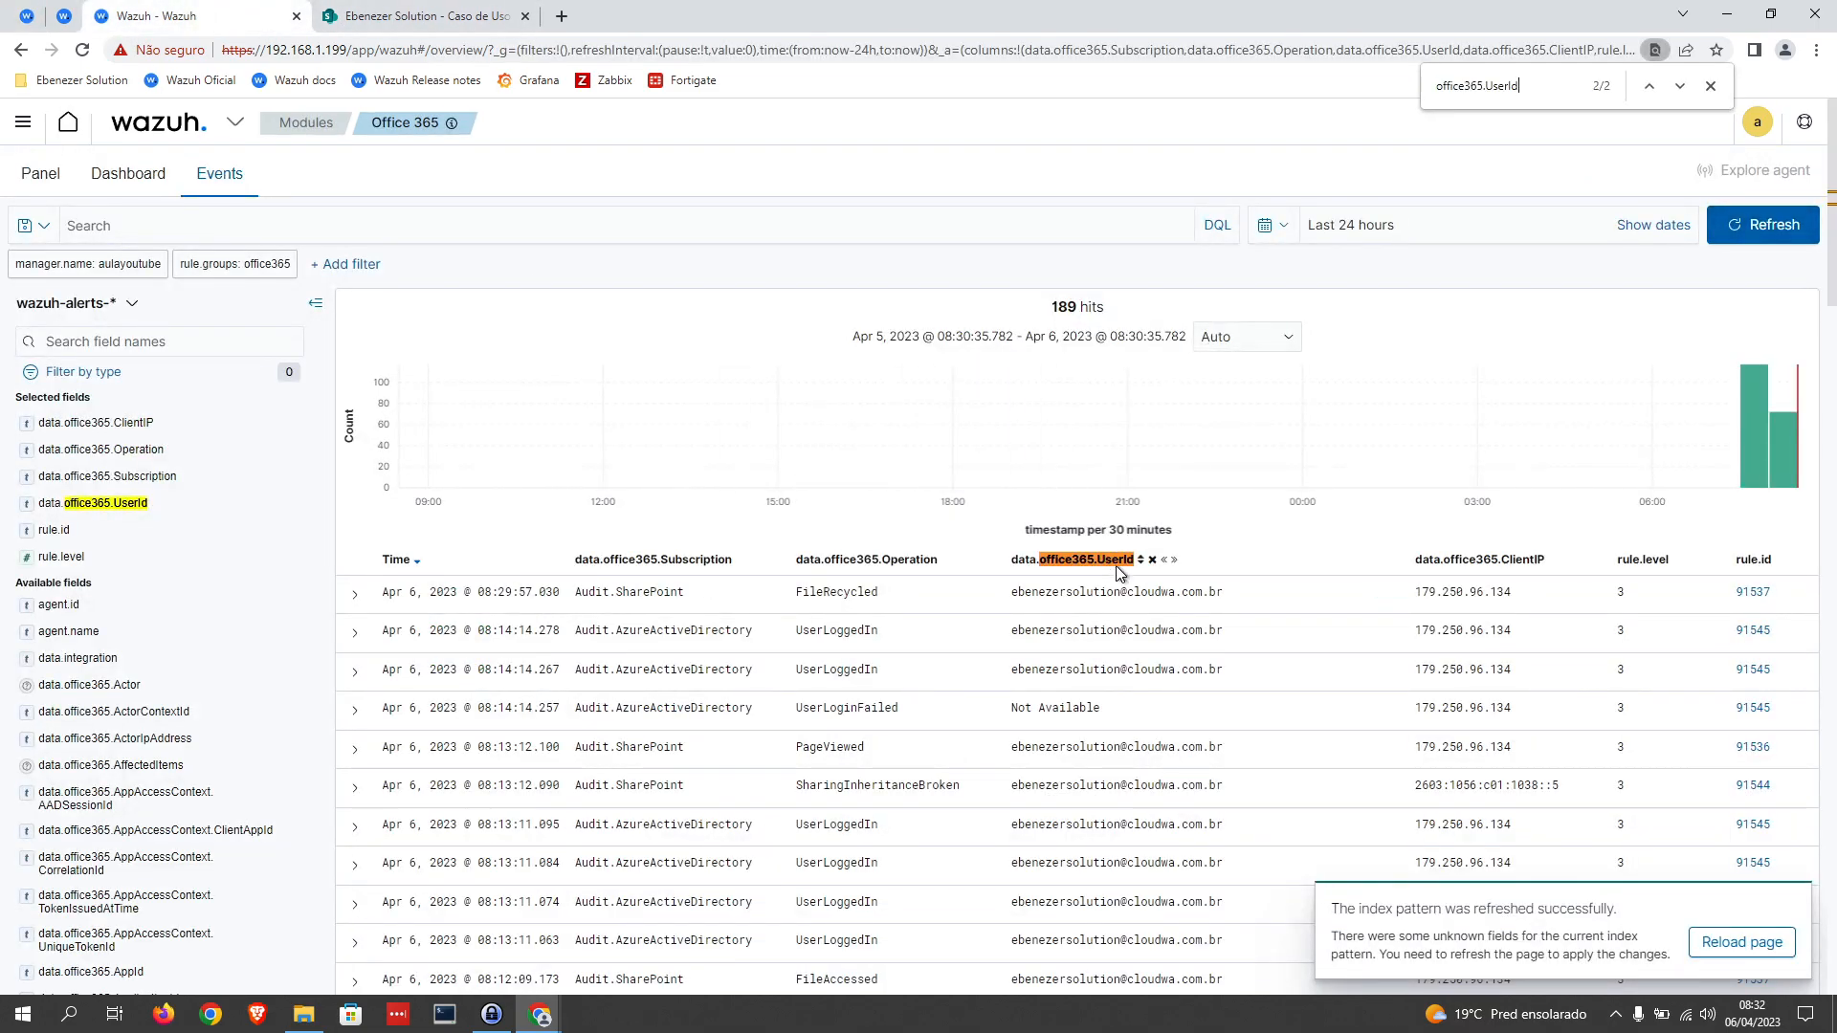
pyautogui.scroll(-1, 1093, 730)
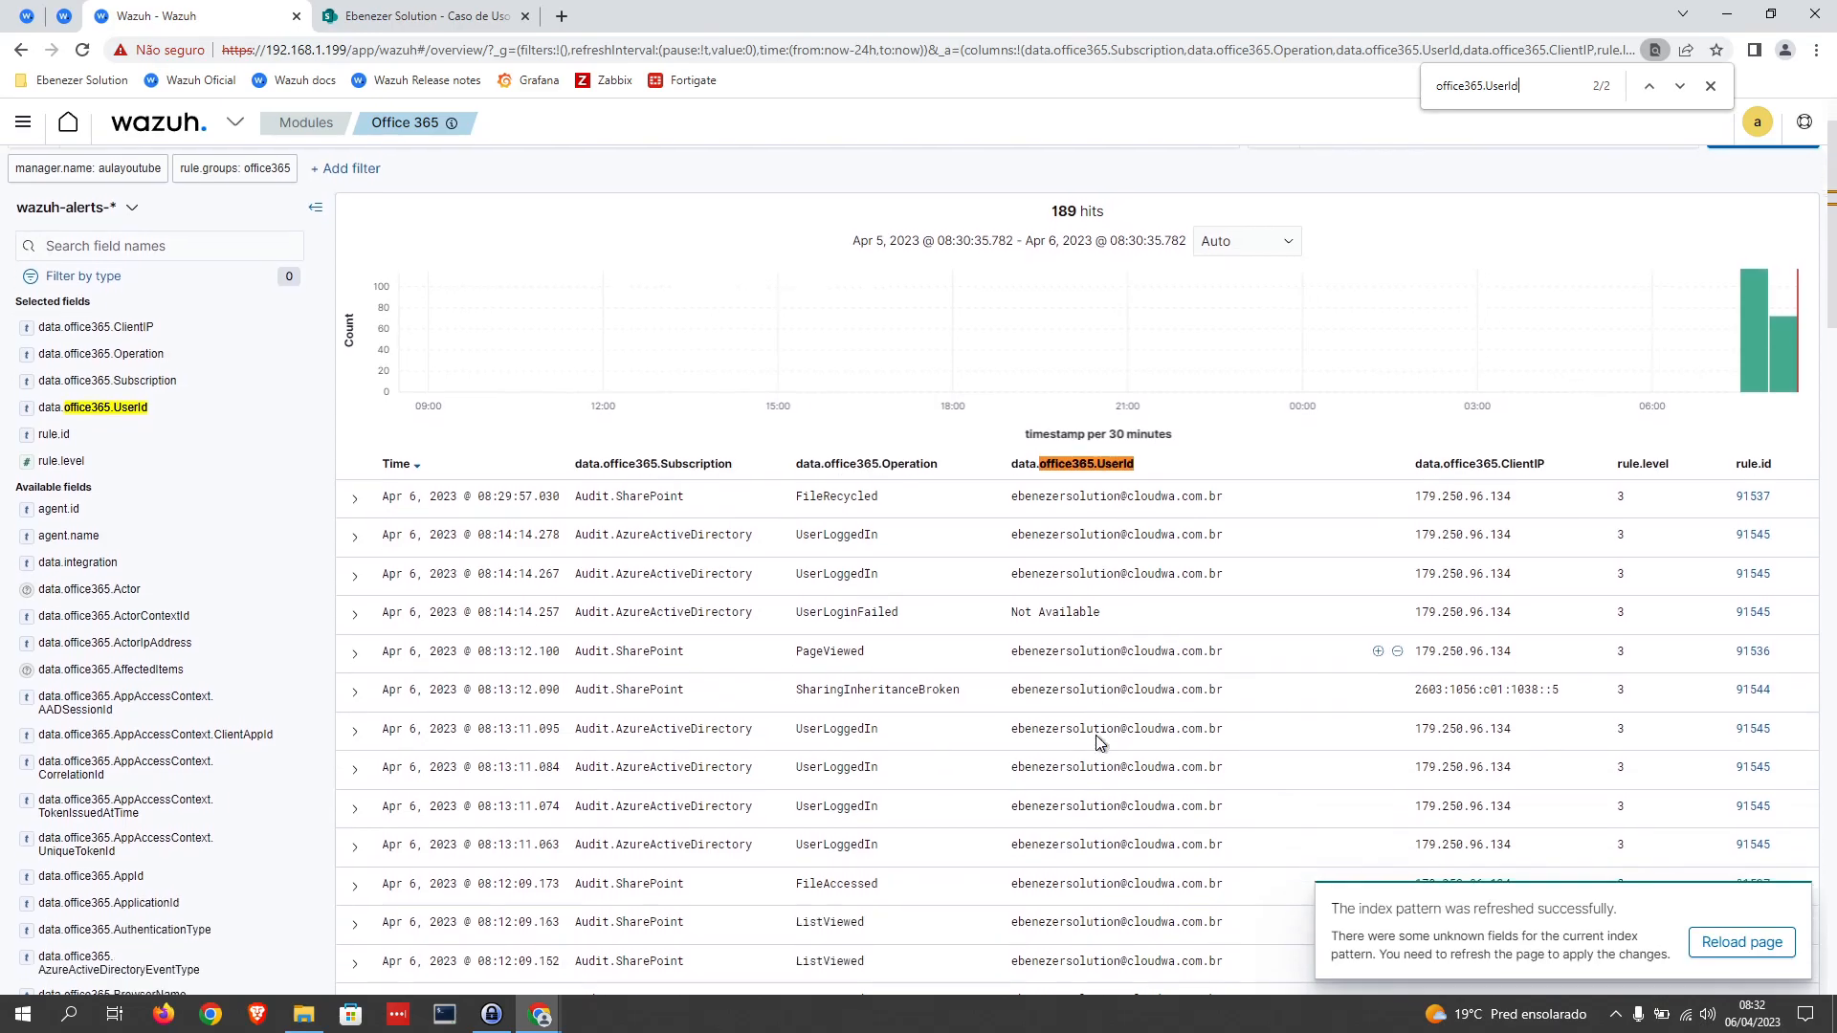
pyautogui.scroll(1, 1093, 730)
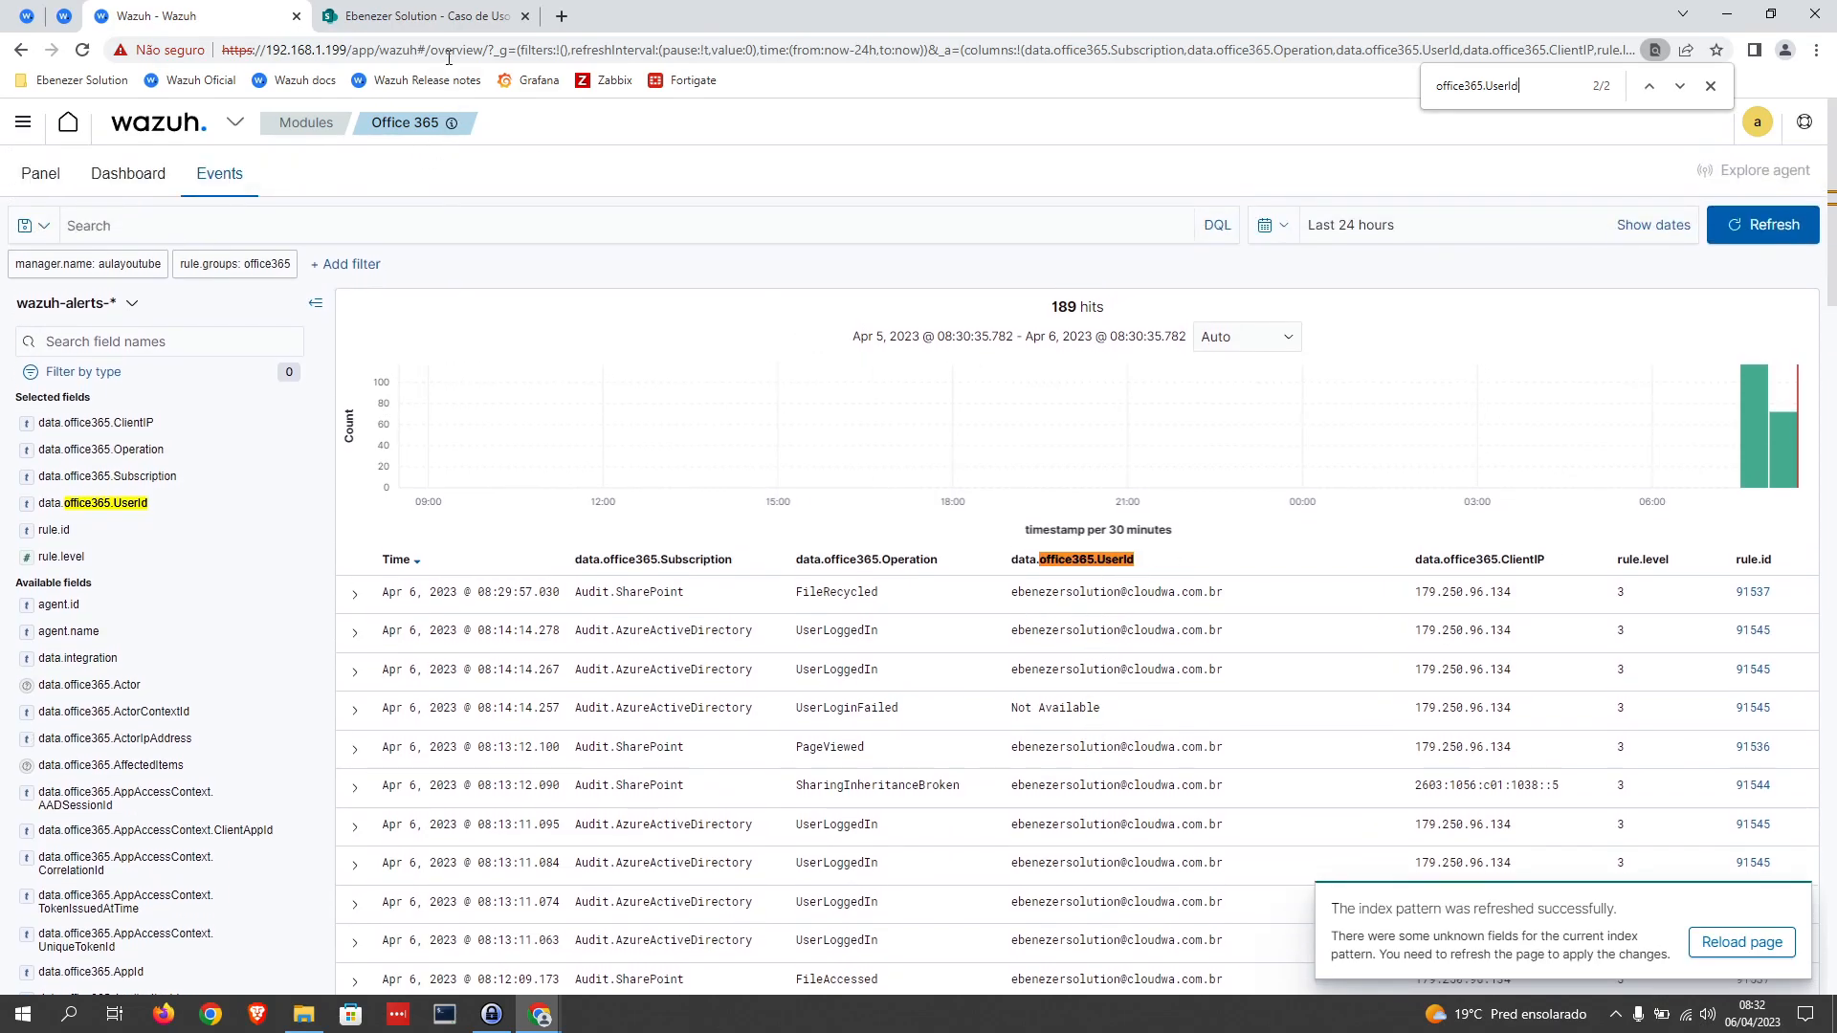
pyautogui.click(411, 27)
pyautogui.click(64, 15)
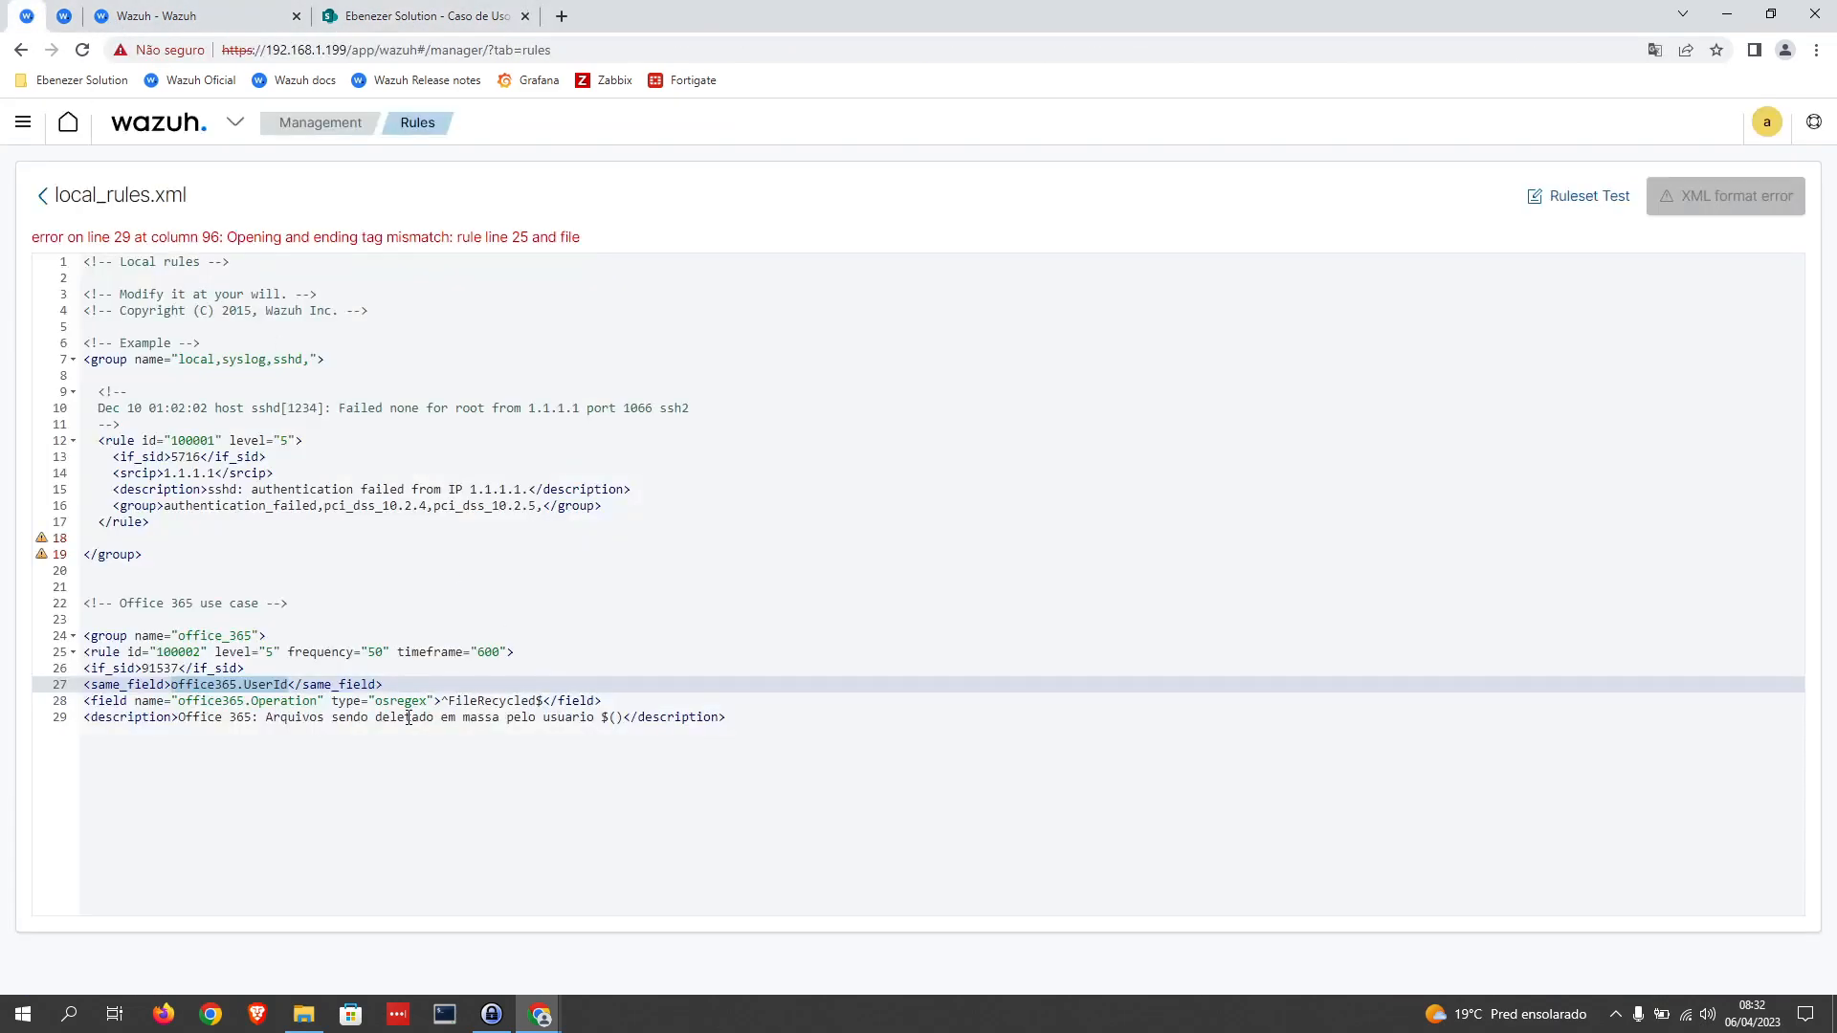
pyautogui.click(613, 717)
pyautogui.hotkey('ctrl', 'v')
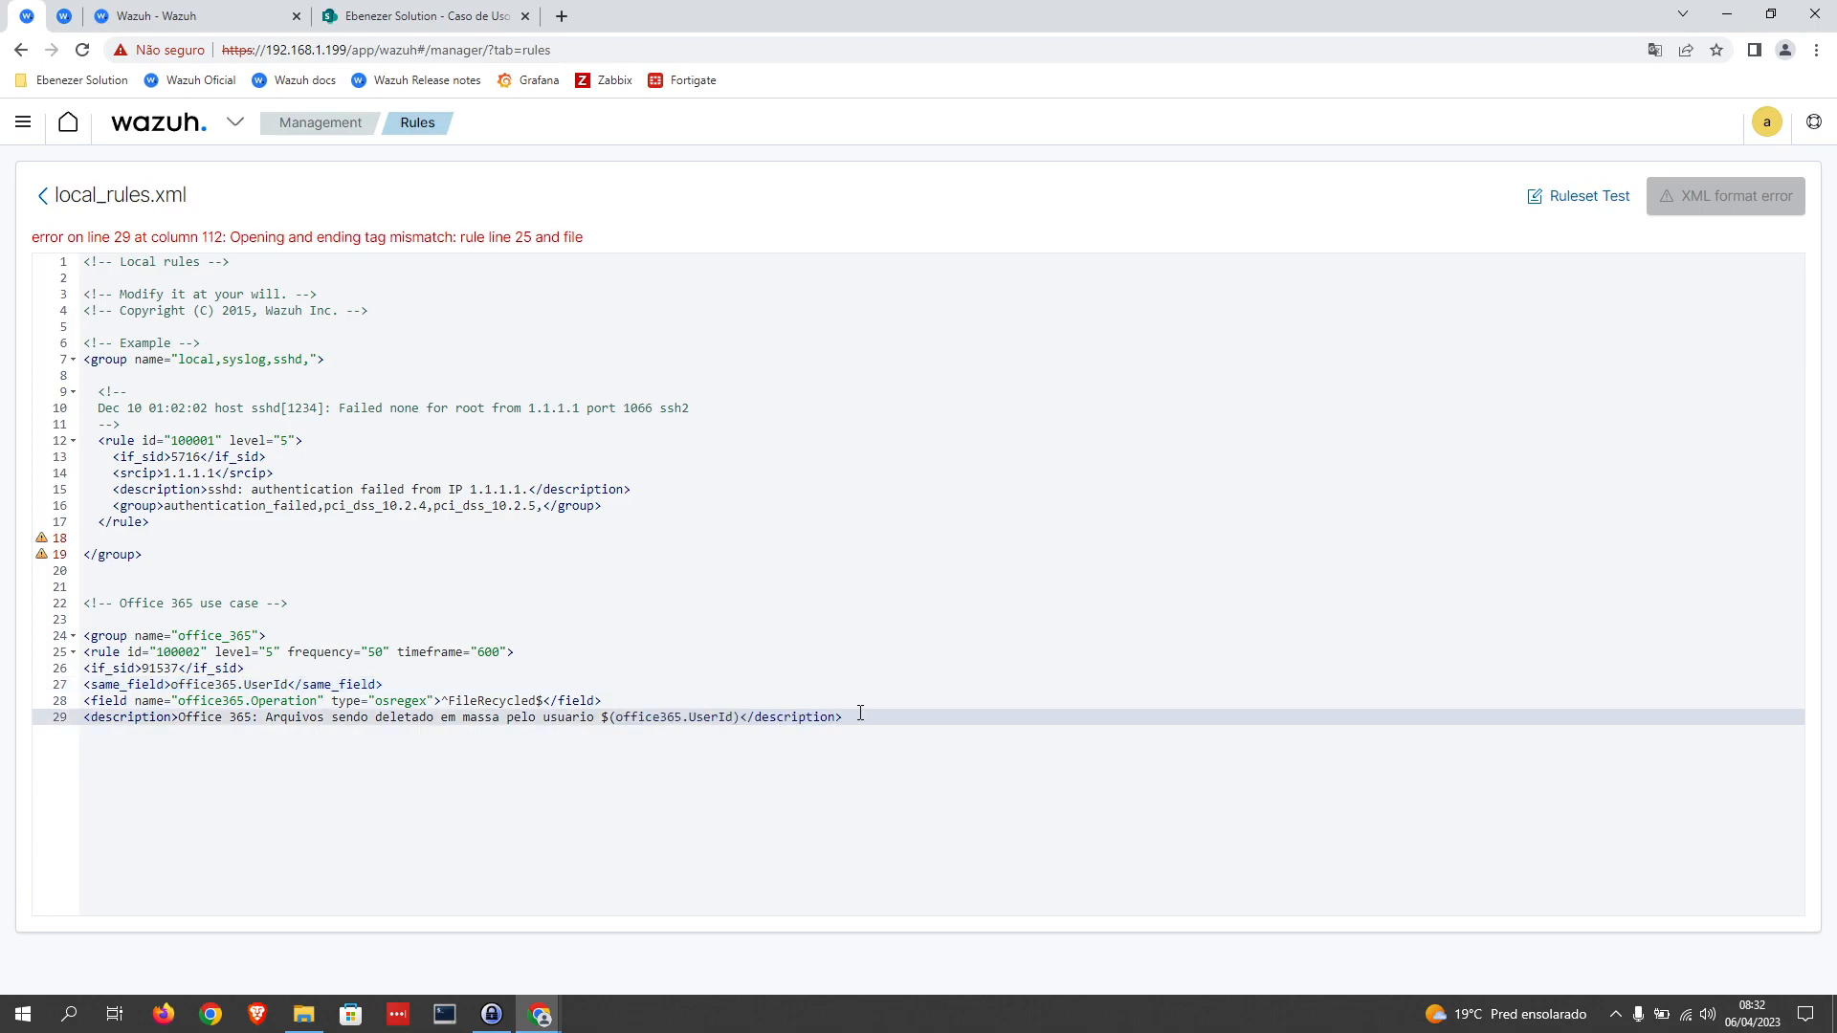
# Step: Add the line <options>alert?_by_email</options> below the description in rule 100002
pyautogui.click(860, 712)
pyautogui.press('Return')
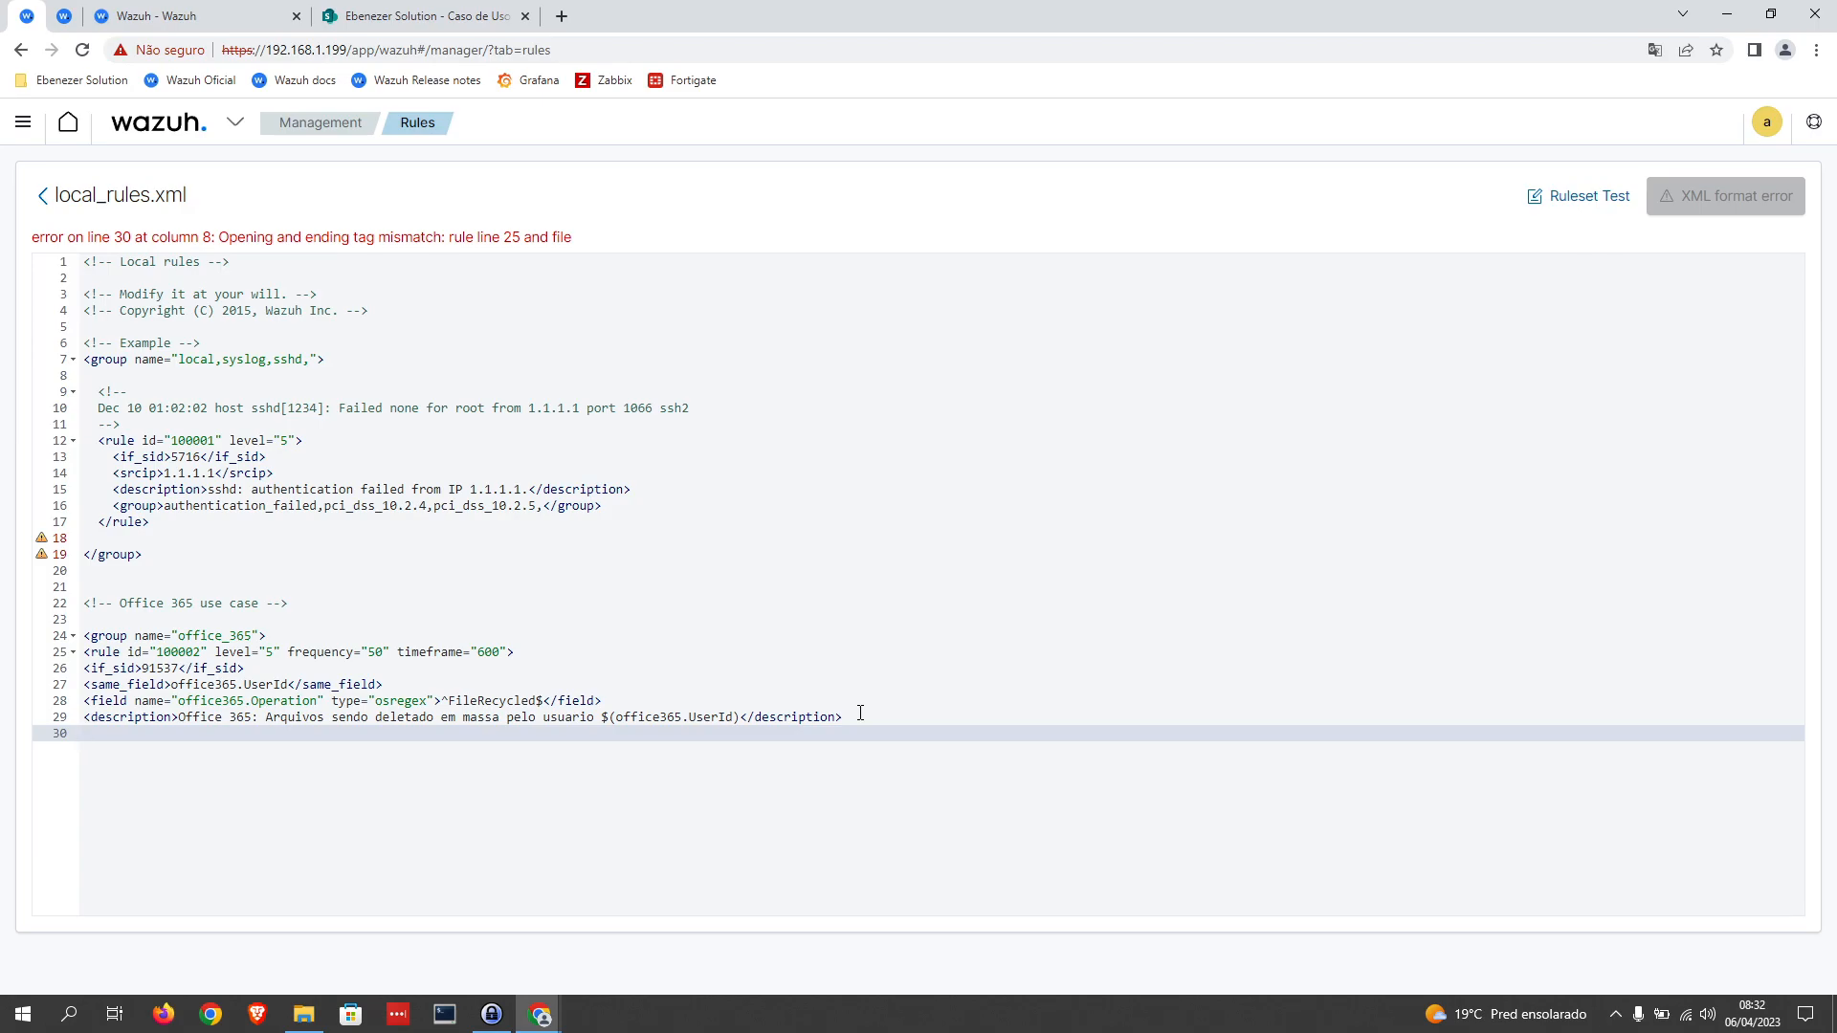
pyautogui.write('<>')
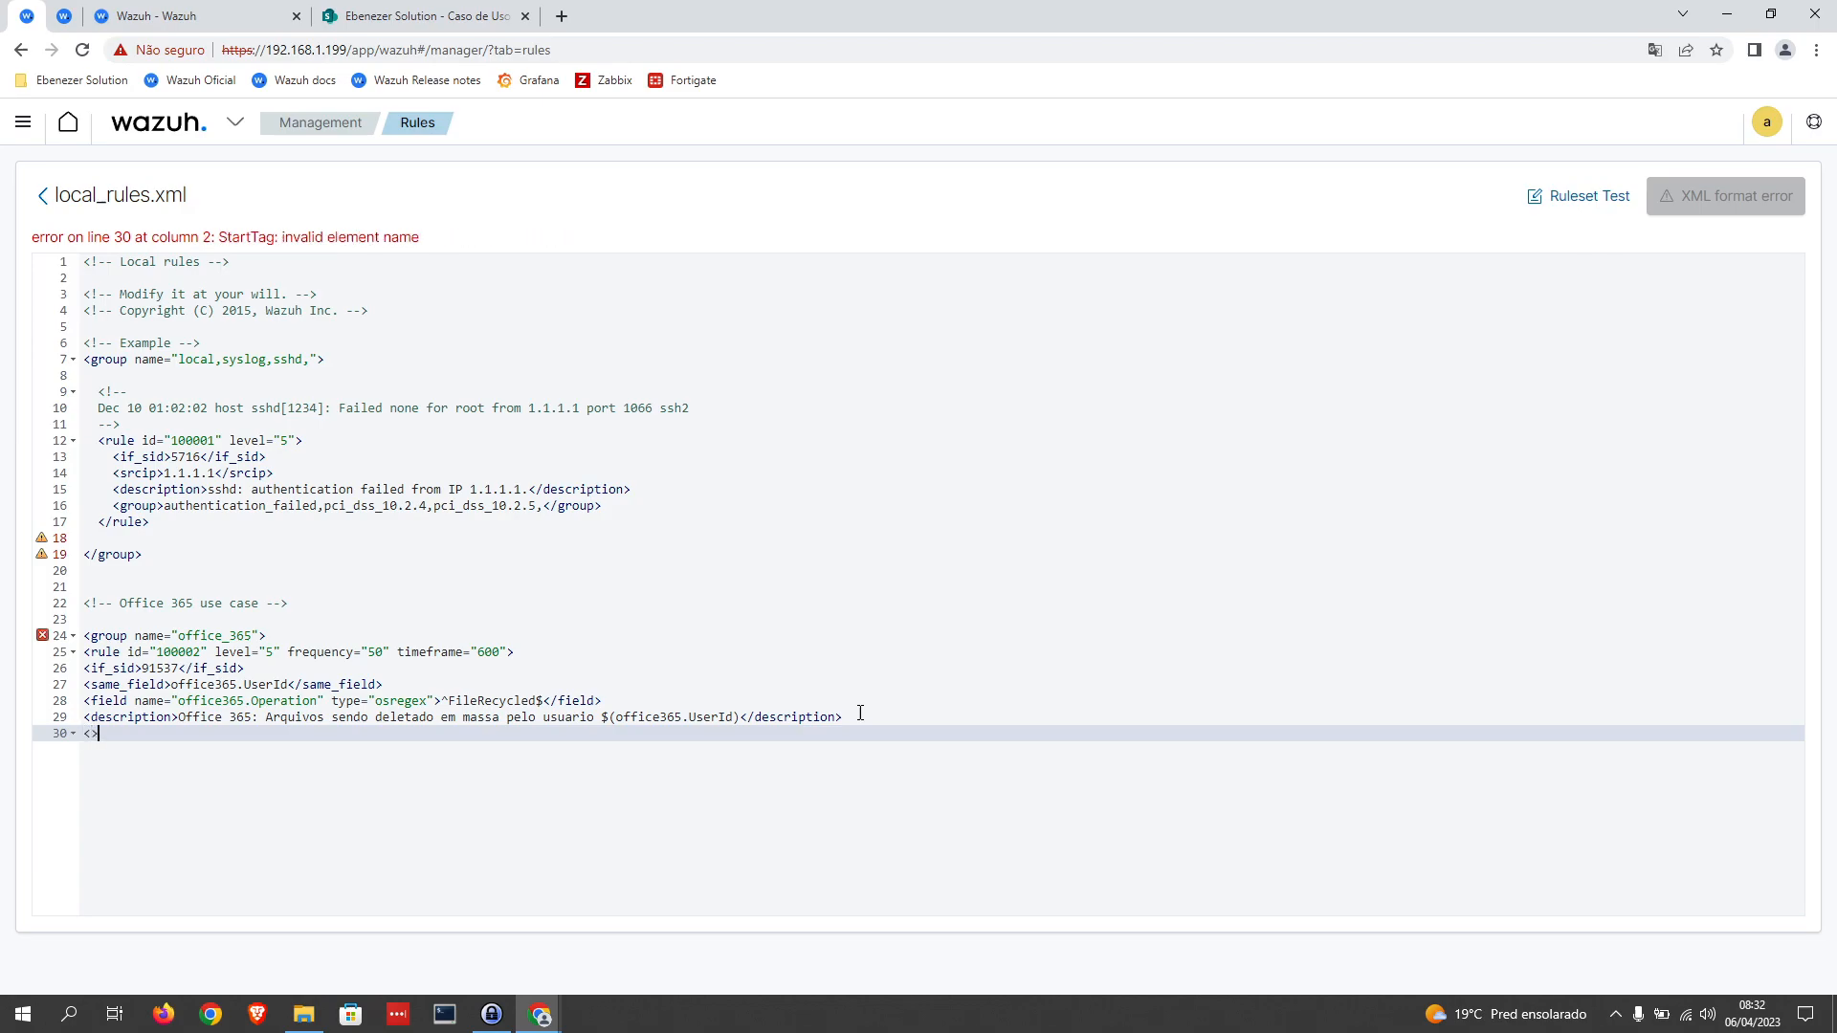
pyautogui.write('optio')
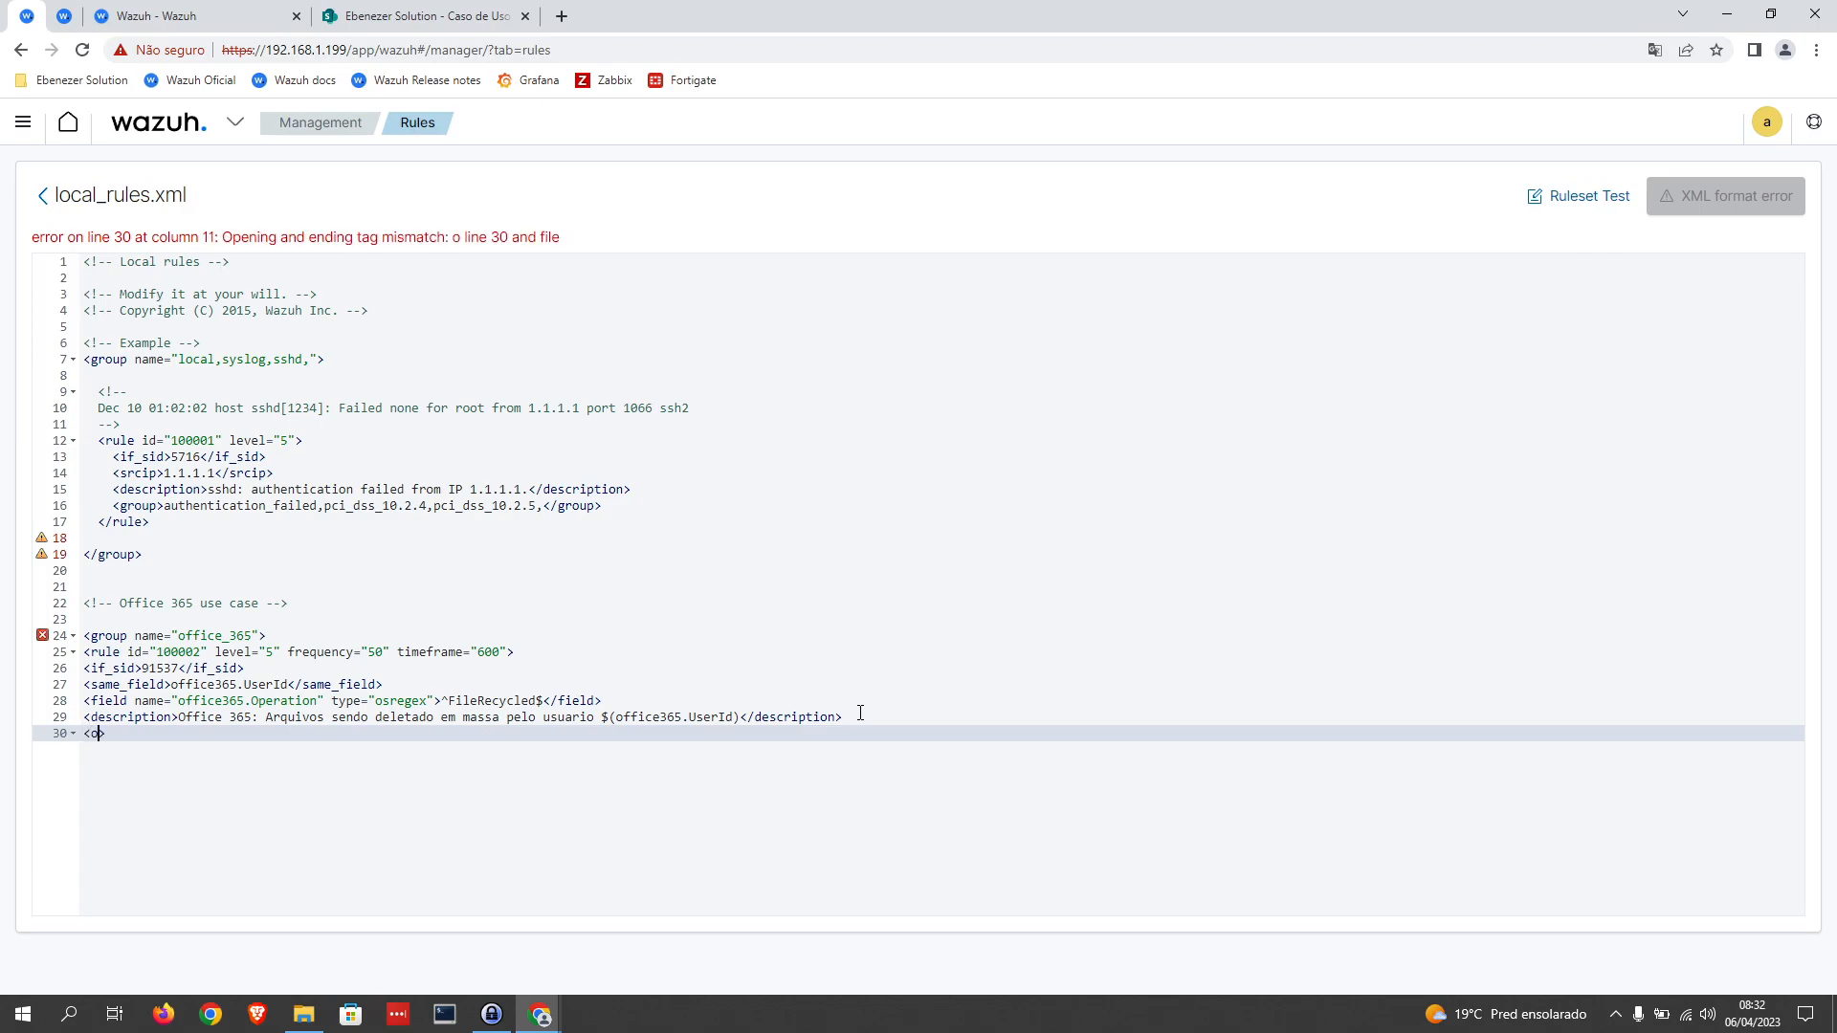
pyautogui.write('ns>')
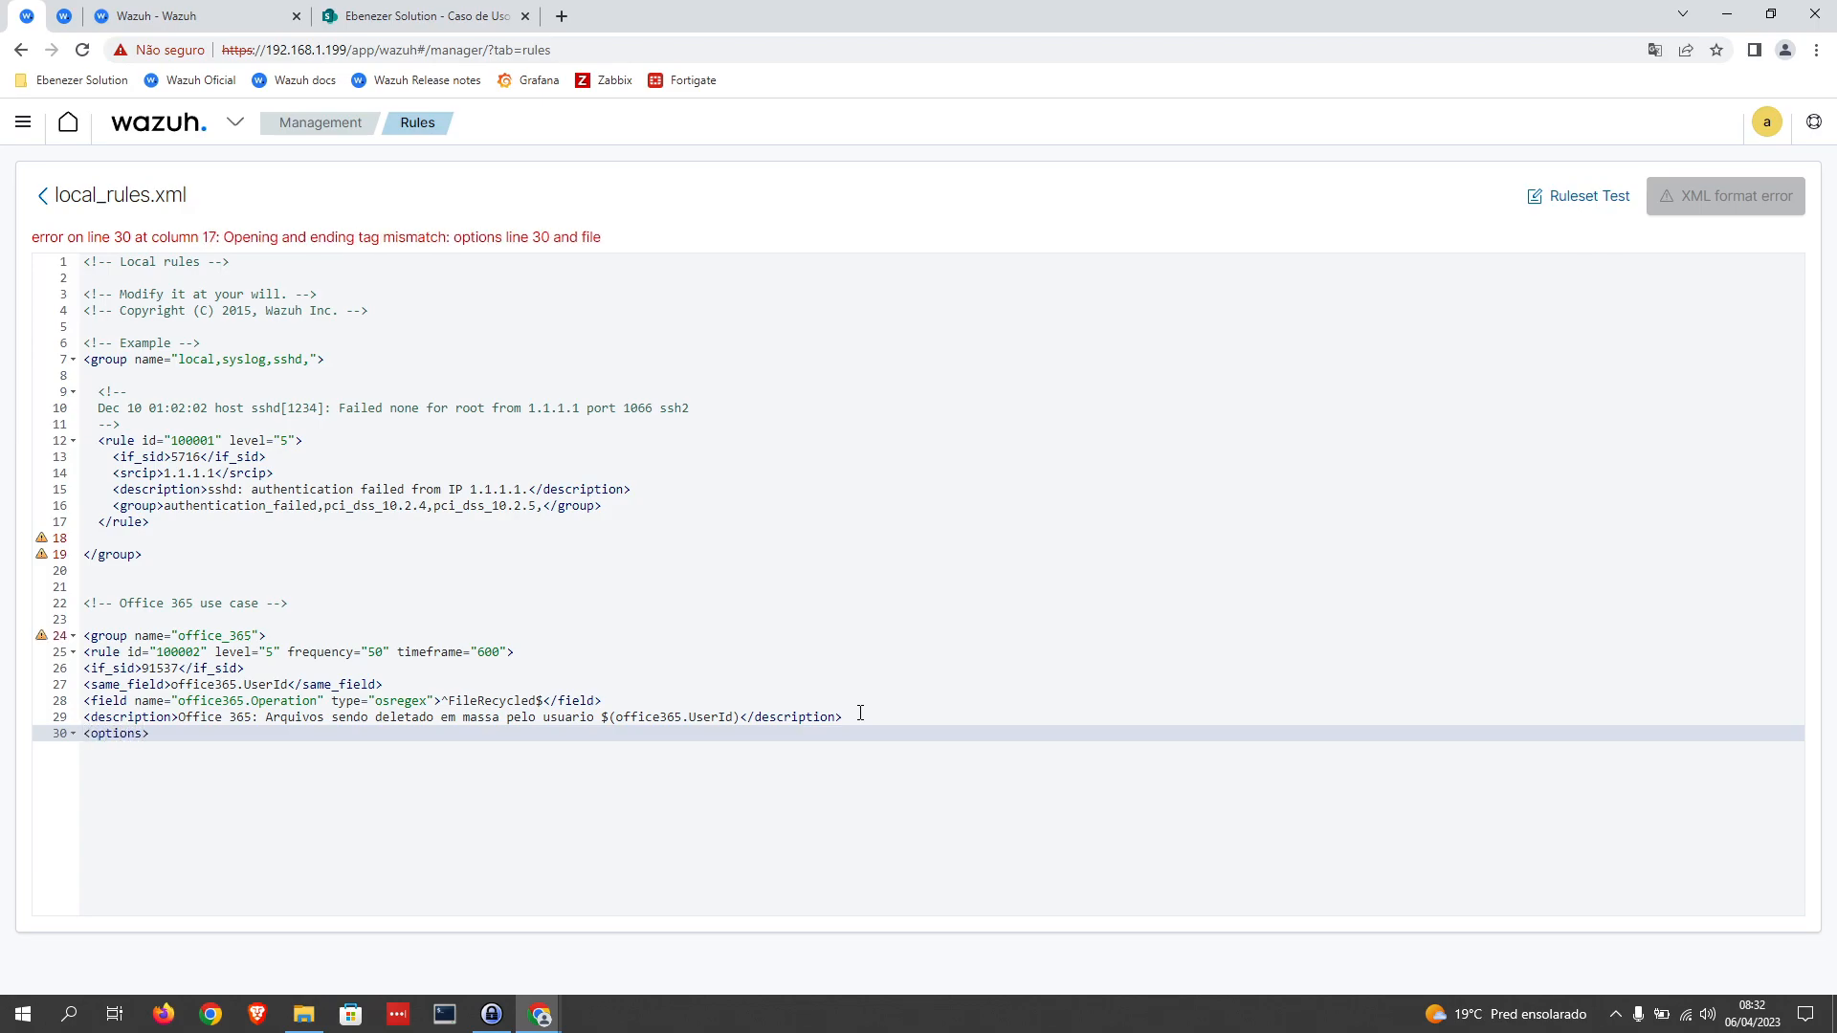
pyautogui.write('alert?_by_email<')
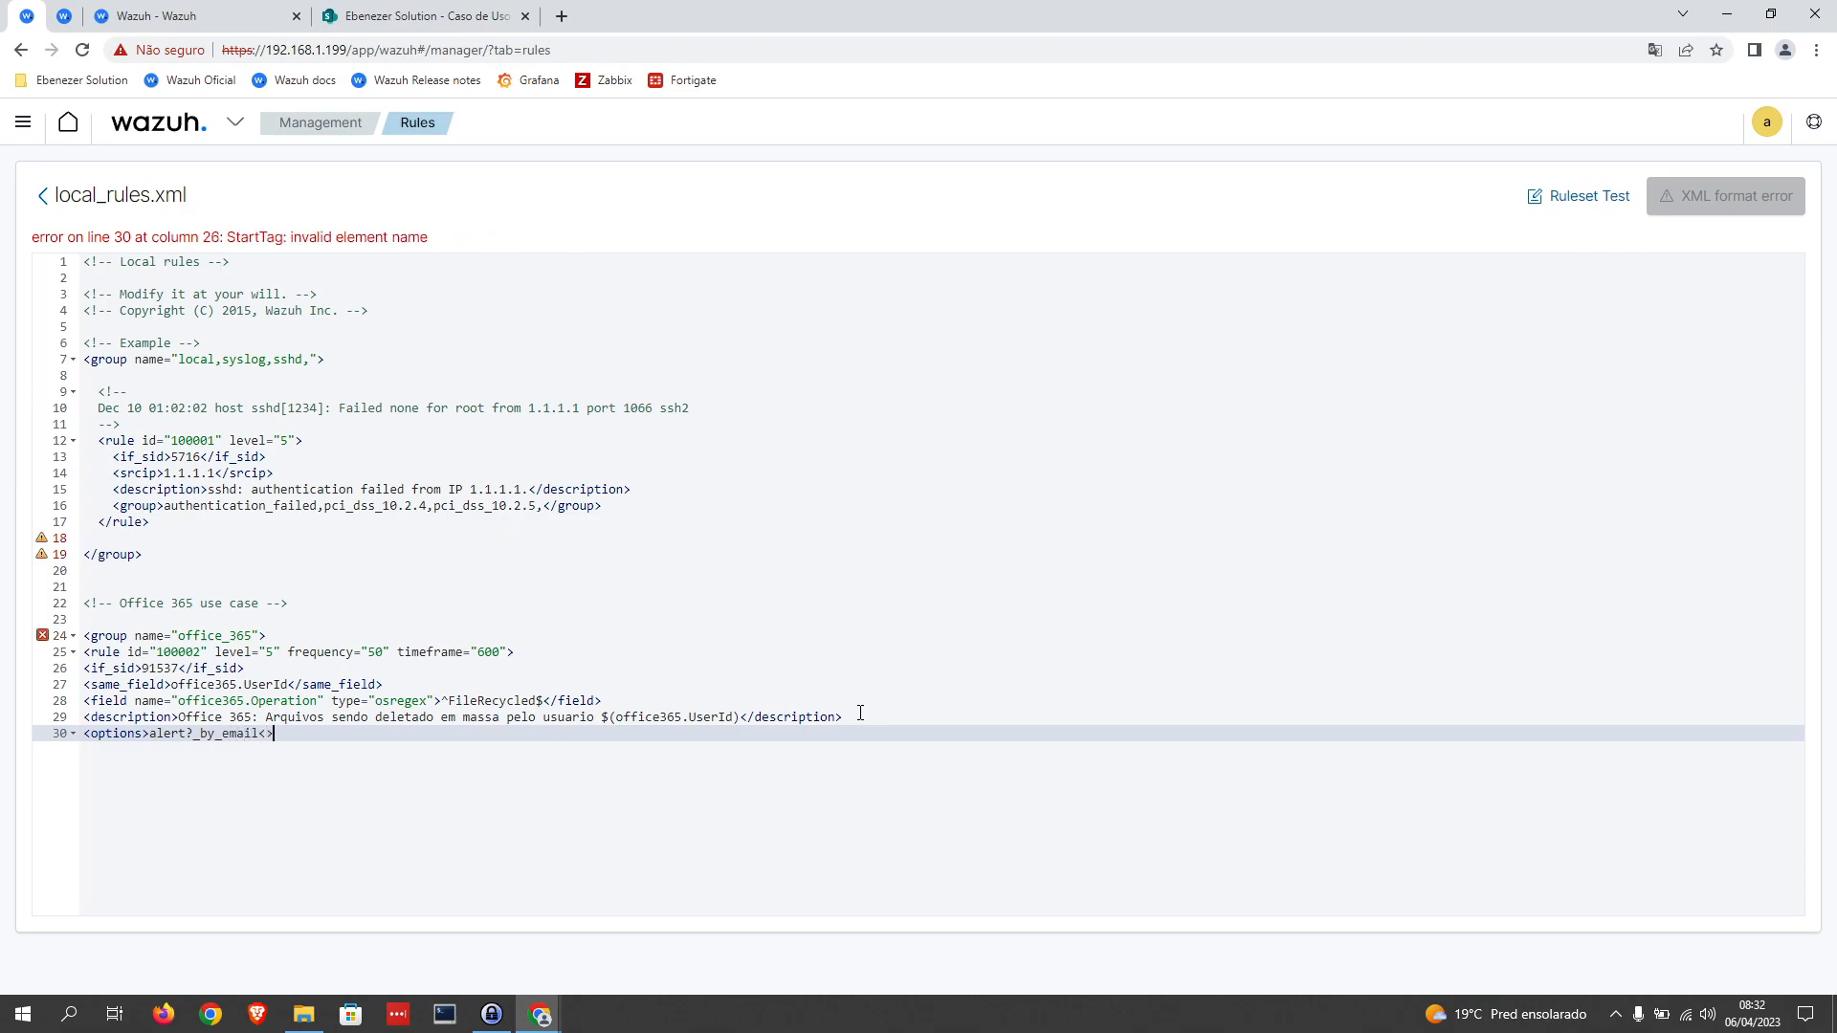
pyautogui.write('/options>')
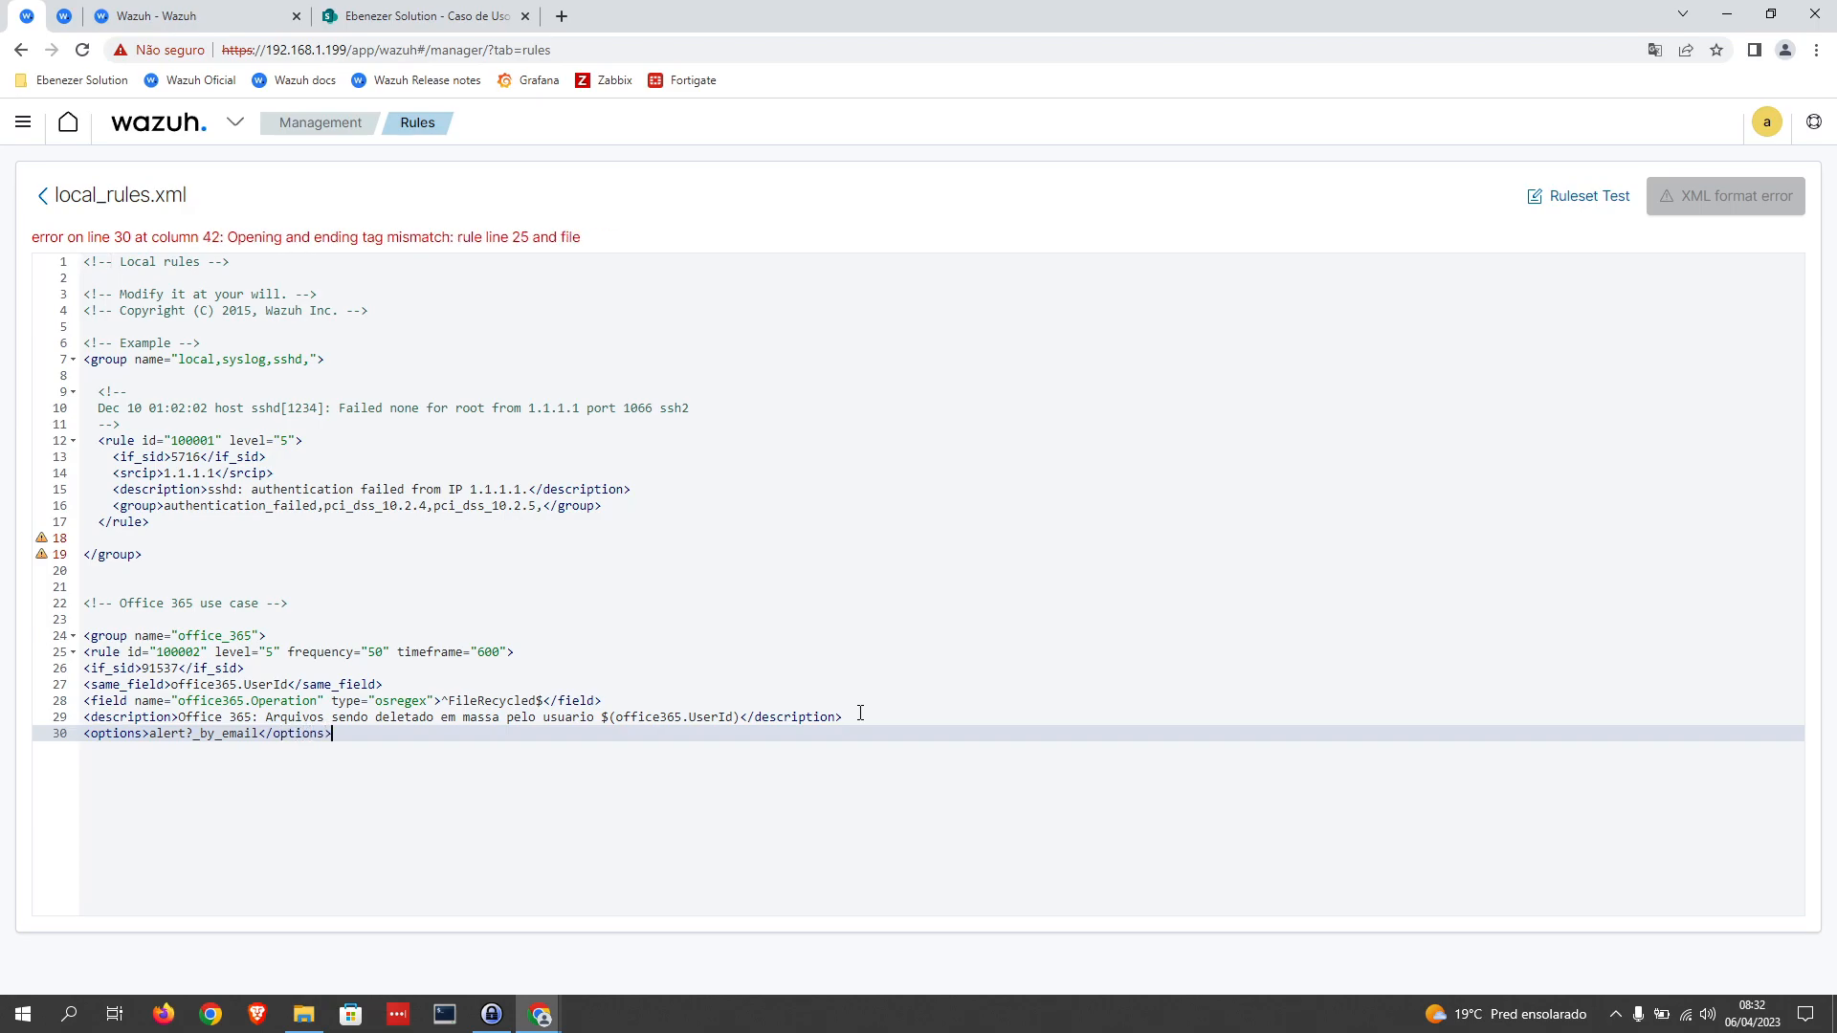
# Step: Close rule 100002 with </rule> on line 31
pyautogui.press('Return')
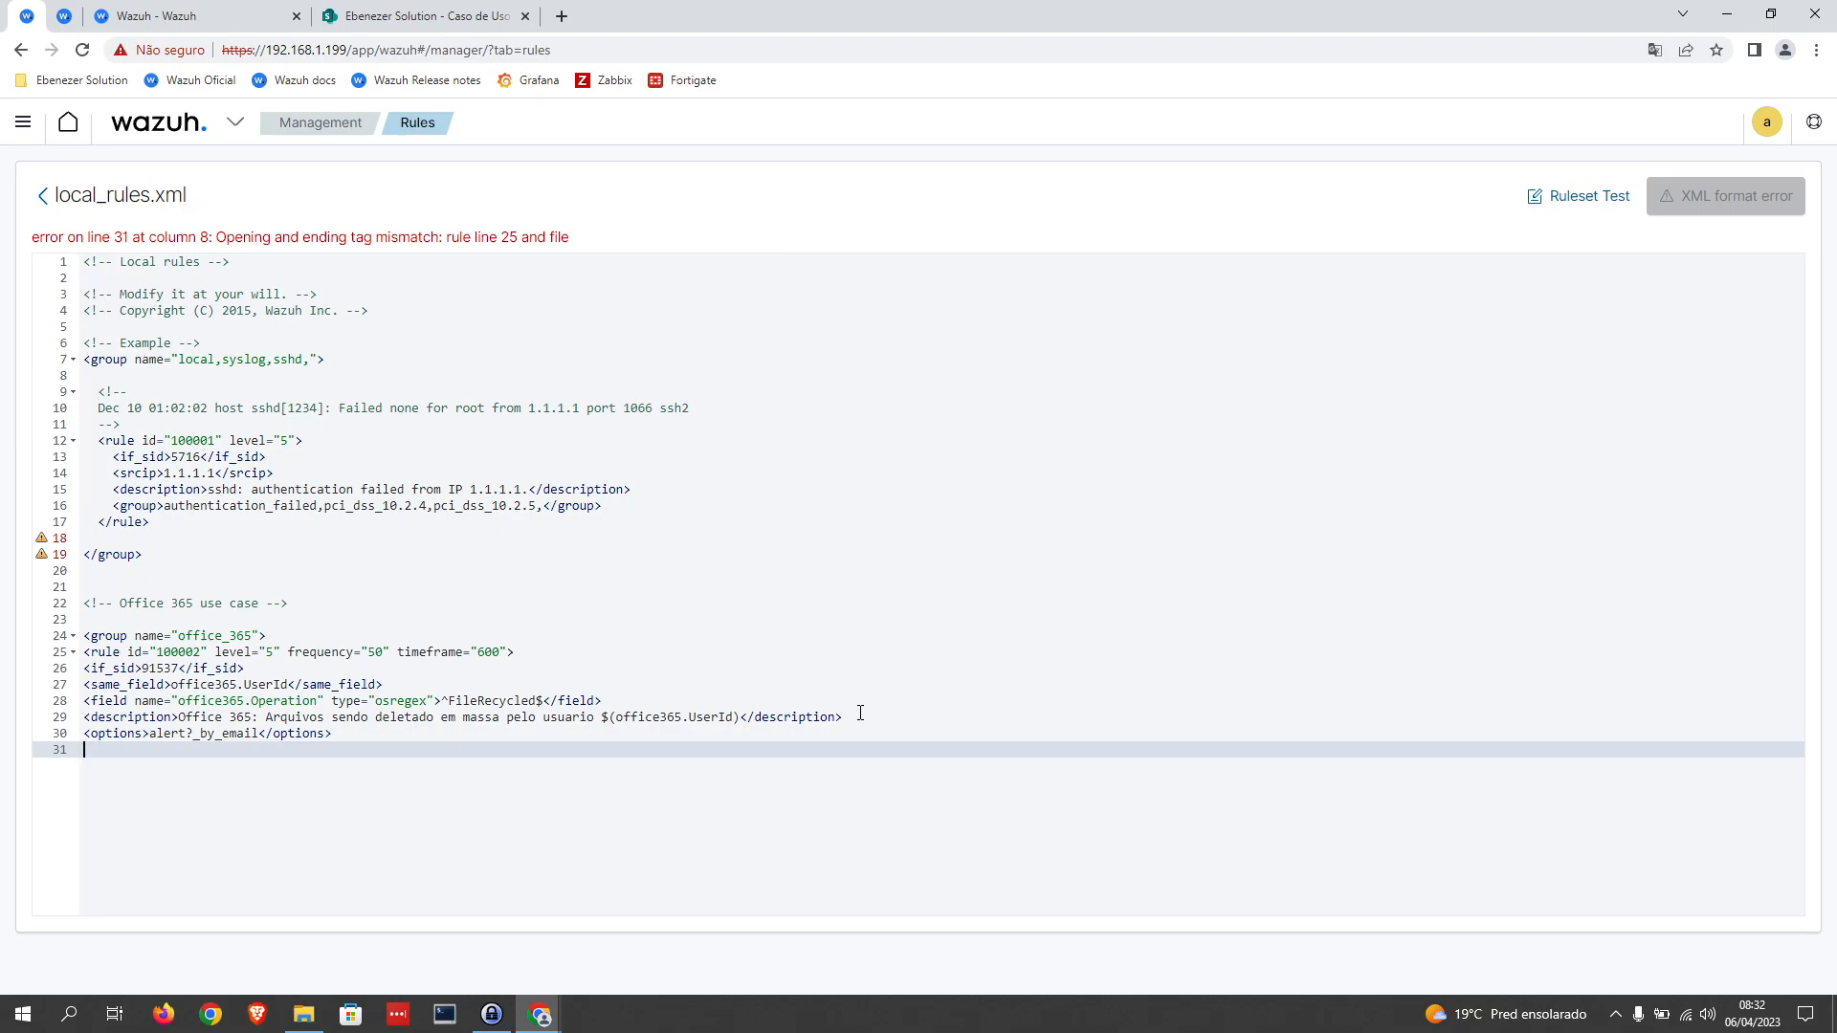
pyautogui.write('</ru')
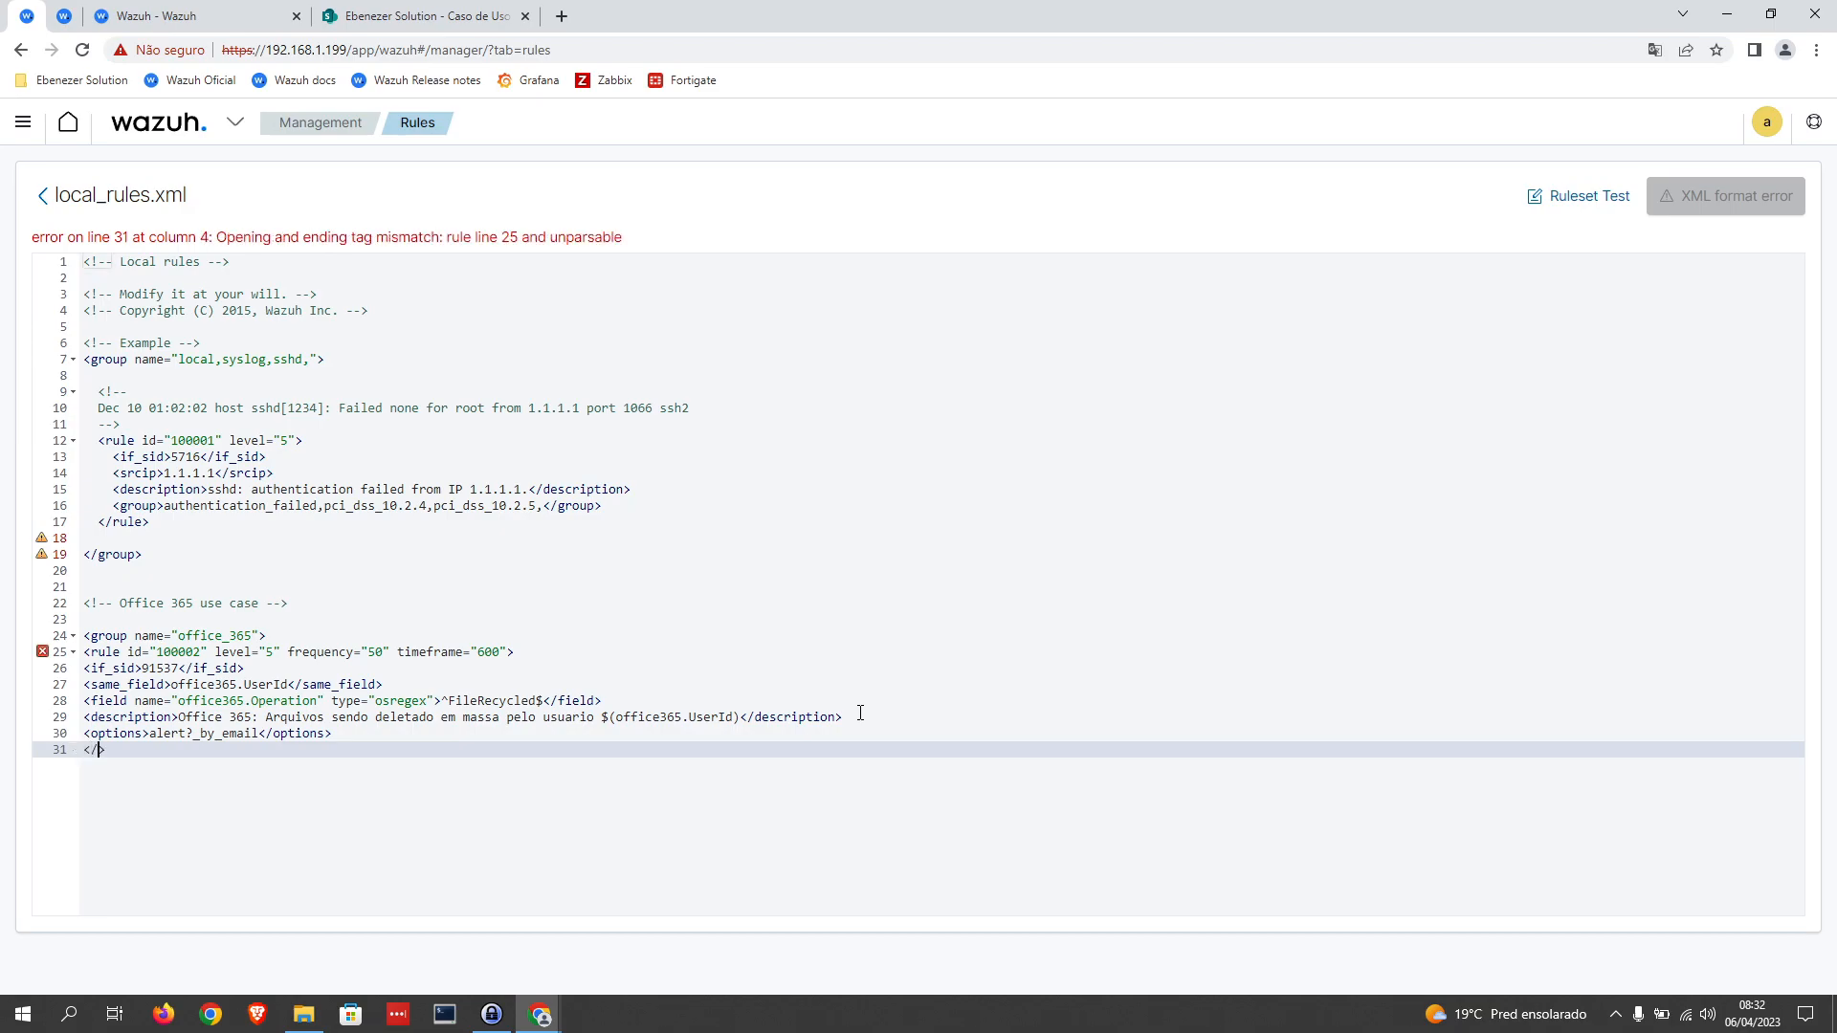
pyautogui.write('le')
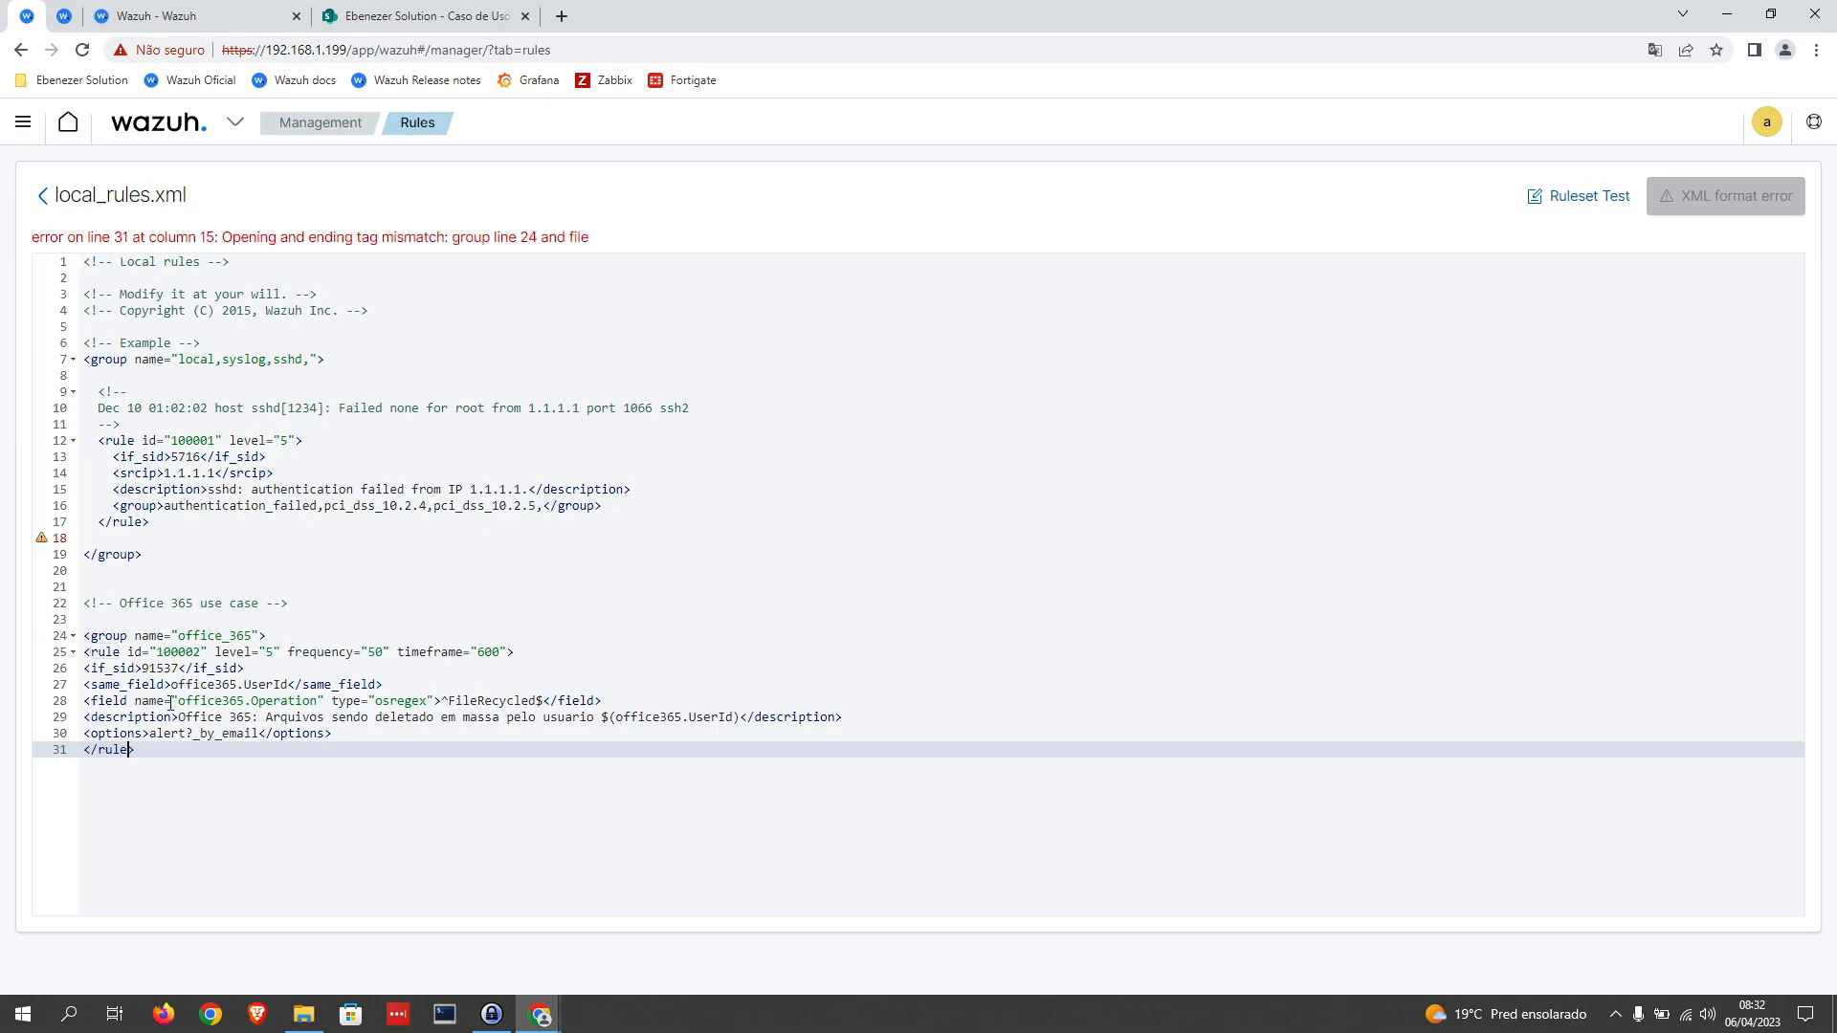
pyautogui.moveTo(140, 749); pyautogui.dragTo(83, 652)
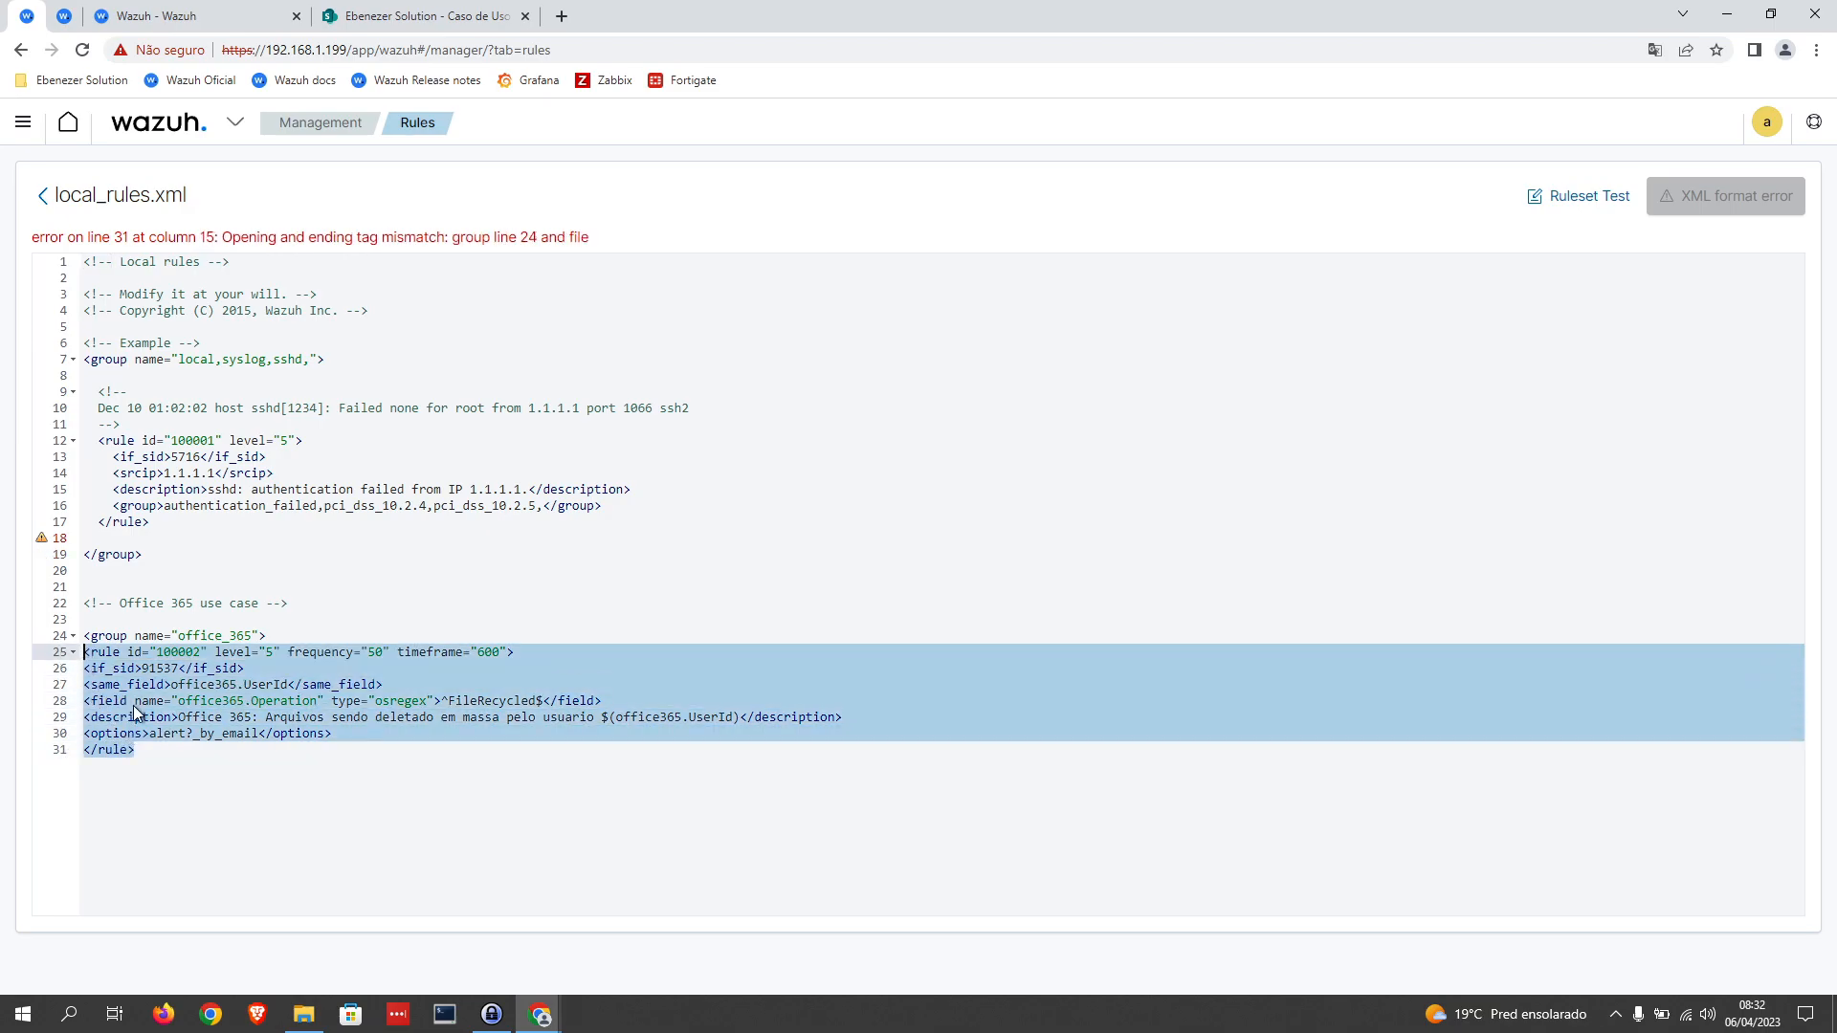
pyautogui.click(166, 743)
# Step: Close the office_365 group with </group> on the line below the rule
pyautogui.press('Return')
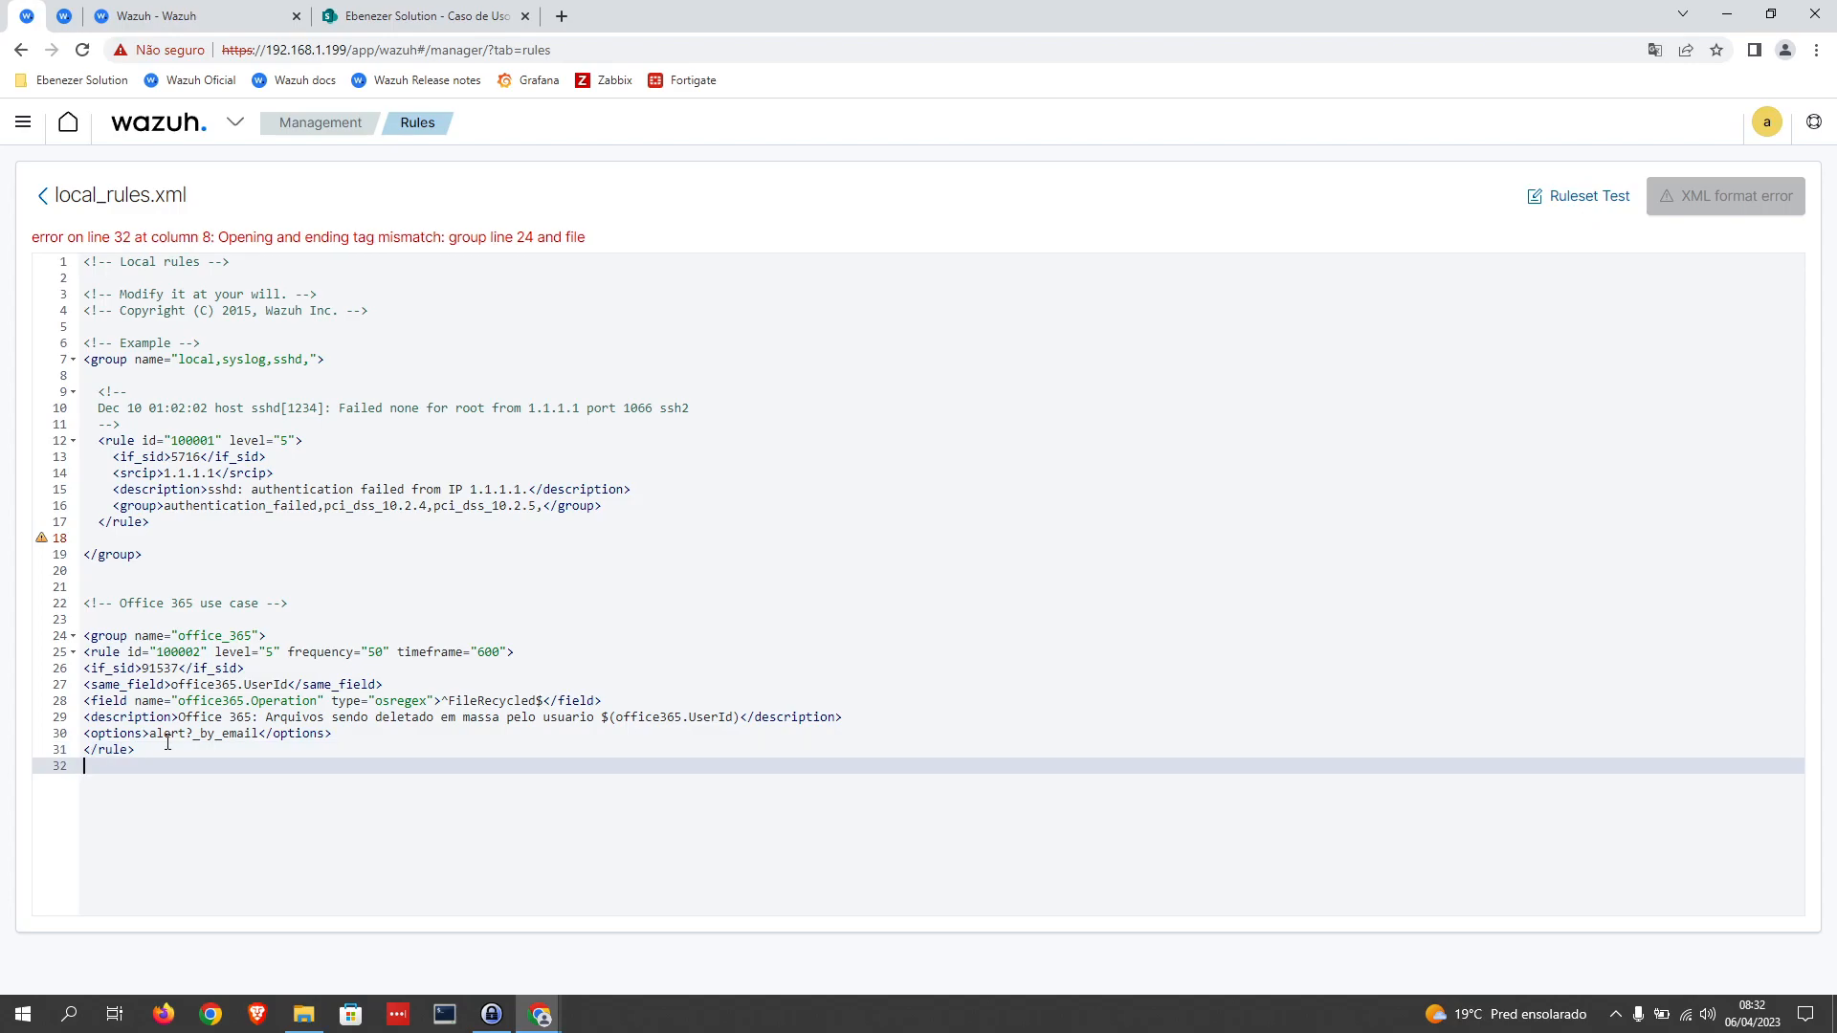
pyautogui.moveTo(267, 636); pyautogui.dragTo(71, 642)
pyautogui.click(121, 772)
pyautogui.write('</gh')
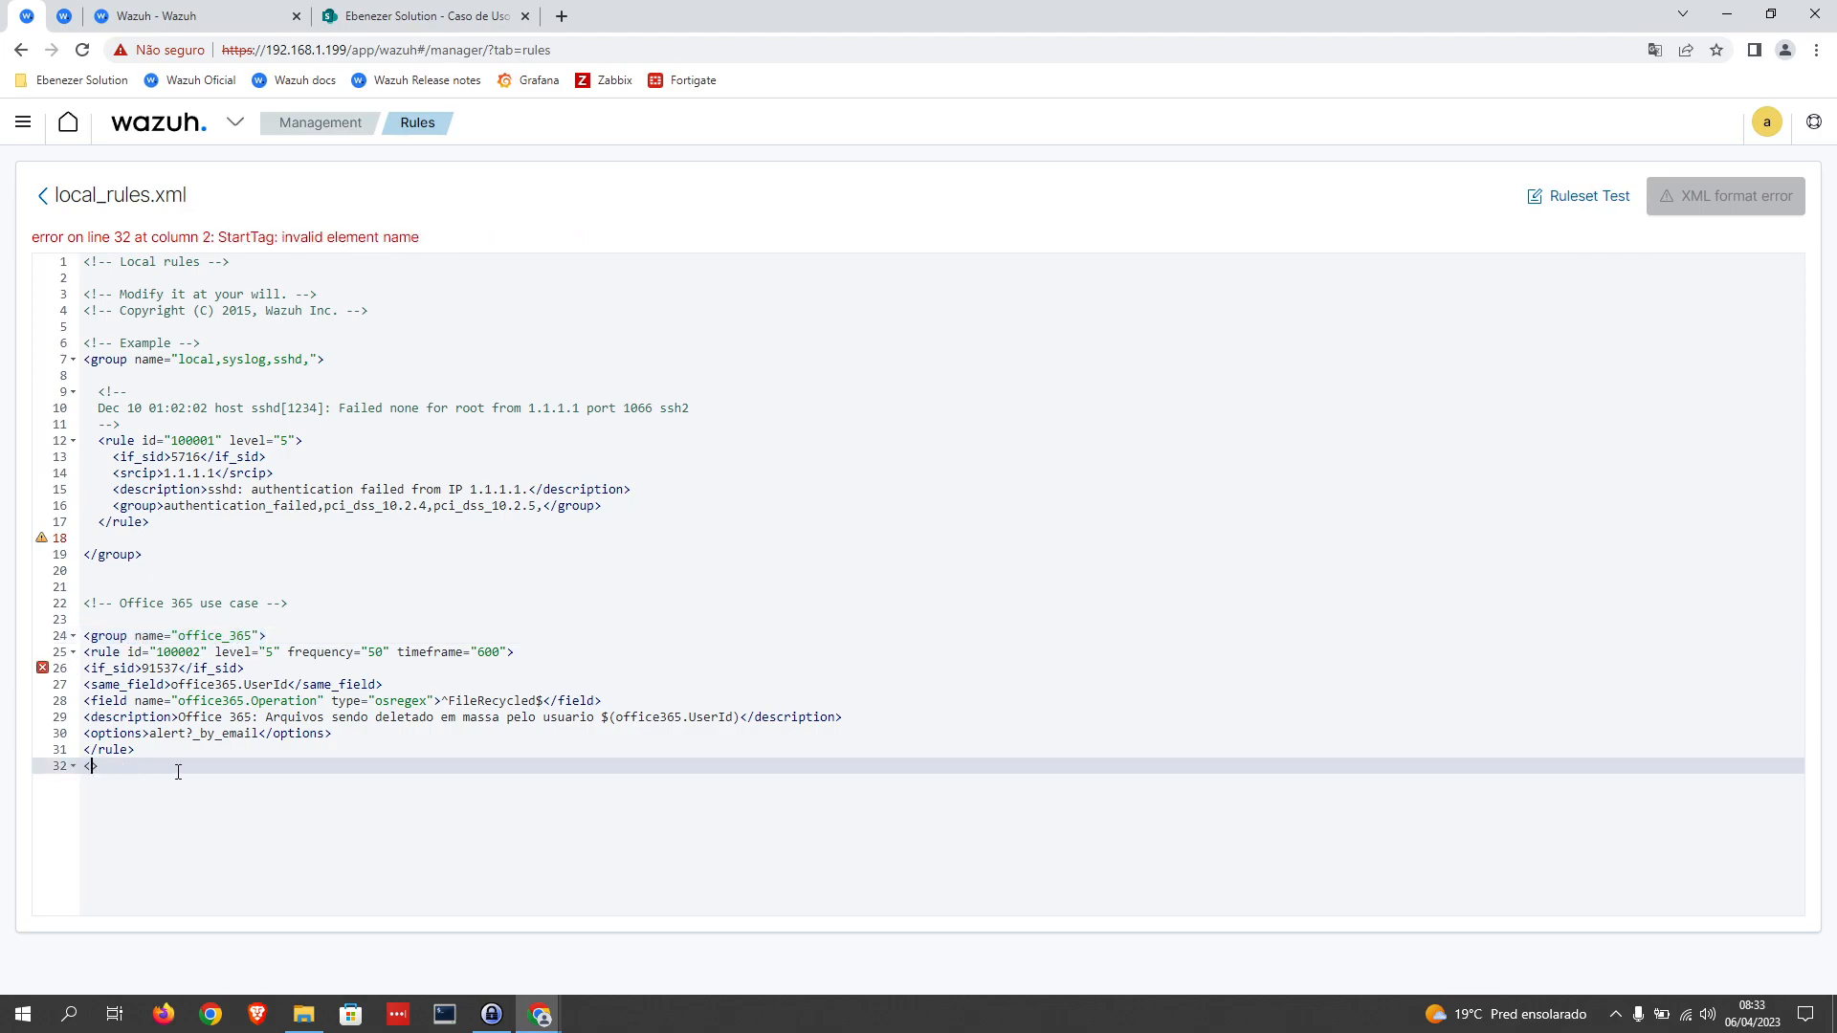
pyautogui.press('BackSpace')
pyautogui.write('rou')
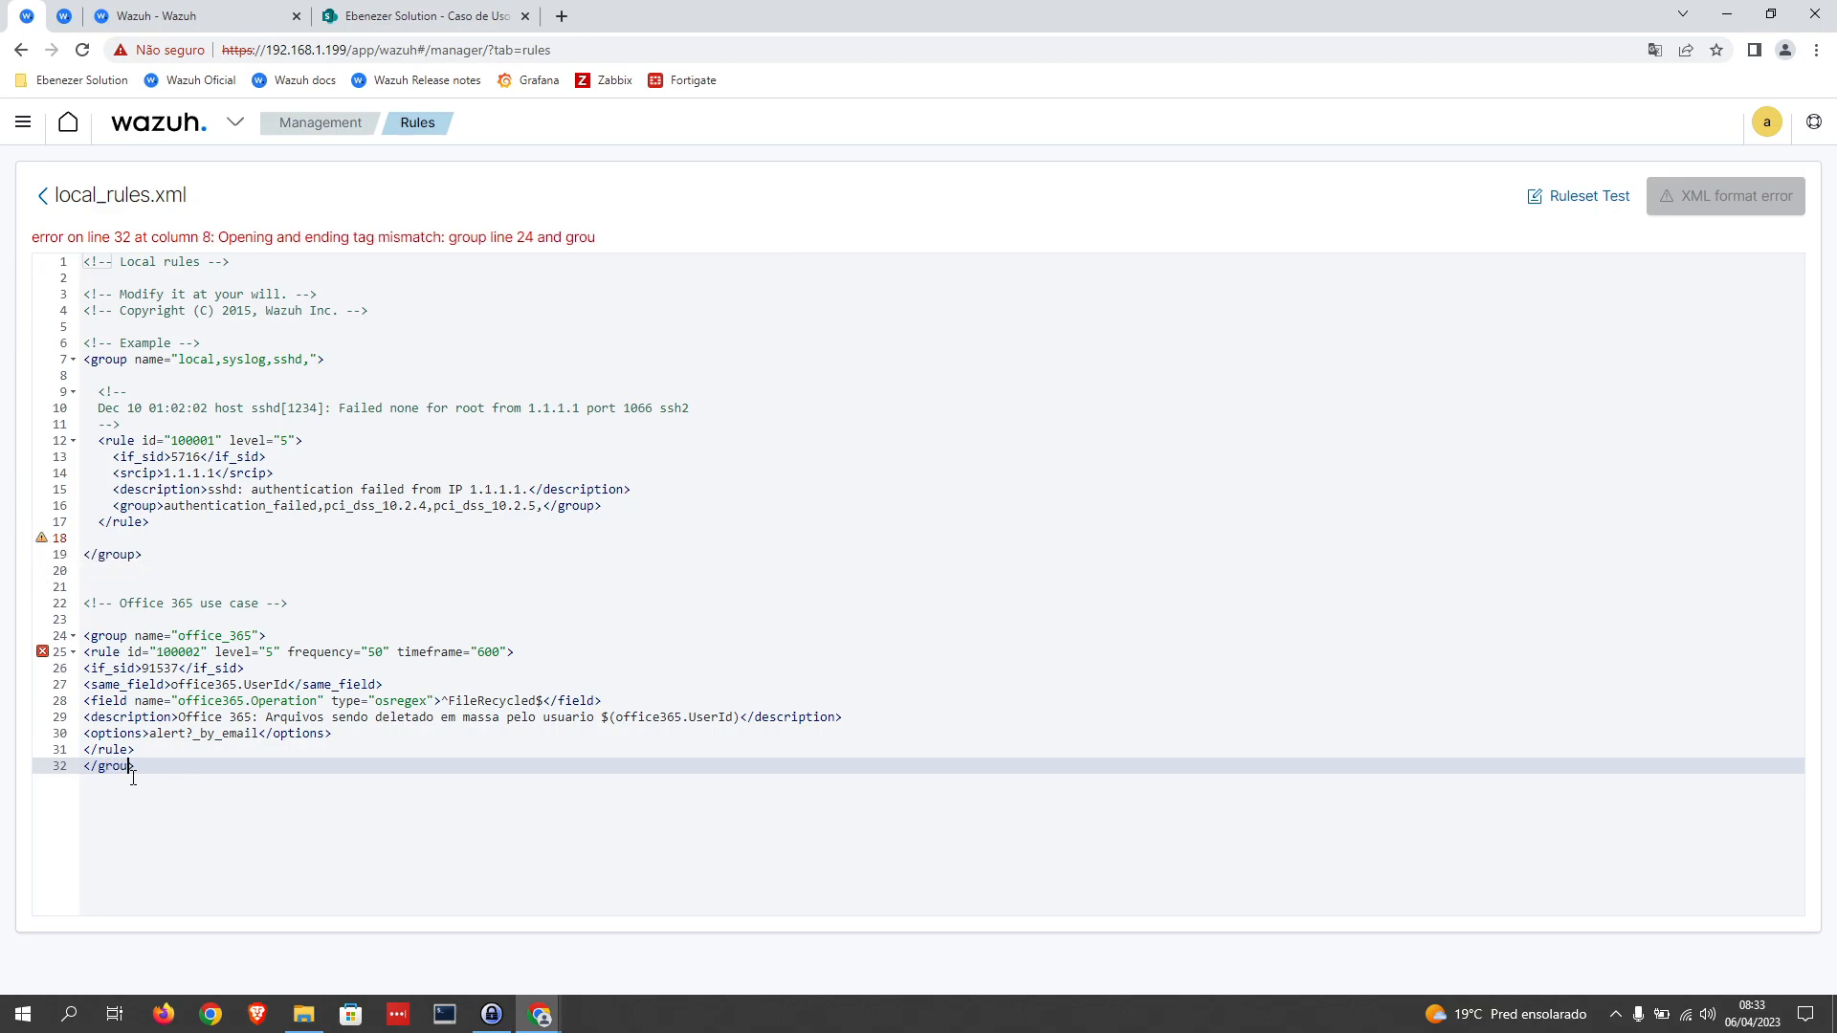
pyautogui.write('p')
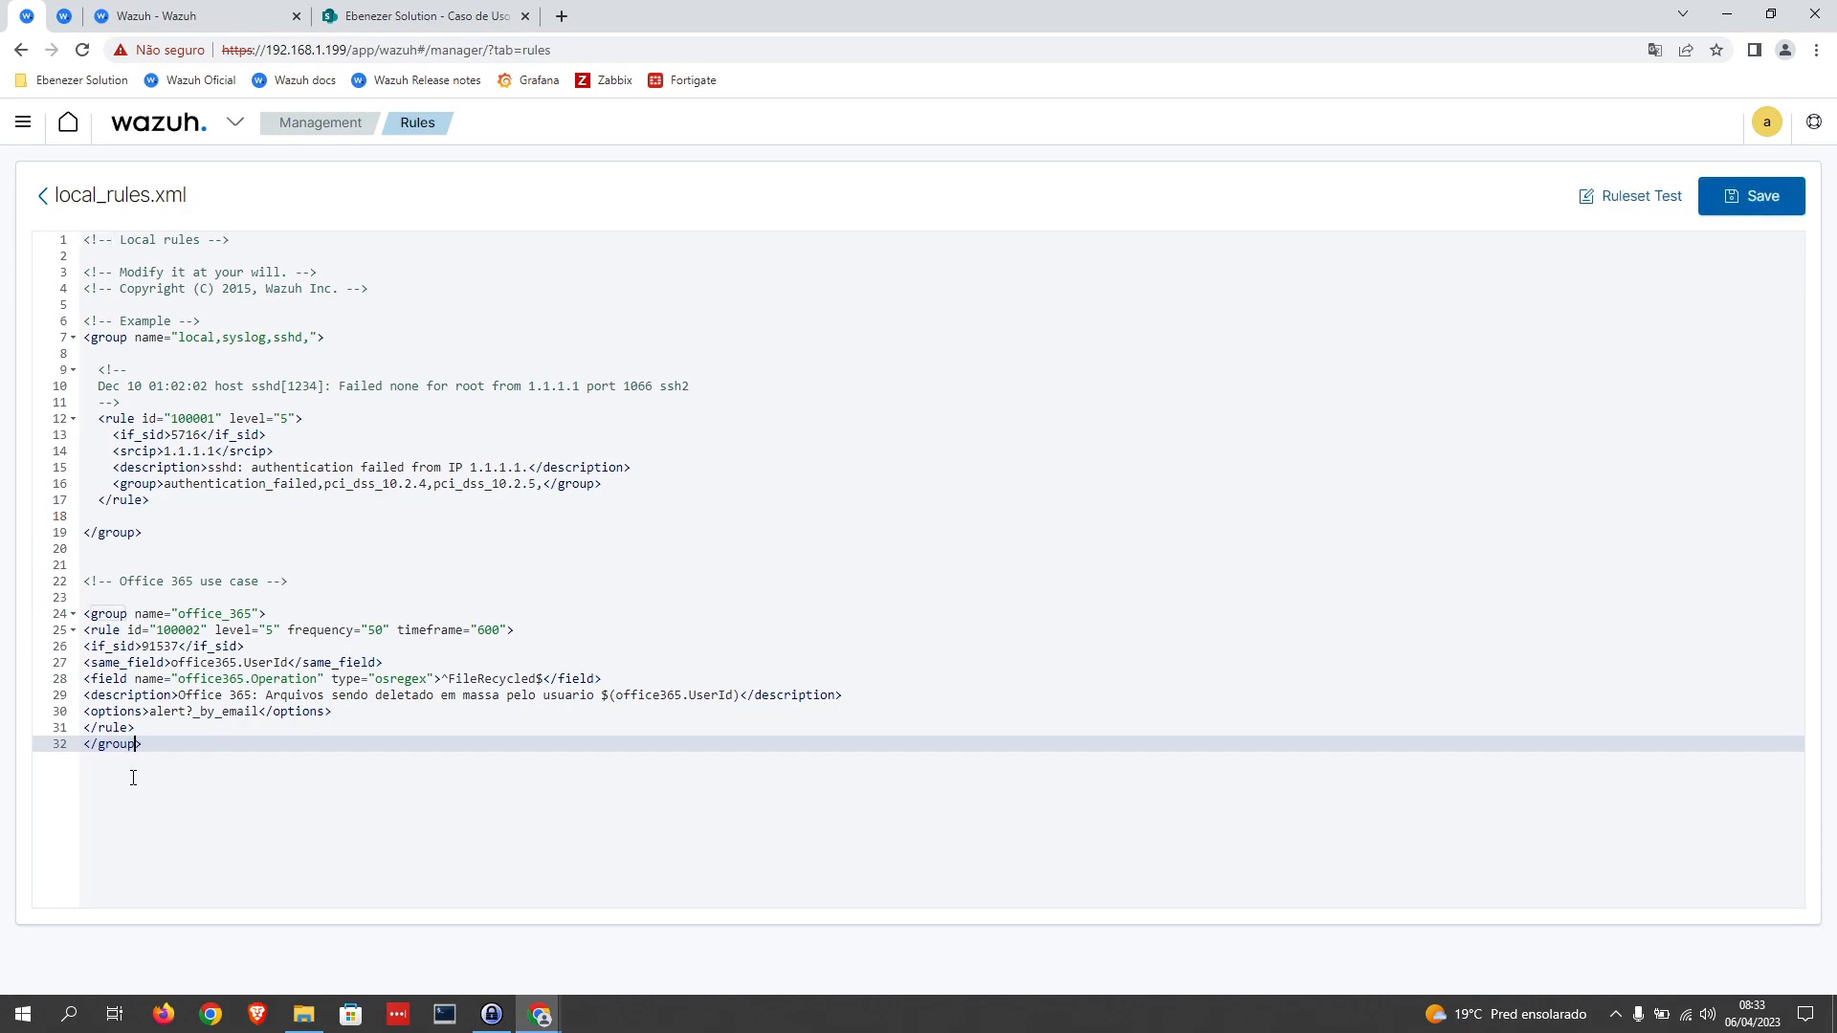
# Step: Duplicate the whole rule 100002 block twice below itself, inside the office_365 group
pyautogui.click(146, 731)
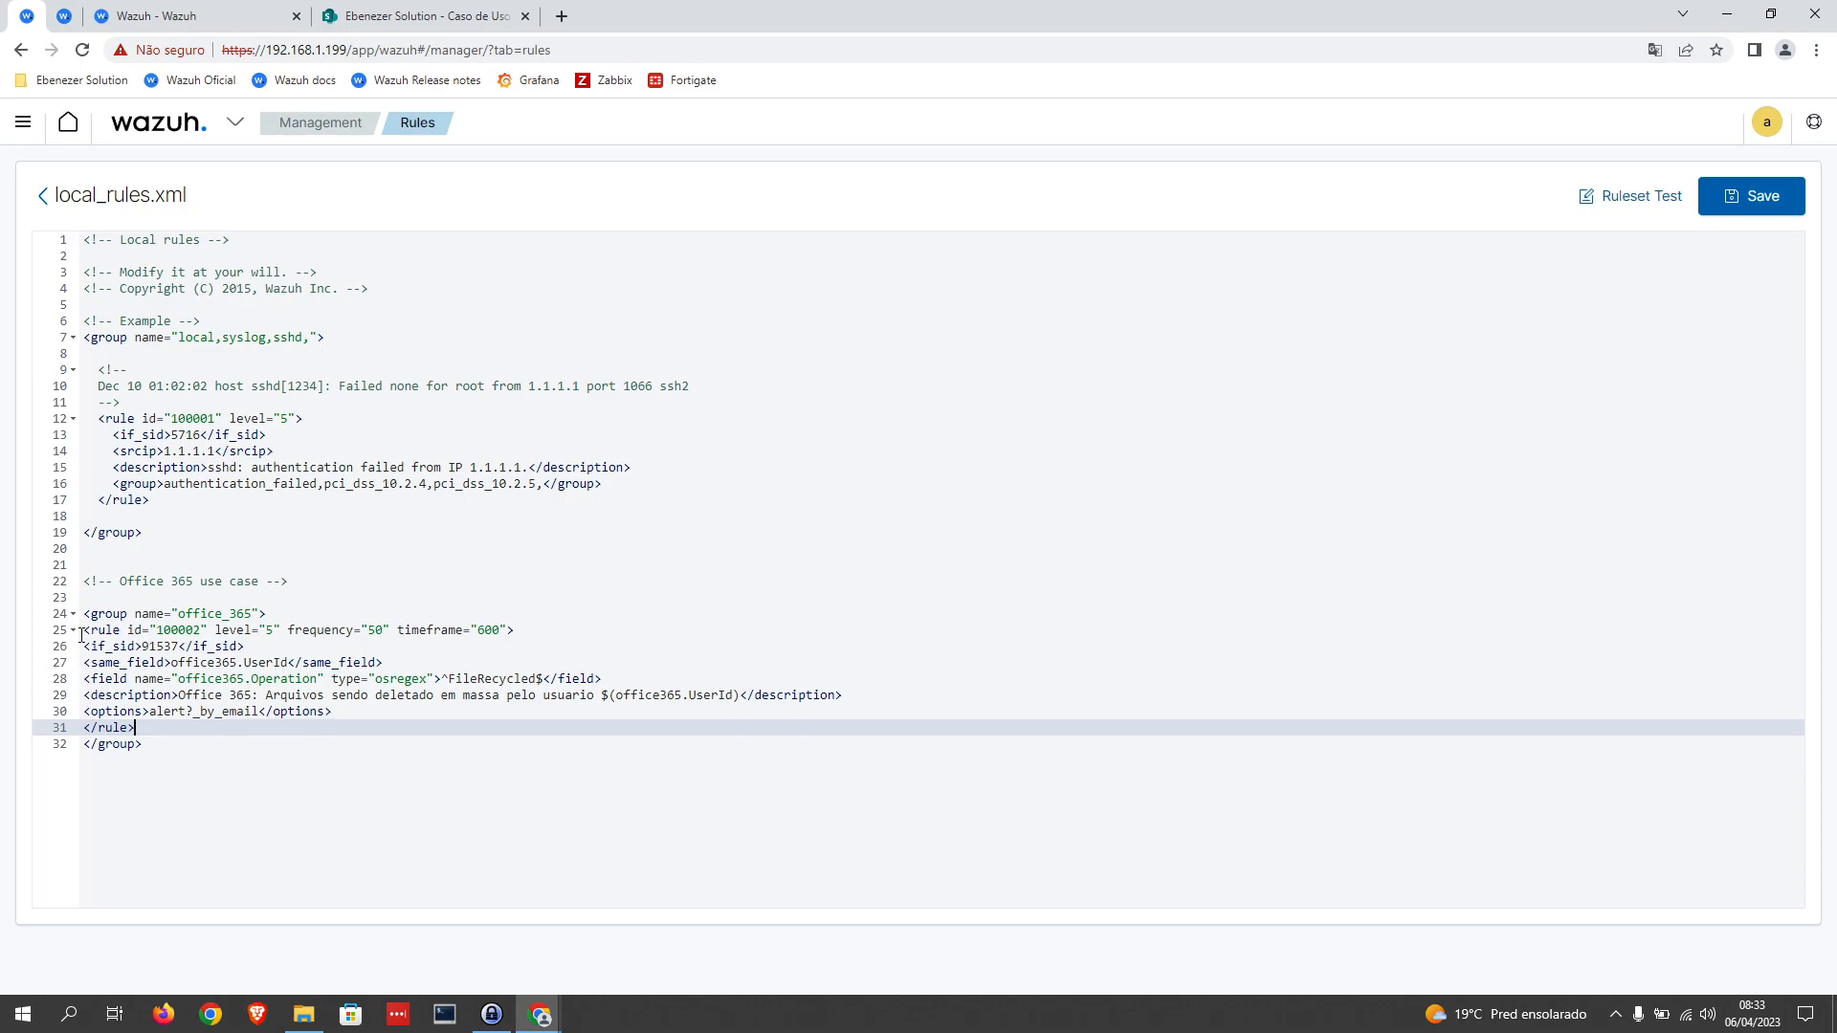
pyautogui.moveTo(138, 729); pyautogui.dragTo(54, 638)
pyautogui.hotkey('ctrl', 'c')
pyautogui.click(140, 725)
pyautogui.press('Return')
pyautogui.hotkey('ctrl', 'v')
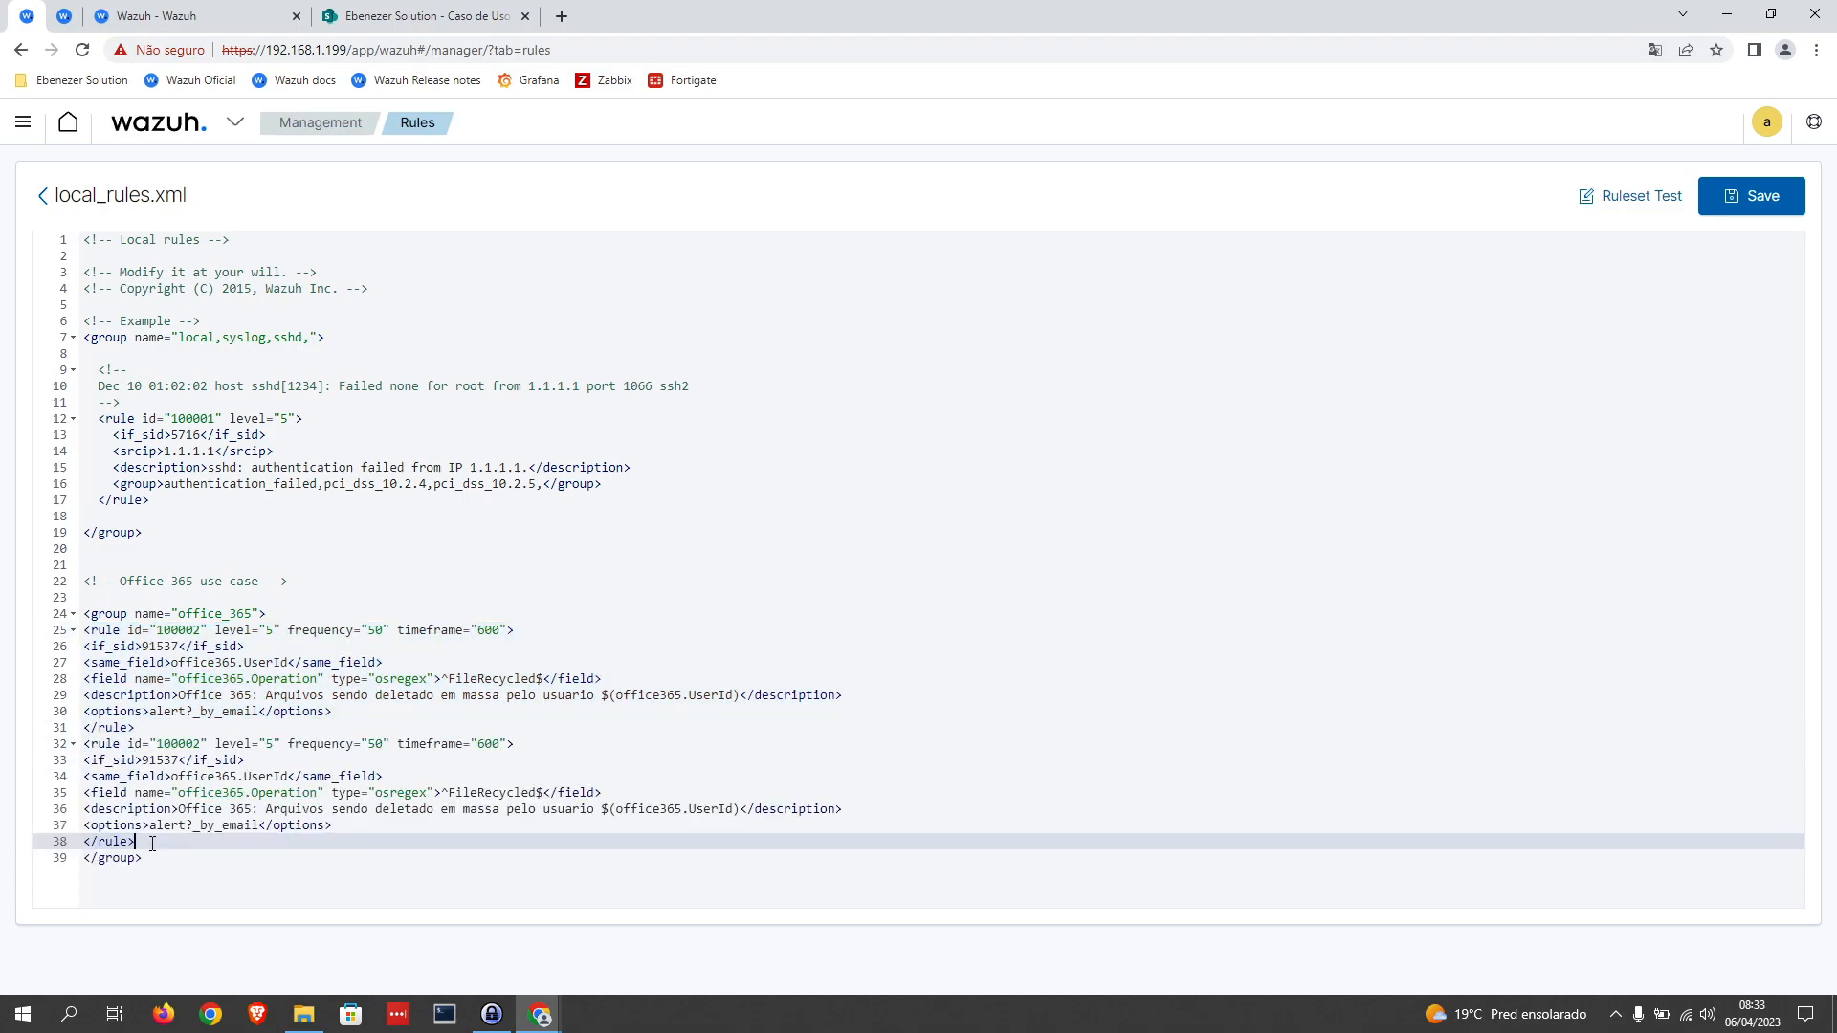
pyautogui.press('Return')
pyautogui.hotkey('ctrl', 'v')
# Step: Change the id of the first rule copy to 100003 and the second copy to 100004
pyautogui.click(195, 689)
pyautogui.press('Delete')
pyautogui.write('3')
pyautogui.click(202, 801)
pyautogui.press('BackSpace')
pyautogui.write('4')
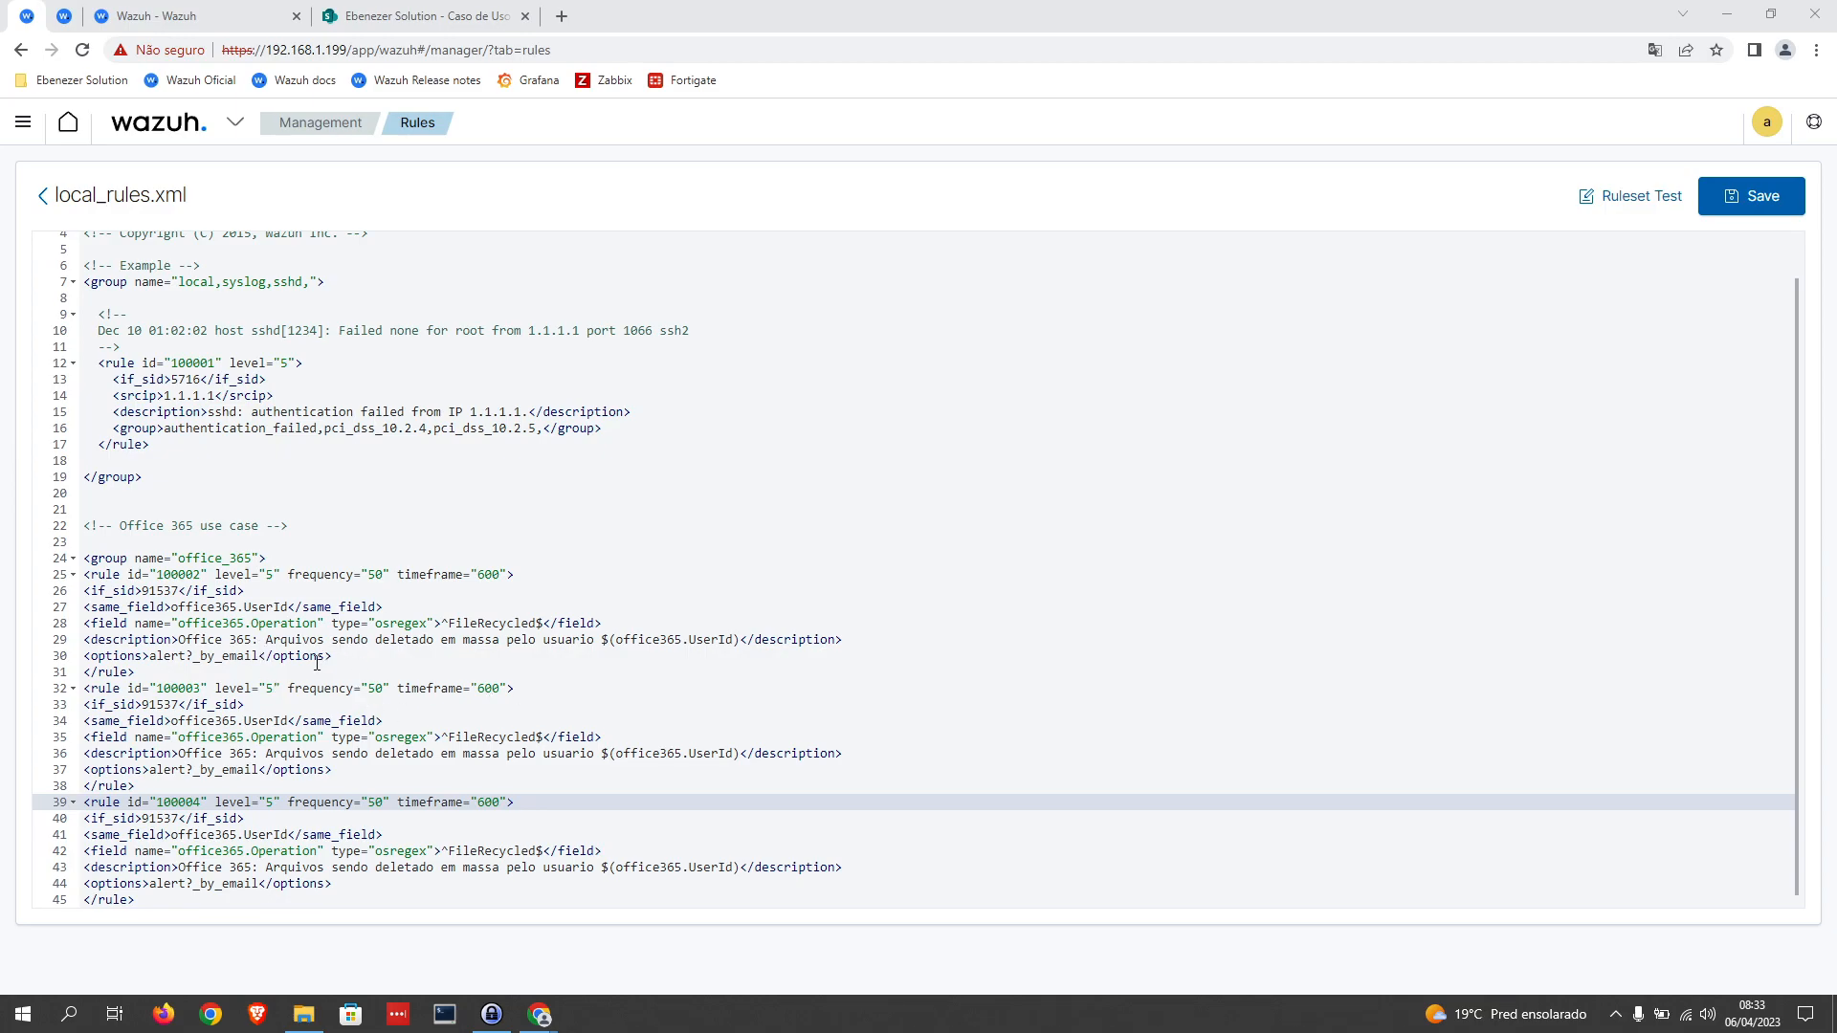
# Step: Set rule 100003's frequency to 5 and its if_sid to 91545
pyautogui.click(382, 688)
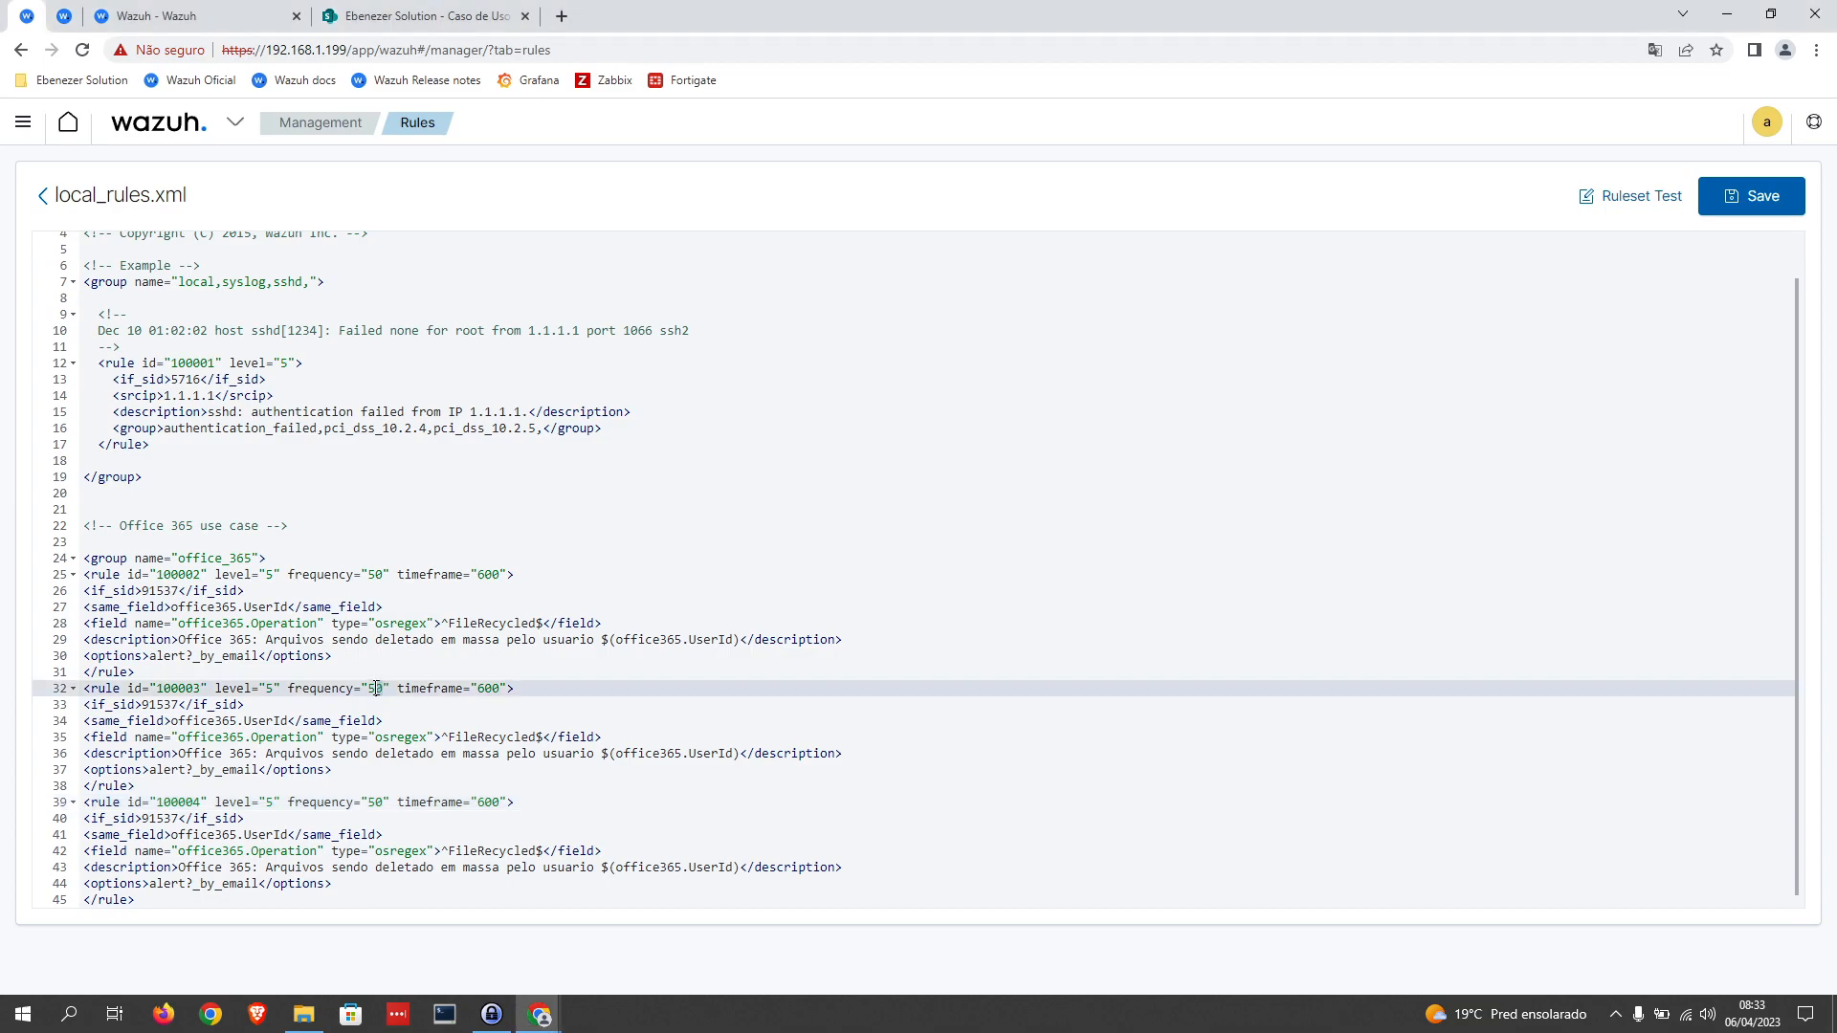
pyautogui.press('BackSpace')
pyautogui.doubleClick(478, 688)
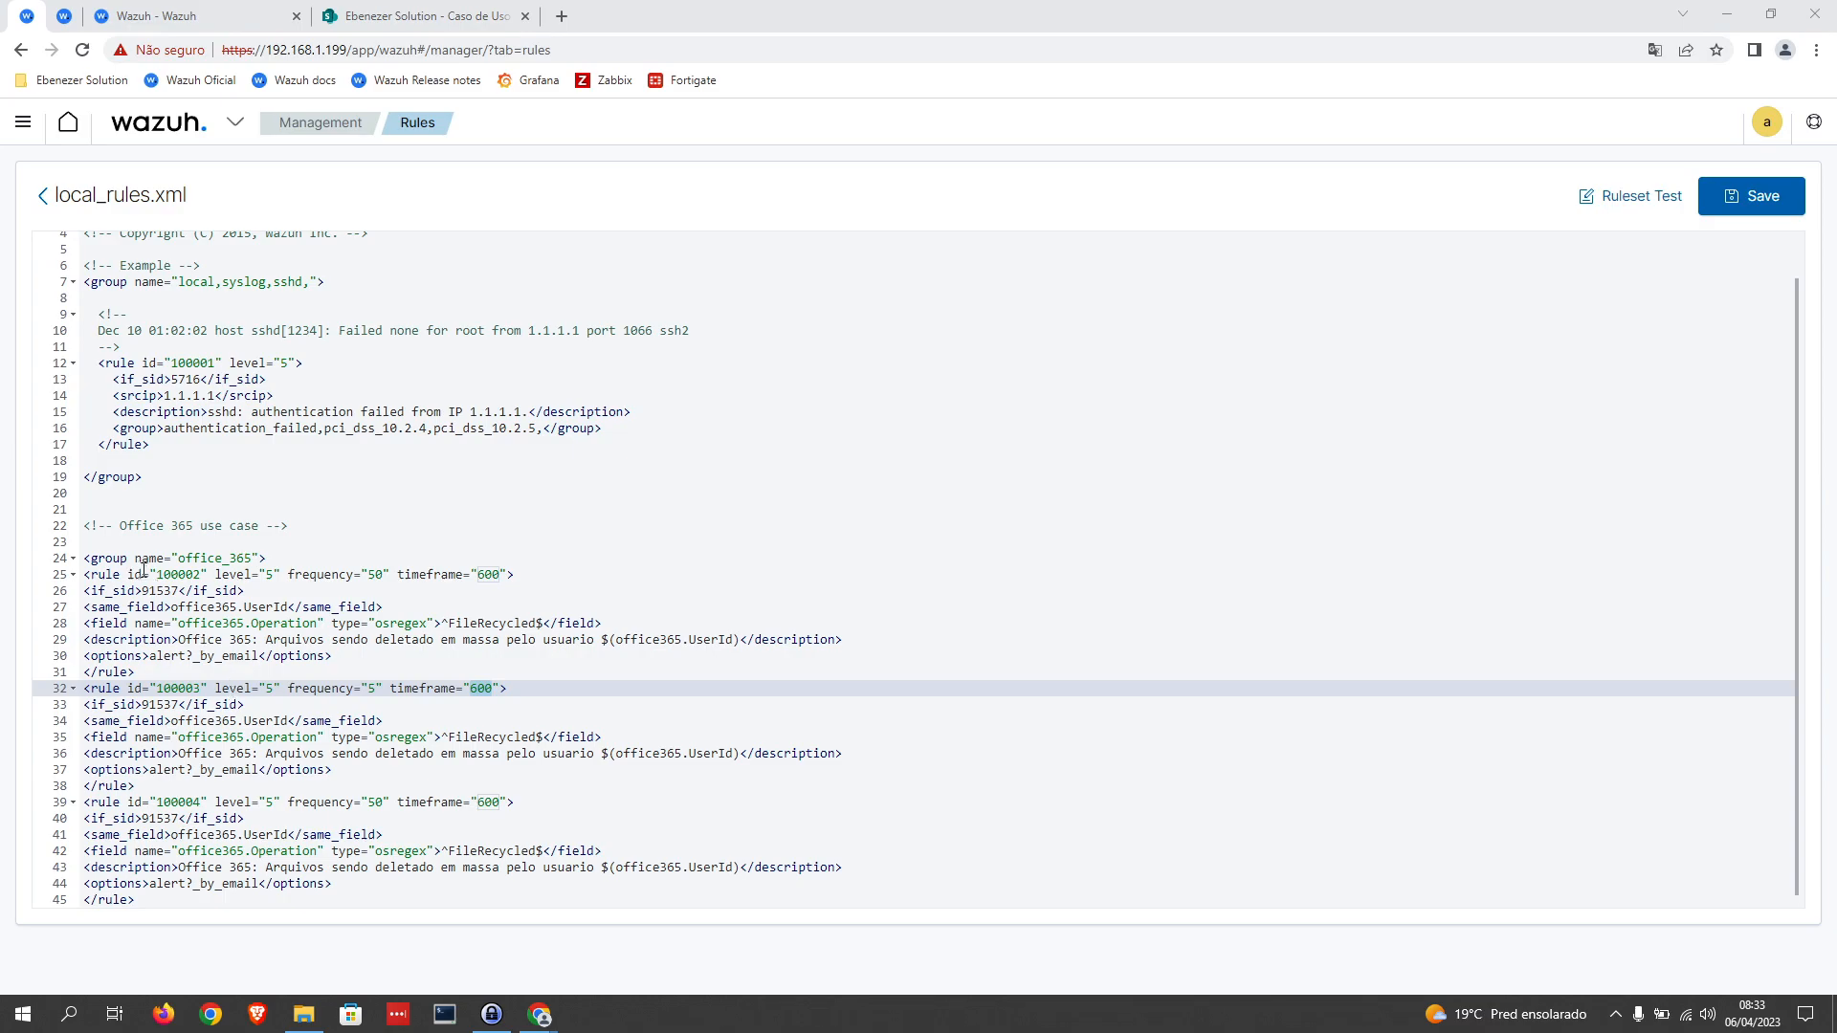
pyautogui.moveTo(179, 704); pyautogui.dragTo(159, 704)
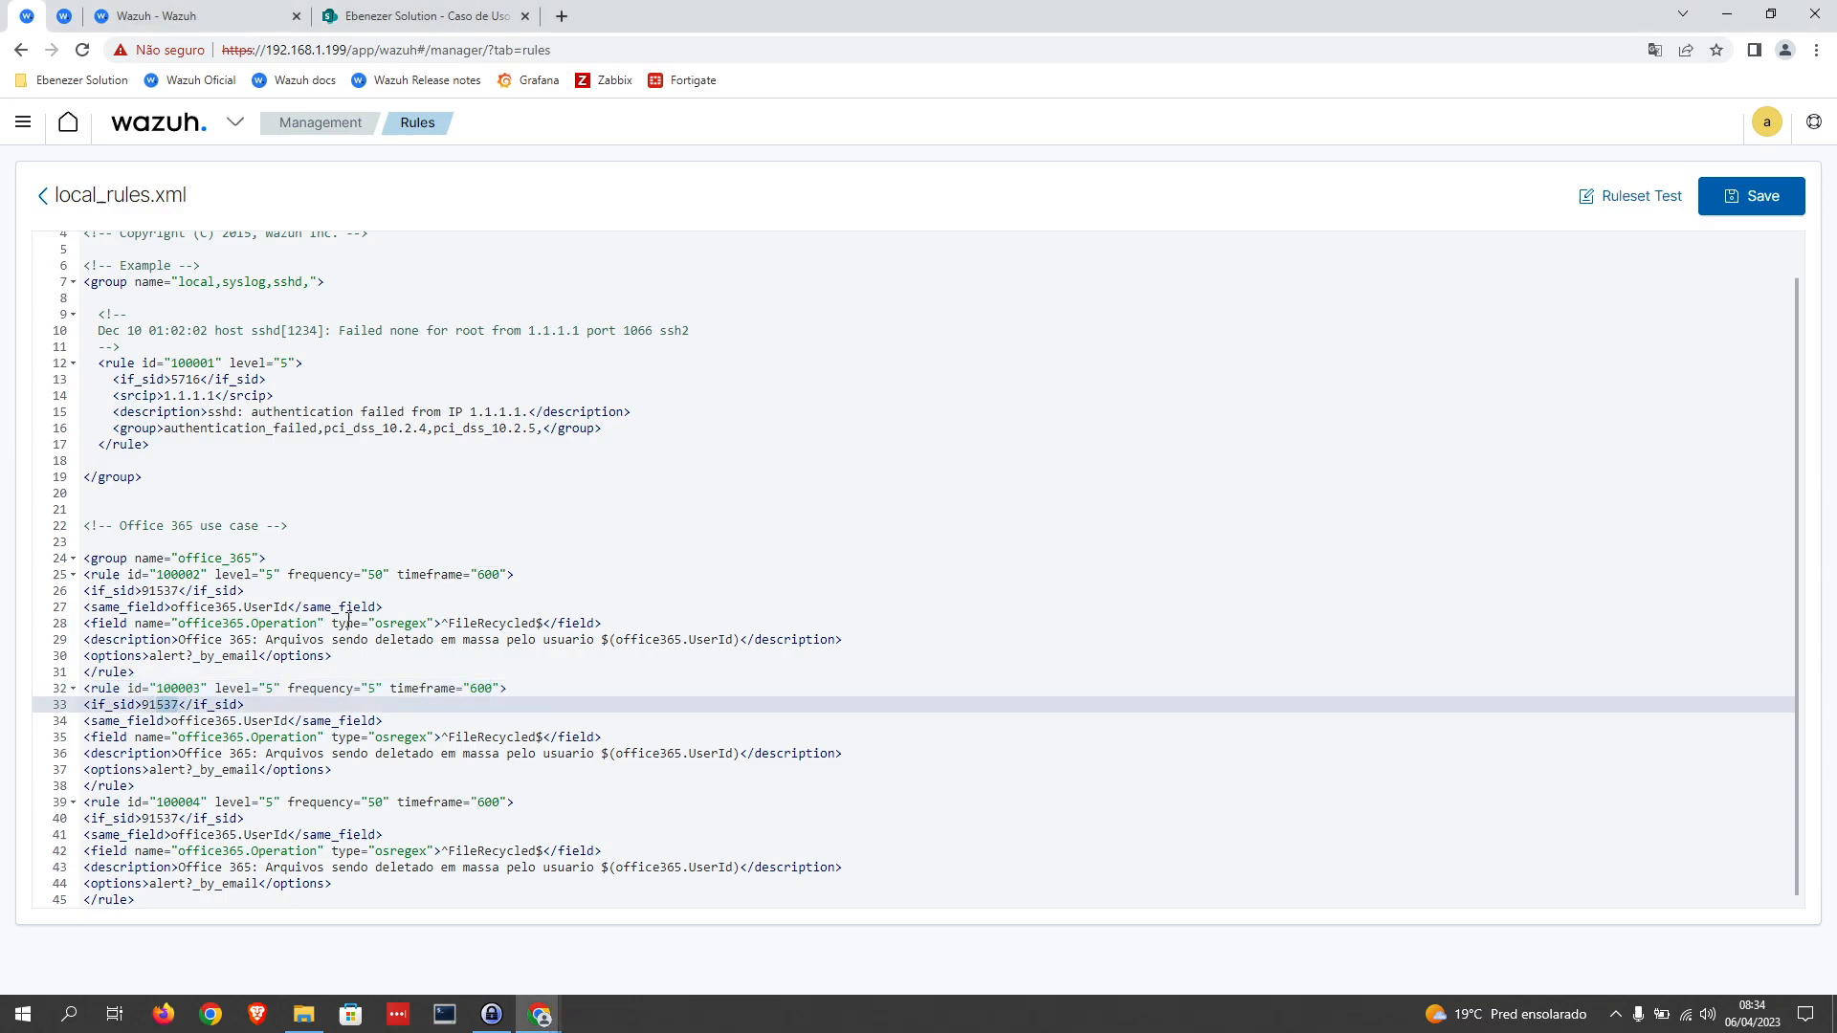
pyautogui.write('545')
# Step: Look up the FileRecycled operation in the Office 365 events and search local_rules.xml for its occurrences
pyautogui.click(163, 17)
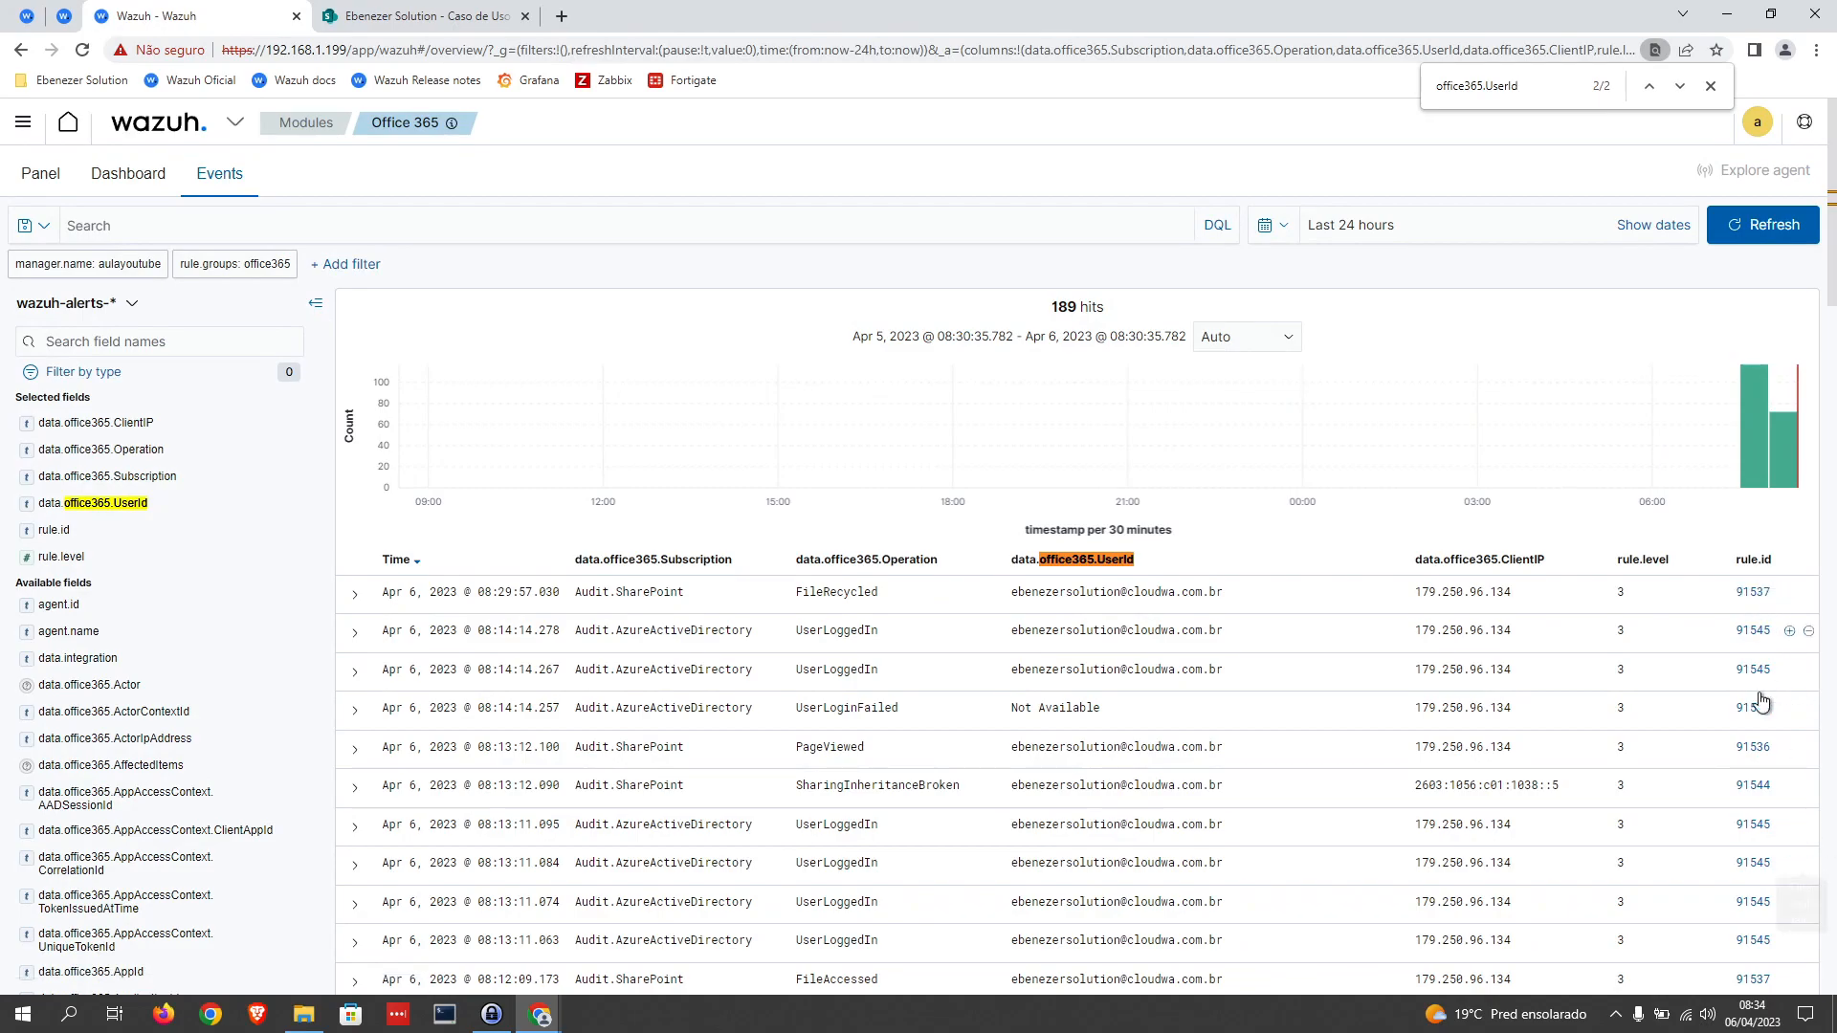
pyautogui.moveTo(378, 593); pyautogui.dragTo(1612, 601)
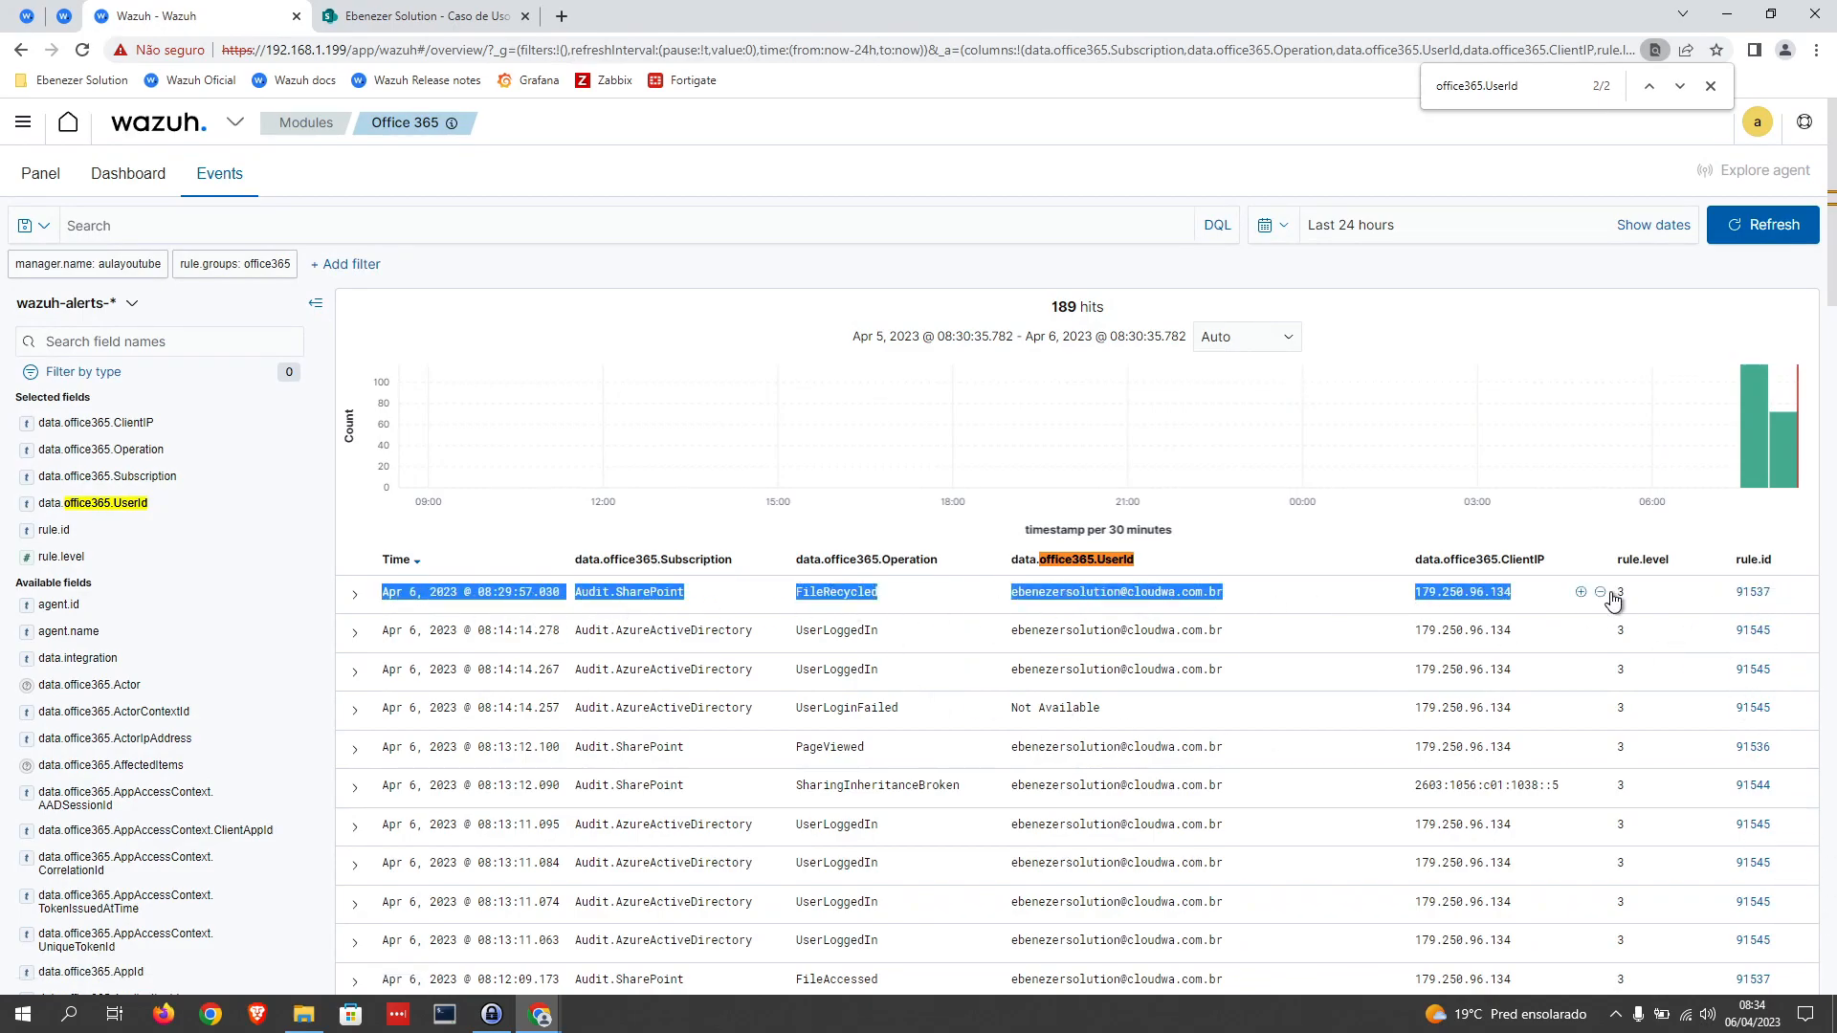
pyautogui.doubleClick(838, 592)
pyautogui.hotkey('ctrl', 'c')
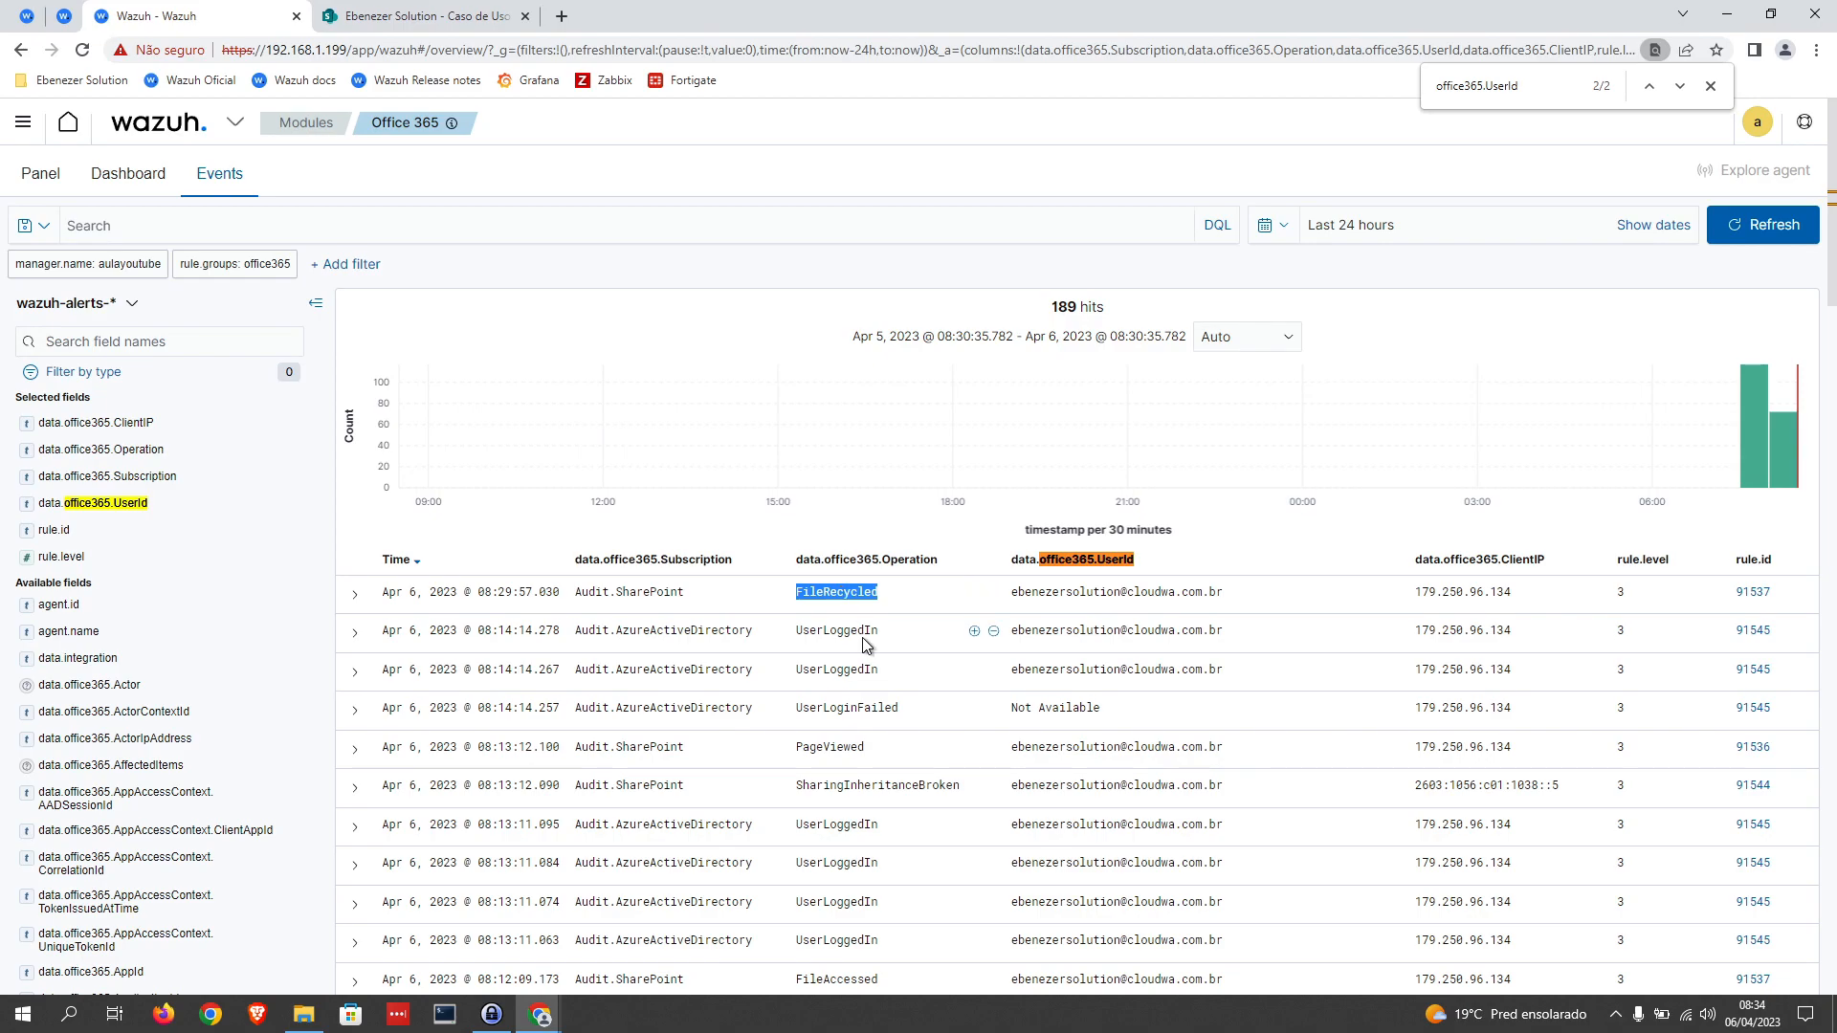
pyautogui.click(31, 16)
pyautogui.hotkey('ctrl', 'f')
pyautogui.hotkey('ctrl', 'v')
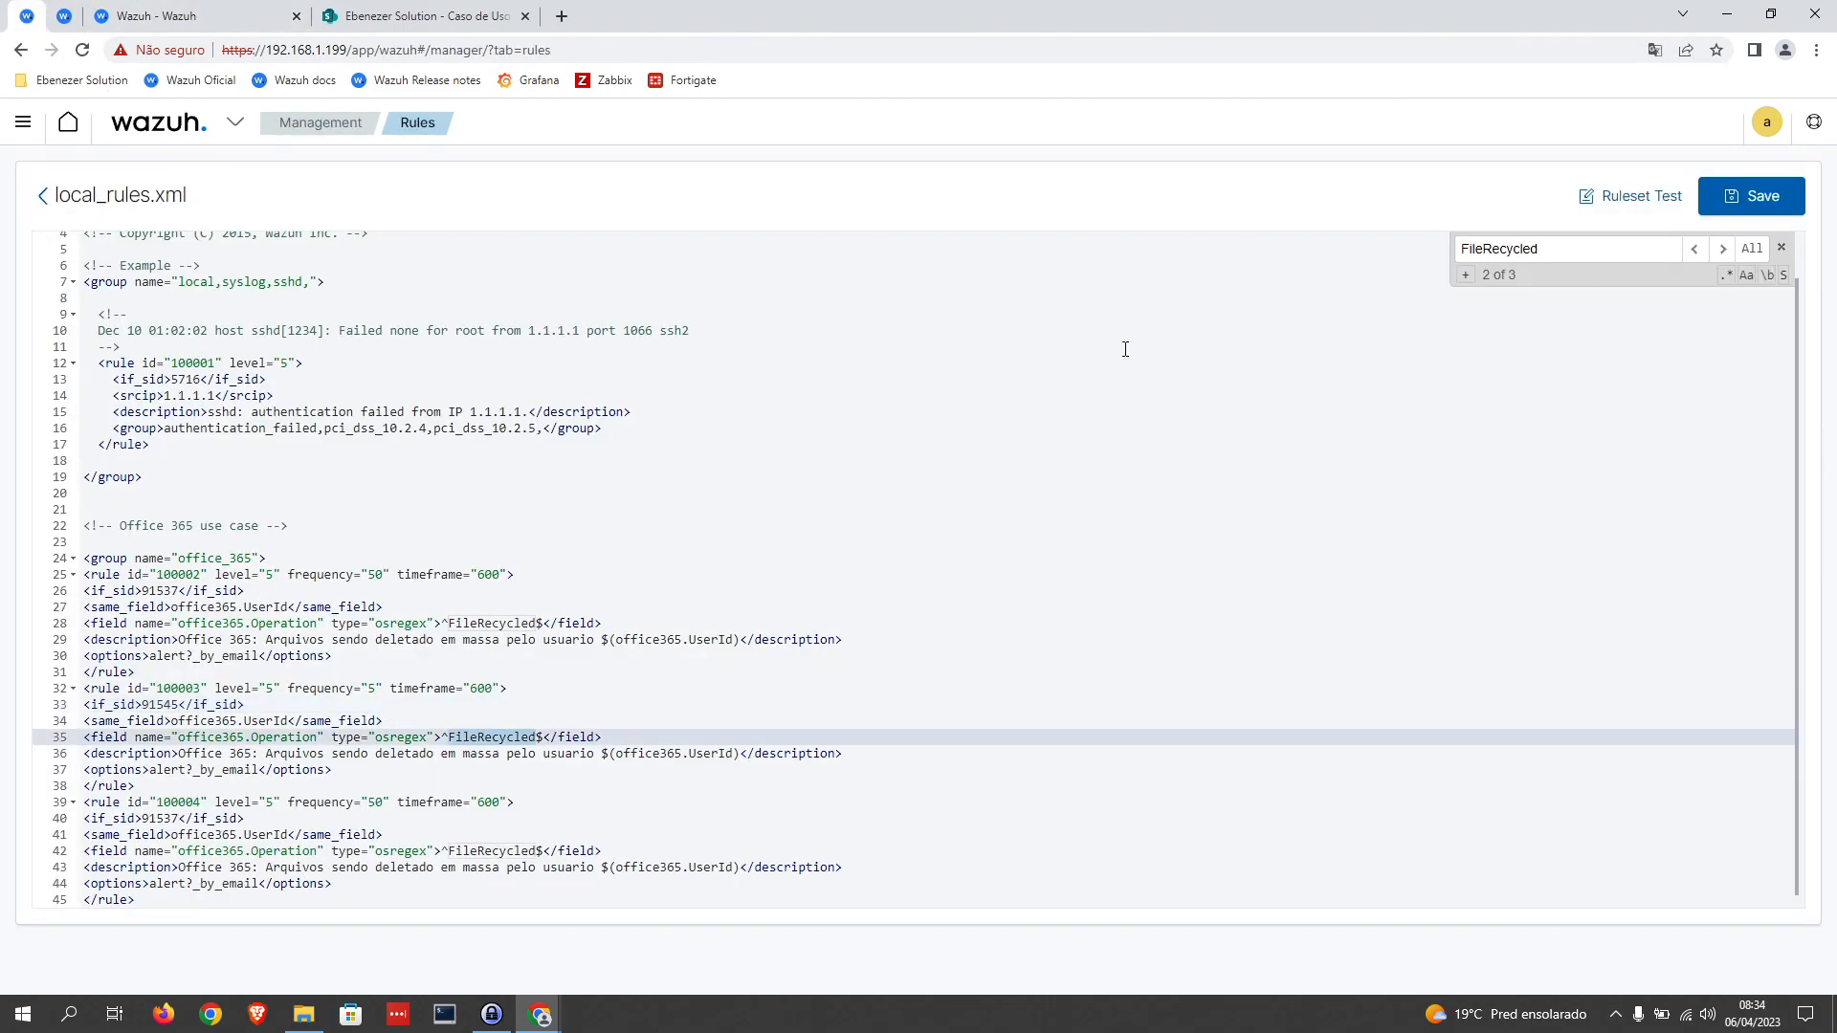
pyautogui.click(1722, 251)
pyautogui.click(1694, 249)
pyautogui.click(1694, 249)
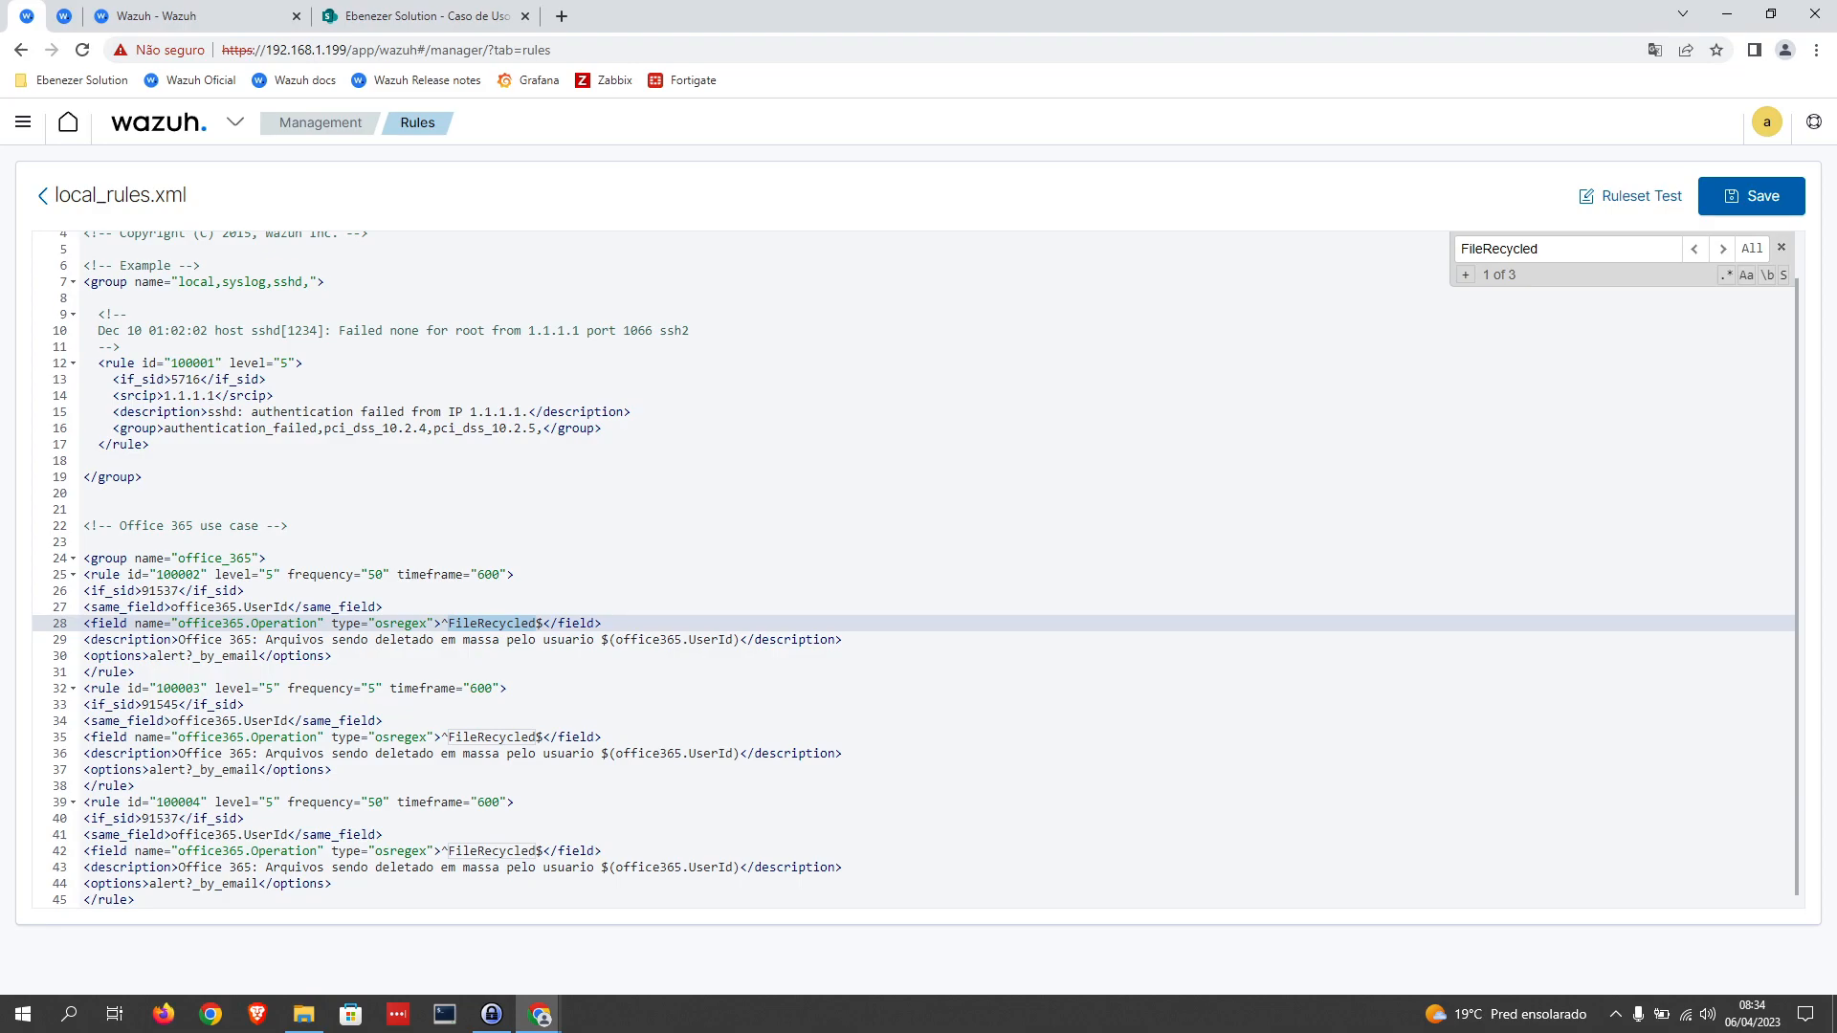
# Step: Separate rules 100002, 100003 and 100004 with a blank line after each of the first two closing rule tags
pyautogui.moveTo(388, 763); pyautogui.dragTo(84, 690)
pyautogui.click(135, 671)
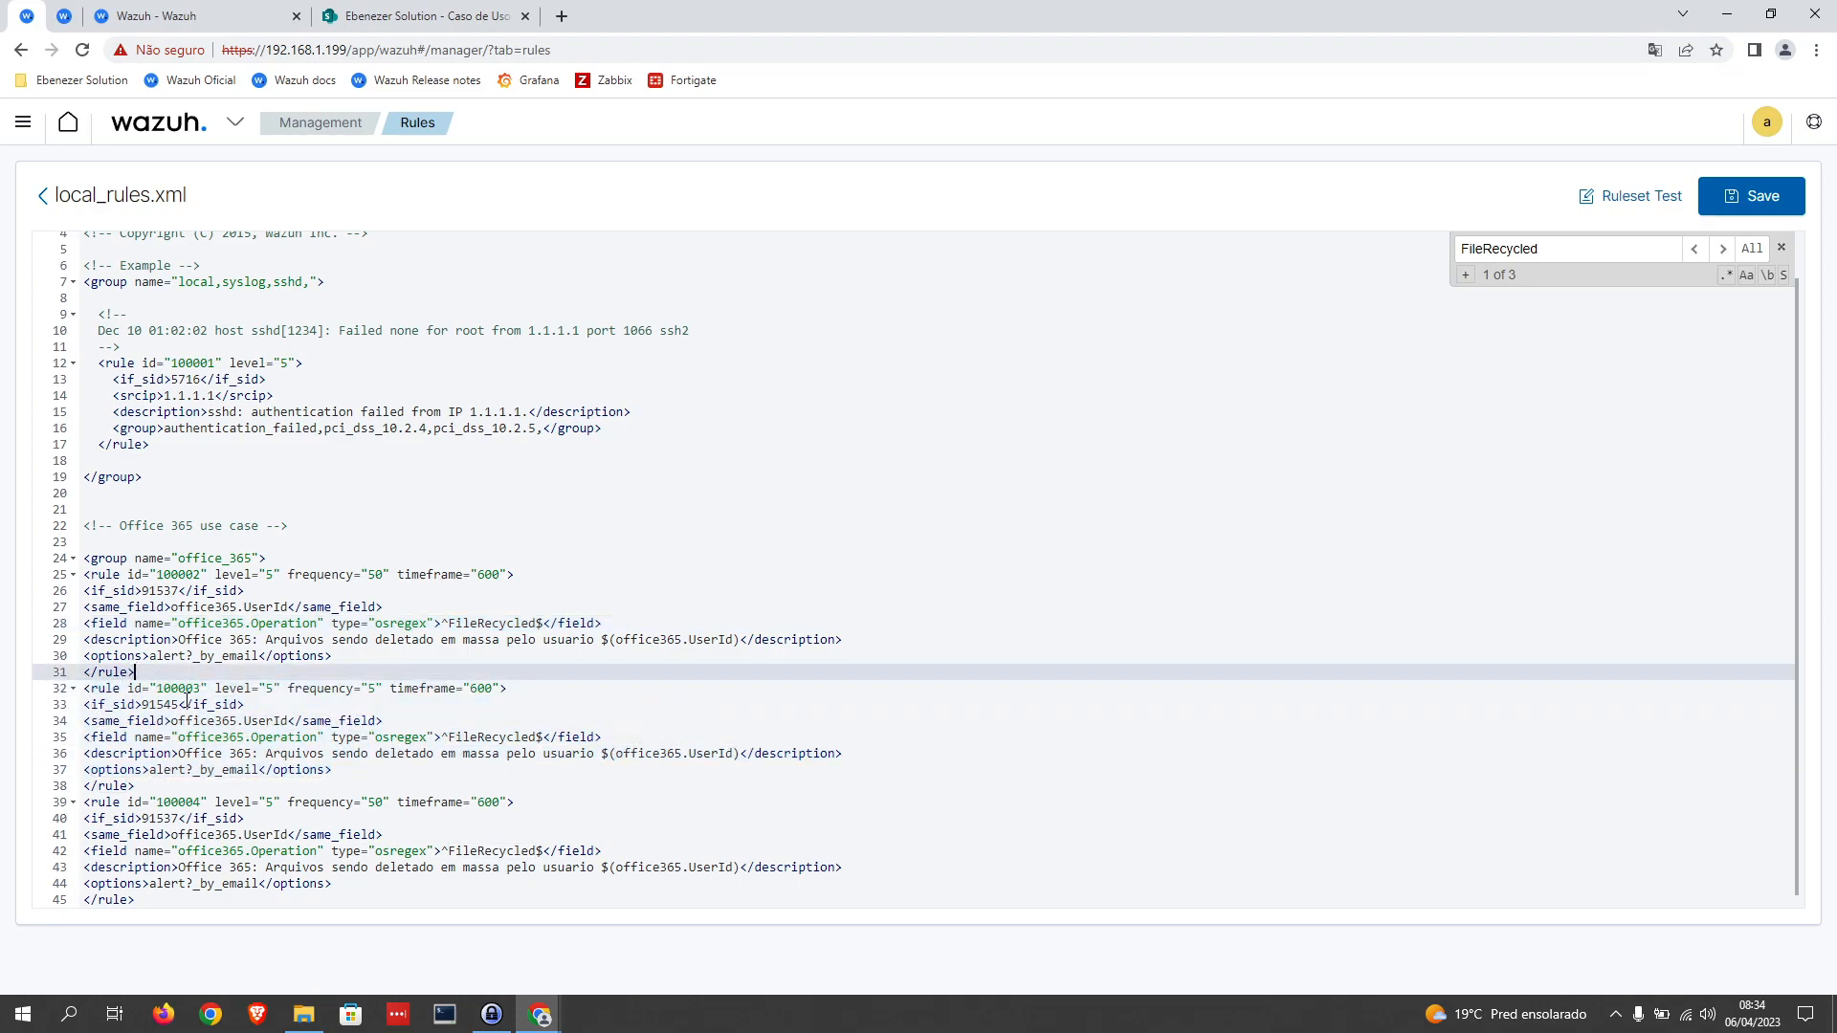
pyautogui.press('Return')
pyautogui.click(158, 801)
pyautogui.press('Return')
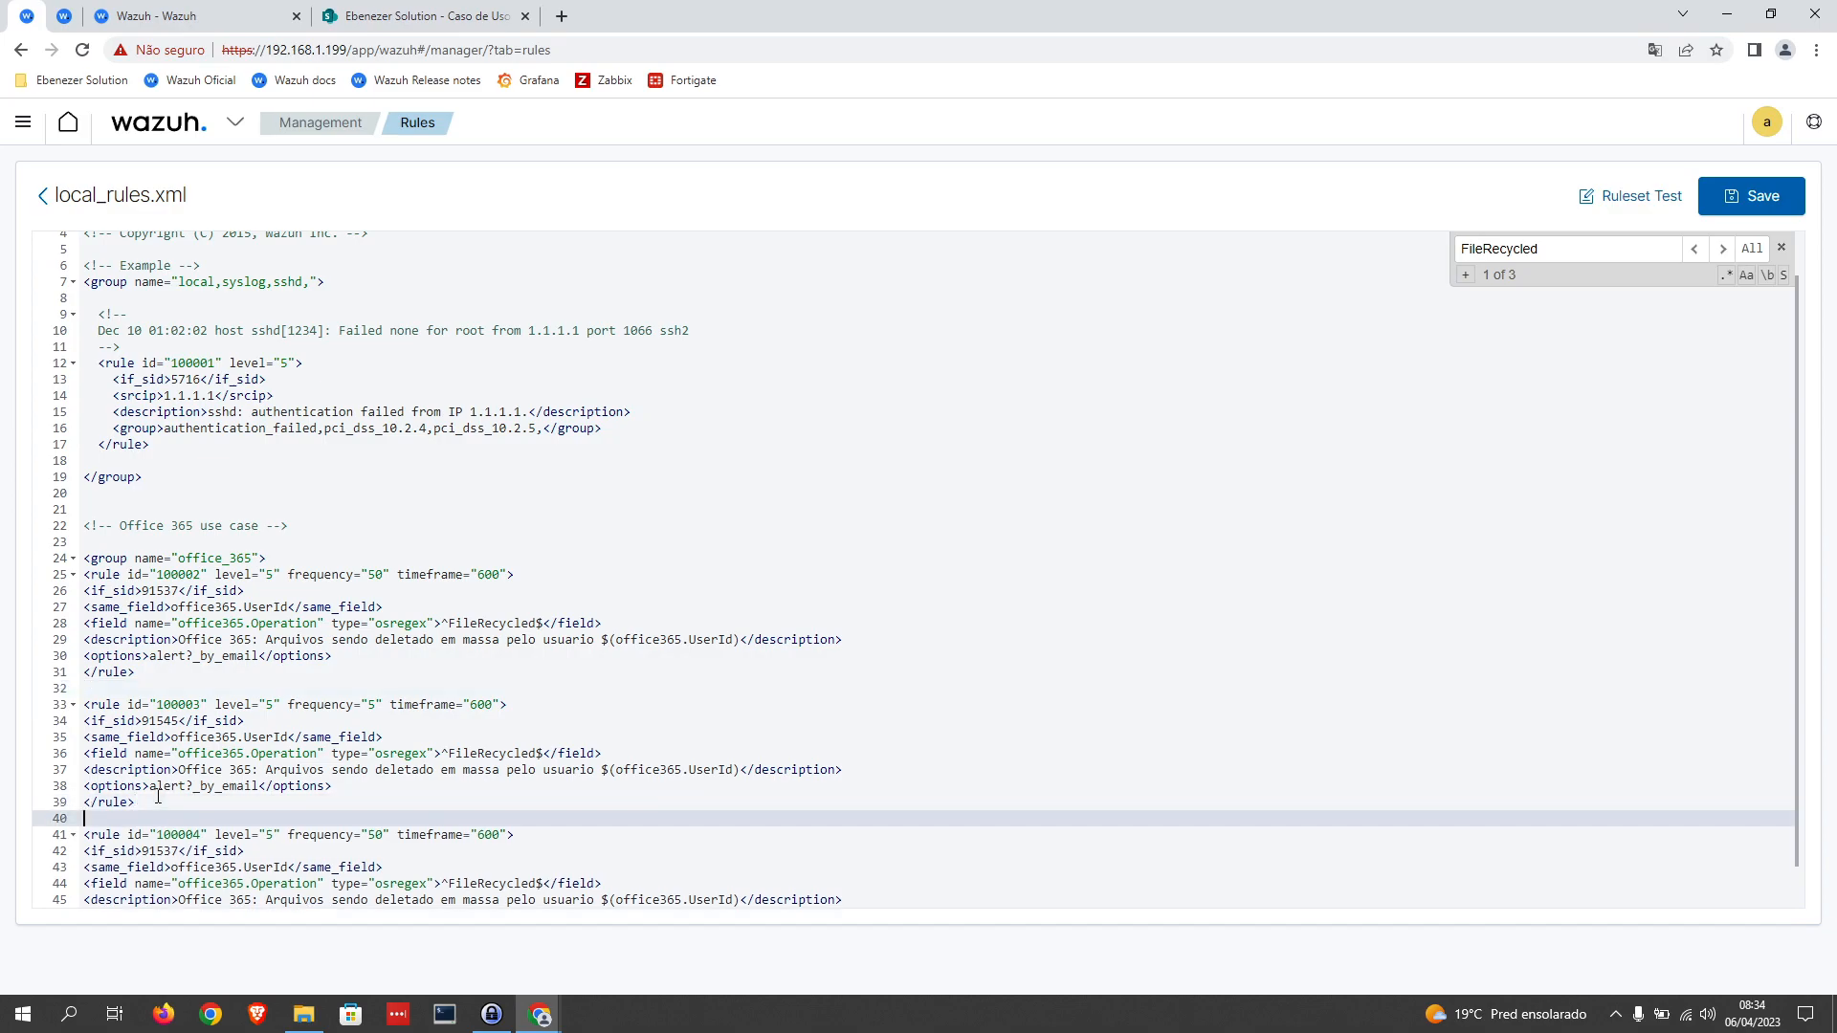
# Step: Replace the office365.Operation value in rule 100003 with ^UserLoginFailed$, taking the operation name from the Office 365 events
pyautogui.click(195, 737)
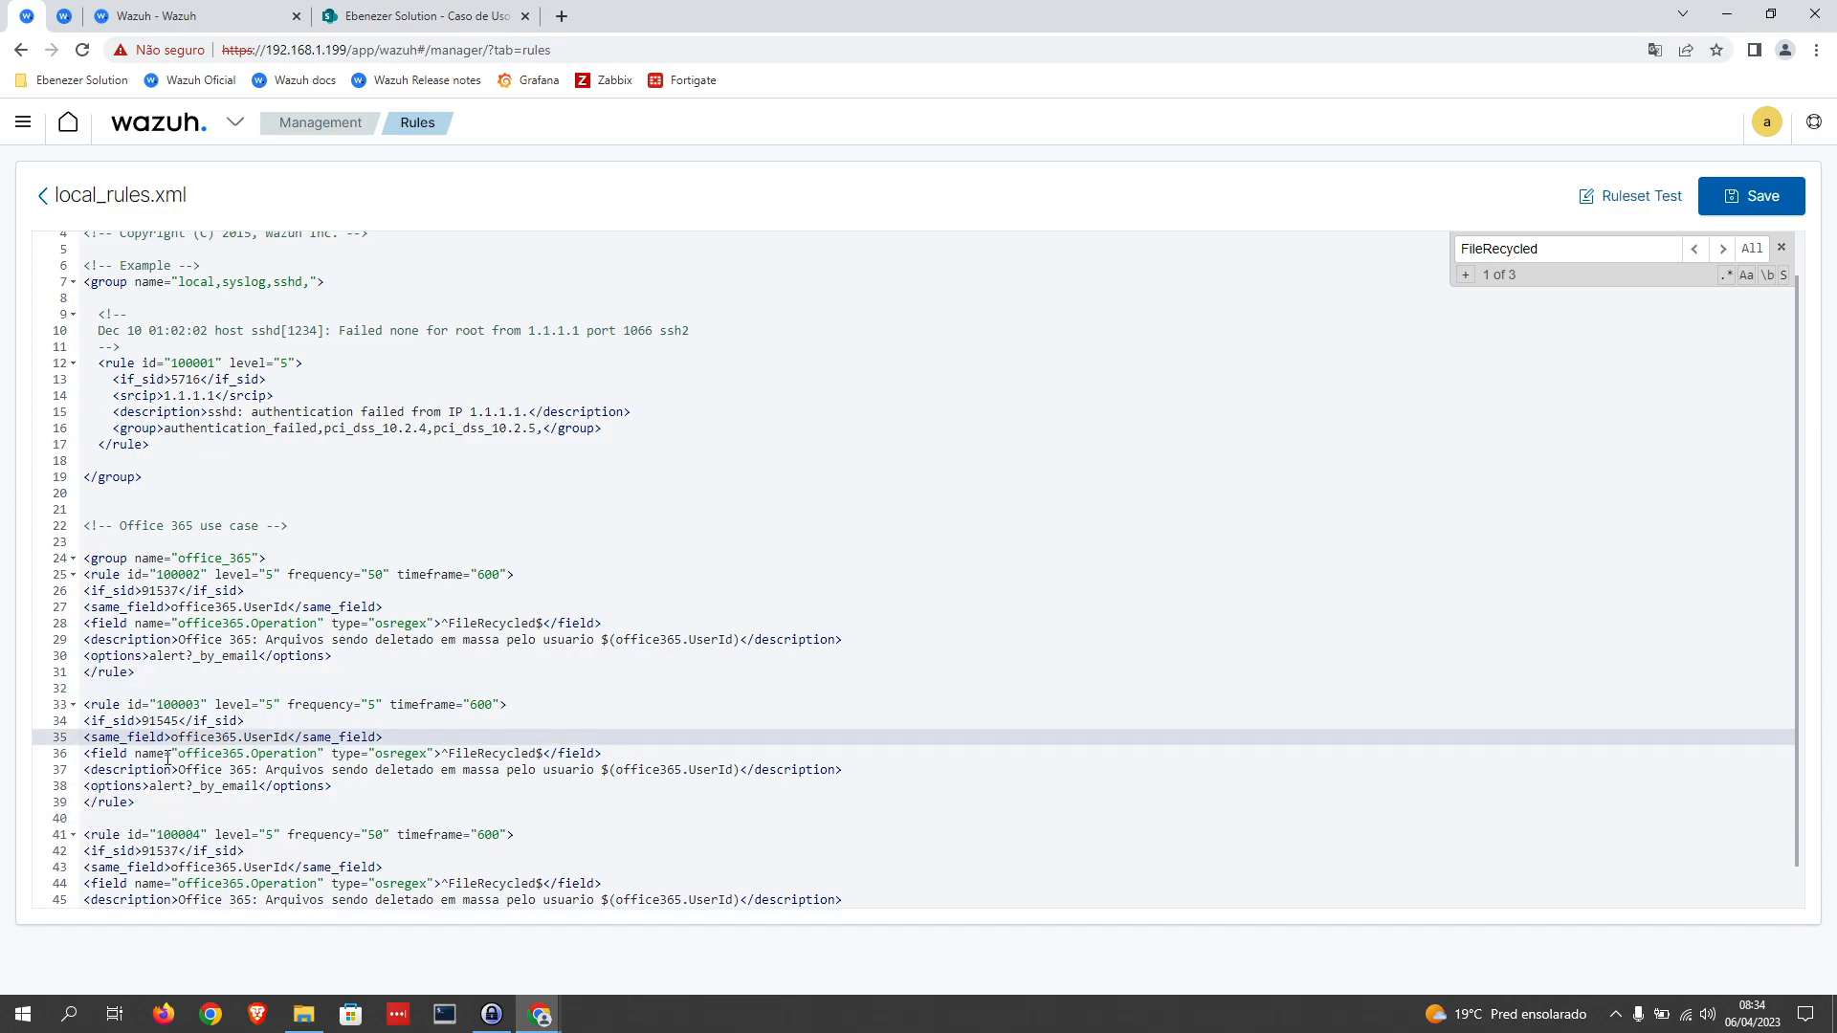
pyautogui.moveTo(286, 737); pyautogui.dragTo(172, 740)
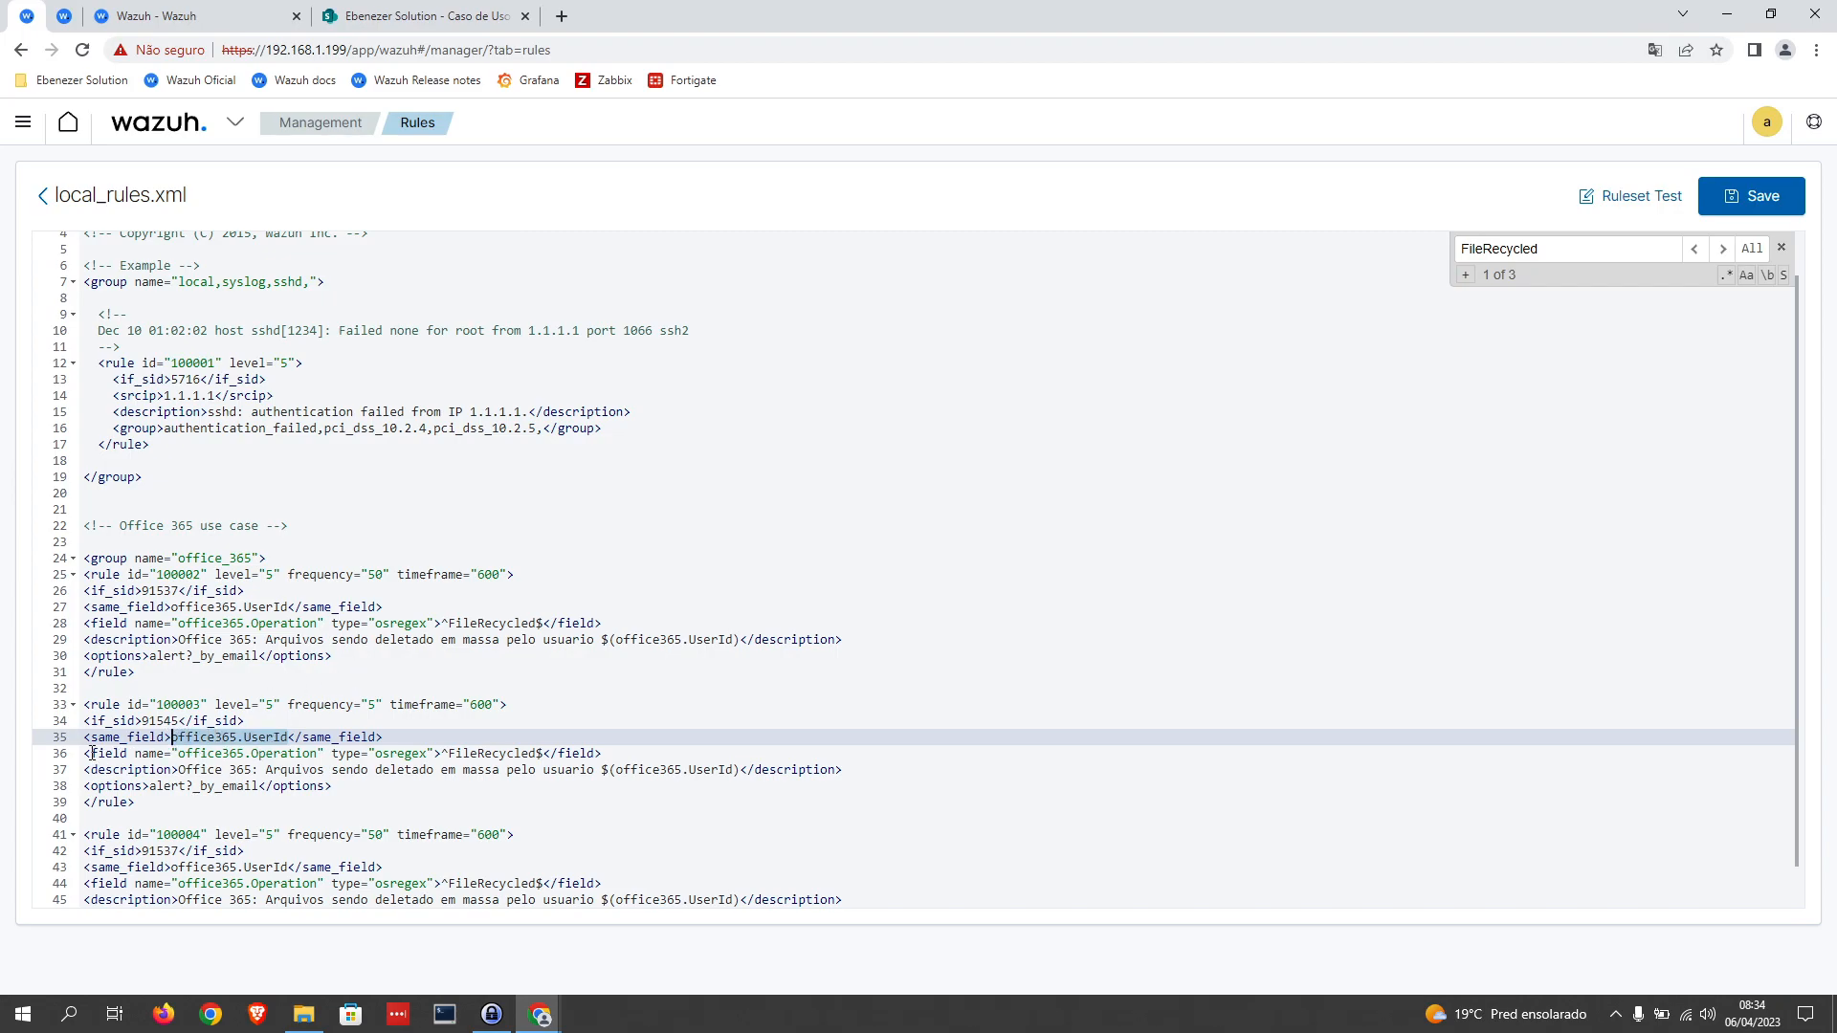
pyautogui.moveTo(92, 754); pyautogui.dragTo(508, 754)
pyautogui.doubleClick(507, 754)
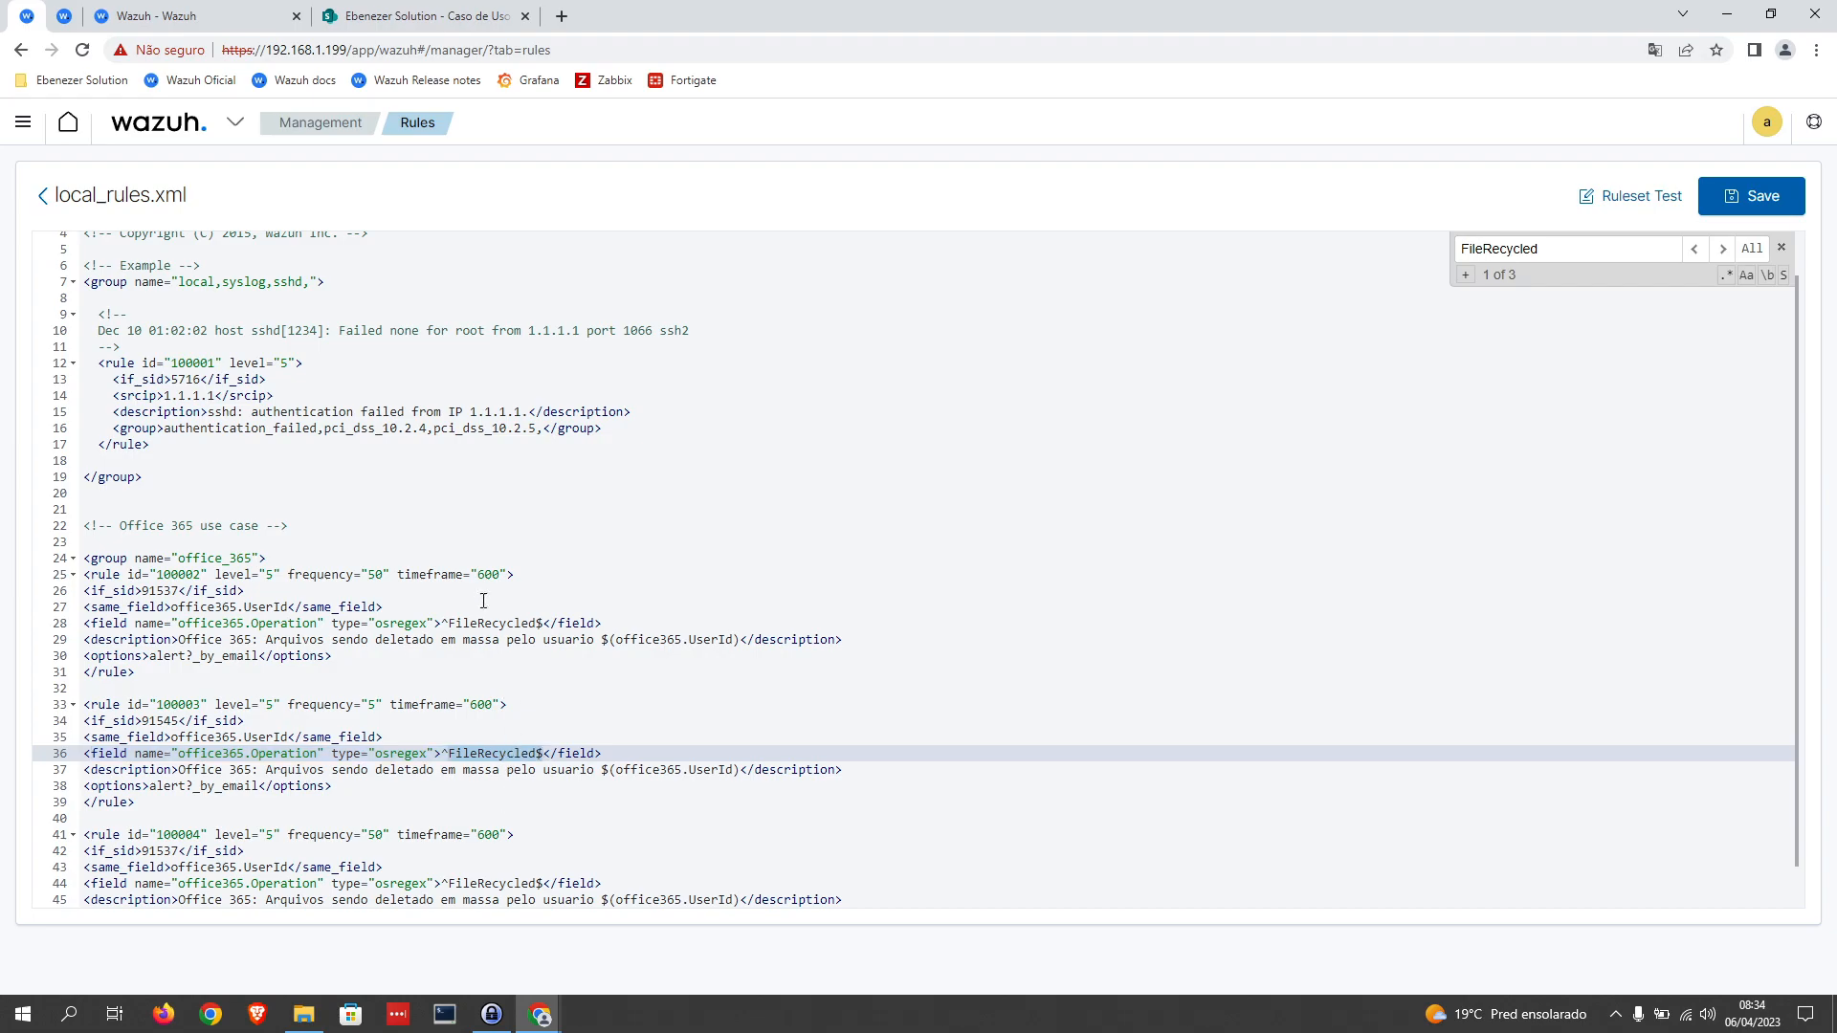
pyautogui.click(205, 11)
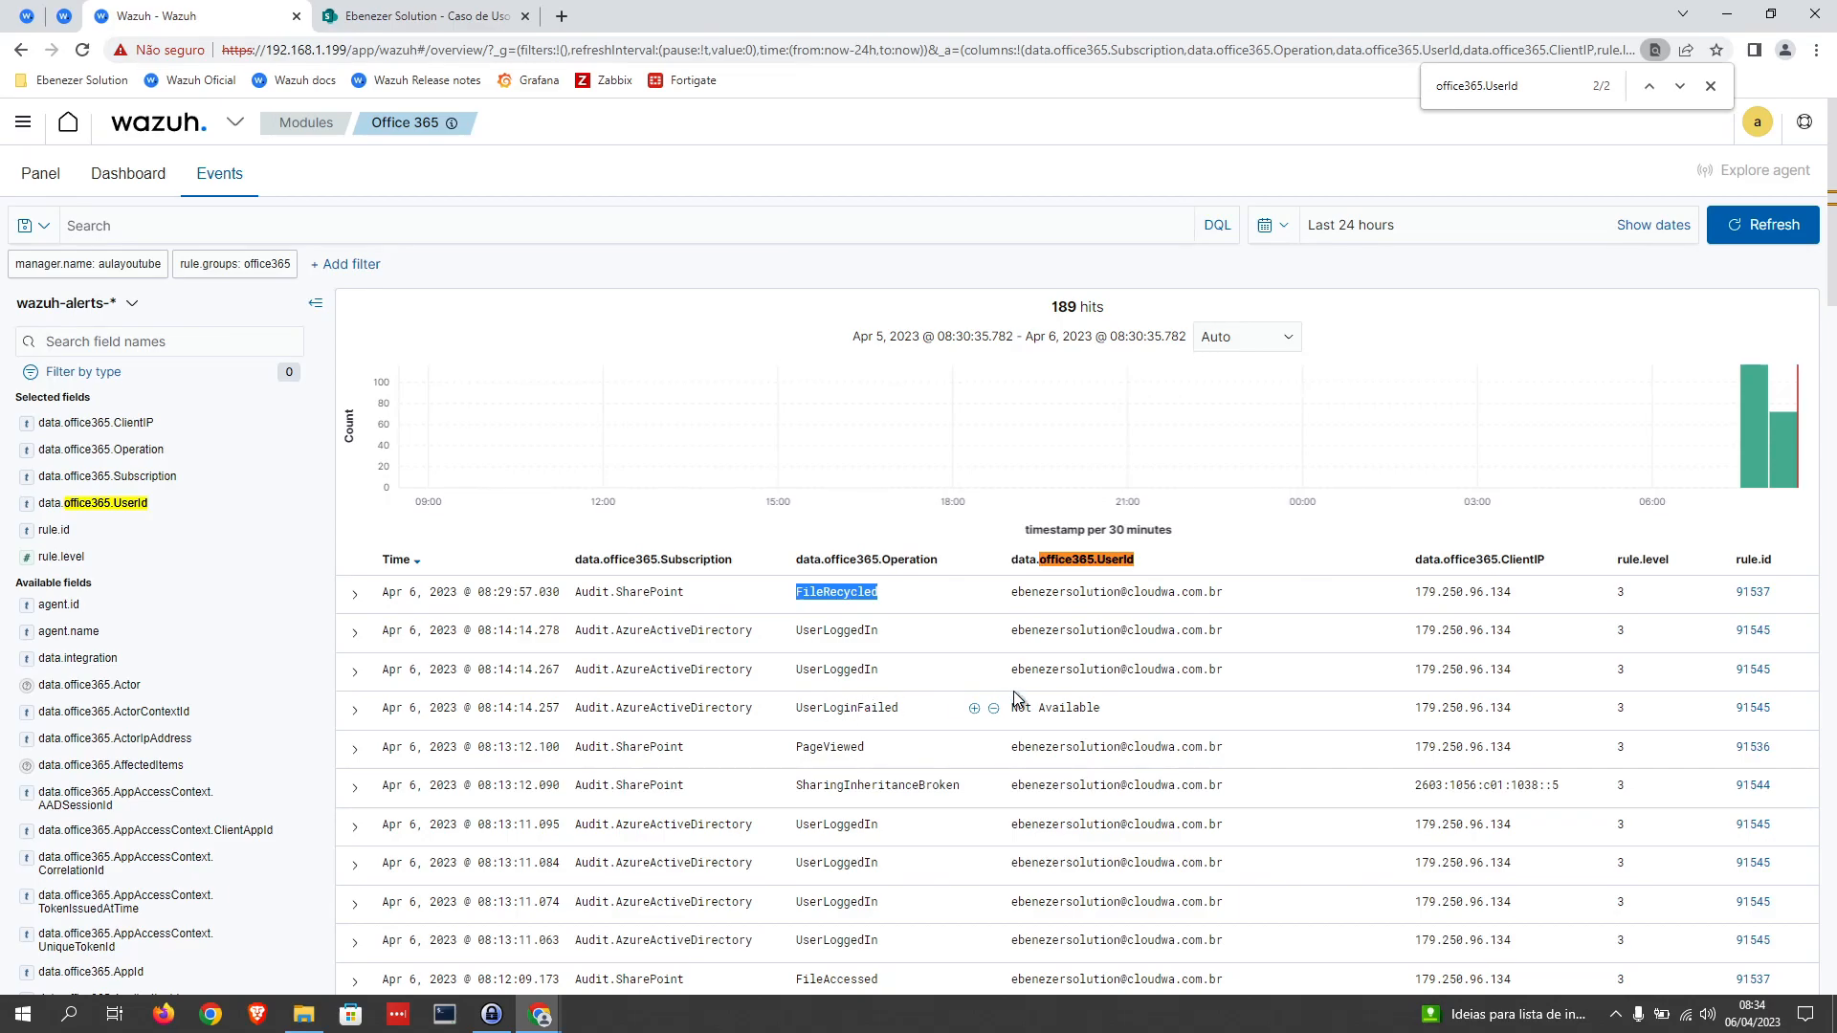
pyautogui.doubleClick(838, 711)
pyautogui.hotkey('ctrl', 'c')
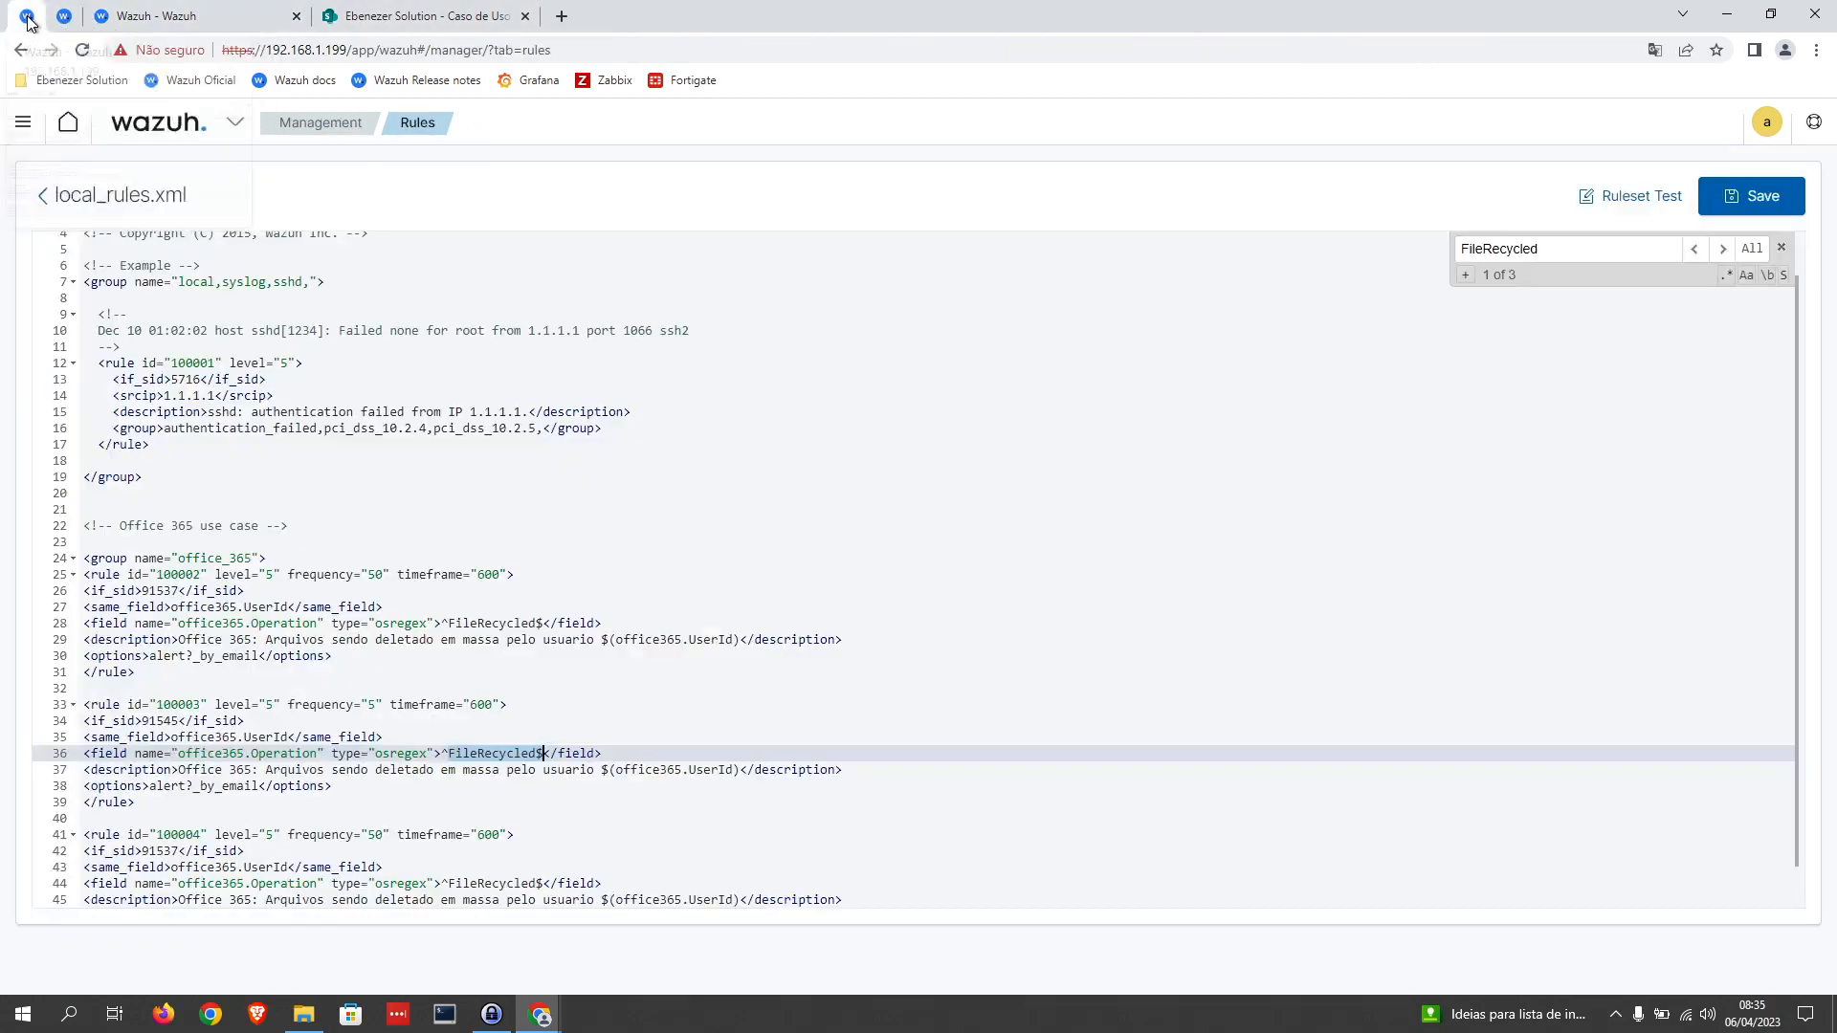
pyautogui.click(29, 17)
pyautogui.hotkey('ctrl', 'v')
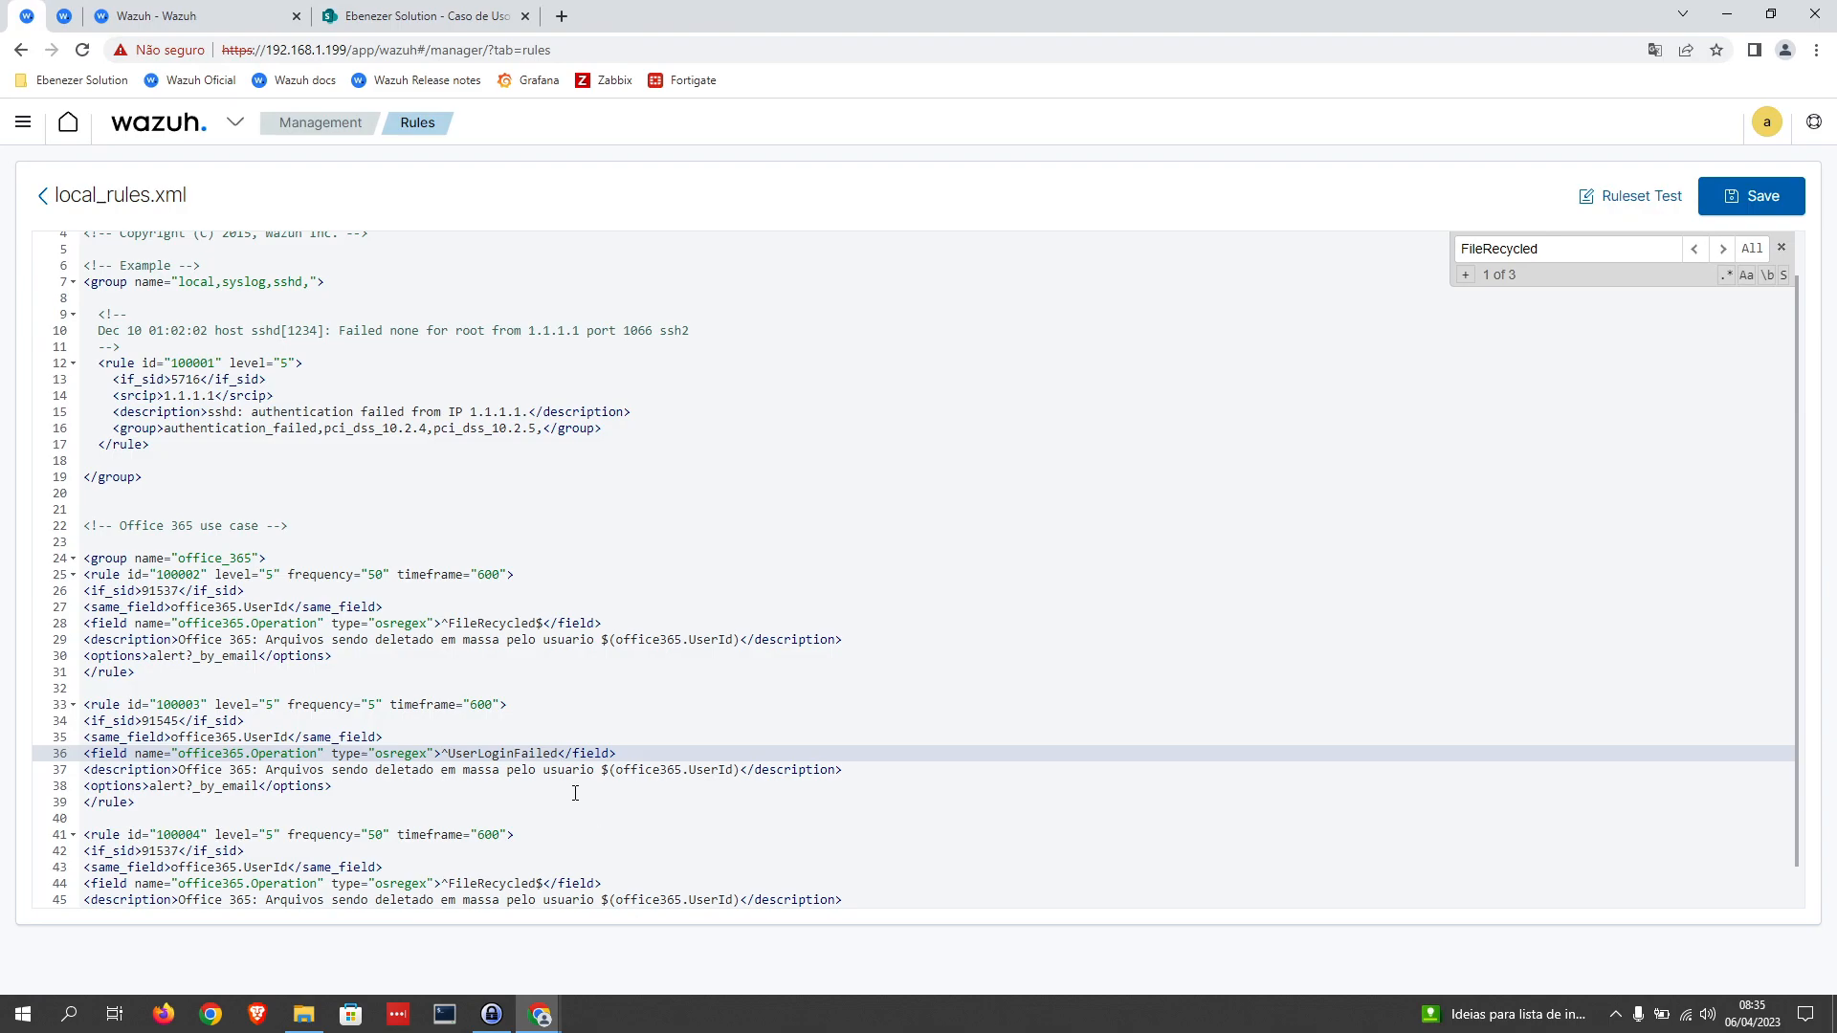
pyautogui.write('$')
pyautogui.moveTo(565, 753); pyautogui.dragTo(449, 753)
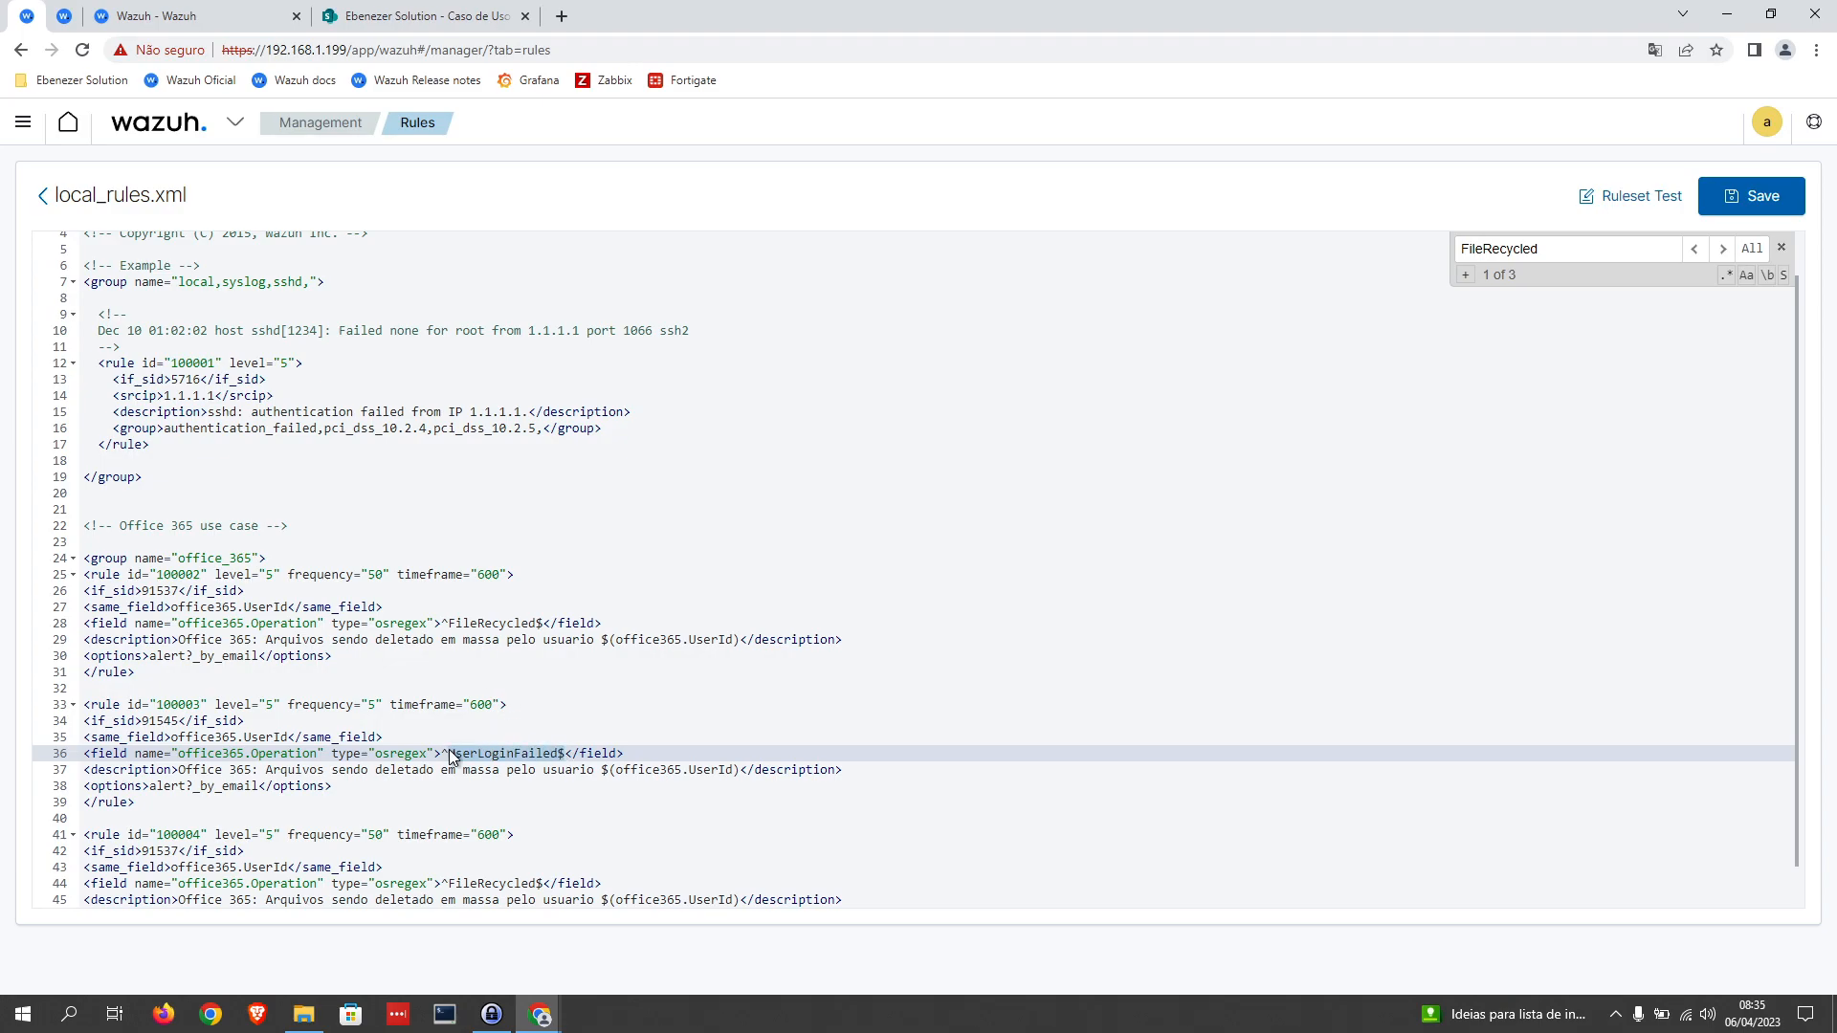
pyautogui.click(446, 753)
# Step: Change rule 100003's description text before the user variable to "Multiplas falhas de login no usuario"
pyautogui.moveTo(594, 769); pyautogui.dragTo(267, 770)
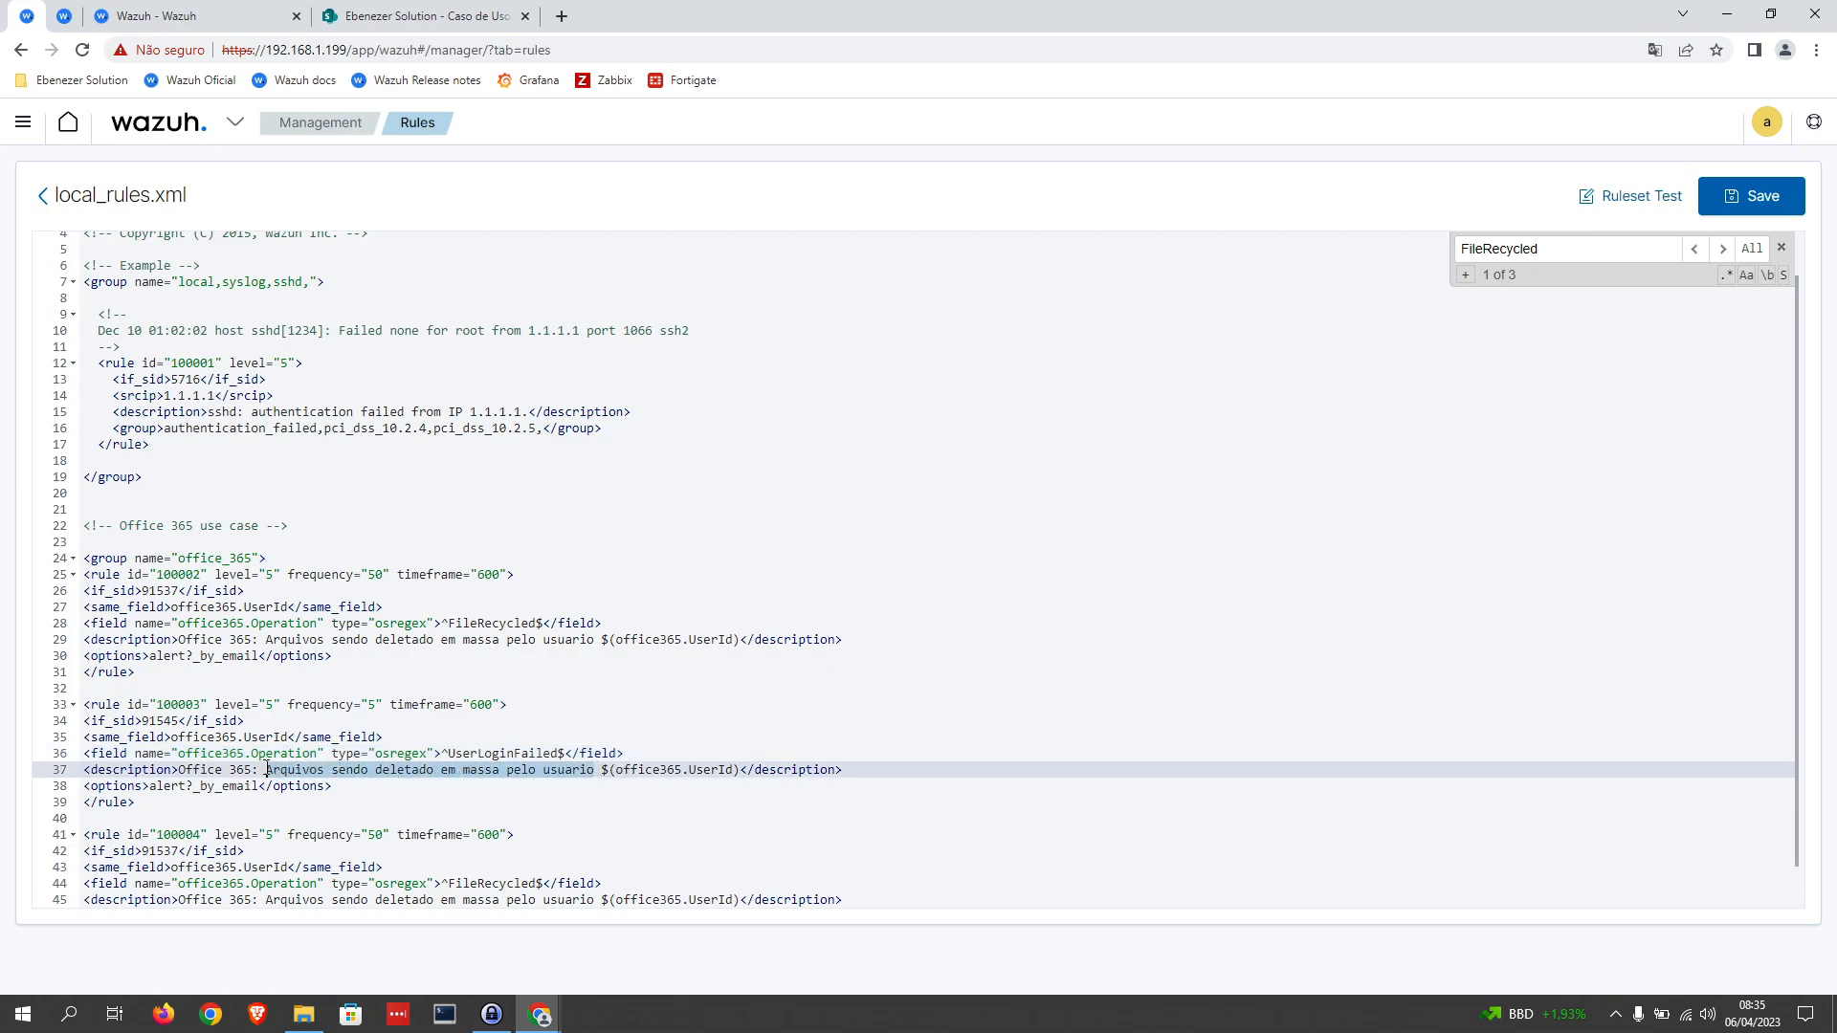
pyautogui.write('Multiplas ')
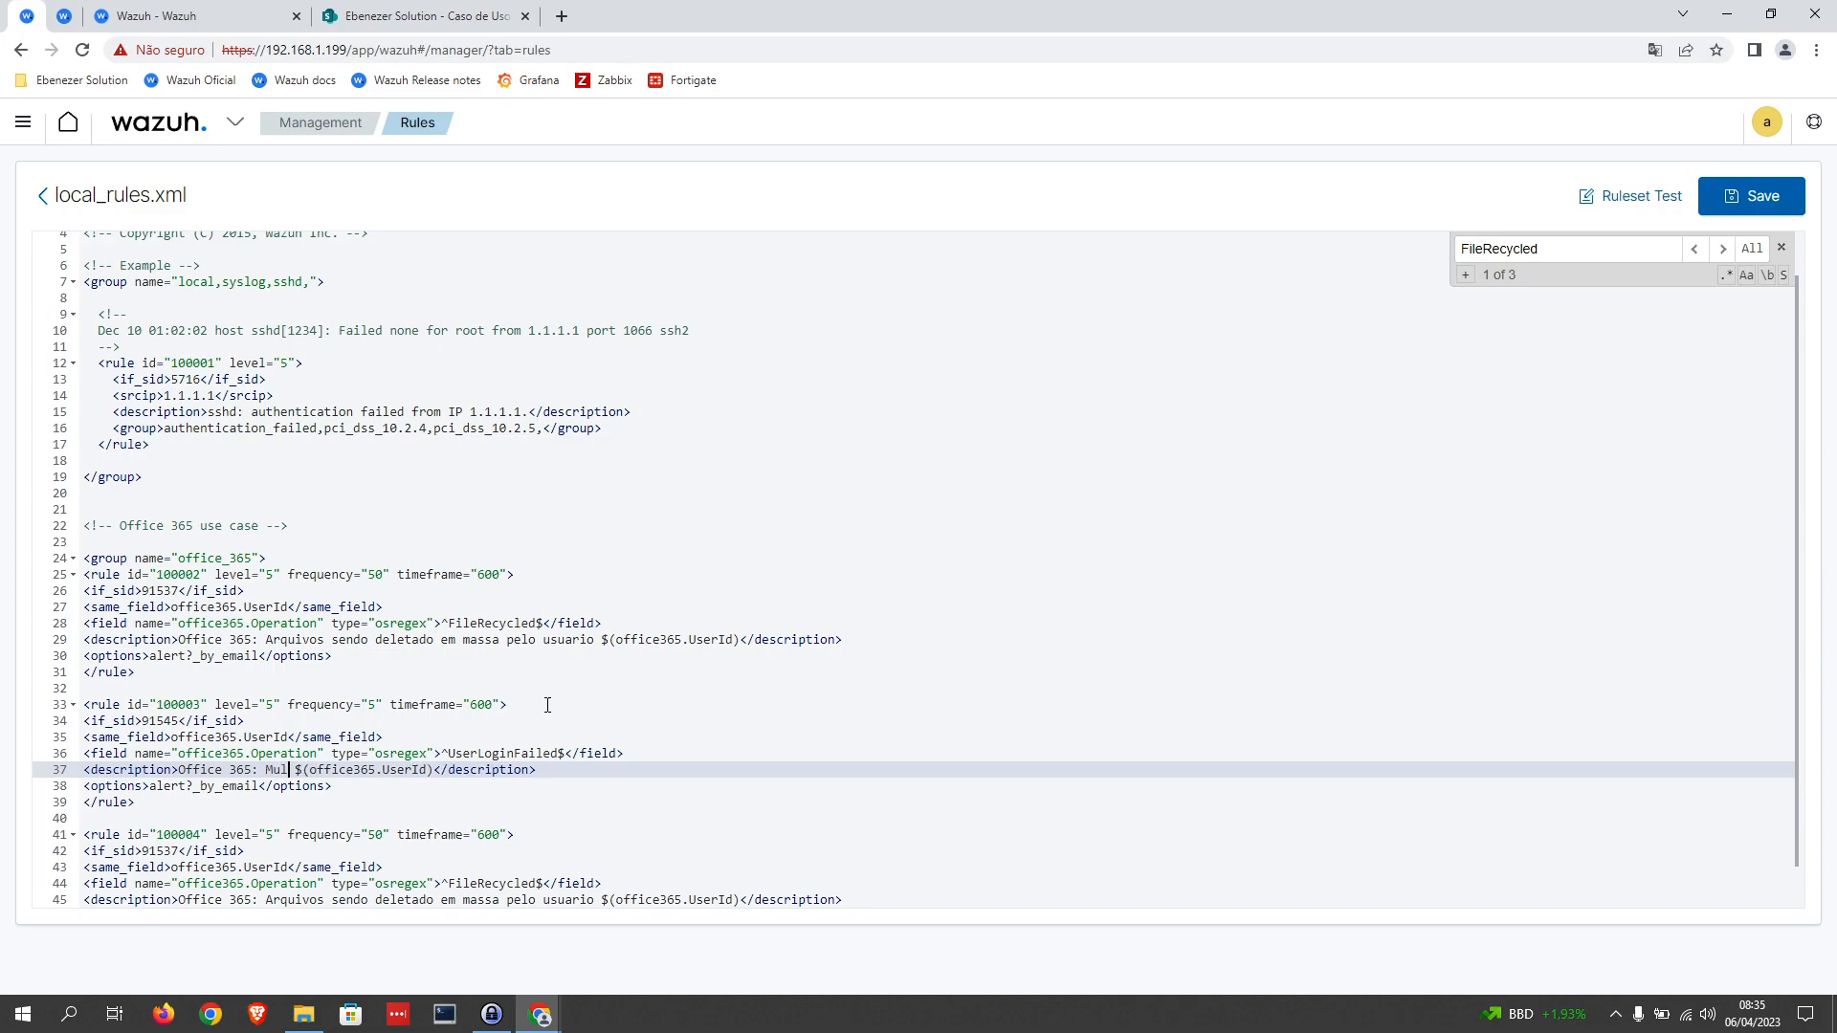
pyautogui.write('fllhas de login')
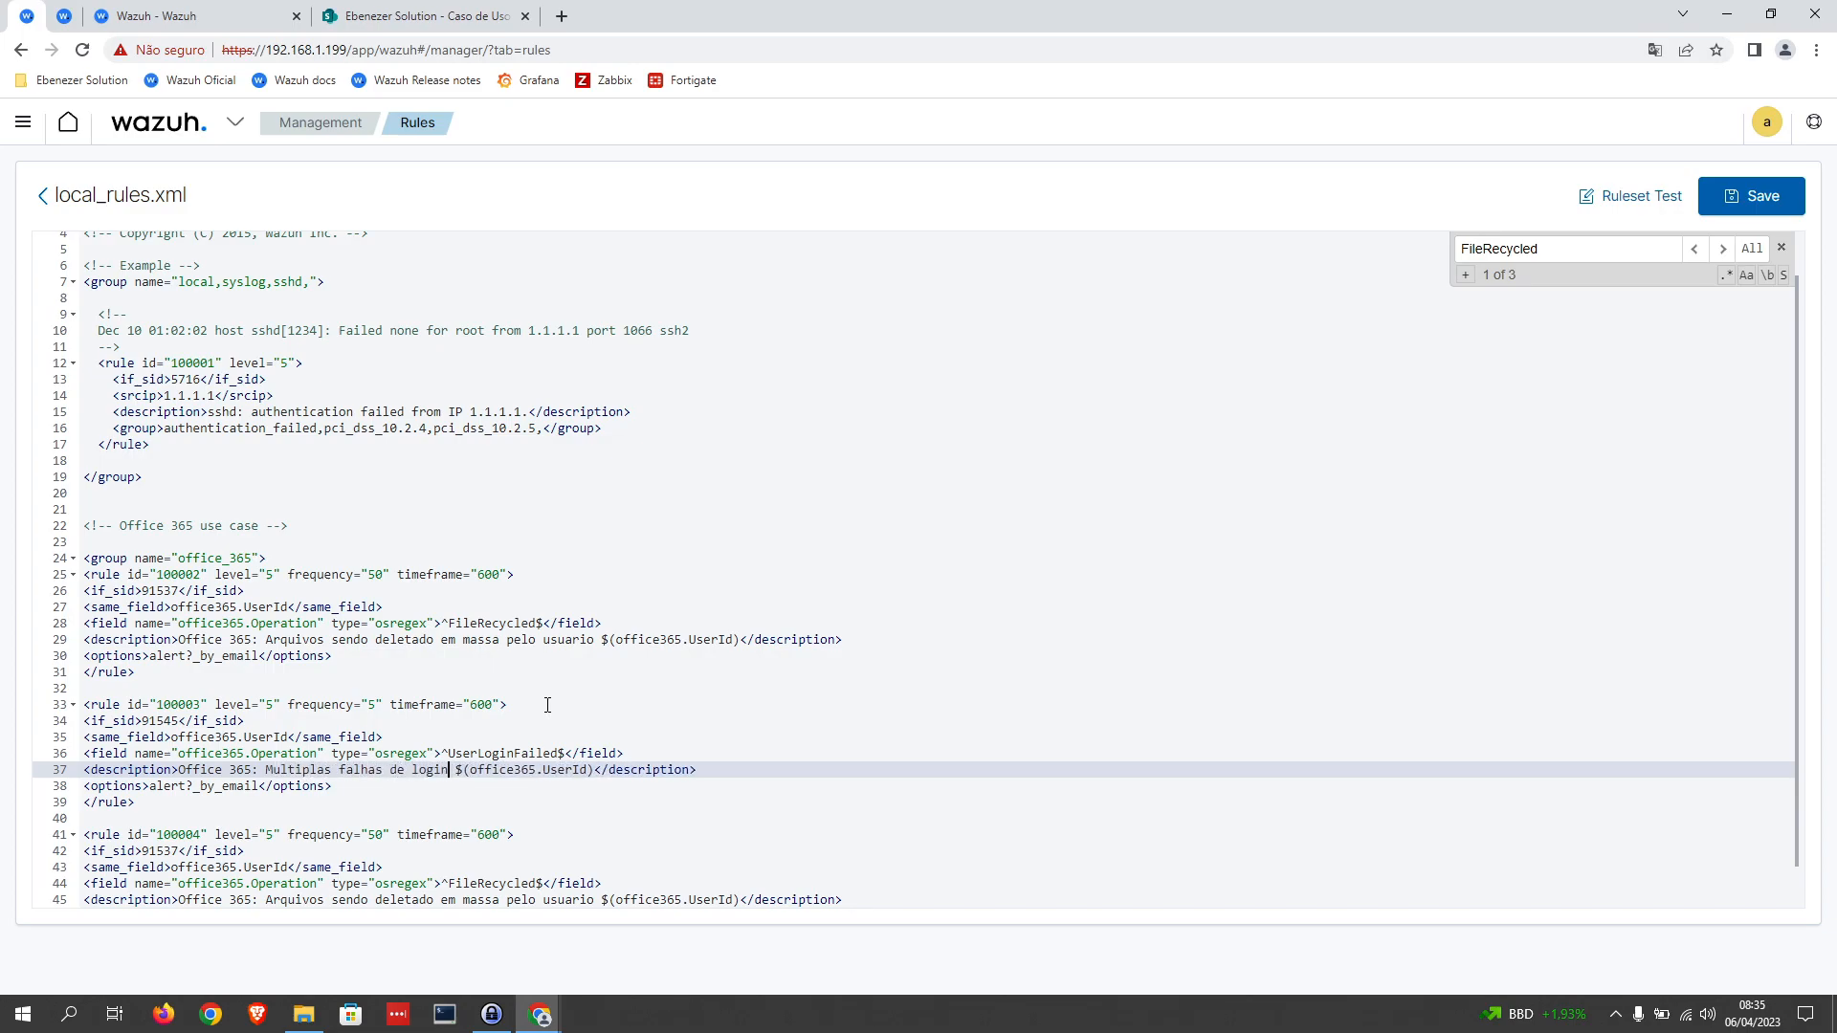
pyautogui.write(' no usuario')
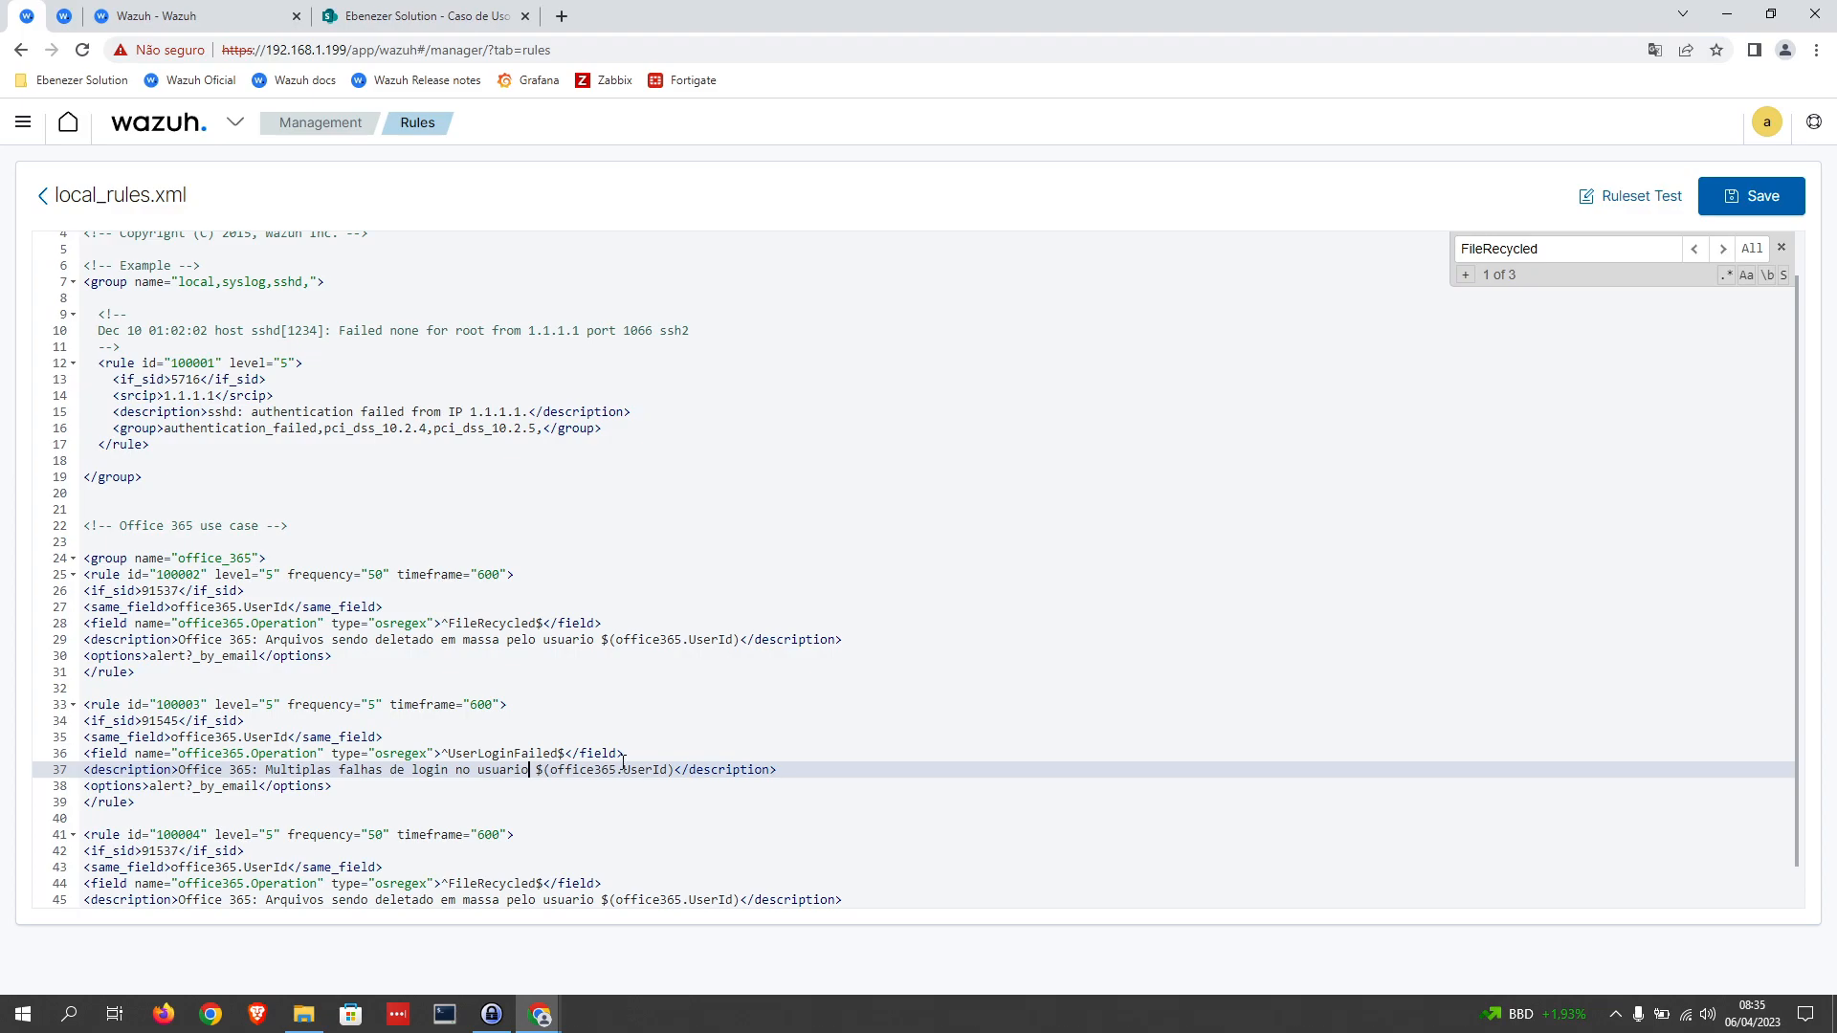
# Step: Correct the options value to alert_by_email in rules 100003 and 100002 by removing the stray question mark
pyautogui.click(202, 787)
pyautogui.press('BackSpace')
pyautogui.click(191, 660)
pyautogui.press('BackSpace')
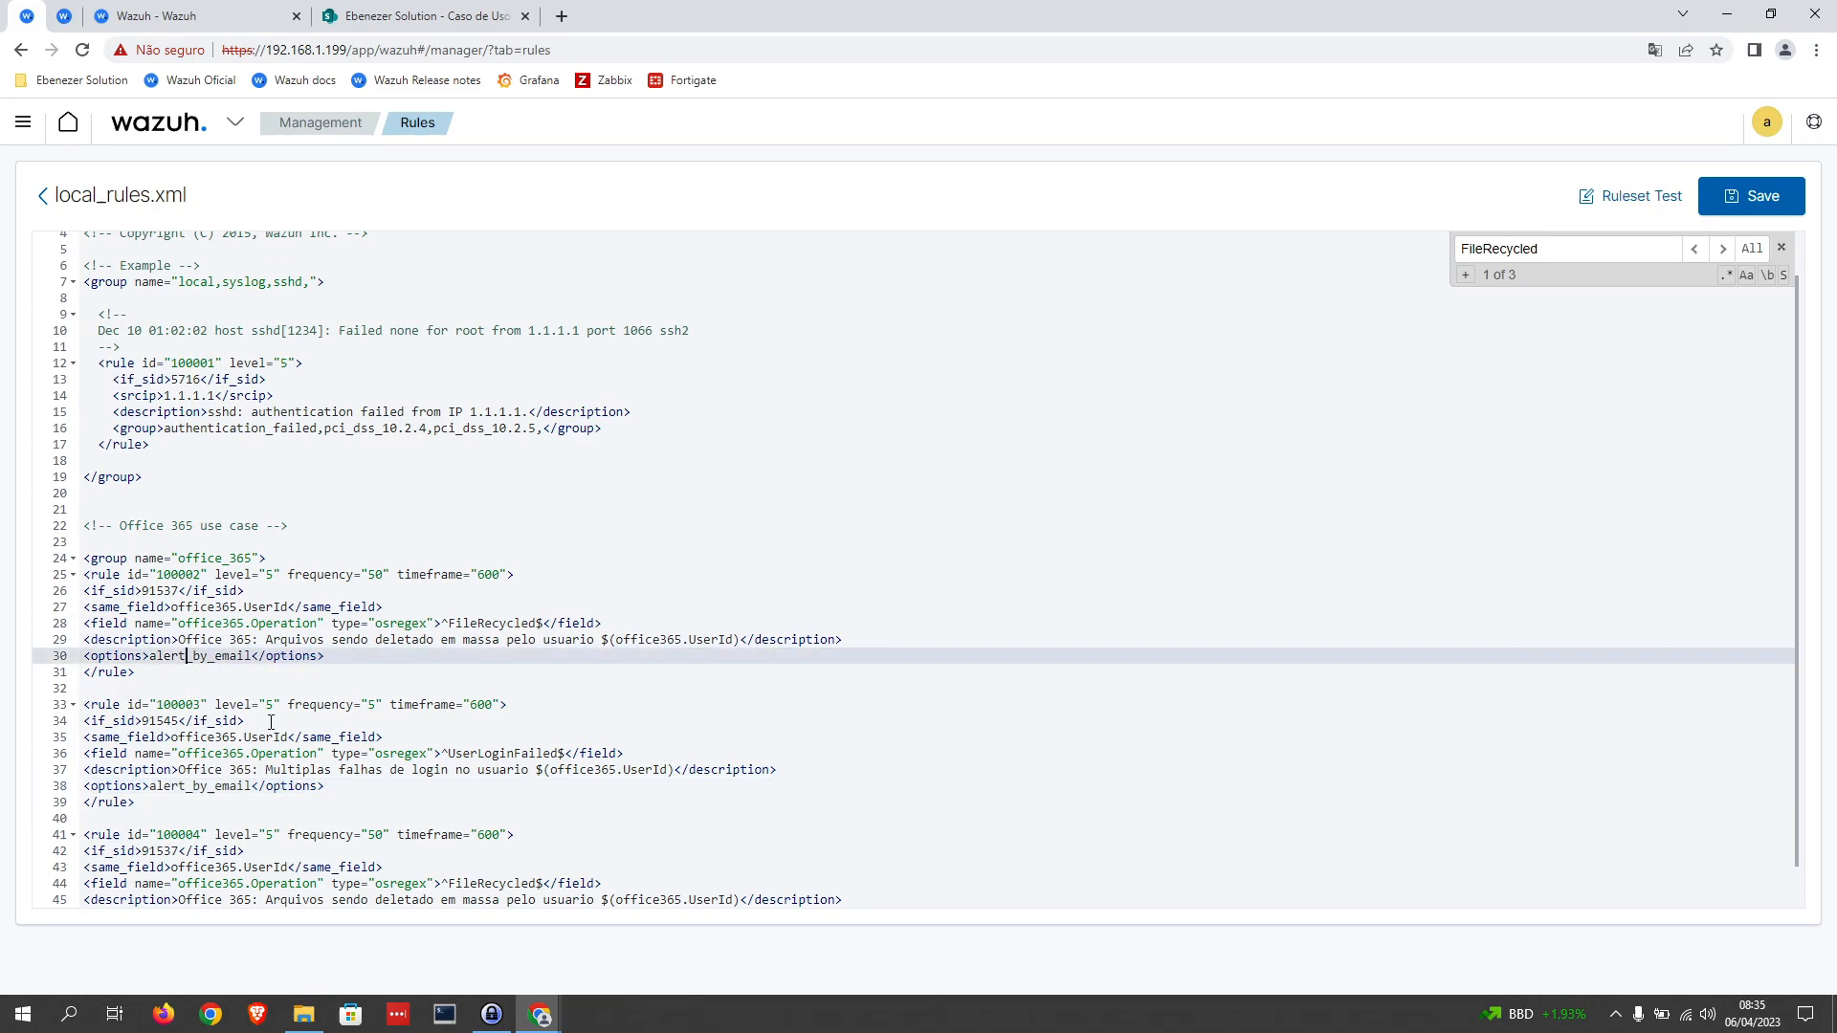
pyautogui.click(330, 787)
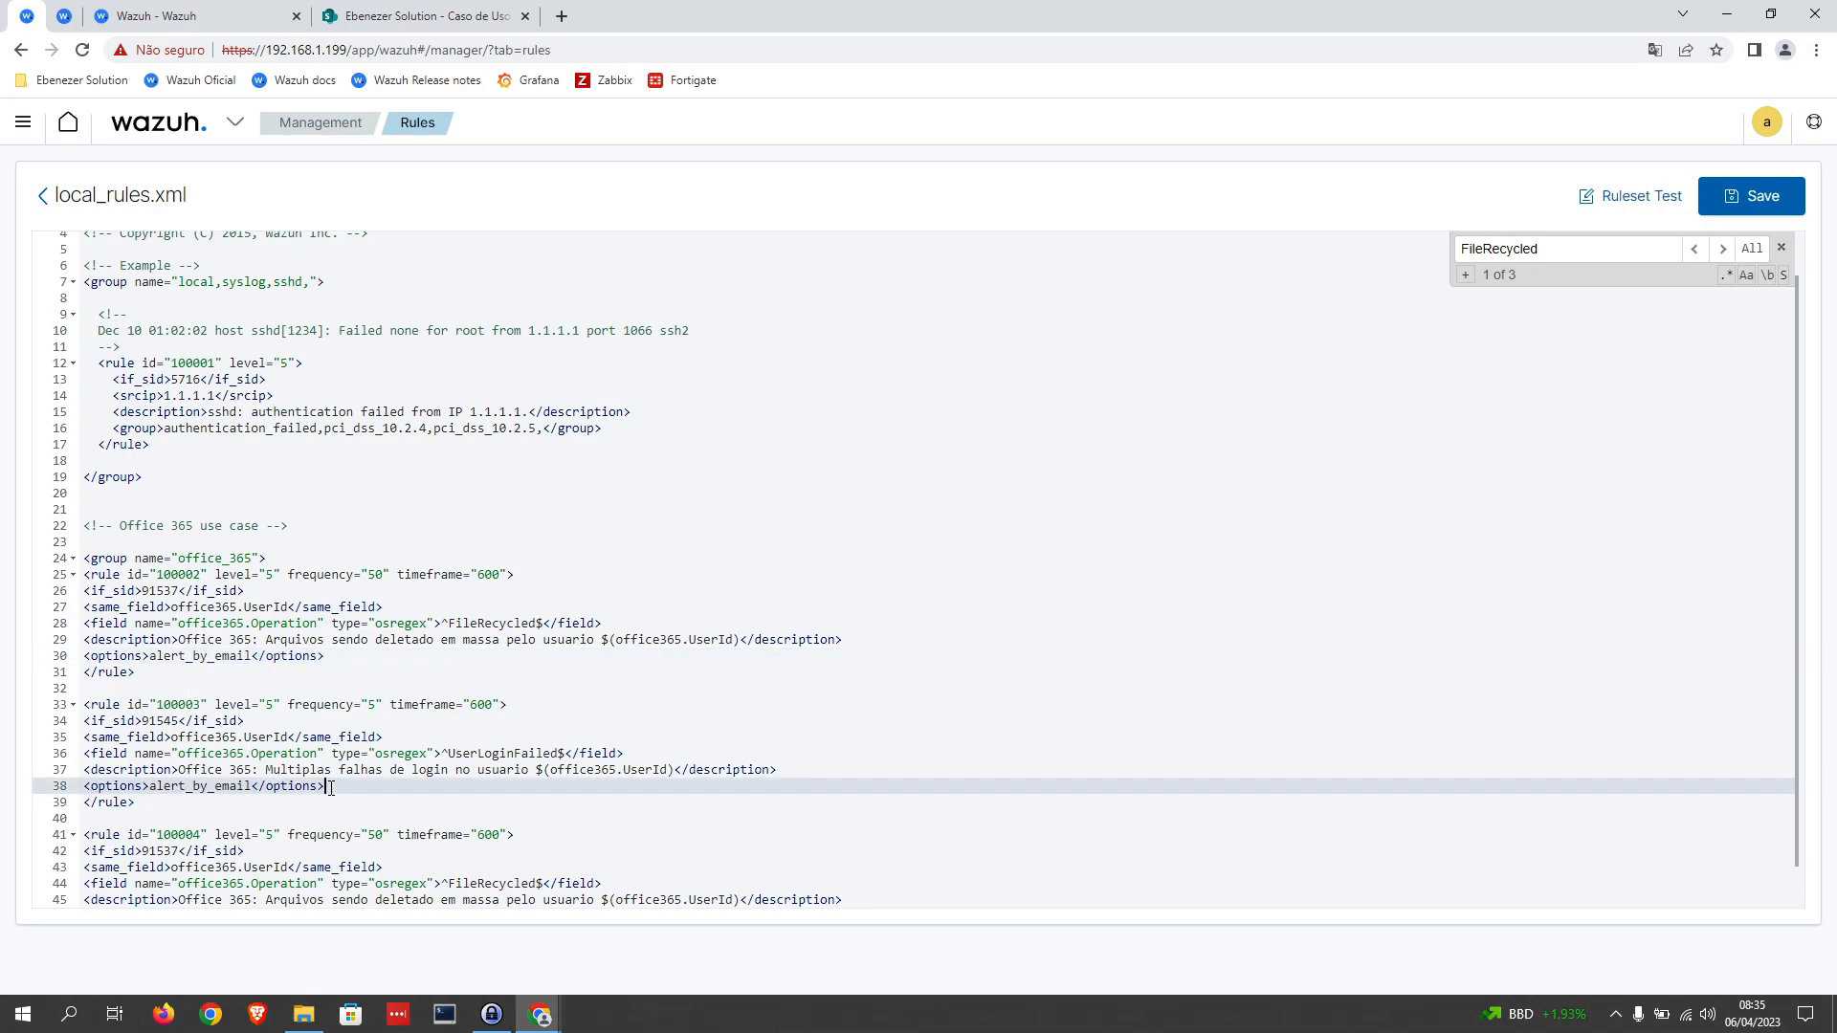
pyautogui.click(151, 805)
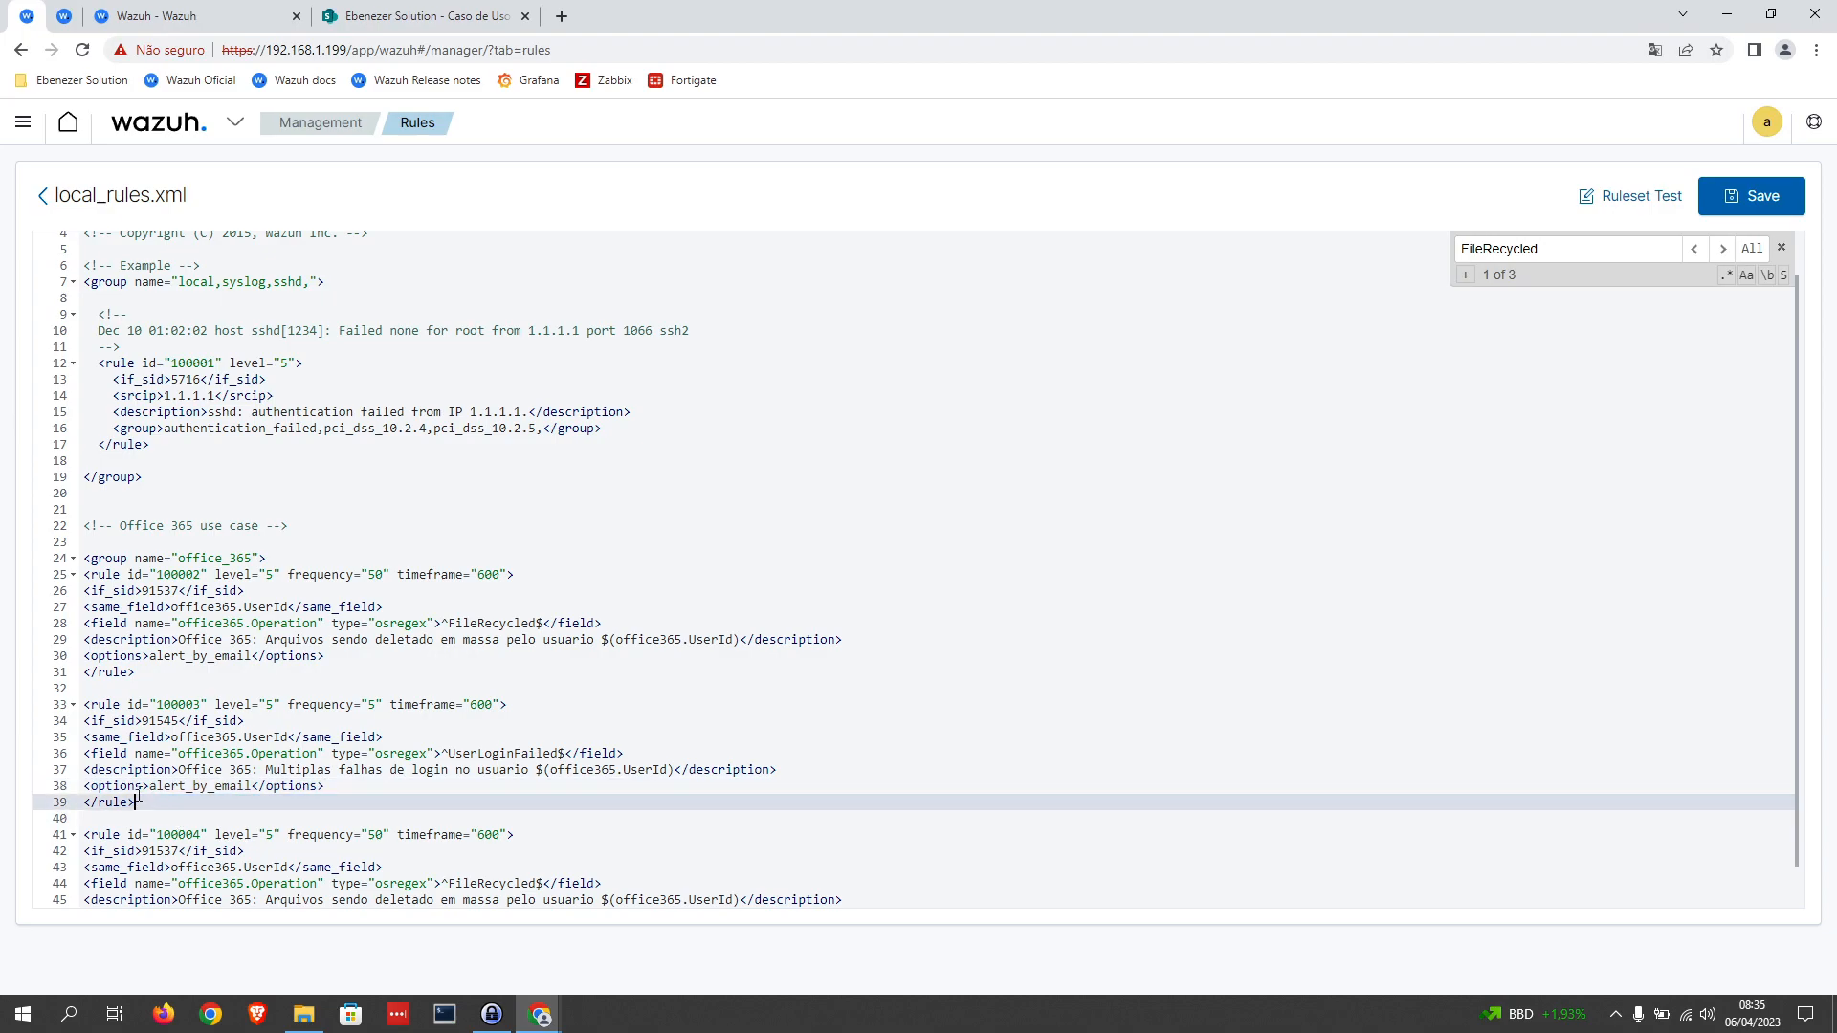
pyautogui.moveTo(148, 801); pyautogui.dragTo(71, 720)
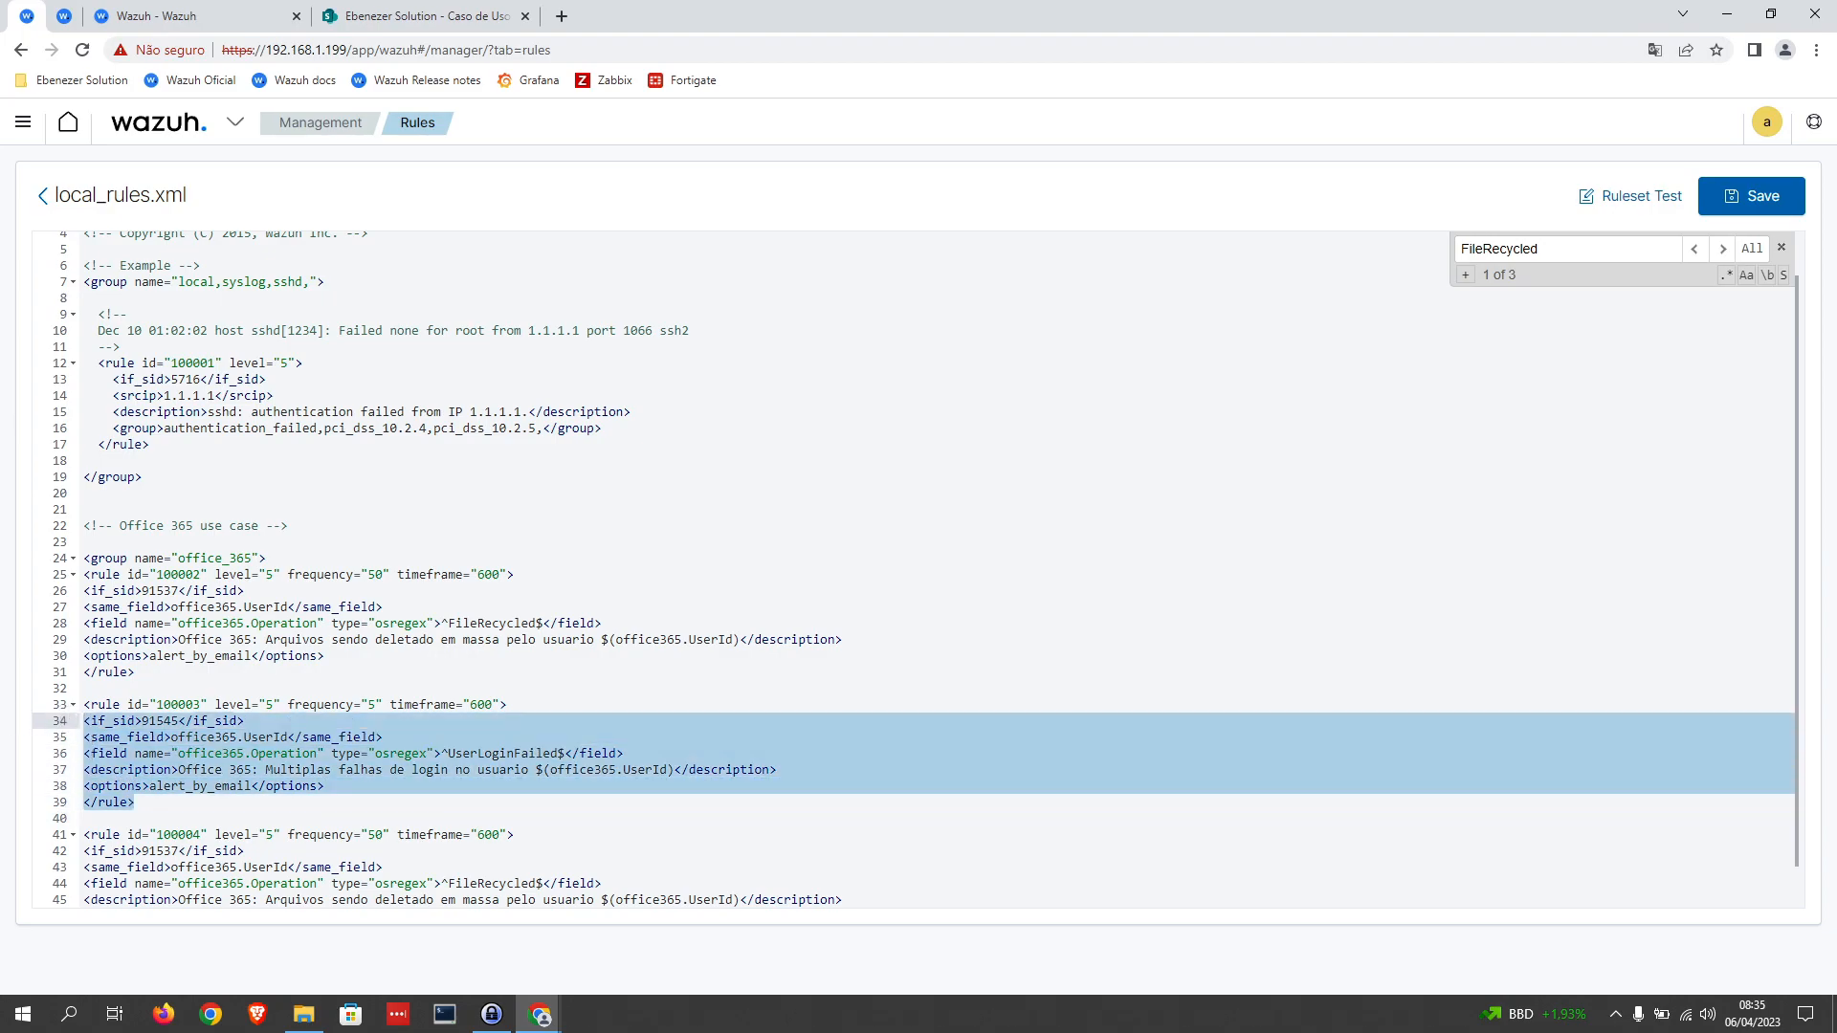
# Step: Set the if_sid of rule 100004 to 91702
pyautogui.scroll(-1, 277, 675)
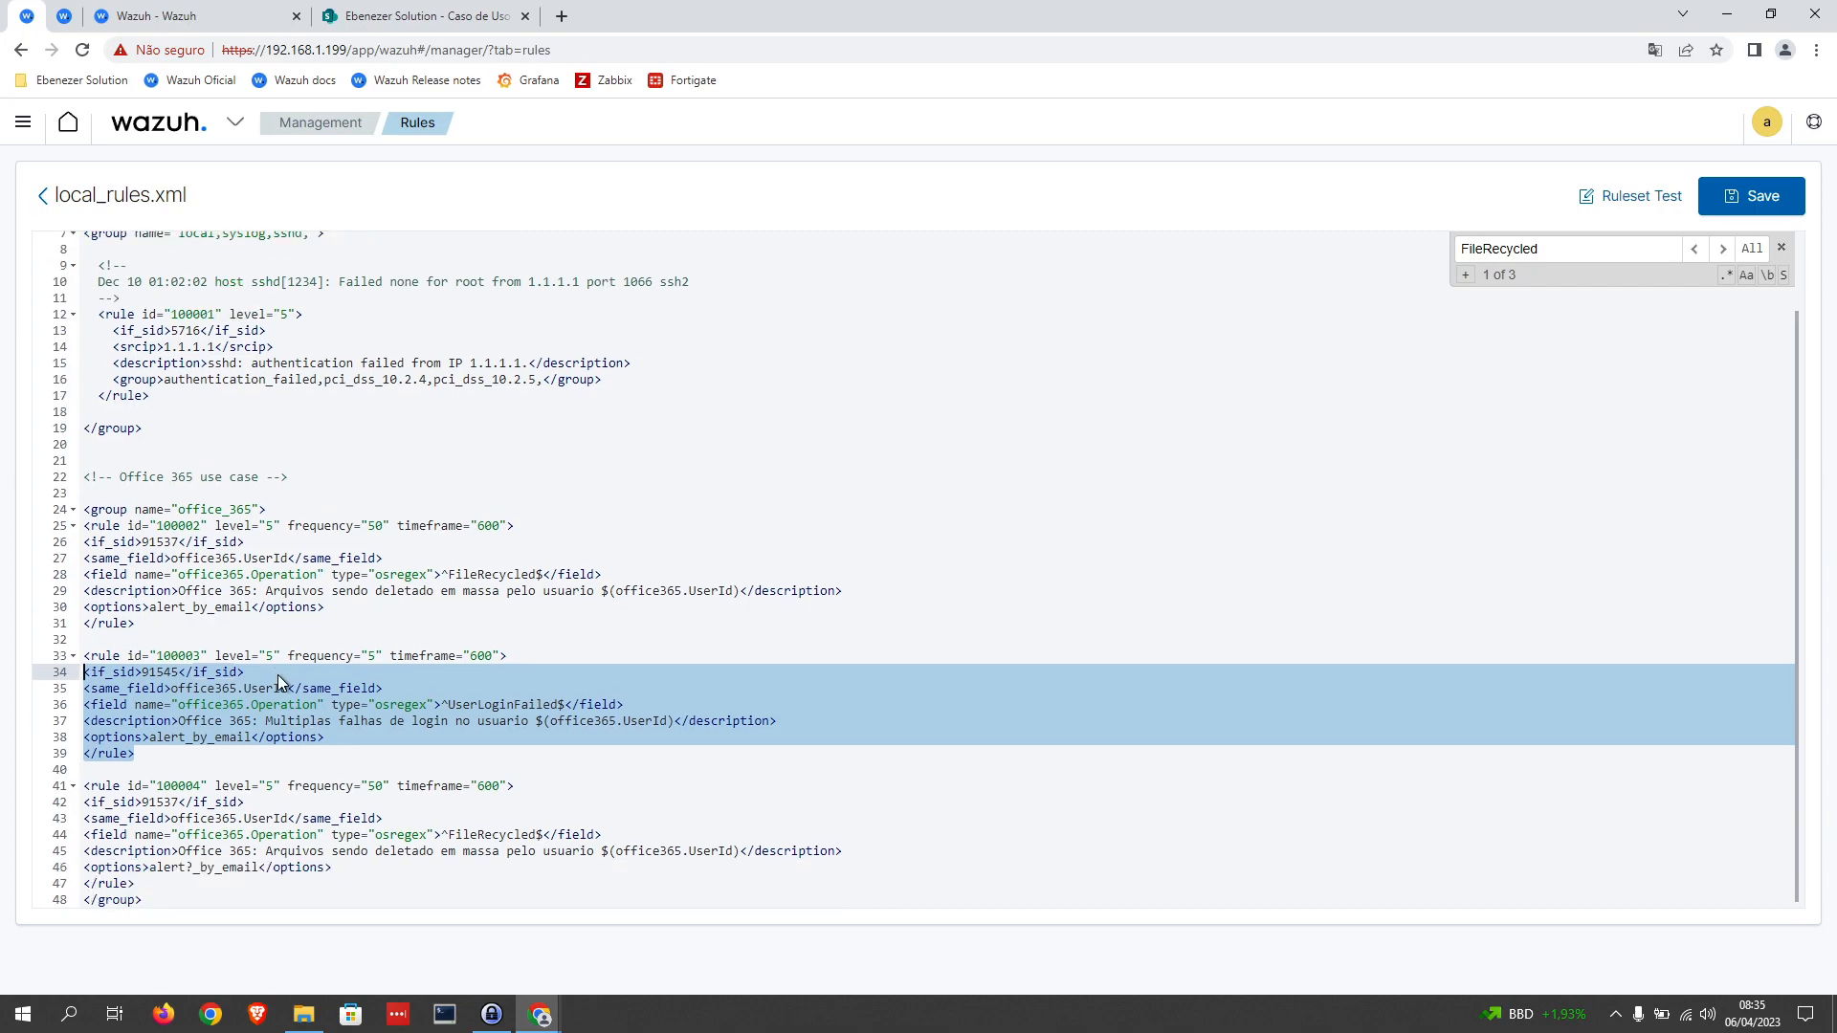
pyautogui.click(165, 836)
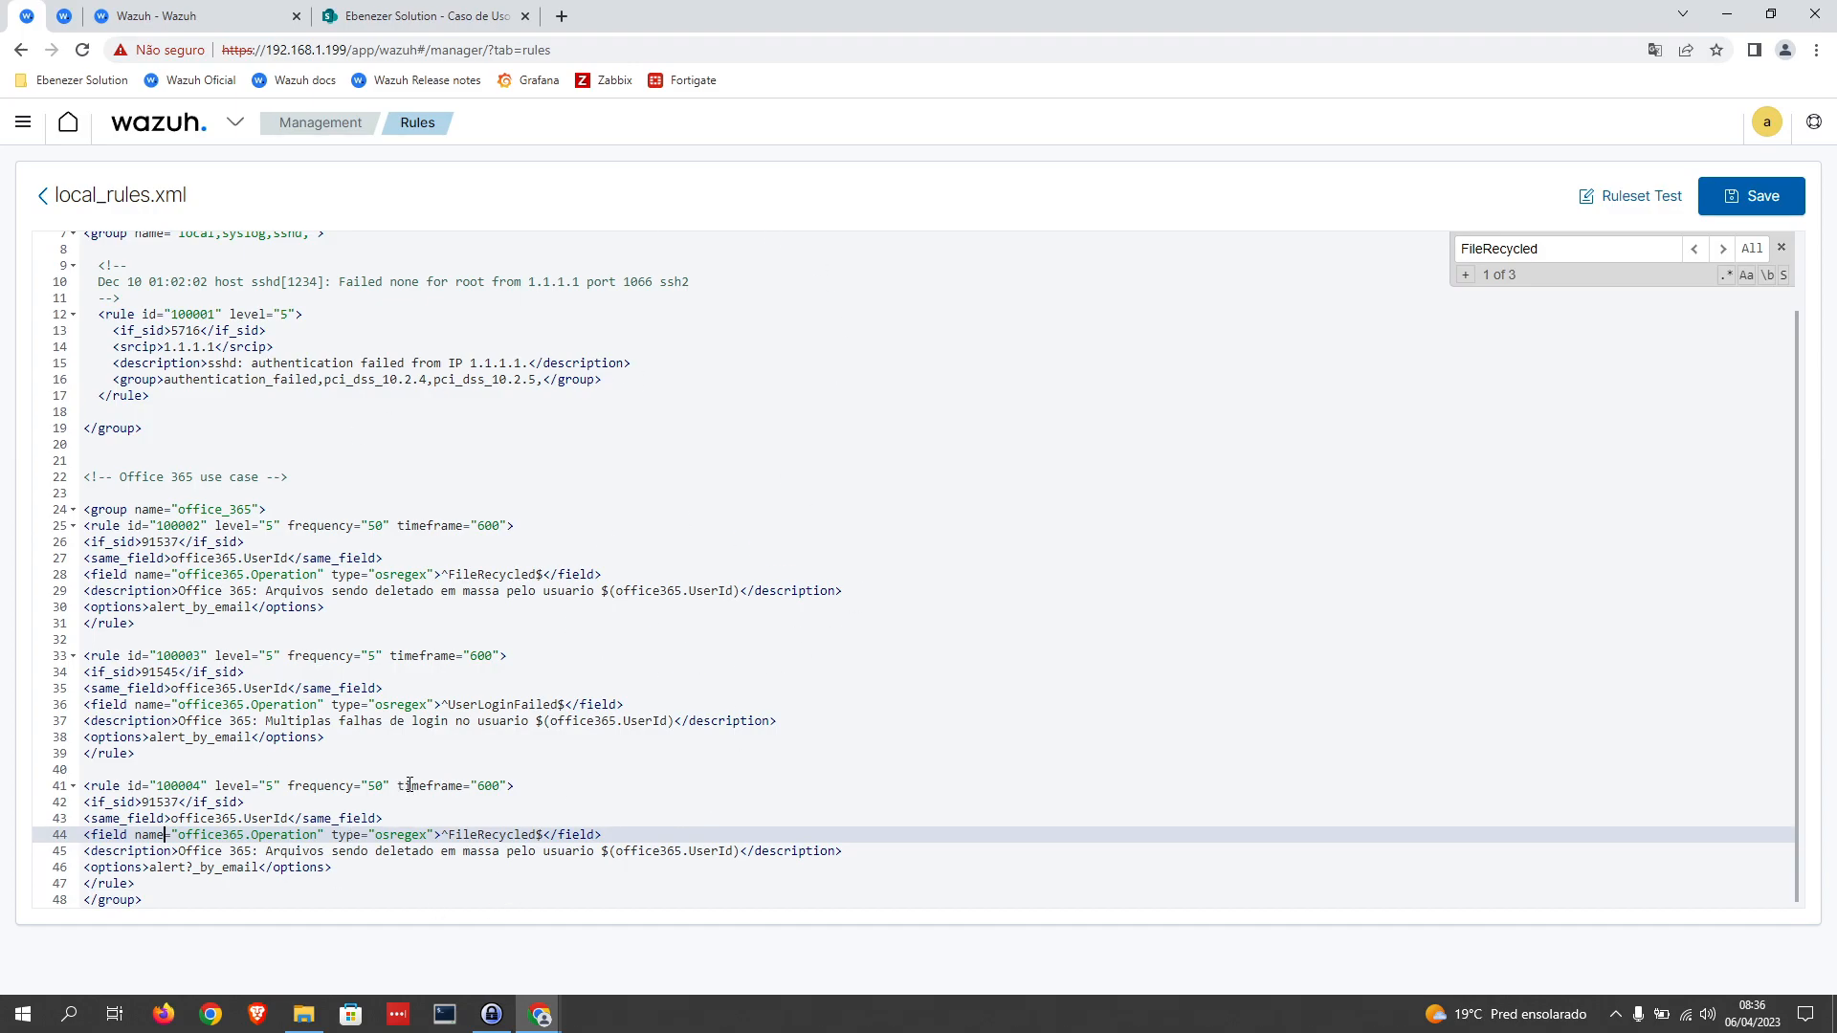
pyautogui.click(370, 785)
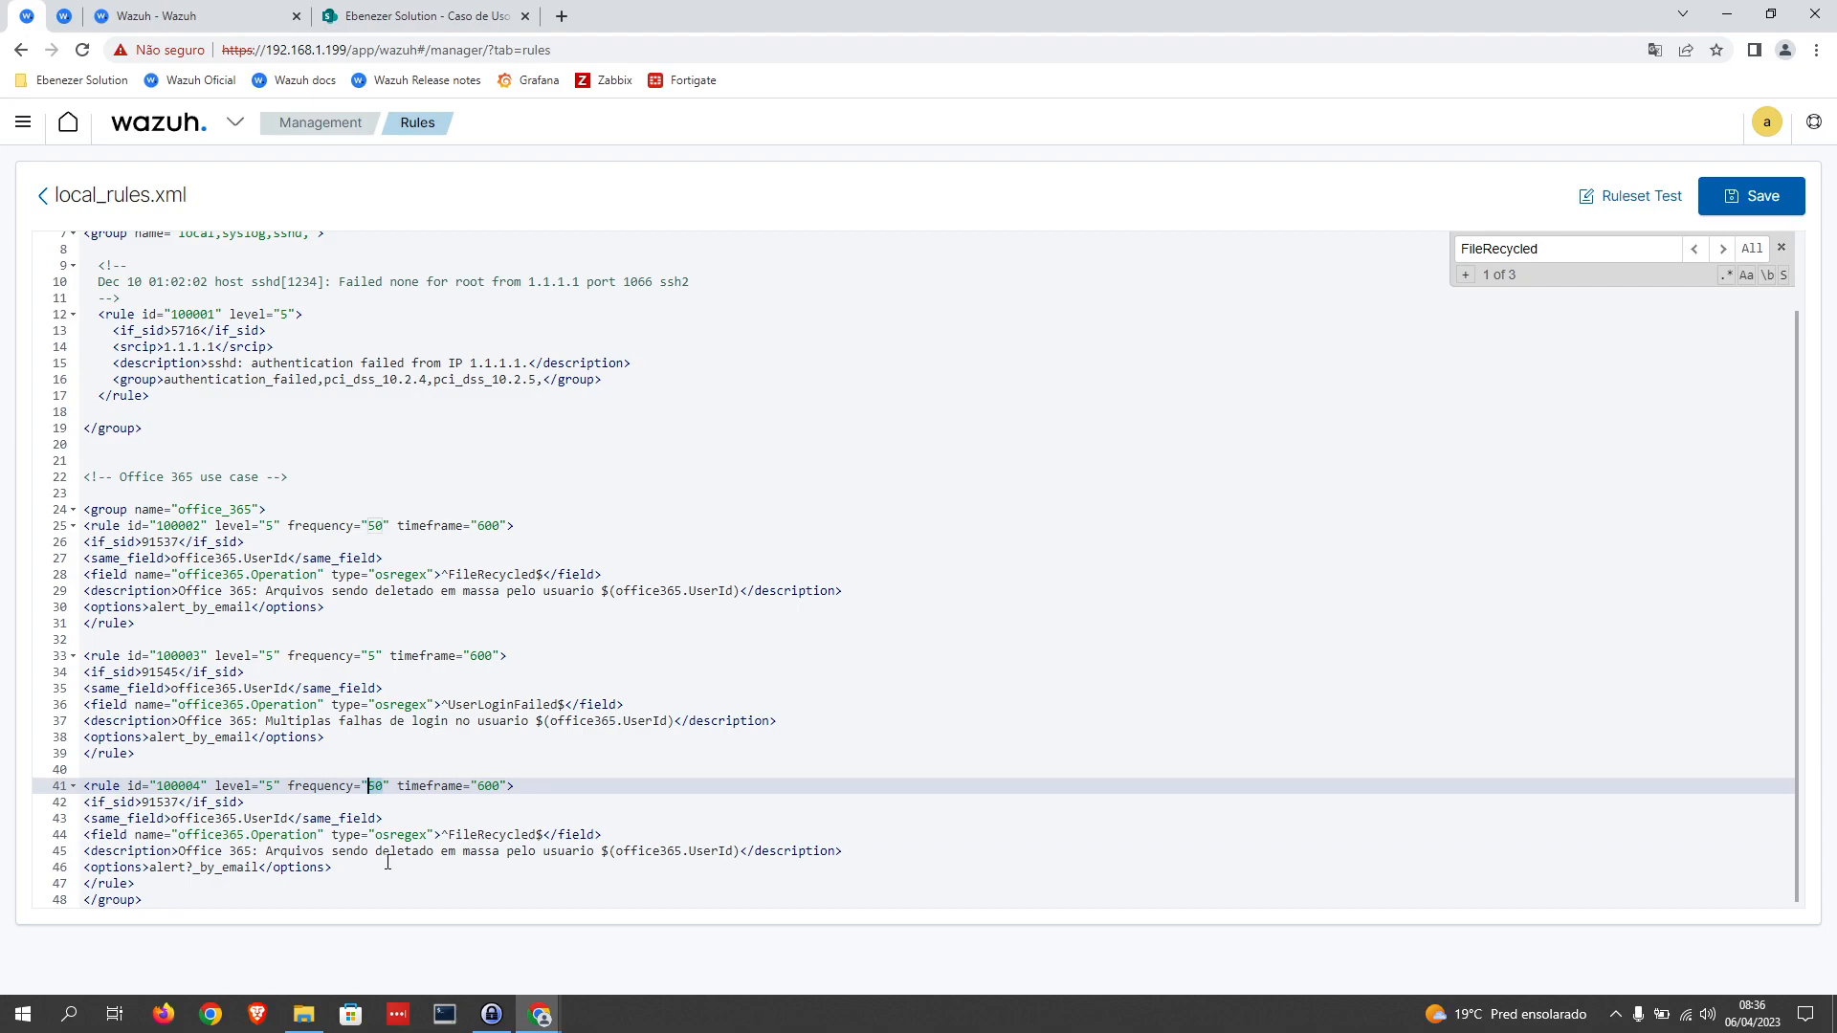
pyautogui.click(479, 786)
pyautogui.doubleClick(155, 803)
pyautogui.write('91')
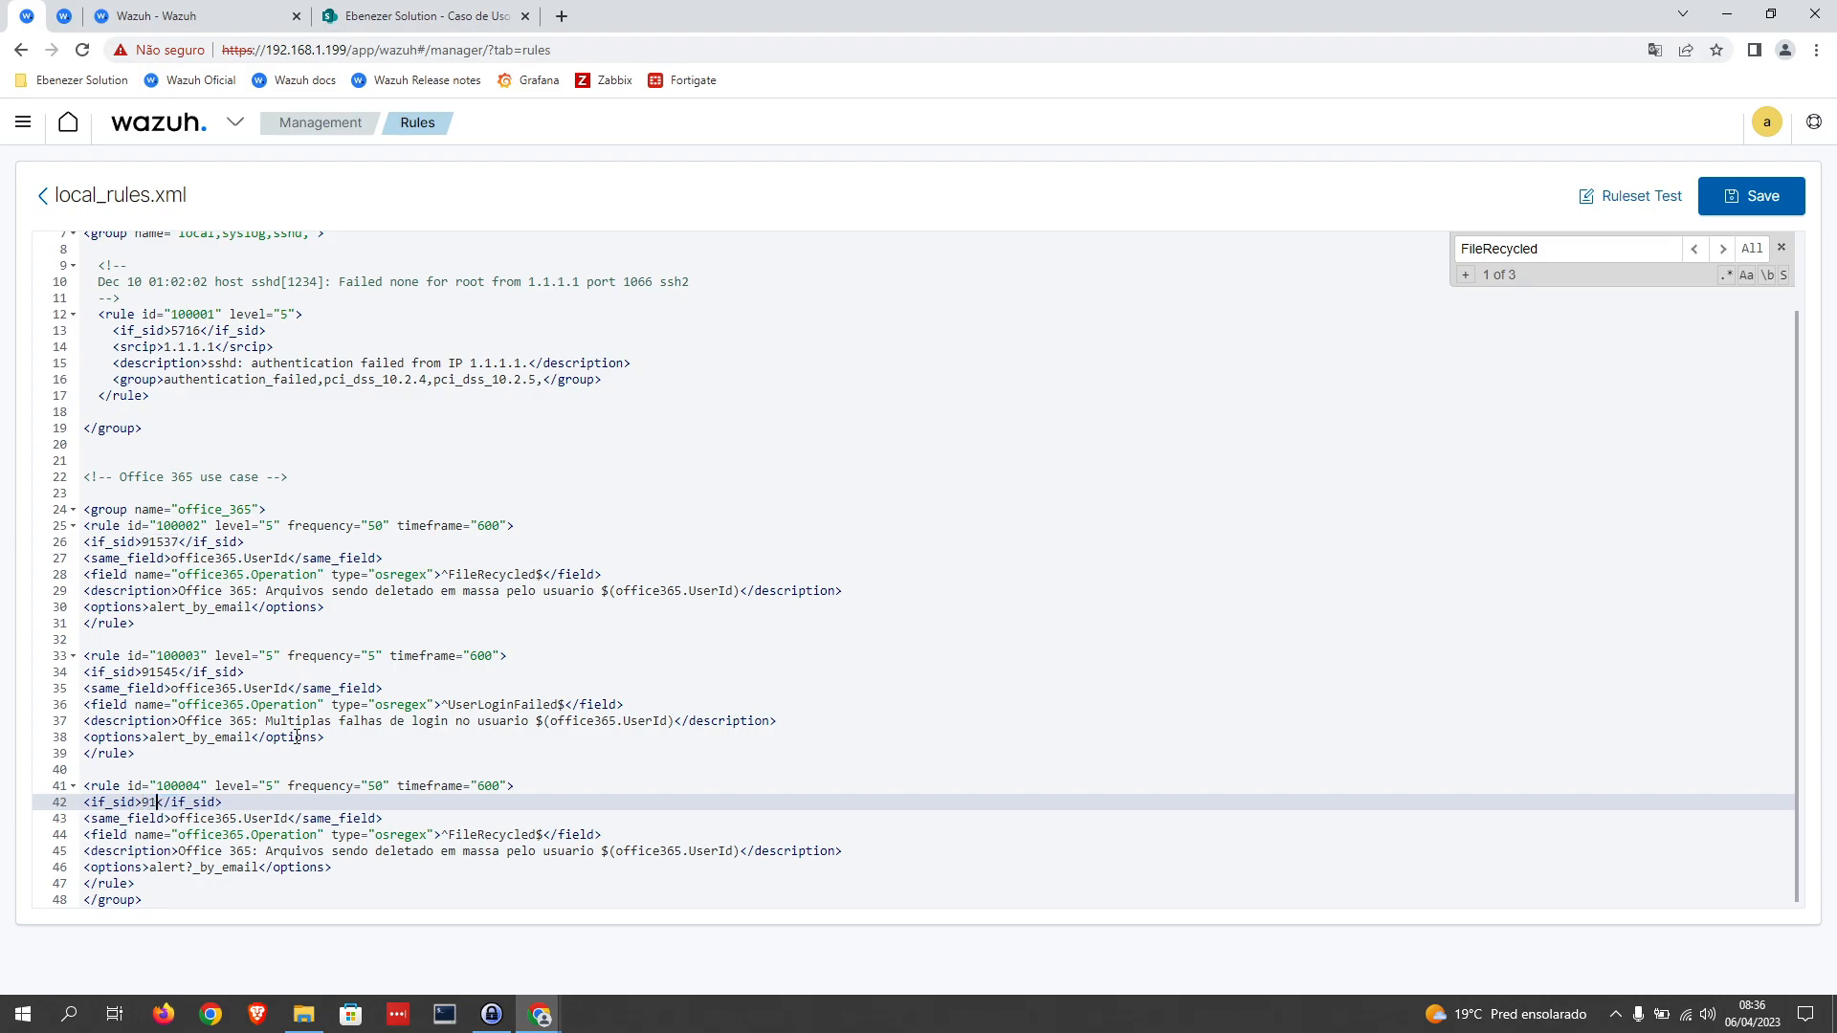
pyautogui.write('702')
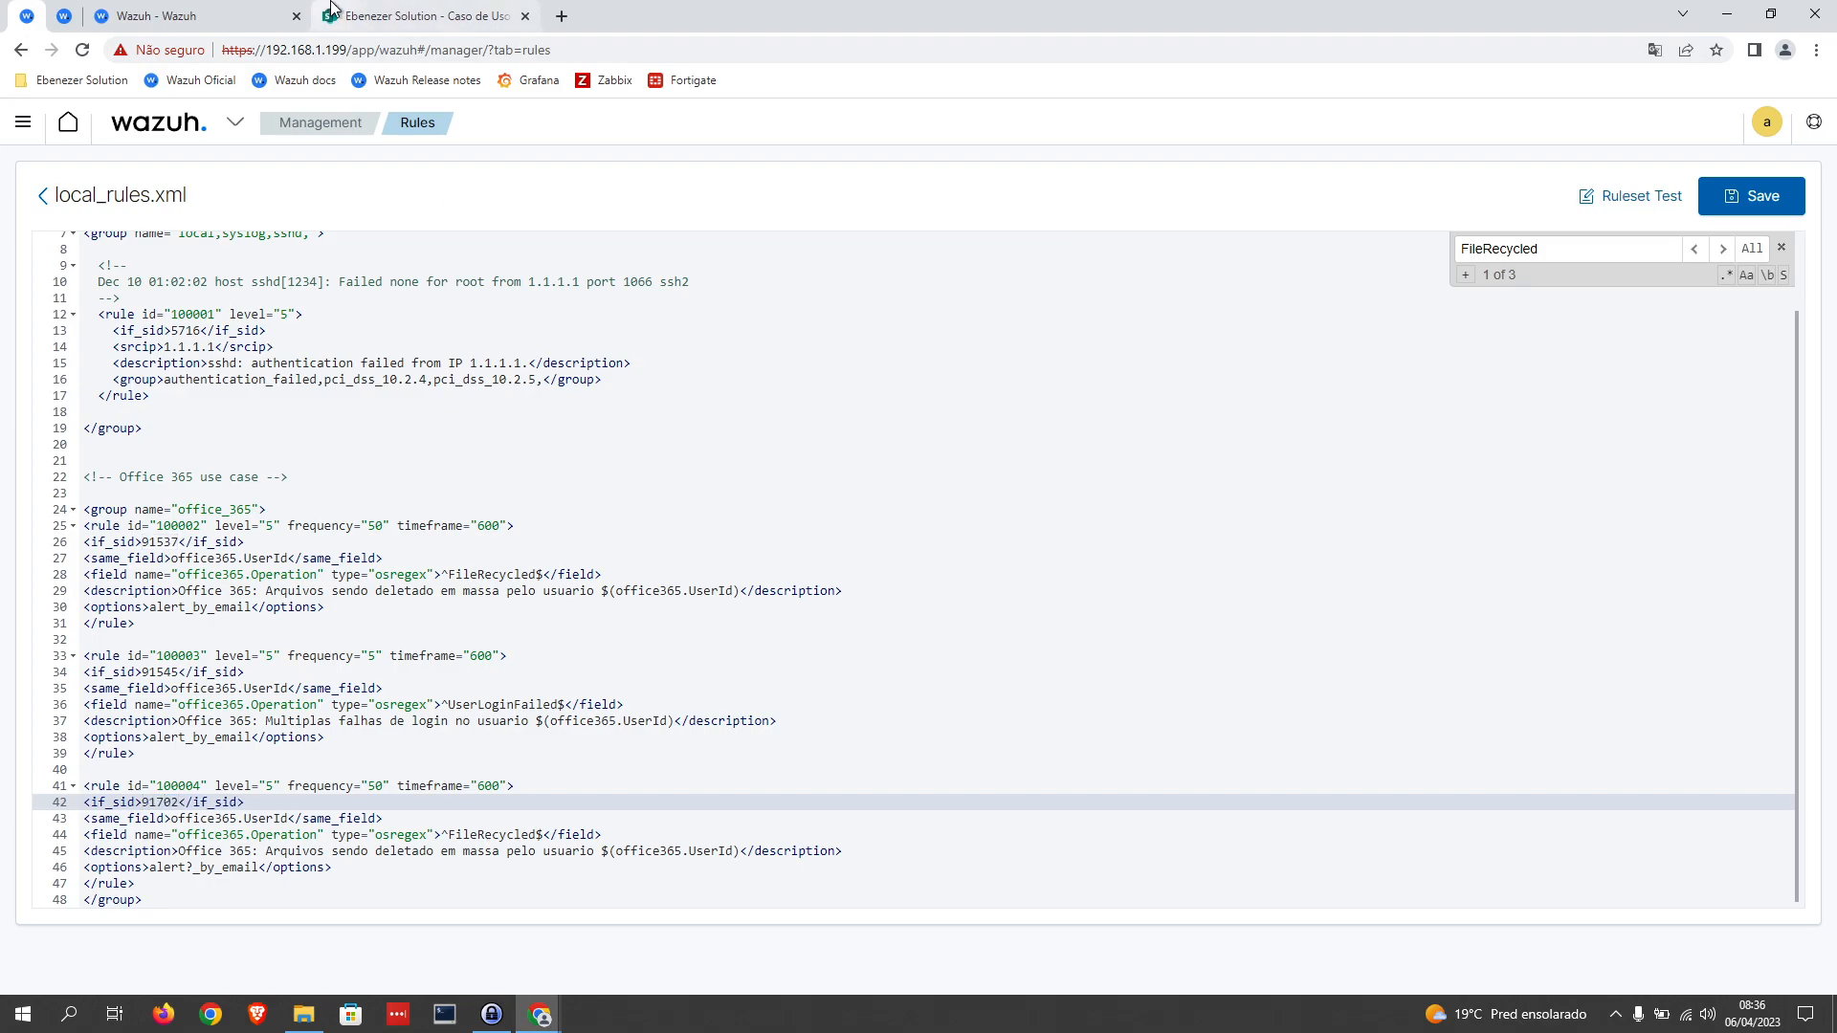
# Step: Look through the operation names in the Office 365 events for one to use in rule 100004
pyautogui.click(227, 18)
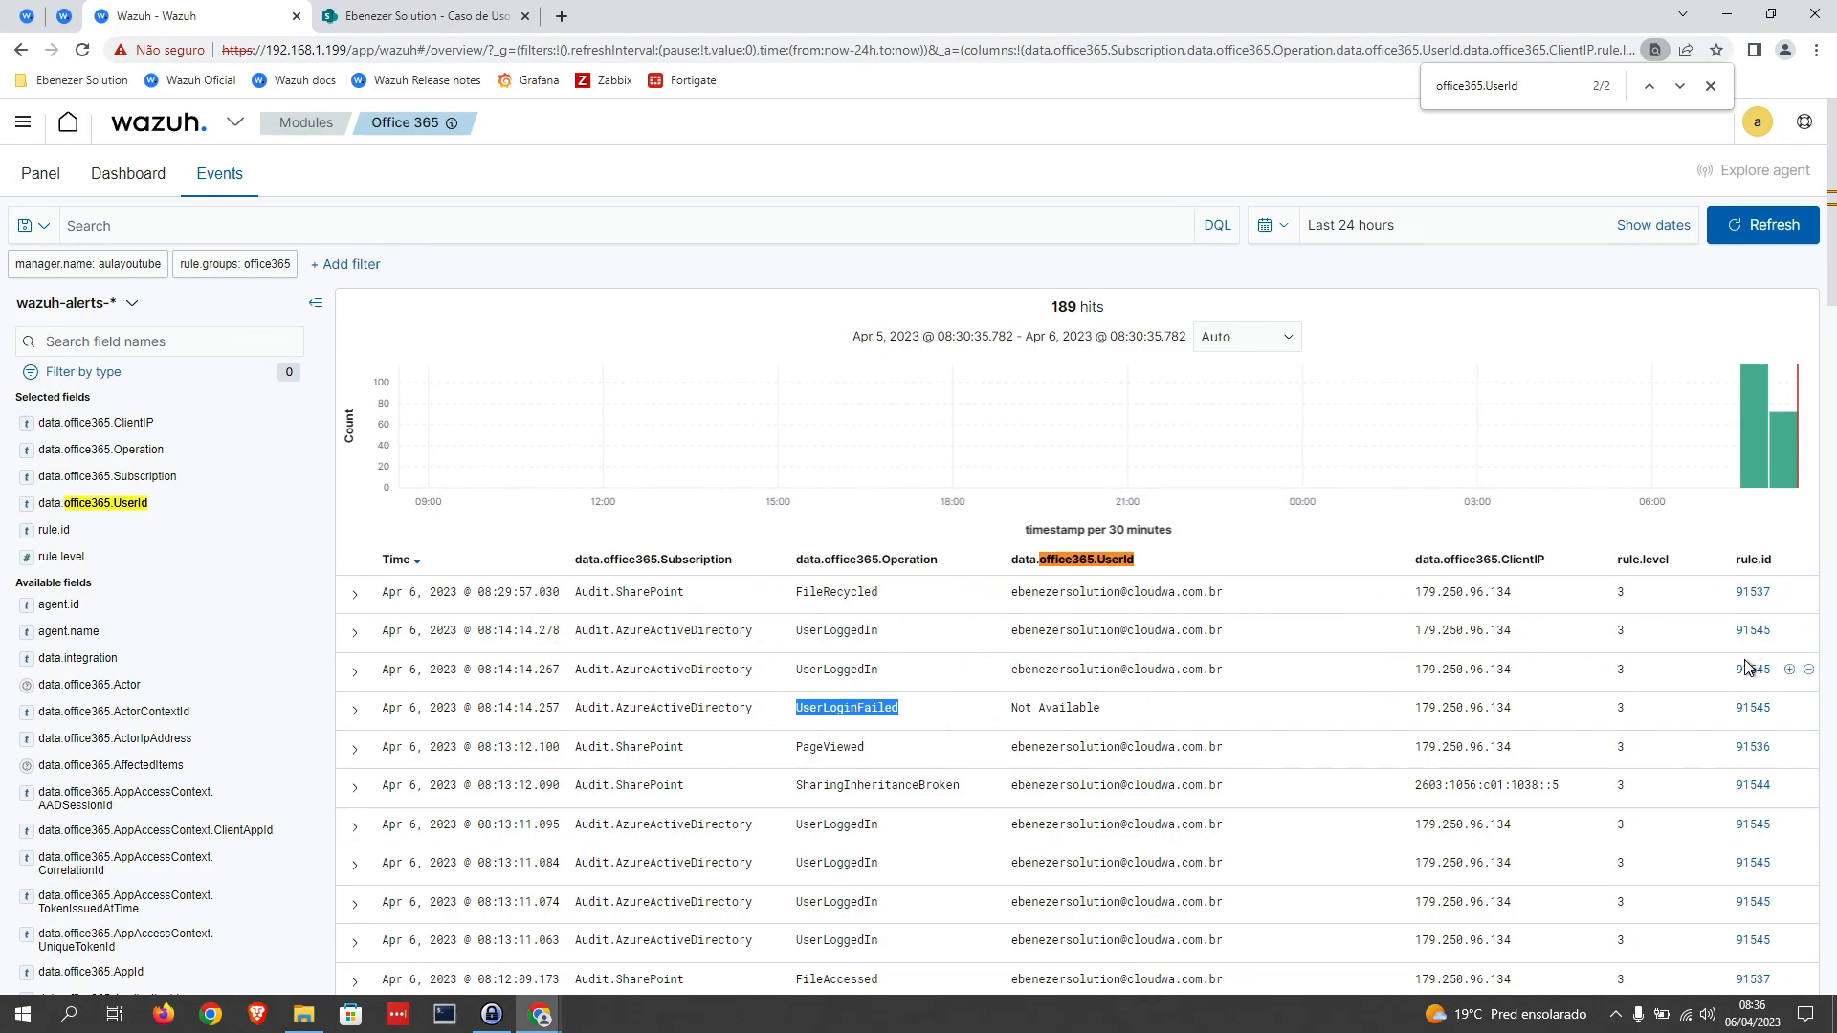
pyautogui.scroll(-5, 1411, 763)
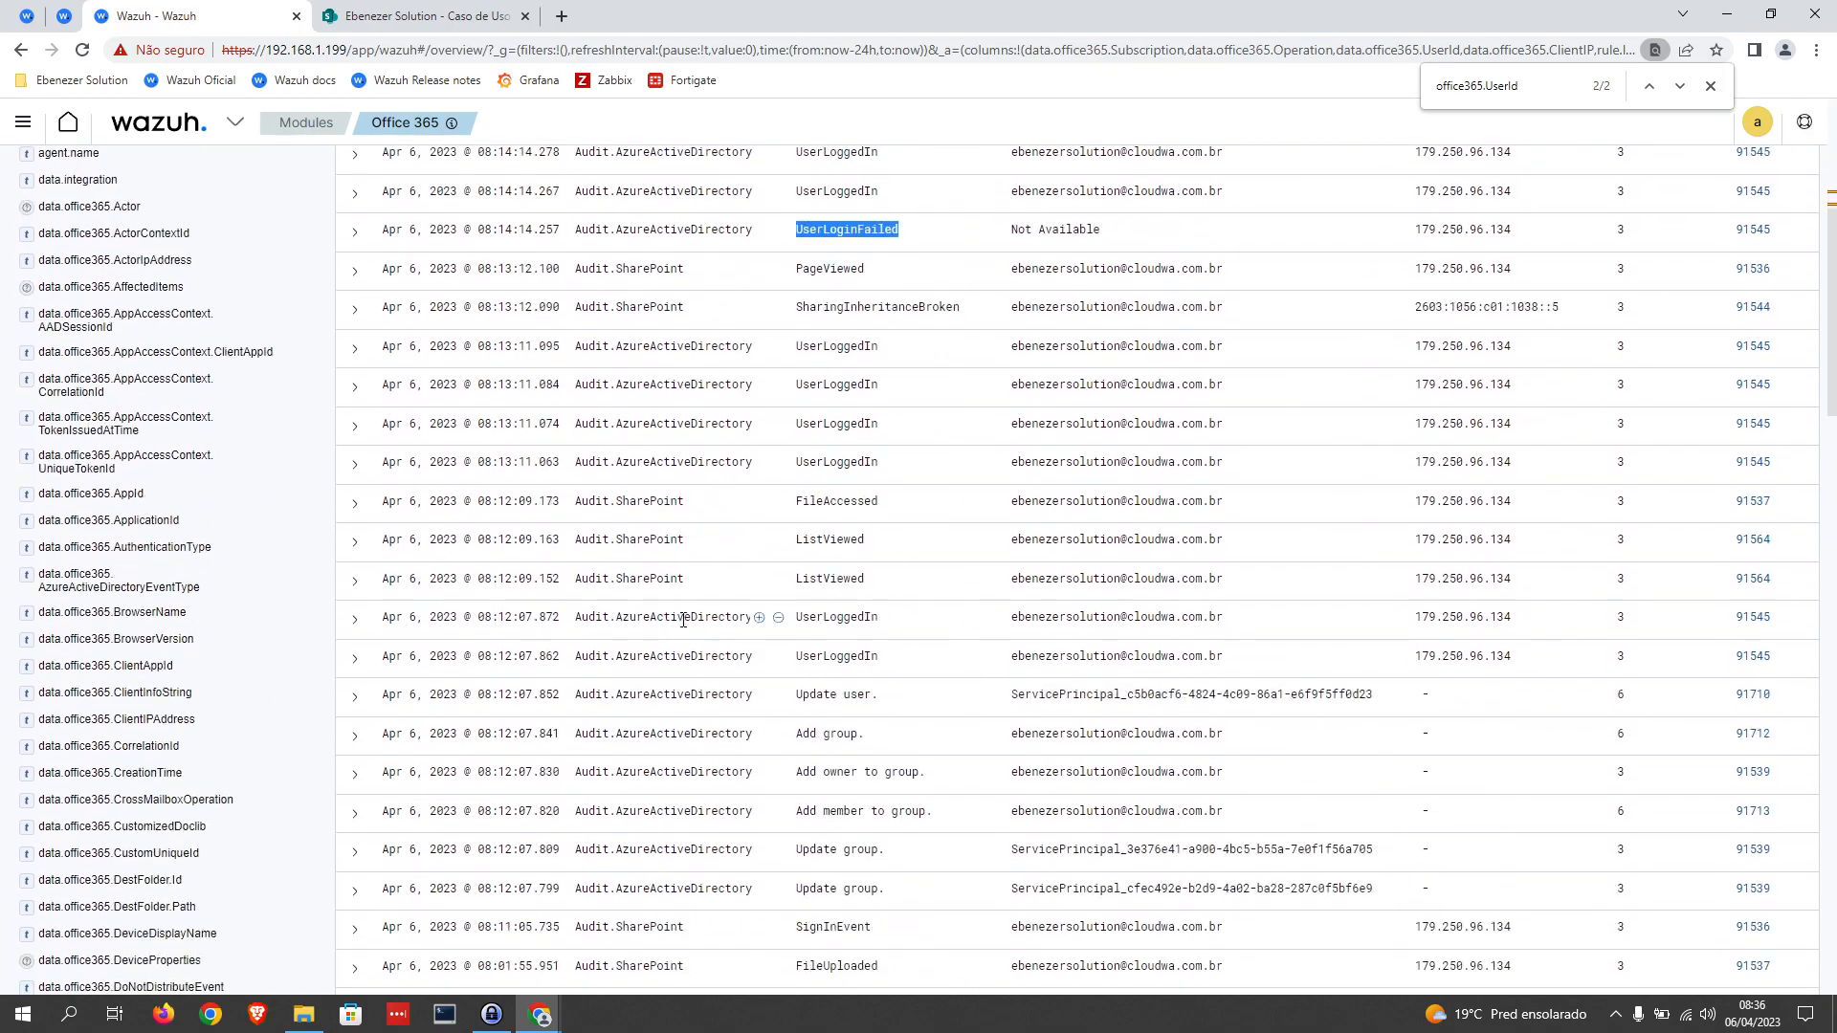
pyautogui.moveTo(796, 541); pyautogui.dragTo(850, 541)
pyautogui.click(803, 497)
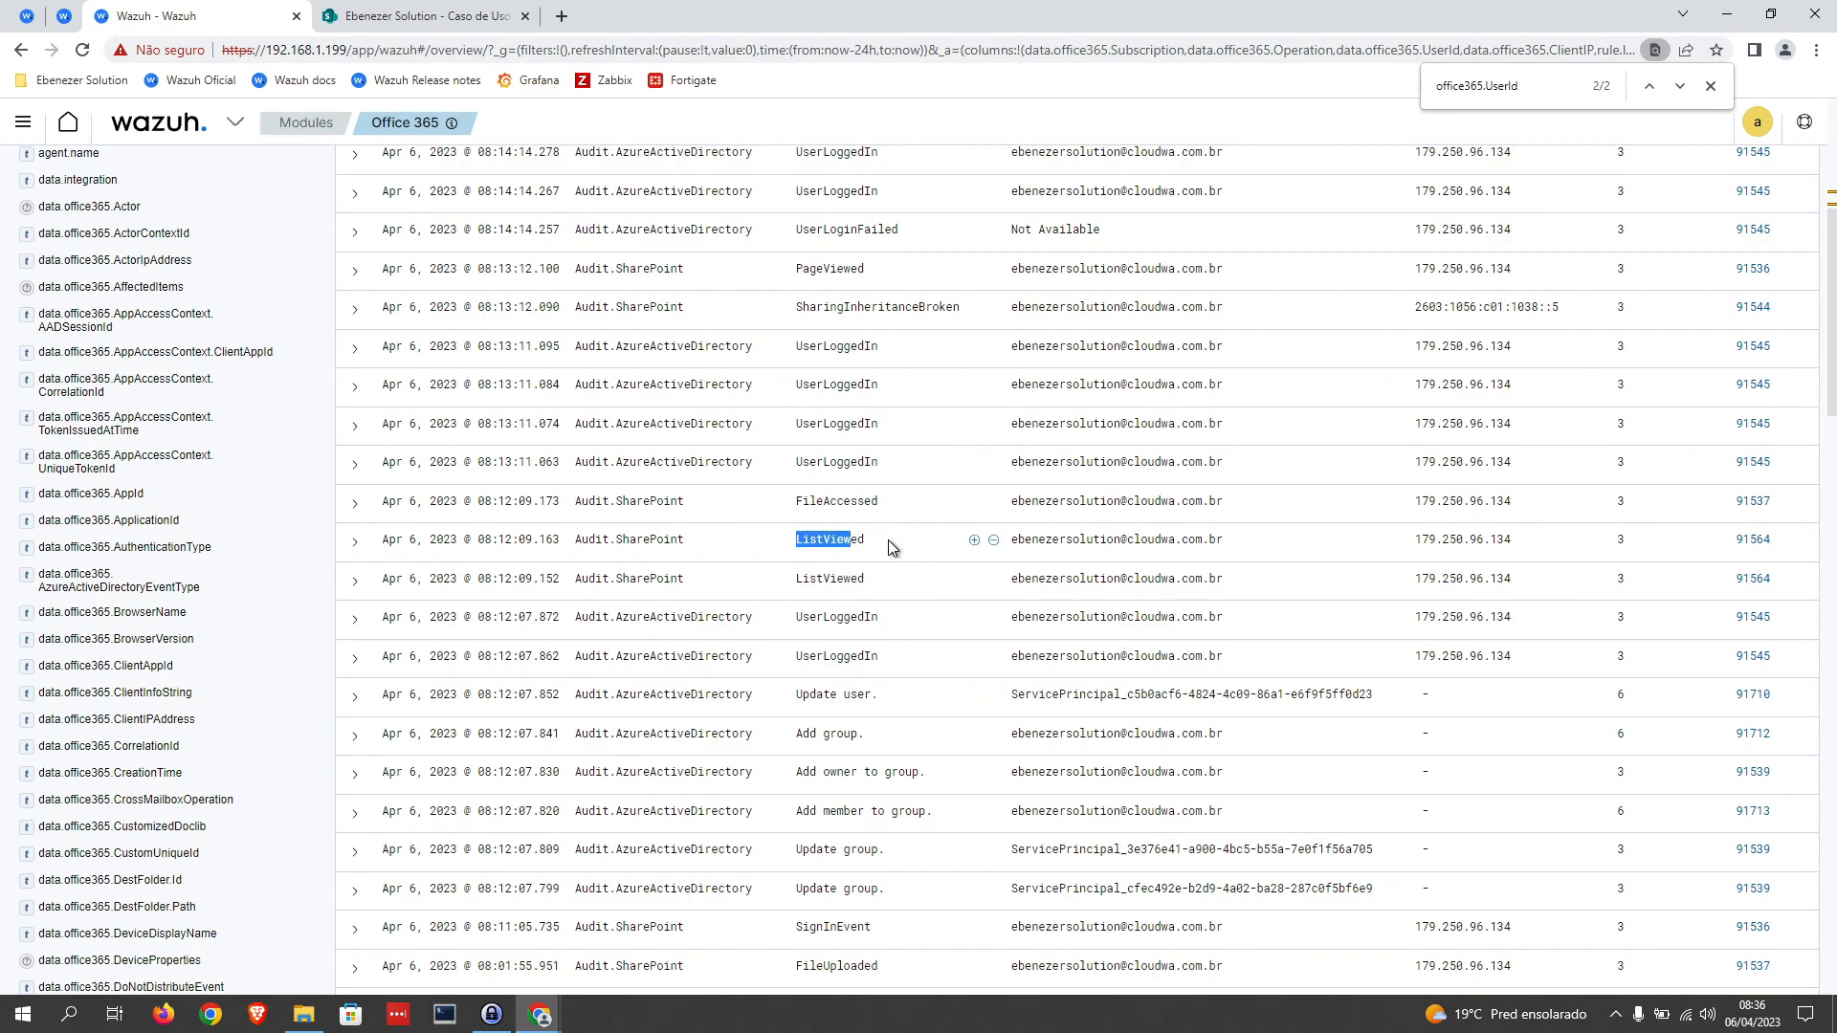
pyautogui.scroll(-4, 887, 540)
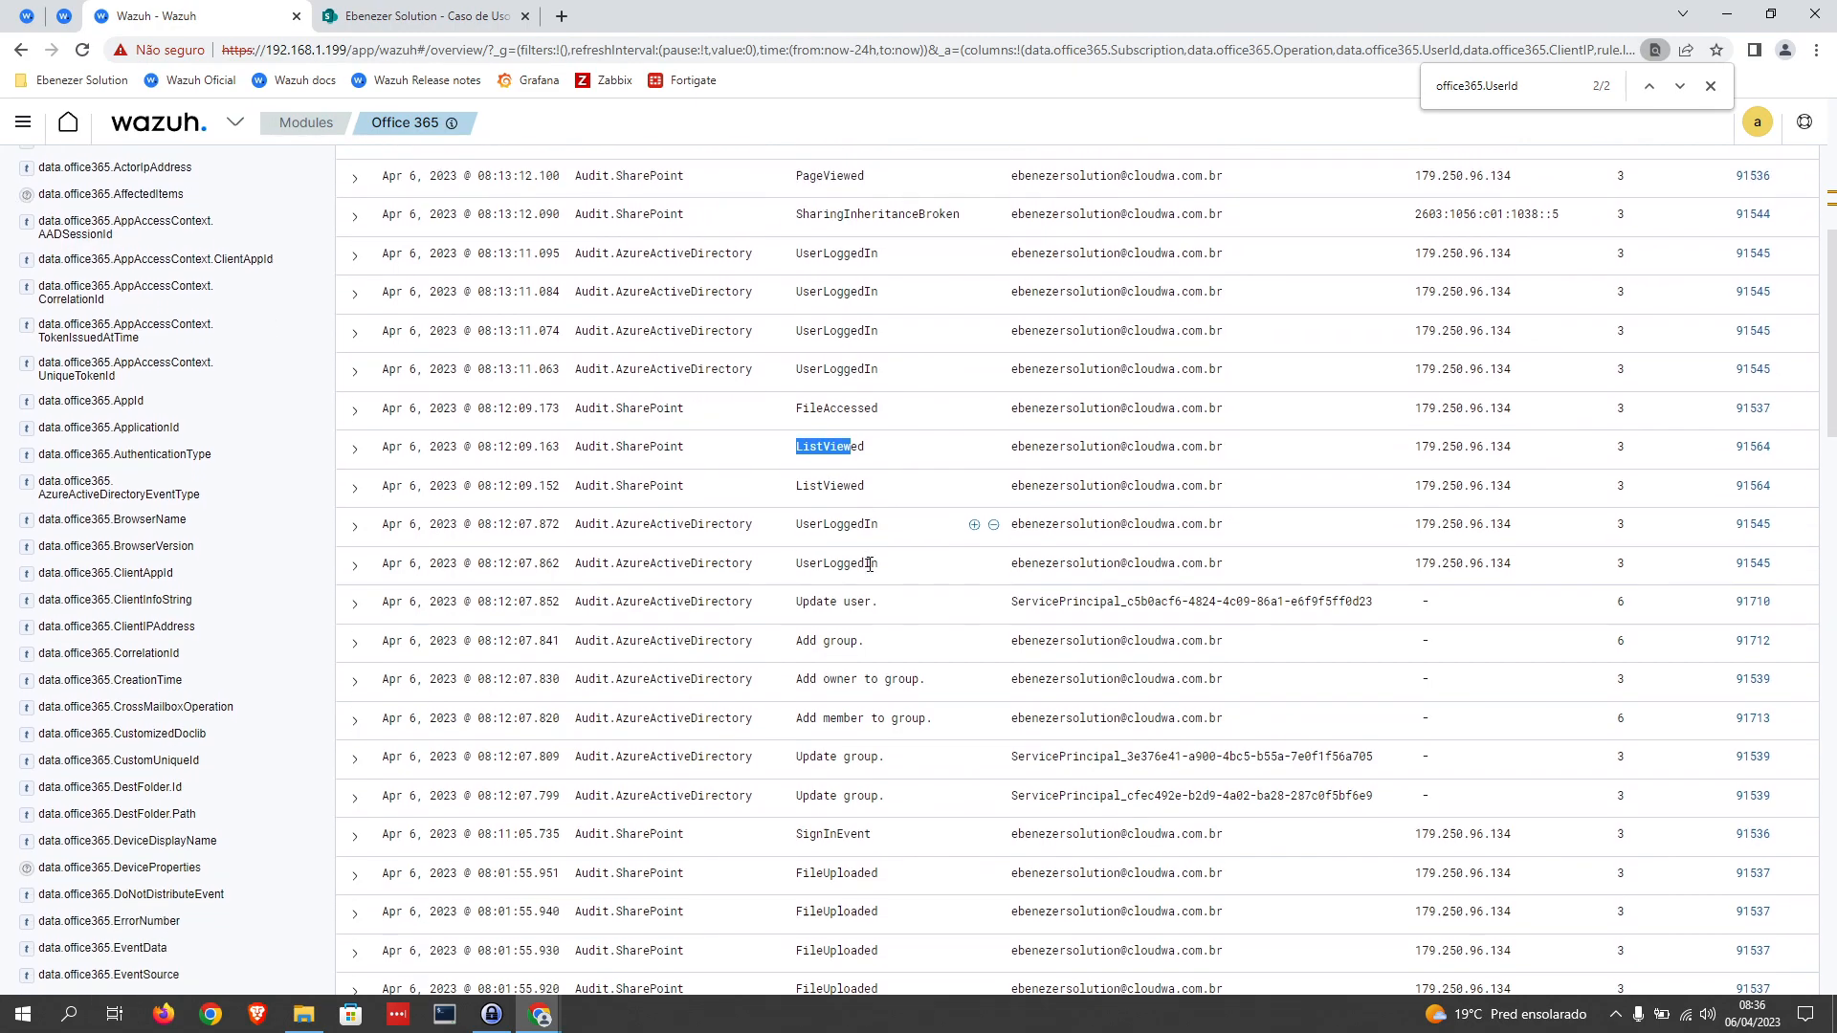
pyautogui.click(828, 620)
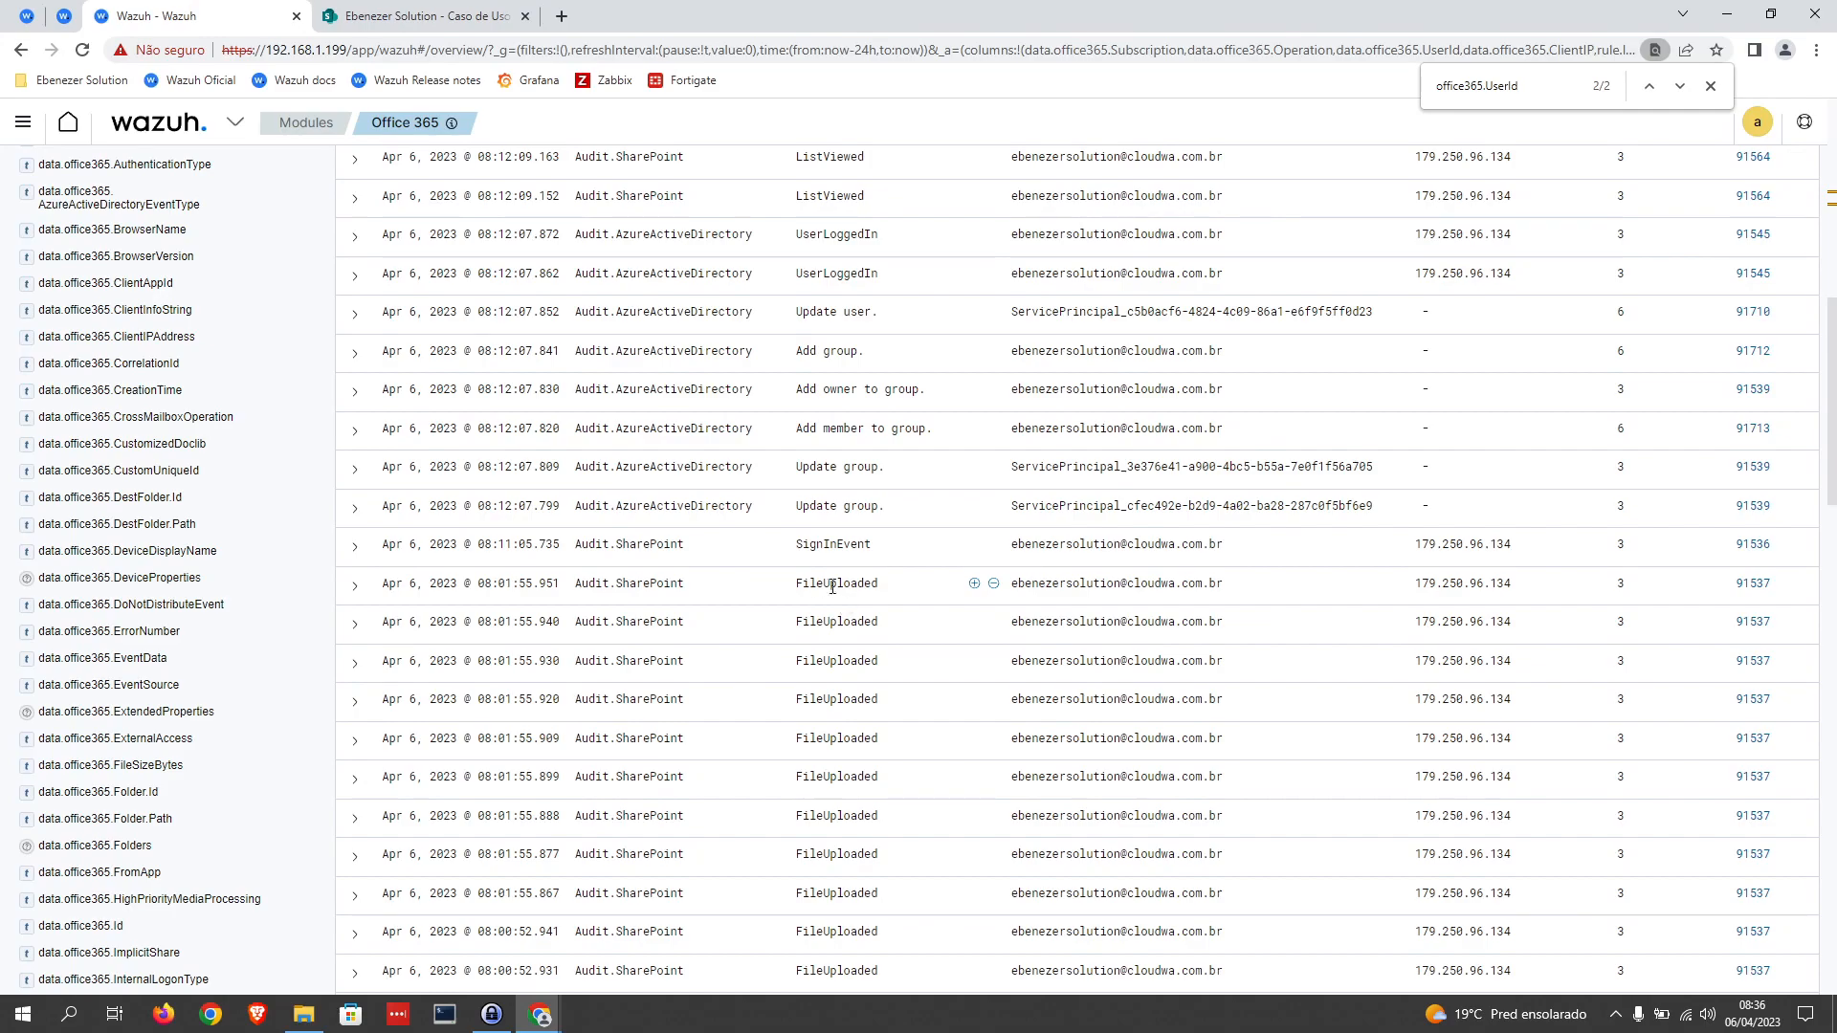
pyautogui.scroll(-7, 842, 580)
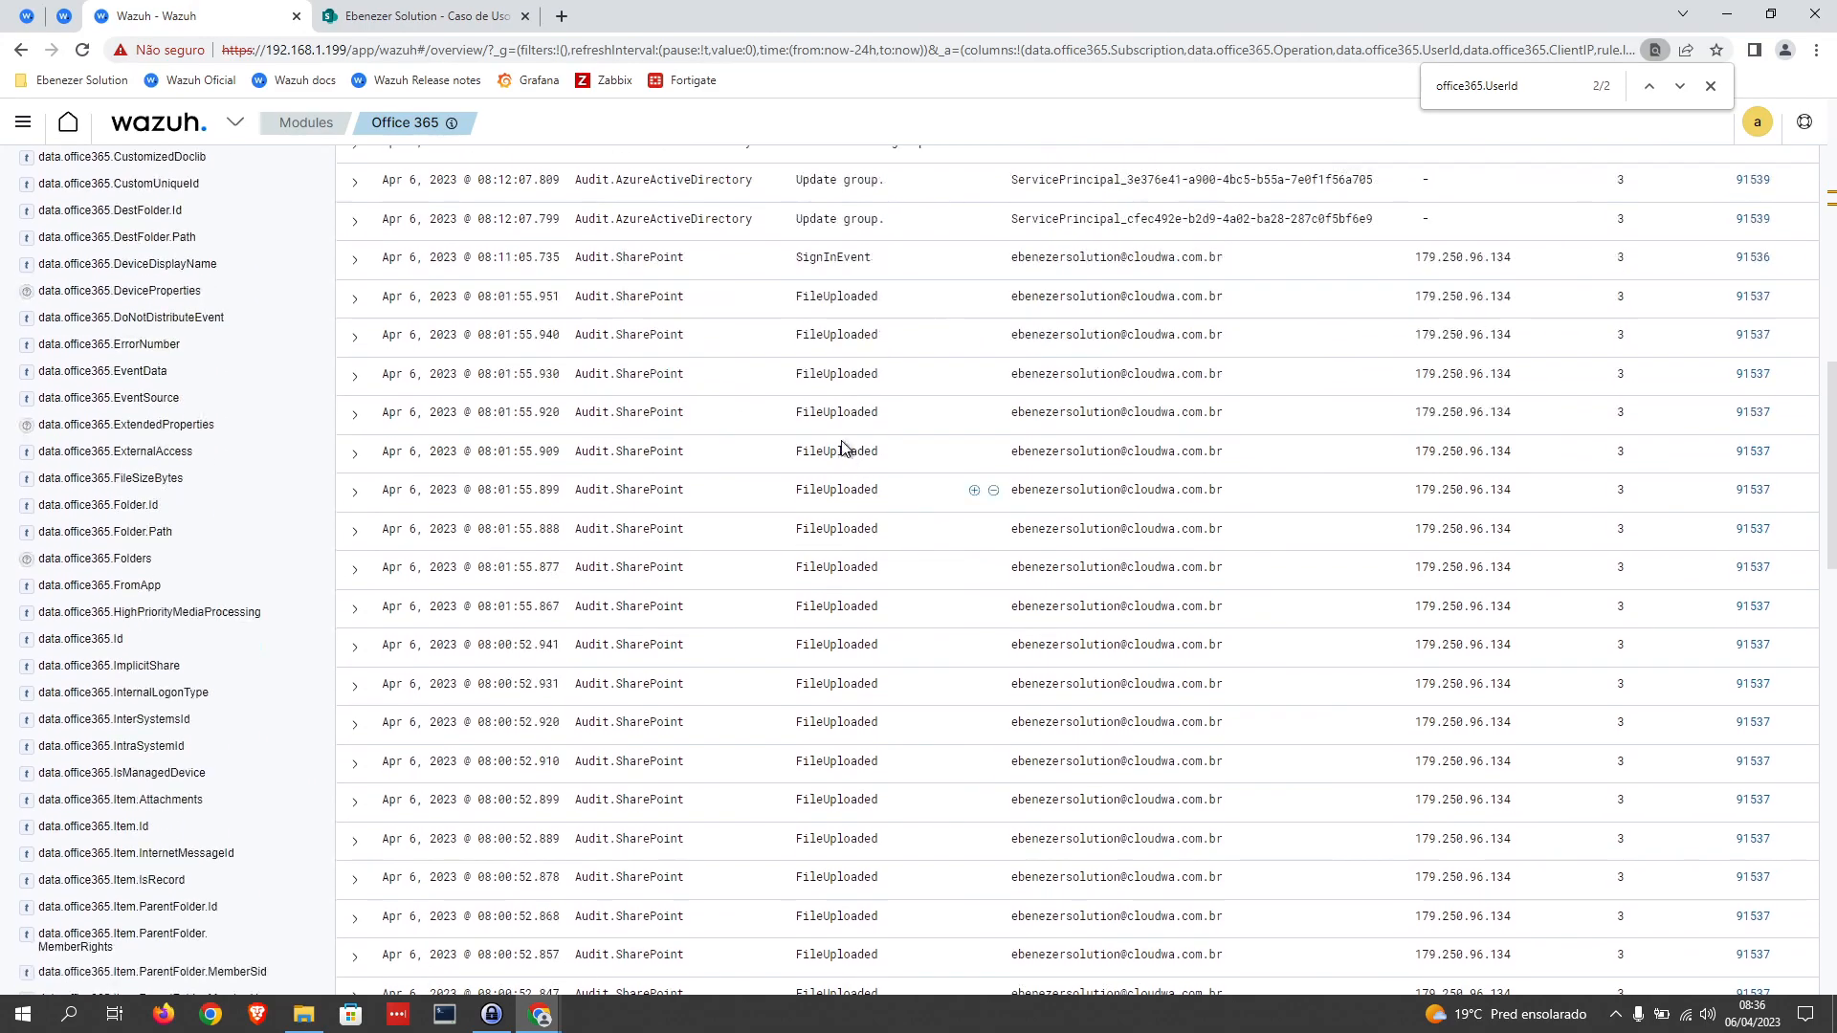
pyautogui.scroll(15, 869, 580)
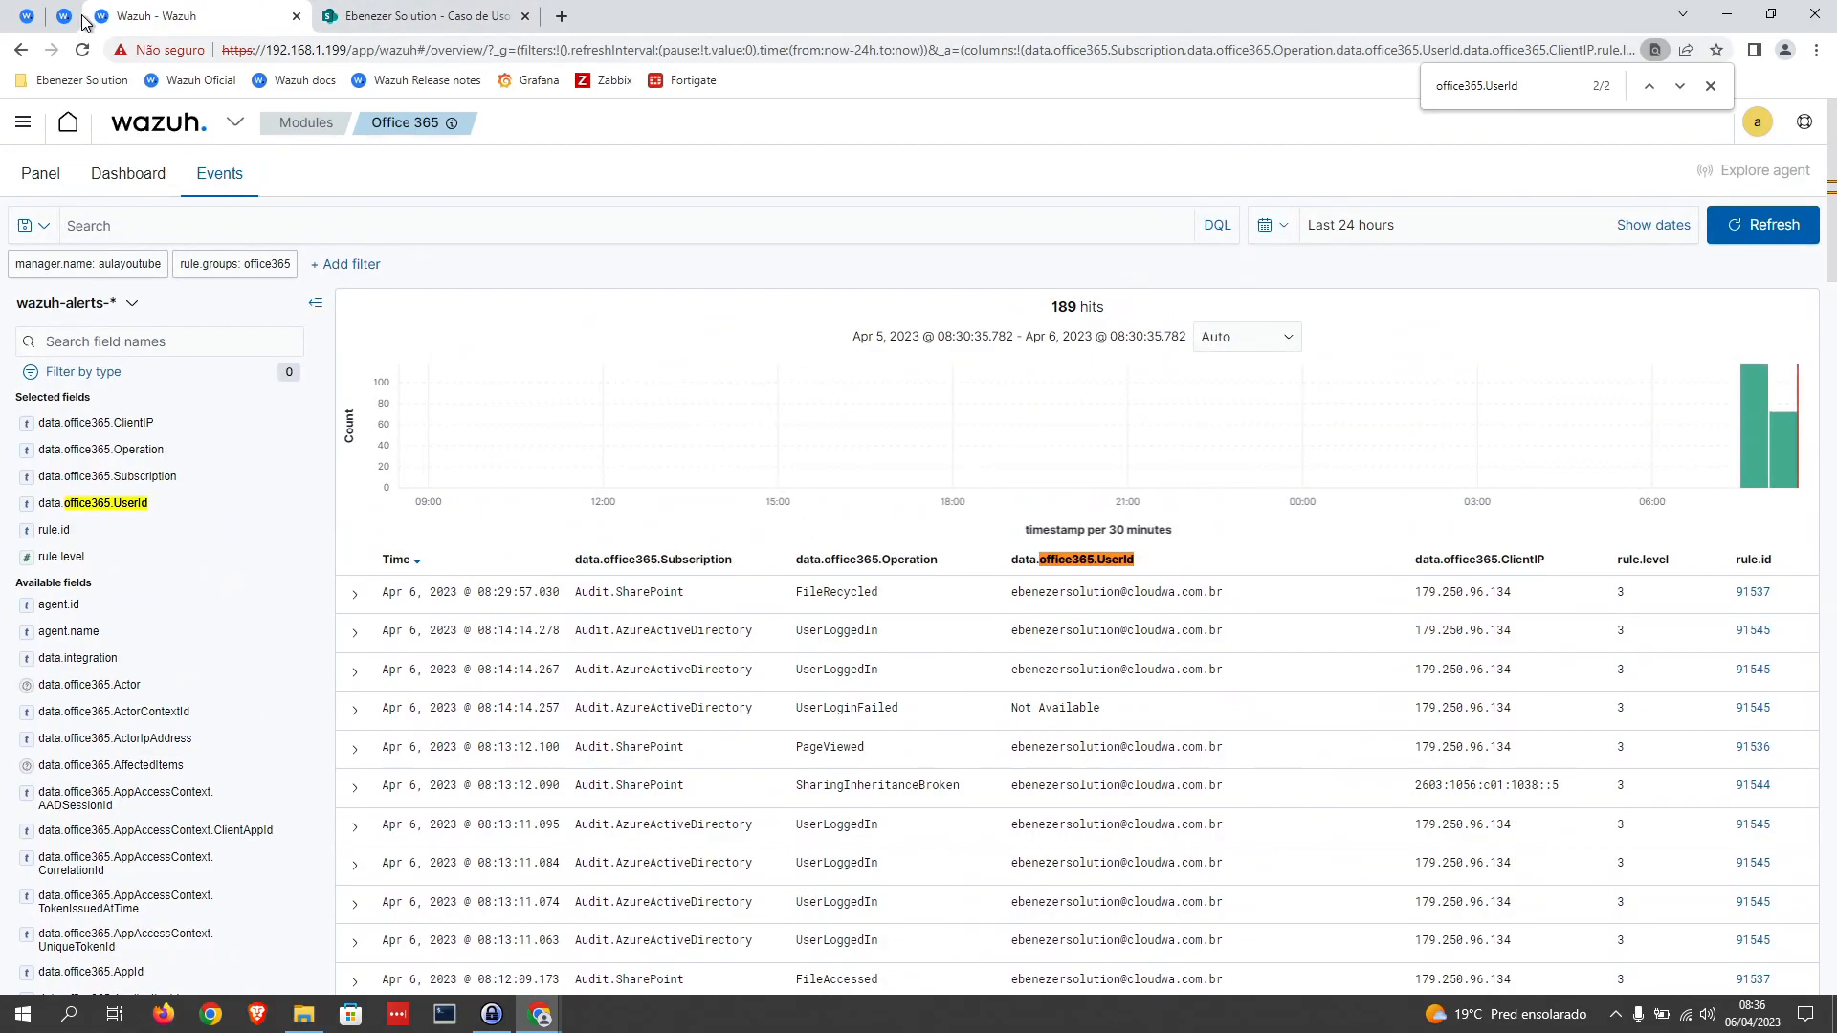
# Step: Return to local_rules.xml and replace the office365.Operation value in rule 100004 with ^FileDownloaded$
pyautogui.click(33, 16)
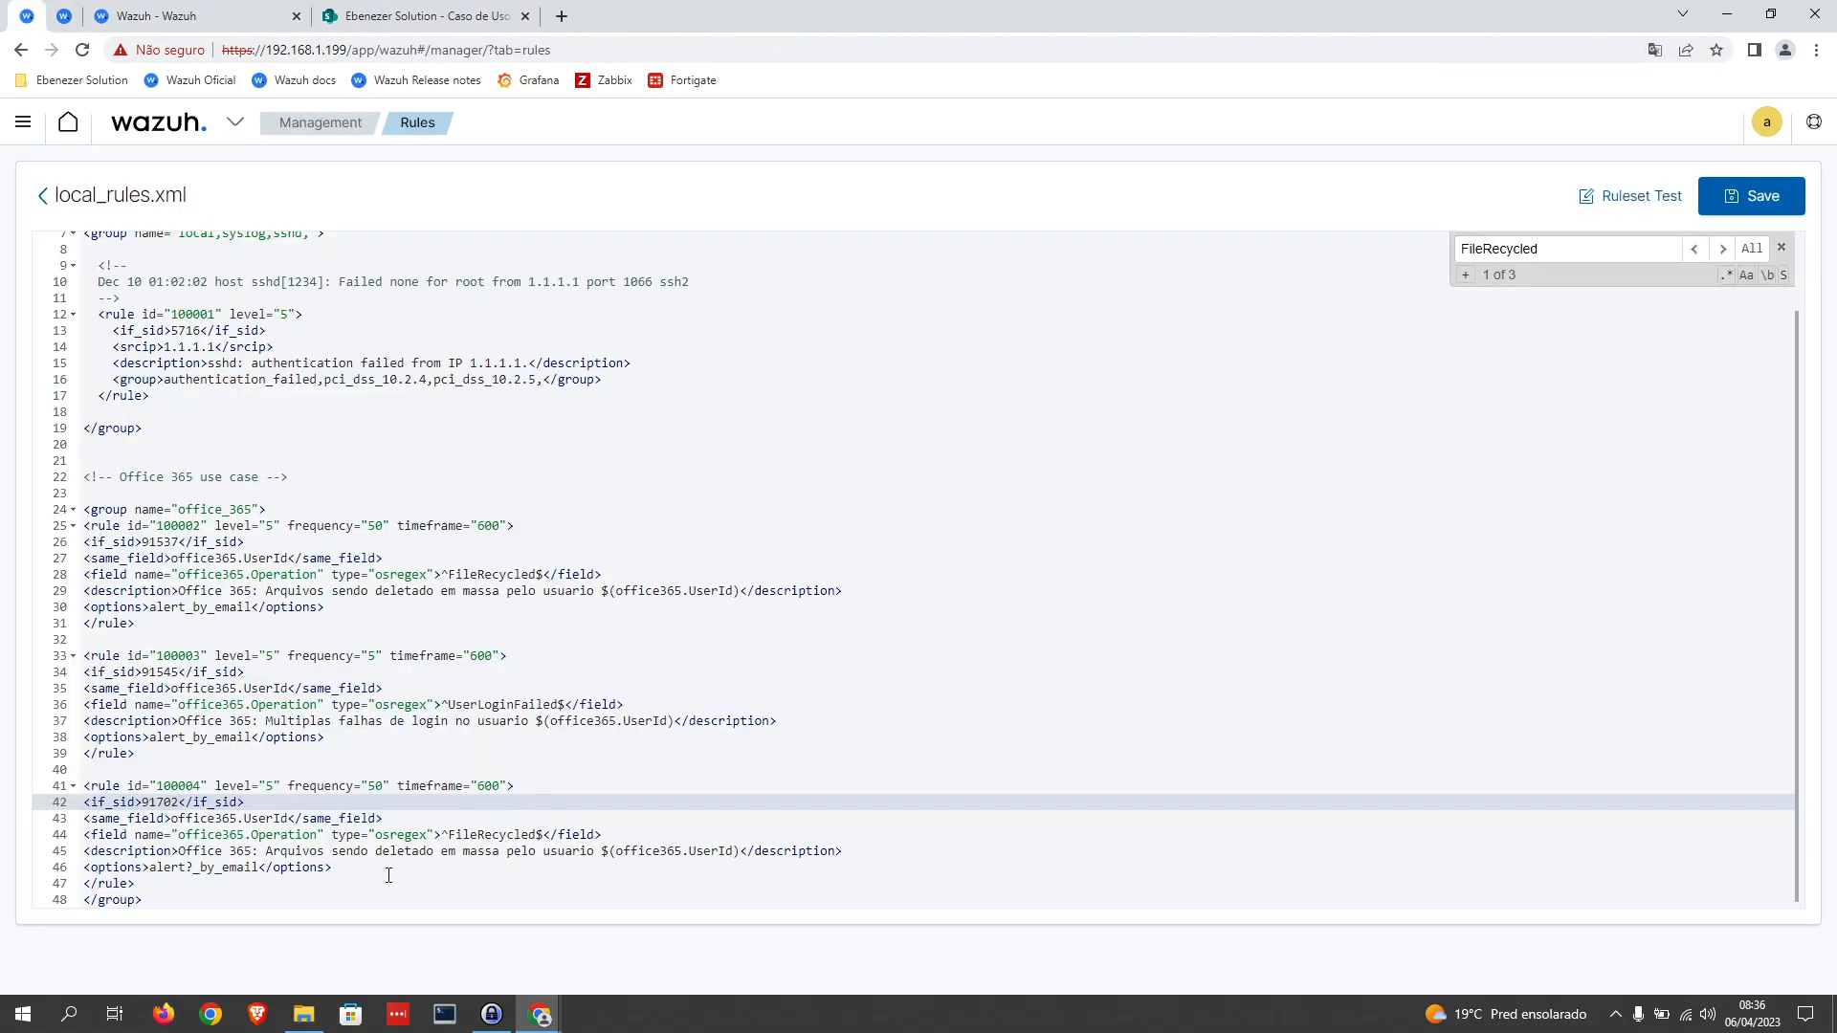
pyautogui.moveTo(538, 834); pyautogui.dragTo(451, 834)
pyautogui.press('BackSpace')
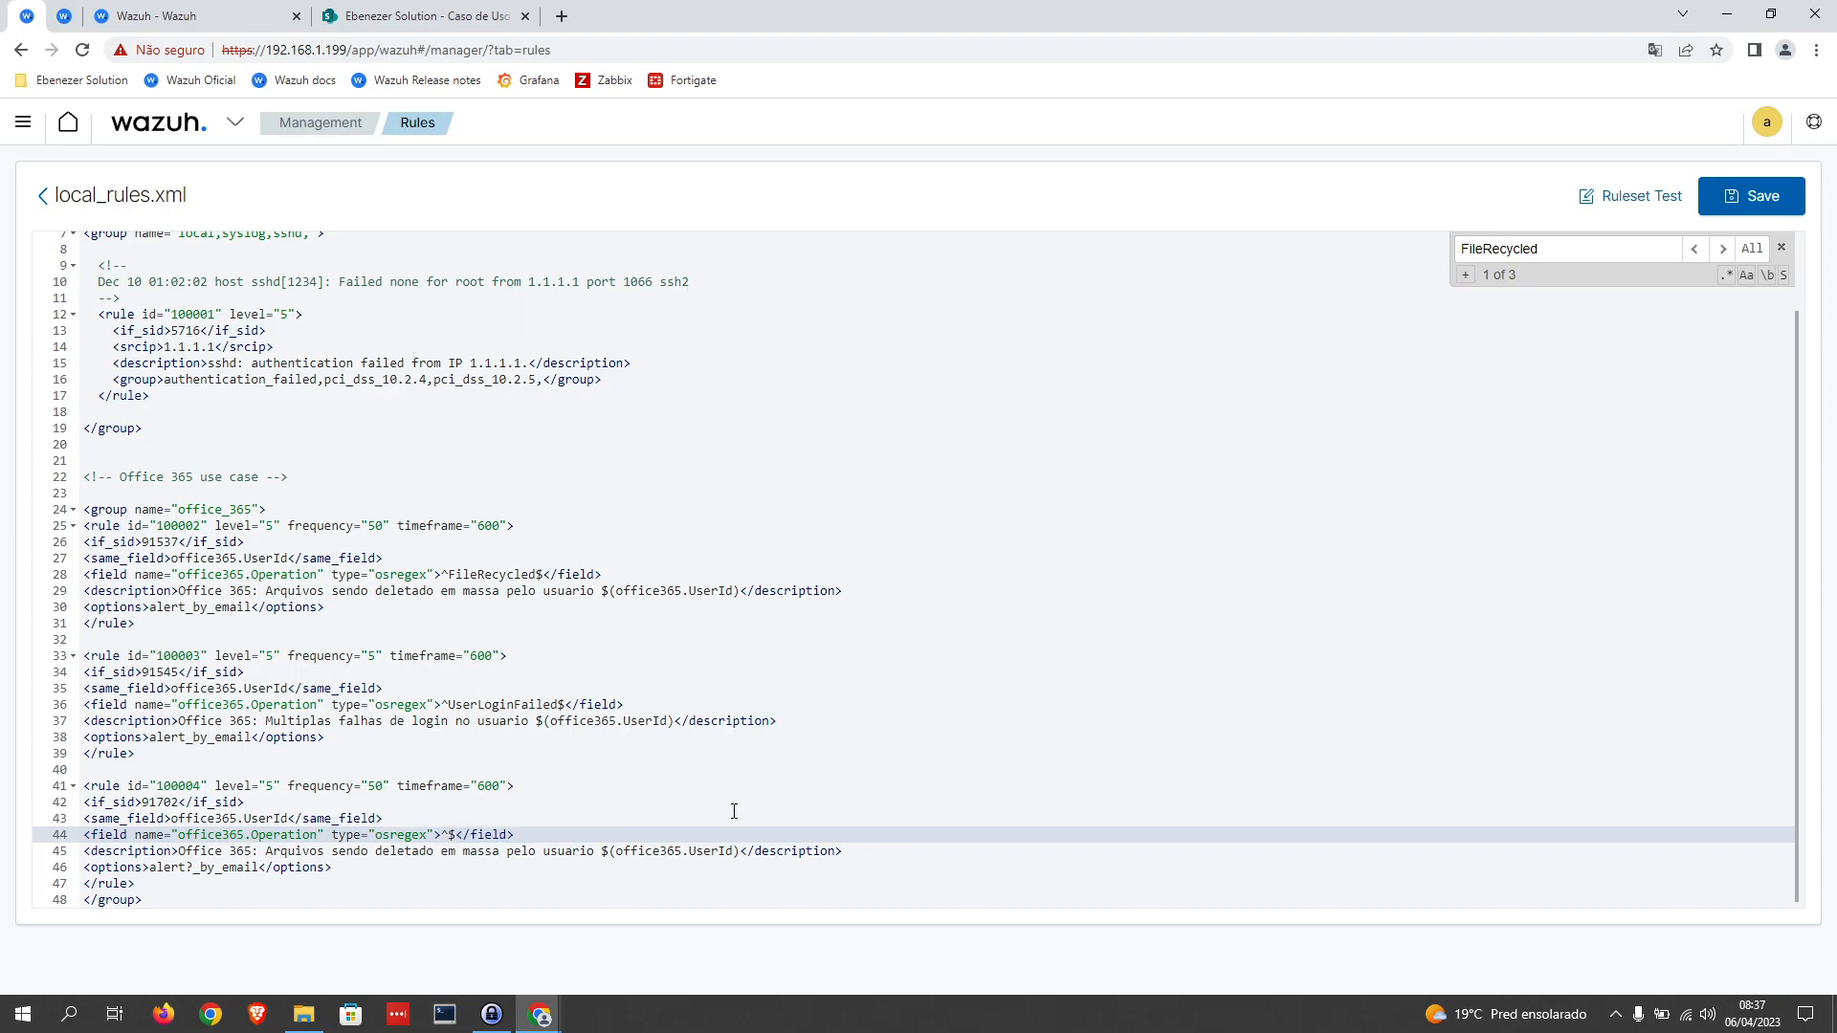
pyautogui.write('FileDownloaded')
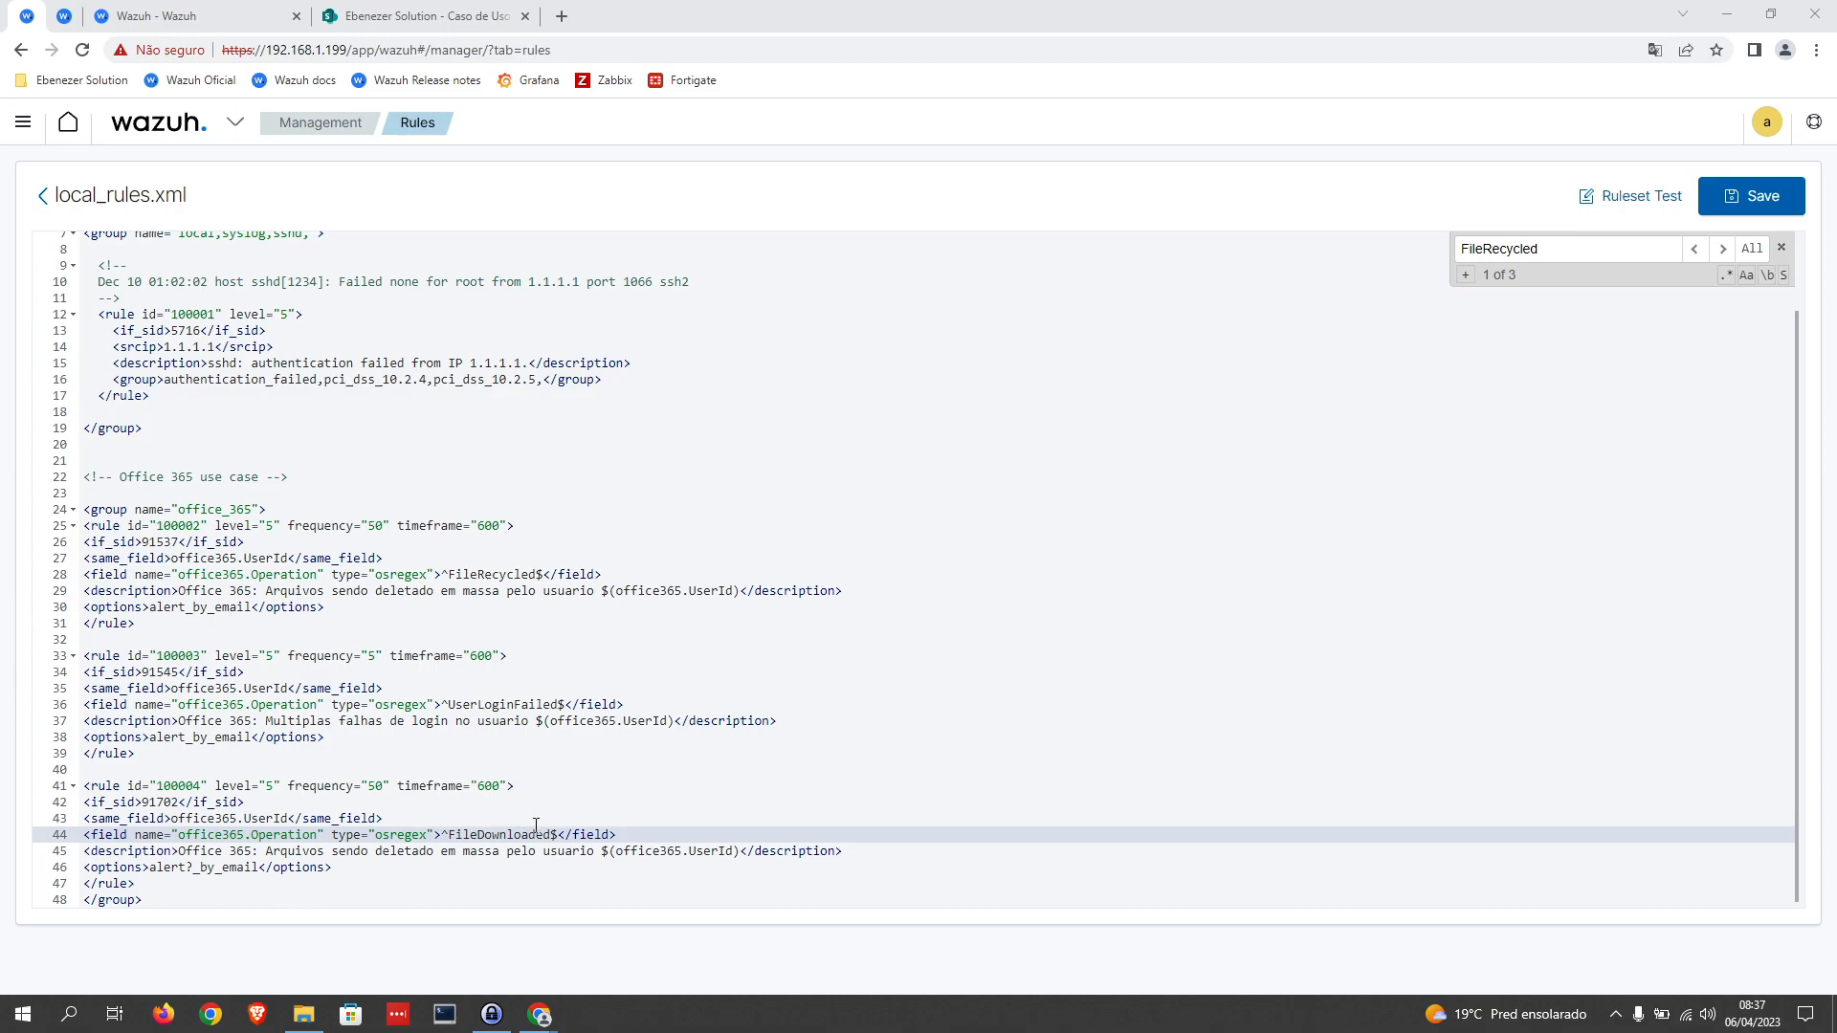
pyautogui.moveTo(553, 833); pyautogui.dragTo(450, 839)
pyautogui.press('Right')
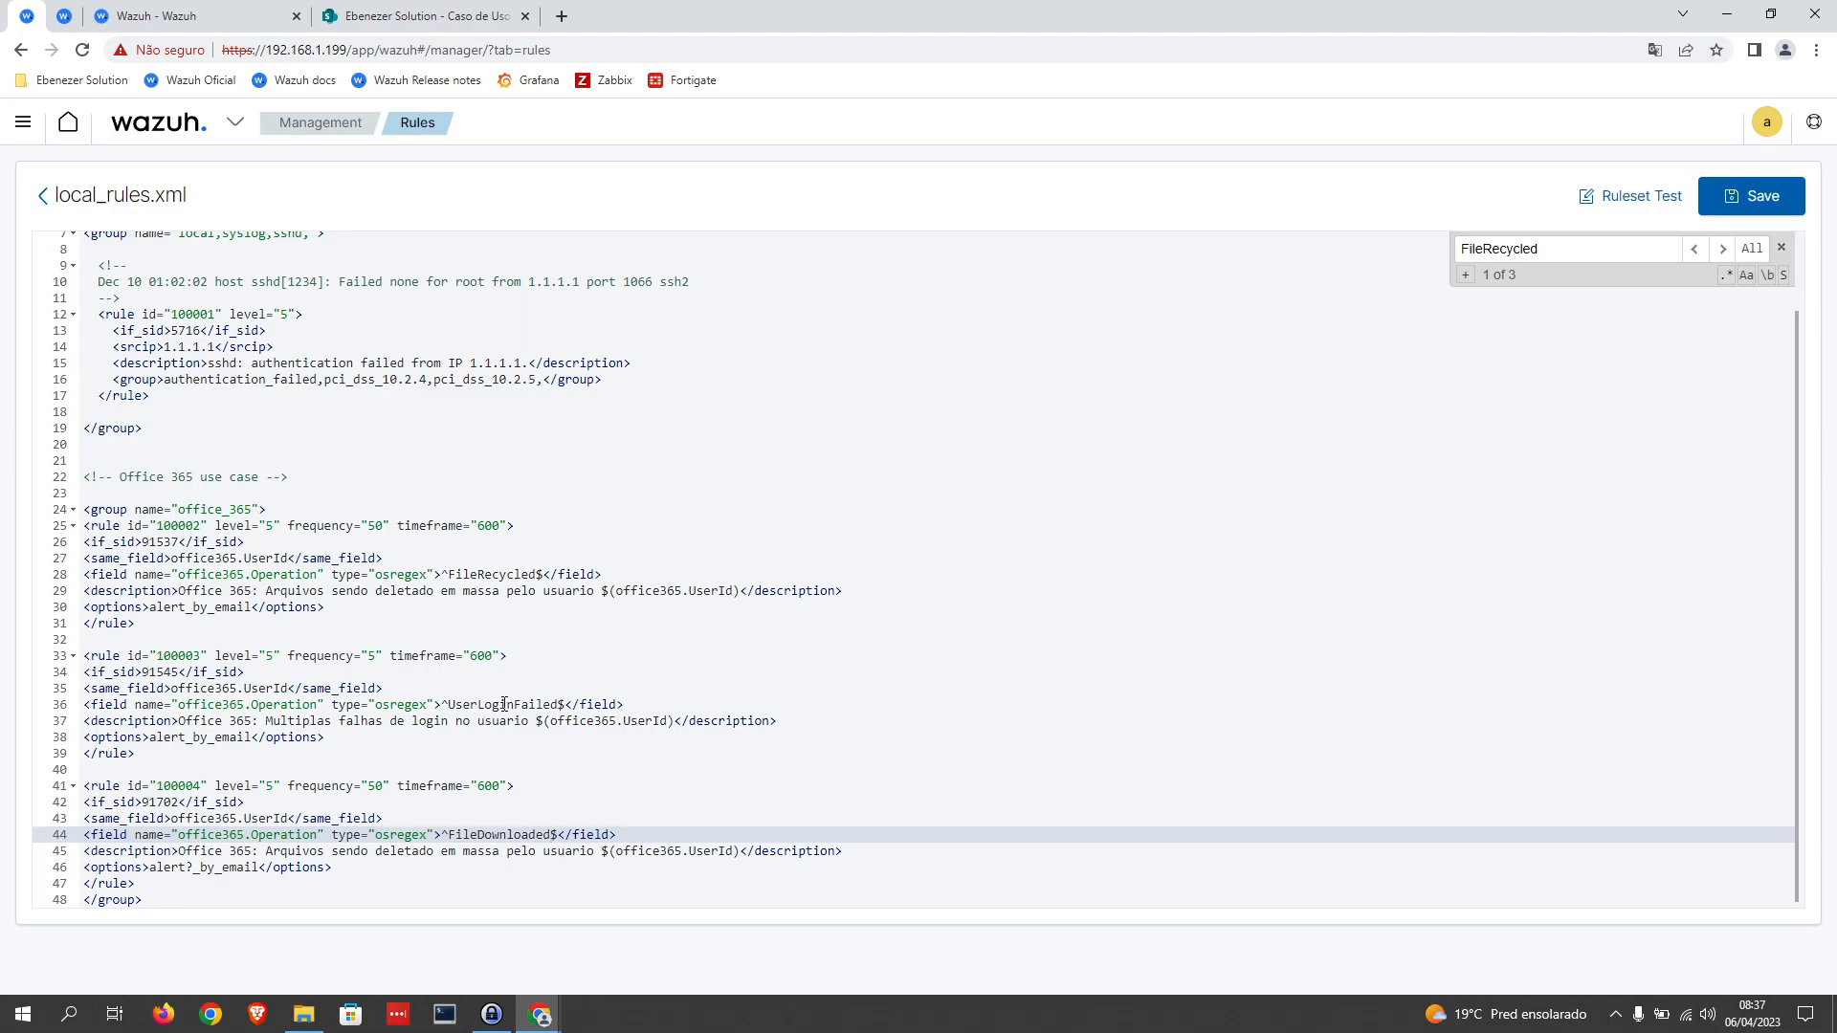
# Step: Change rule 100004's description text before the user variable to "Multiplos arquivos sendo baixados pelo usuario"
pyautogui.scroll(1, 506, 734)
pyautogui.scroll(-1, 506, 734)
pyautogui.moveTo(265, 851); pyautogui.dragTo(596, 850)
pyautogui.press('BackSpace')
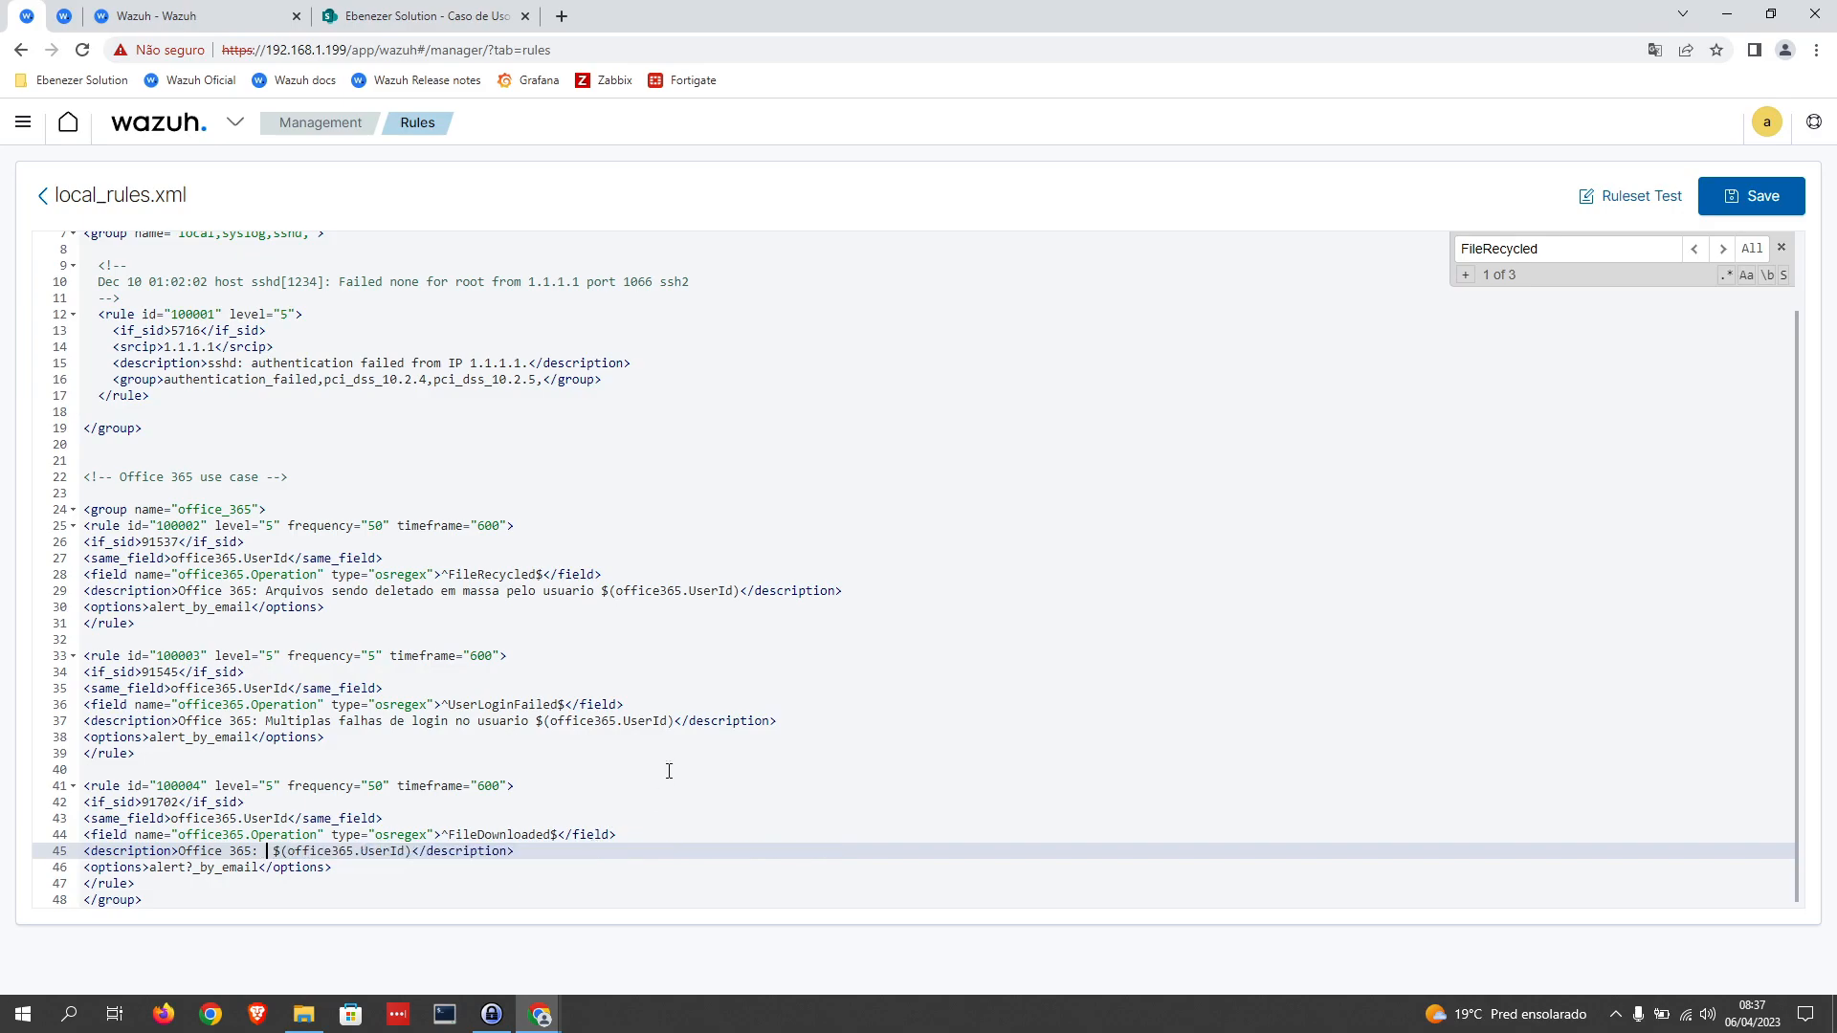
pyautogui.write('Mul')
pyautogui.write('tiplos arquivos ')
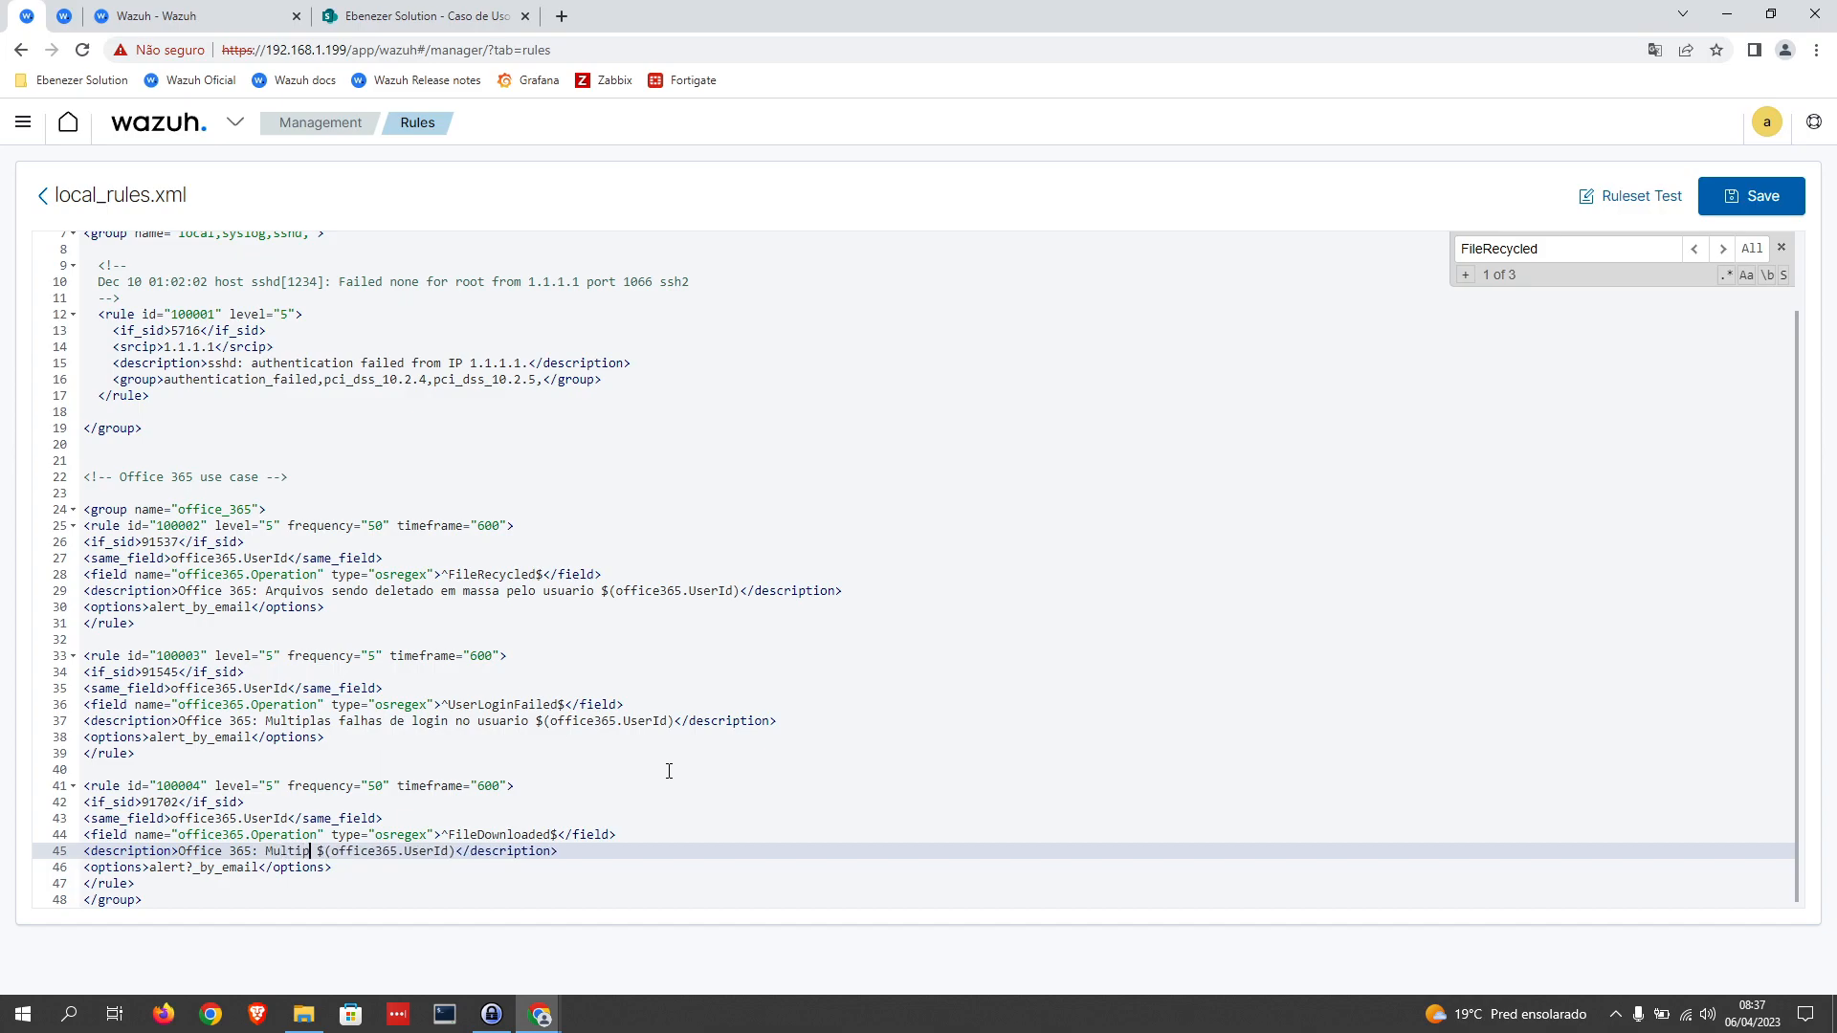
pyautogui.write('sendo baix')
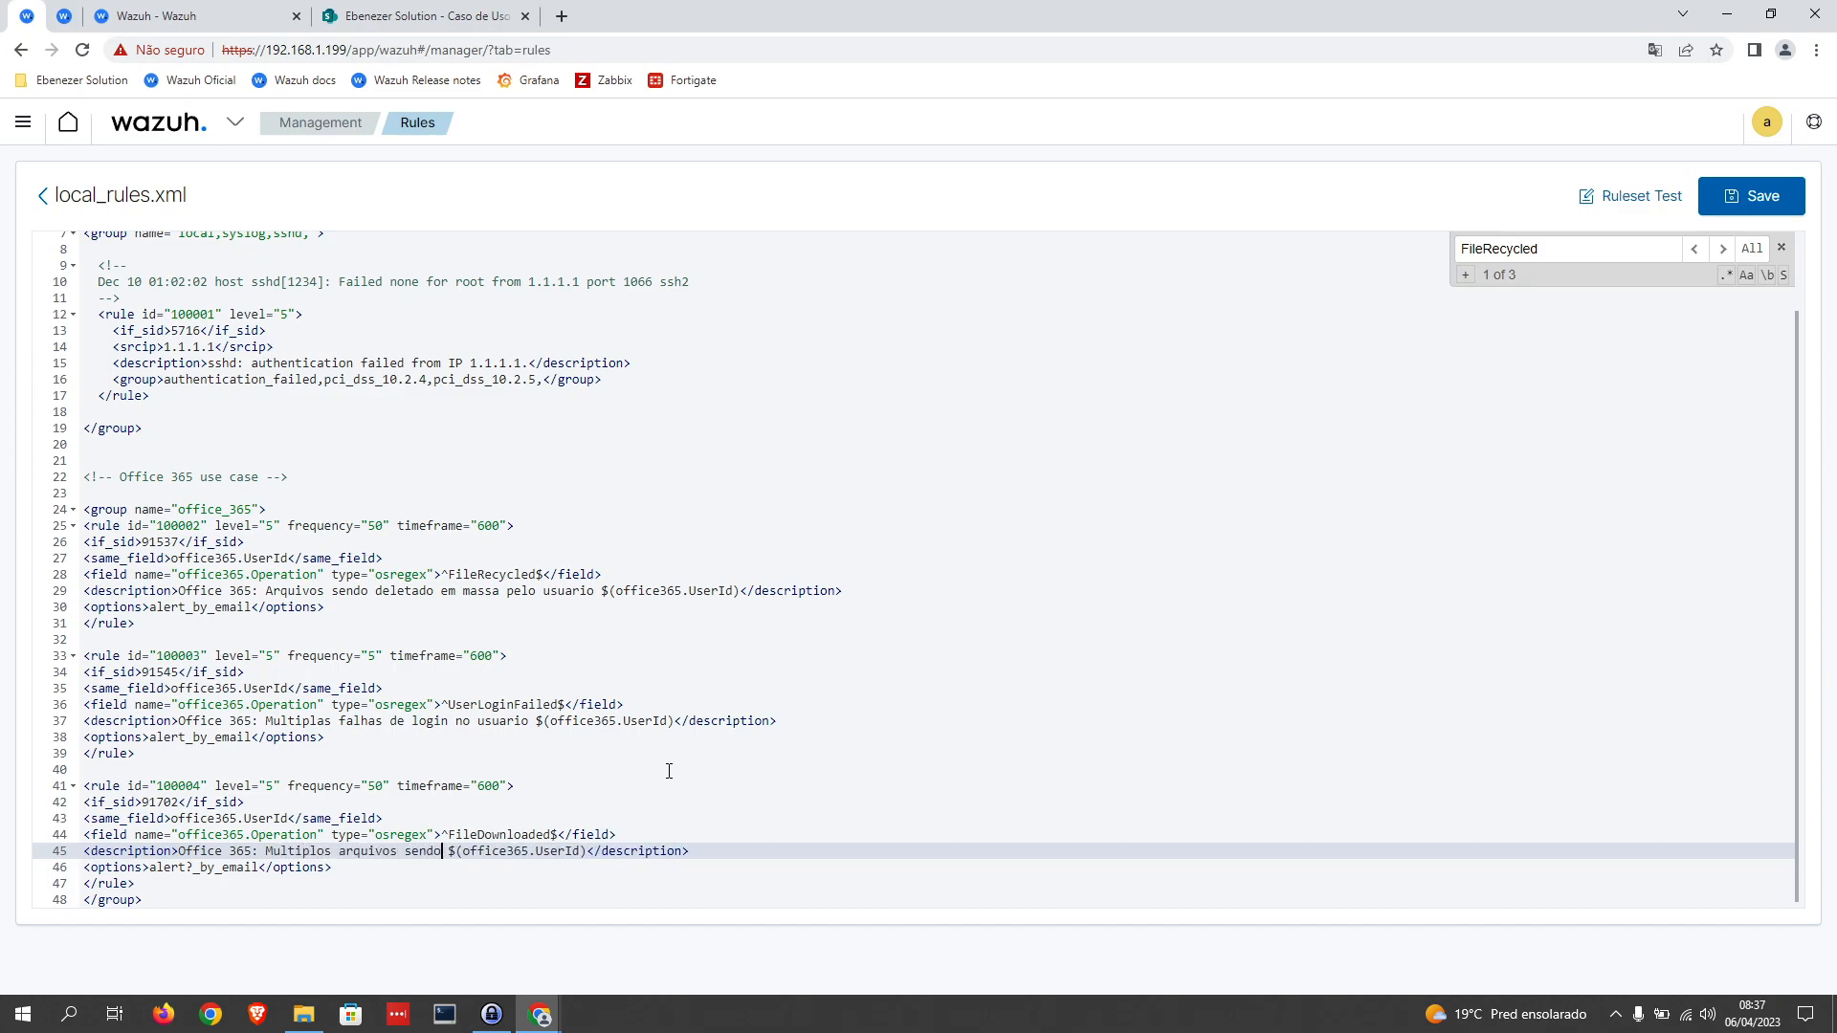
pyautogui.write('ados pelo usuario')
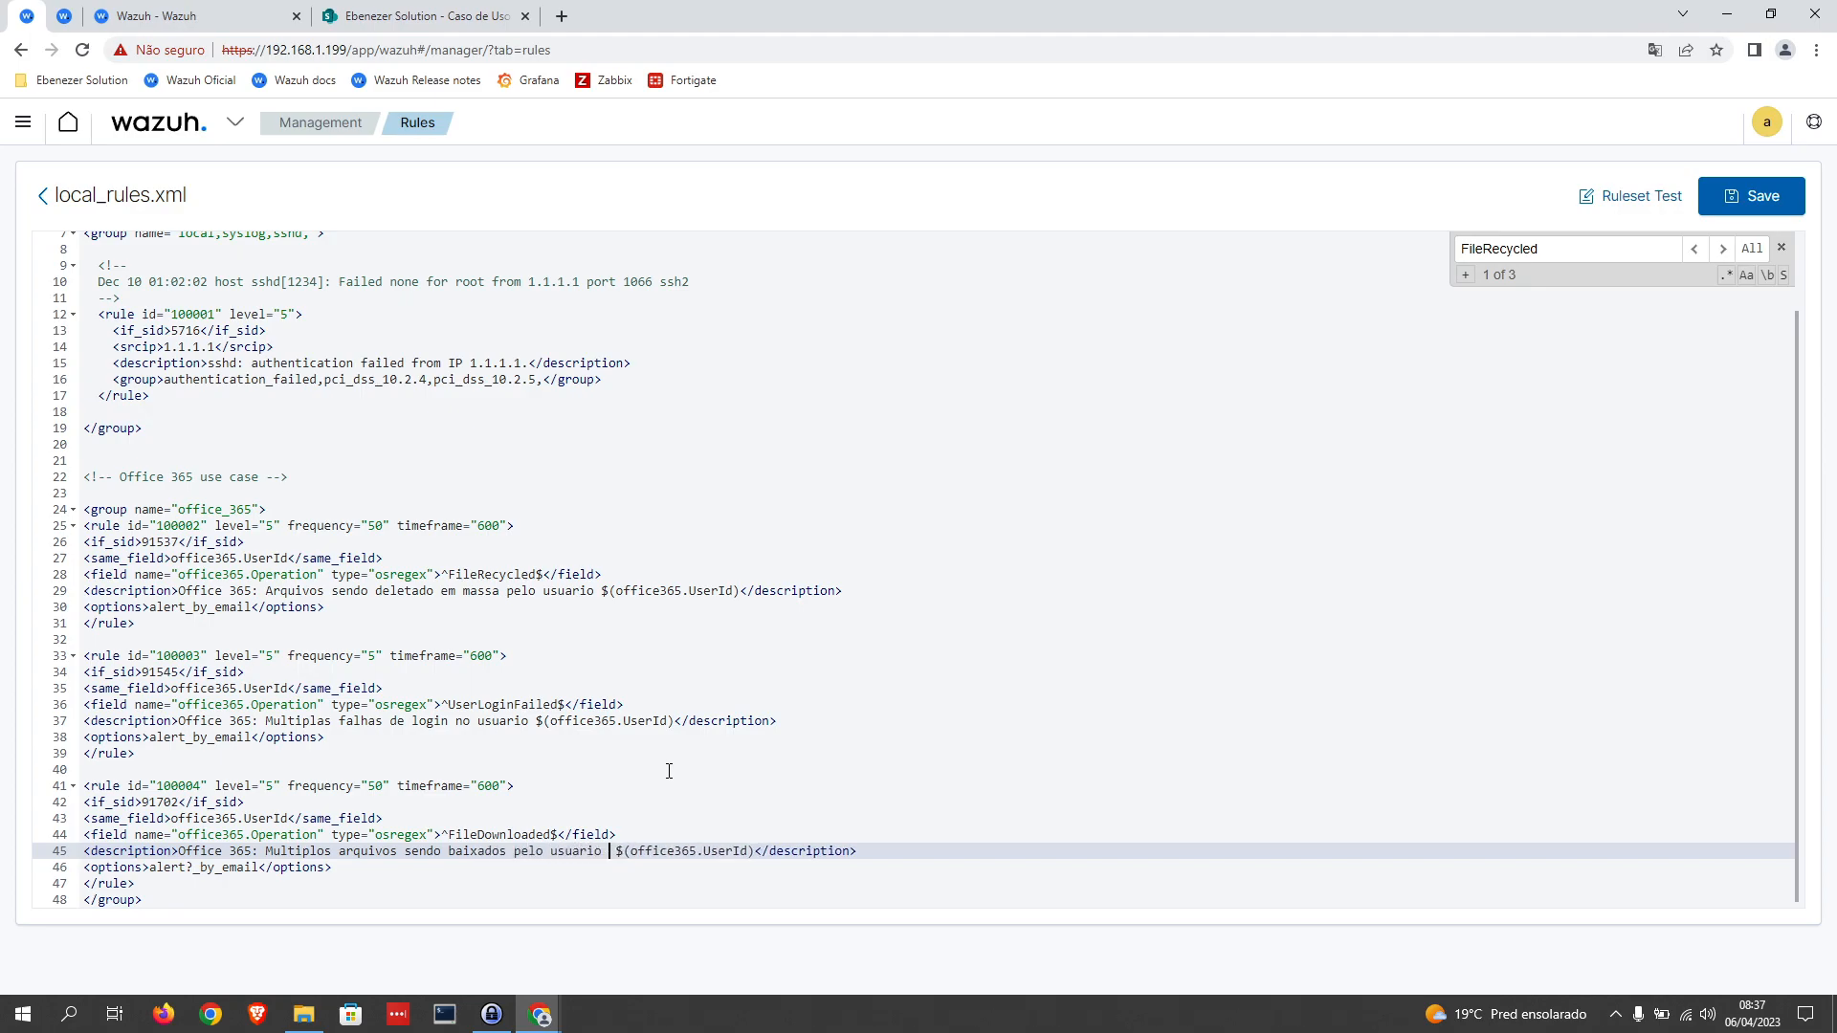
# Step: Add ", possivel vazamento de dados" after the user variable in rule 100004's description, keeping a single space before the variable
pyautogui.press('Right')
pyautogui.press('Right')
pyautogui.press('Right')
pyautogui.press('Right')
pyautogui.press('Right')
pyautogui.press('Right')
pyautogui.press('Right')
pyautogui.press('Right')
pyautogui.press('Right')
pyautogui.press('Right')
pyautogui.press('Right')
pyautogui.press('Right')
pyautogui.press('Right')
pyautogui.press('Right')
pyautogui.press('Right')
pyautogui.press('Right')
pyautogui.press('Right')
pyautogui.press('Right')
pyautogui.press('Right')
pyautogui.press('Right')
pyautogui.press('BackSpace')
pyautogui.write(', possivel vazamento de')
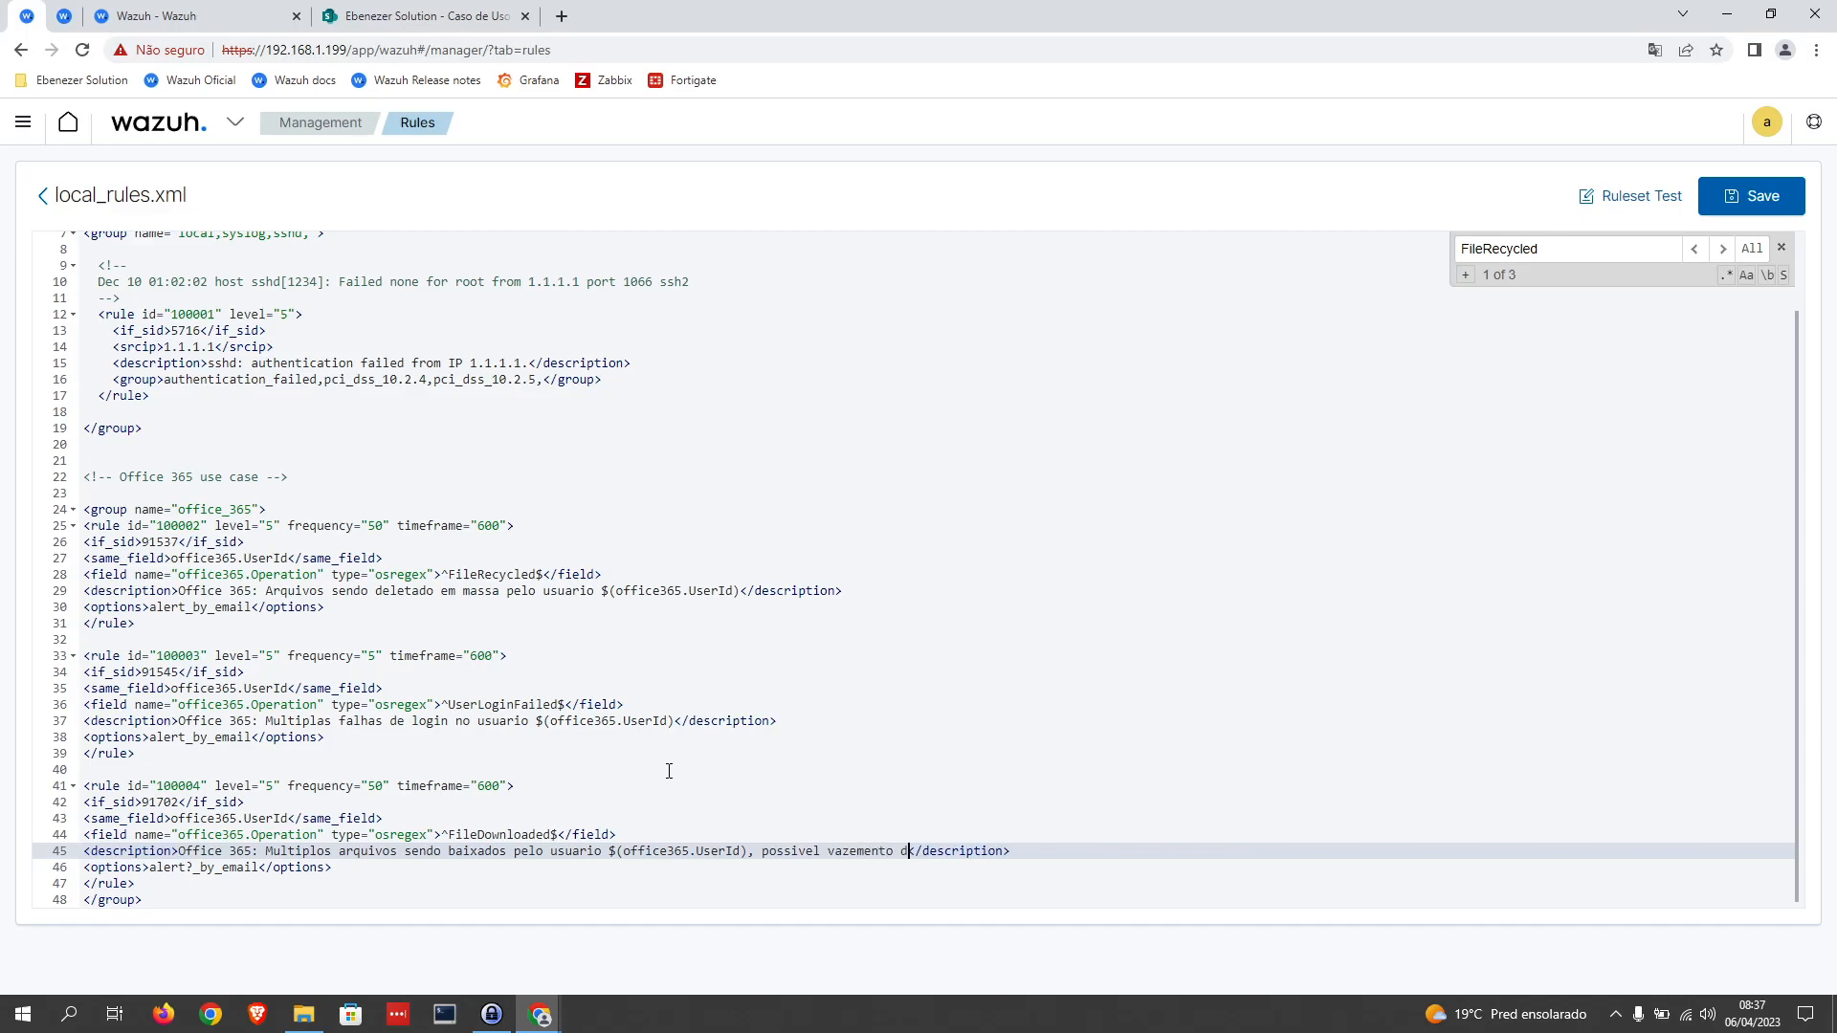
pyautogui.press('BackSpace')
pyautogui.press('BackSpace')
pyautogui.write('e dados')
# Step: Try to save local_rules.xml and read the validation error details
pyautogui.moveTo(332, 868); pyautogui.dragTo(83, 868)
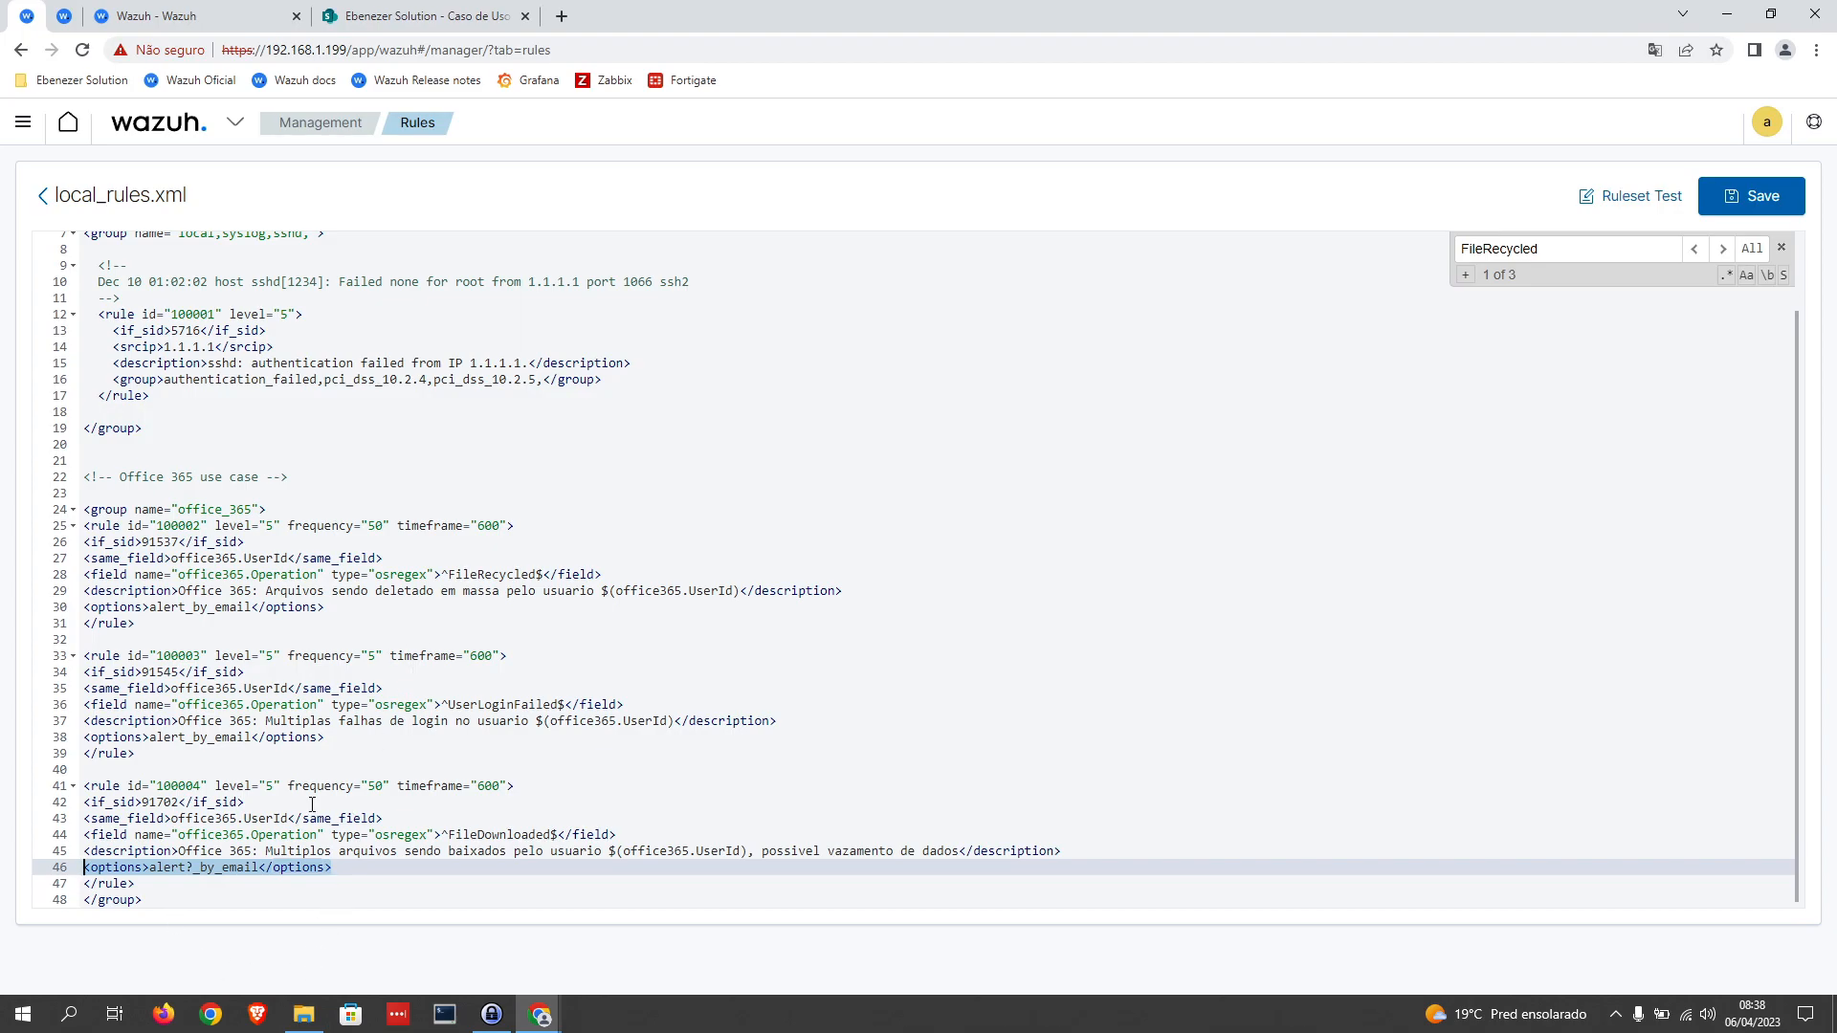
pyautogui.click(1751, 196)
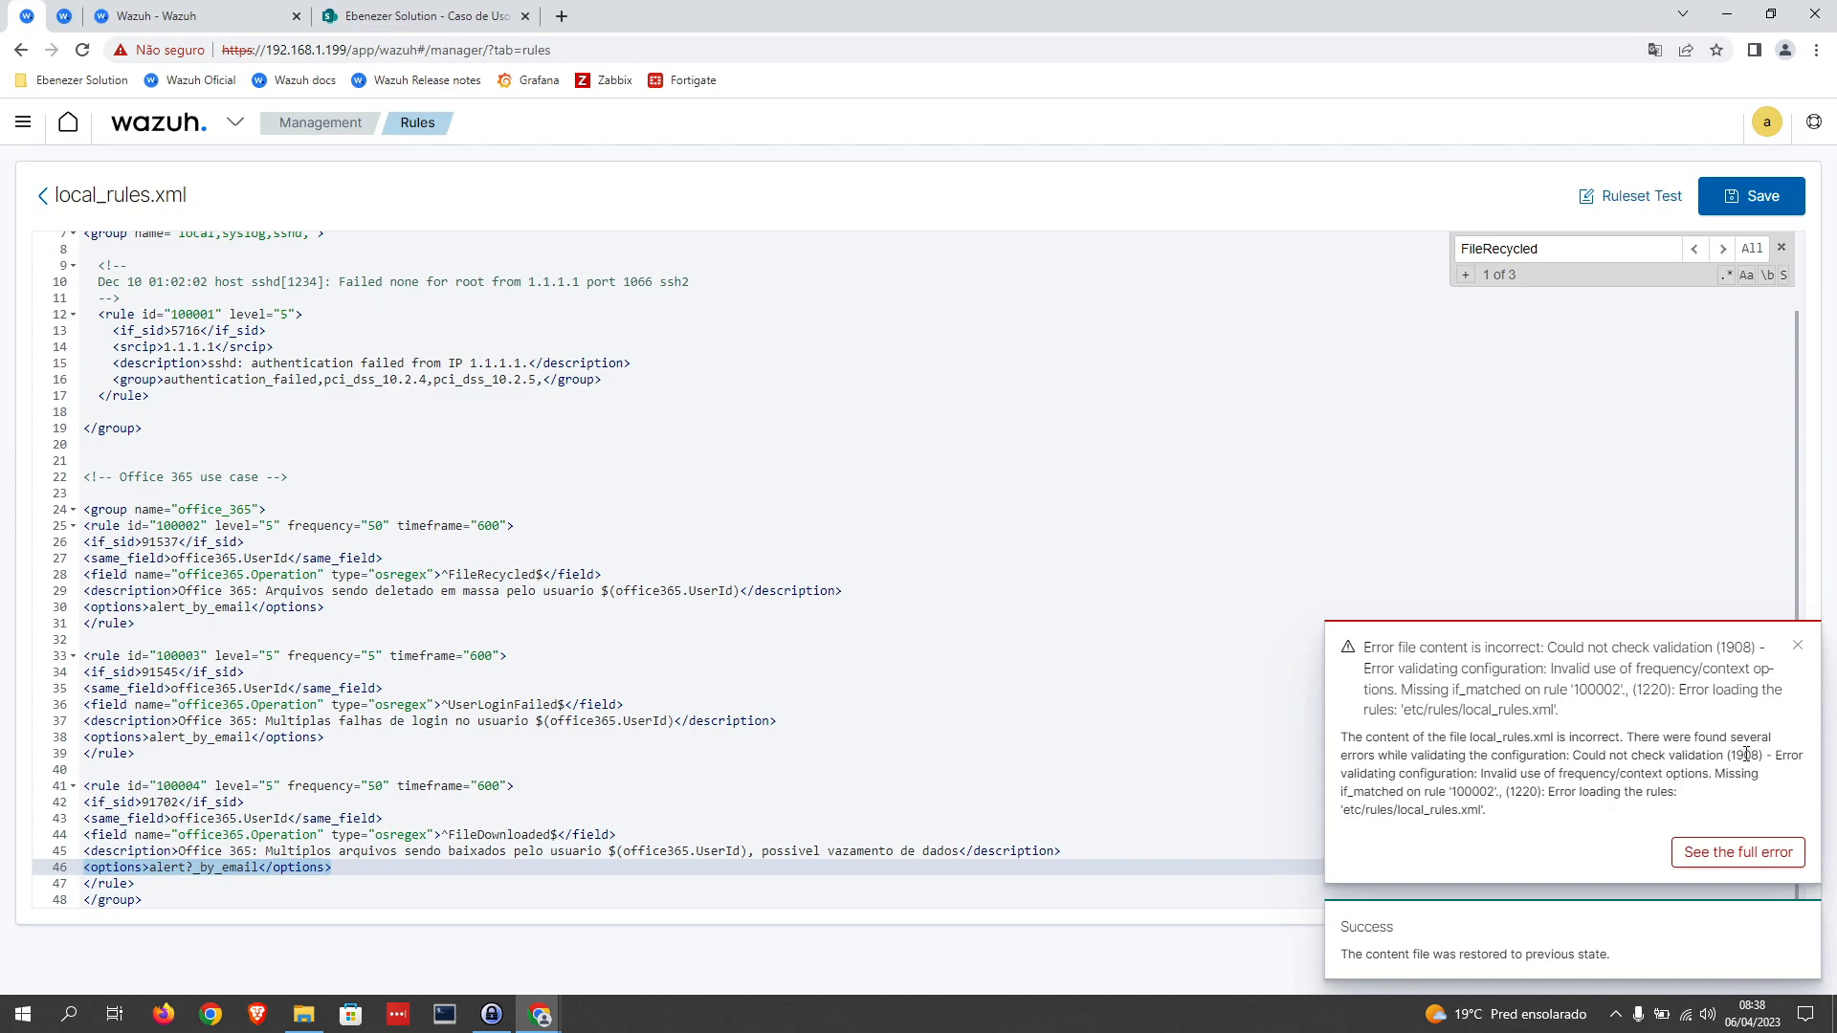
pyautogui.moveTo(1528, 816); pyautogui.dragTo(1345, 792)
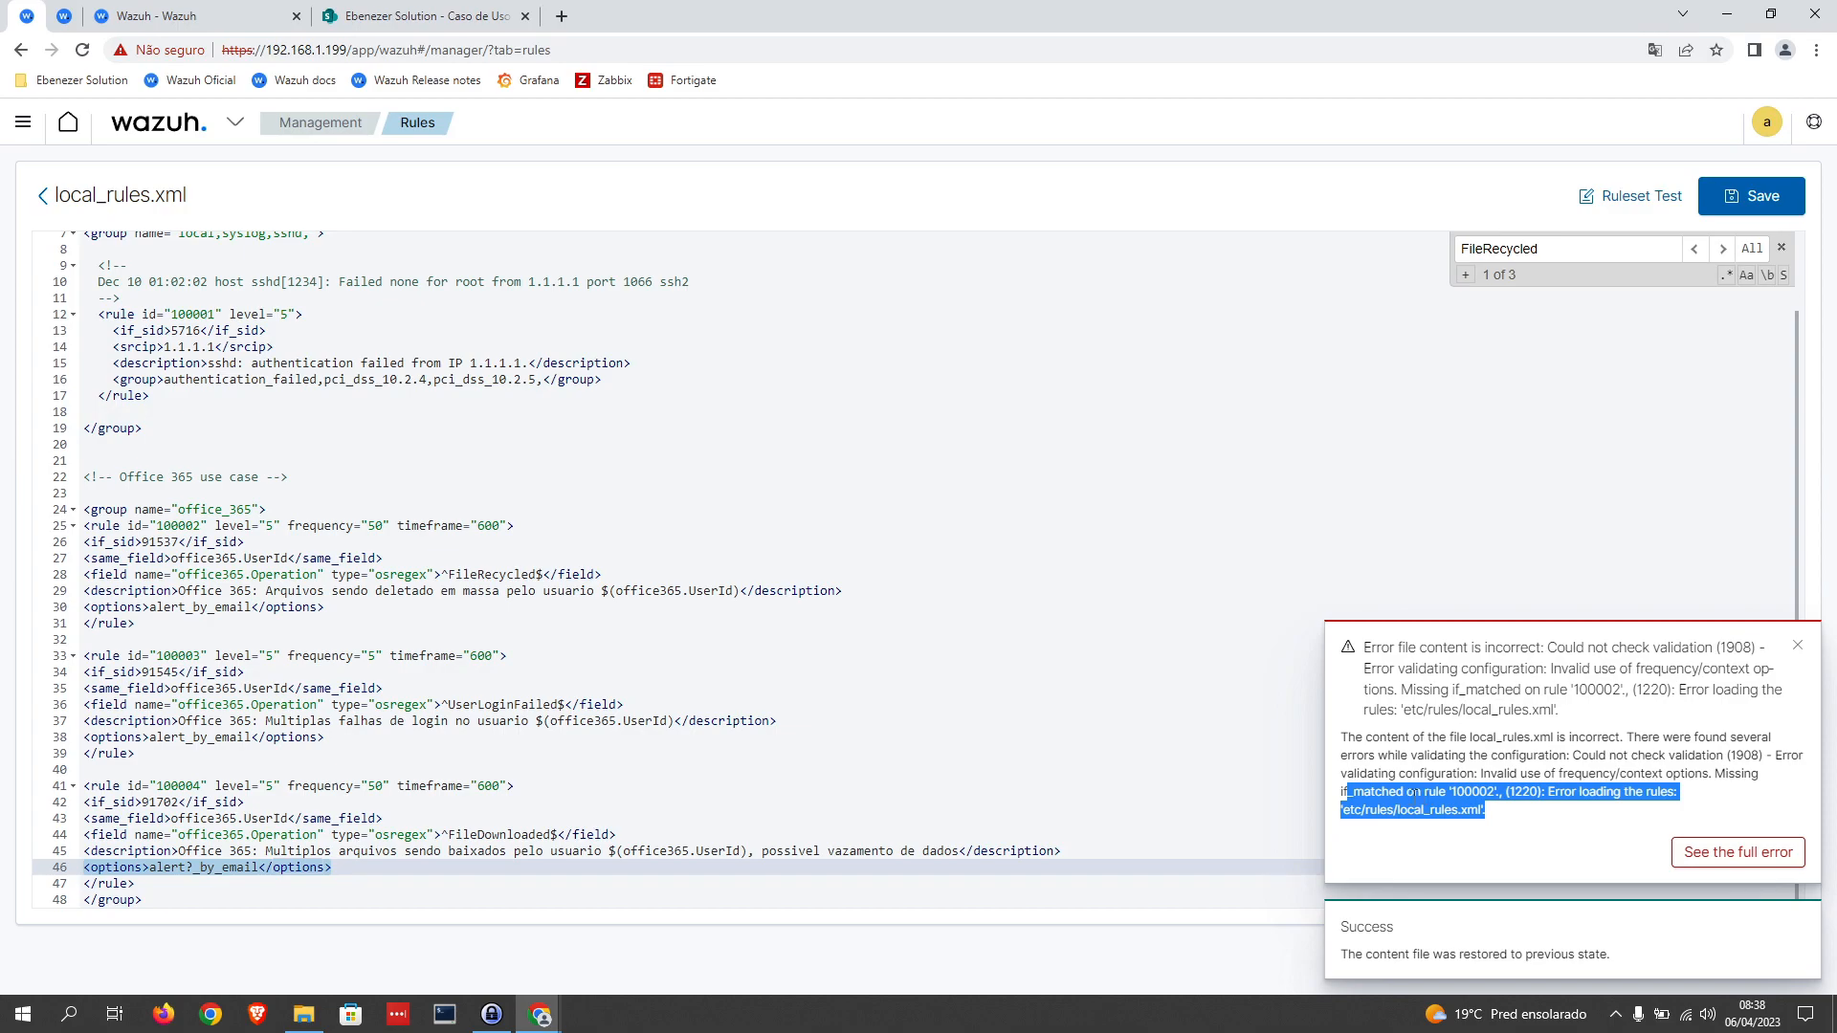
pyautogui.click(628, 752)
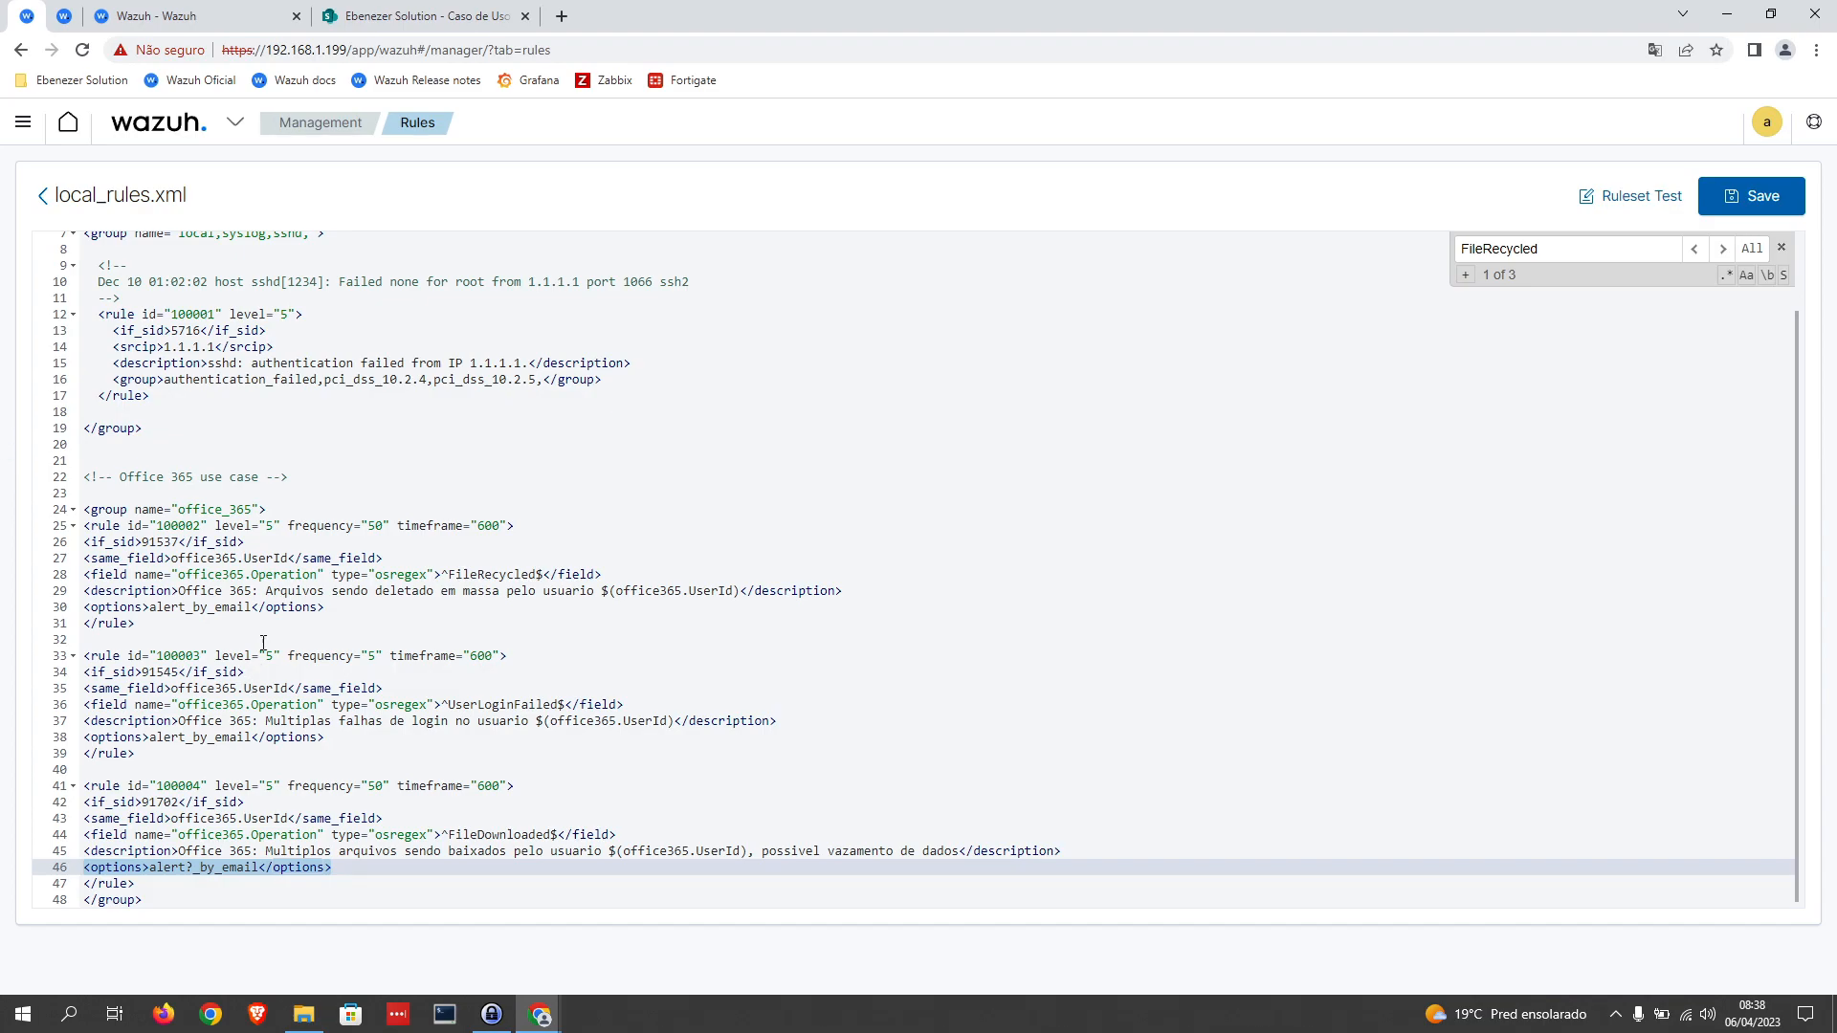
# Step: Rename the opening if_sid tag of rule 100002 to if_matched_sid
pyautogui.click(115, 542)
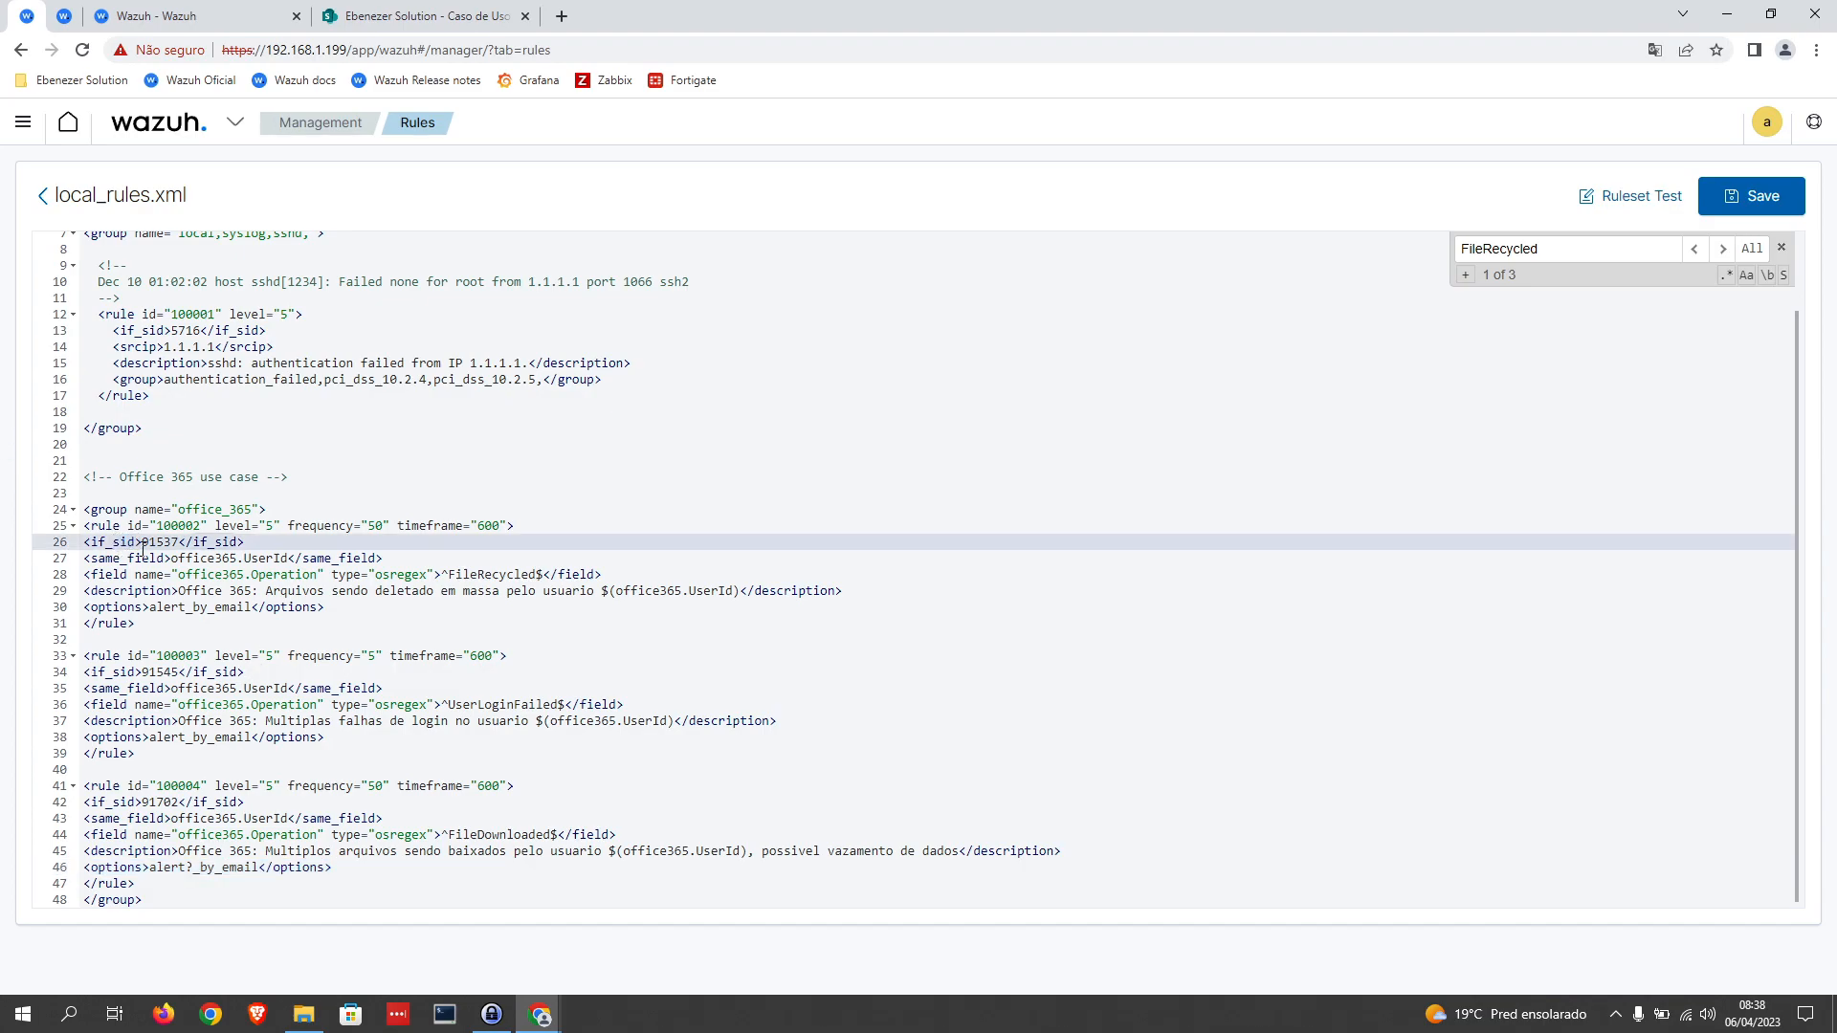
pyautogui.write('matche')
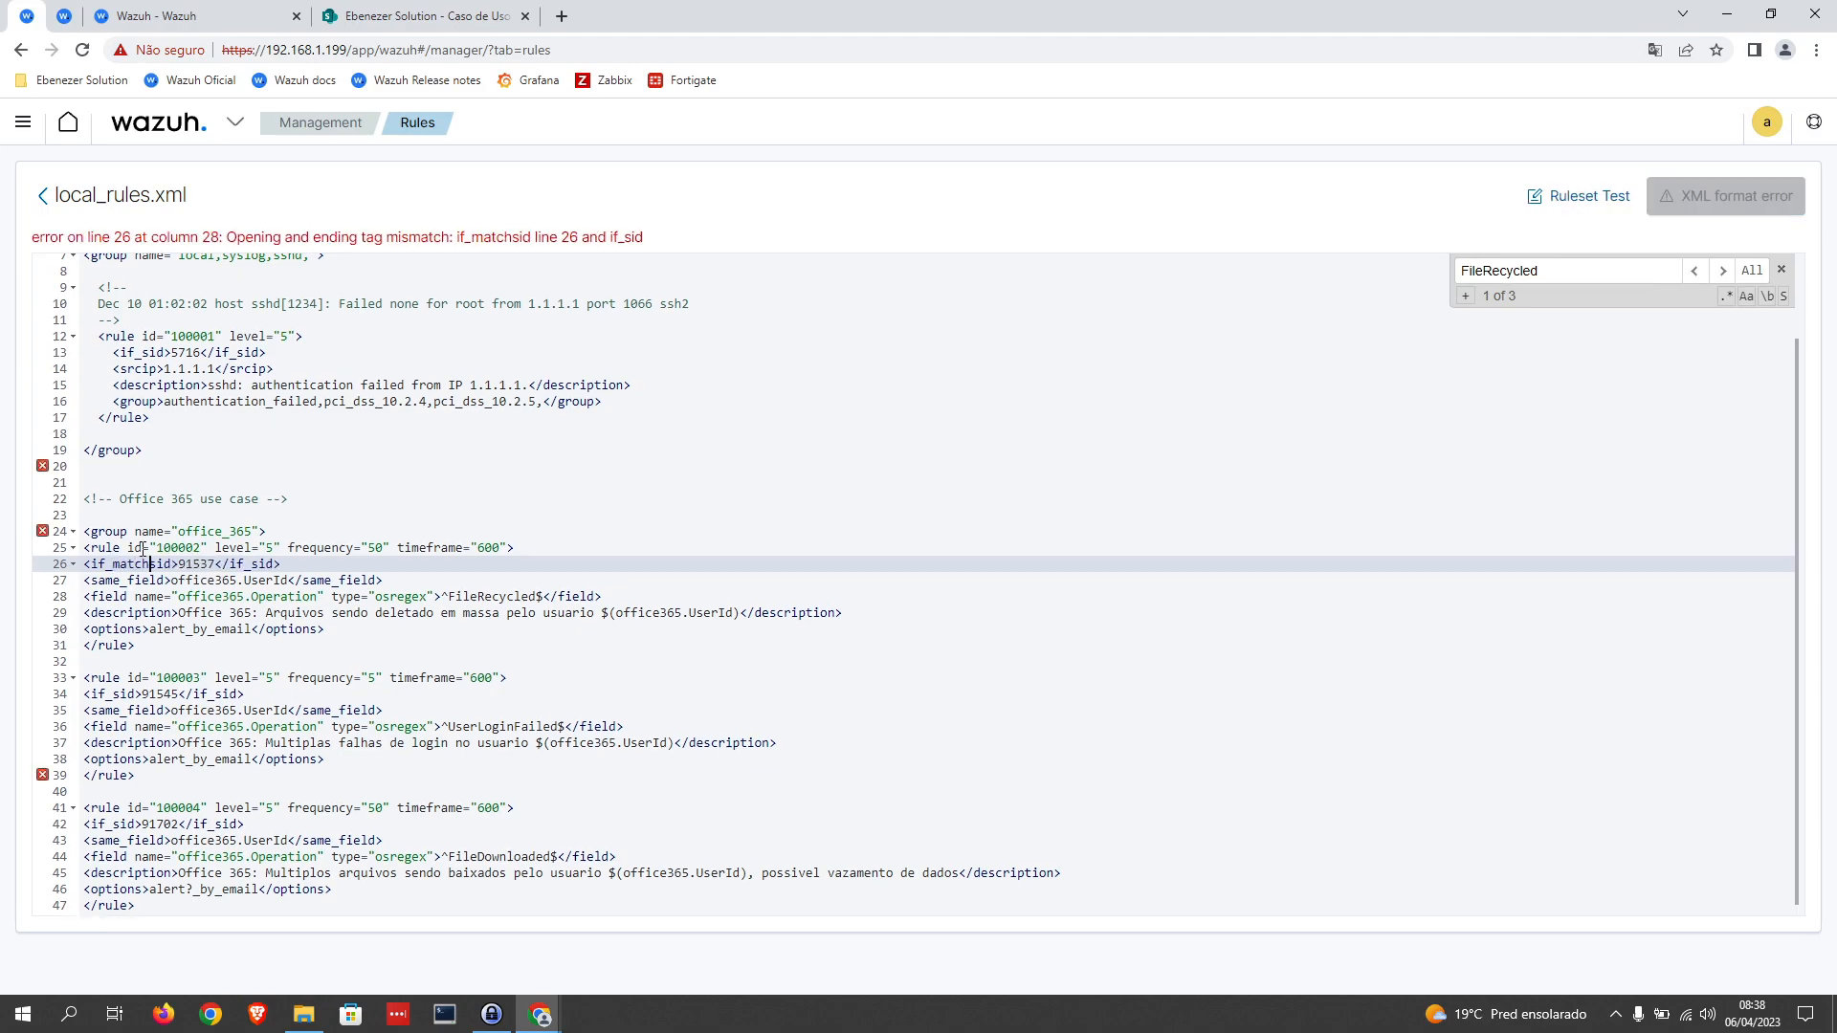
pyautogui.write('d')
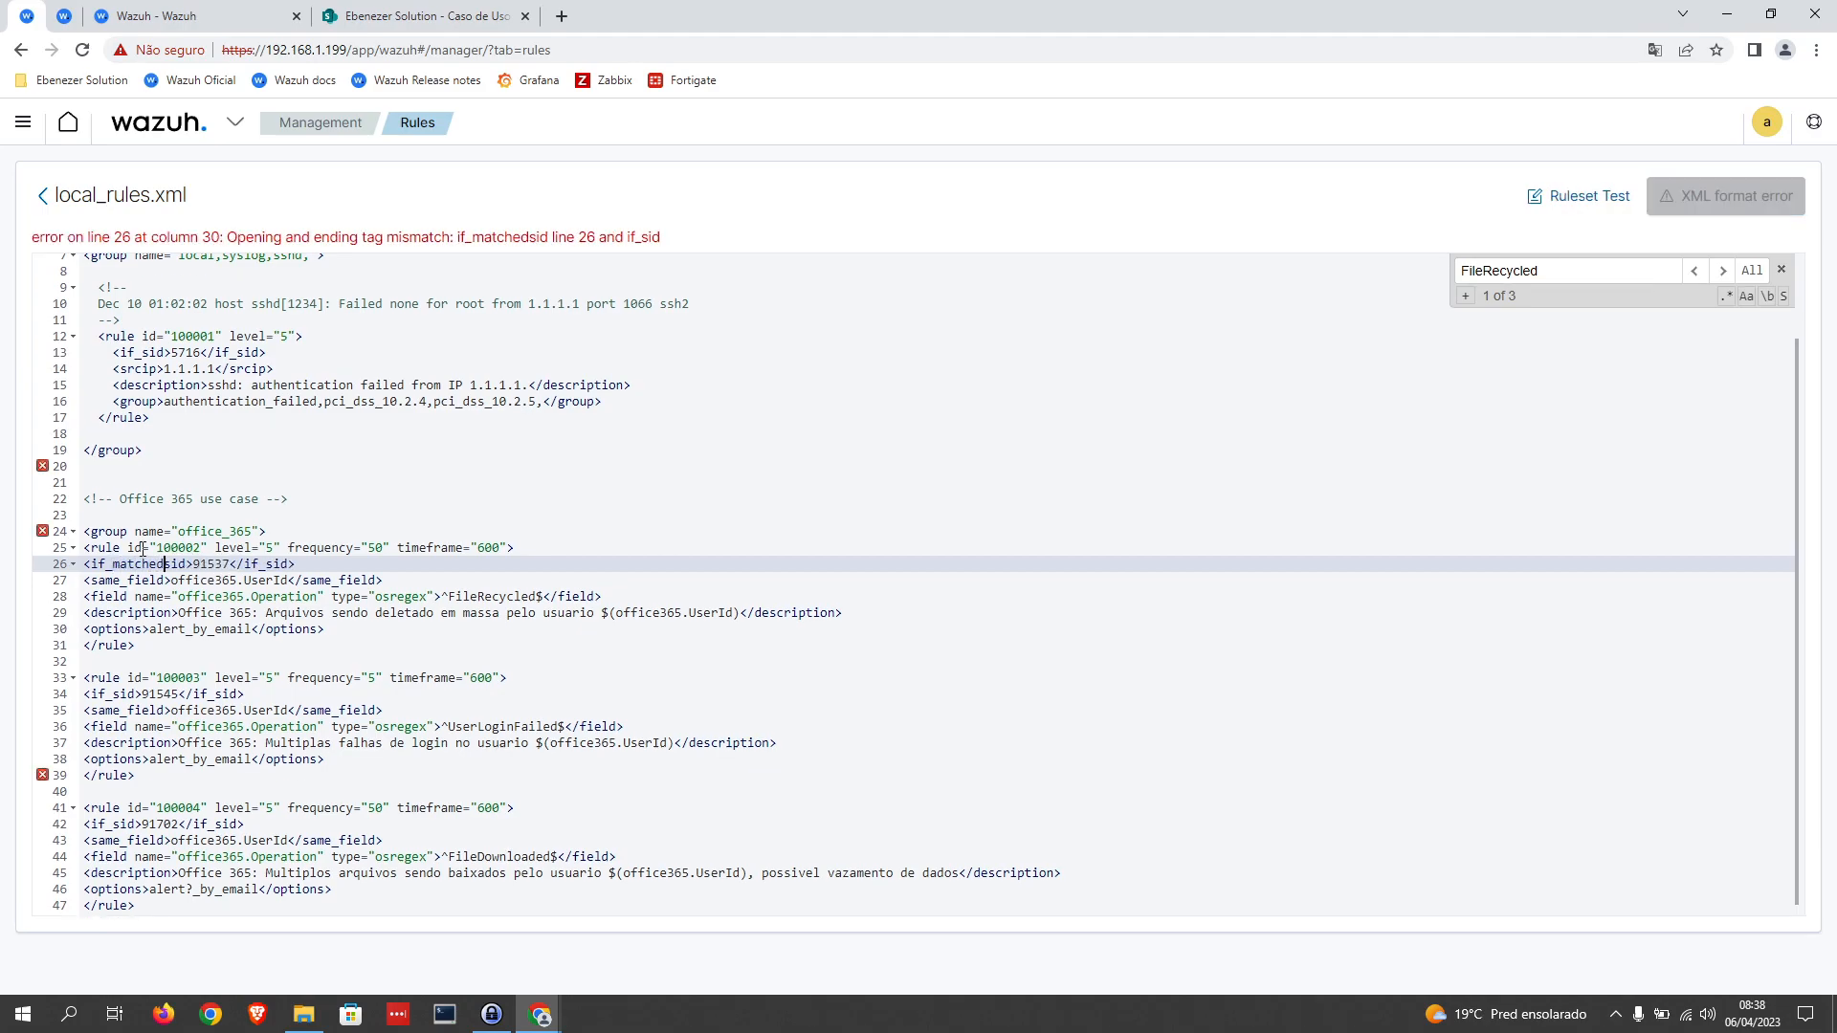
pyautogui.write('_')
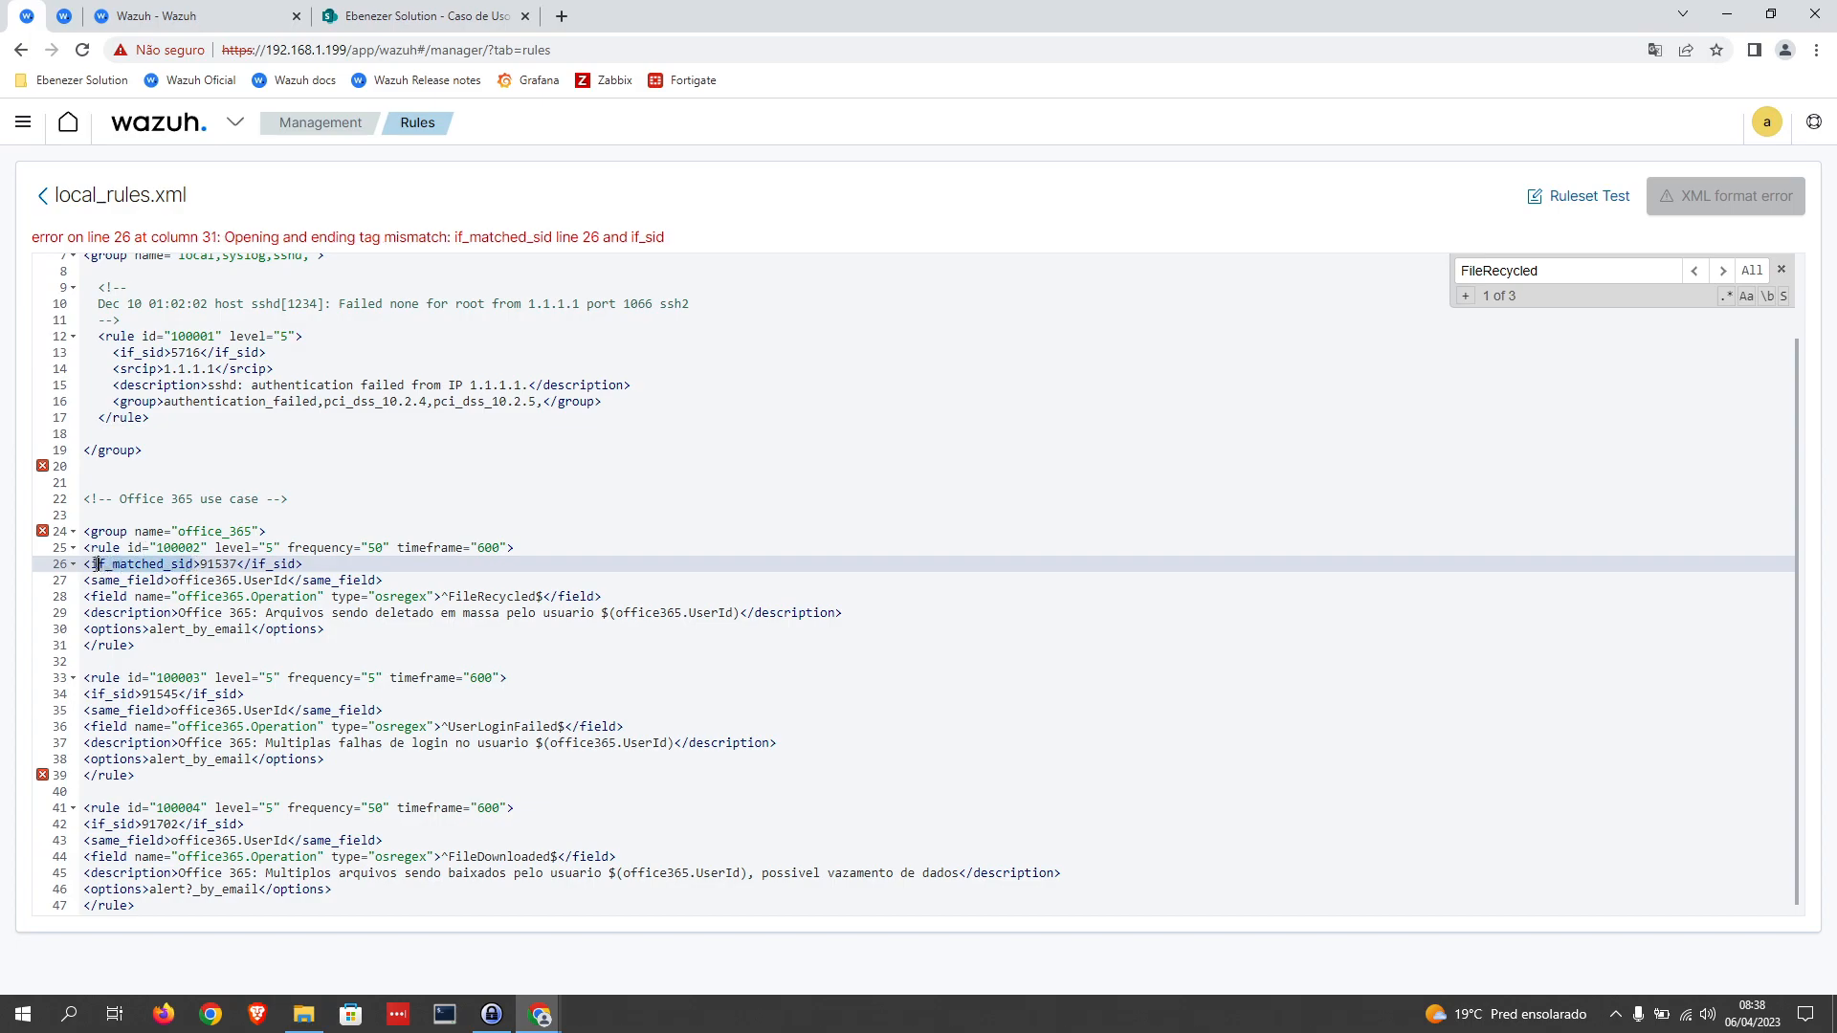
# Step: Replace the opening if_sid tags of rules 100003 and 100004 with the copied if_matched_sid name
pyautogui.click(132, 693)
pyautogui.doubleClick(132, 694)
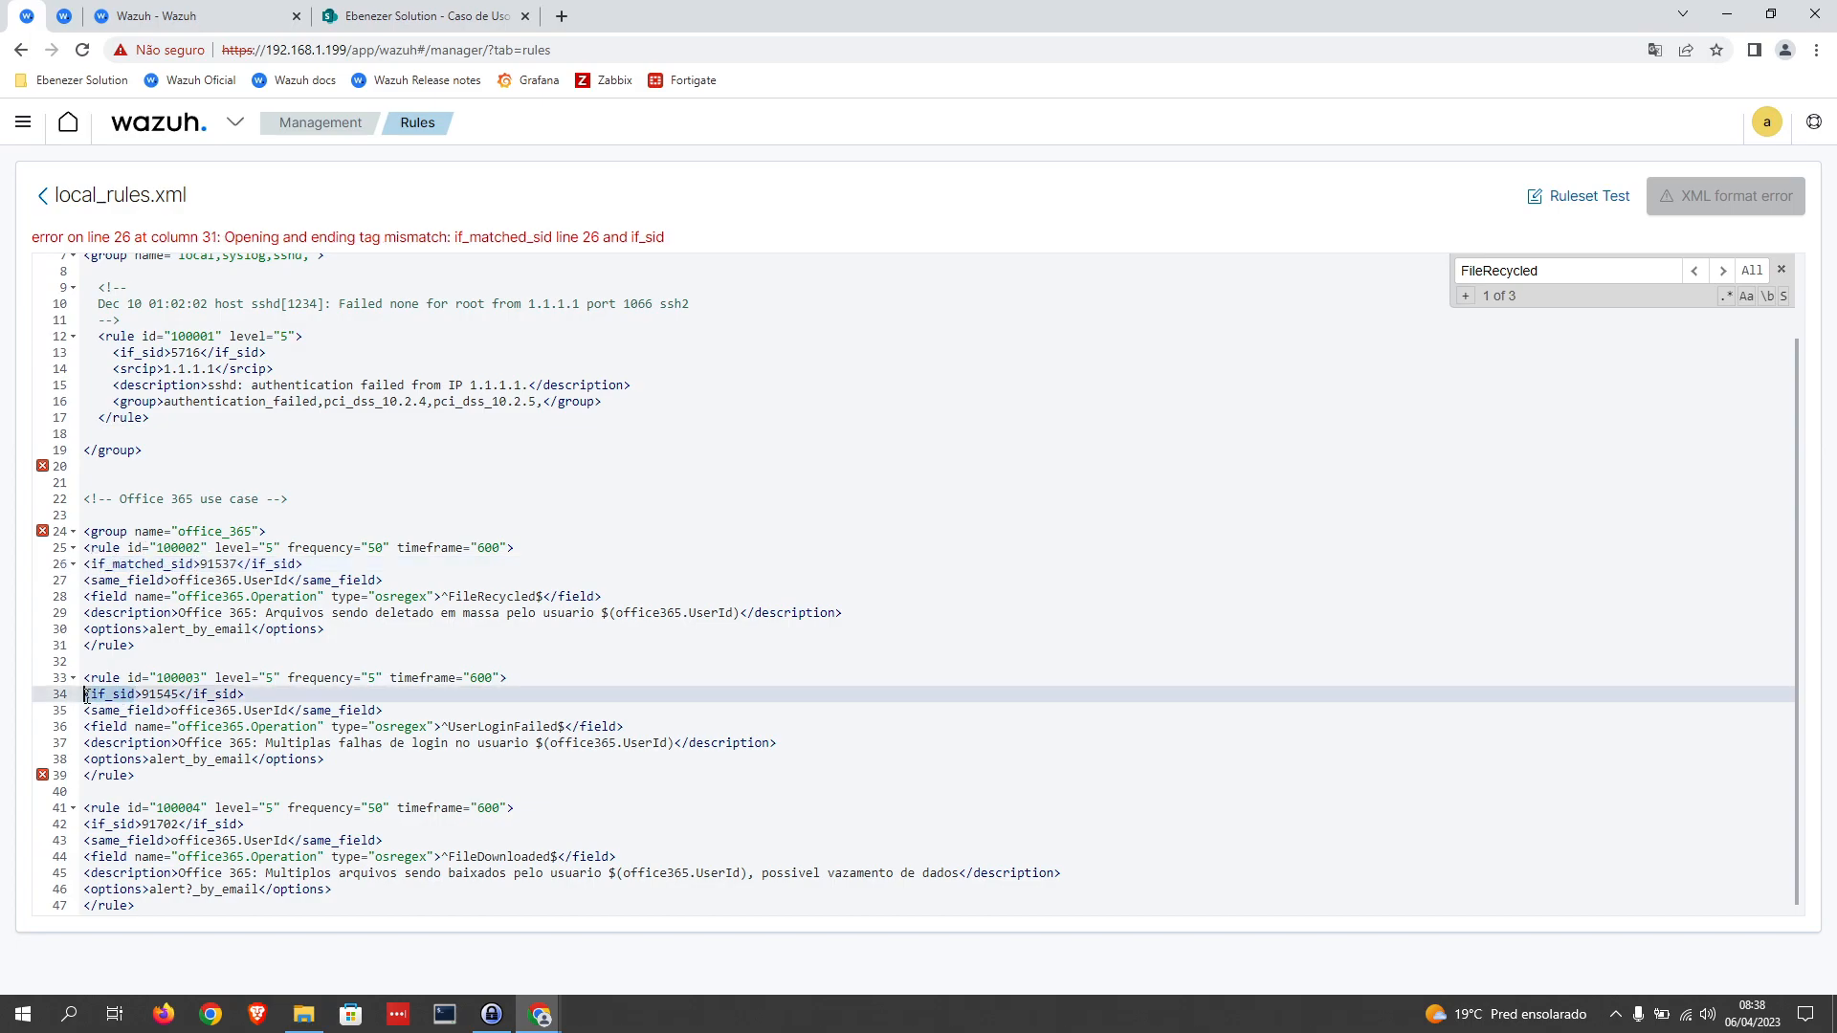
pyautogui.write('if_matched_sid')
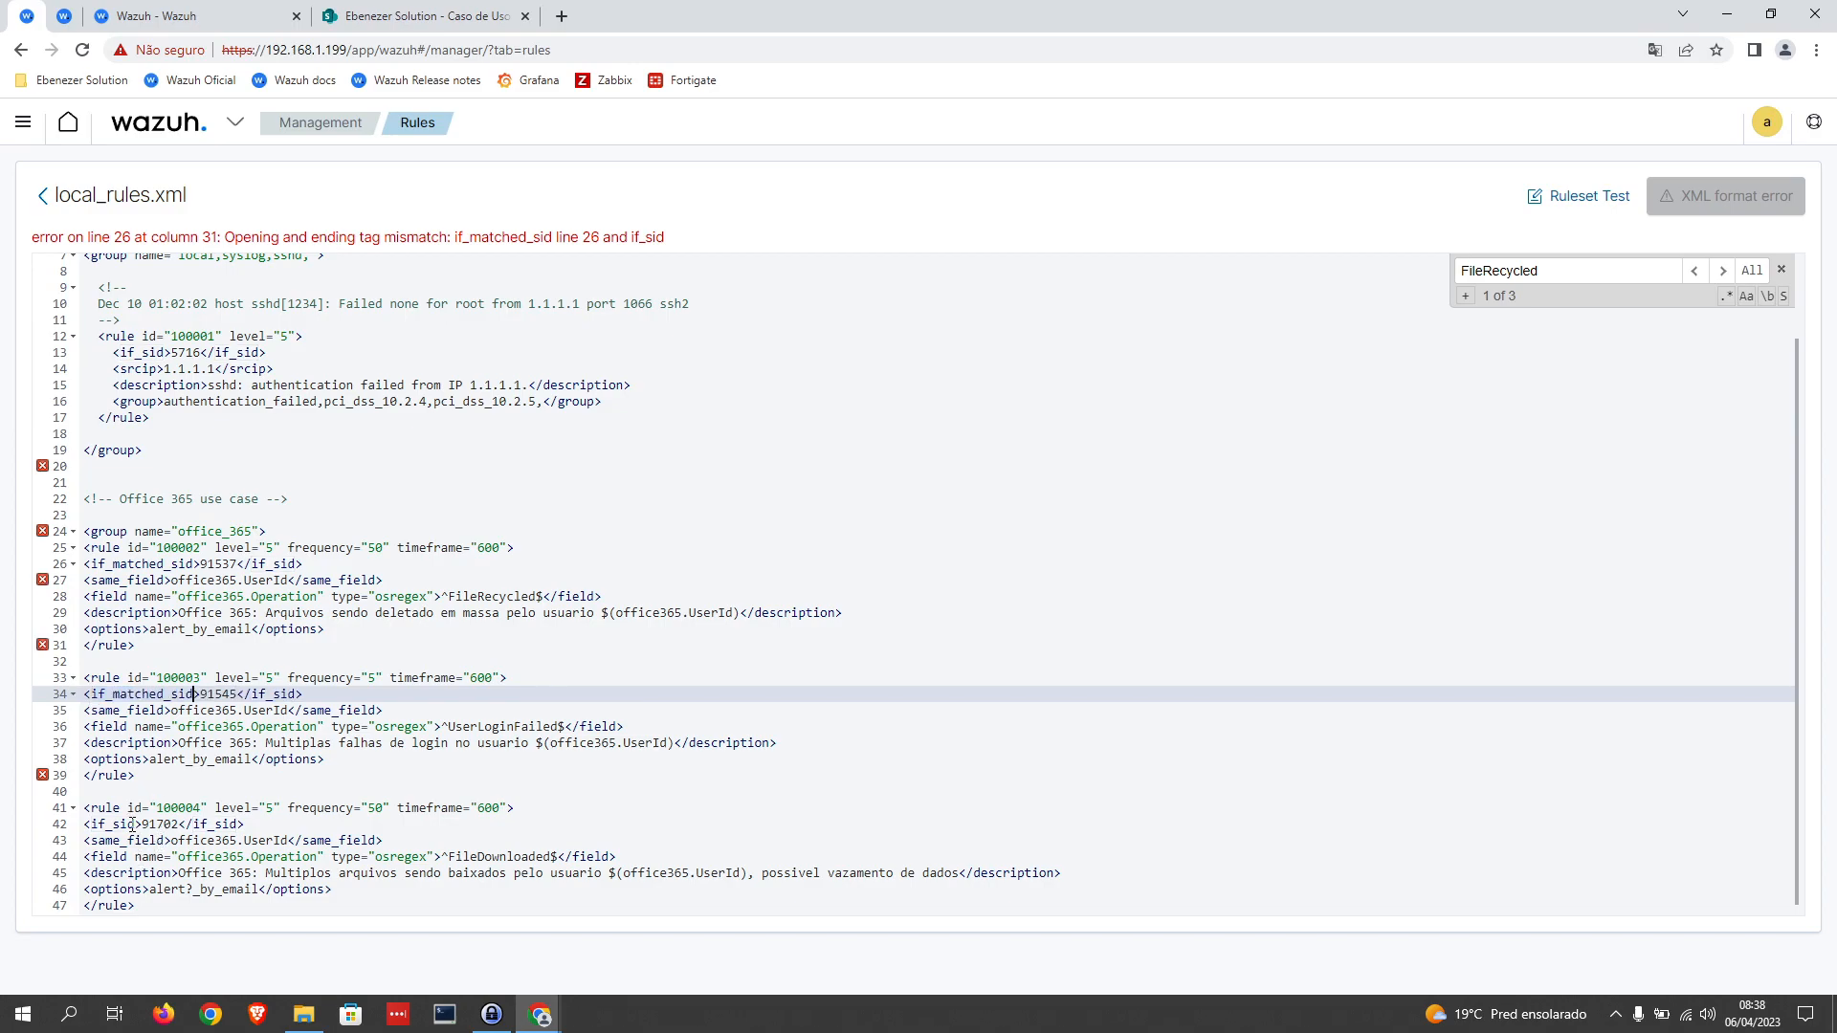
pyautogui.doubleClick(132, 824)
pyautogui.write('if_matched_sid')
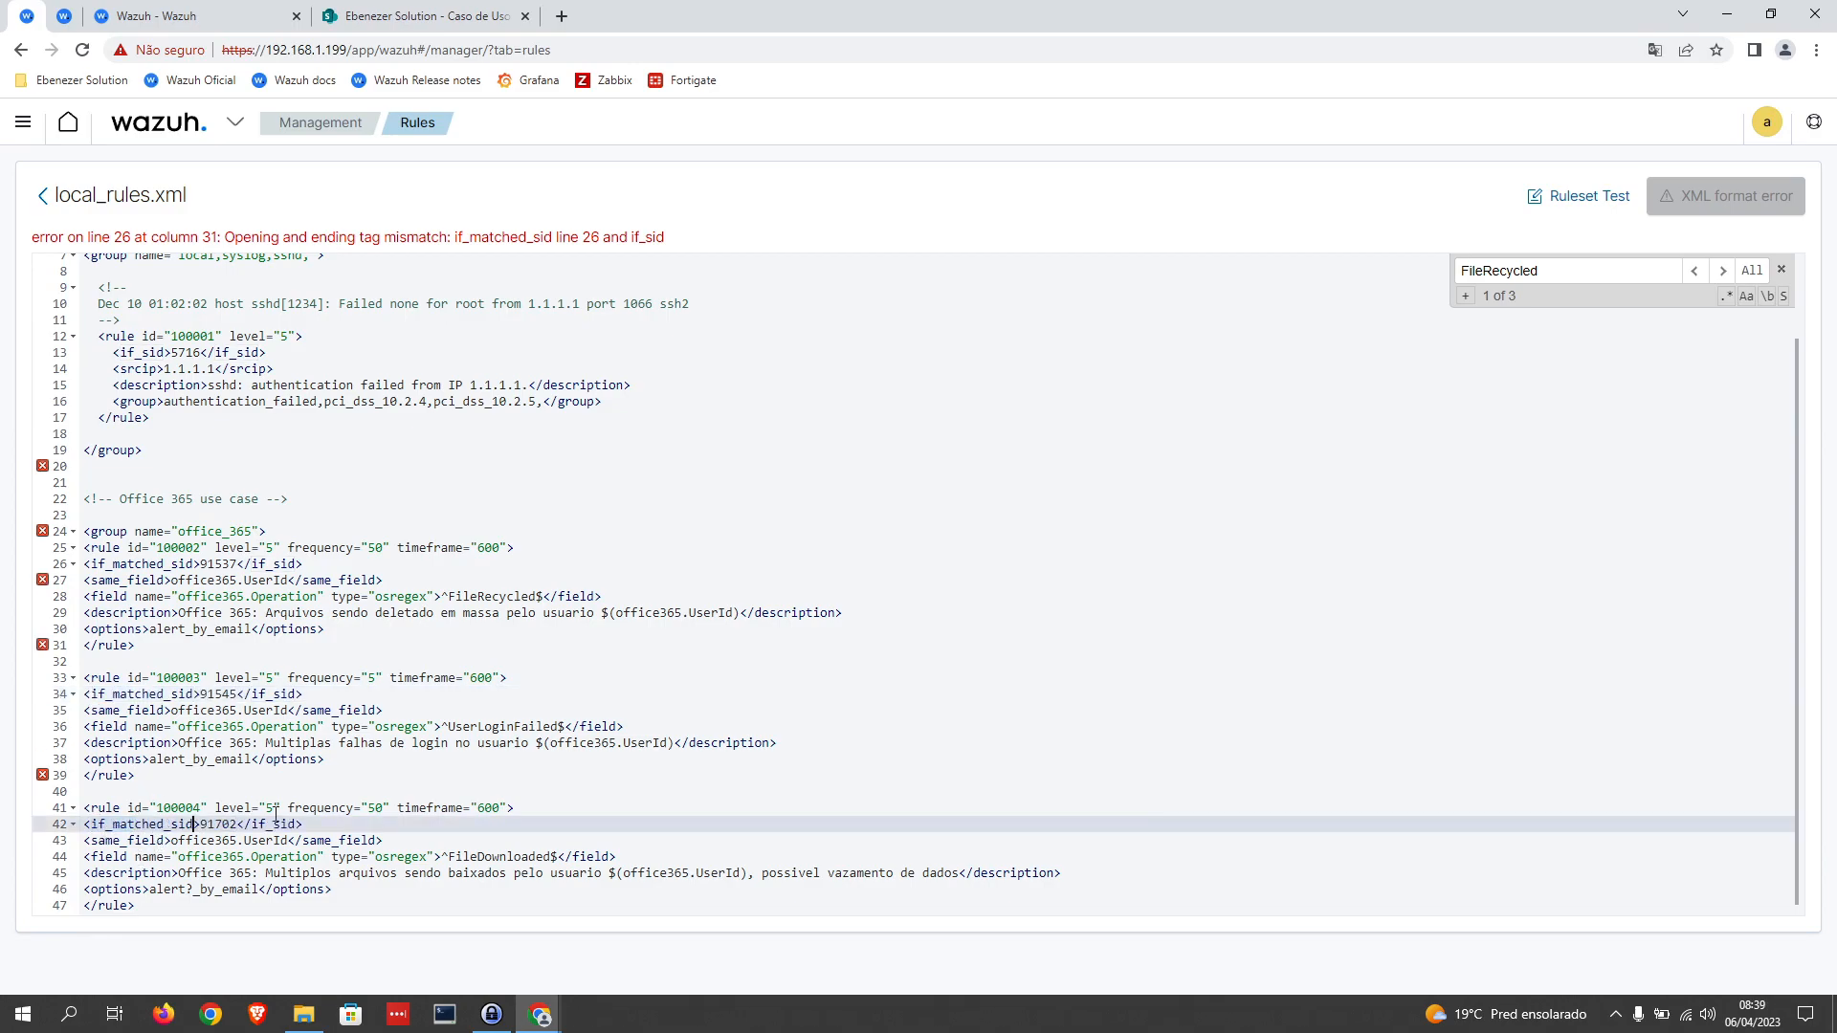
pyautogui.click(454, 781)
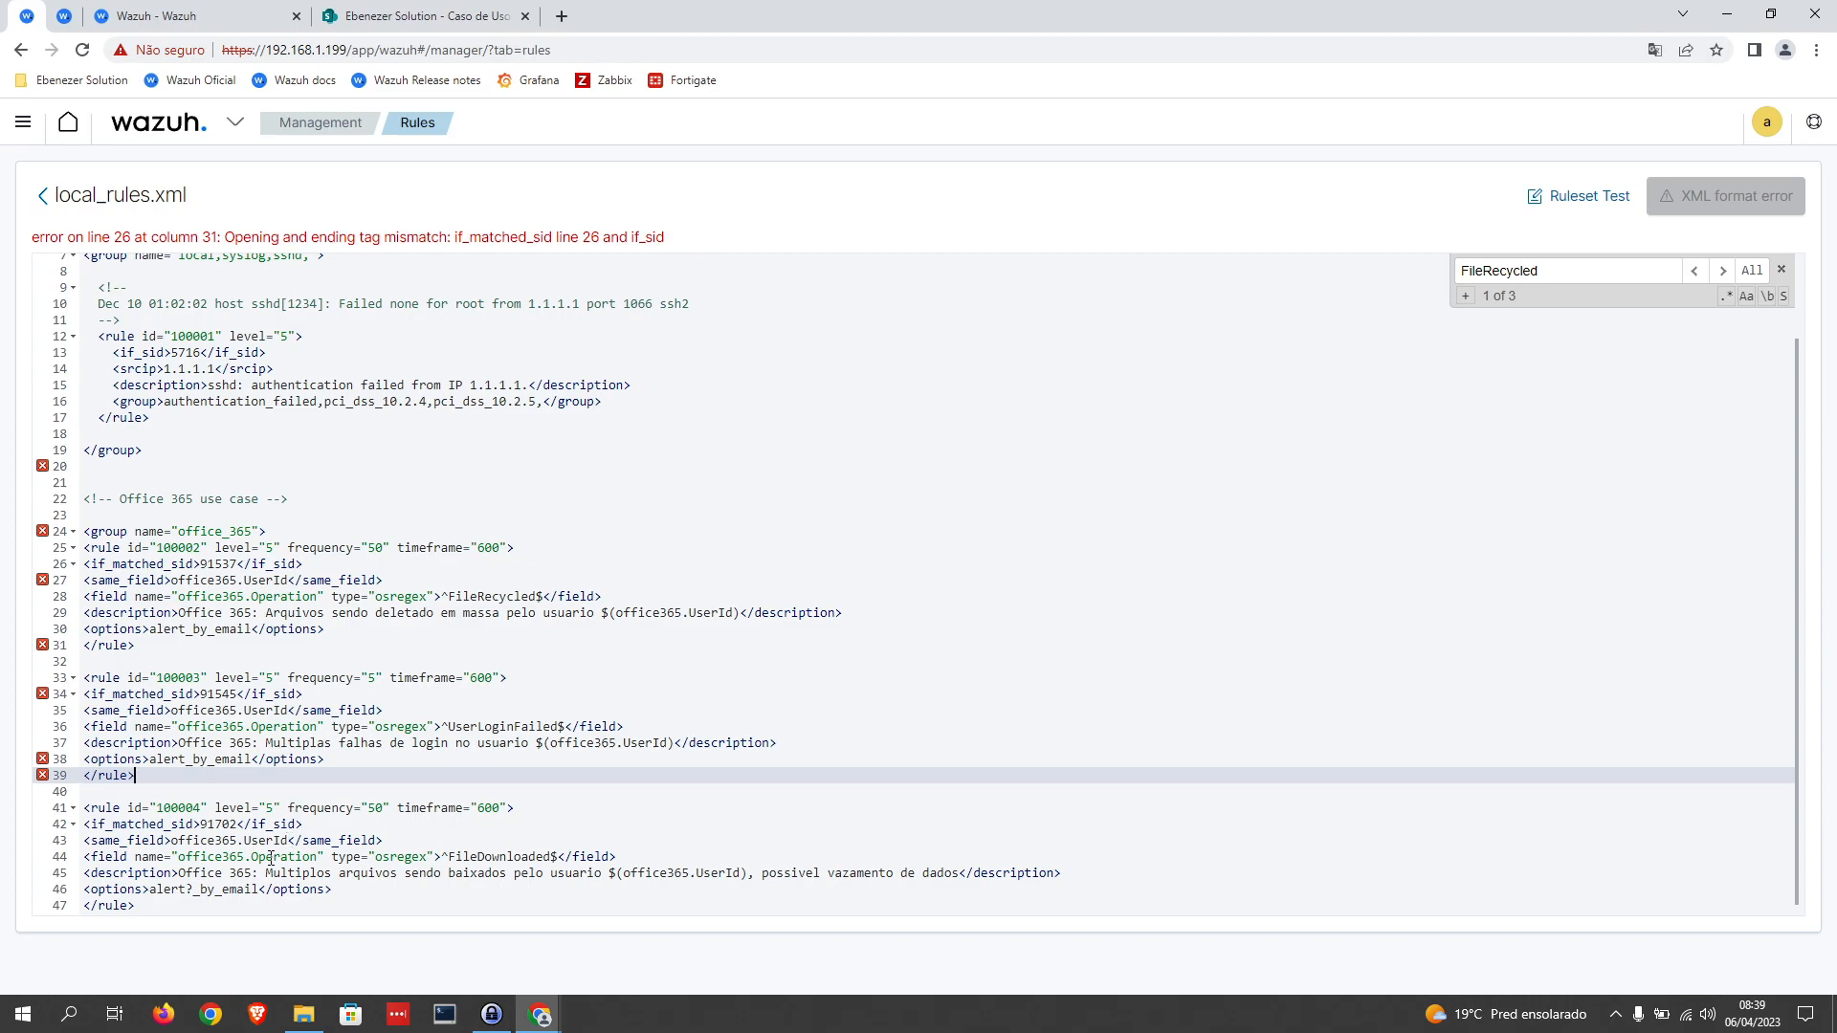
# Step: Replace the closing if_sid tags of rules 100004, 100003 and 100002 with if_matched_sid
pyautogui.doubleClick(266, 824)
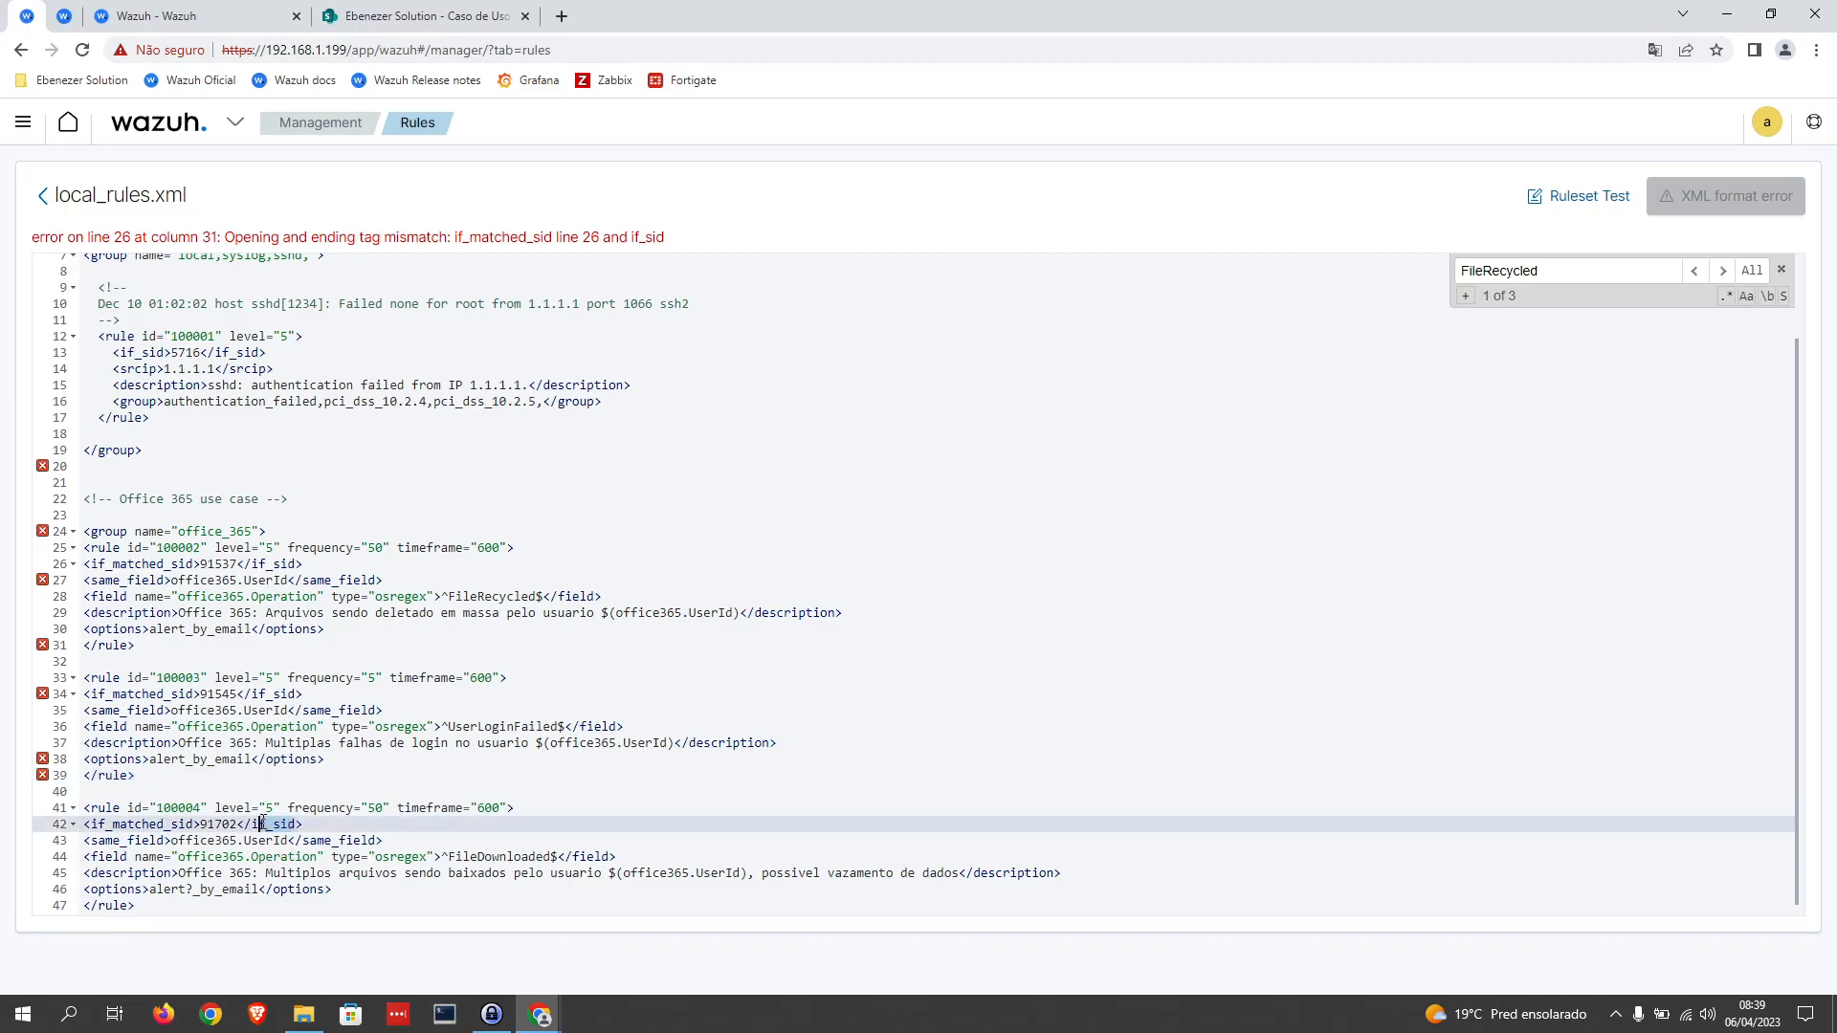
pyautogui.write('if_matched_sid')
pyautogui.click(287, 693)
pyautogui.doubleClick(287, 694)
pyautogui.write('if_matched_sid')
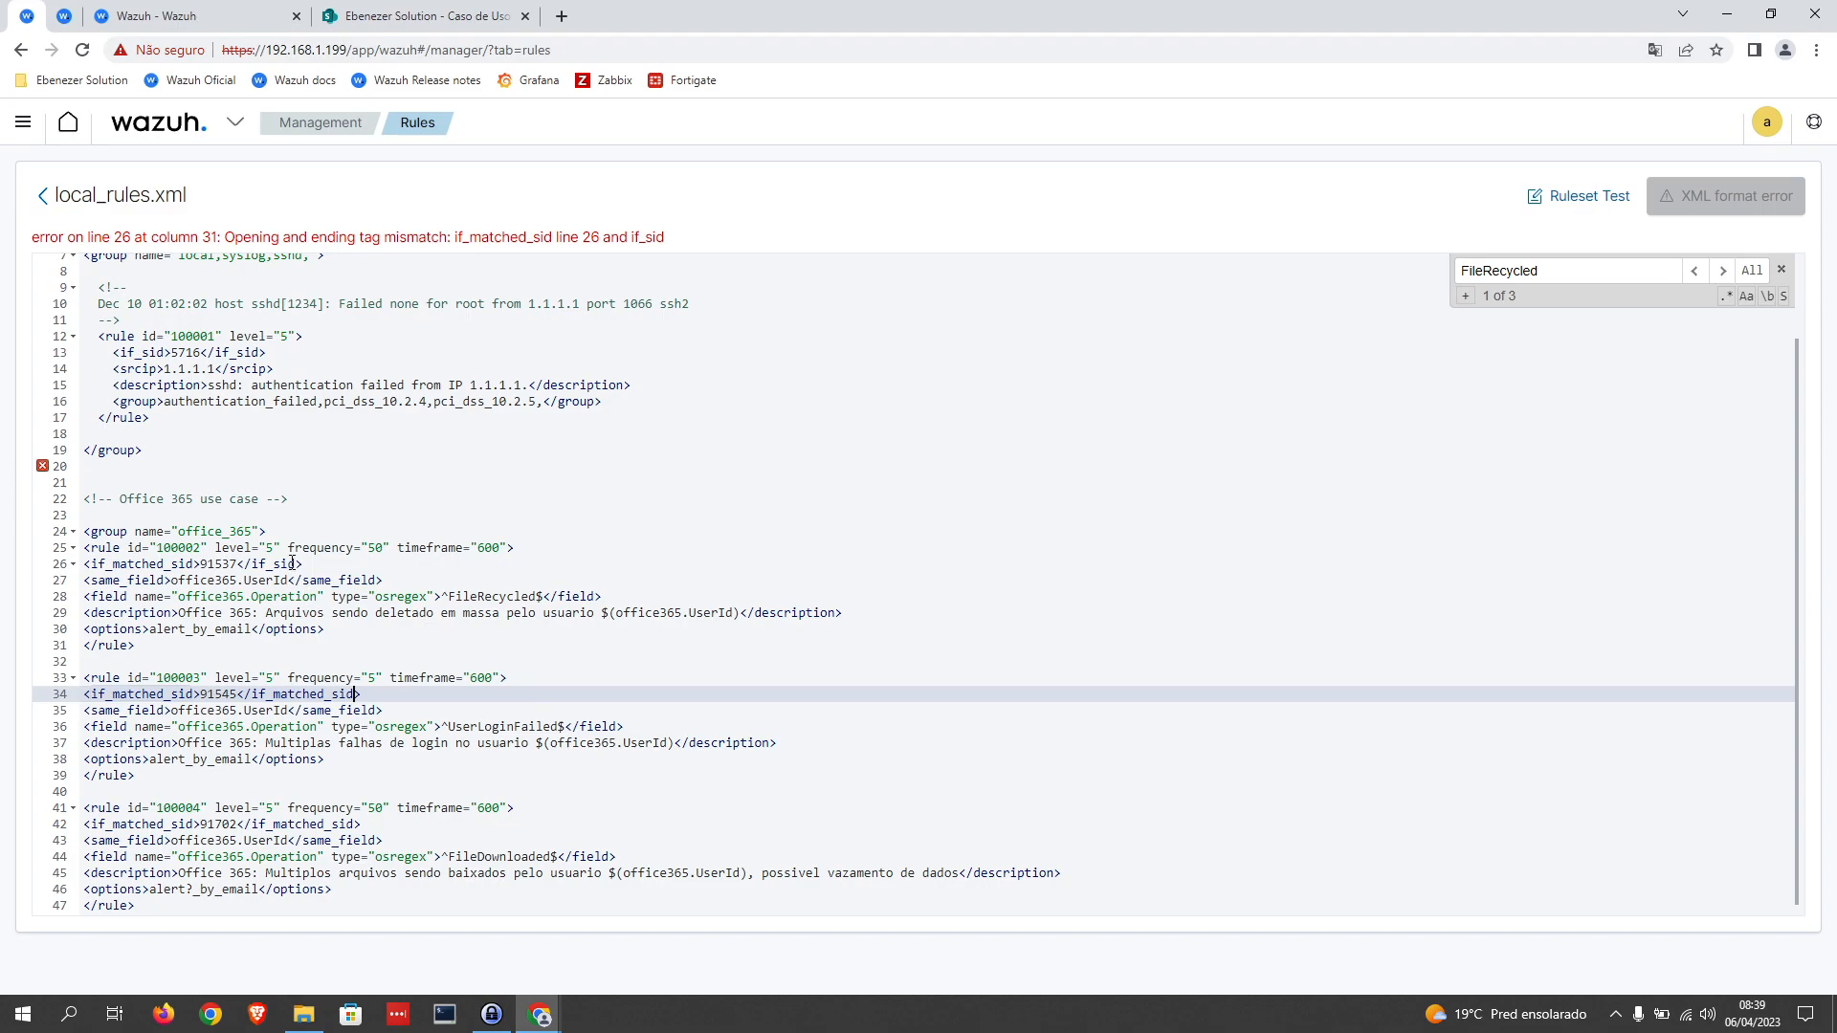
pyautogui.click(292, 564)
pyautogui.doubleClick(267, 564)
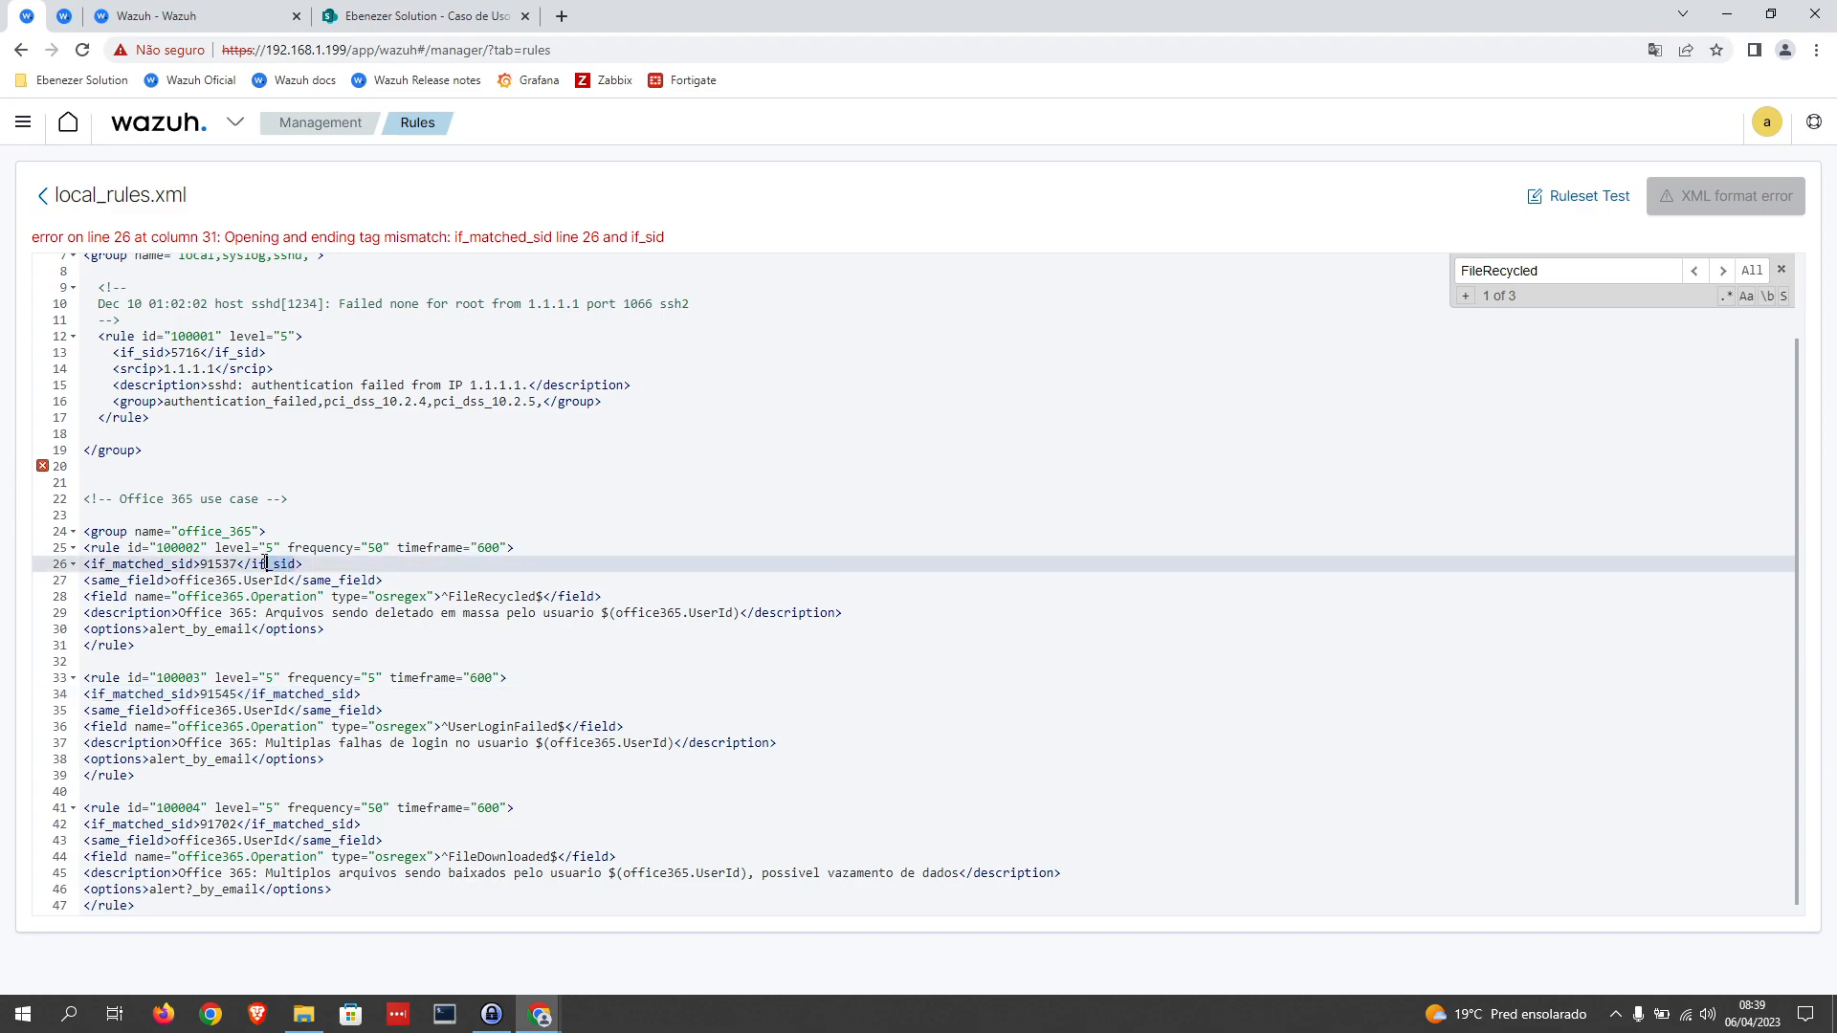
pyautogui.write('if_matched_sid')
pyautogui.press('Down')
pyautogui.press('Down')
pyautogui.press('Down')
pyautogui.press('Down')
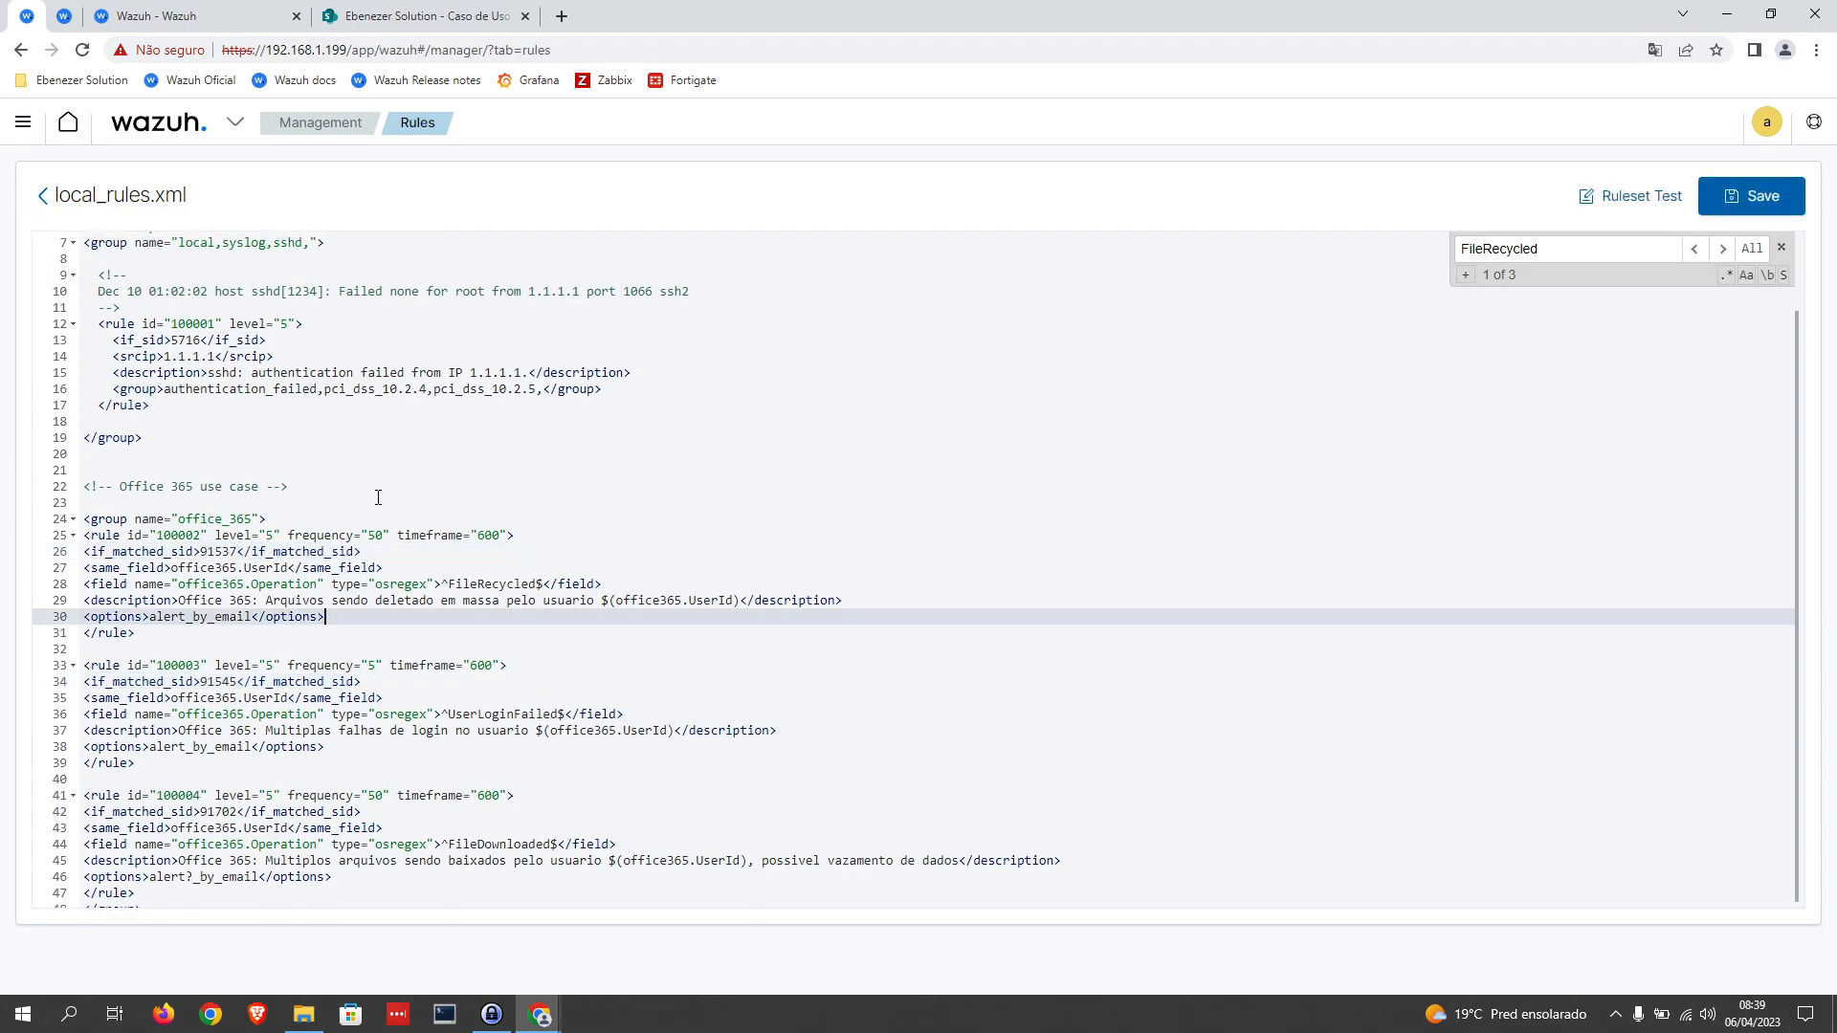
# Step: Correct rule 100004's options value to alert_by_email, as the save validation requires, and save local_rules.xml
pyautogui.click(1765, 195)
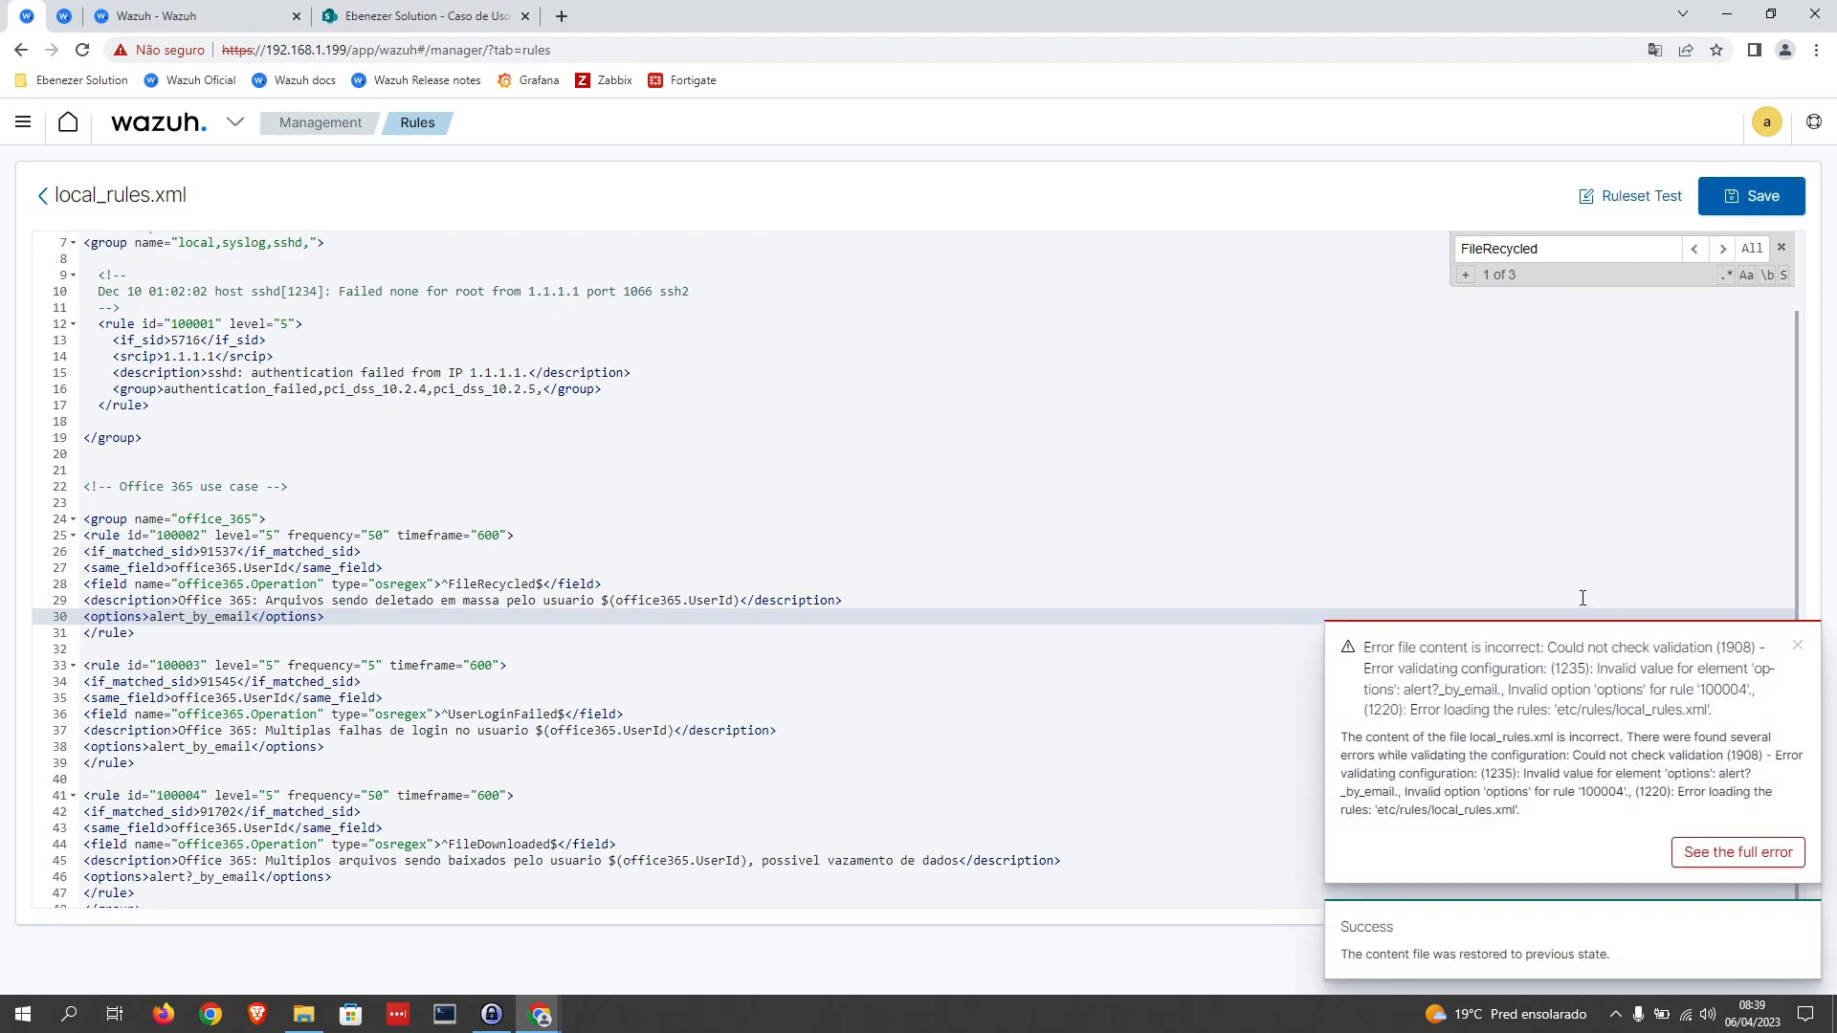
pyautogui.moveTo(1531, 807); pyautogui.dragTo(1340, 796)
pyautogui.click(193, 876)
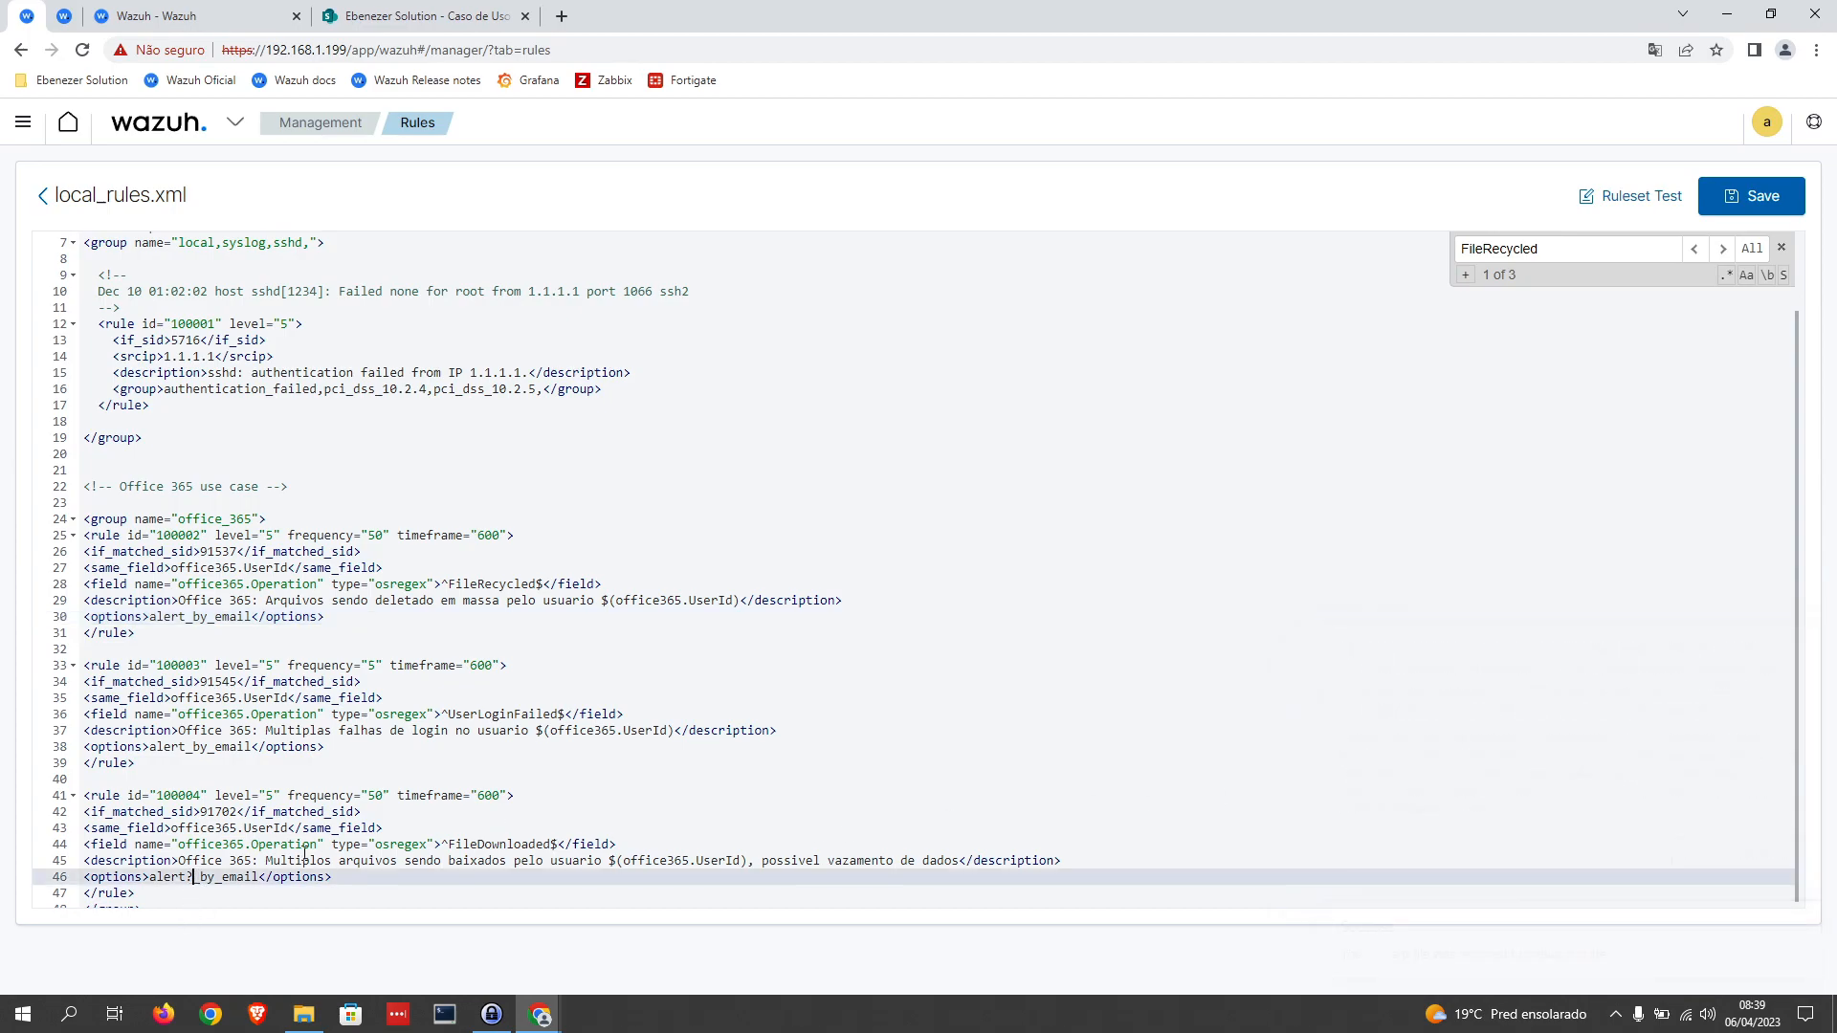
pyautogui.press('BackSpace')
pyautogui.click(1709, 213)
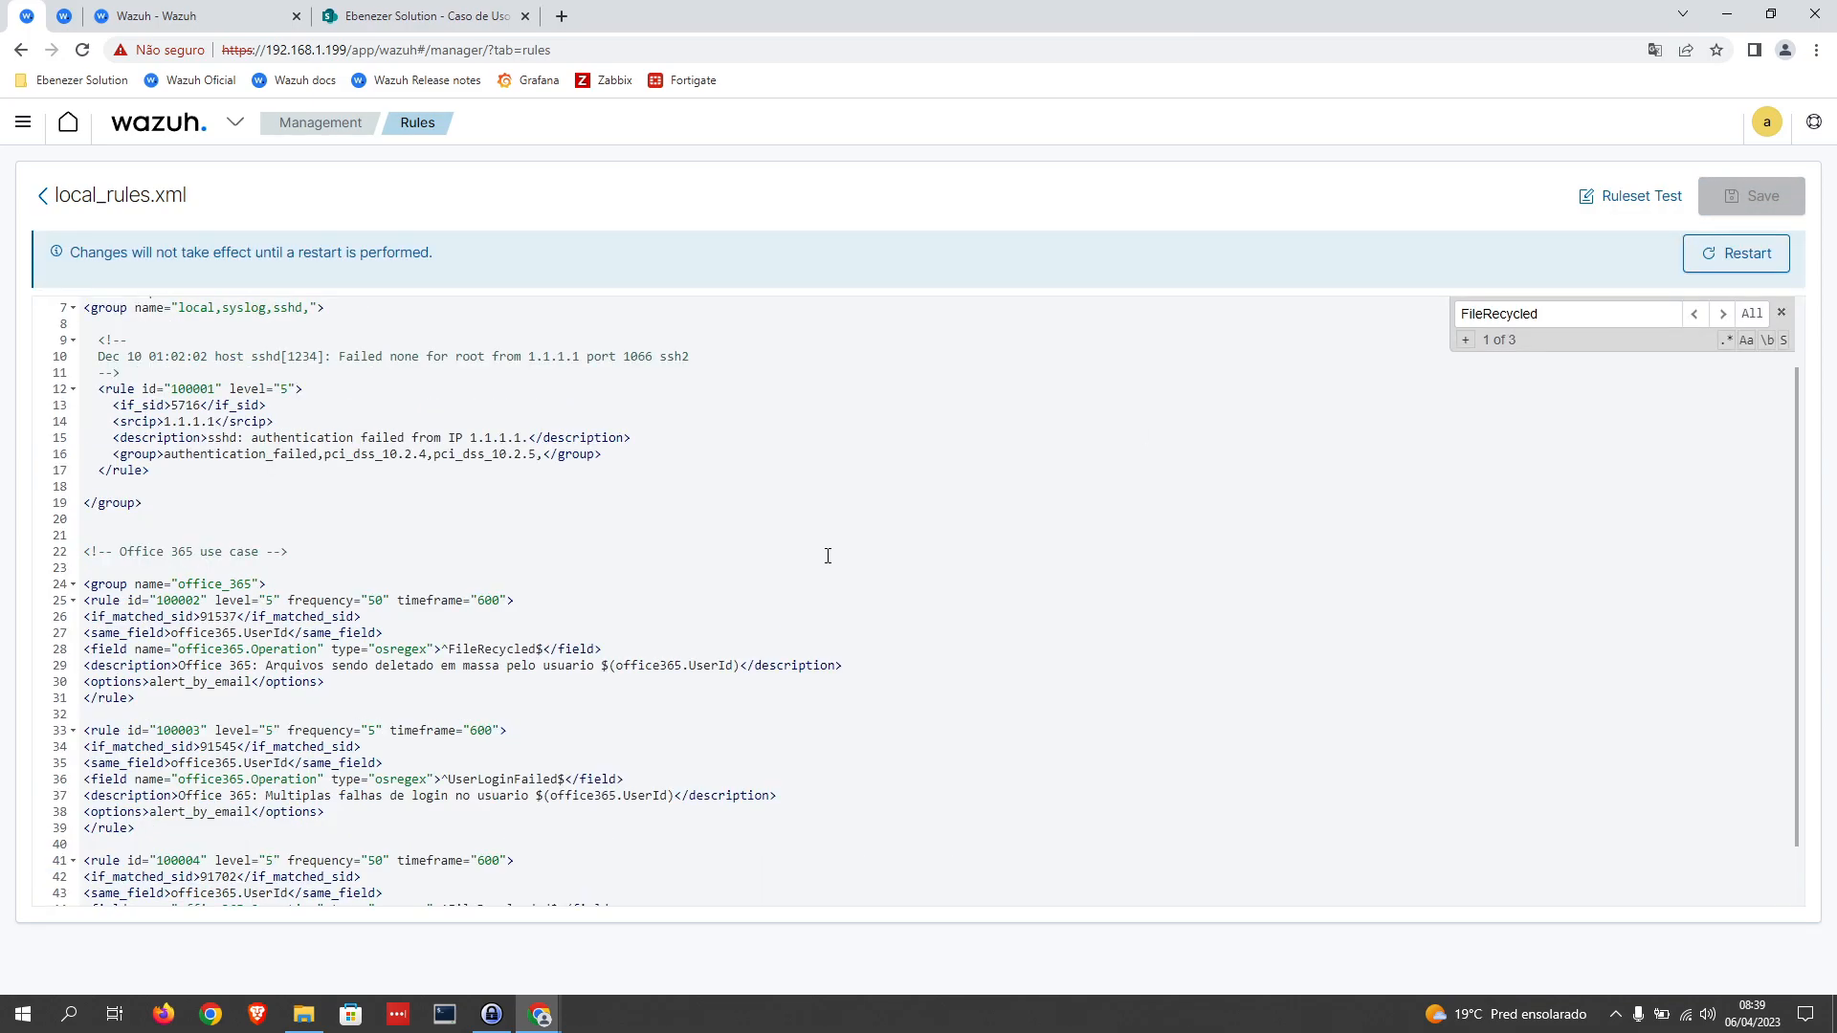
# Step: Restart the Wazuh manager so the saved local_rules.xml changes take effect
pyautogui.scroll(-2, 828, 556)
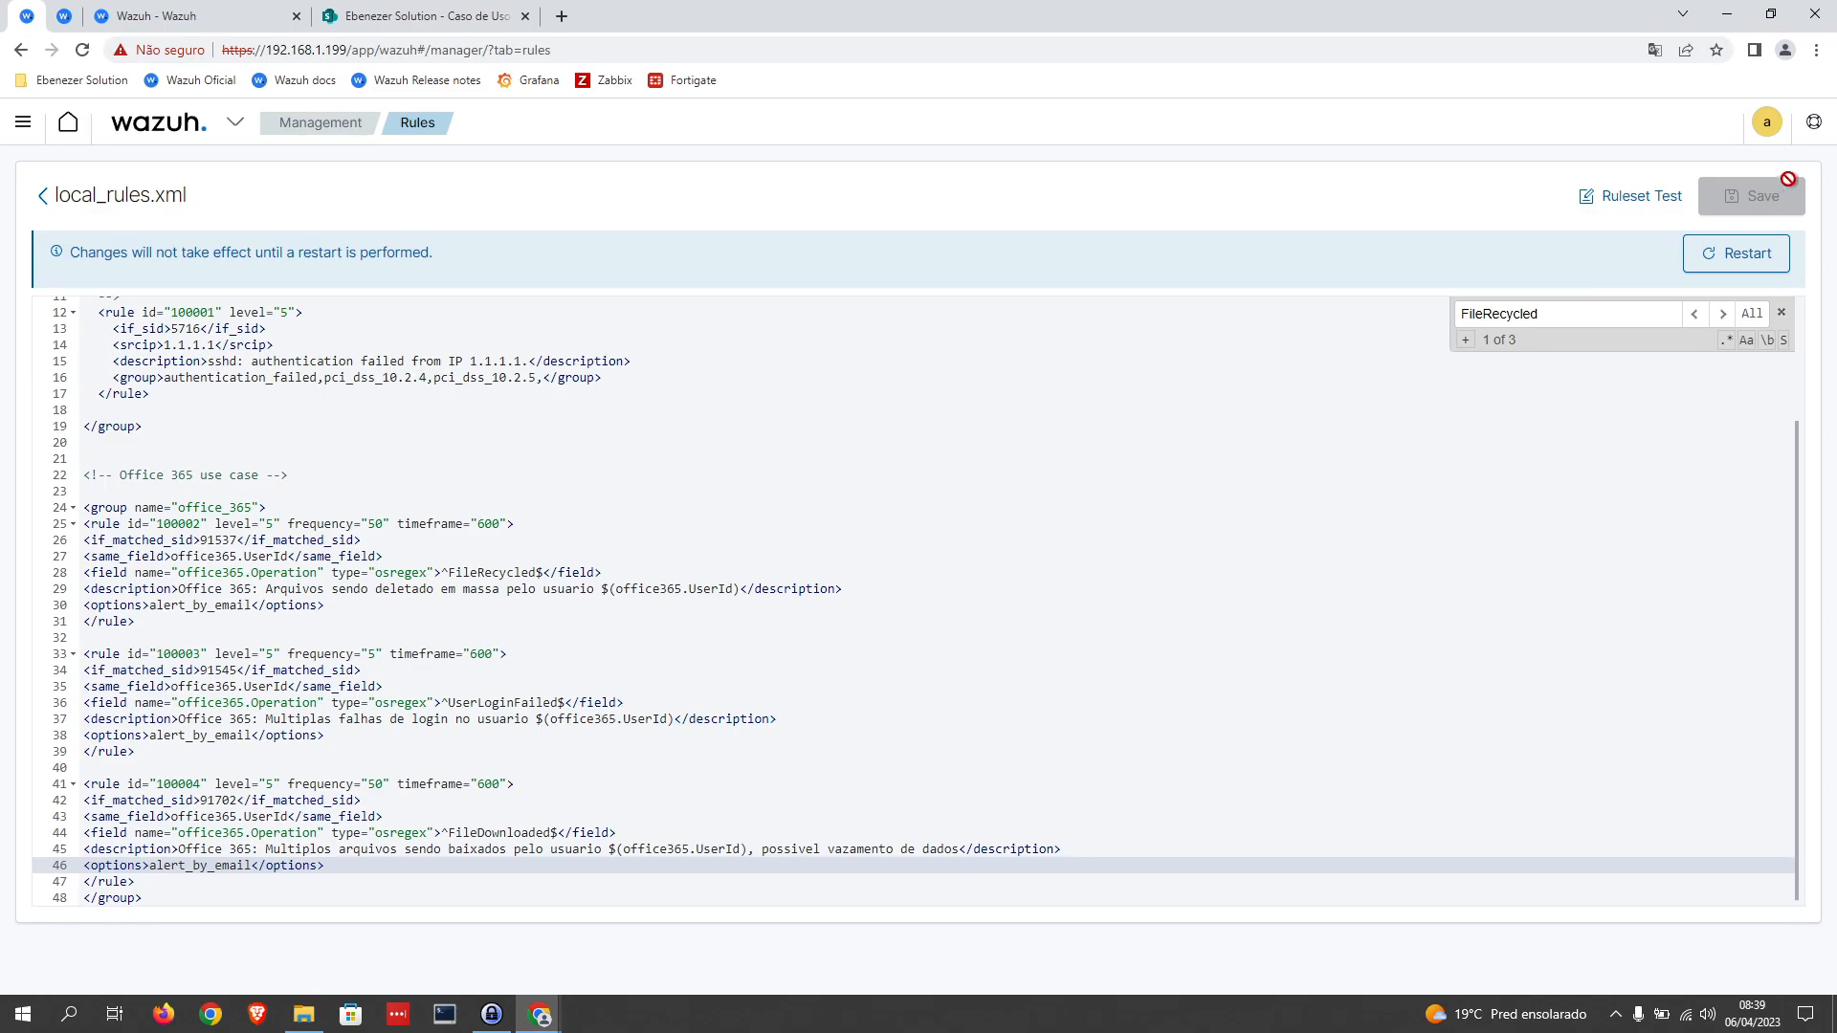
pyautogui.click(1751, 254)
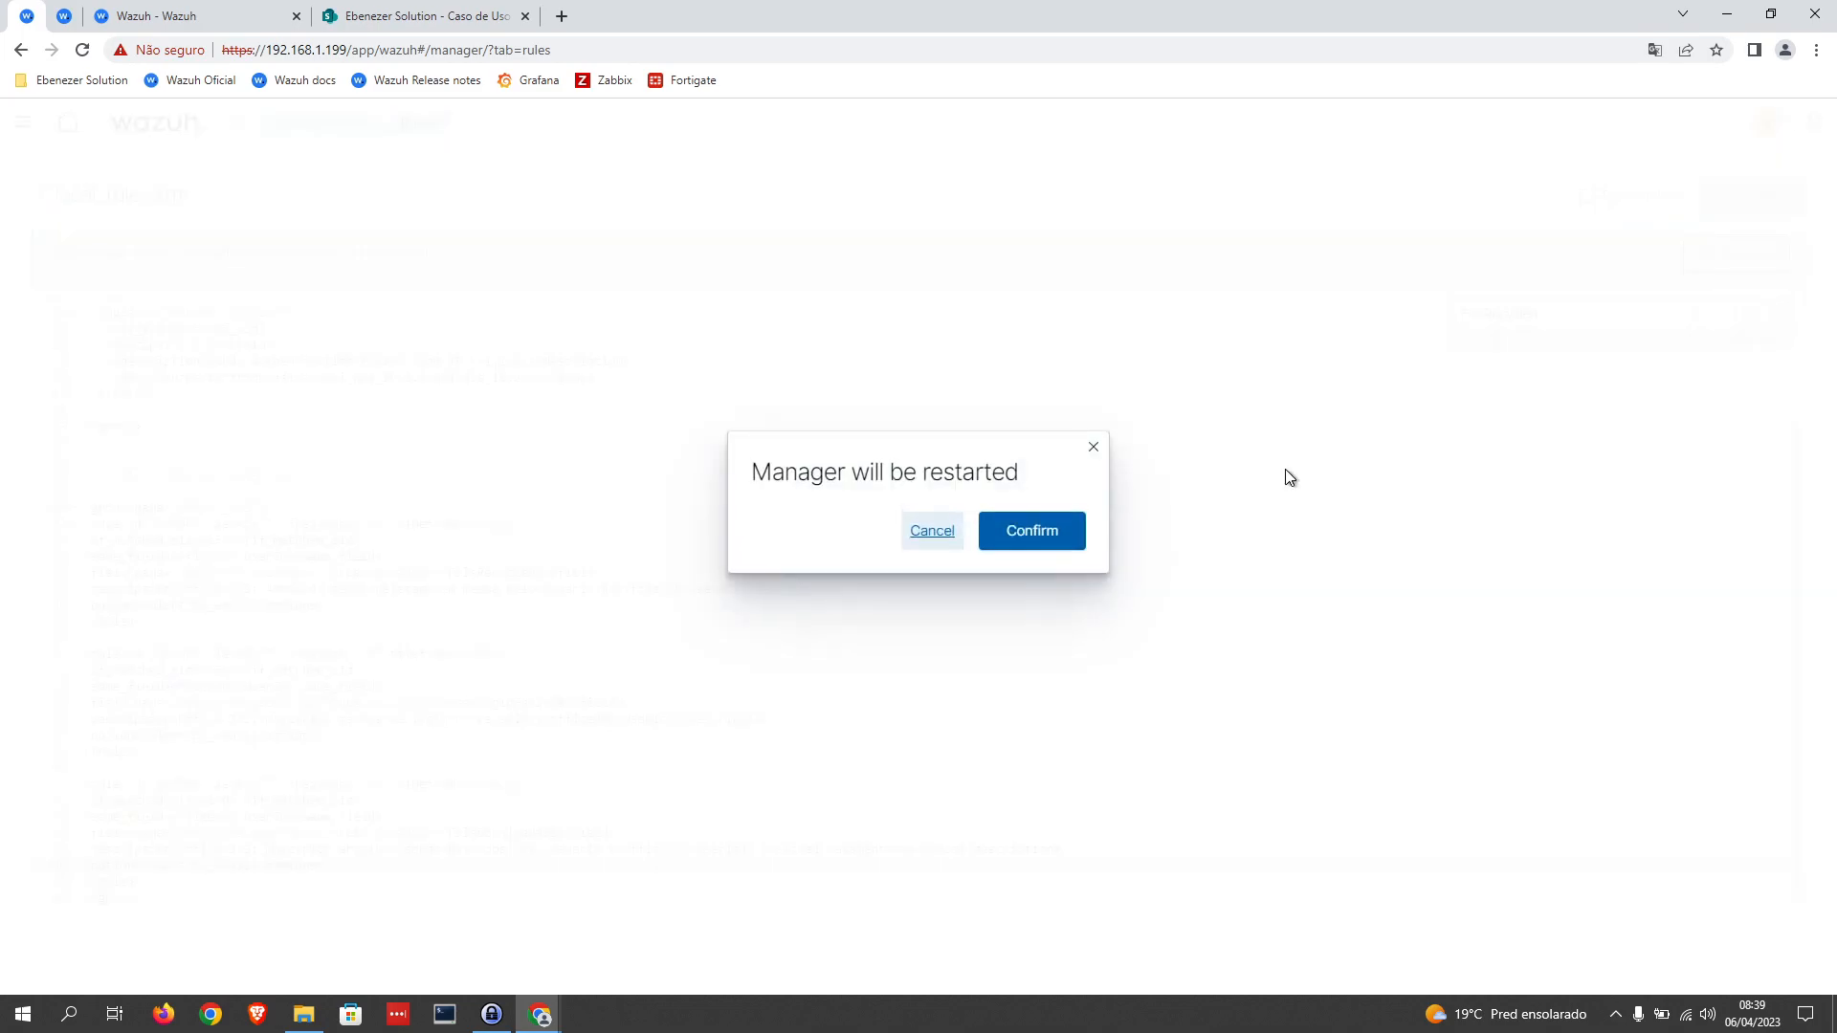
pyautogui.click(1040, 532)
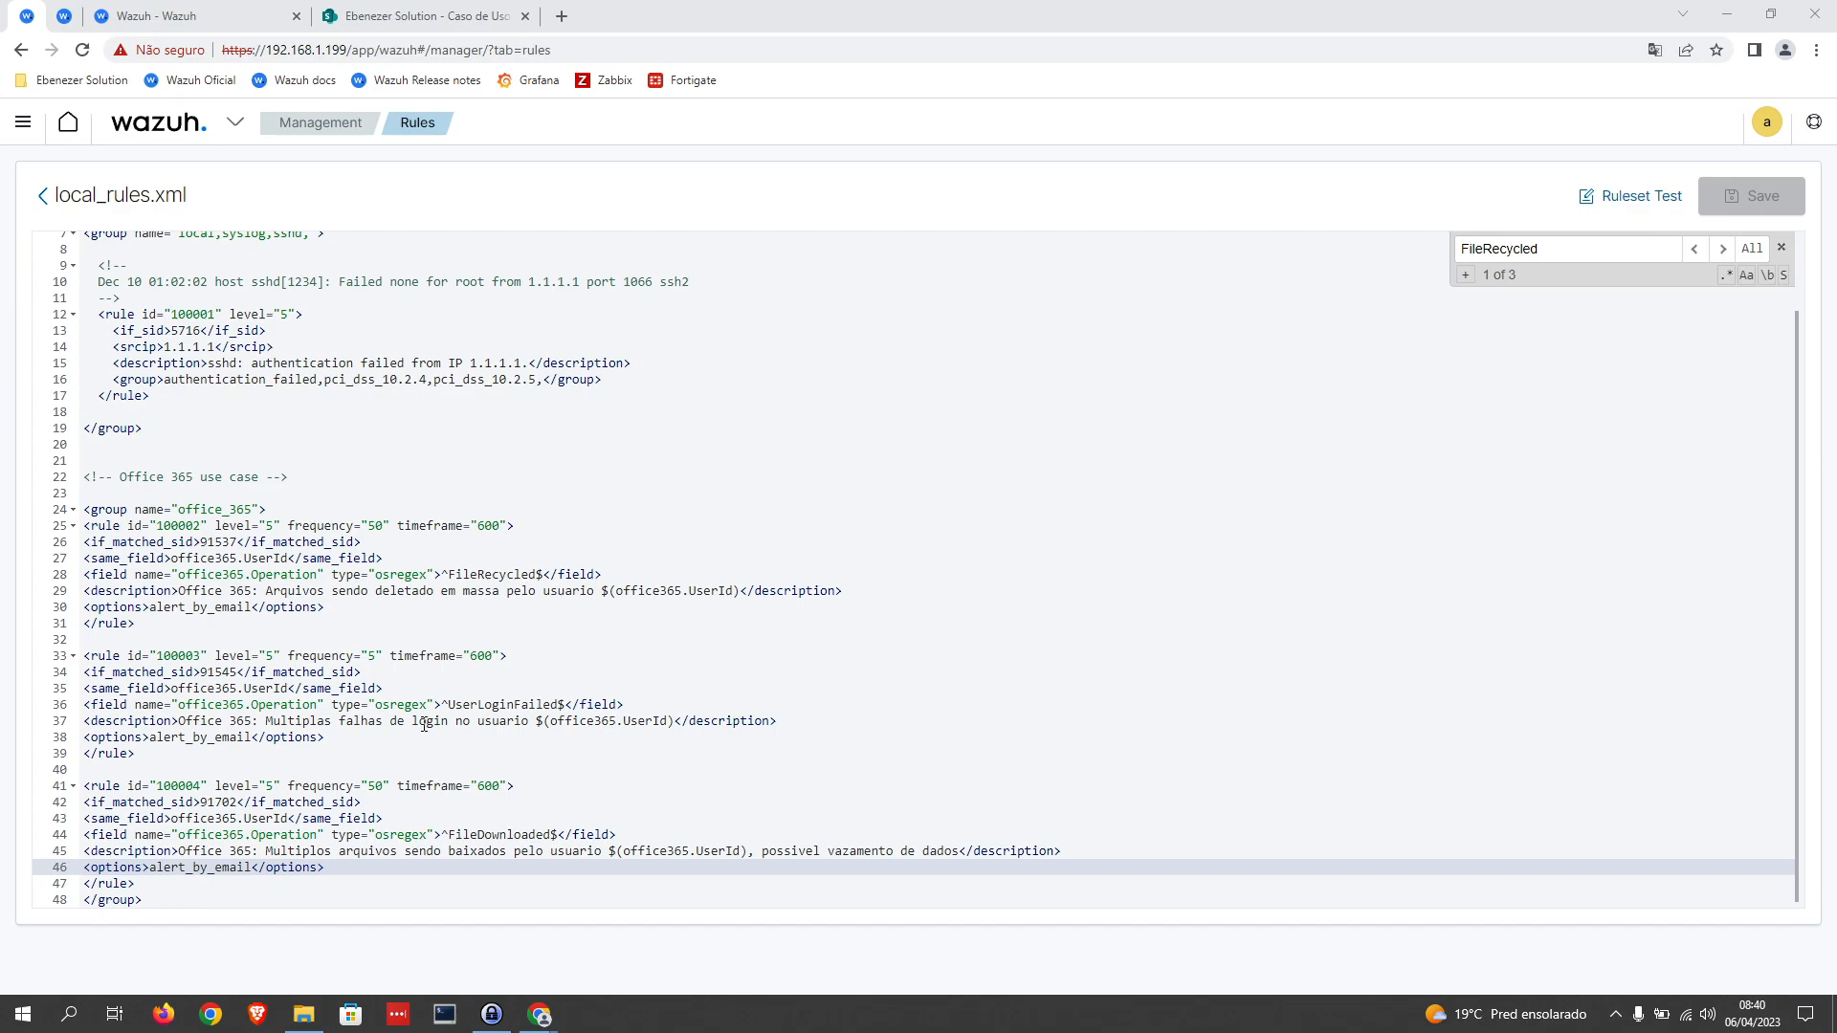
# Step: Review the Office 365 rules 100004, 100002 and 100003 in local_rules.xml
pyautogui.moveTo(325, 867); pyautogui.dragTo(82, 785)
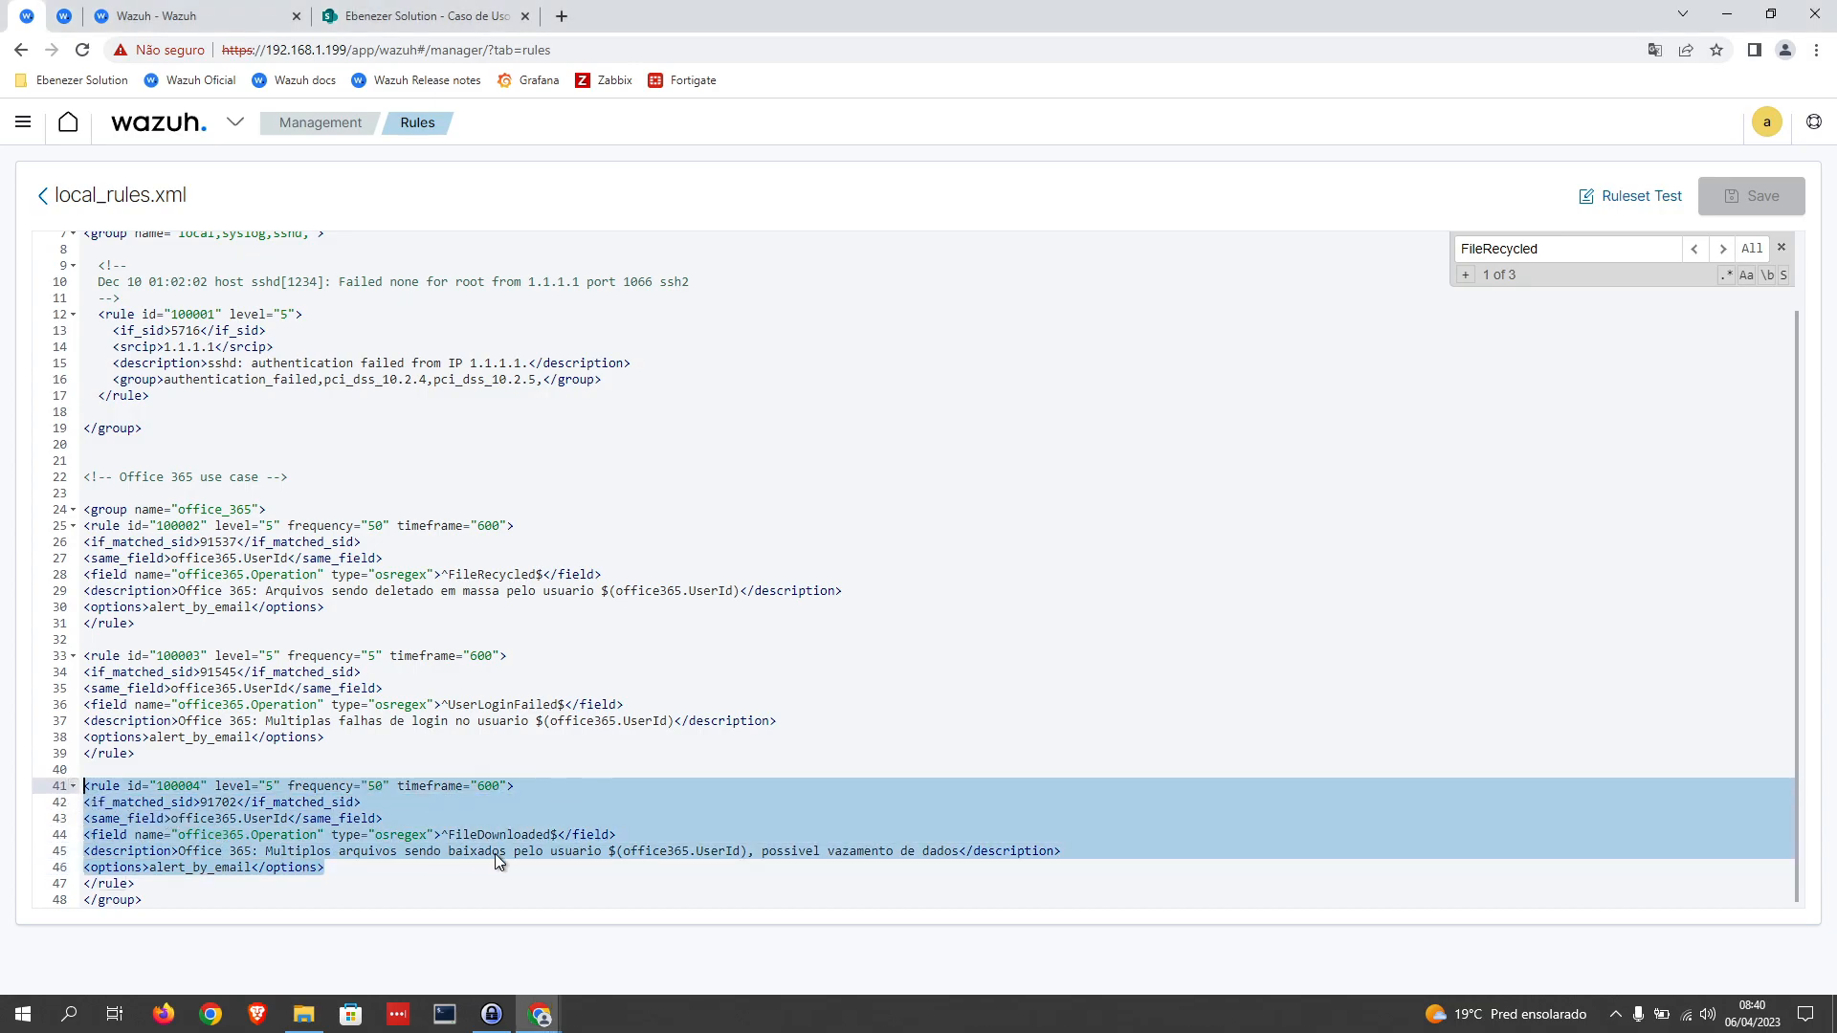
pyautogui.moveTo(450, 607); pyautogui.dragTo(82, 509)
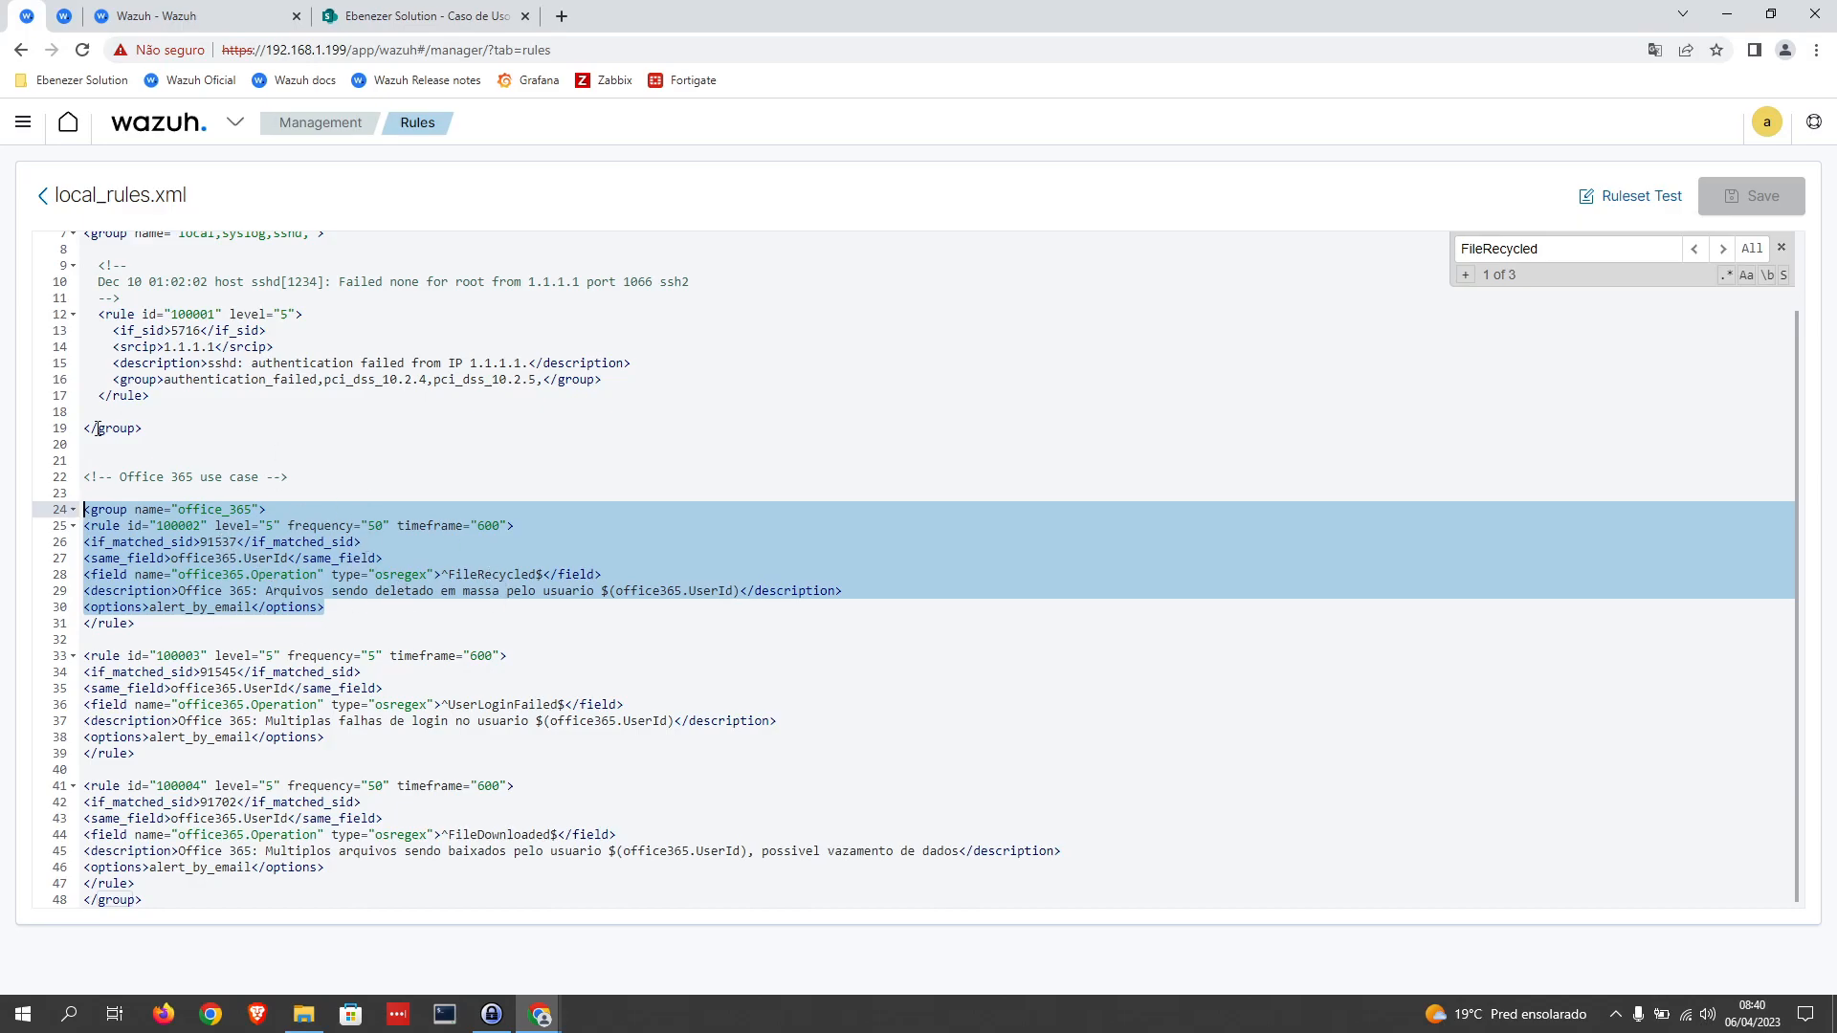
pyautogui.moveTo(325, 737); pyautogui.dragTo(83, 655)
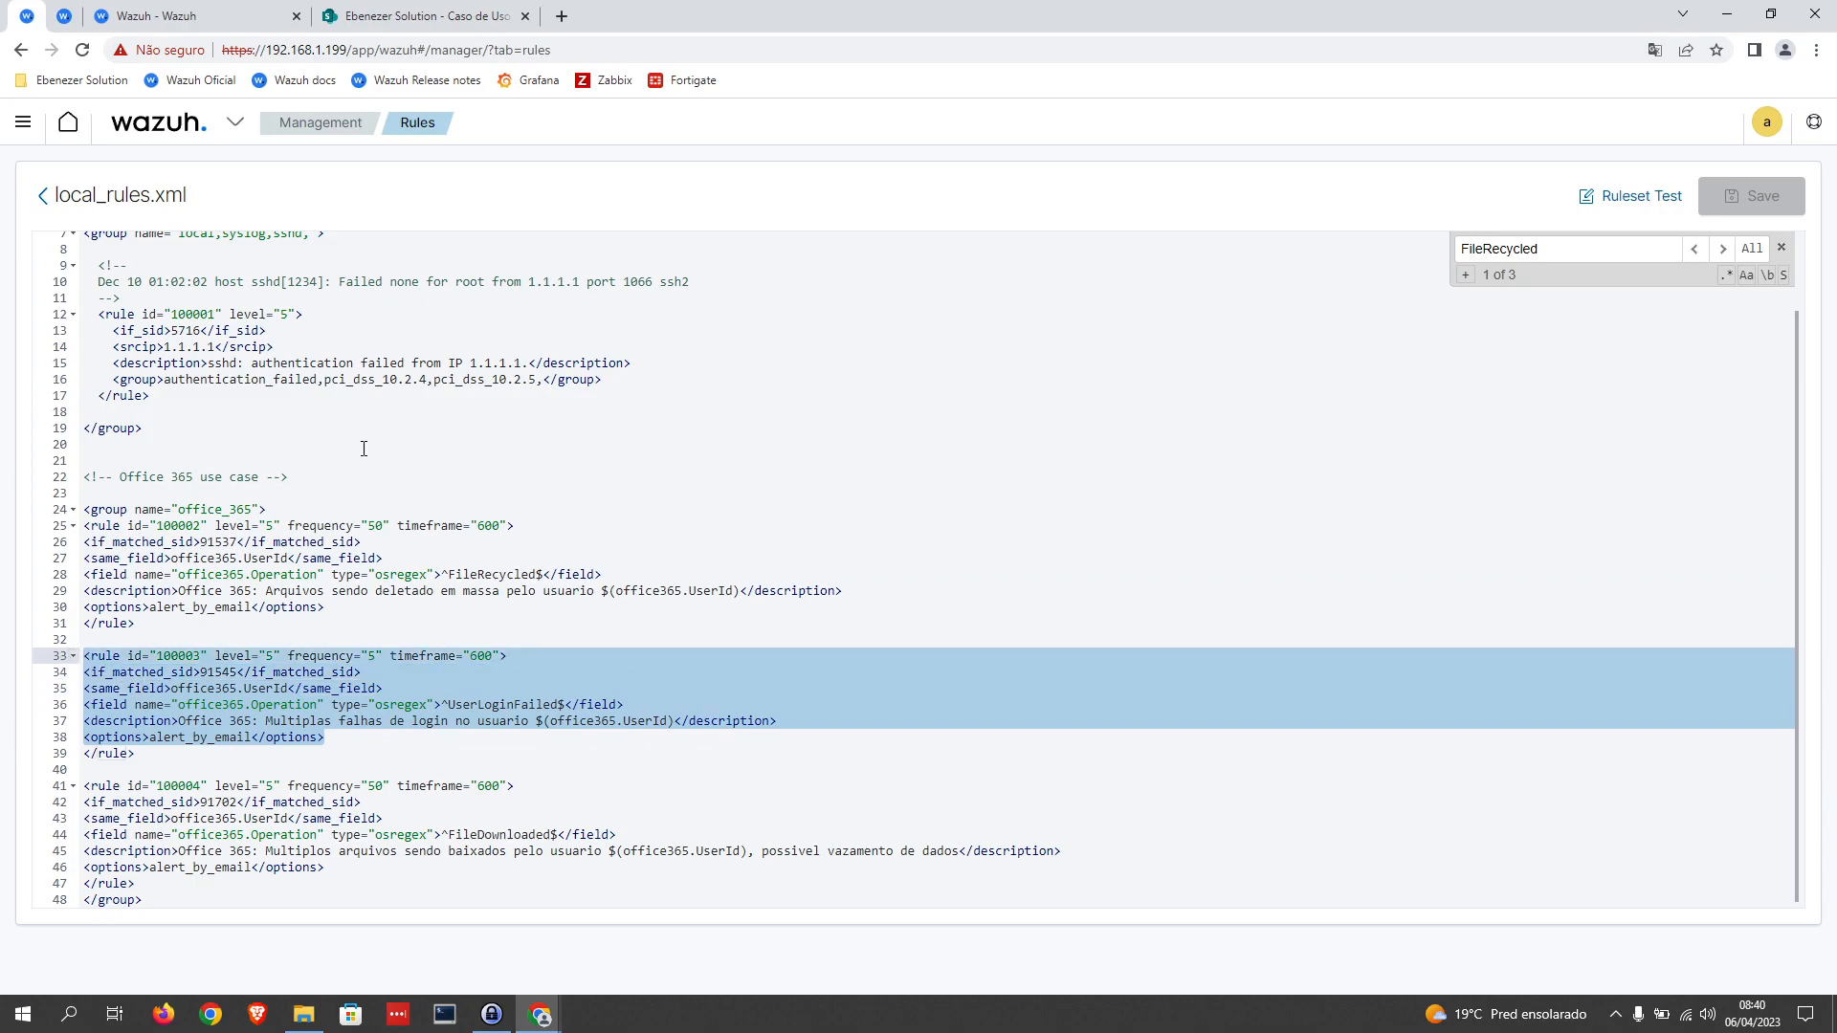
# Step: Switch to the incognito browser window with the Microsoft sign-in page and submit the test account's e-mail
pyautogui.moveTo(540, 1015)
pyautogui.click(652, 951)
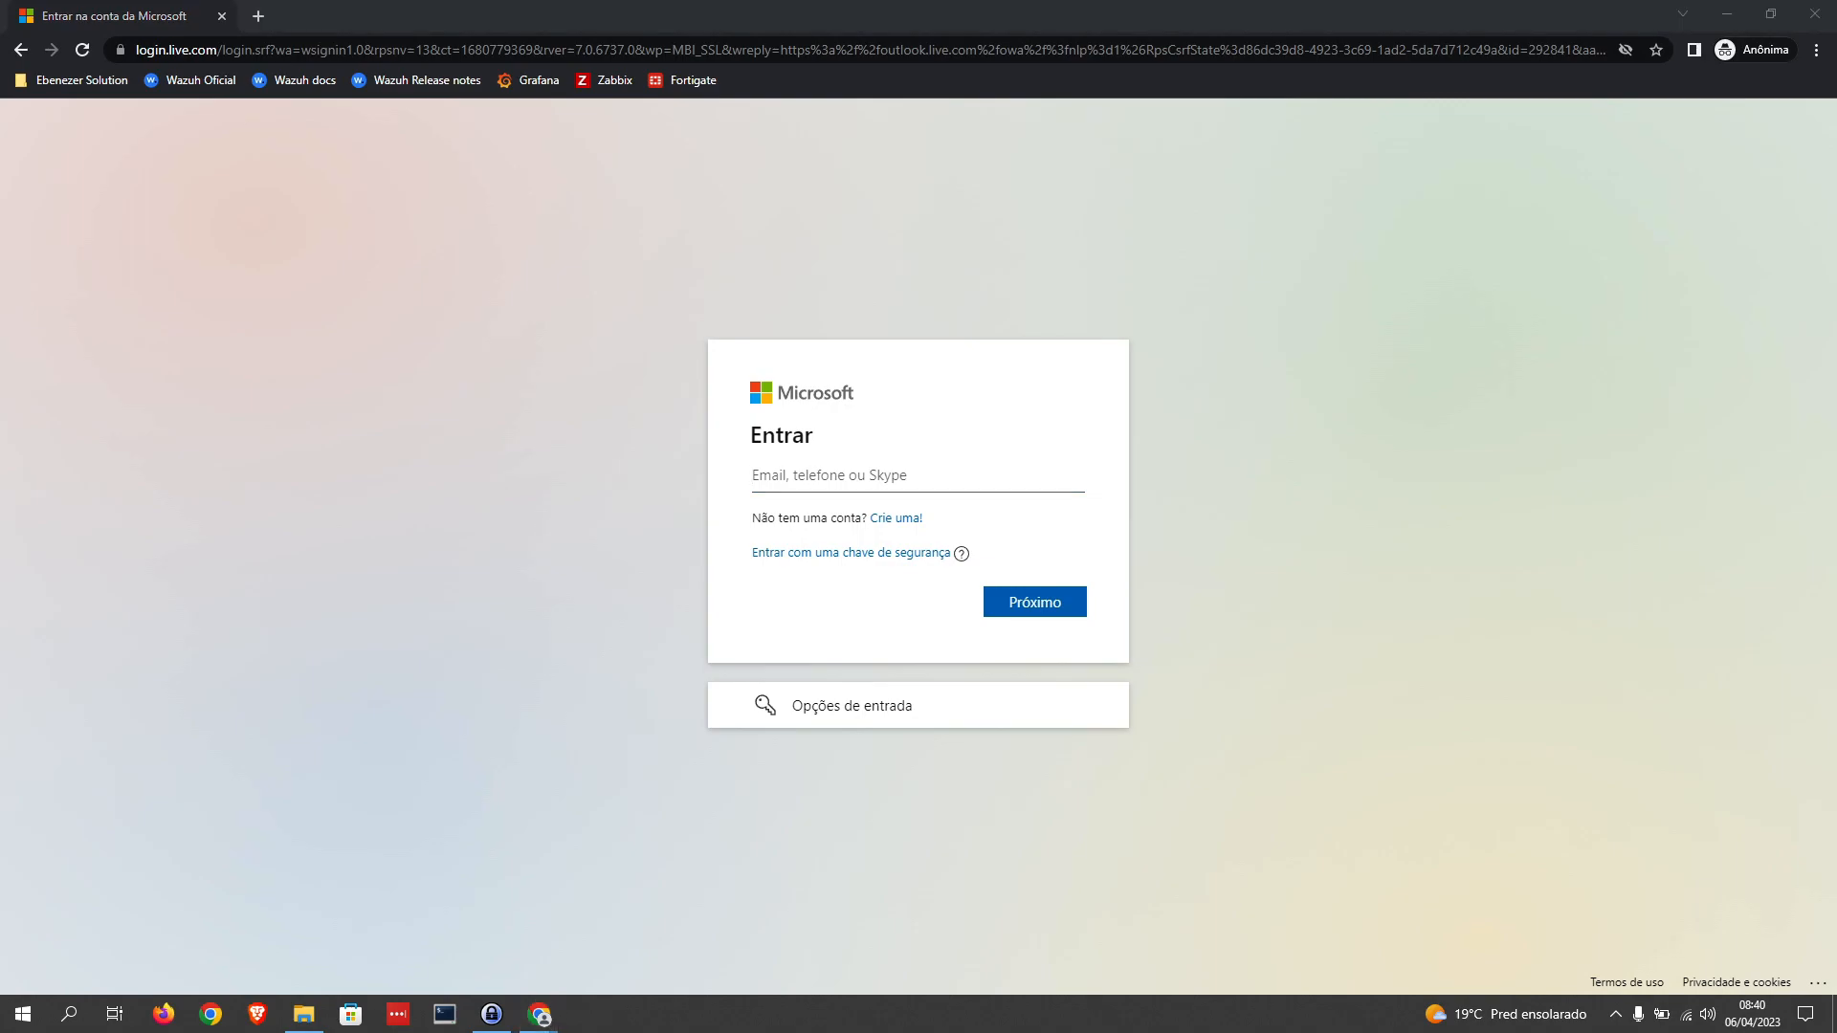
pyautogui.click(951, 475)
pyautogui.hotkey('ctrl', 'v')
pyautogui.click(1043, 603)
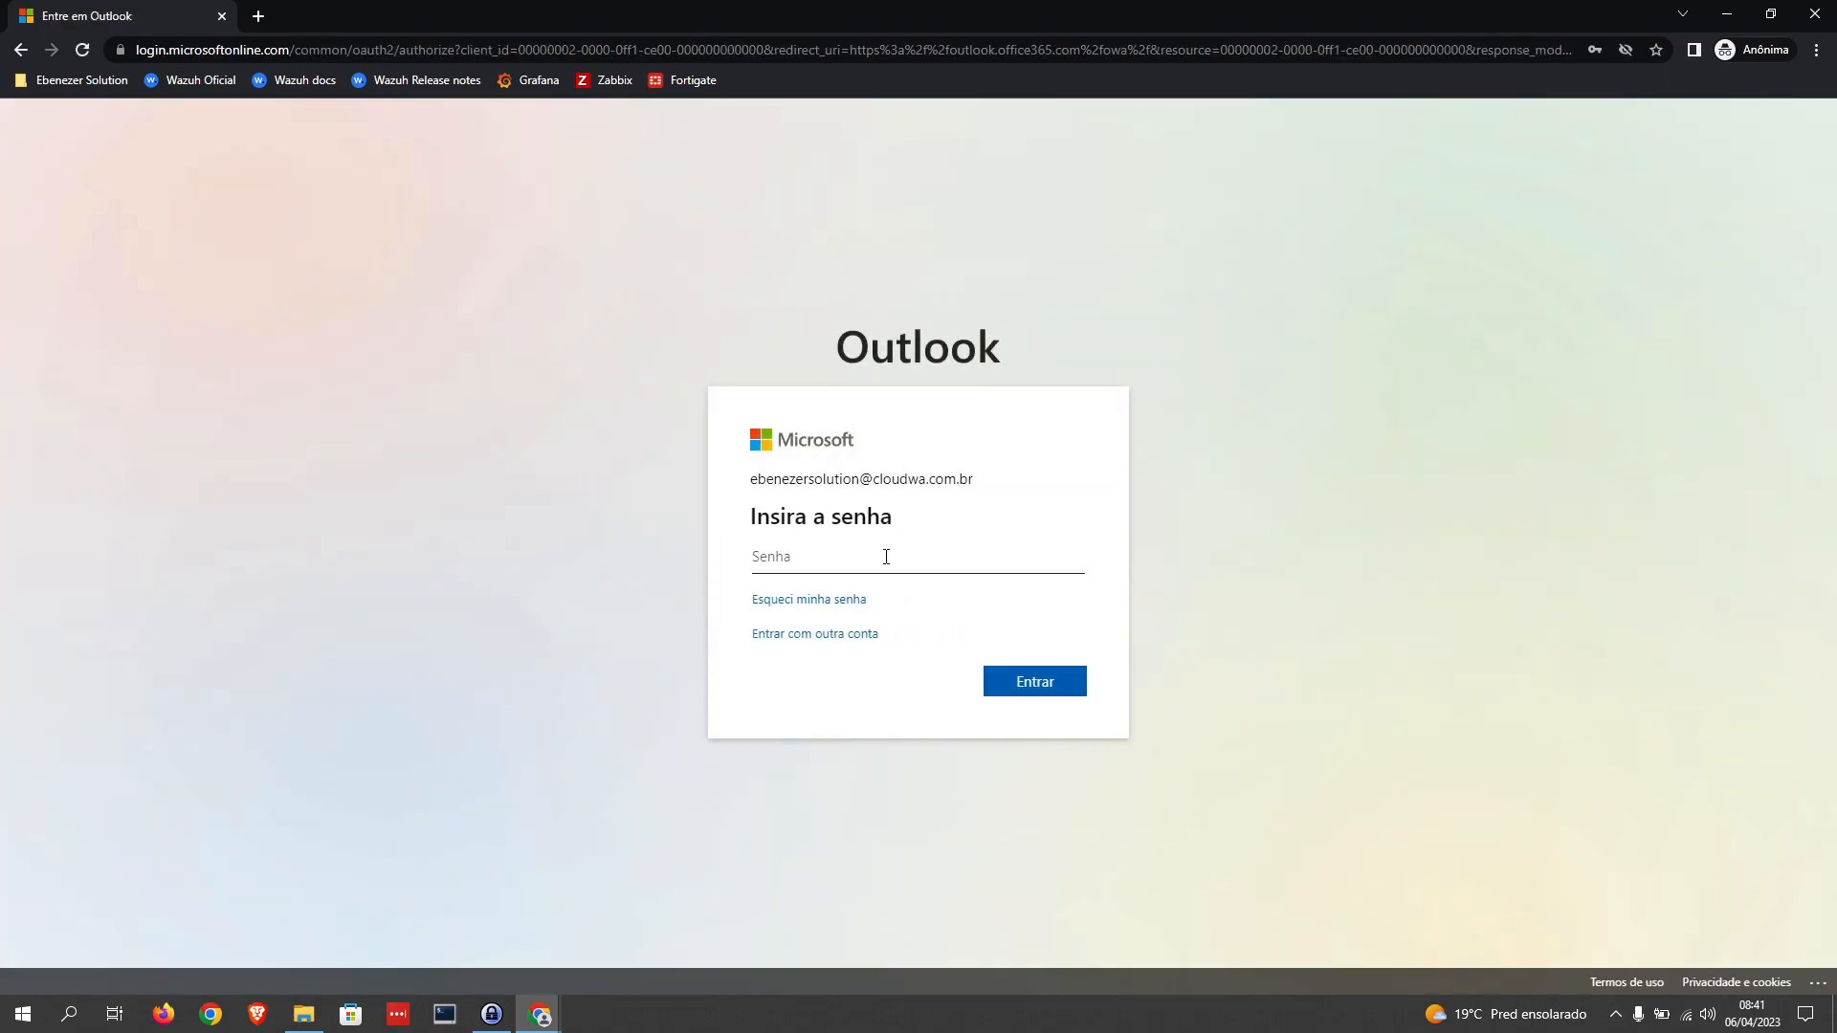
# Step: Submit incorrect account passwords repeatedly on the Outlook sign-in page to generate multiple failed logins
pyautogui.click(886, 557)
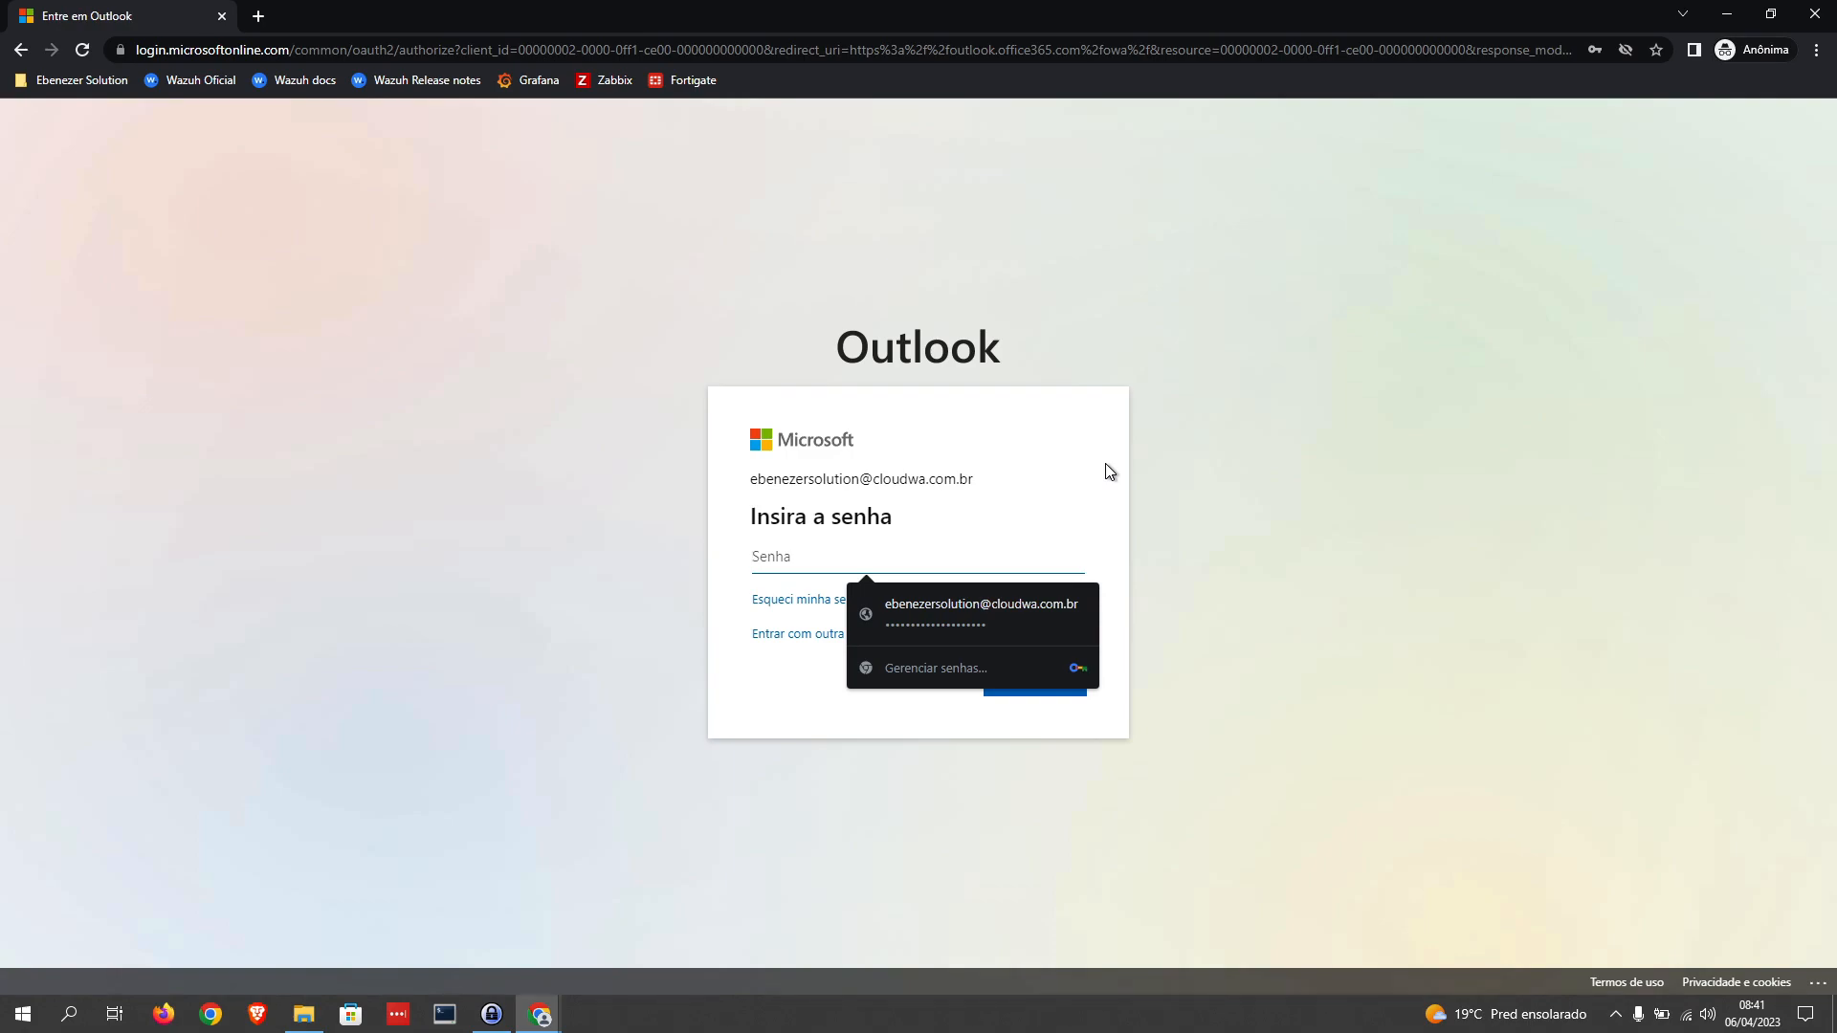
pyautogui.write('•••')
pyautogui.press('Return')
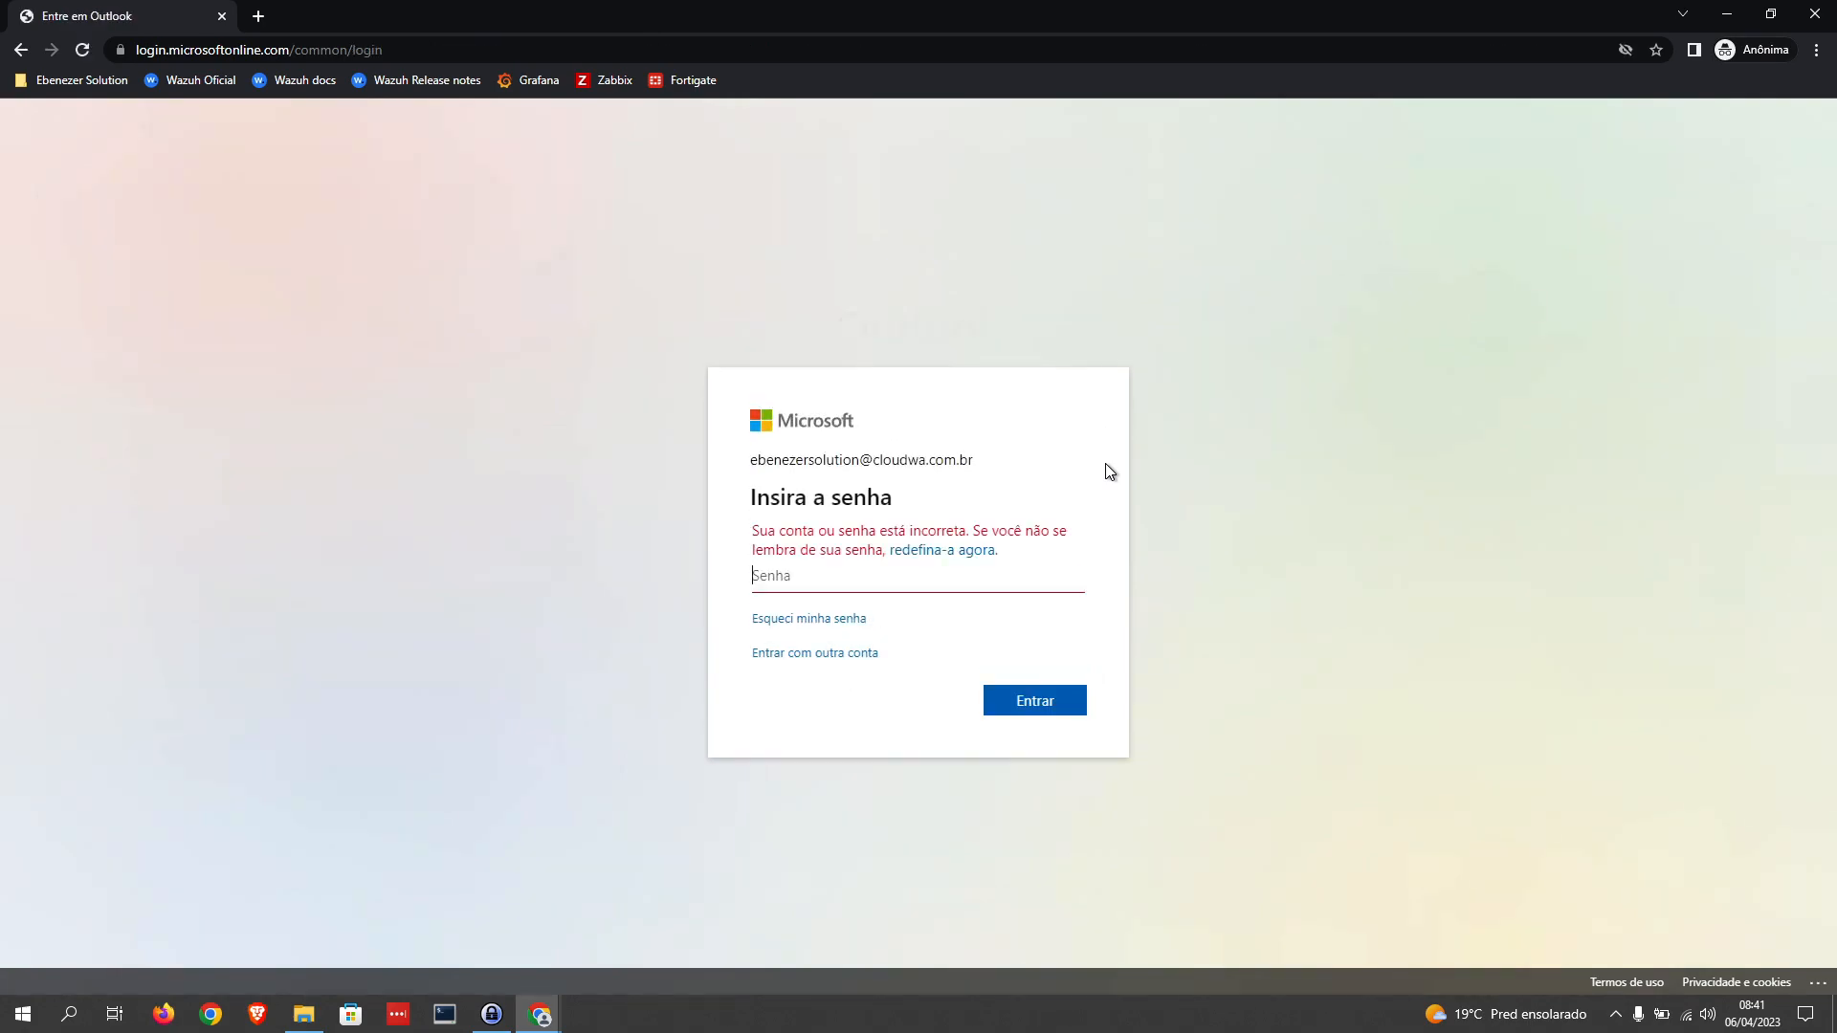
pyautogui.write('•••')
pyautogui.press('Return')
pyautogui.write('••••••')
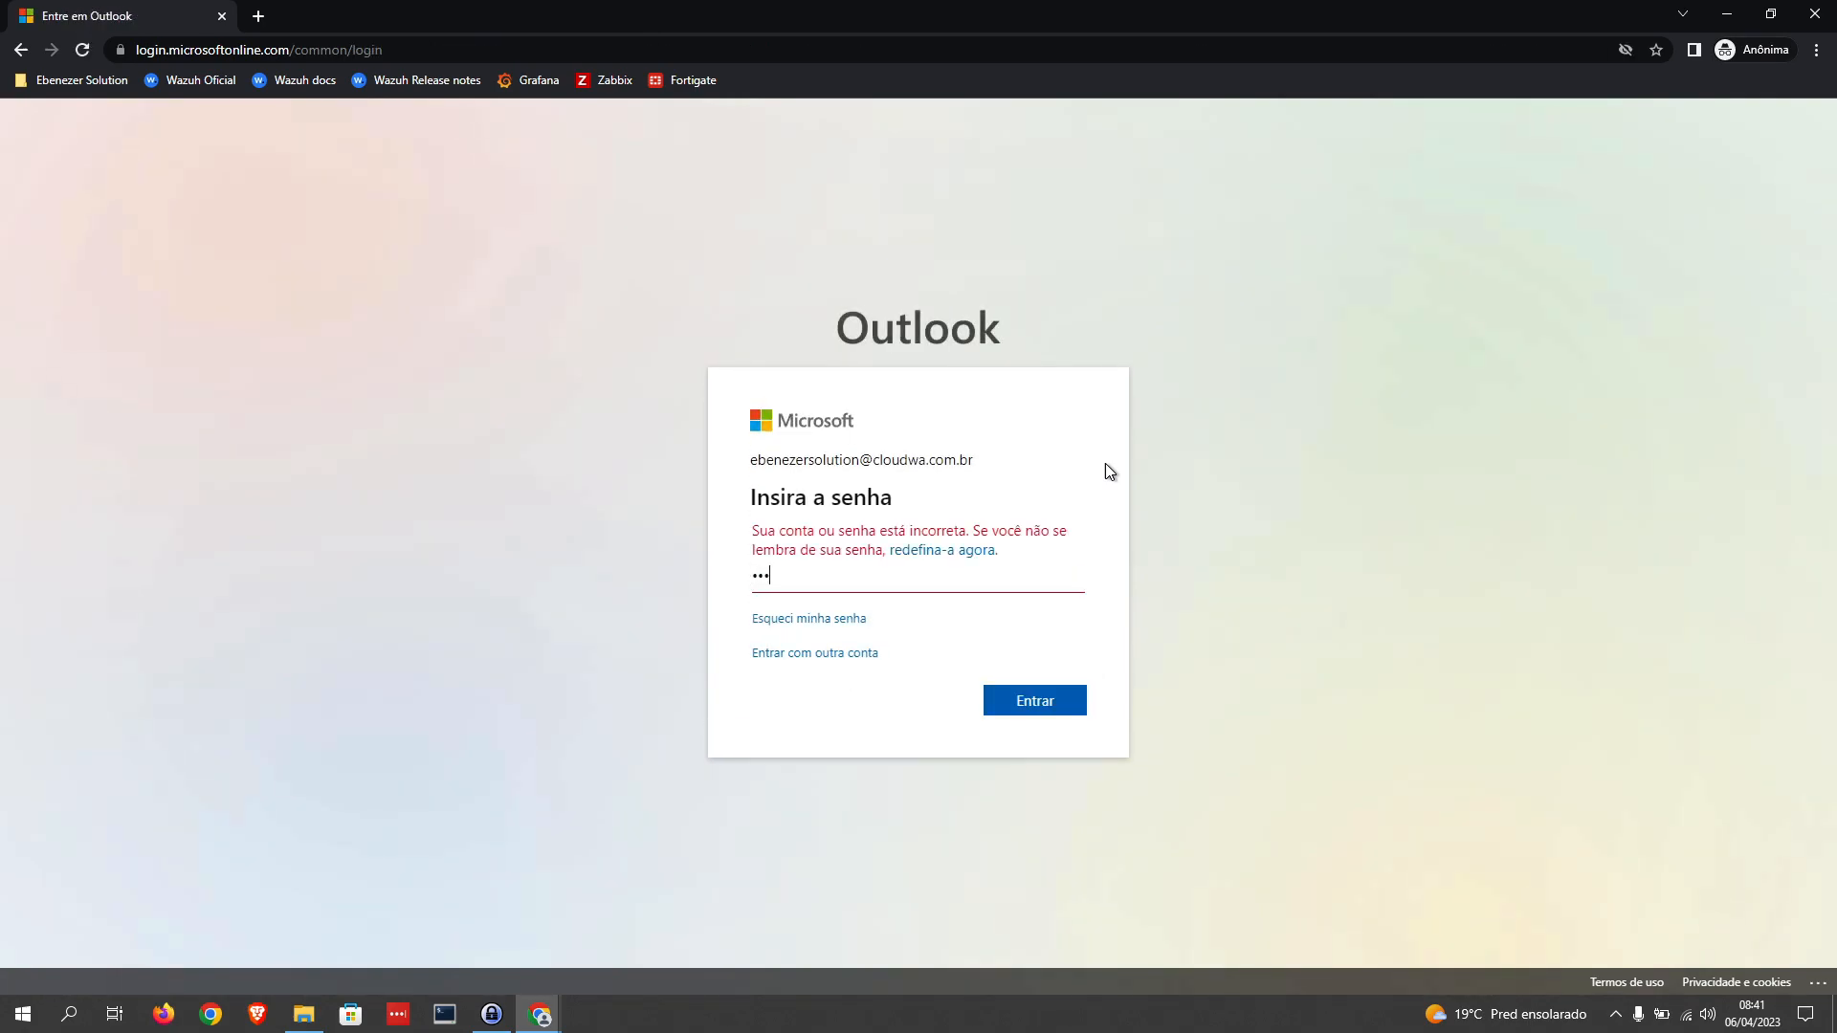
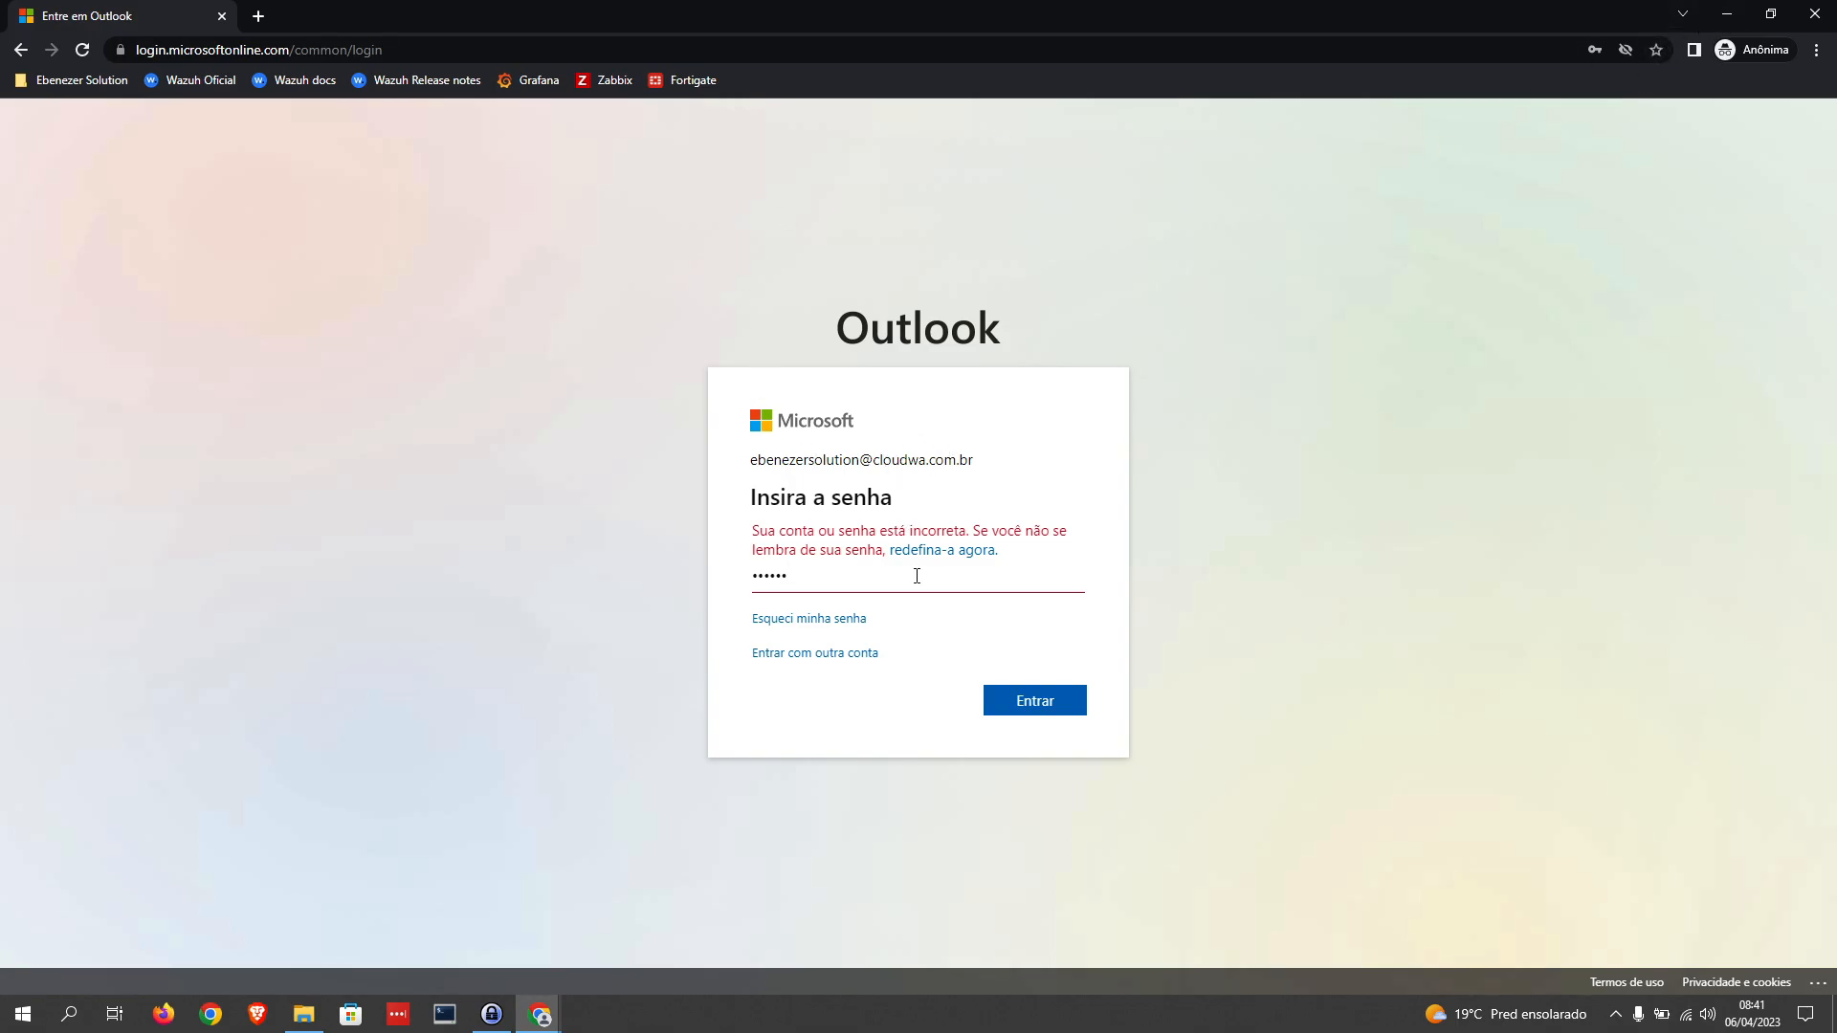
# Step: Switch to the SharePoint library and download all files in the Caso de Uso folder at once, then clear the selection
pyautogui.click(1736, 25)
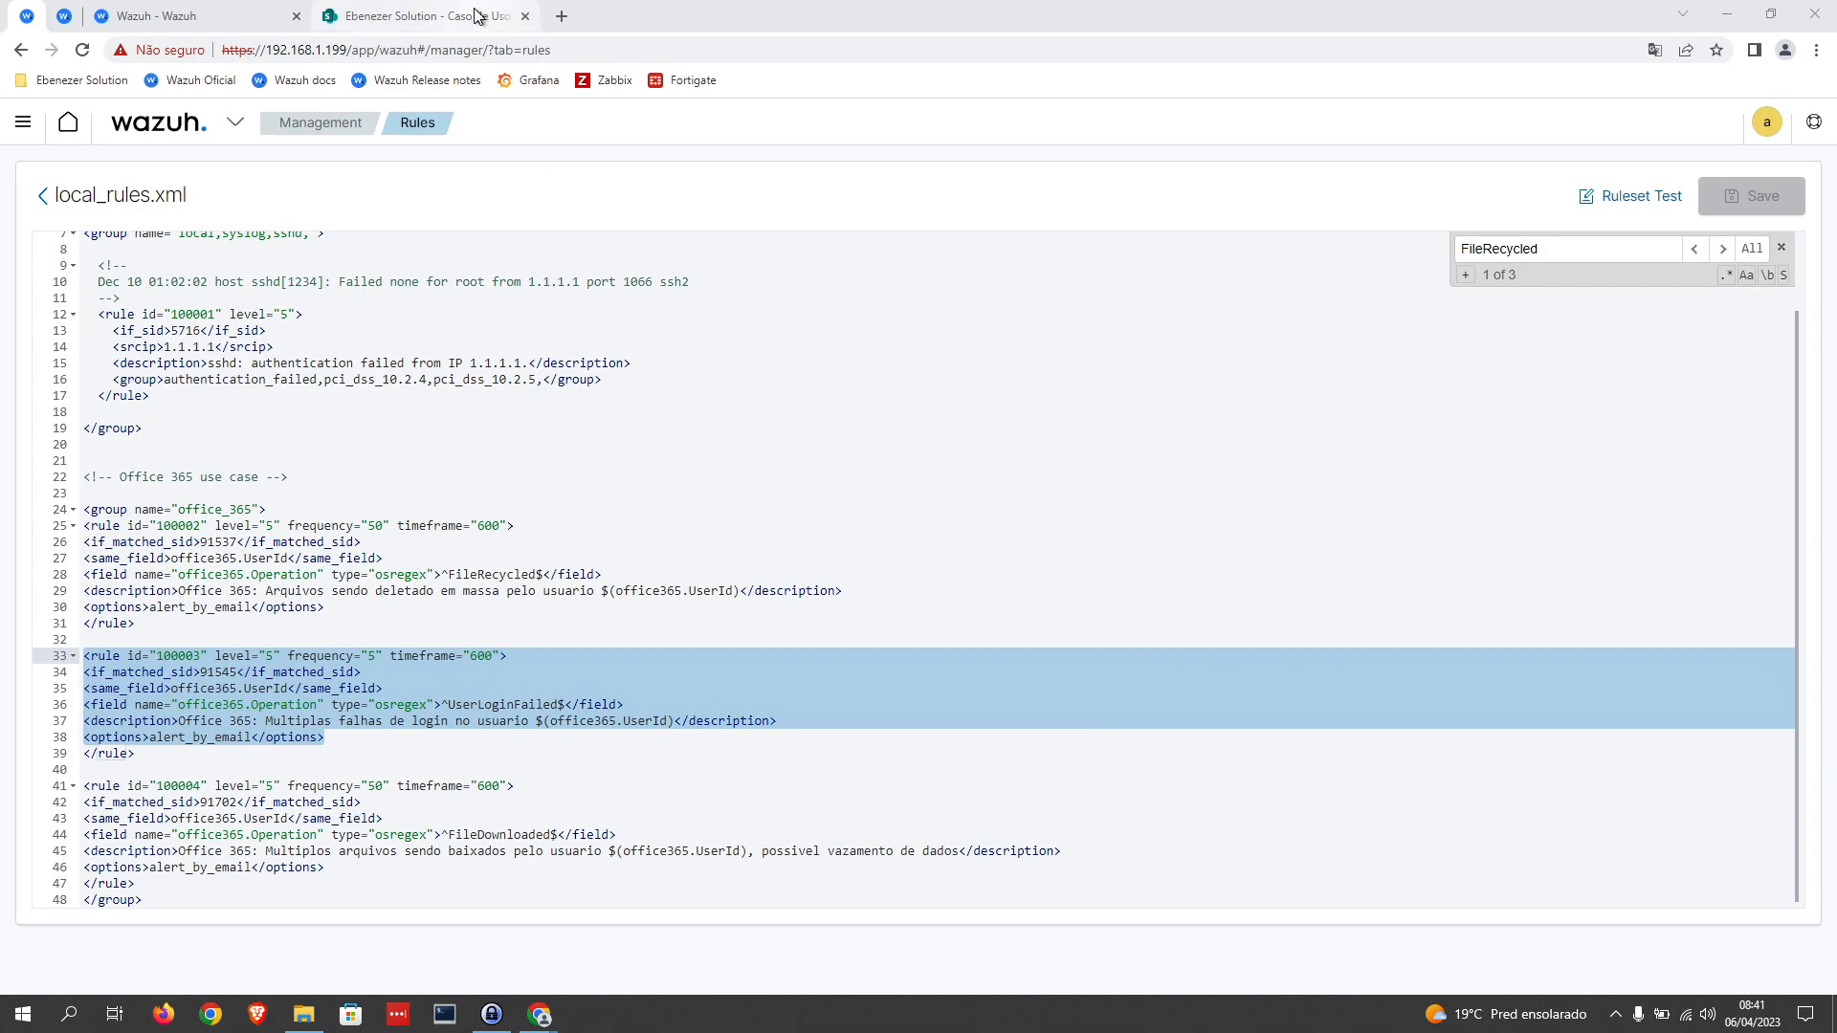
pyautogui.click(427, 16)
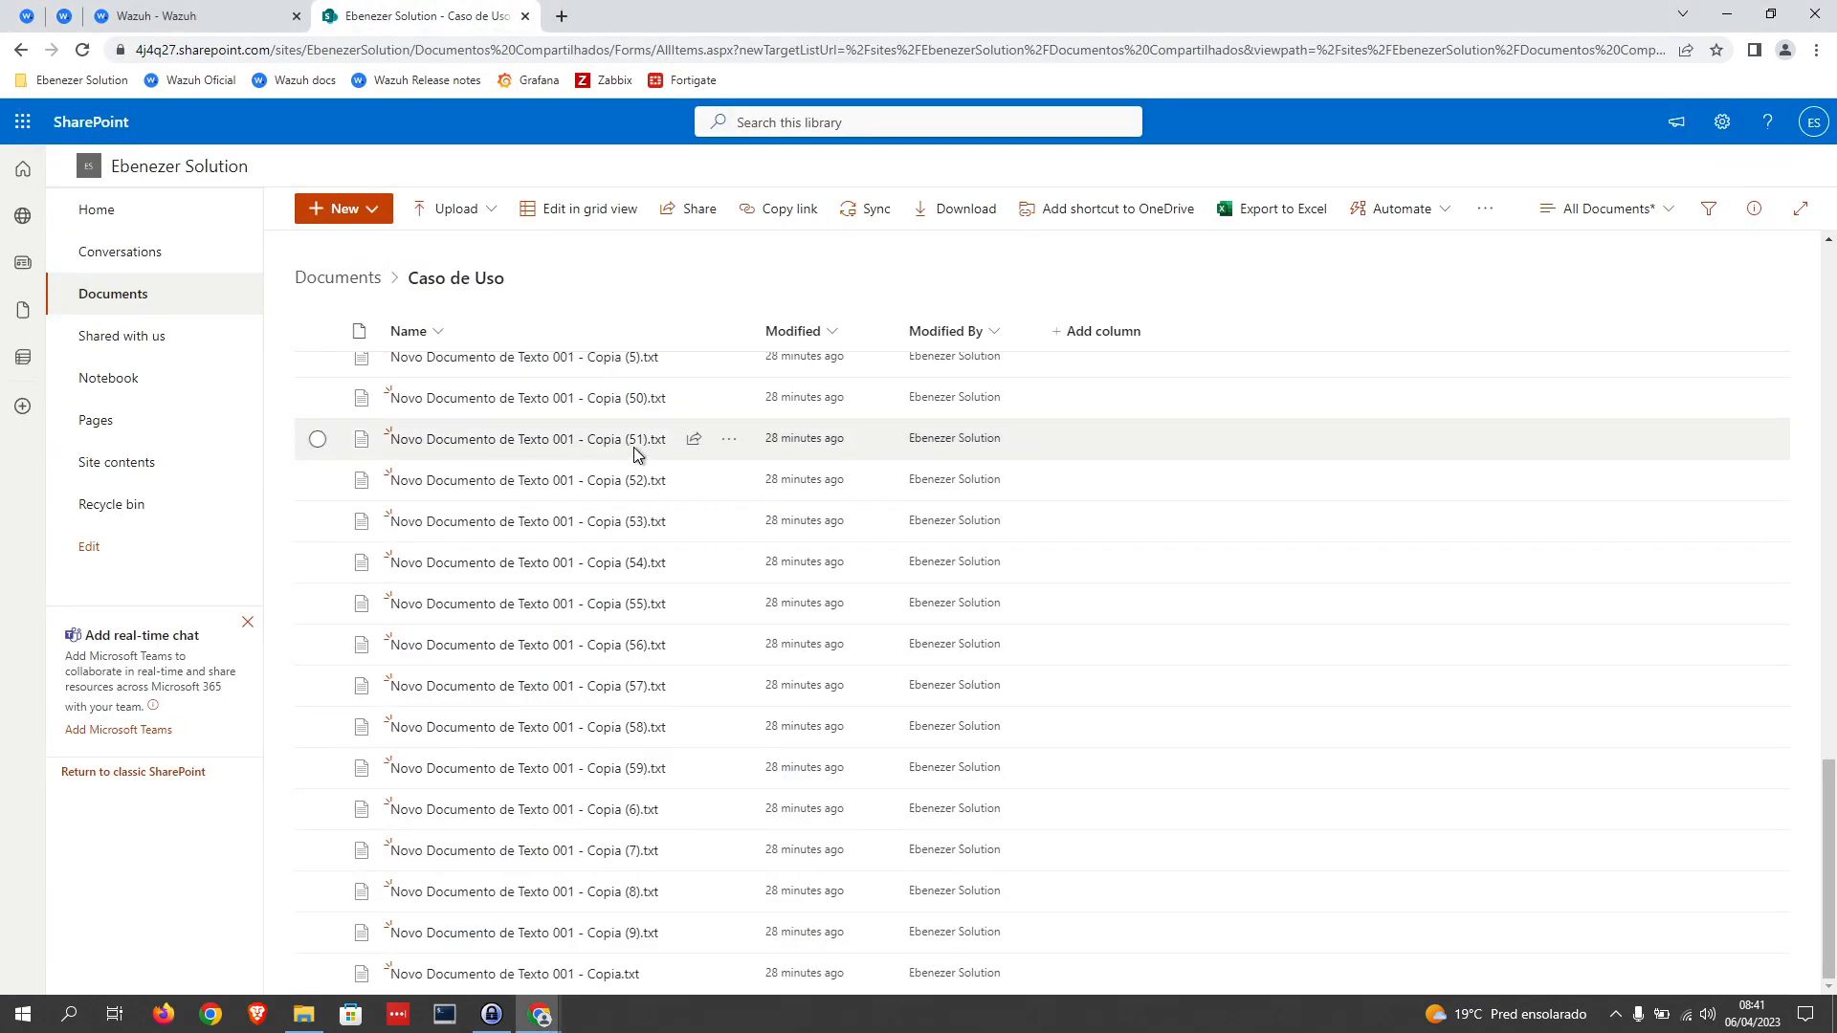
pyautogui.moveTo(646, 529)
pyautogui.scroll(15, 513, 474)
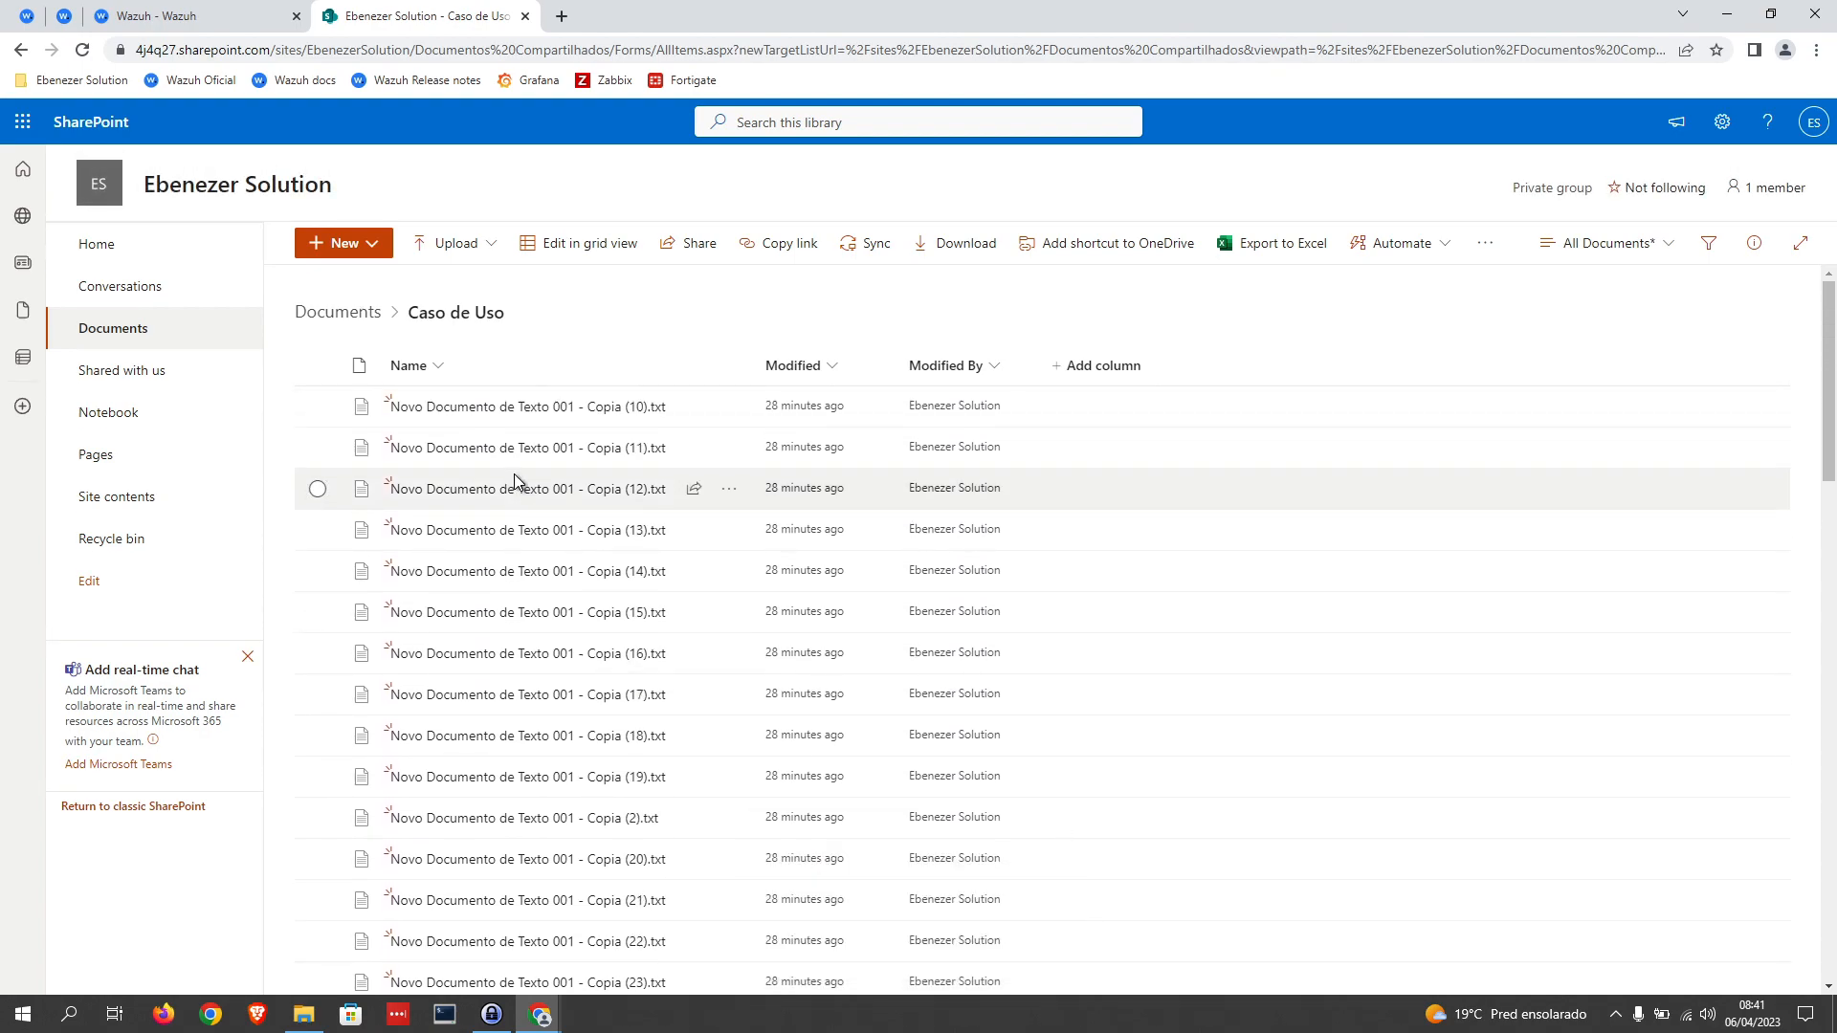
pyautogui.scroll(3, 513, 473)
pyautogui.click(318, 367)
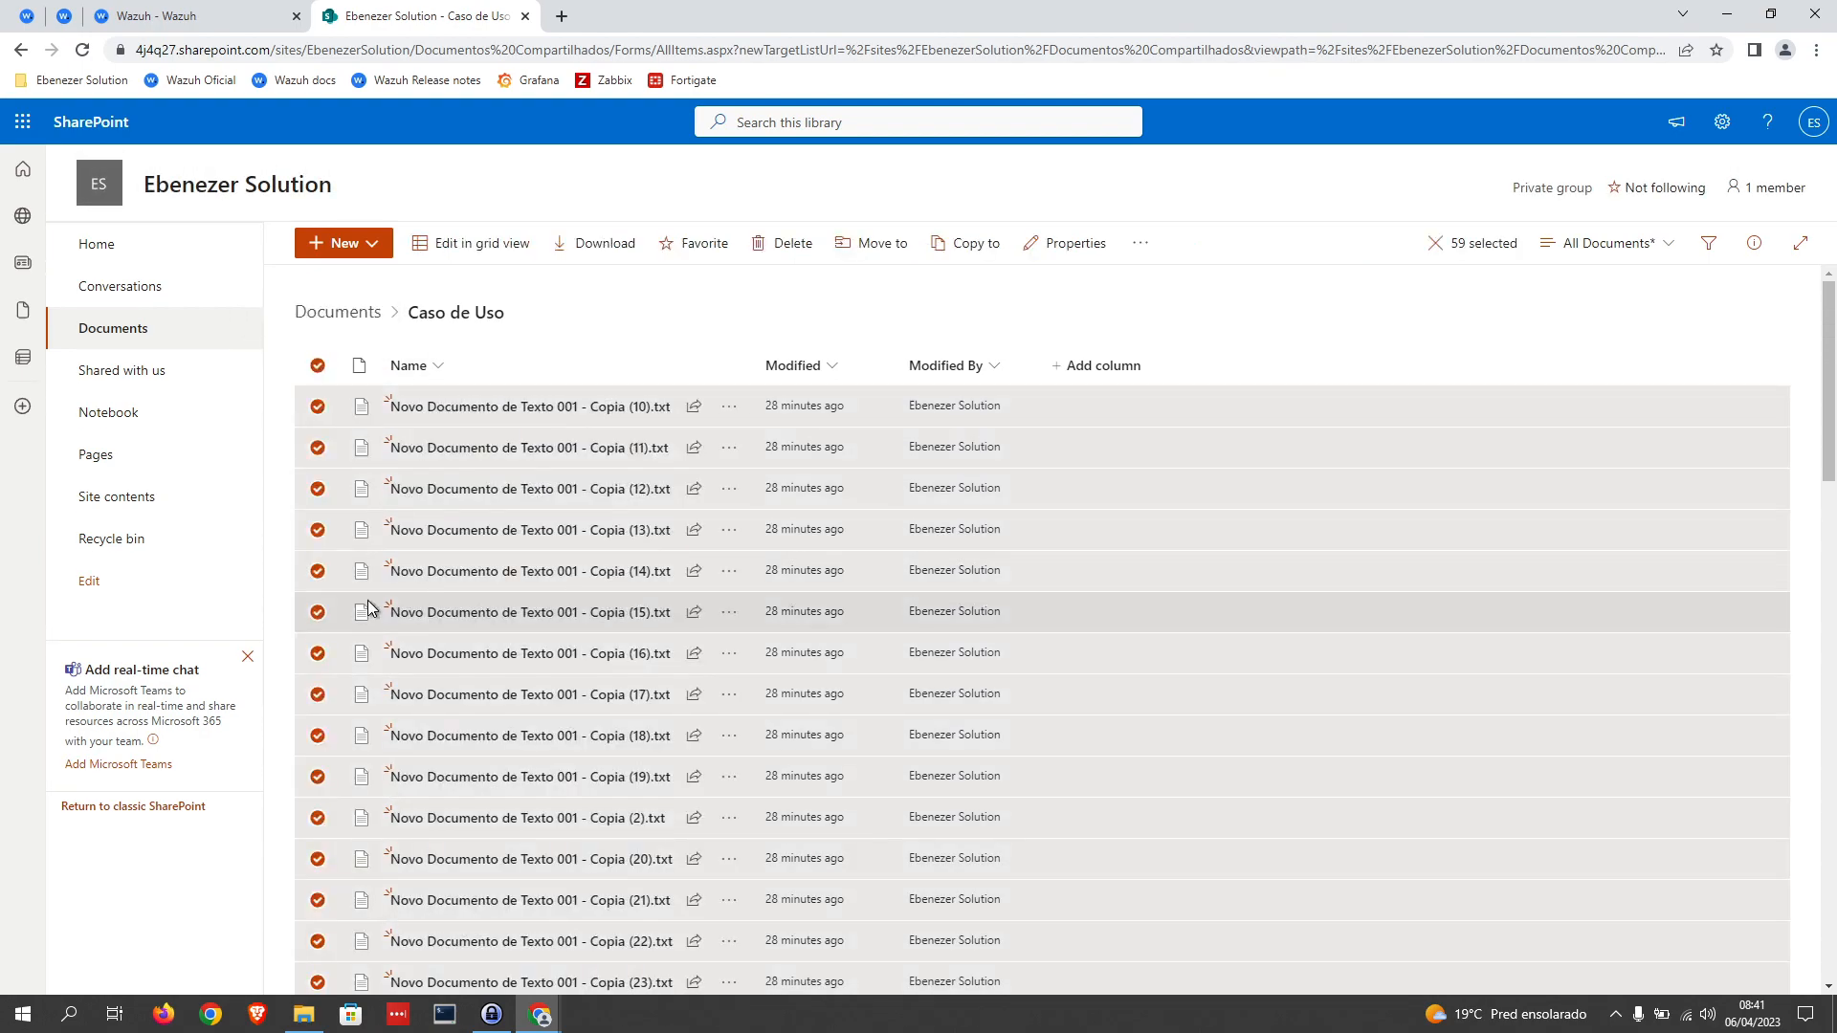
pyautogui.click(601, 243)
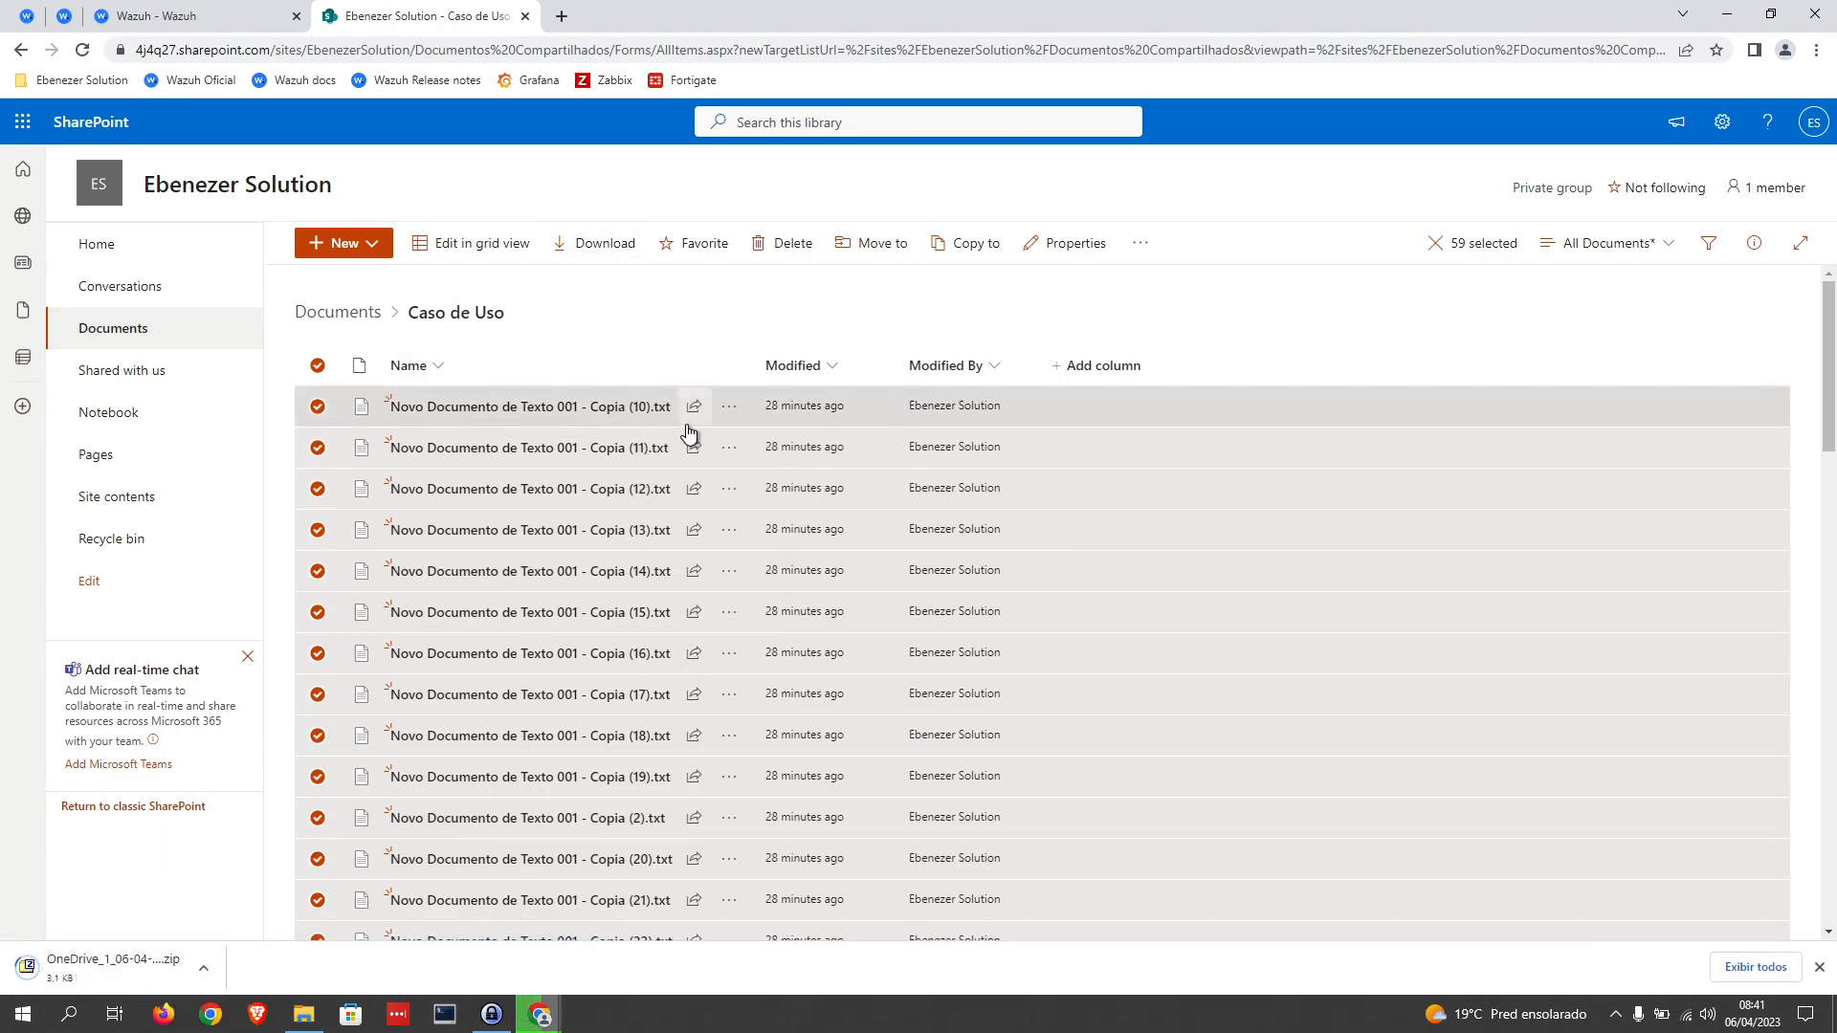
pyautogui.click(317, 364)
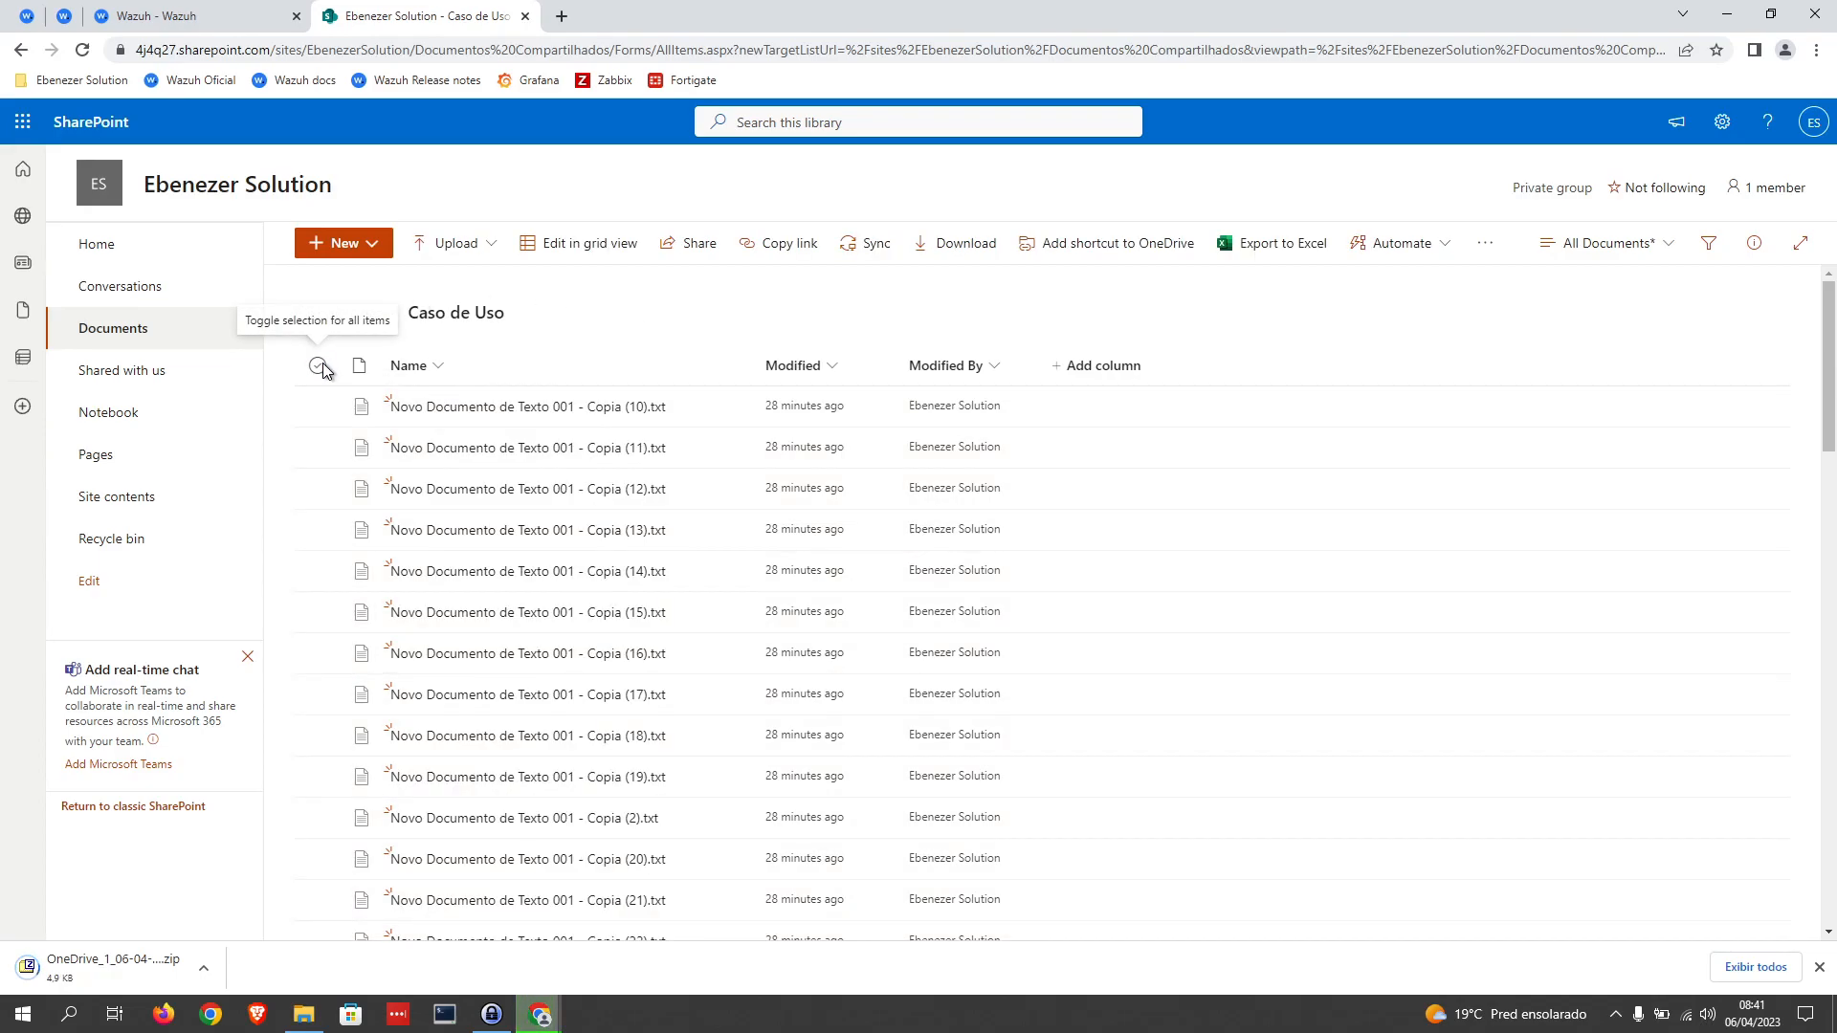
# Step: Download the files Novo Documento de Texto 001 - Copia (10), (11) and (12) individually
pyautogui.click(740, 412)
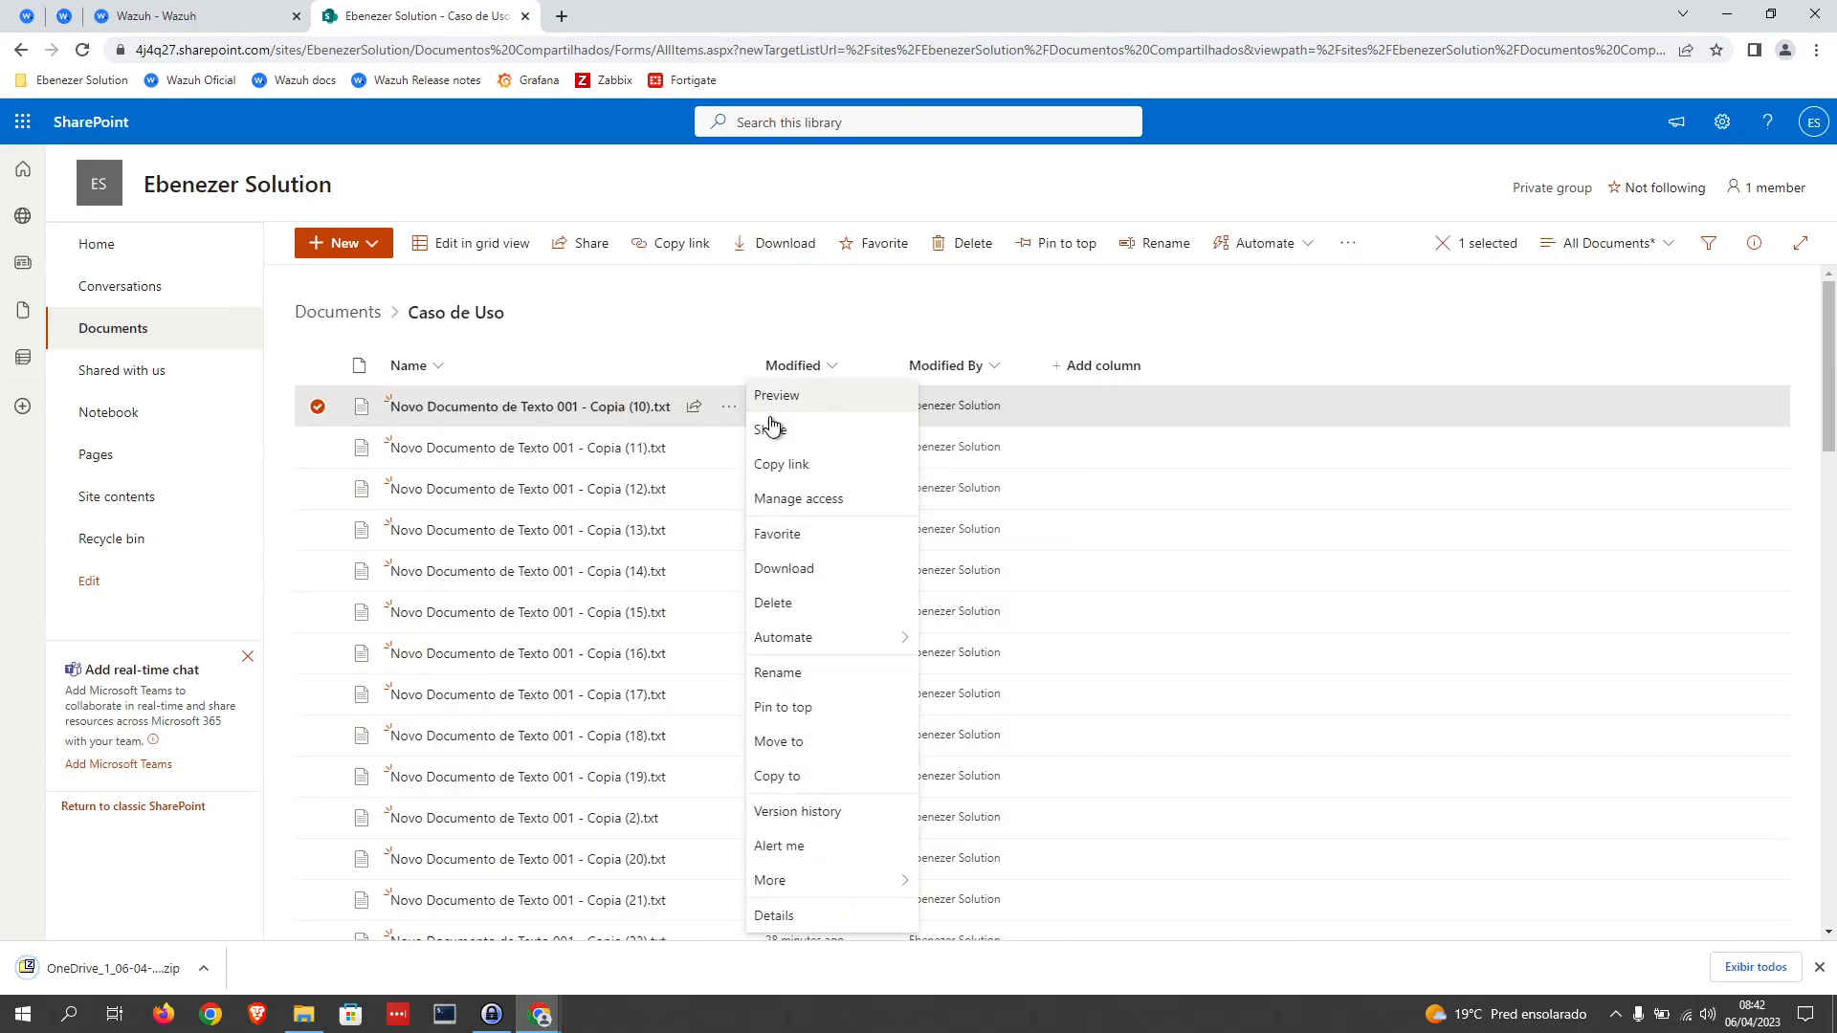
pyautogui.click(809, 577)
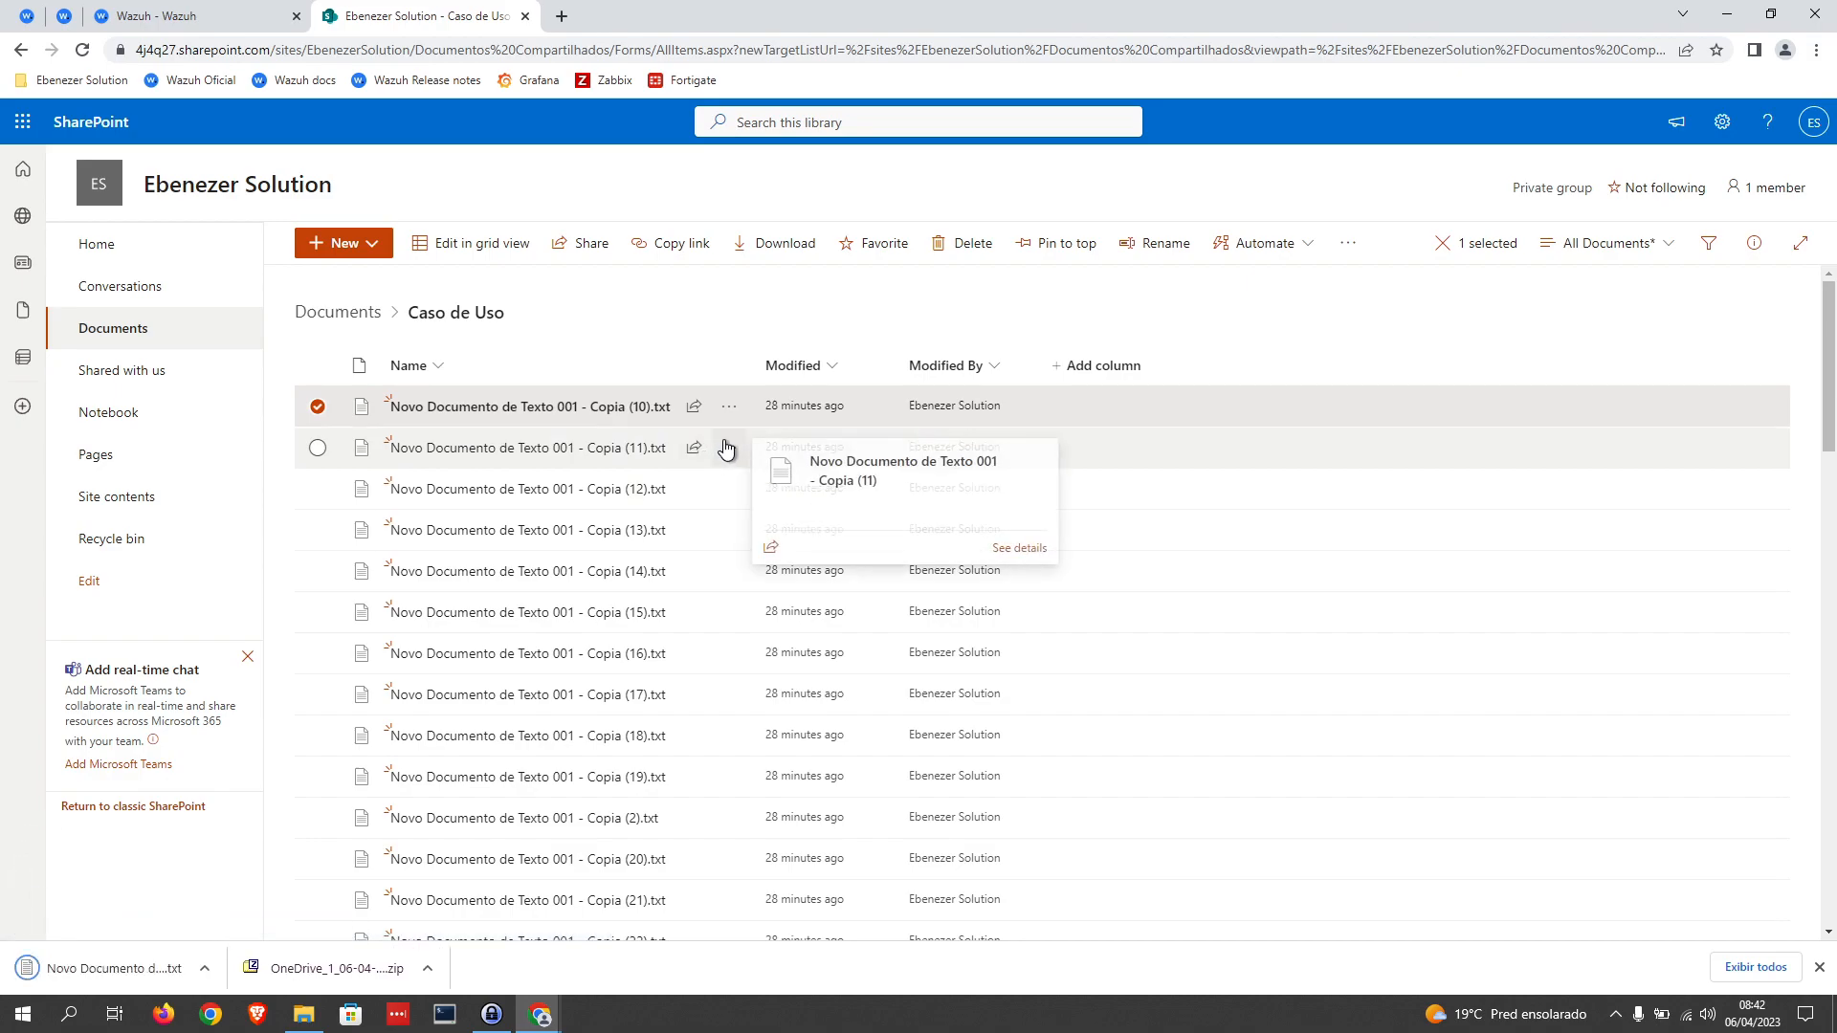
pyautogui.click(729, 447)
pyautogui.click(812, 567)
pyautogui.click(729, 489)
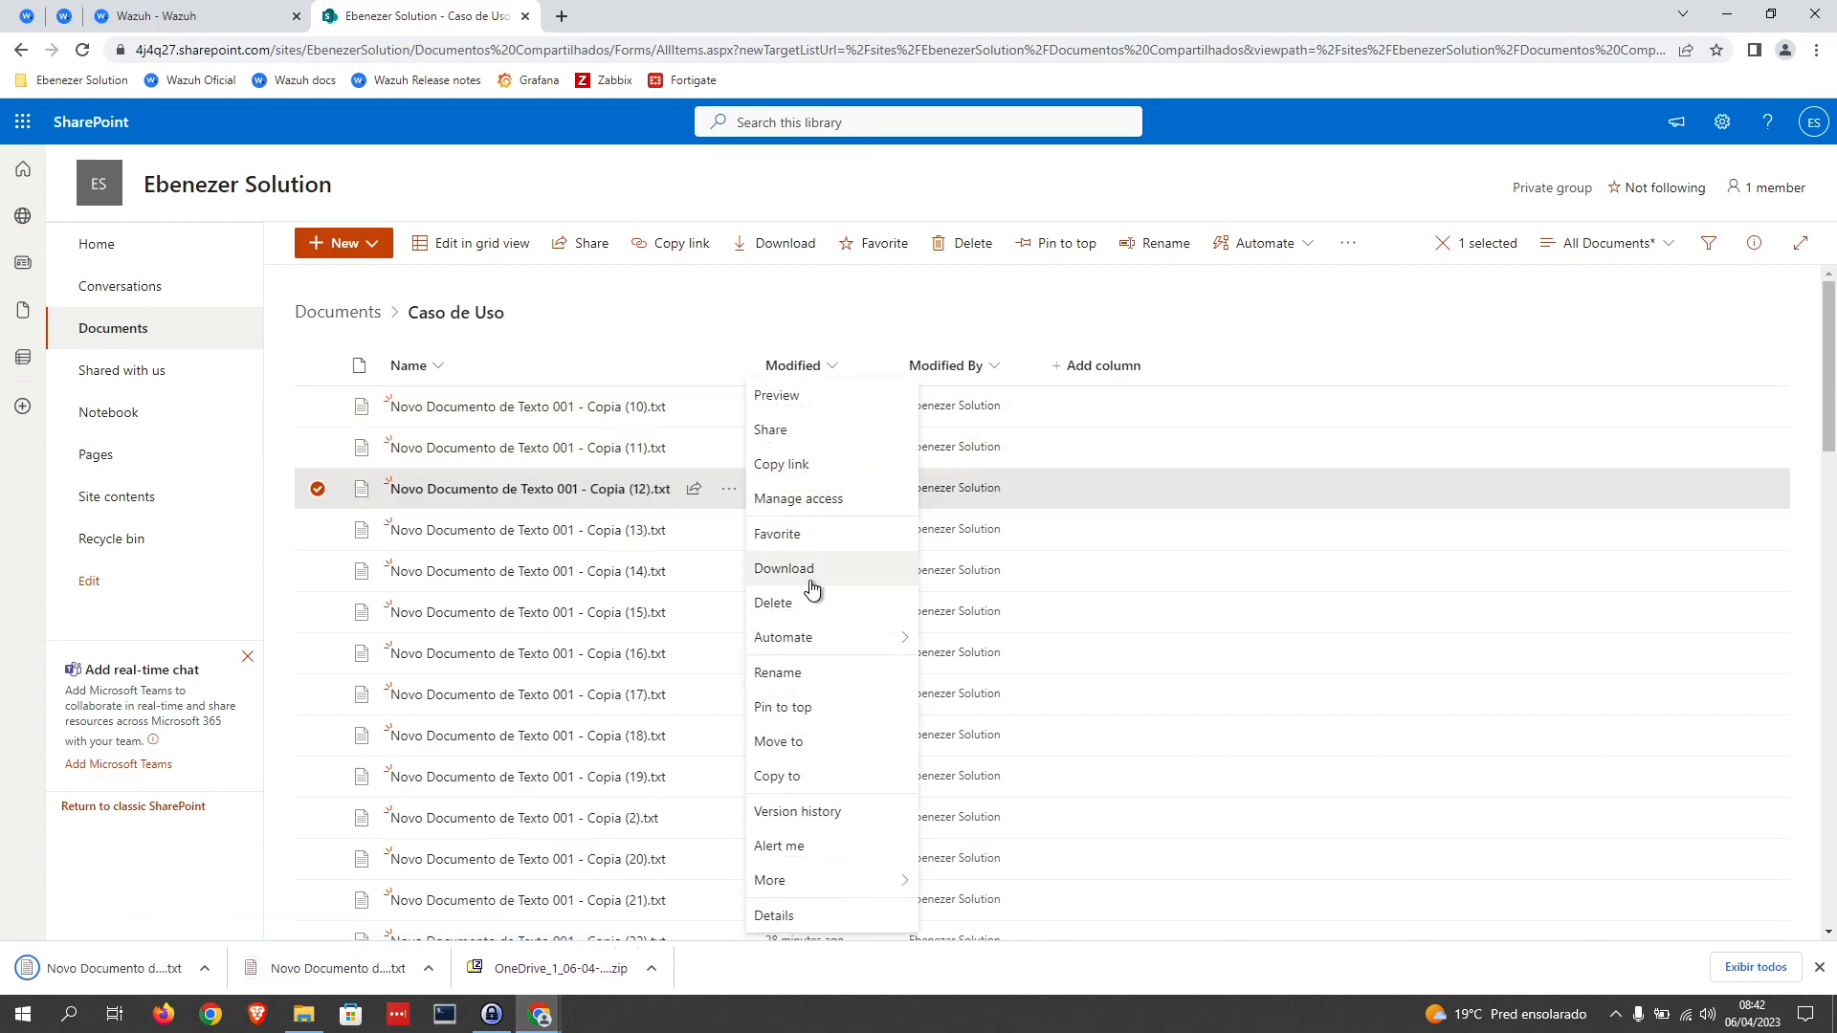
pyautogui.click(813, 572)
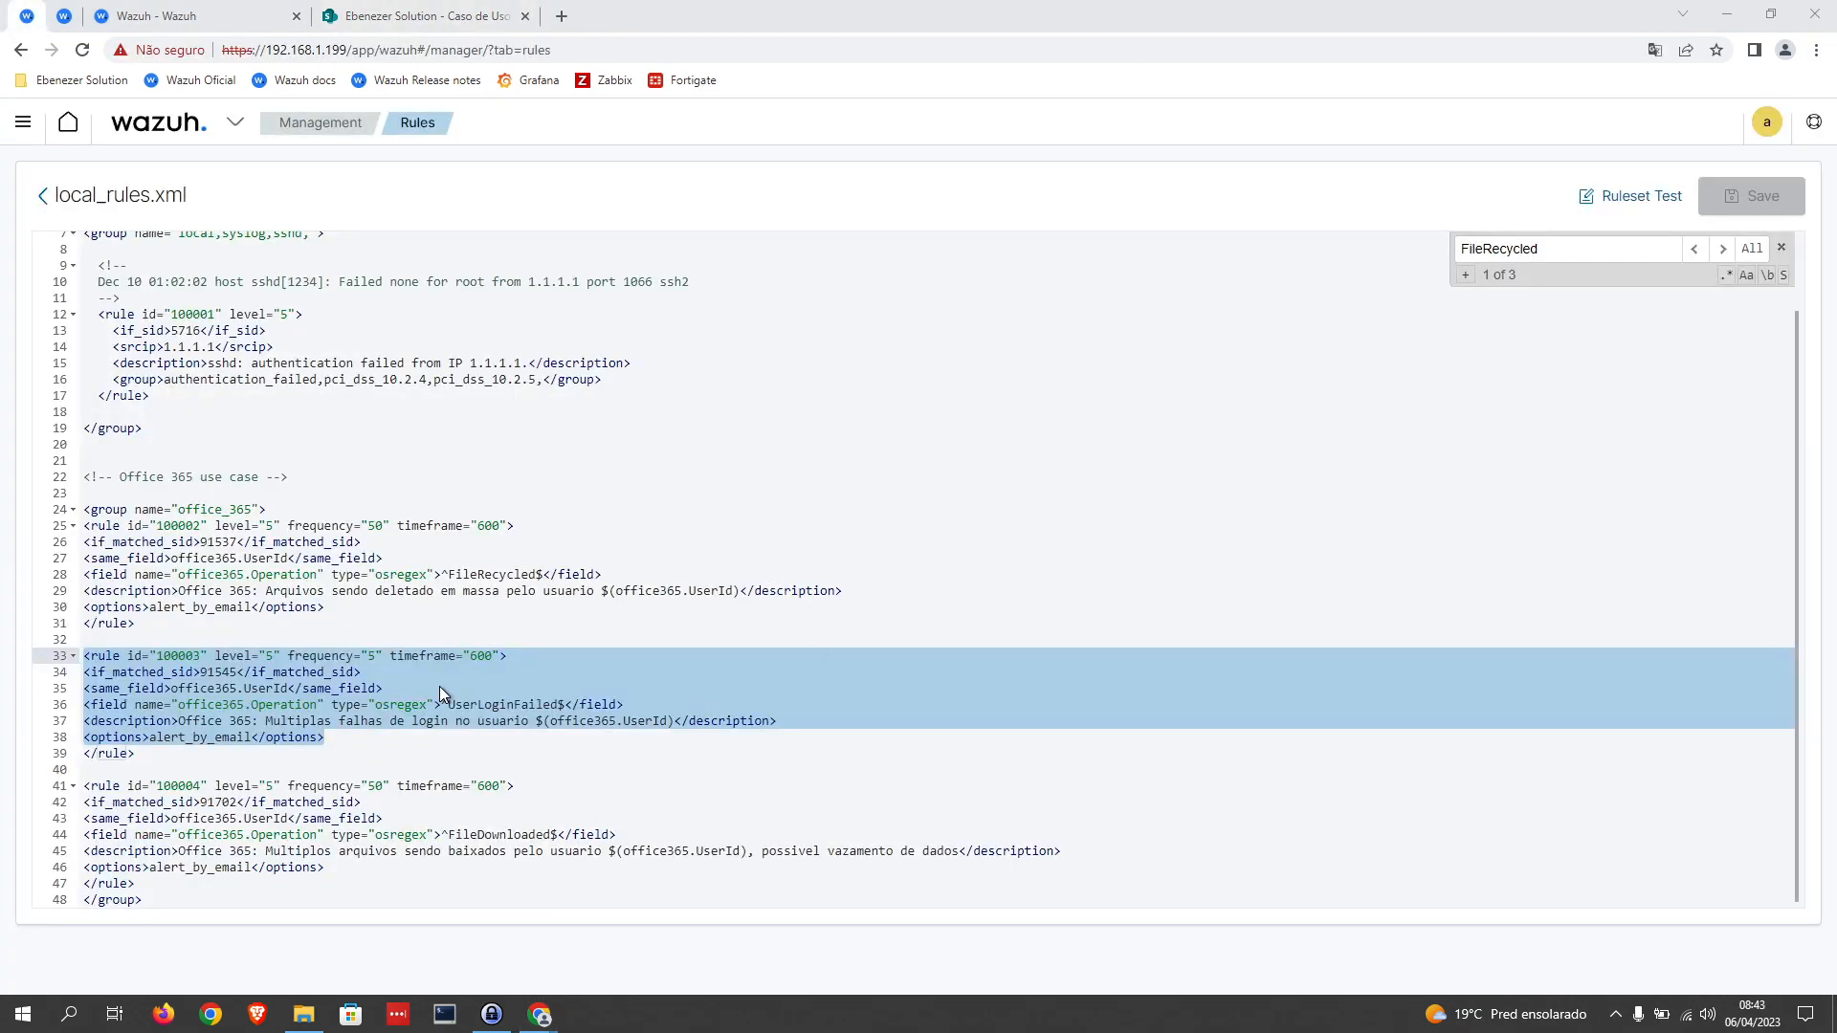
# Step: Delete all files in the SharePoint Caso de Uso folder, sending them to the site recycle bin
pyautogui.click(457, 676)
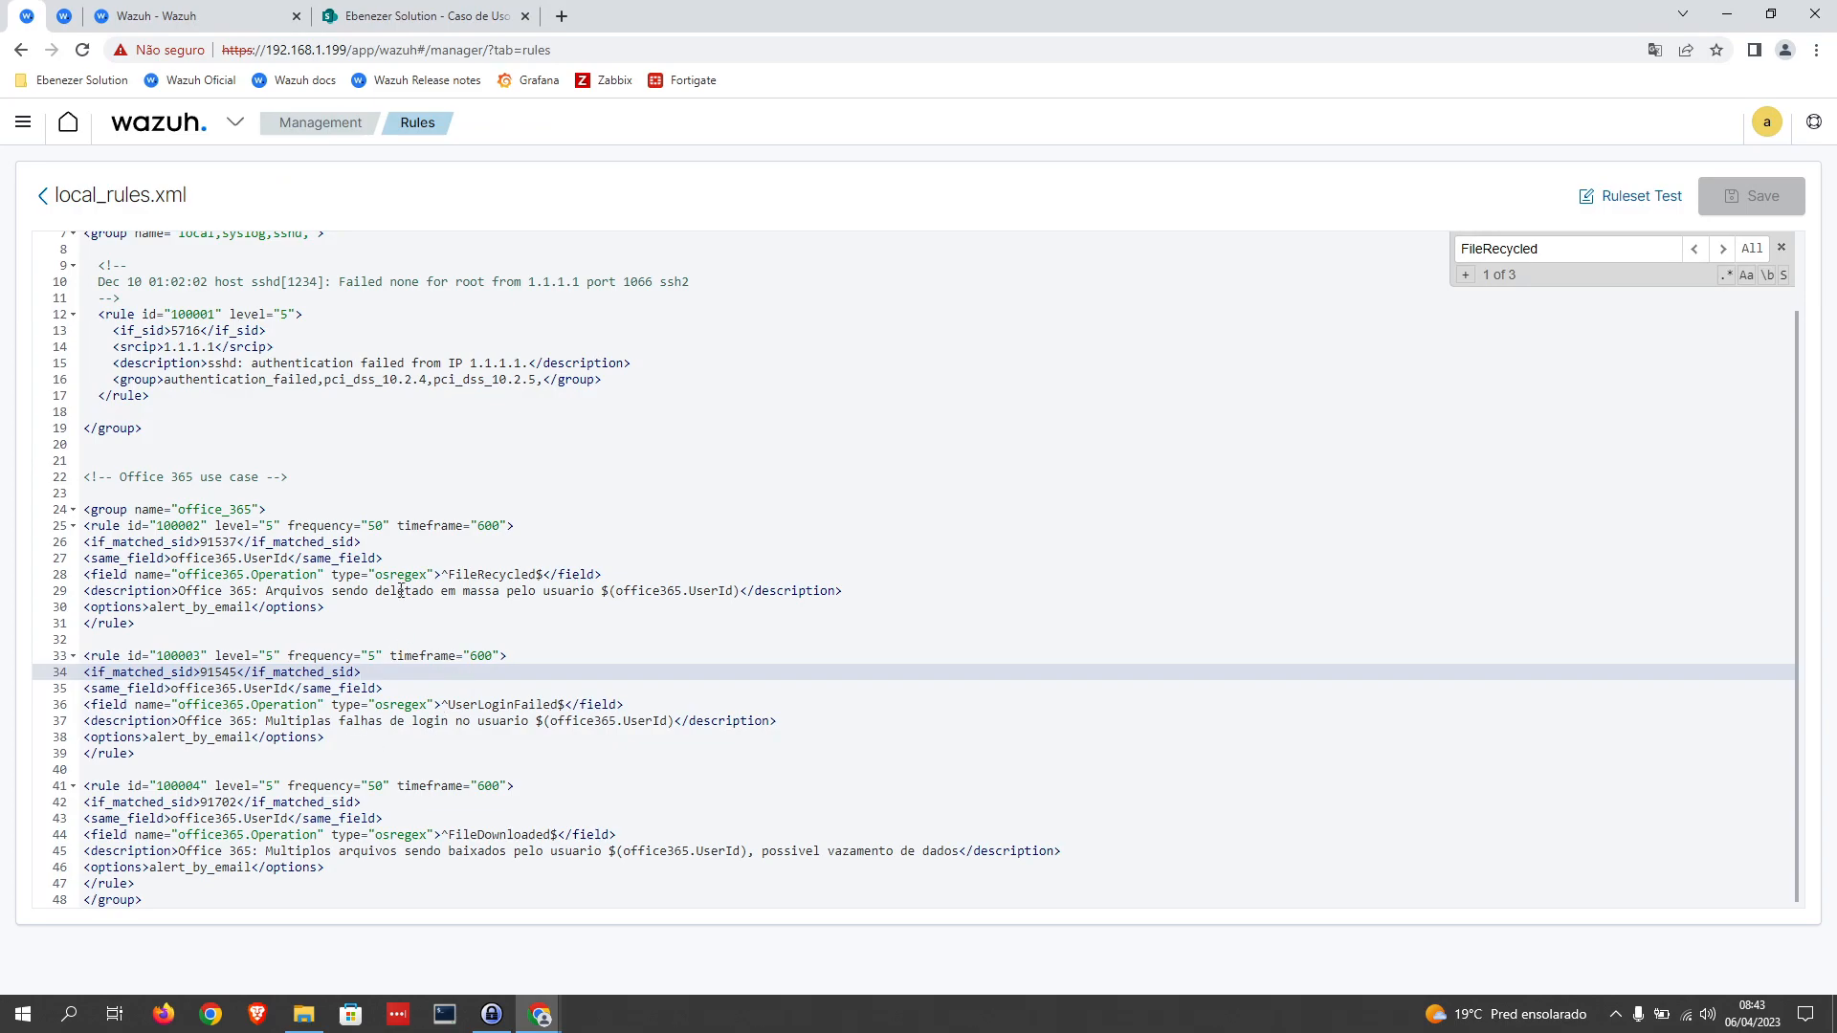
pyautogui.click(498, 25)
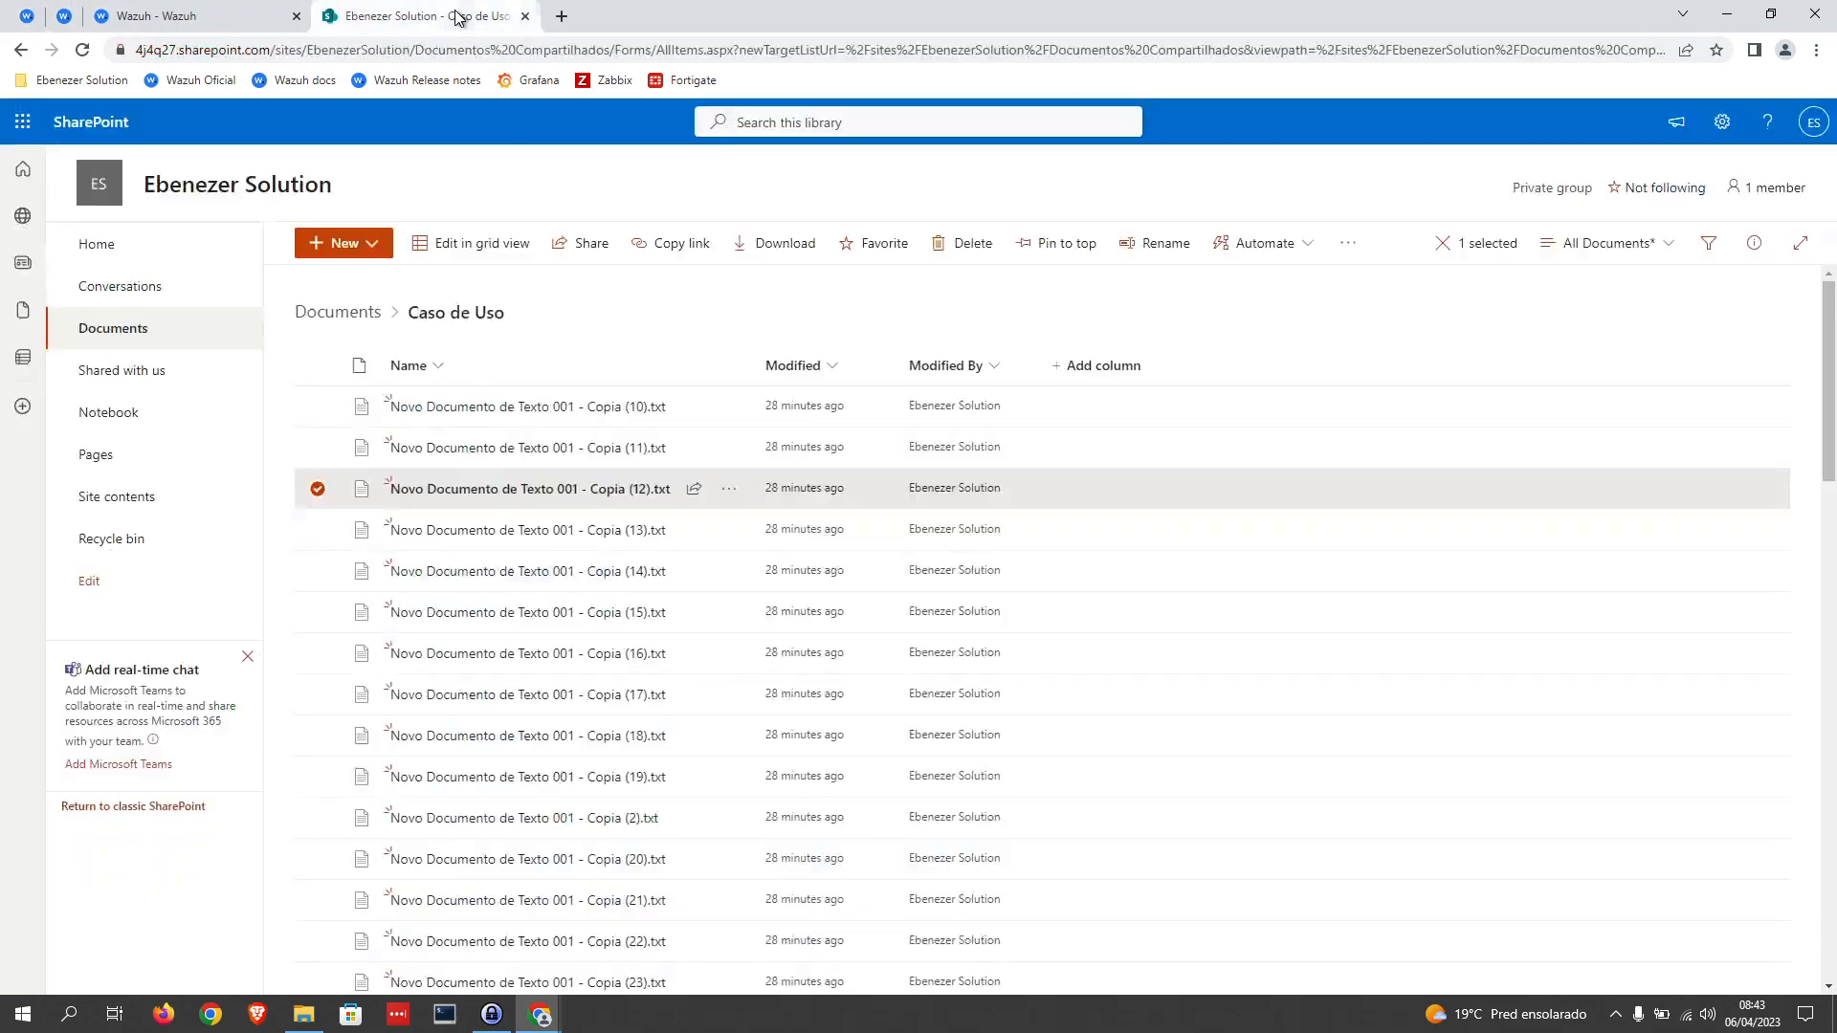
pyautogui.click(318, 365)
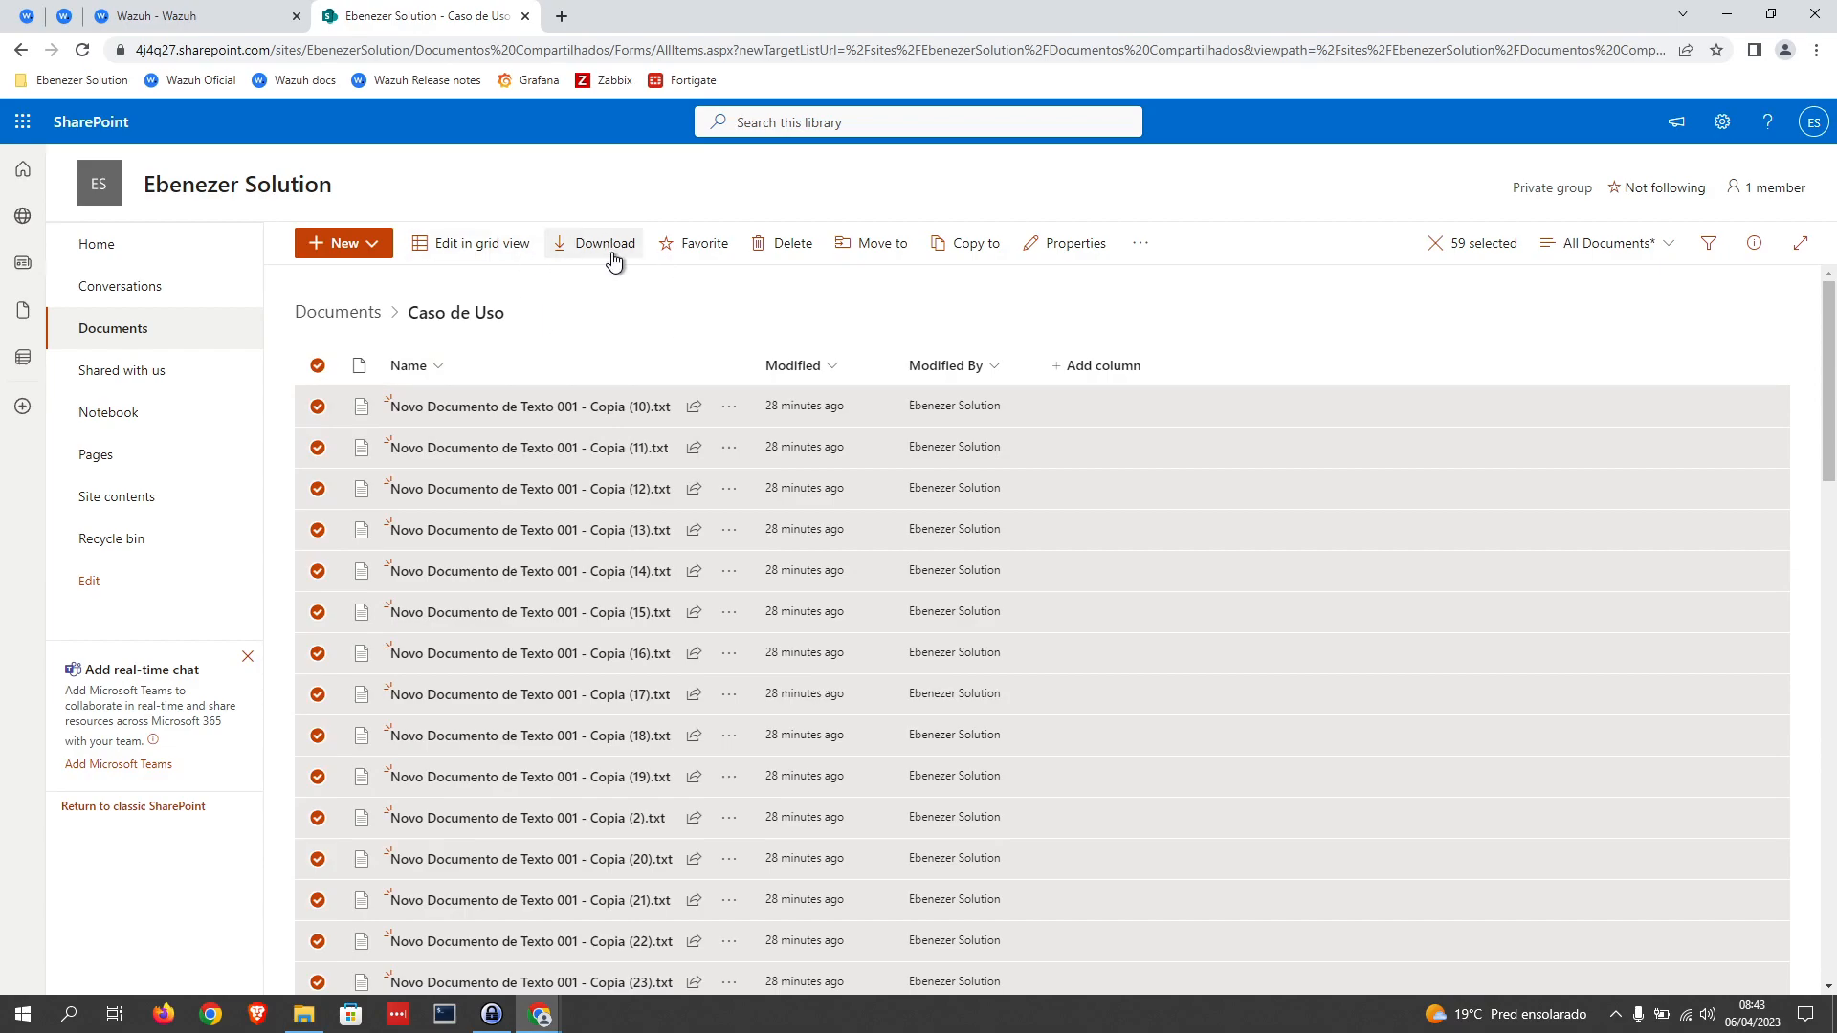
pyautogui.click(778, 251)
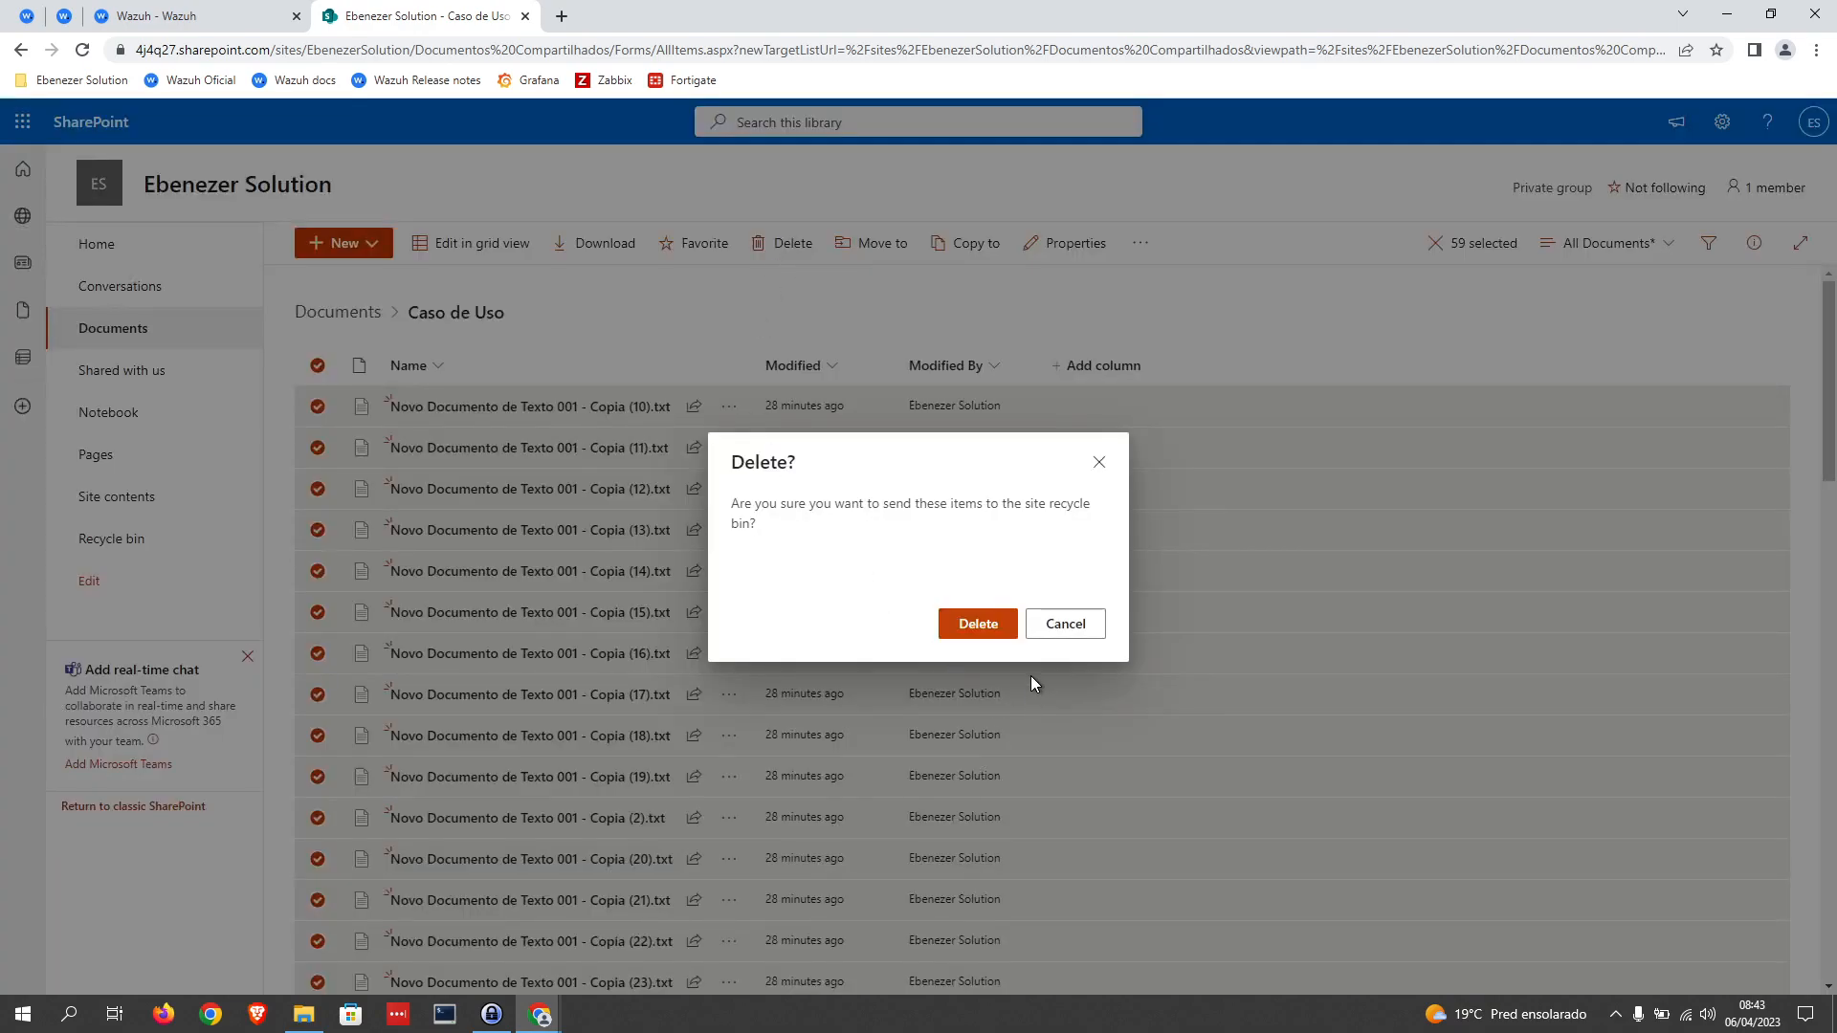
pyautogui.click(1001, 648)
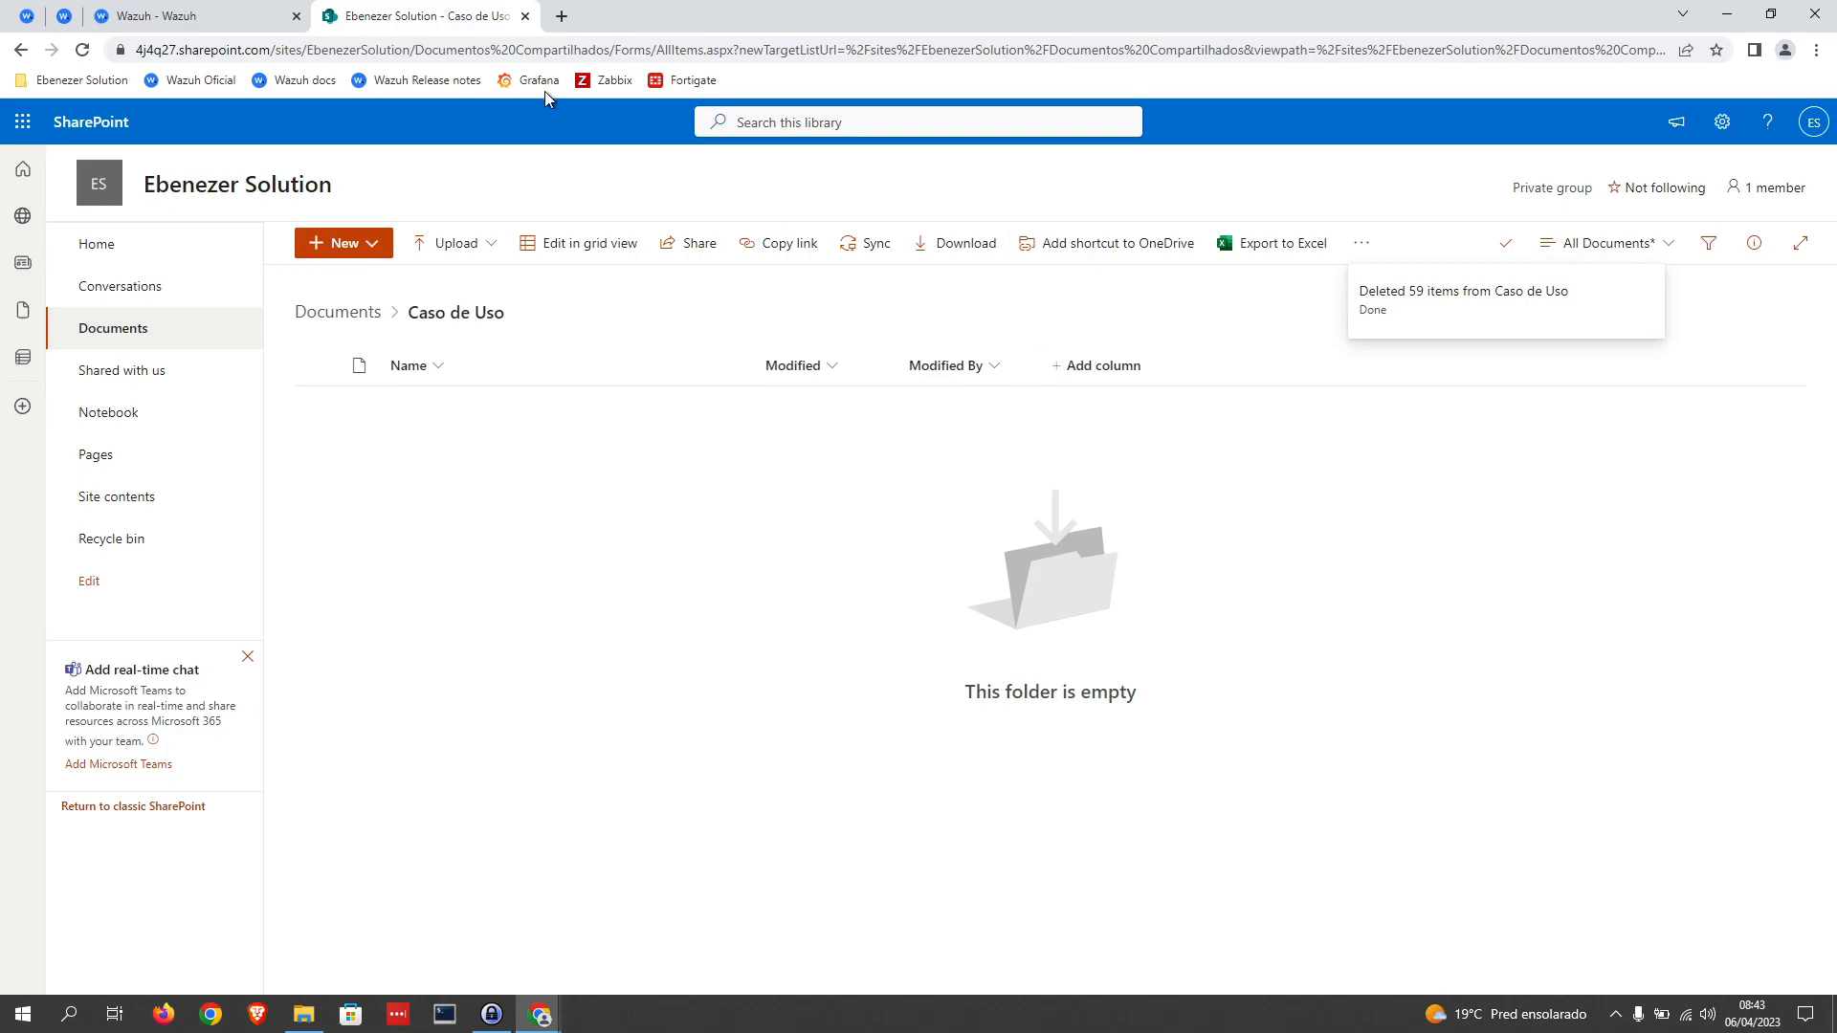
# Step: Switch back to Wazuh, open the Security events module's event list and look through the latest alerts
pyautogui.click(189, 18)
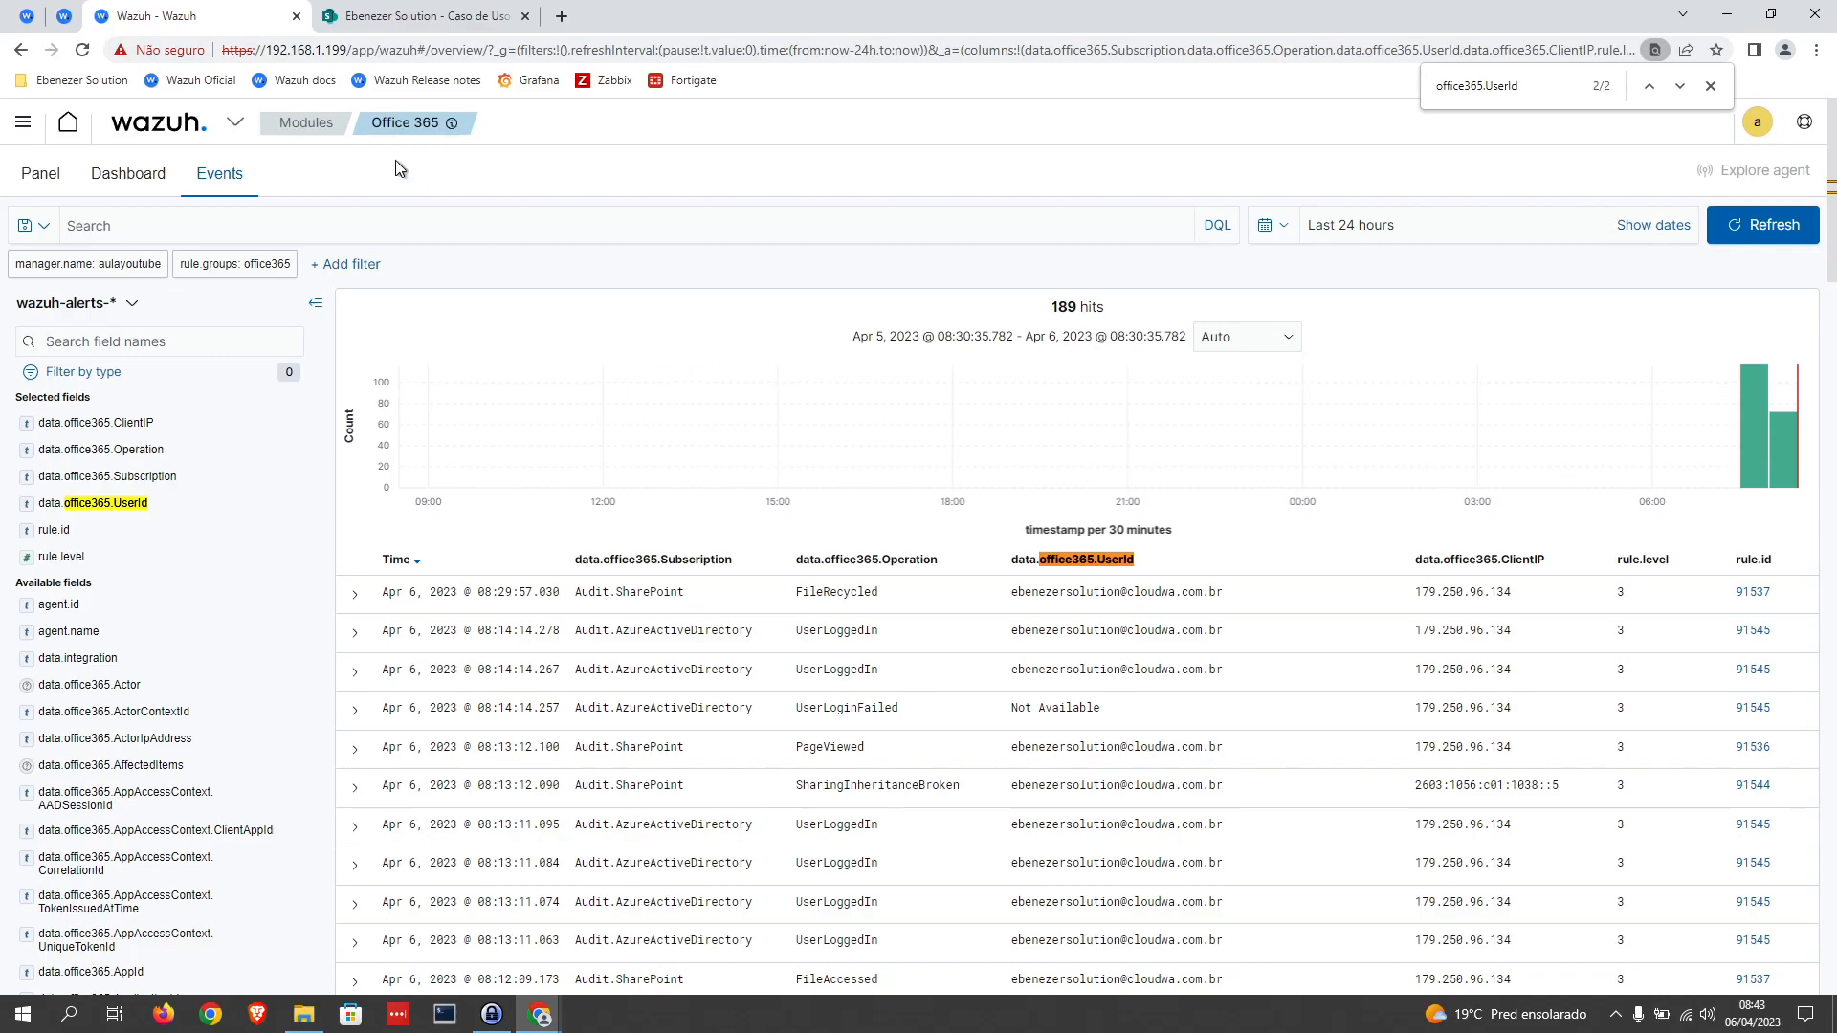
pyautogui.click(26, 17)
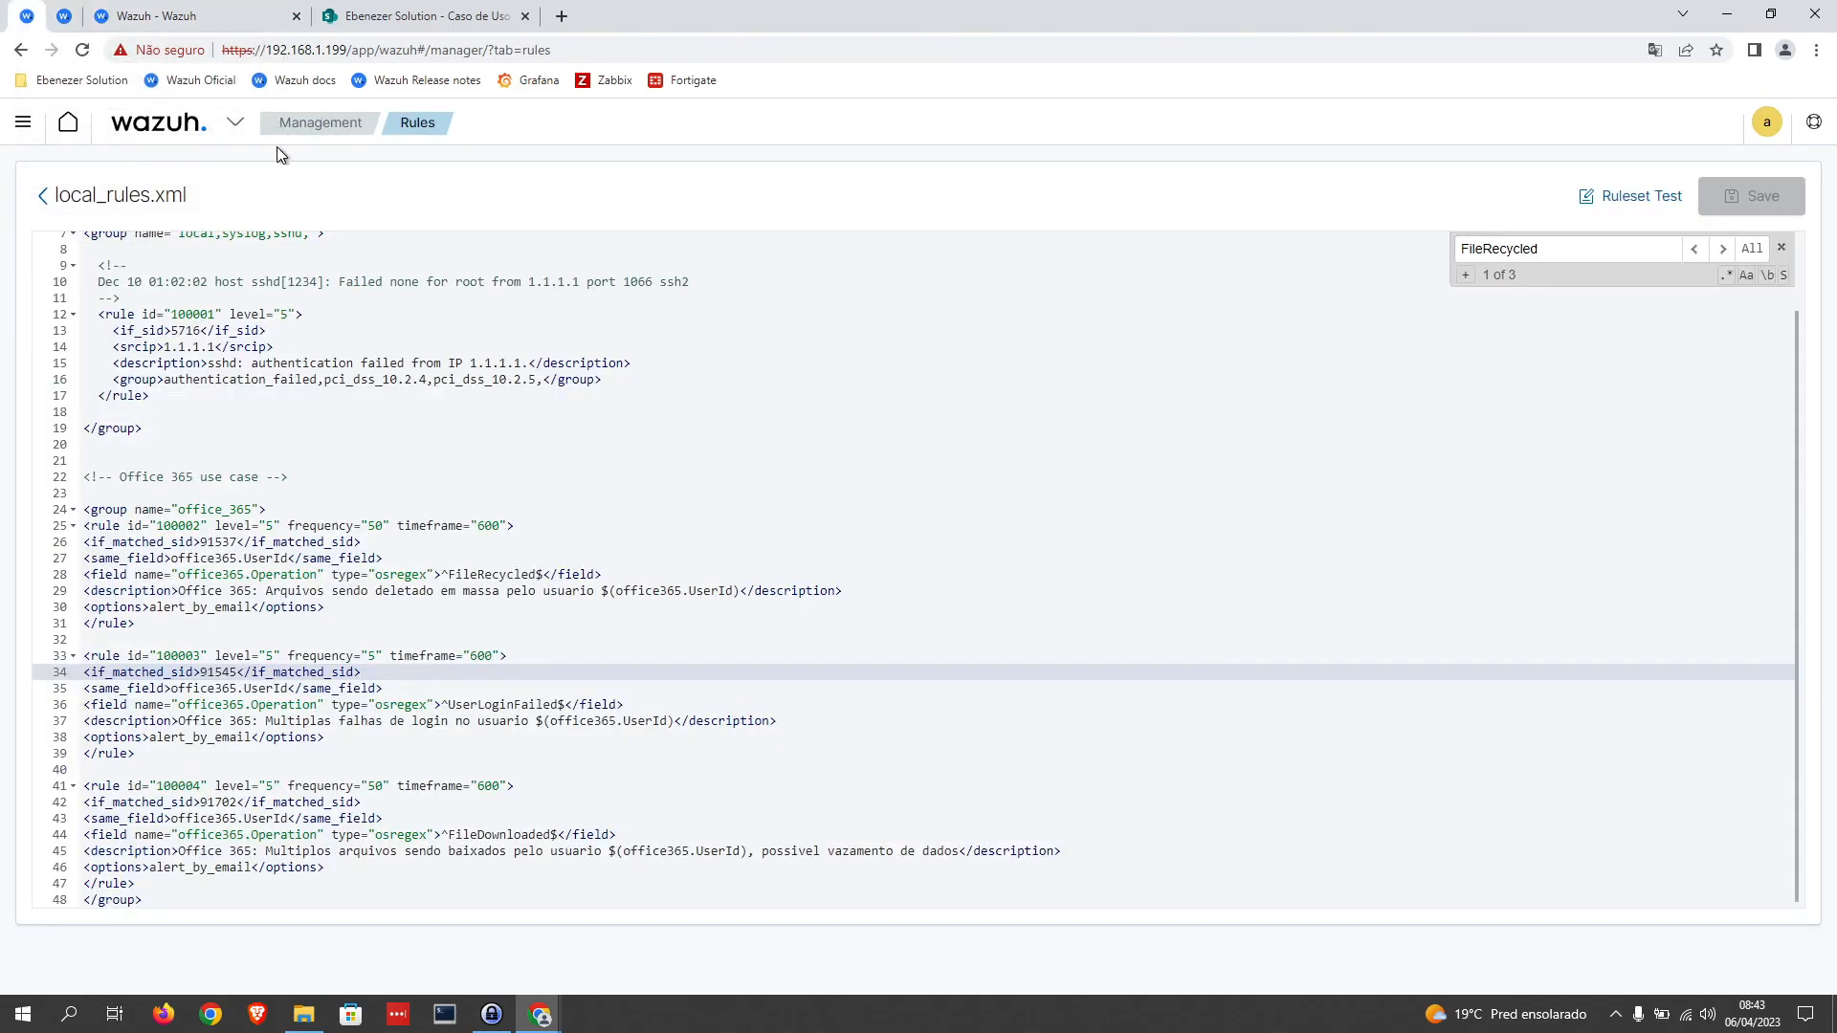
pyautogui.click(235, 132)
pyautogui.click(182, 173)
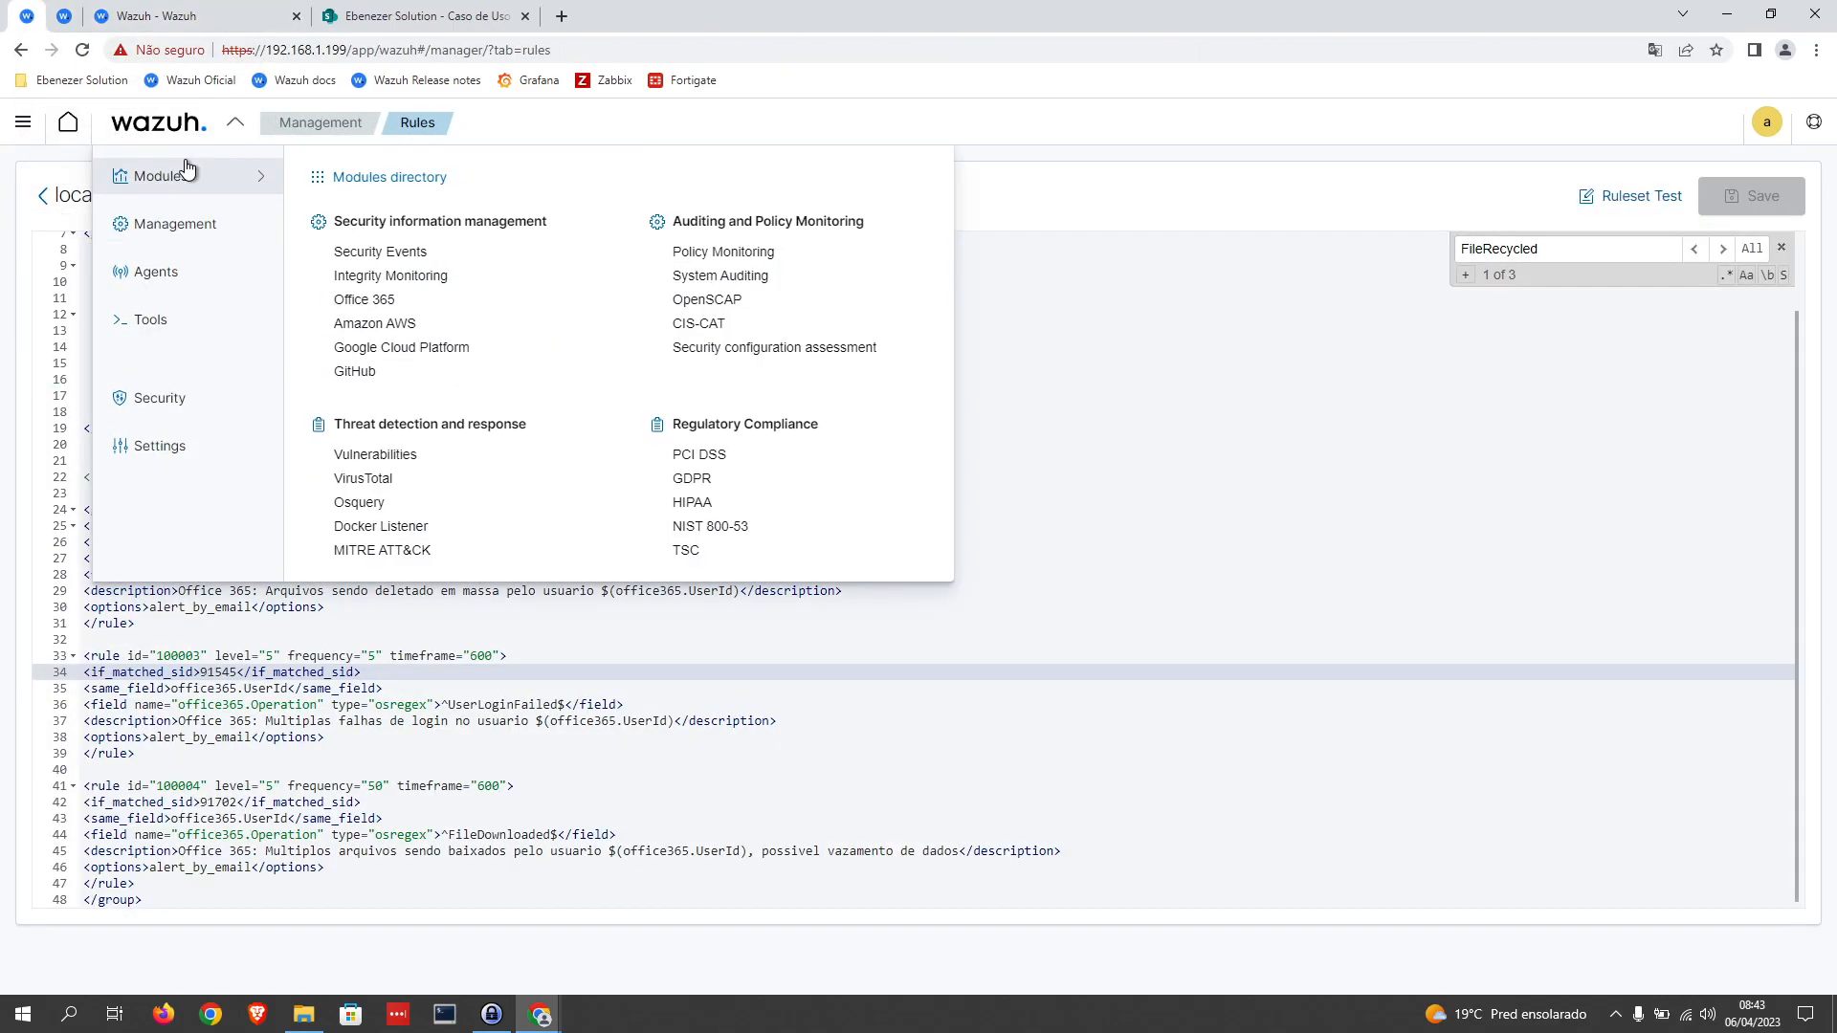
pyautogui.click(362, 251)
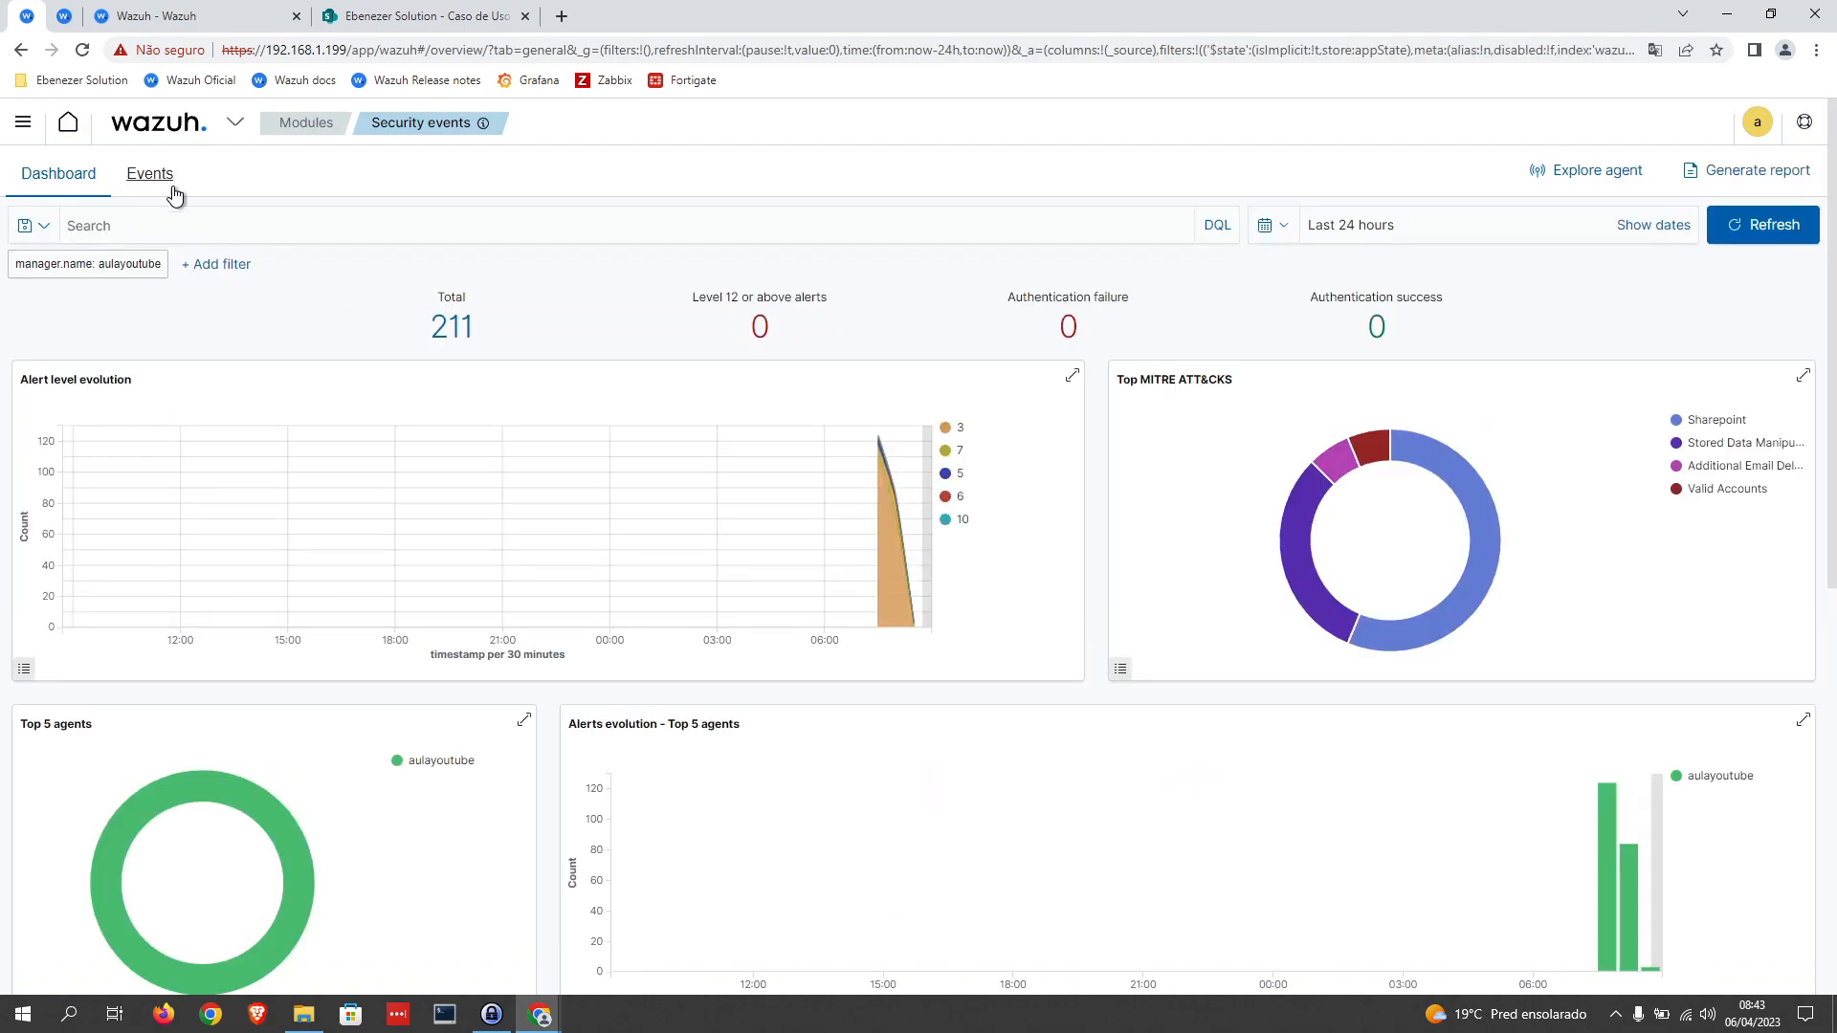
pyautogui.click(153, 173)
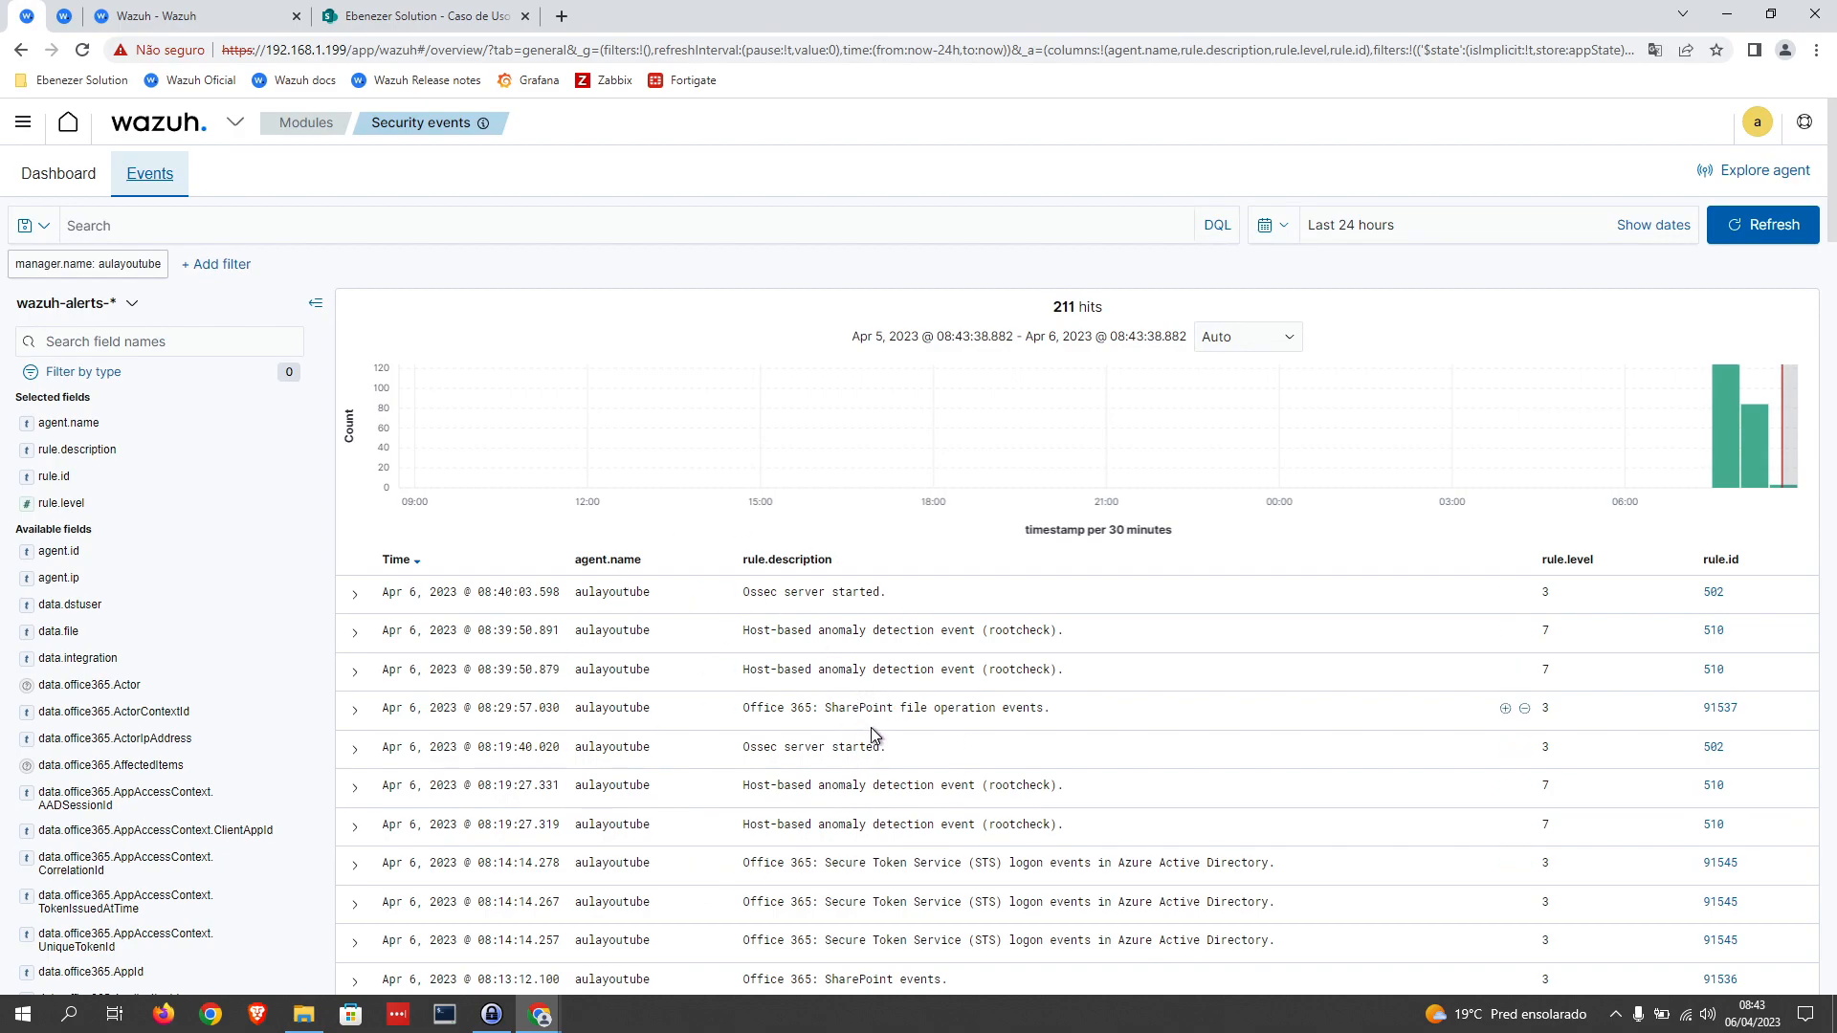
pyautogui.scroll(-3, 871, 726)
pyautogui.scroll(-2, 907, 498)
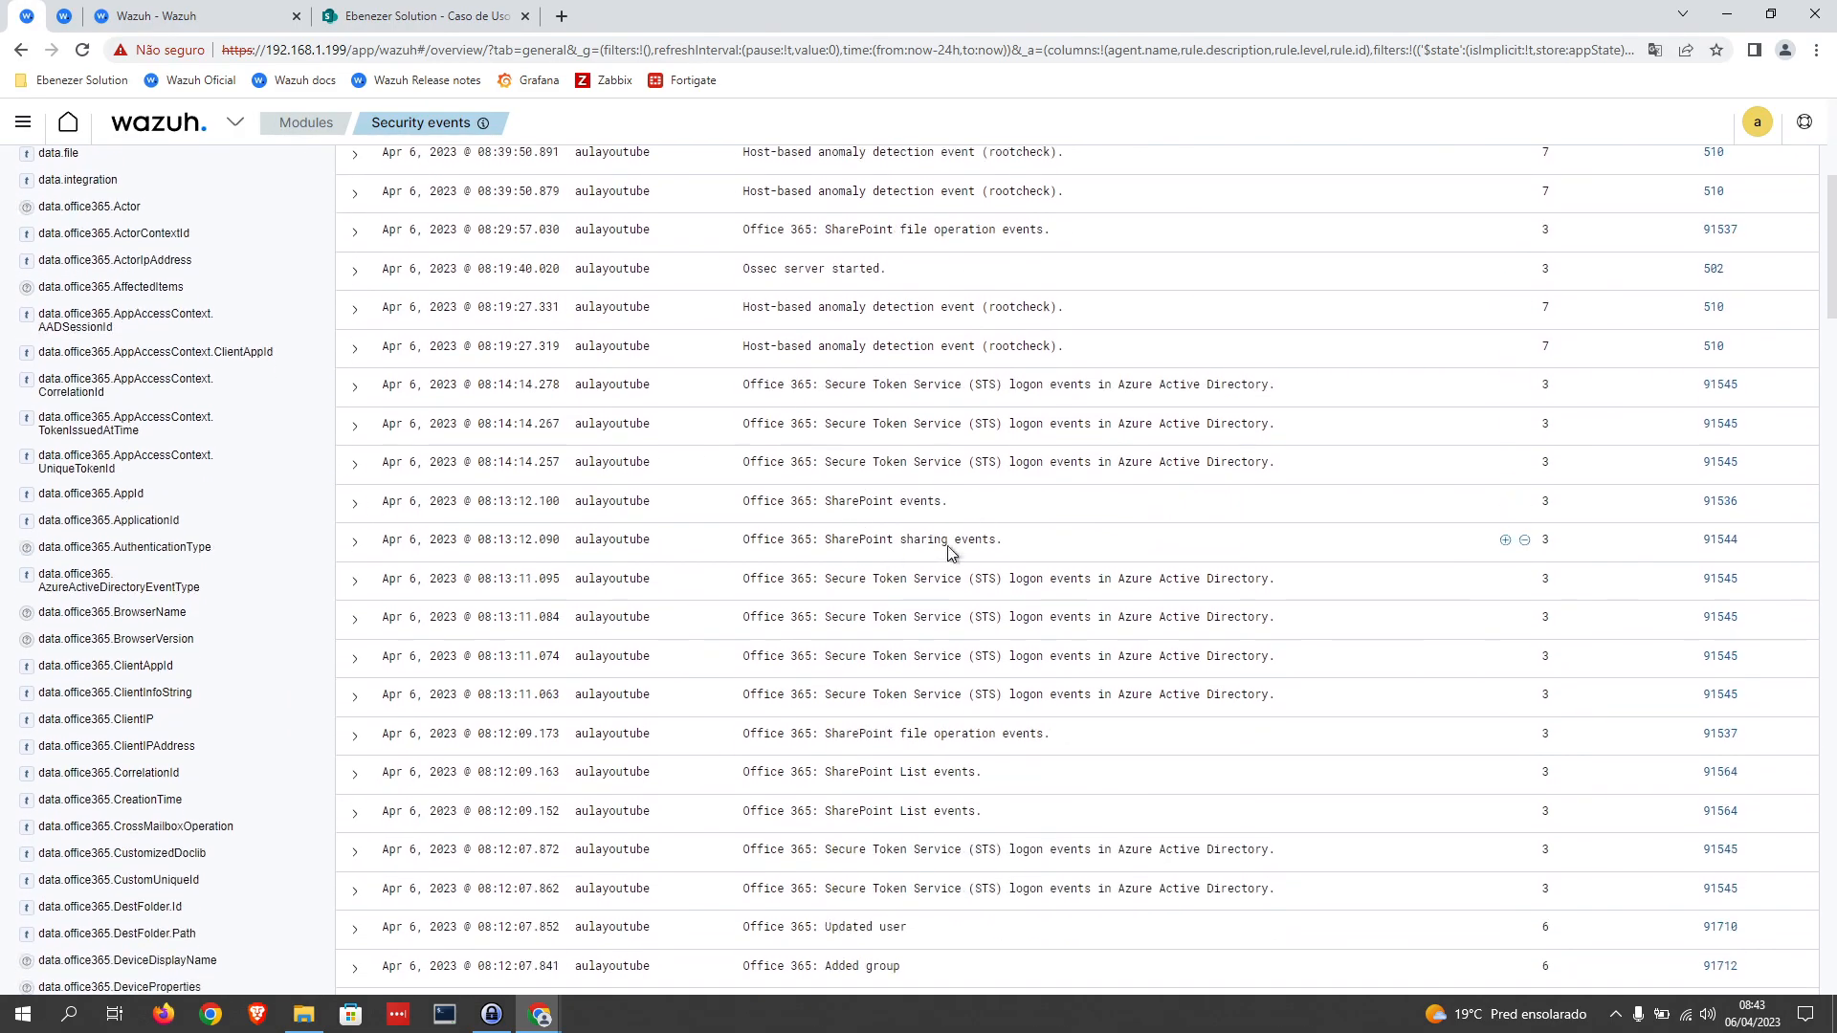
pyautogui.scroll(4, 943, 565)
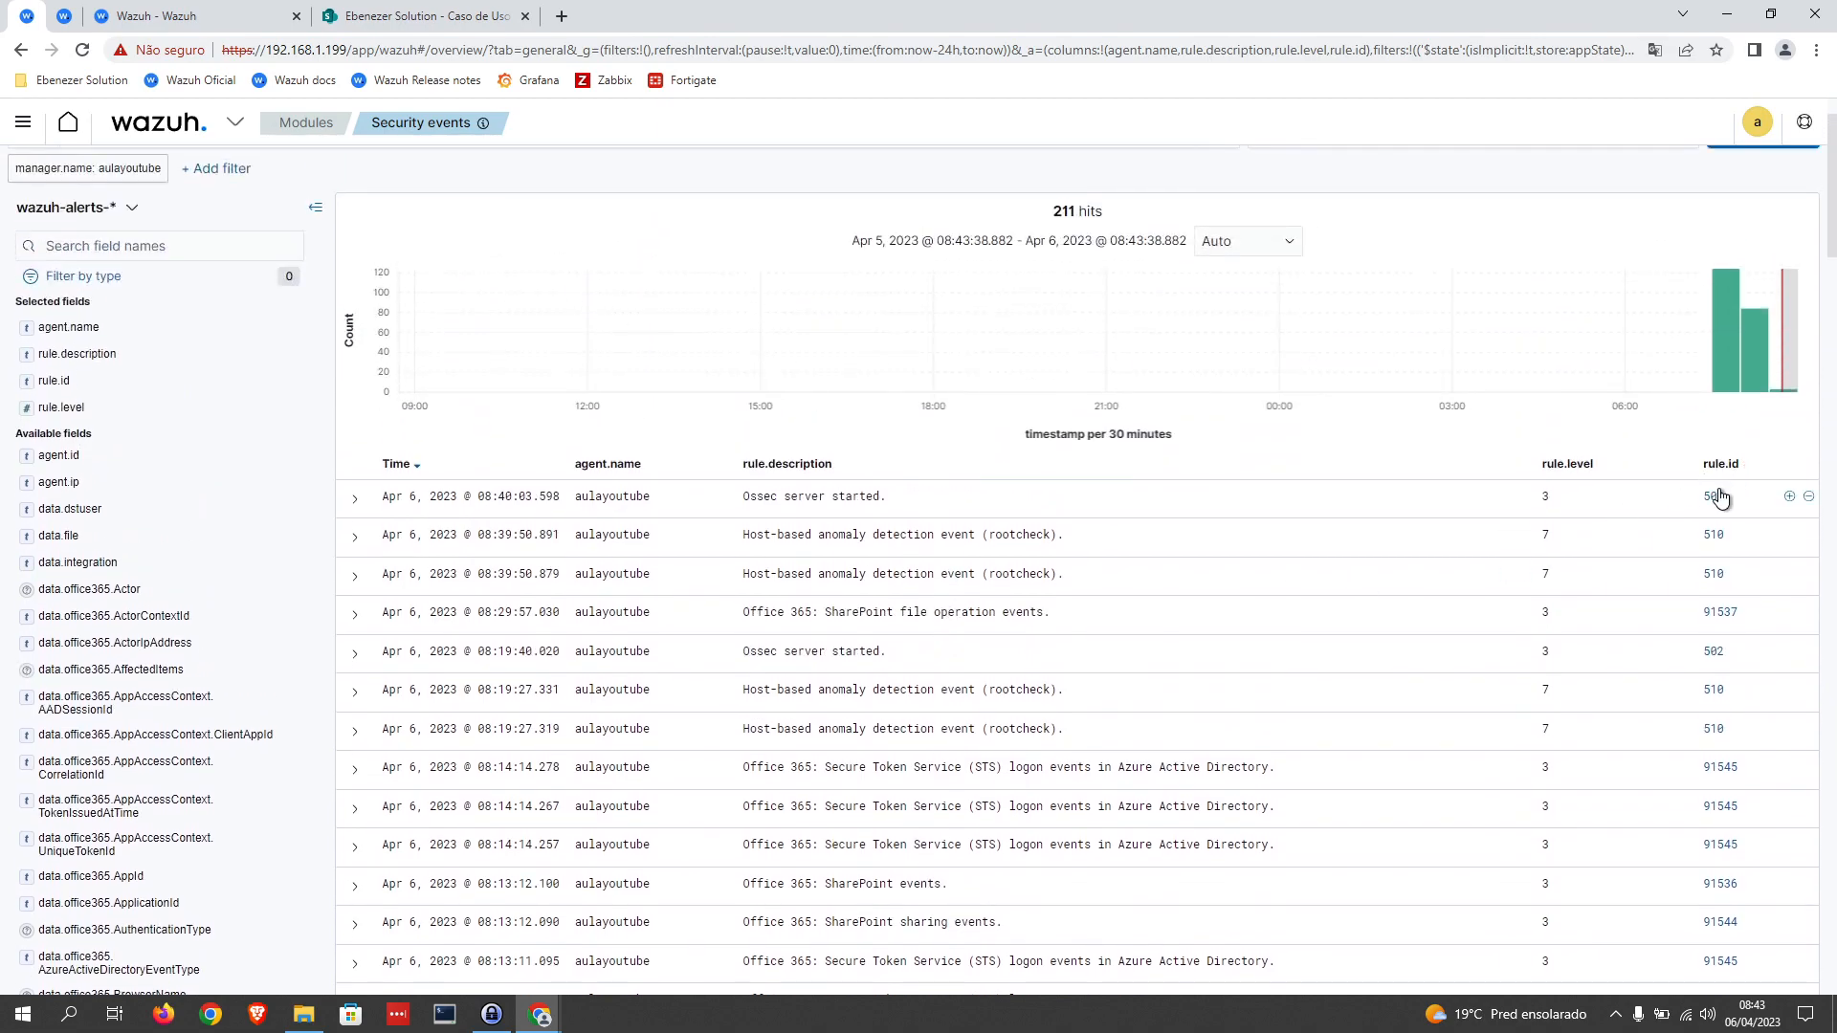
pyautogui.scroll(1, 964, 650)
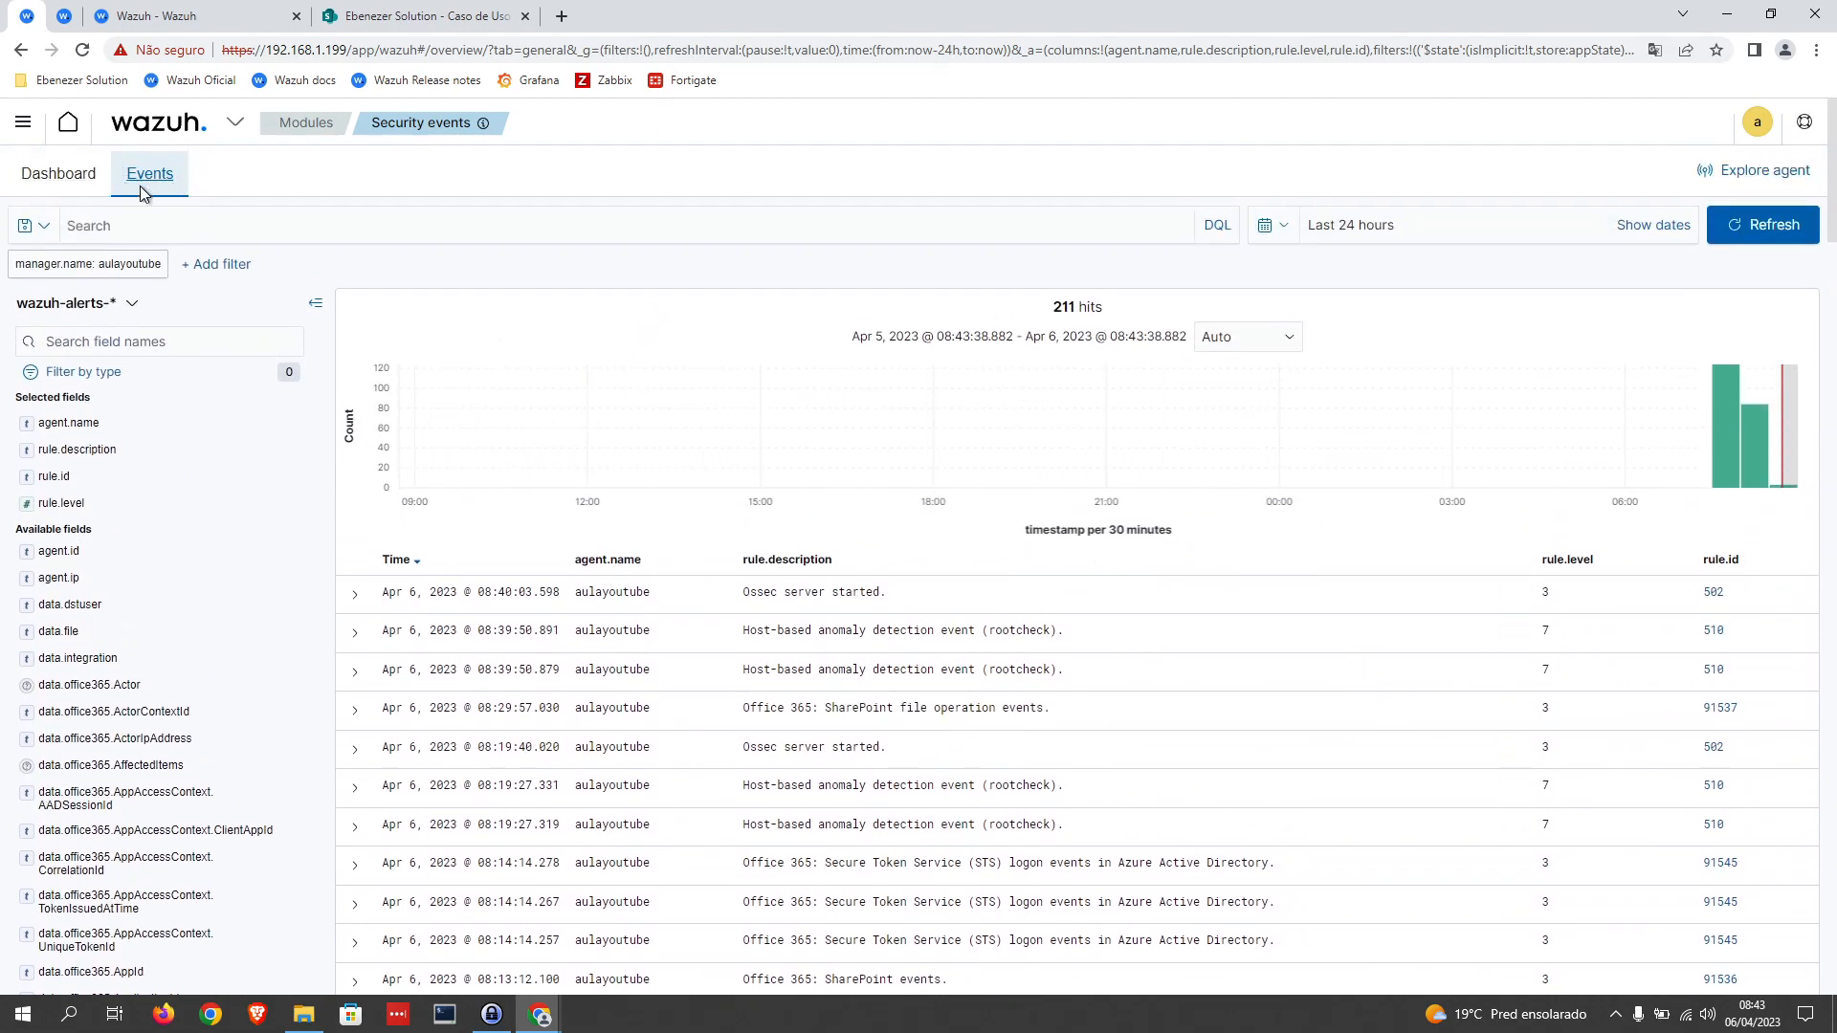
# Step: Add an event filter where rule.id is 100002
pyautogui.click(237, 273)
pyautogui.click(283, 378)
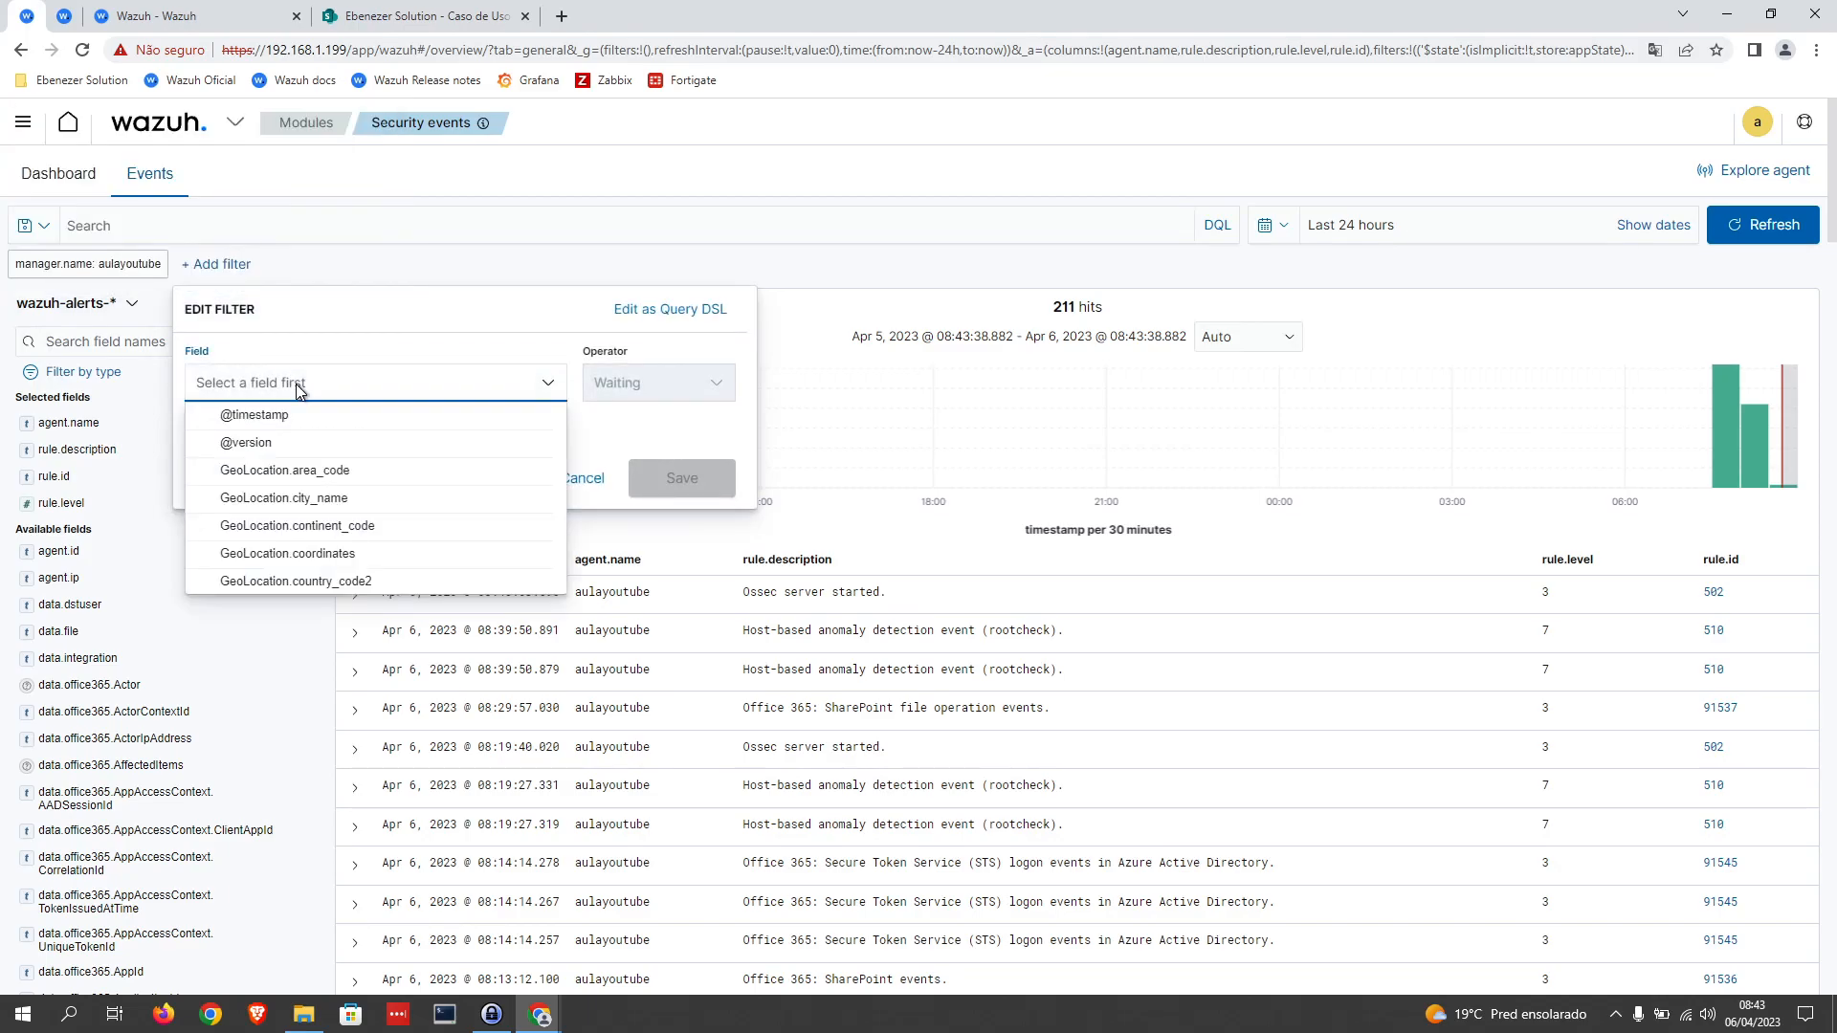
pyautogui.write('rule.')
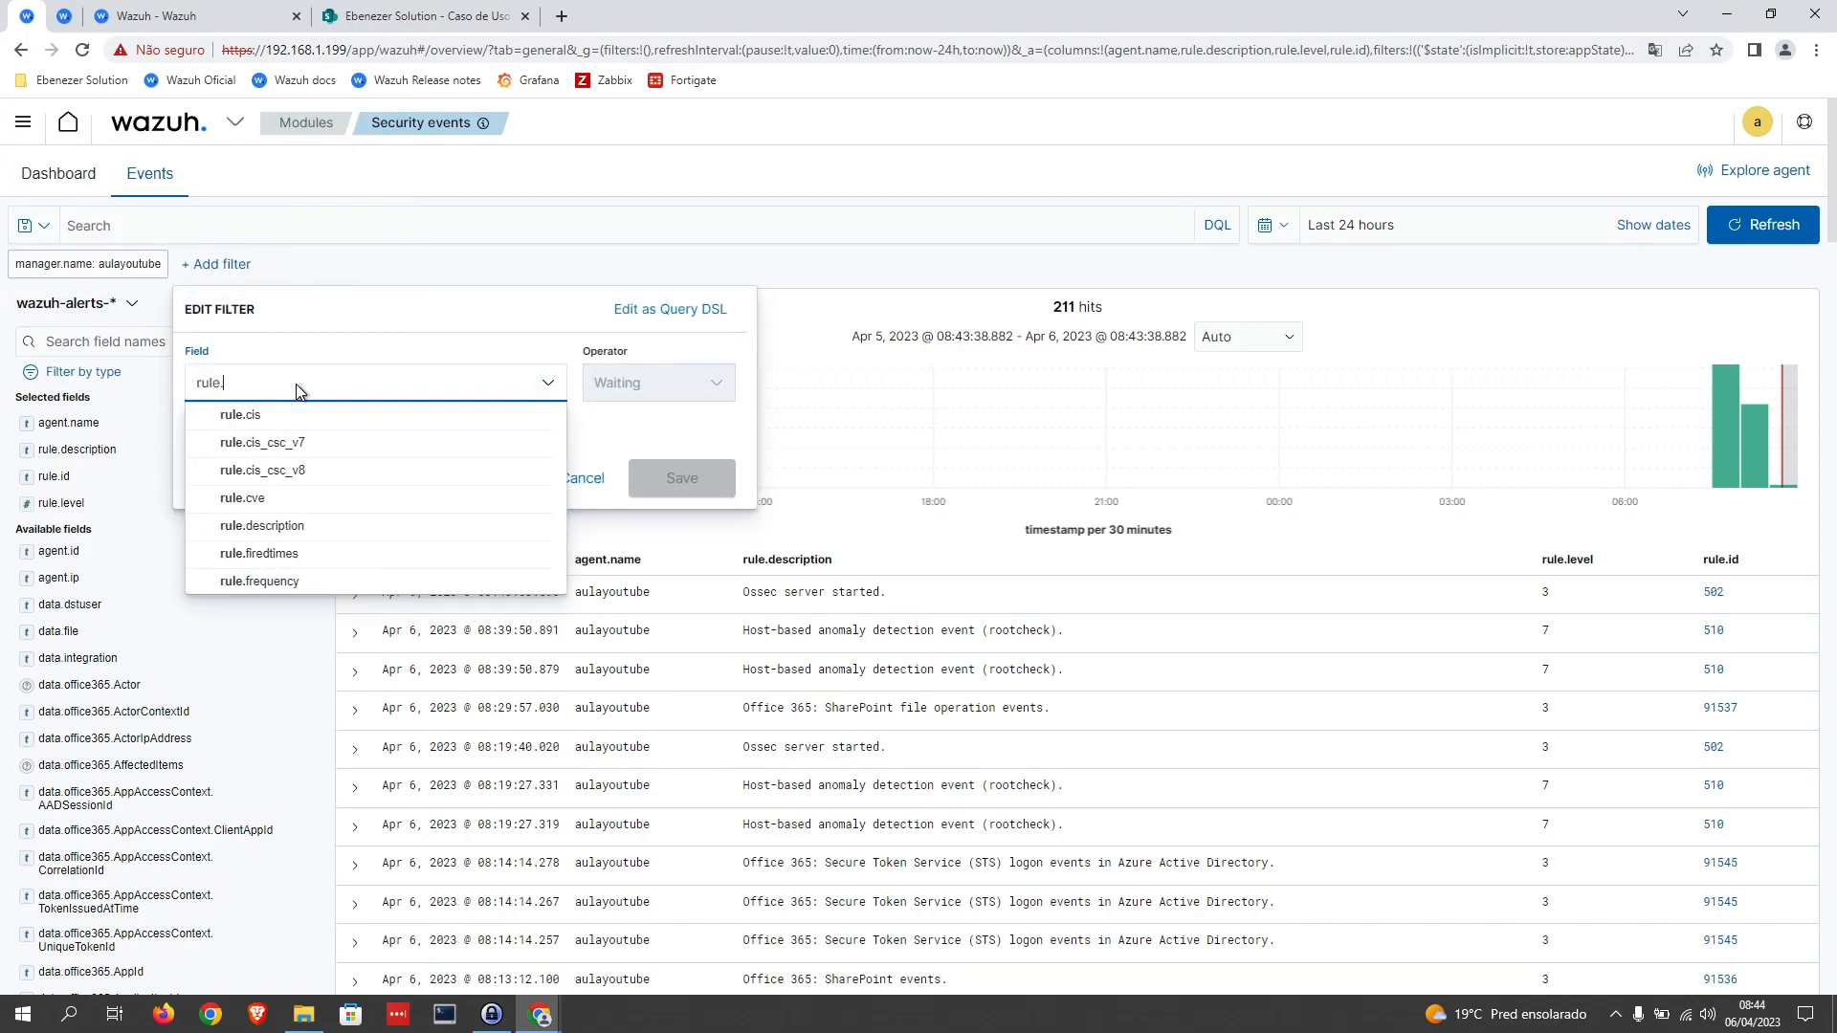
pyautogui.write('id')
pyautogui.click(440, 414)
pyautogui.click(639, 382)
pyautogui.click(641, 416)
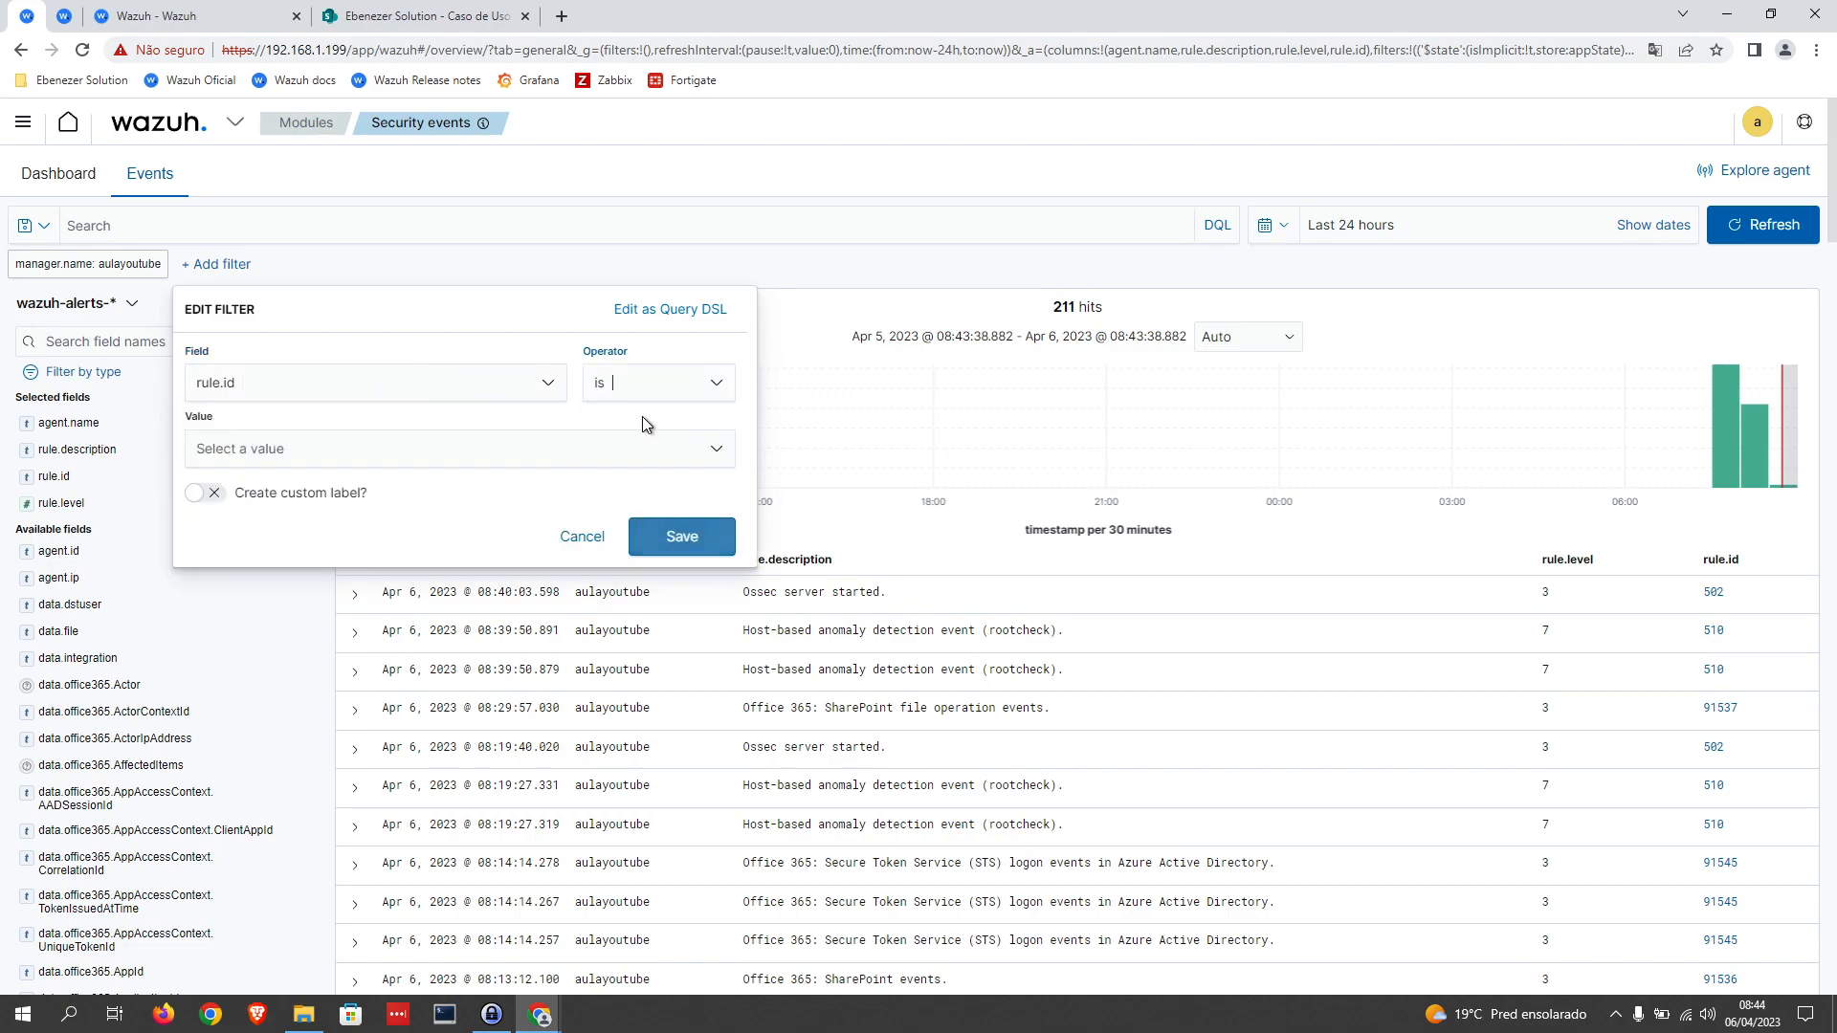
pyautogui.click(427, 454)
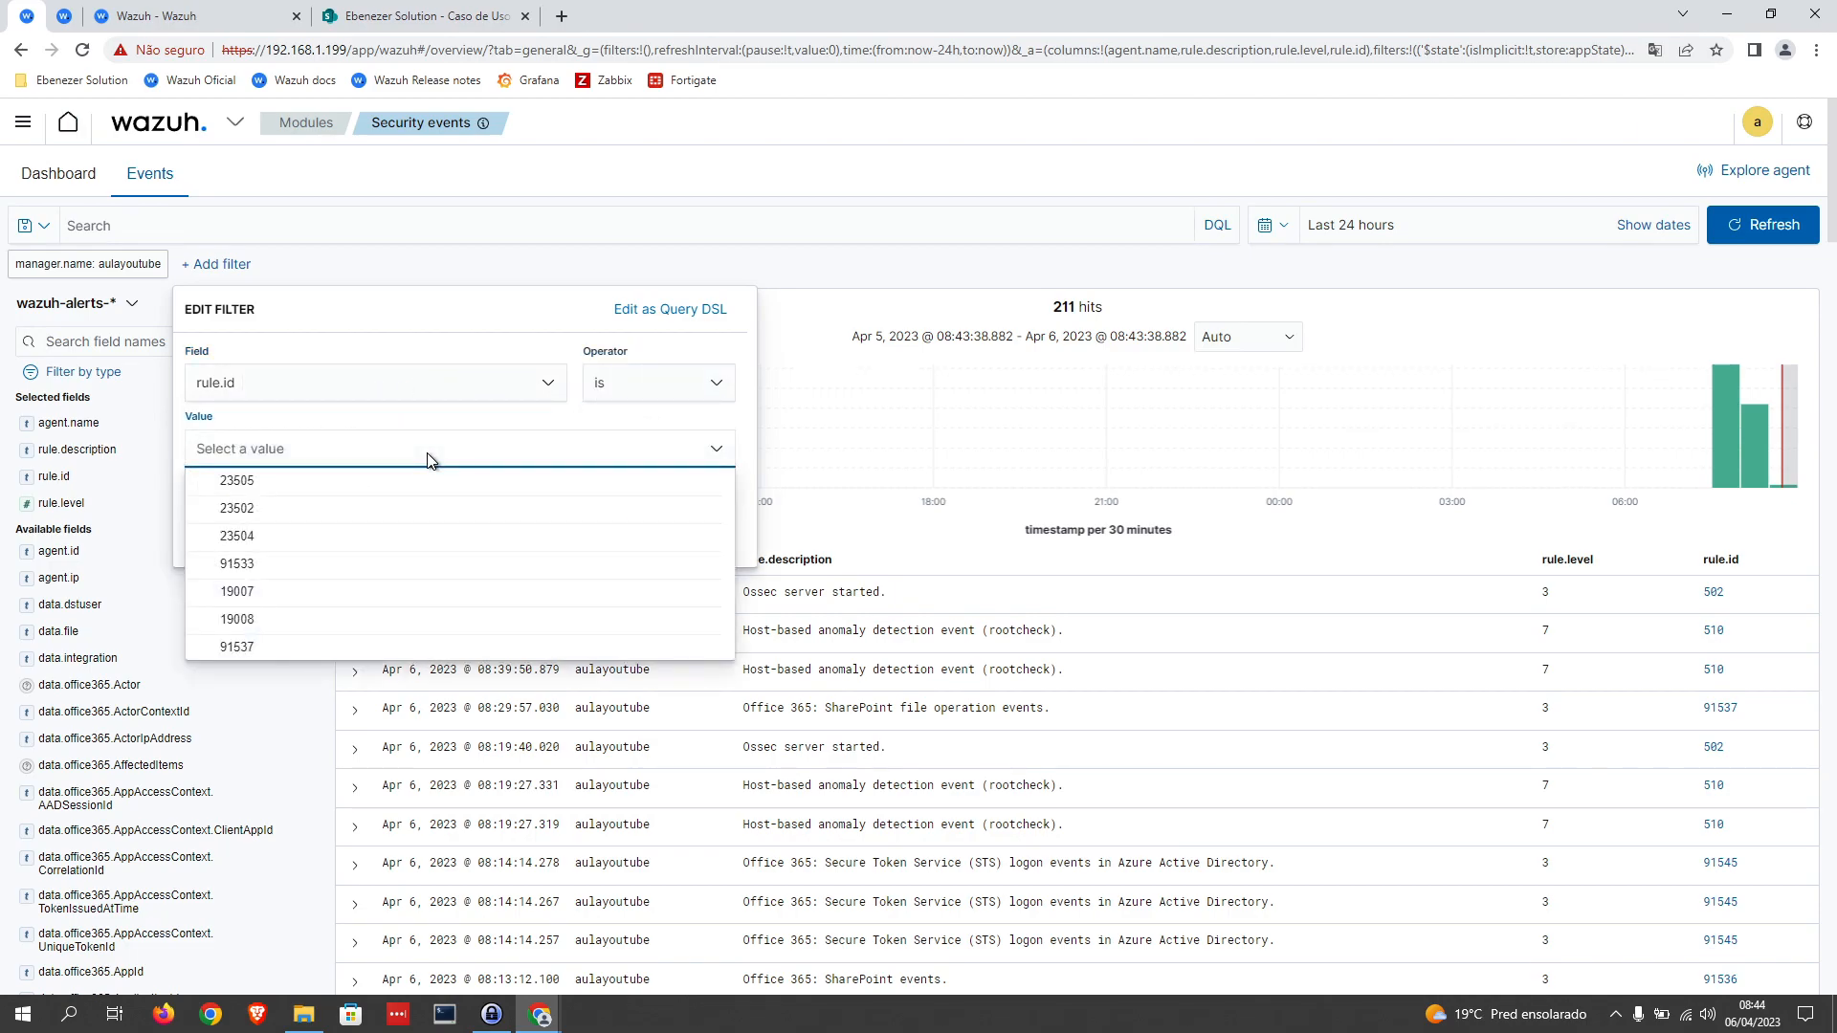
pyautogui.write('1000')
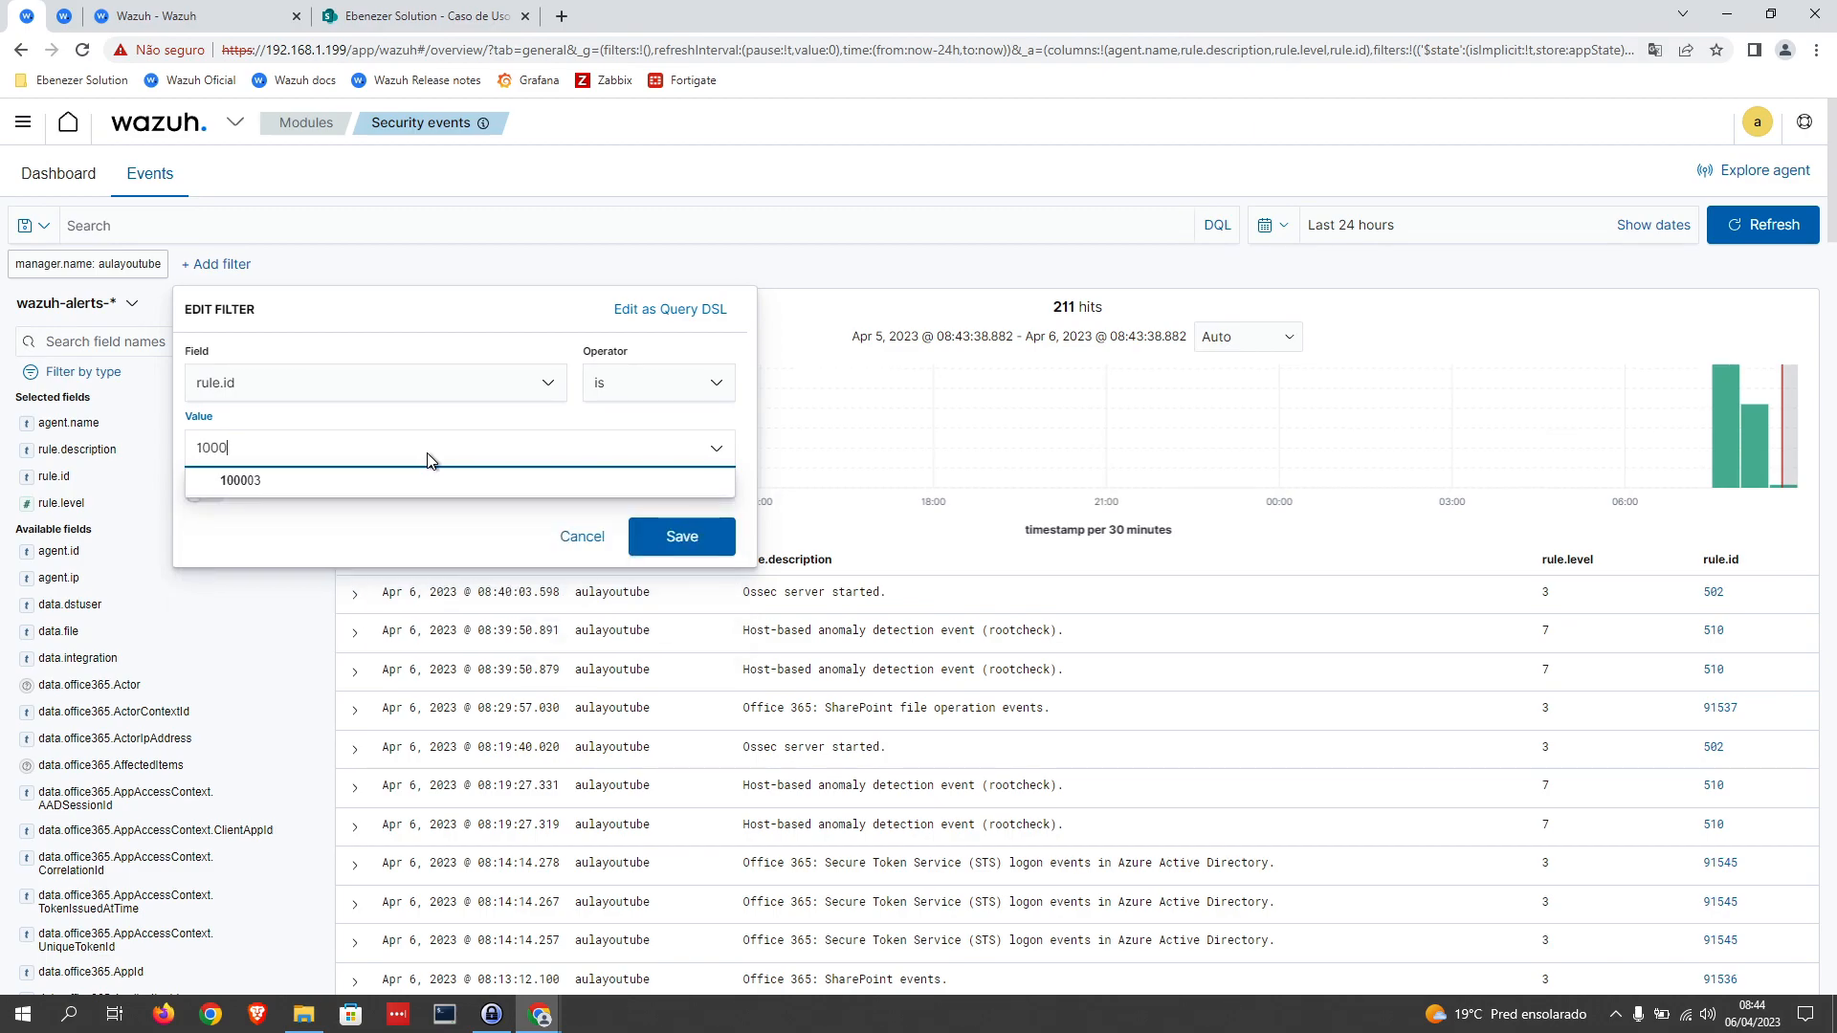
pyautogui.write('02')
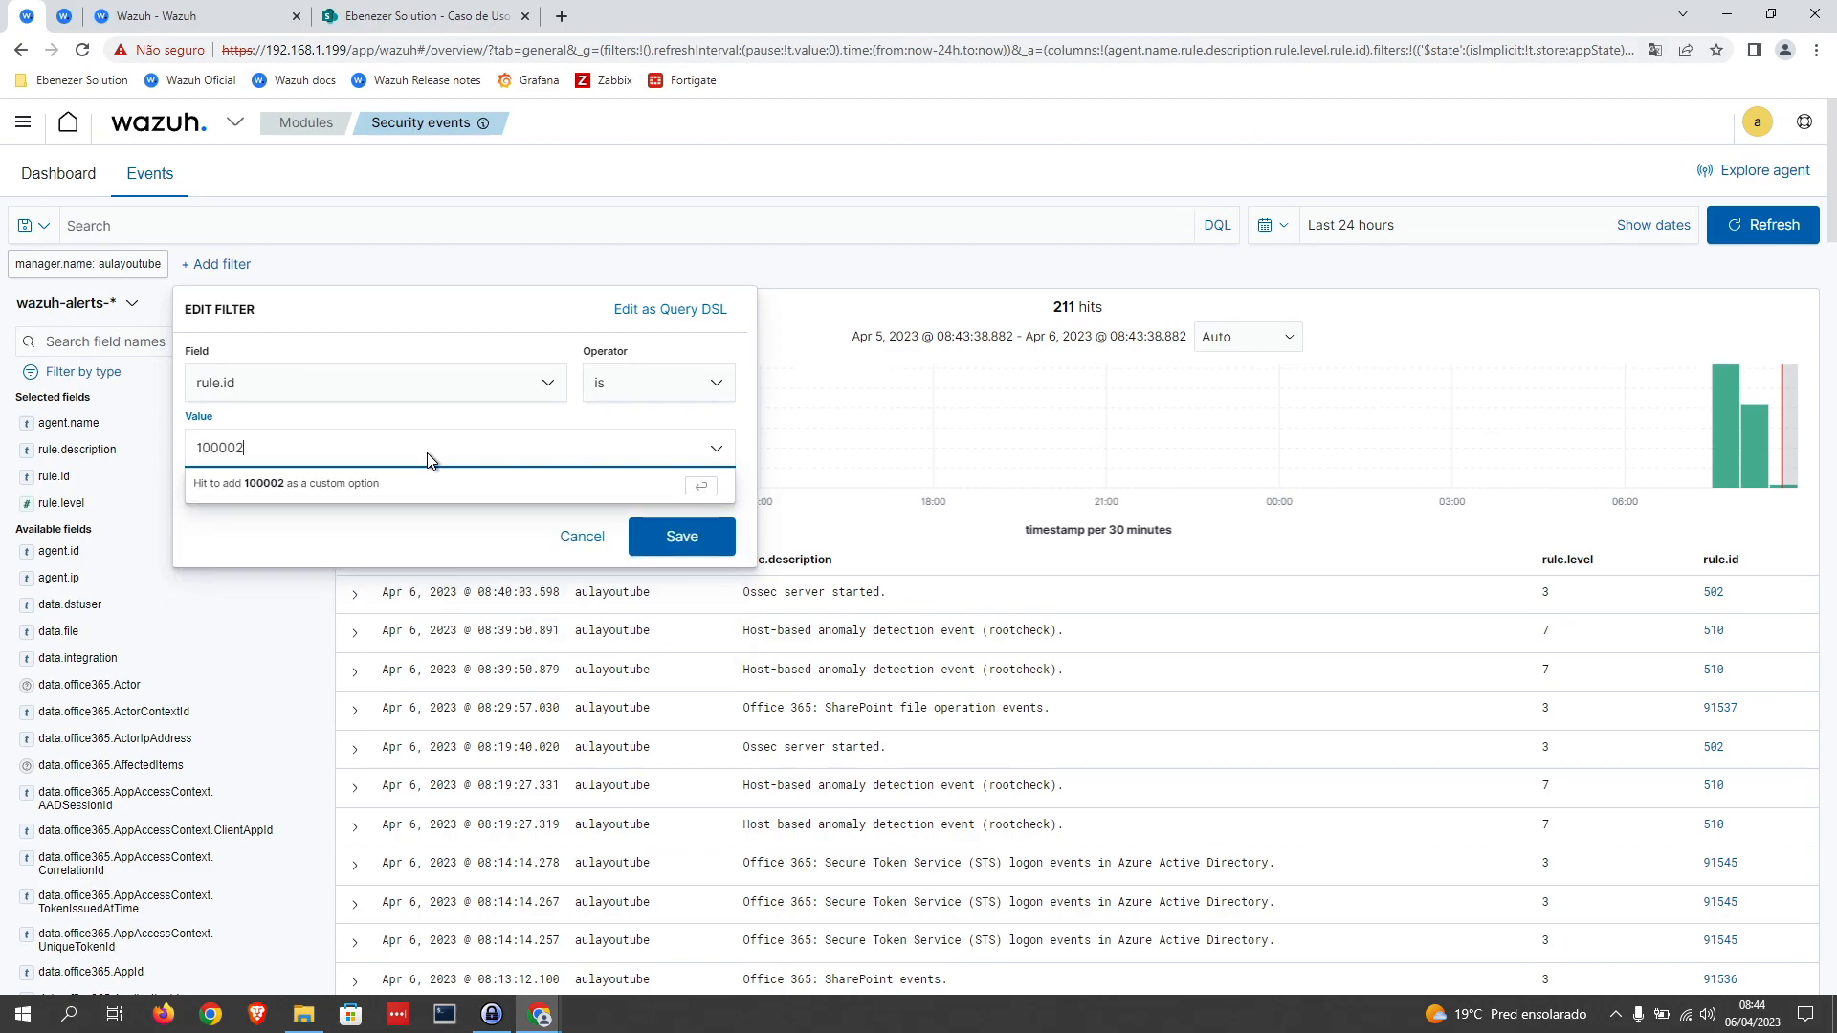
pyautogui.click(670, 534)
# Step: Add a second event filter where rule.id is 100003
pyautogui.click(326, 265)
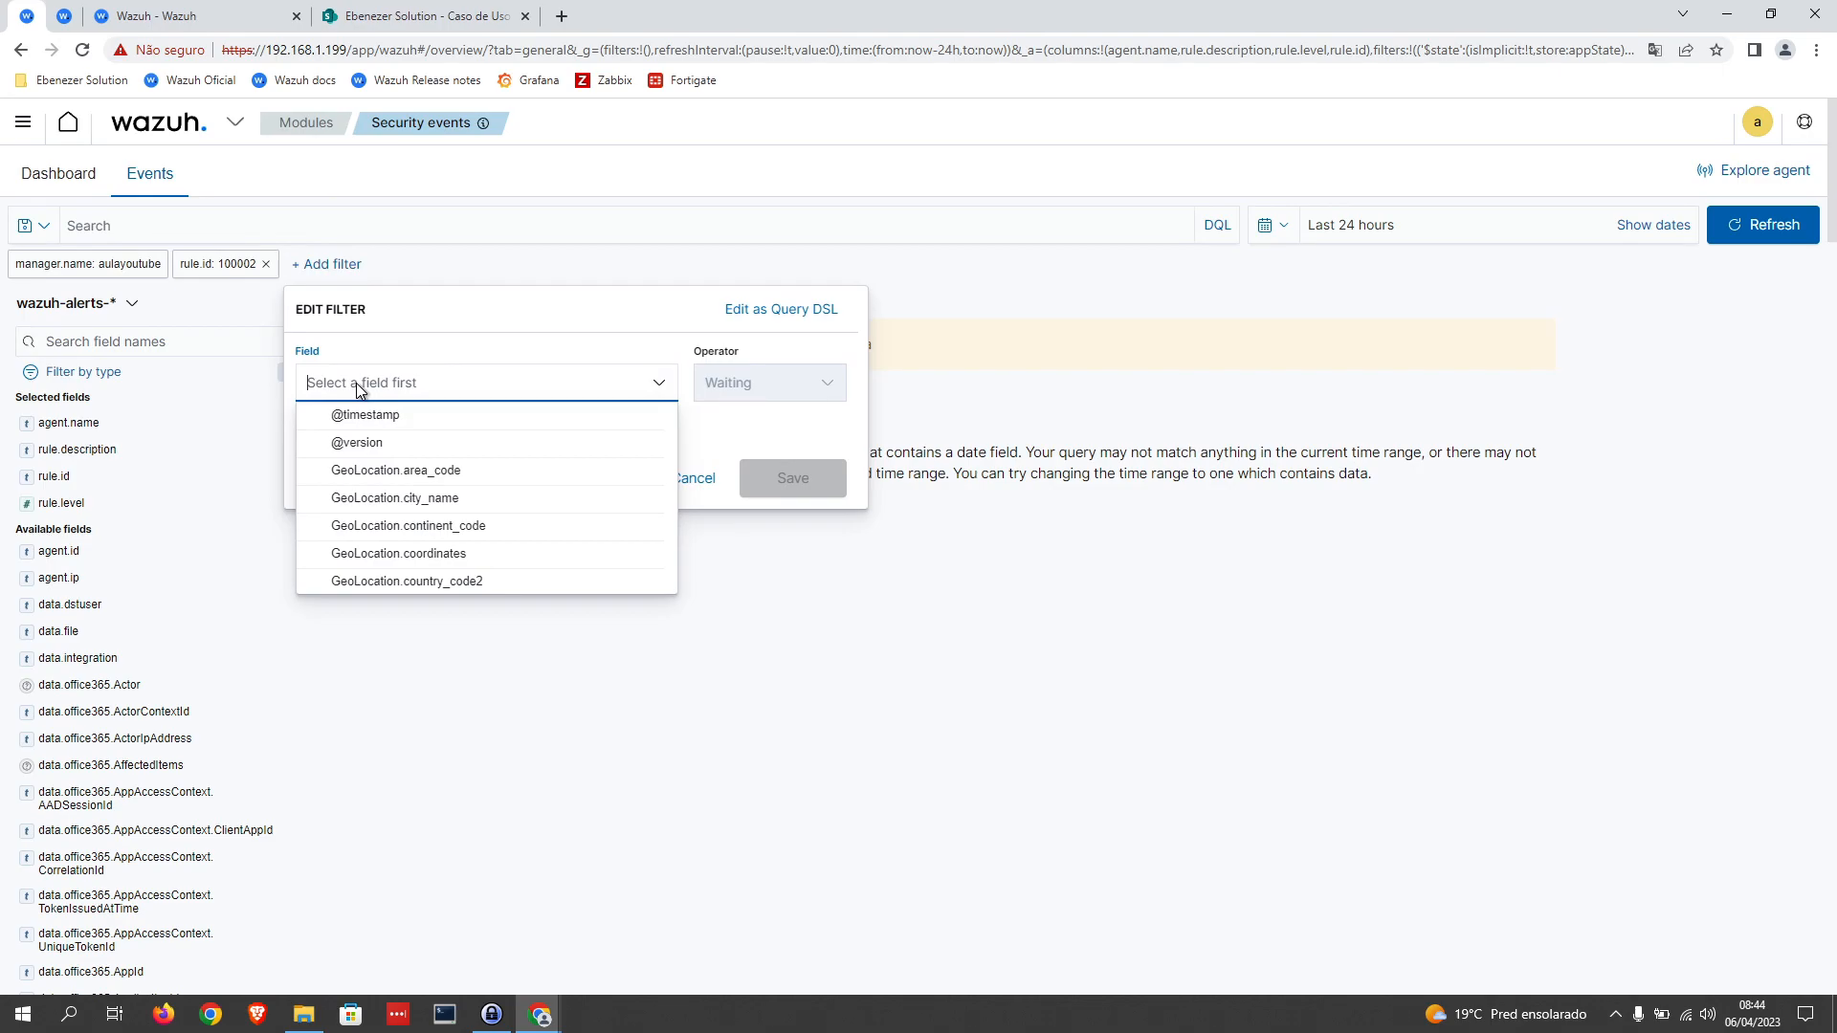
pyautogui.write('rule.id')
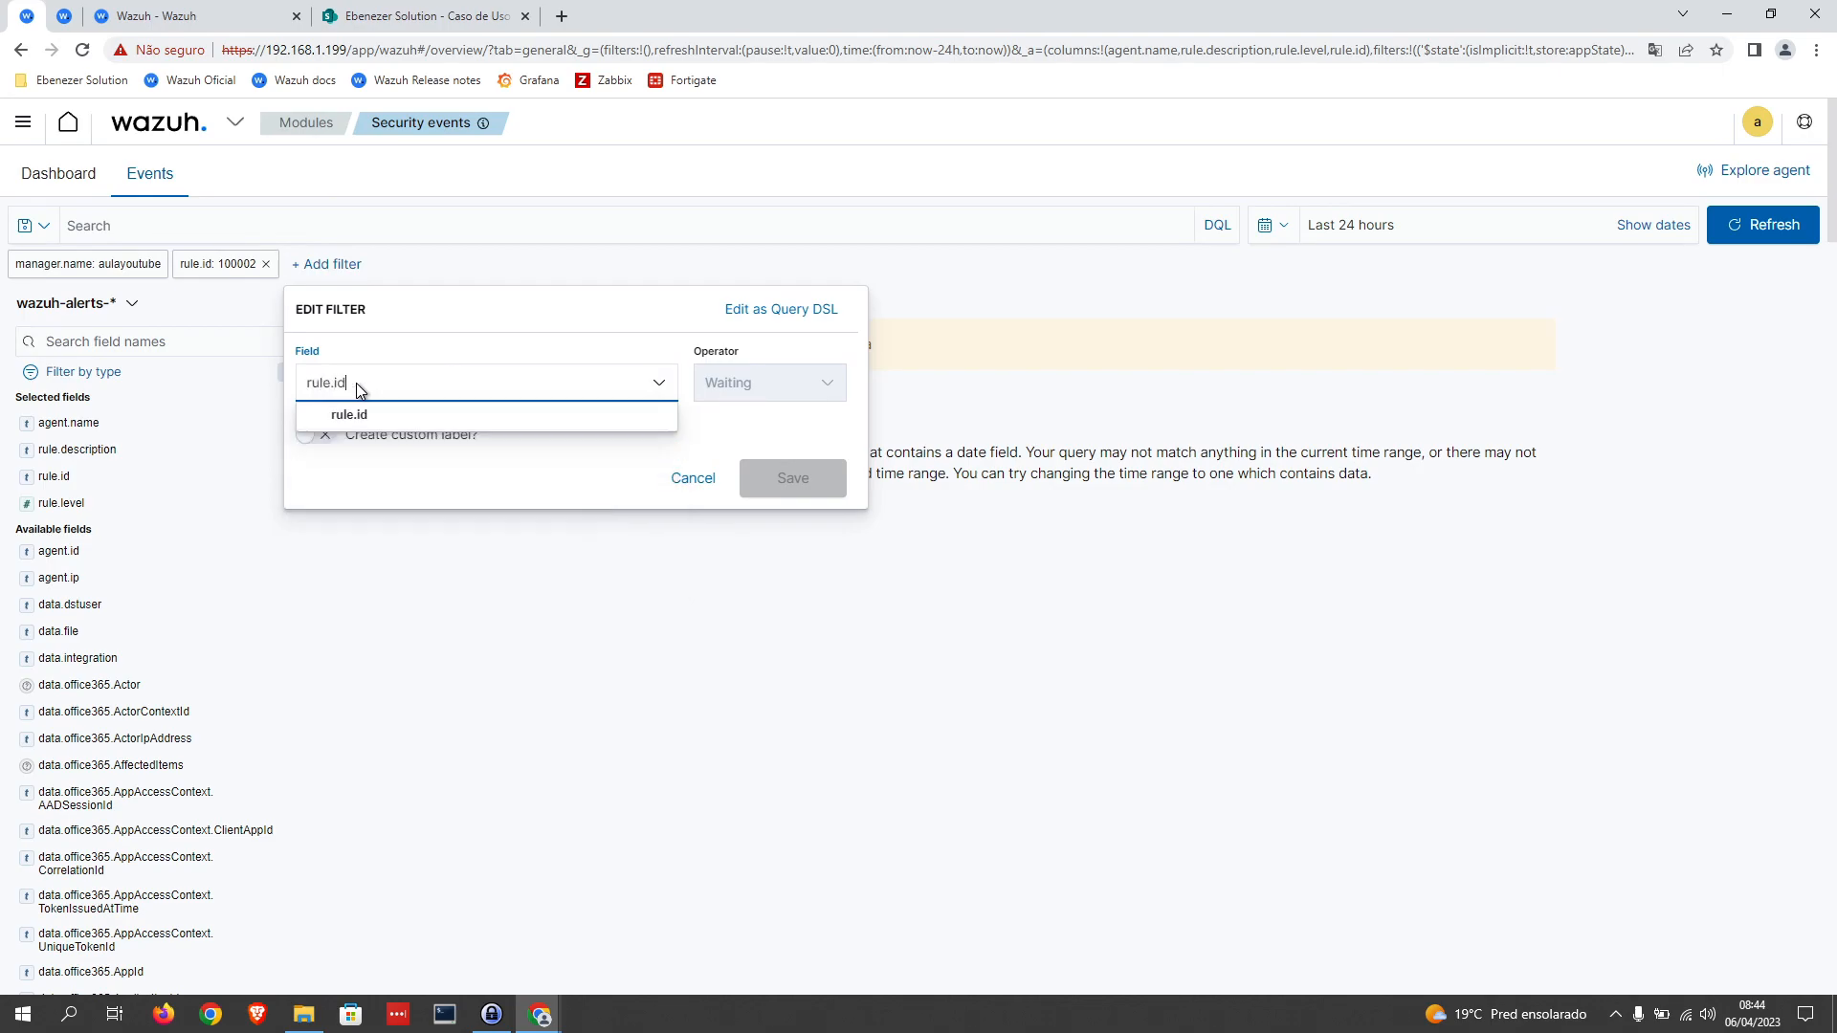
pyautogui.click(381, 409)
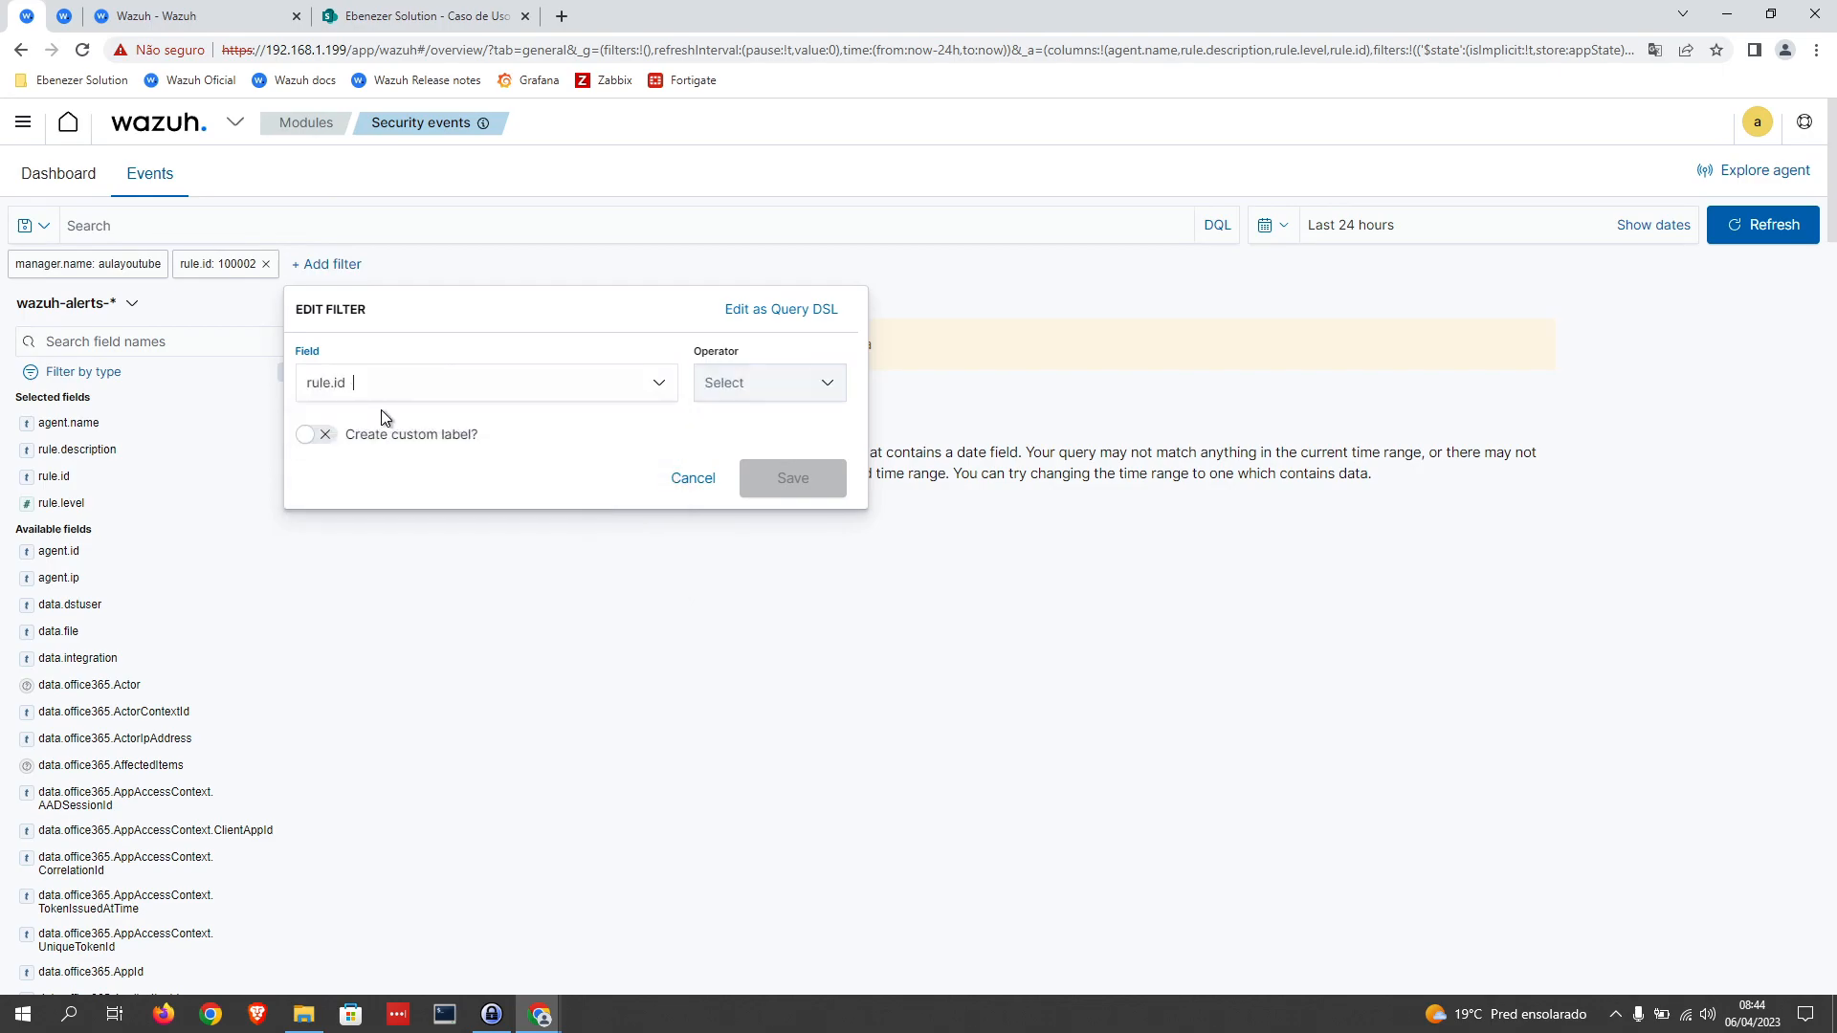
pyautogui.click(784, 387)
pyautogui.click(742, 414)
pyautogui.click(513, 450)
pyautogui.write('1')
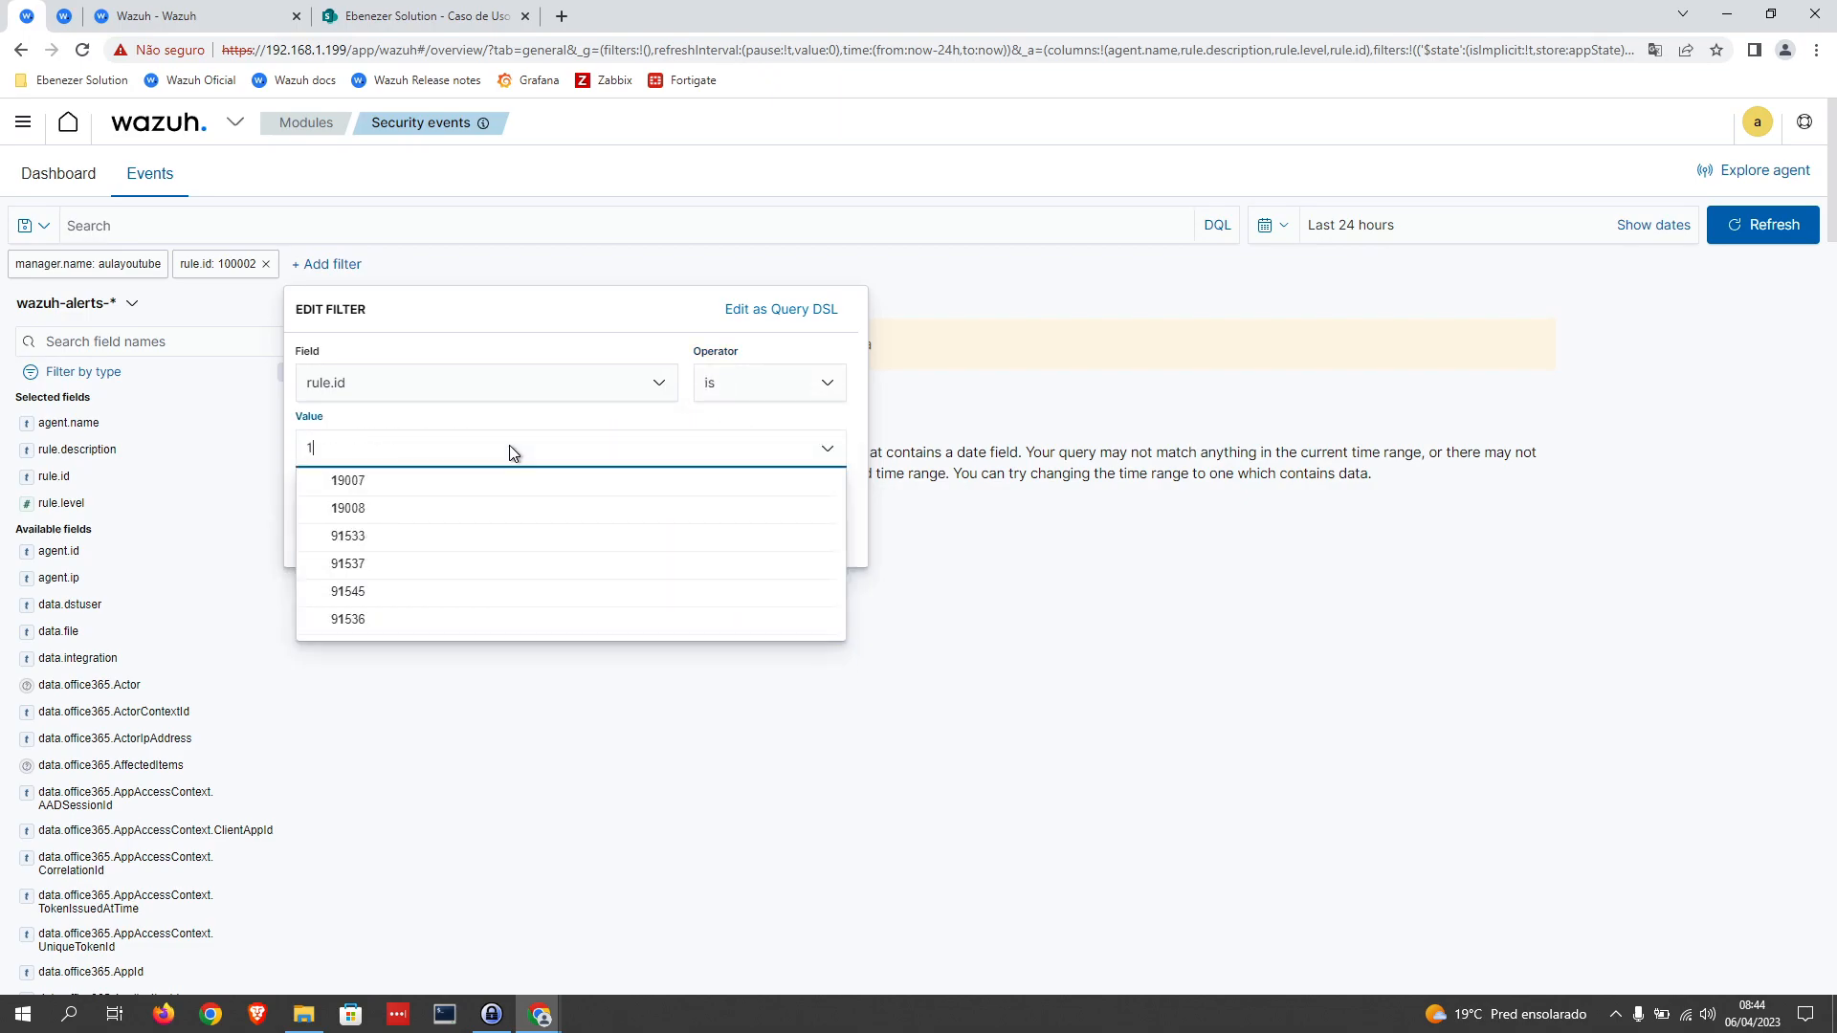
pyautogui.write('00003')
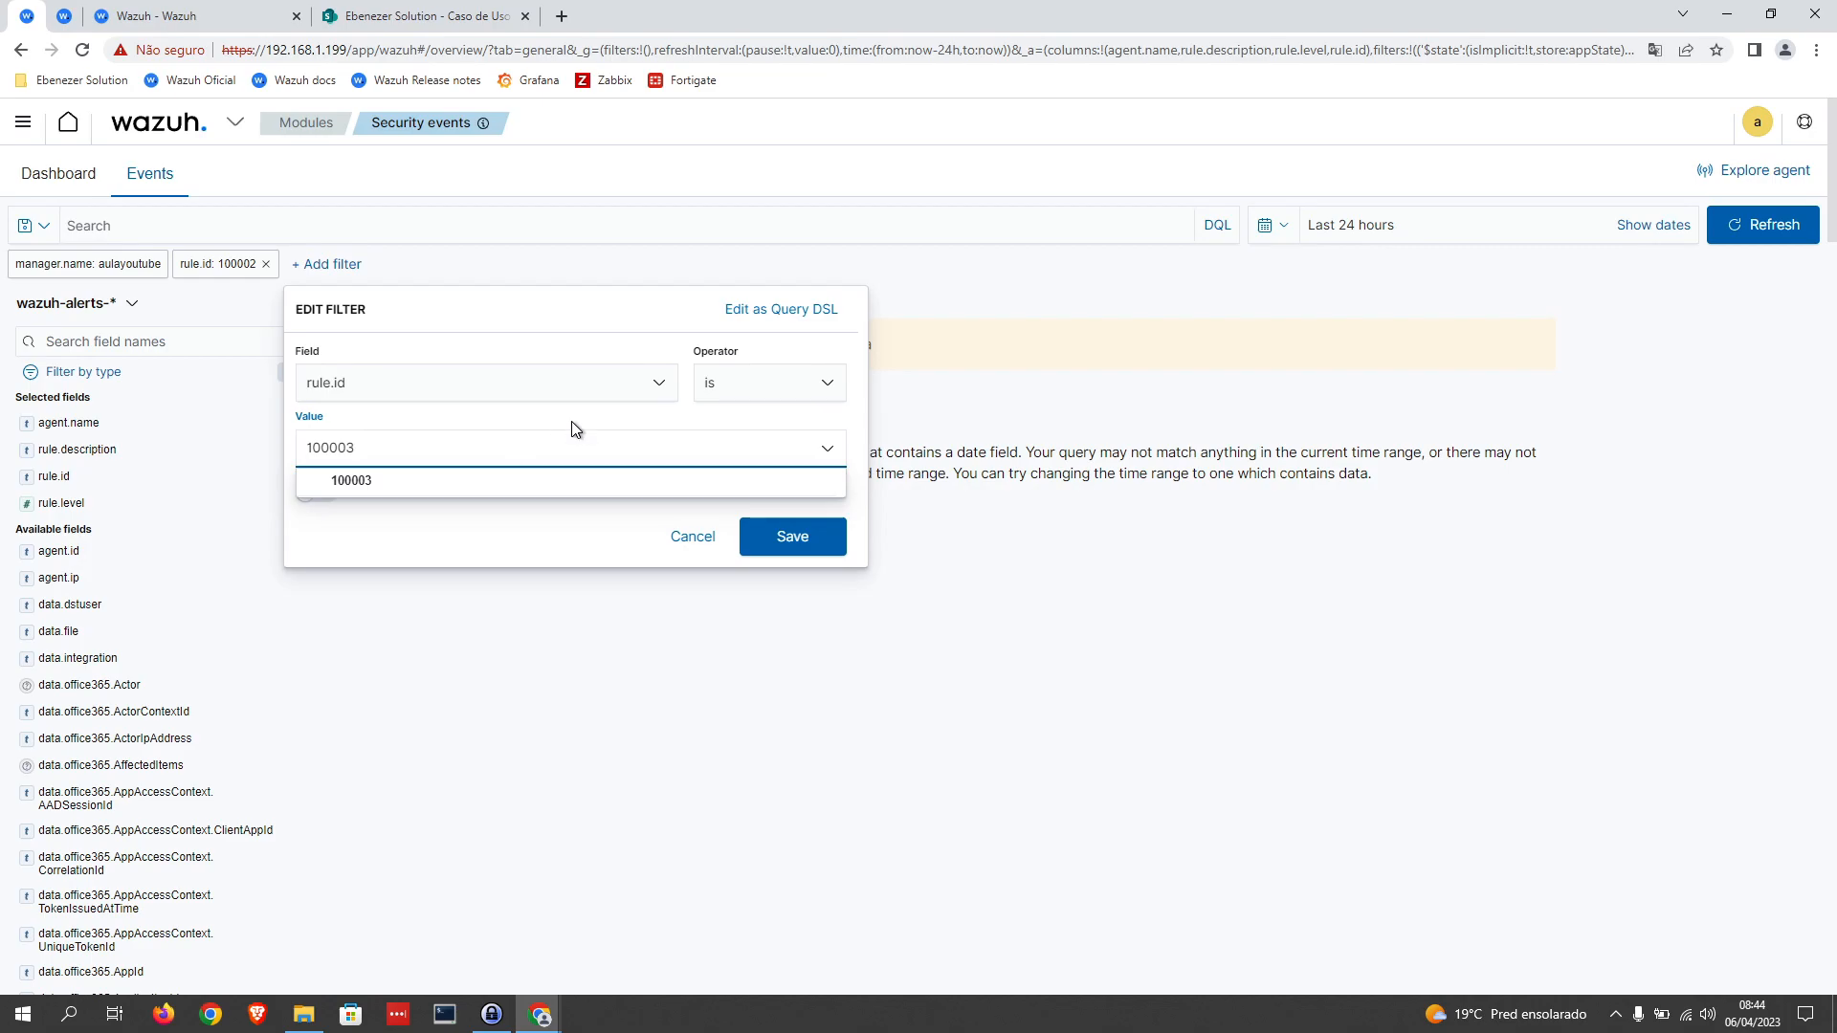
pyautogui.click(792, 536)
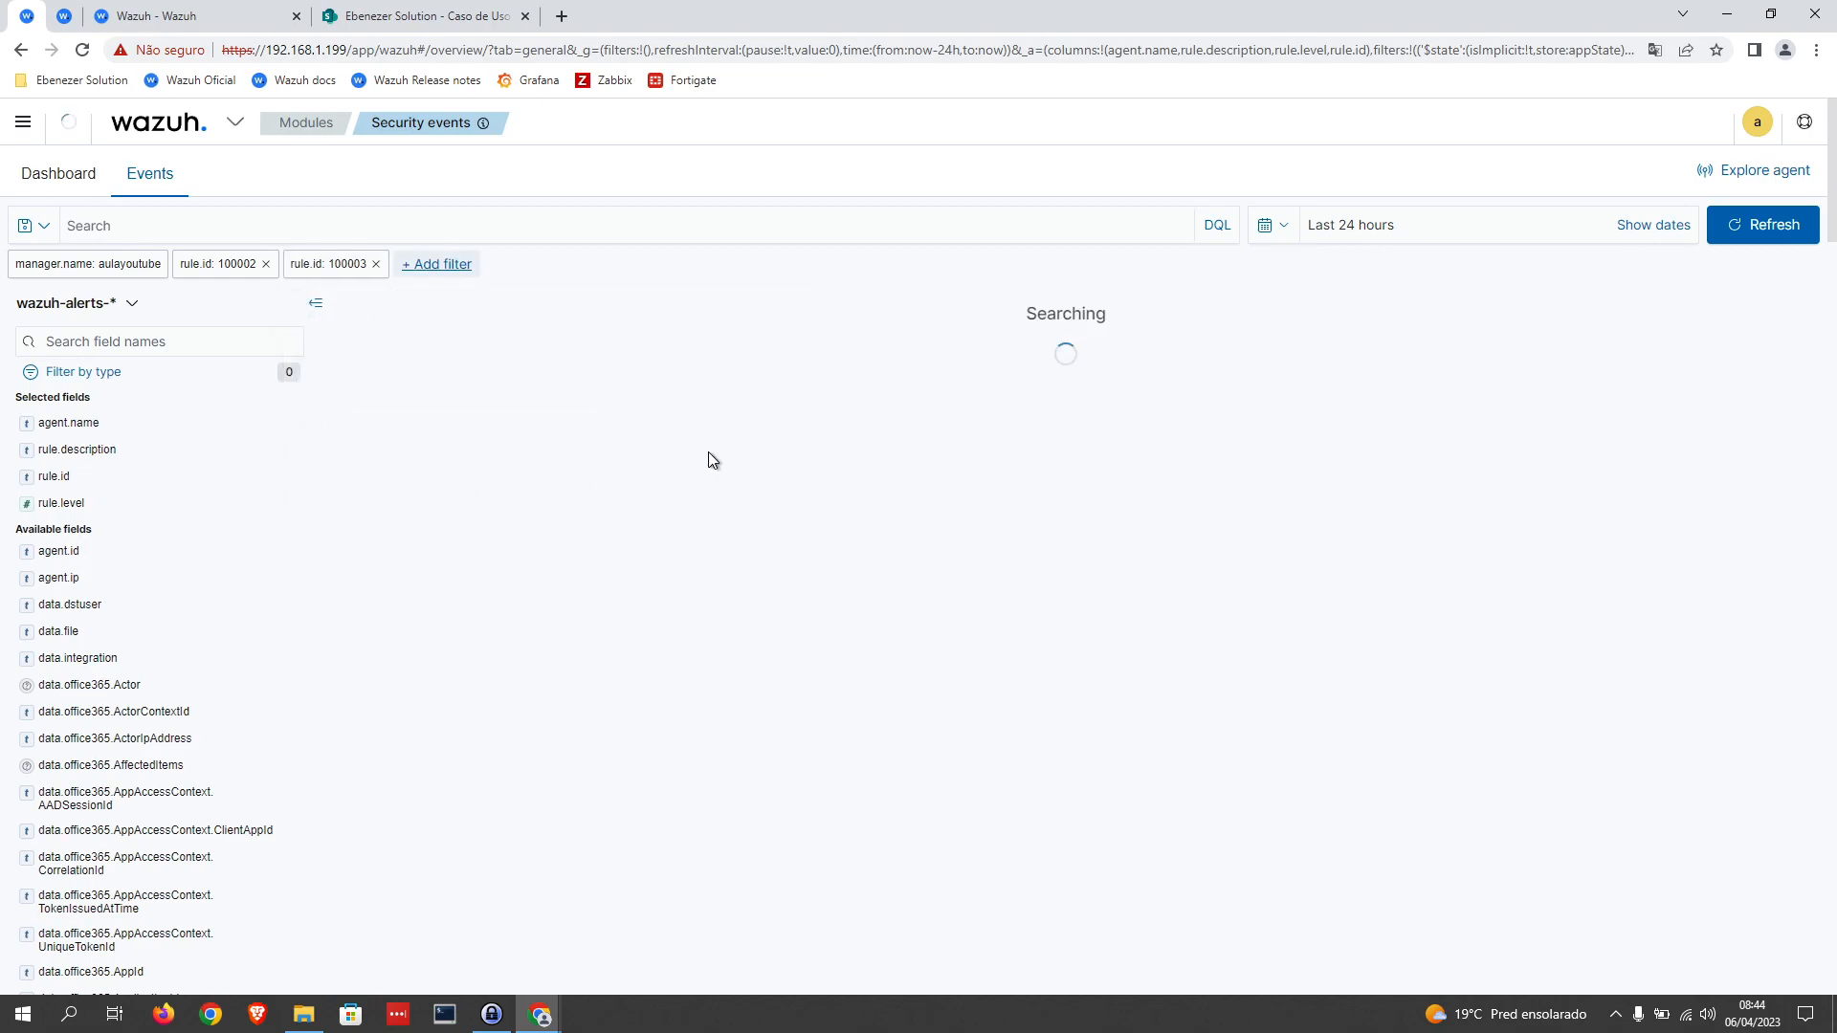
# Step: Add a third event filter where rule.id is 100004
pyautogui.click(436, 265)
pyautogui.click(533, 382)
pyautogui.write('rule.id')
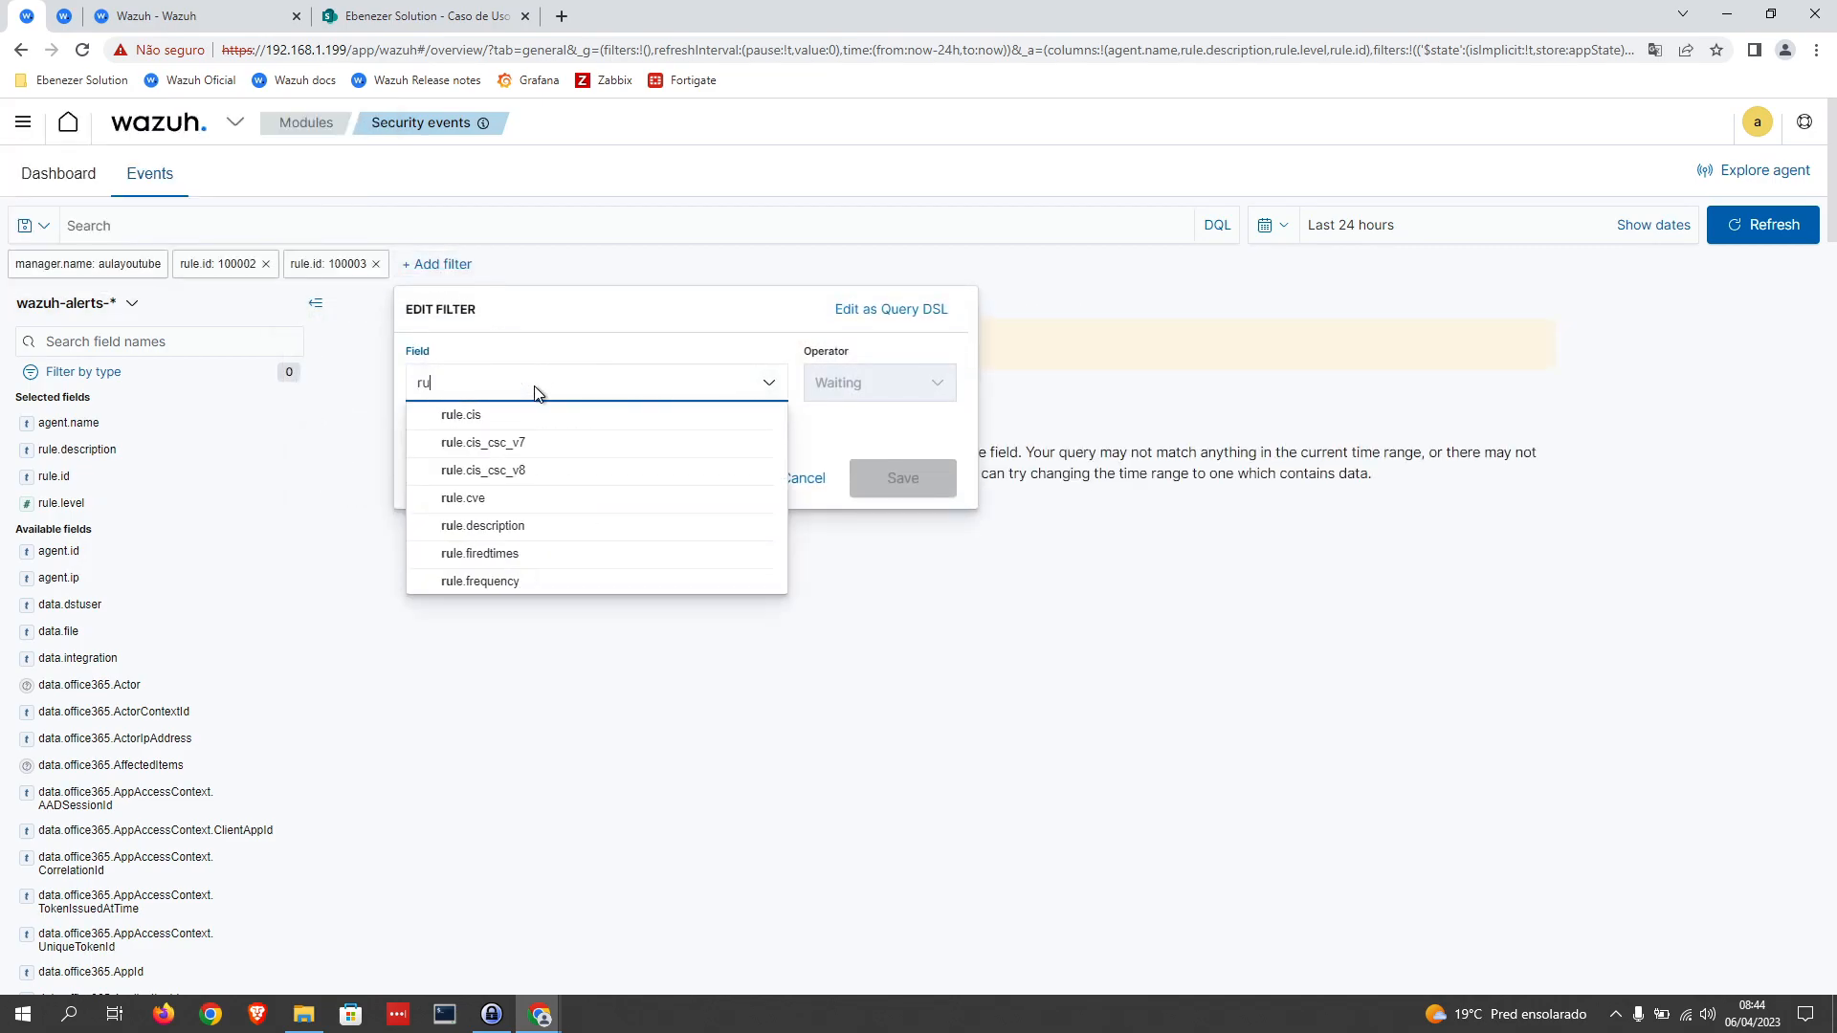
pyautogui.click(525, 411)
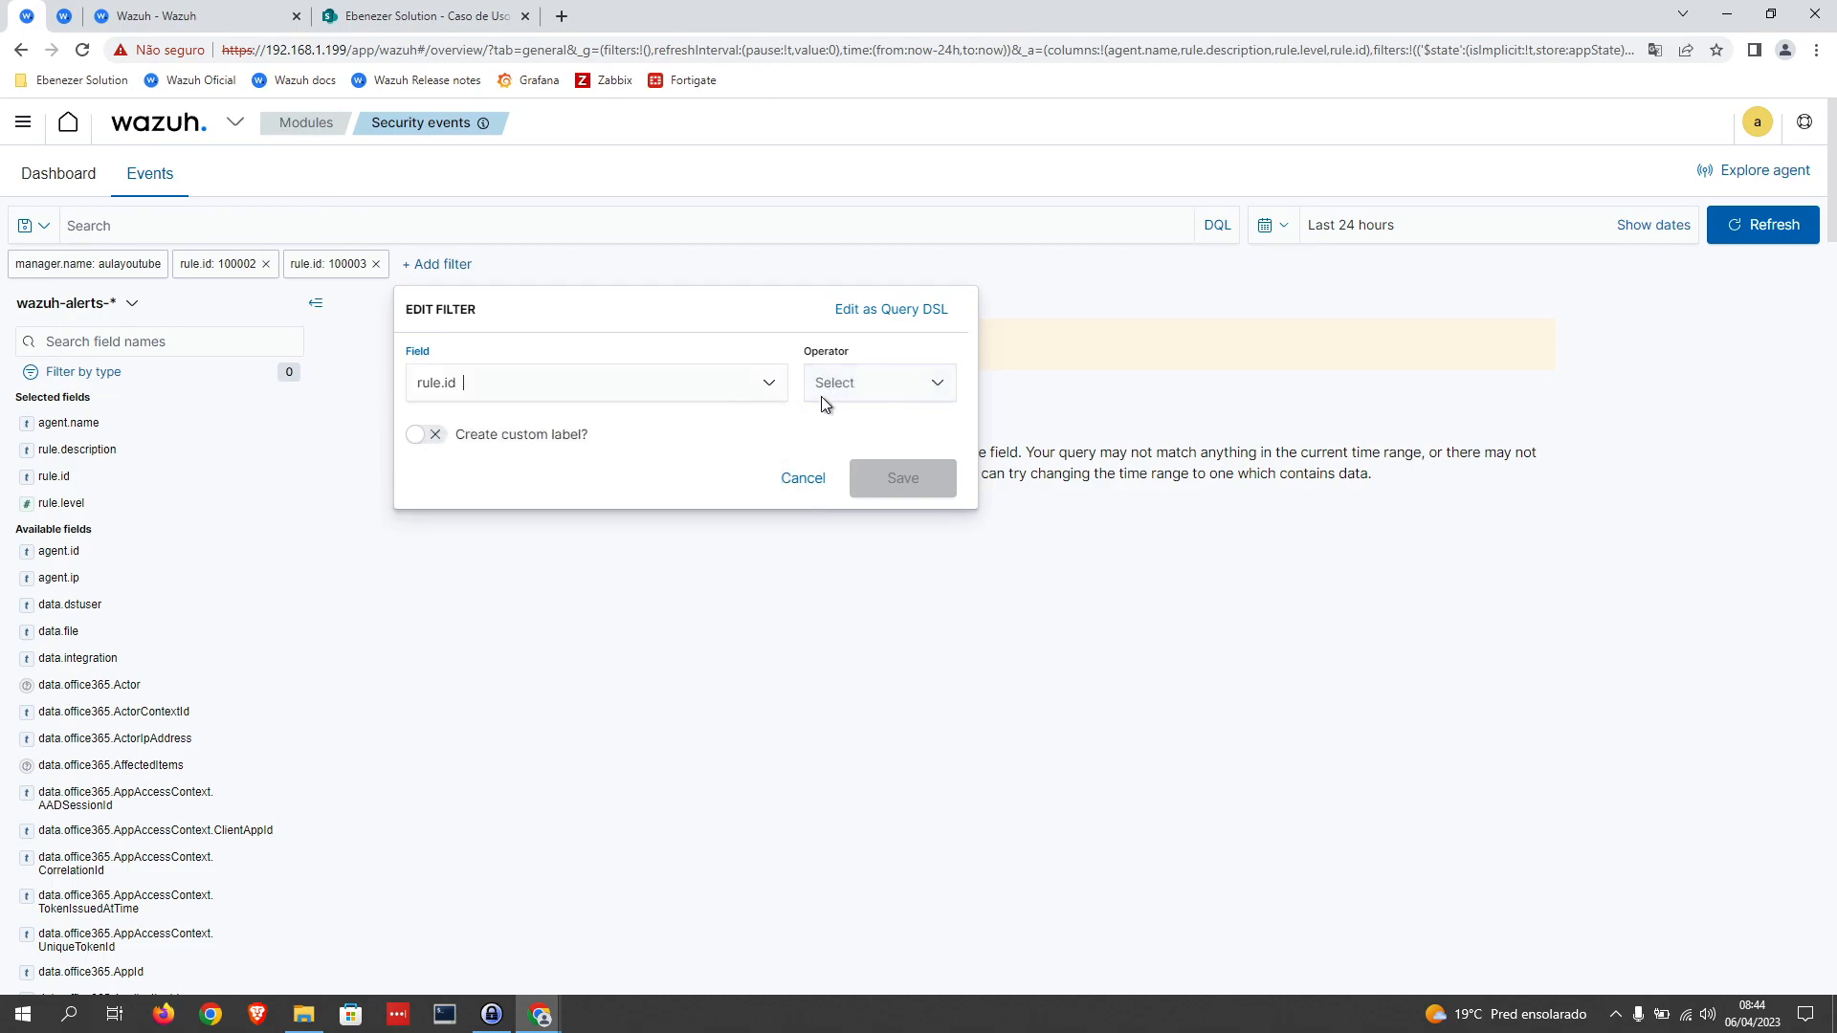
pyautogui.click(866, 382)
pyautogui.click(847, 420)
pyautogui.click(634, 455)
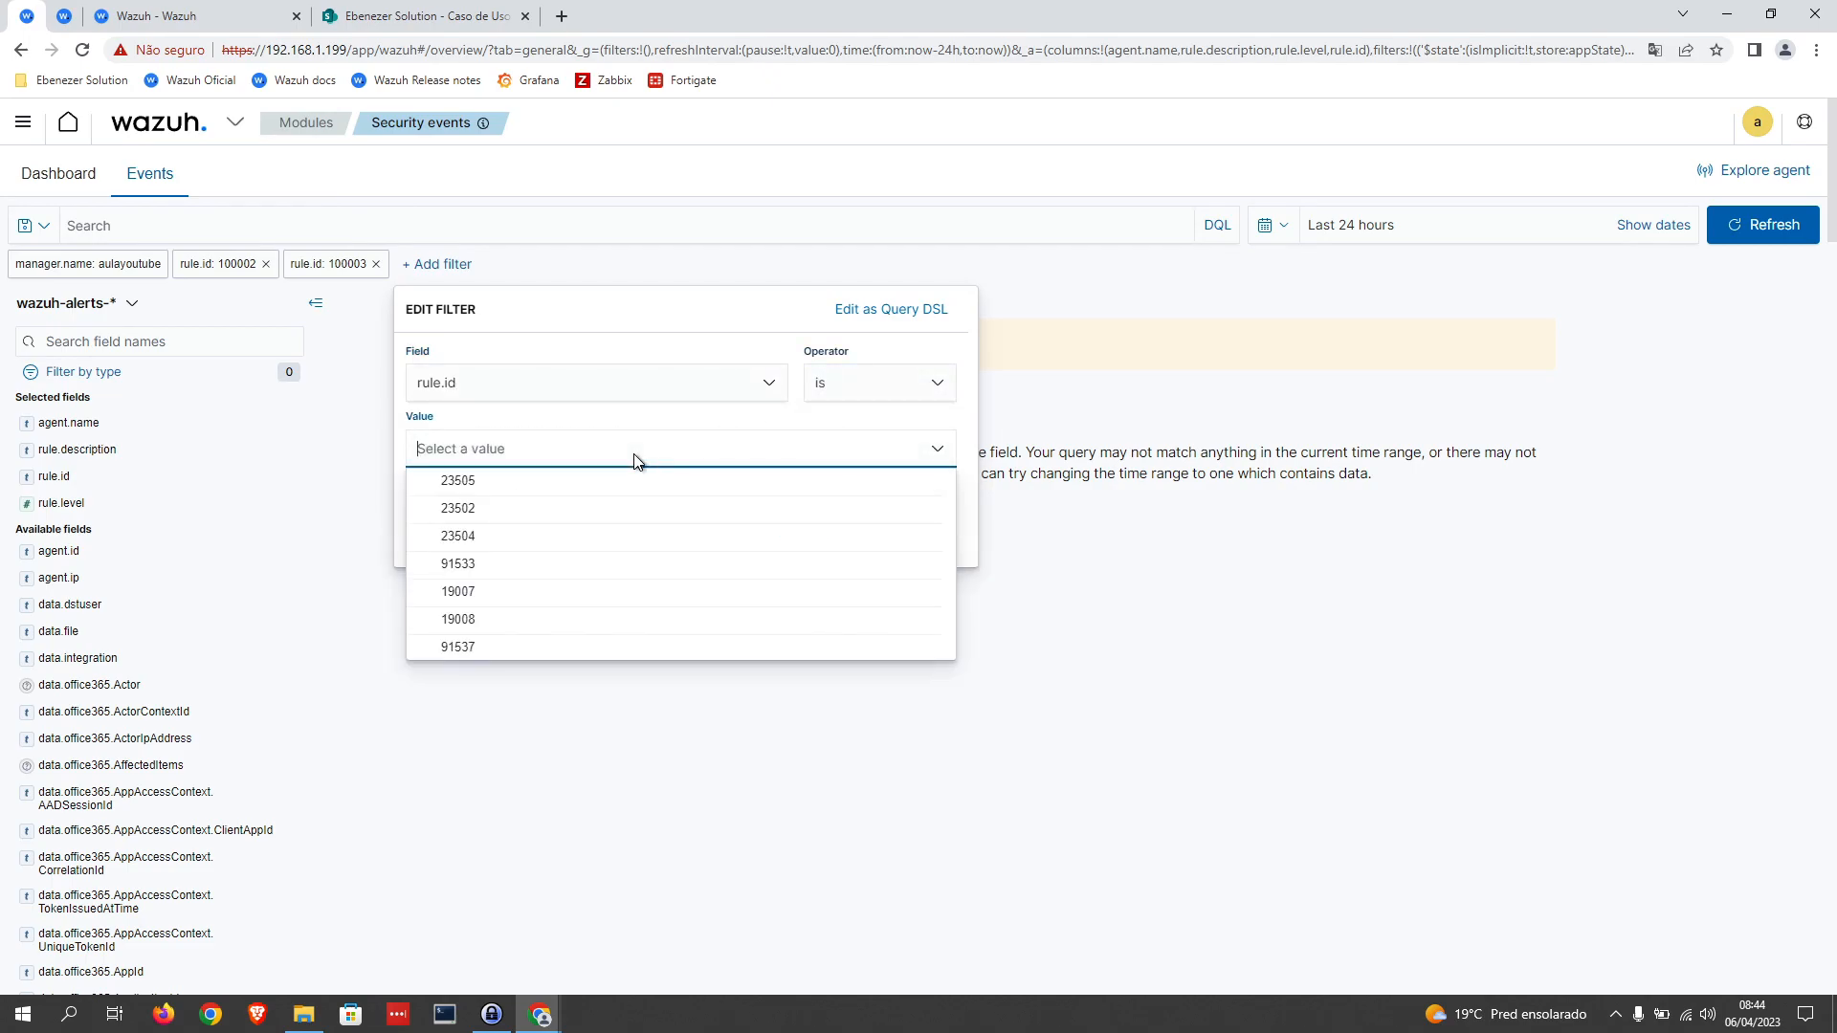
pyautogui.write('100')
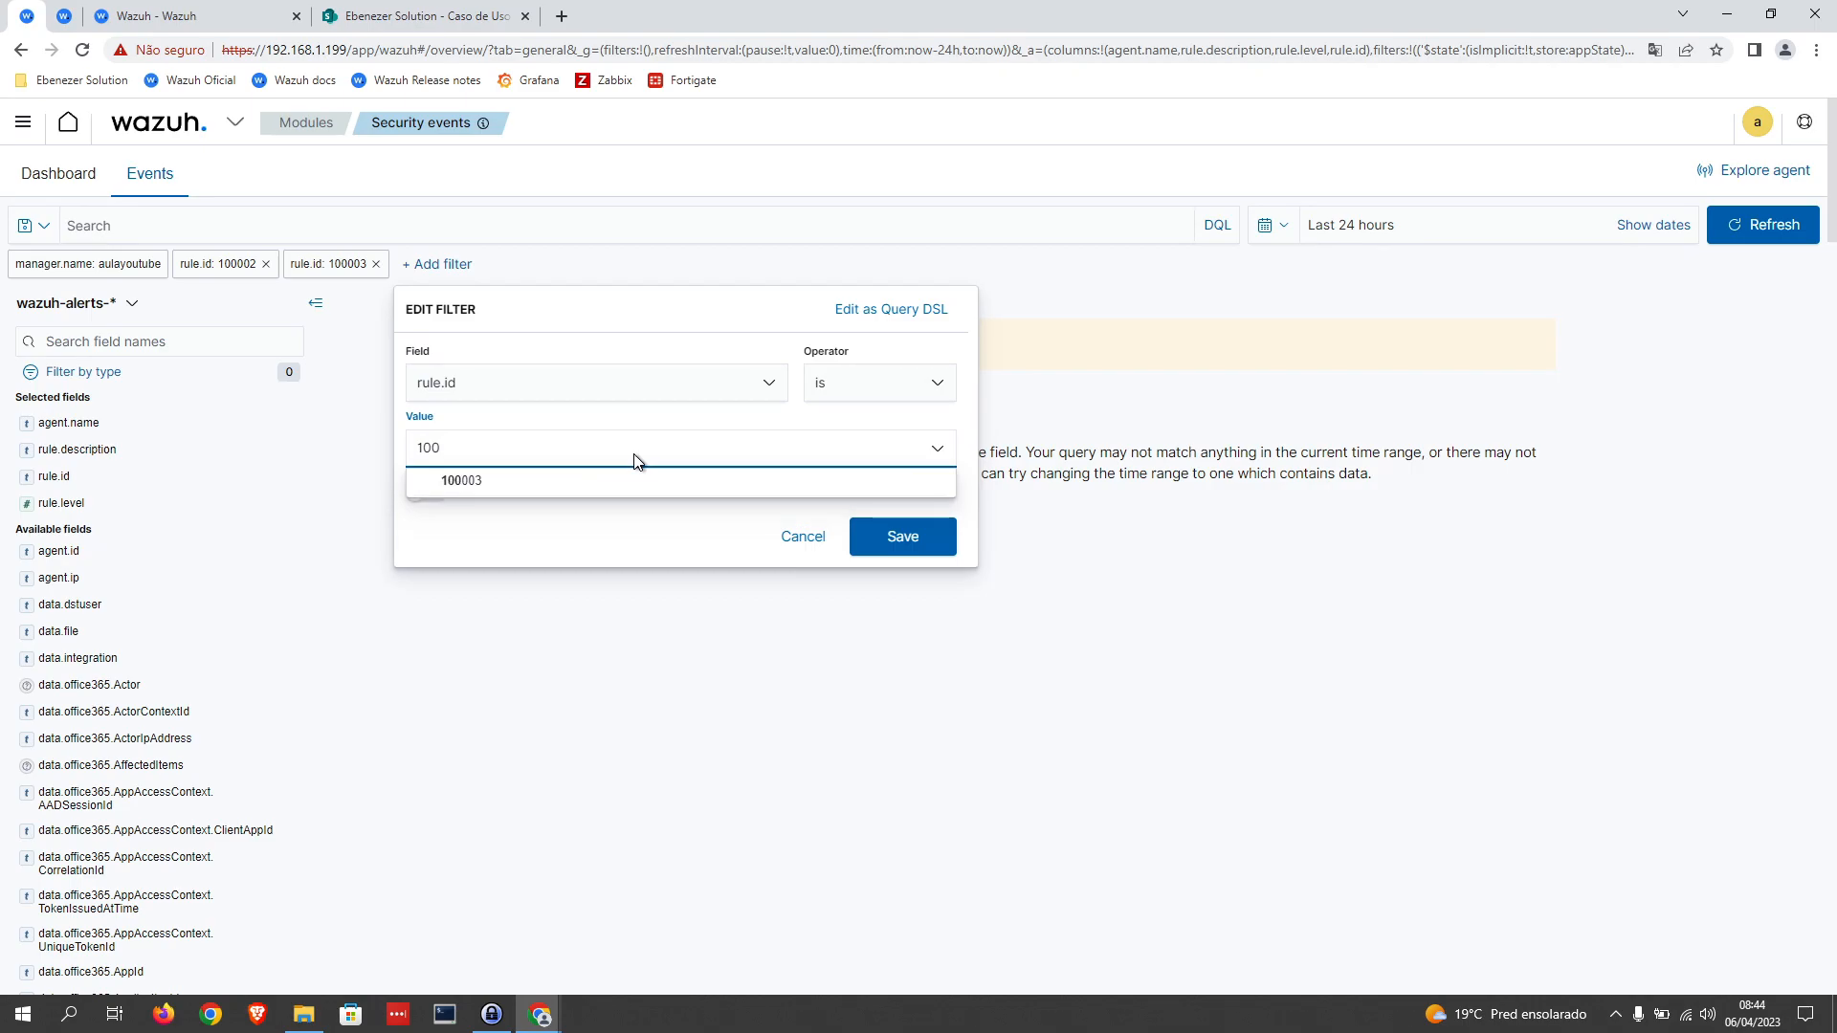
pyautogui.write('004')
pyautogui.click(902, 536)
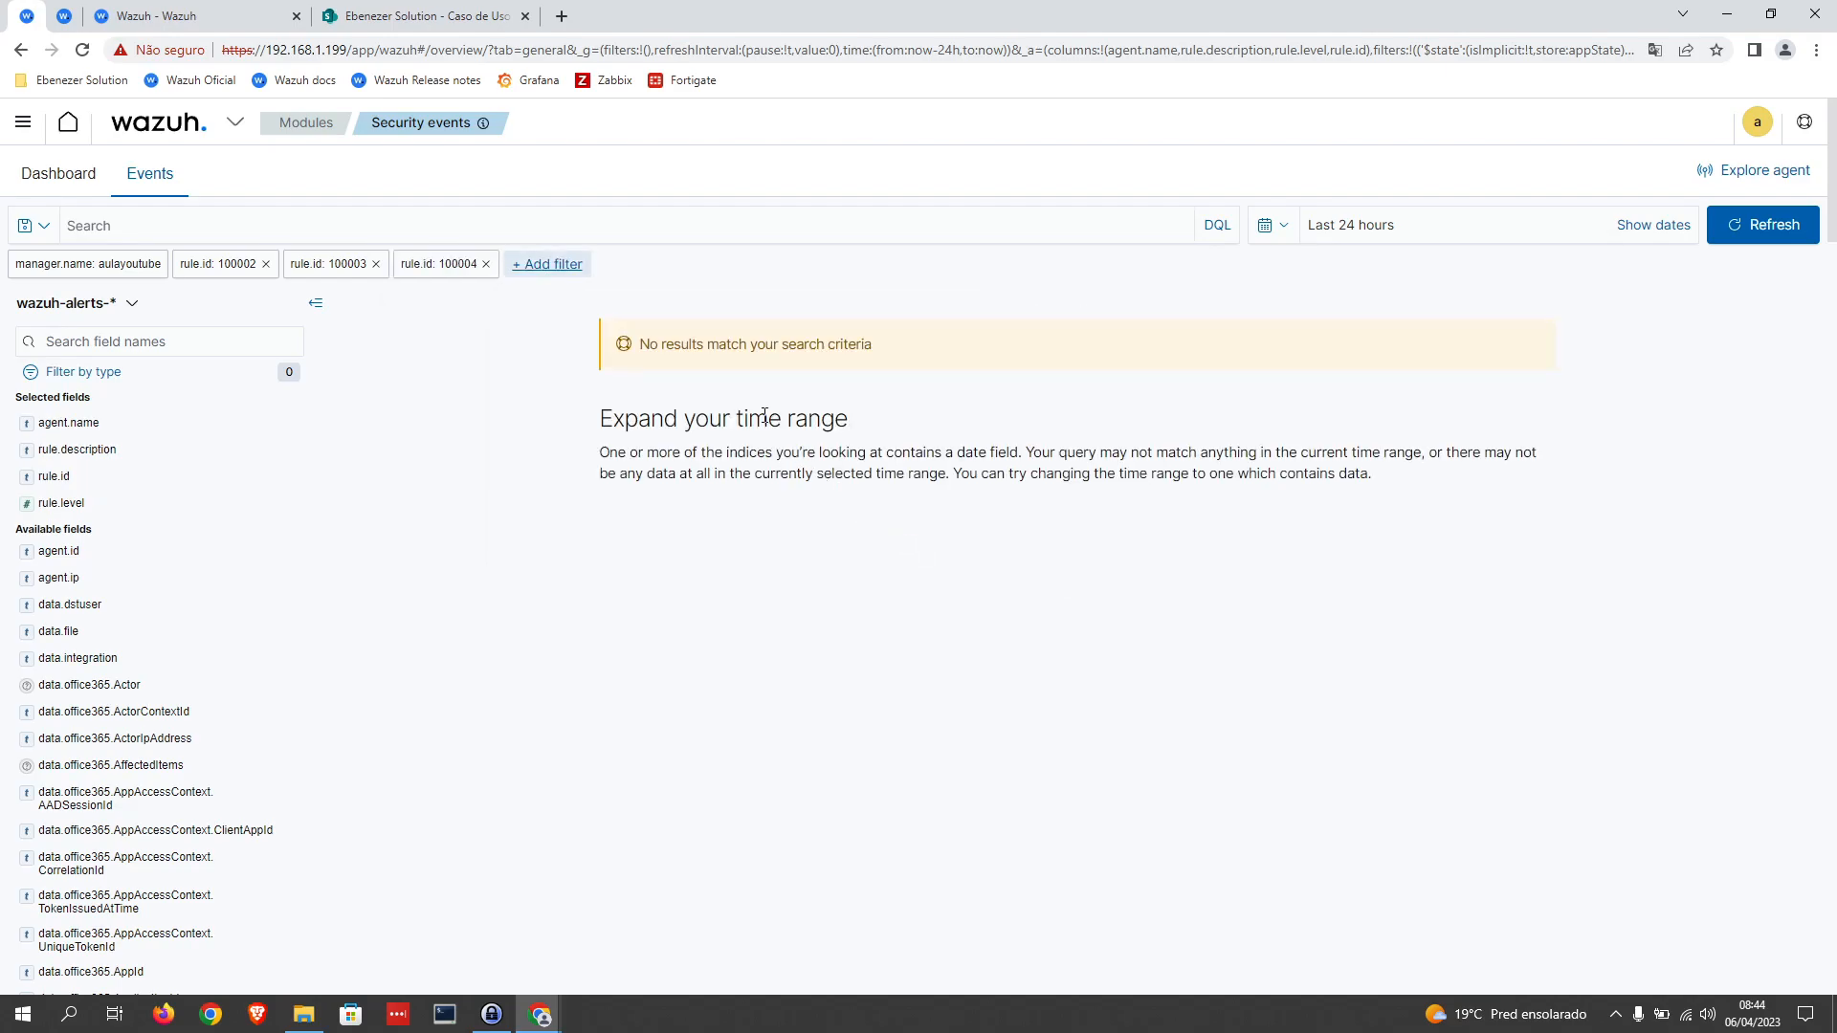
# Step: Switch to the Office 365 module's event list, refresh it and examine the latest UserLoginFailed and FileDownloaded operations
pyautogui.click(194, 14)
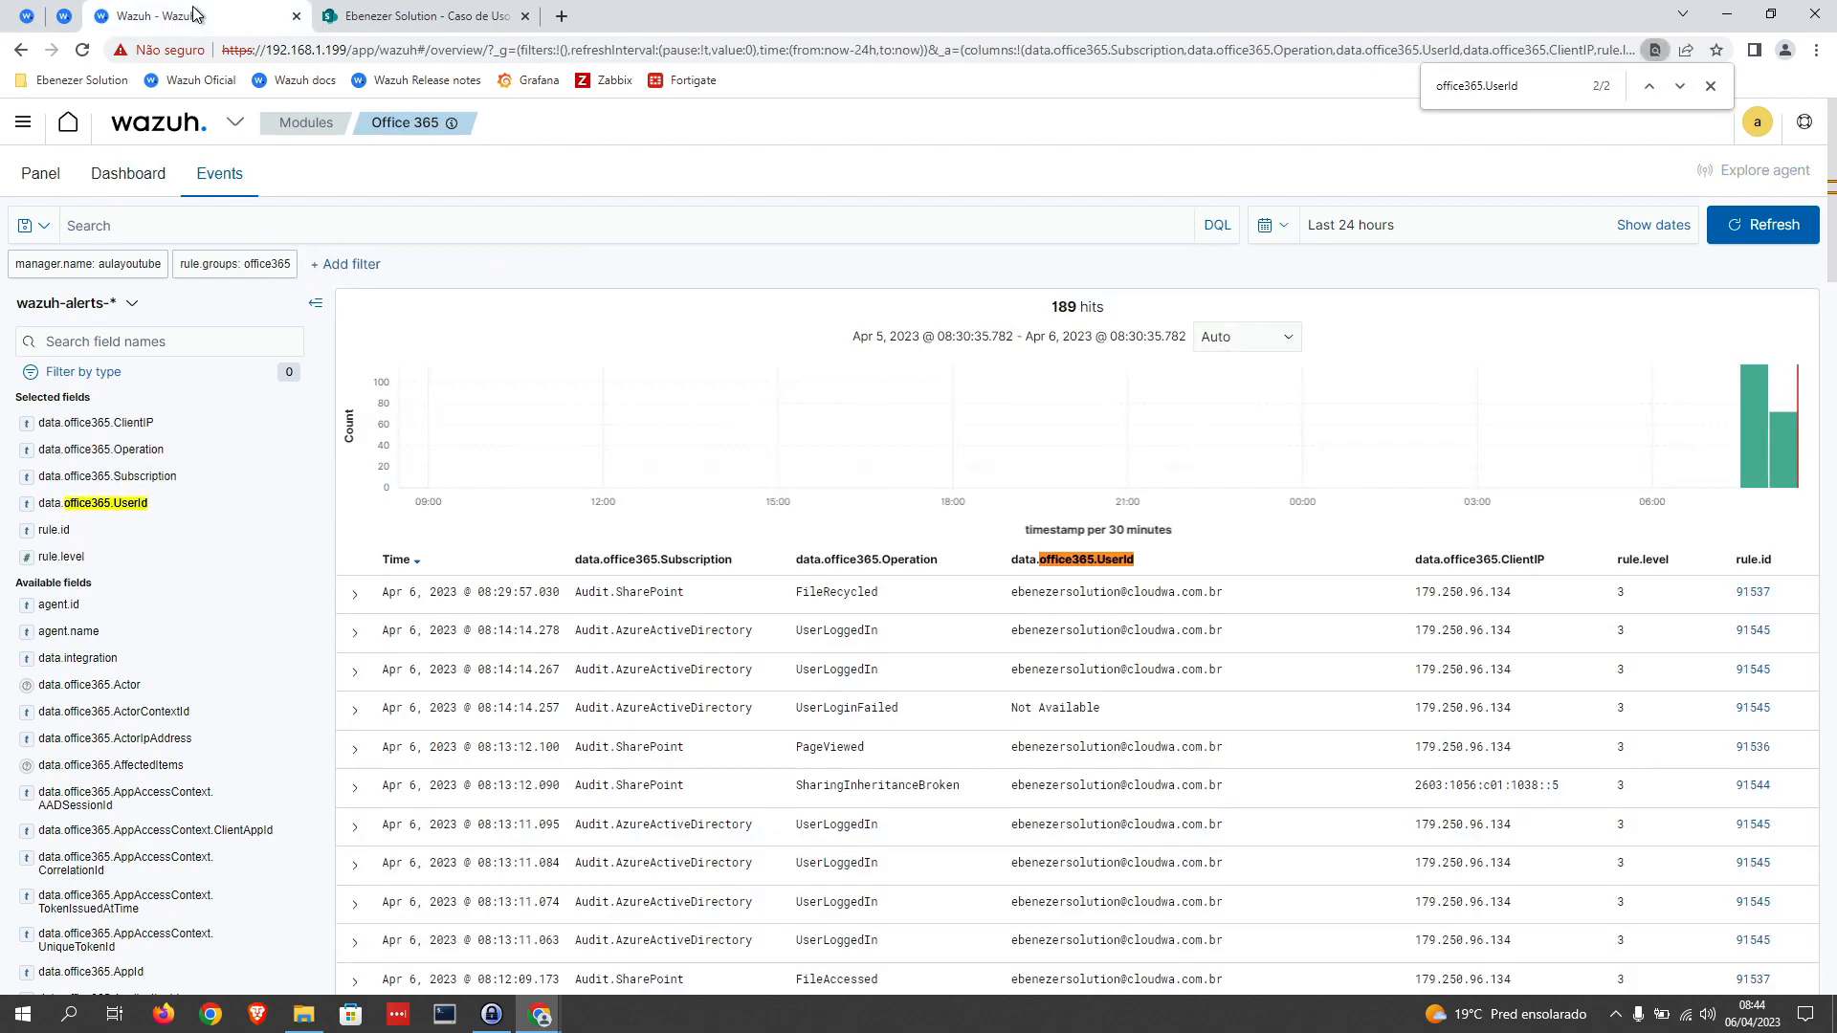
pyautogui.click(1785, 229)
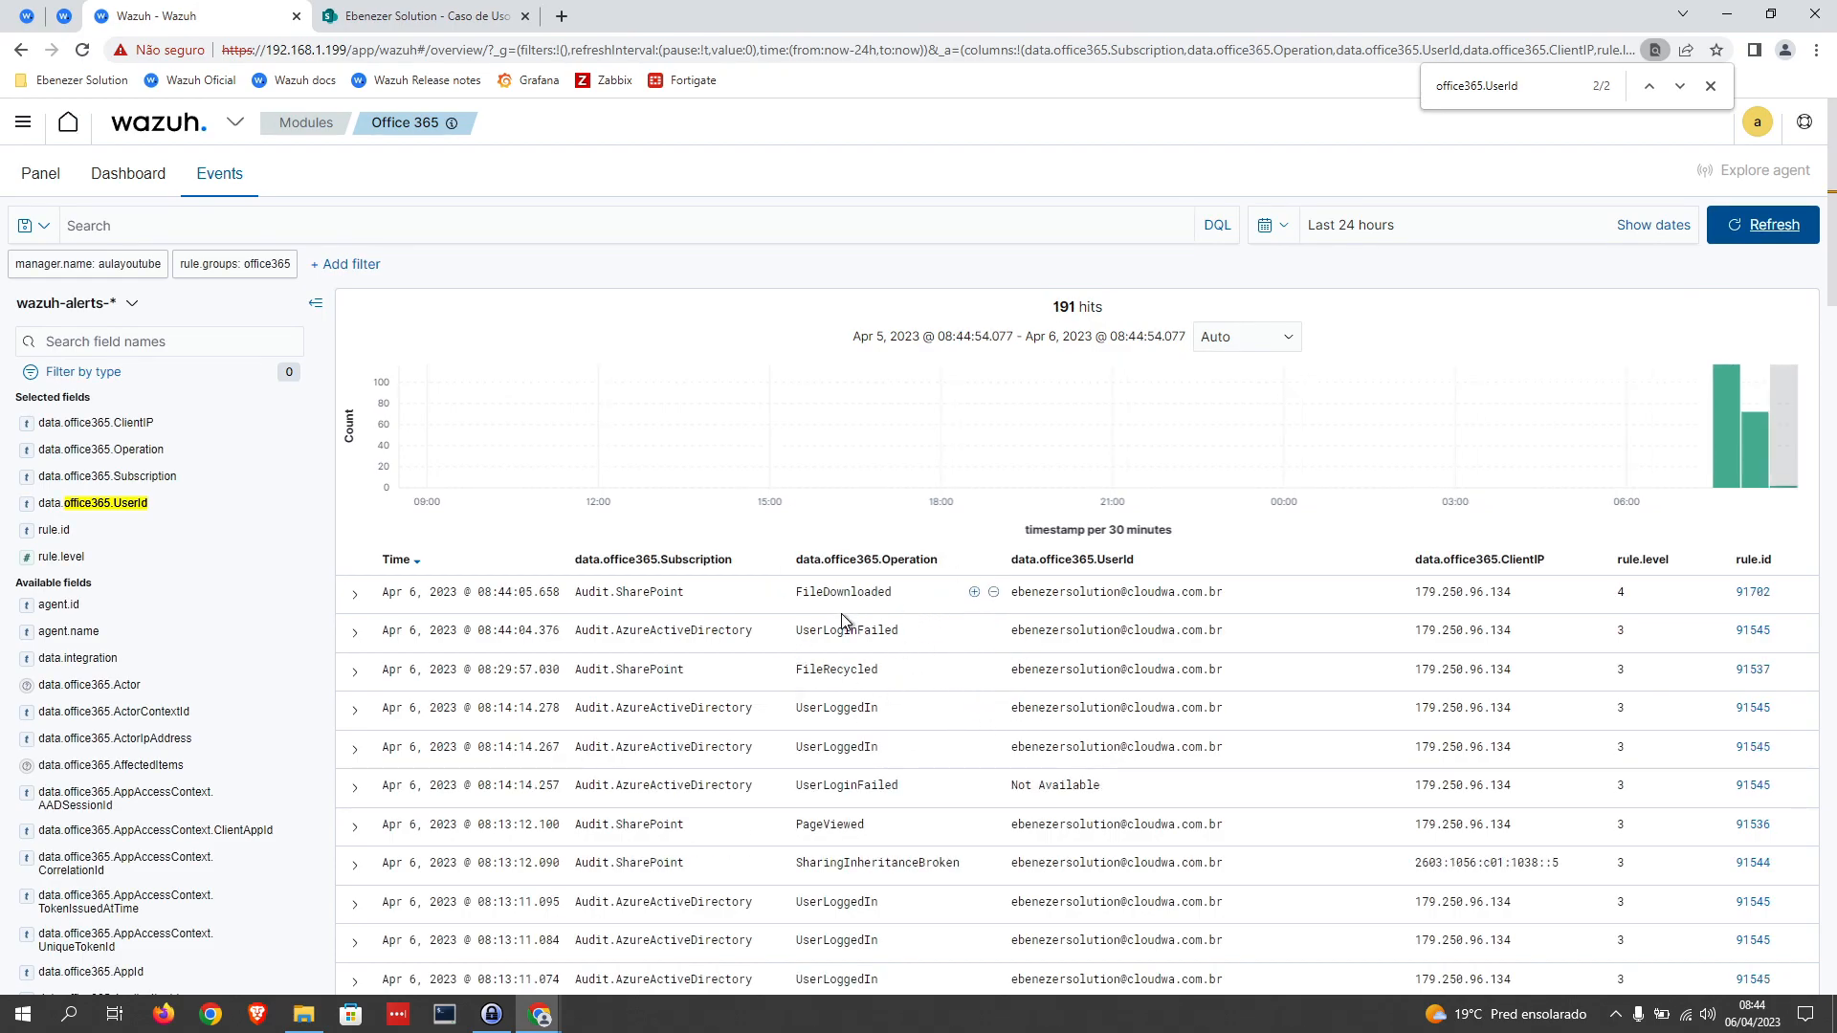
pyautogui.moveTo(798, 591); pyautogui.dragTo(871, 596)
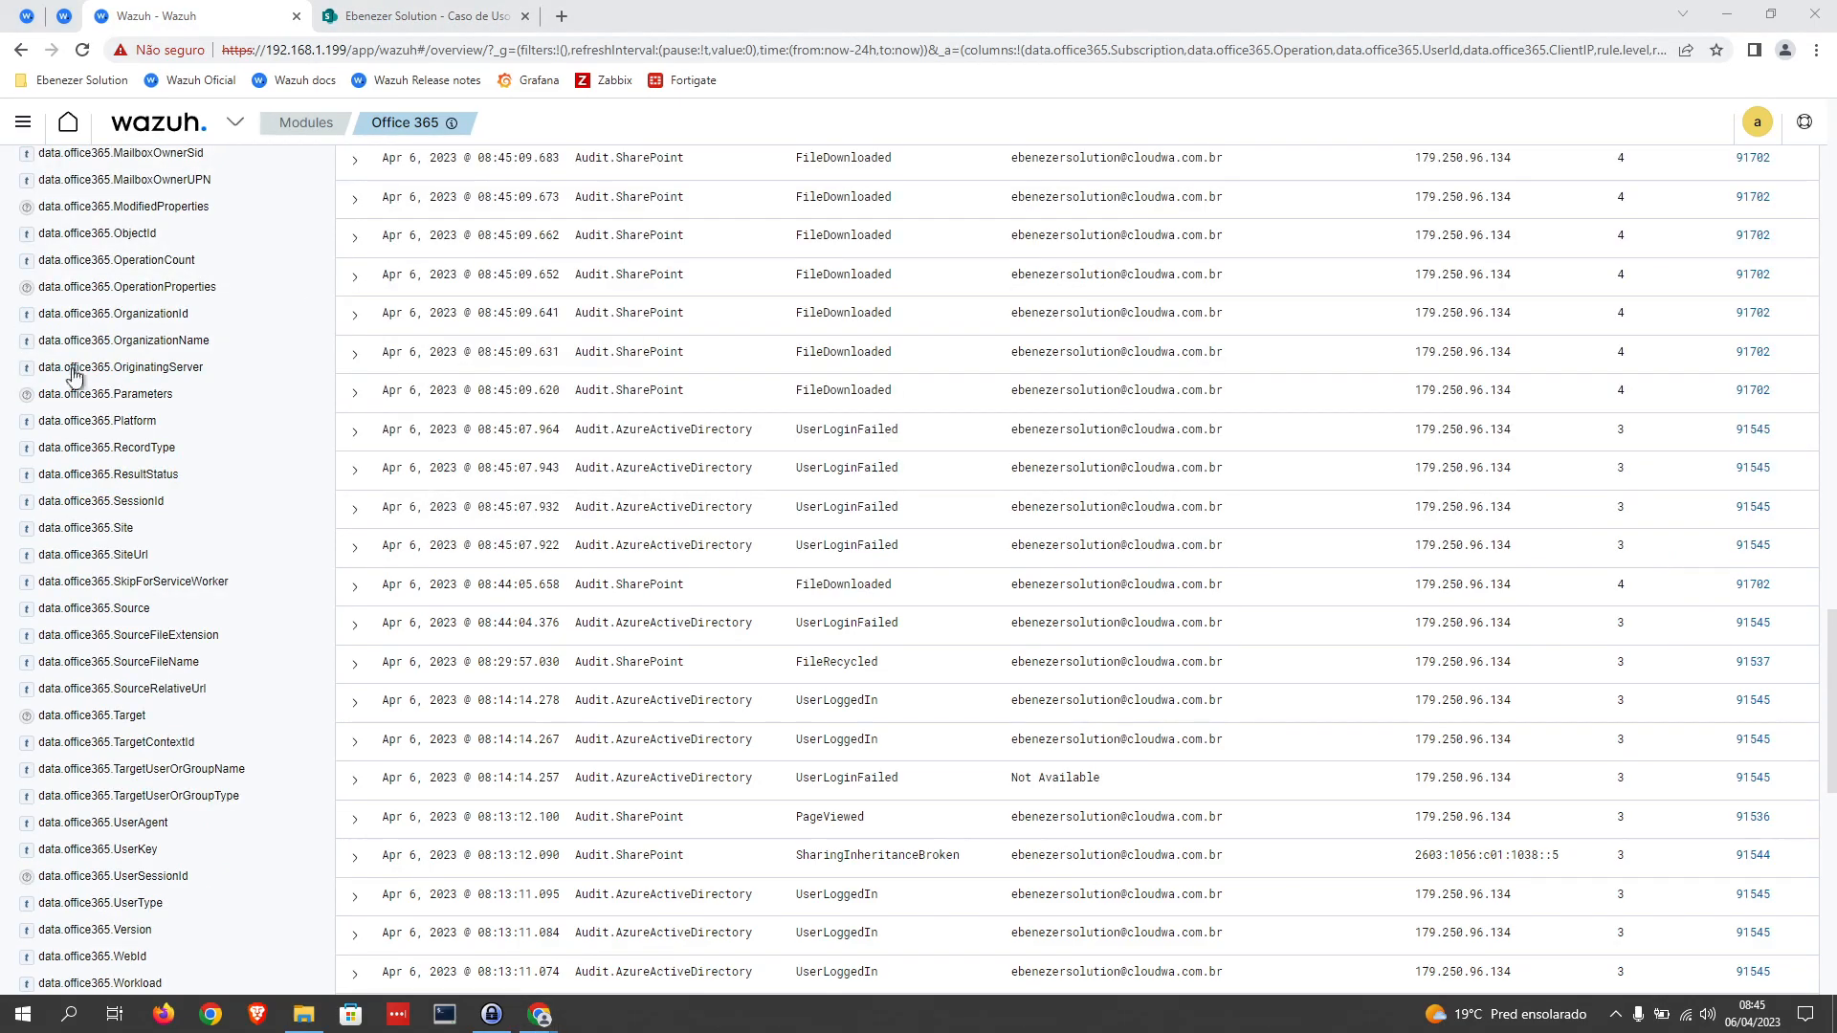
pyautogui.doubleClick(835, 546)
pyautogui.doubleClick(847, 507)
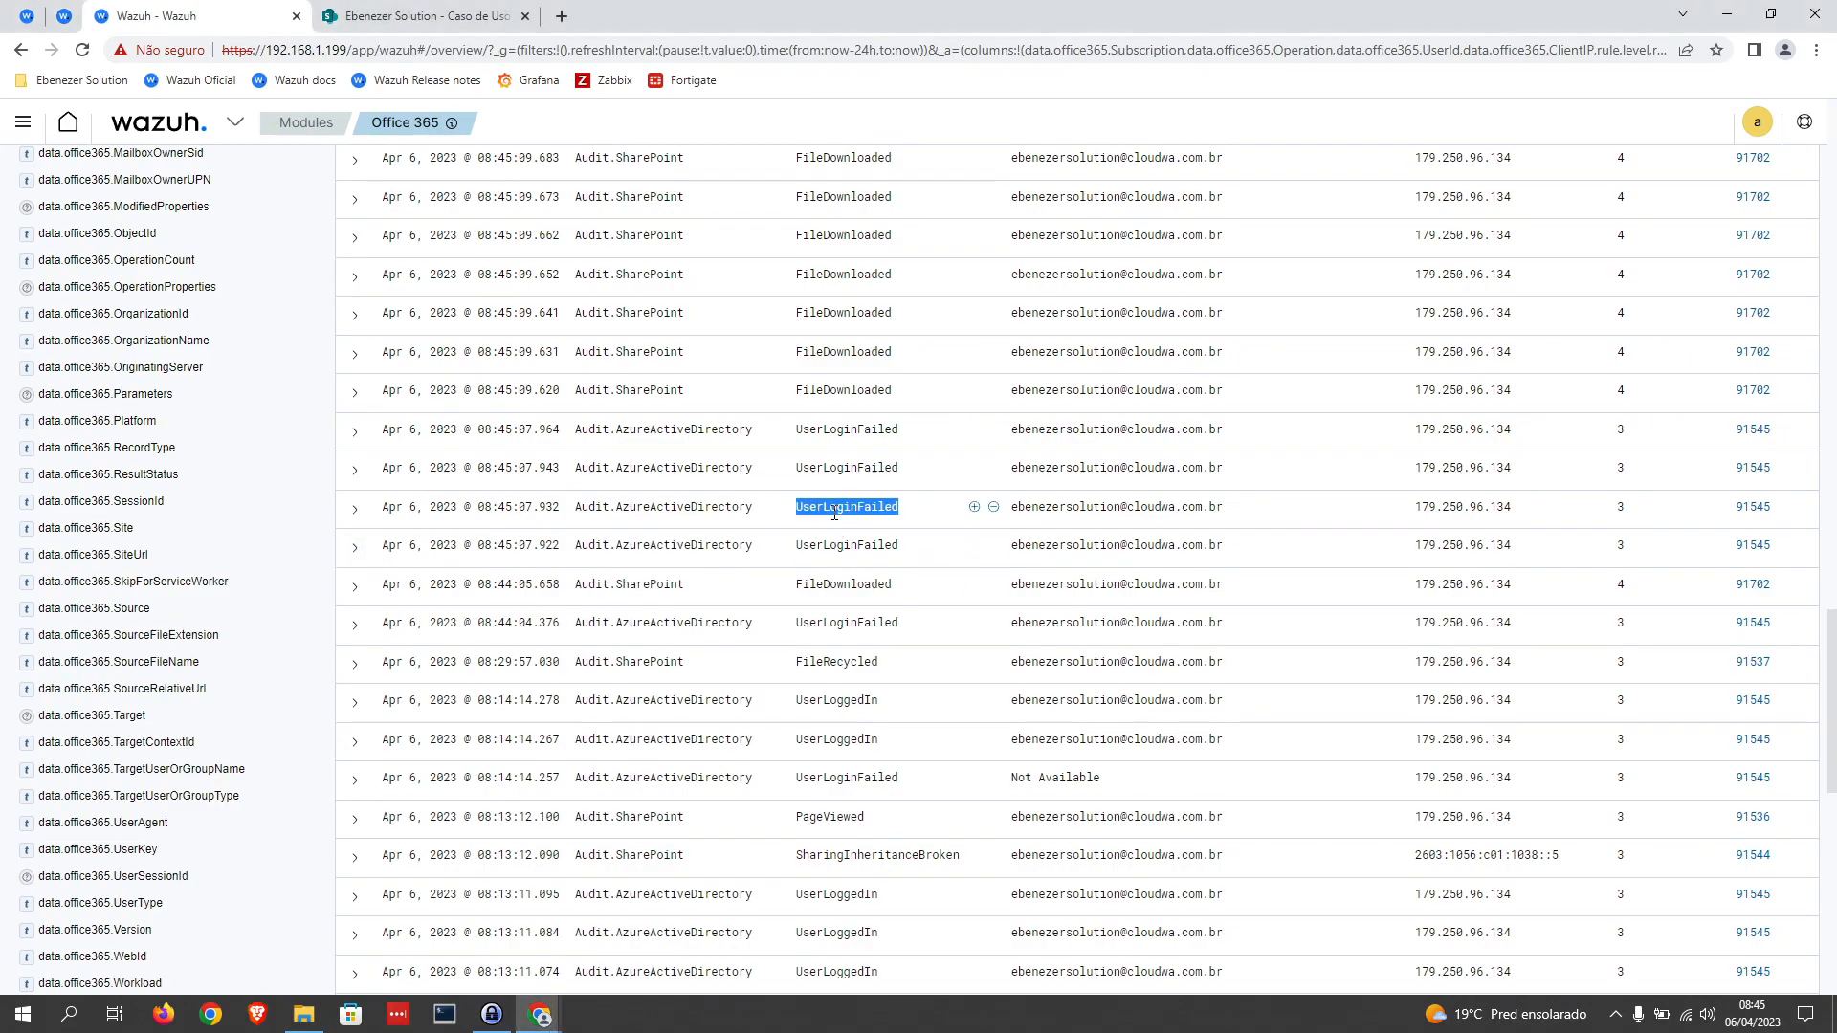
pyautogui.doubleClick(842, 468)
pyautogui.doubleClick(838, 432)
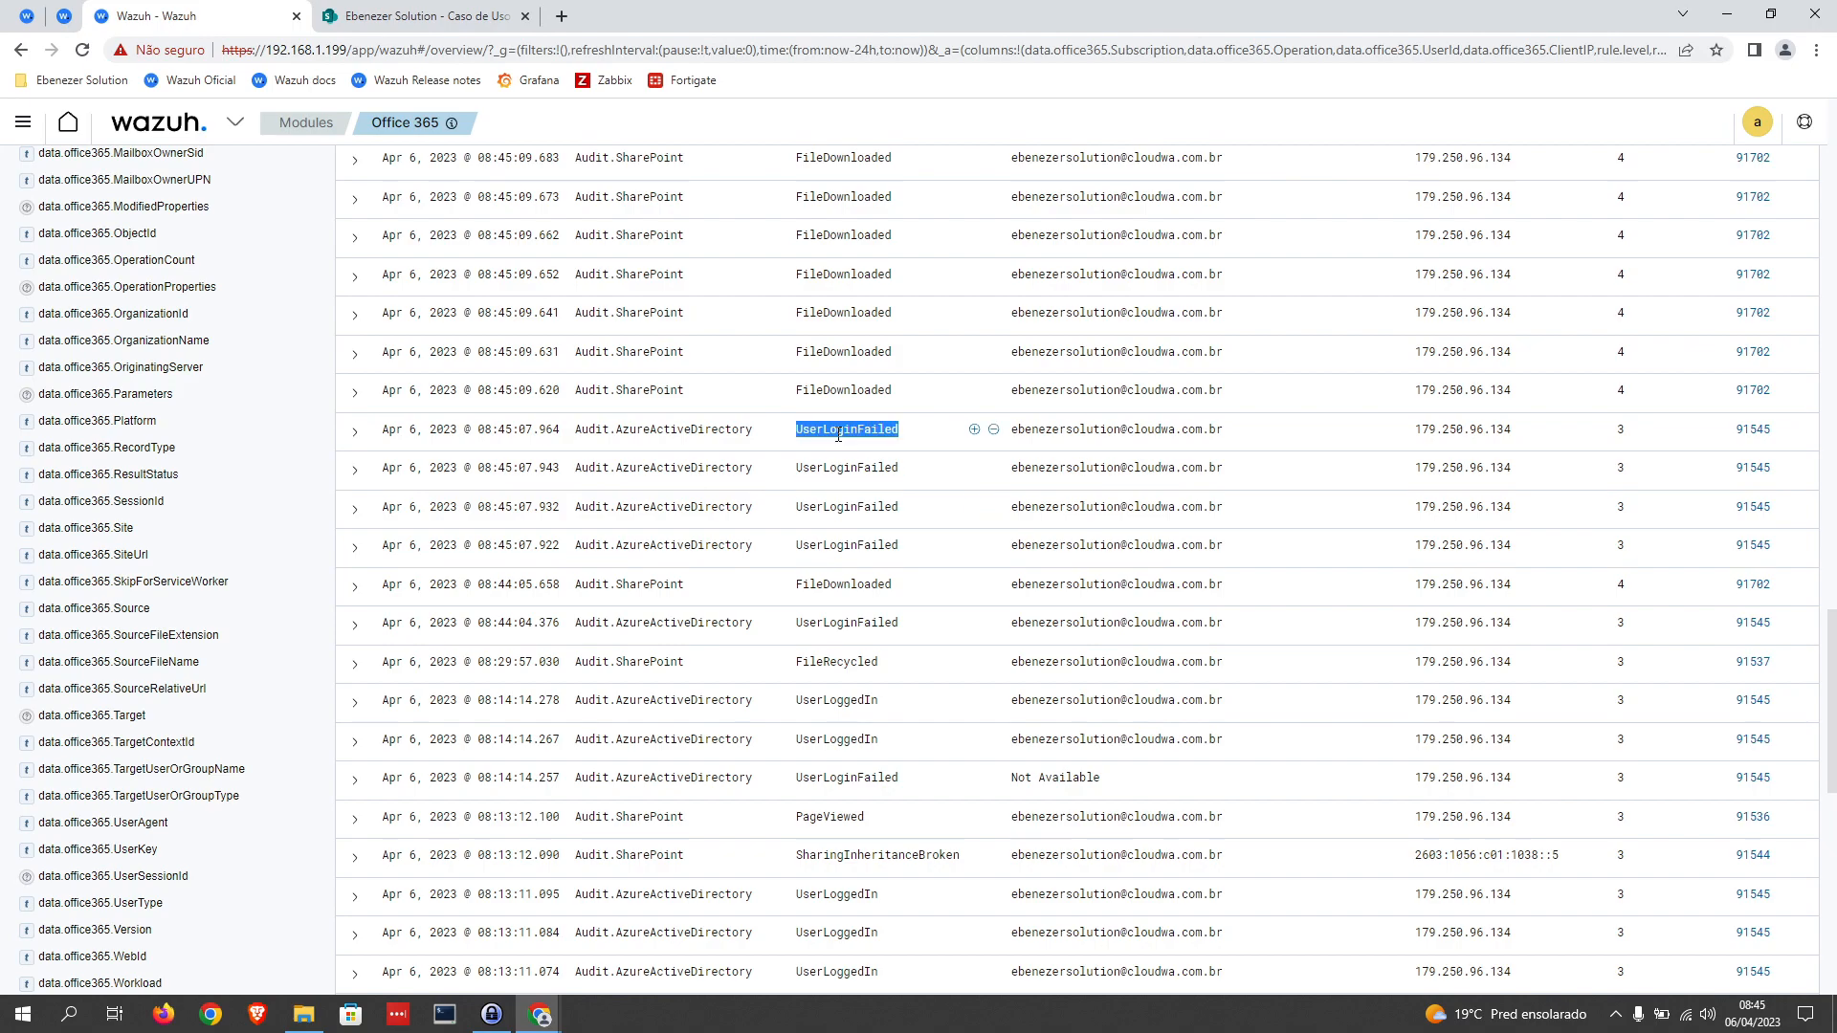
pyautogui.doubleClick(850, 623)
pyautogui.scroll(6, 888, 650)
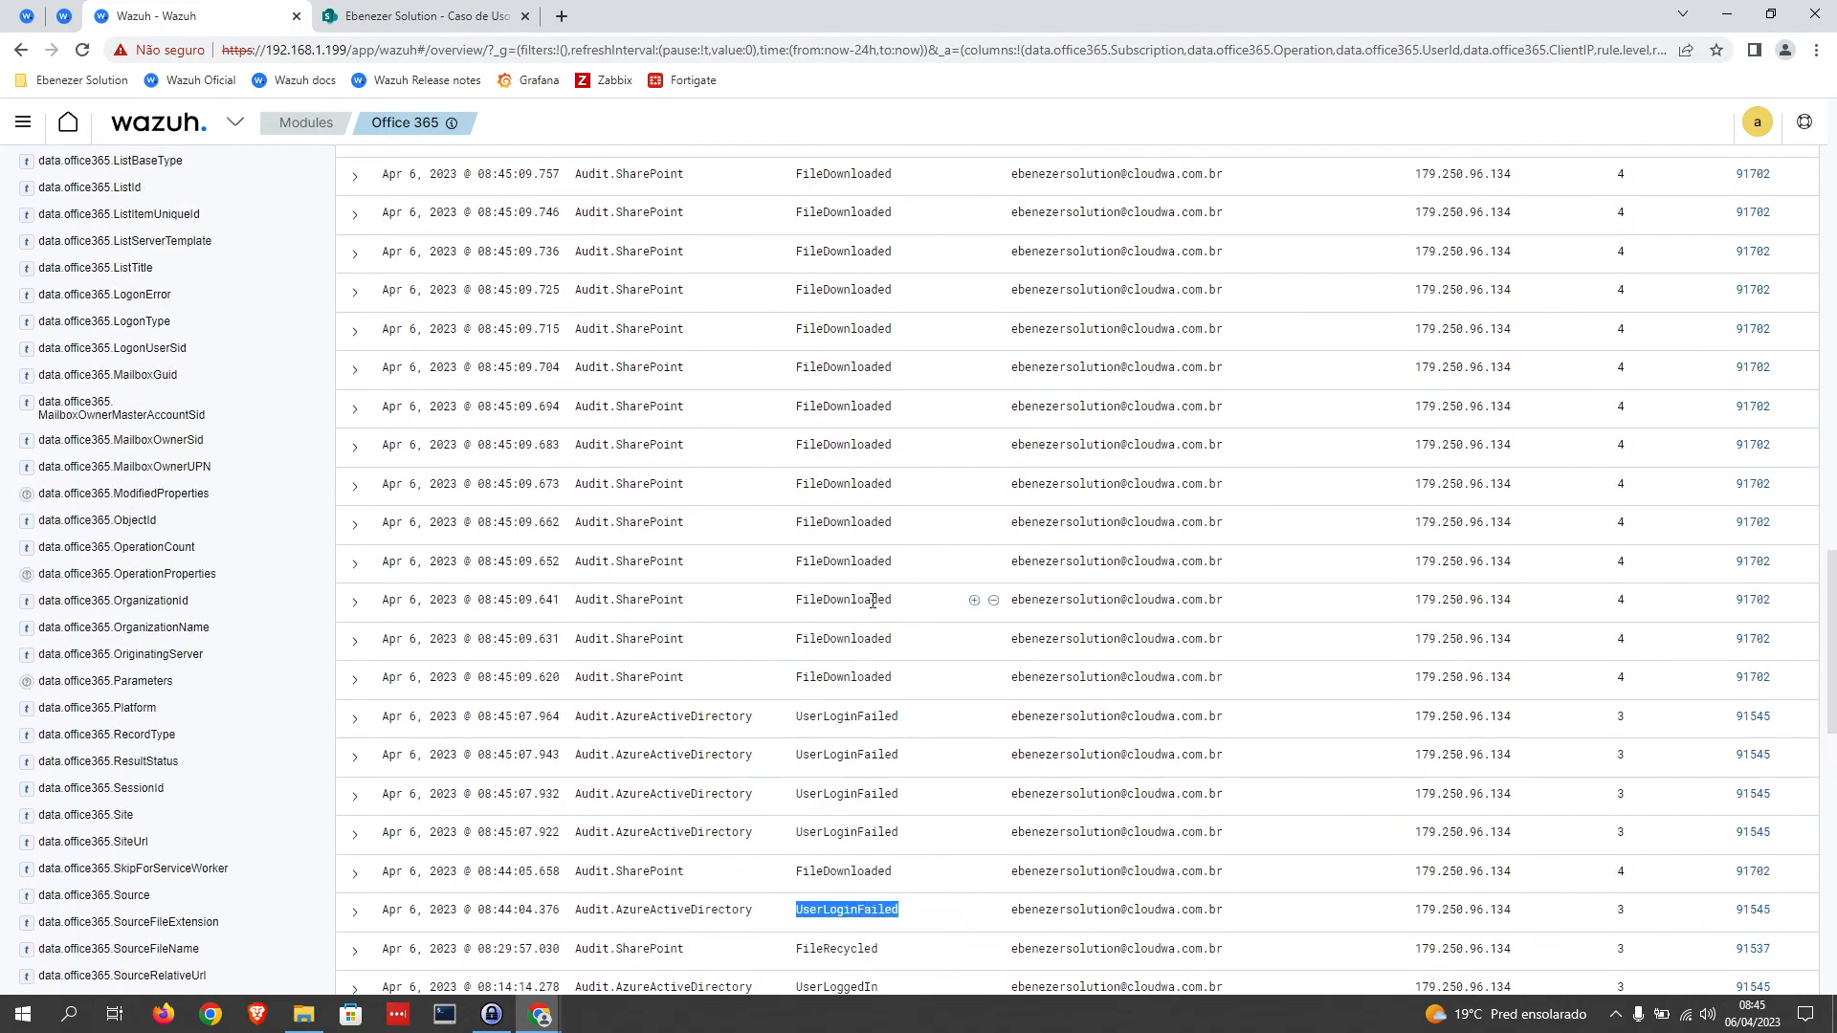
pyautogui.scroll(12, 868, 569)
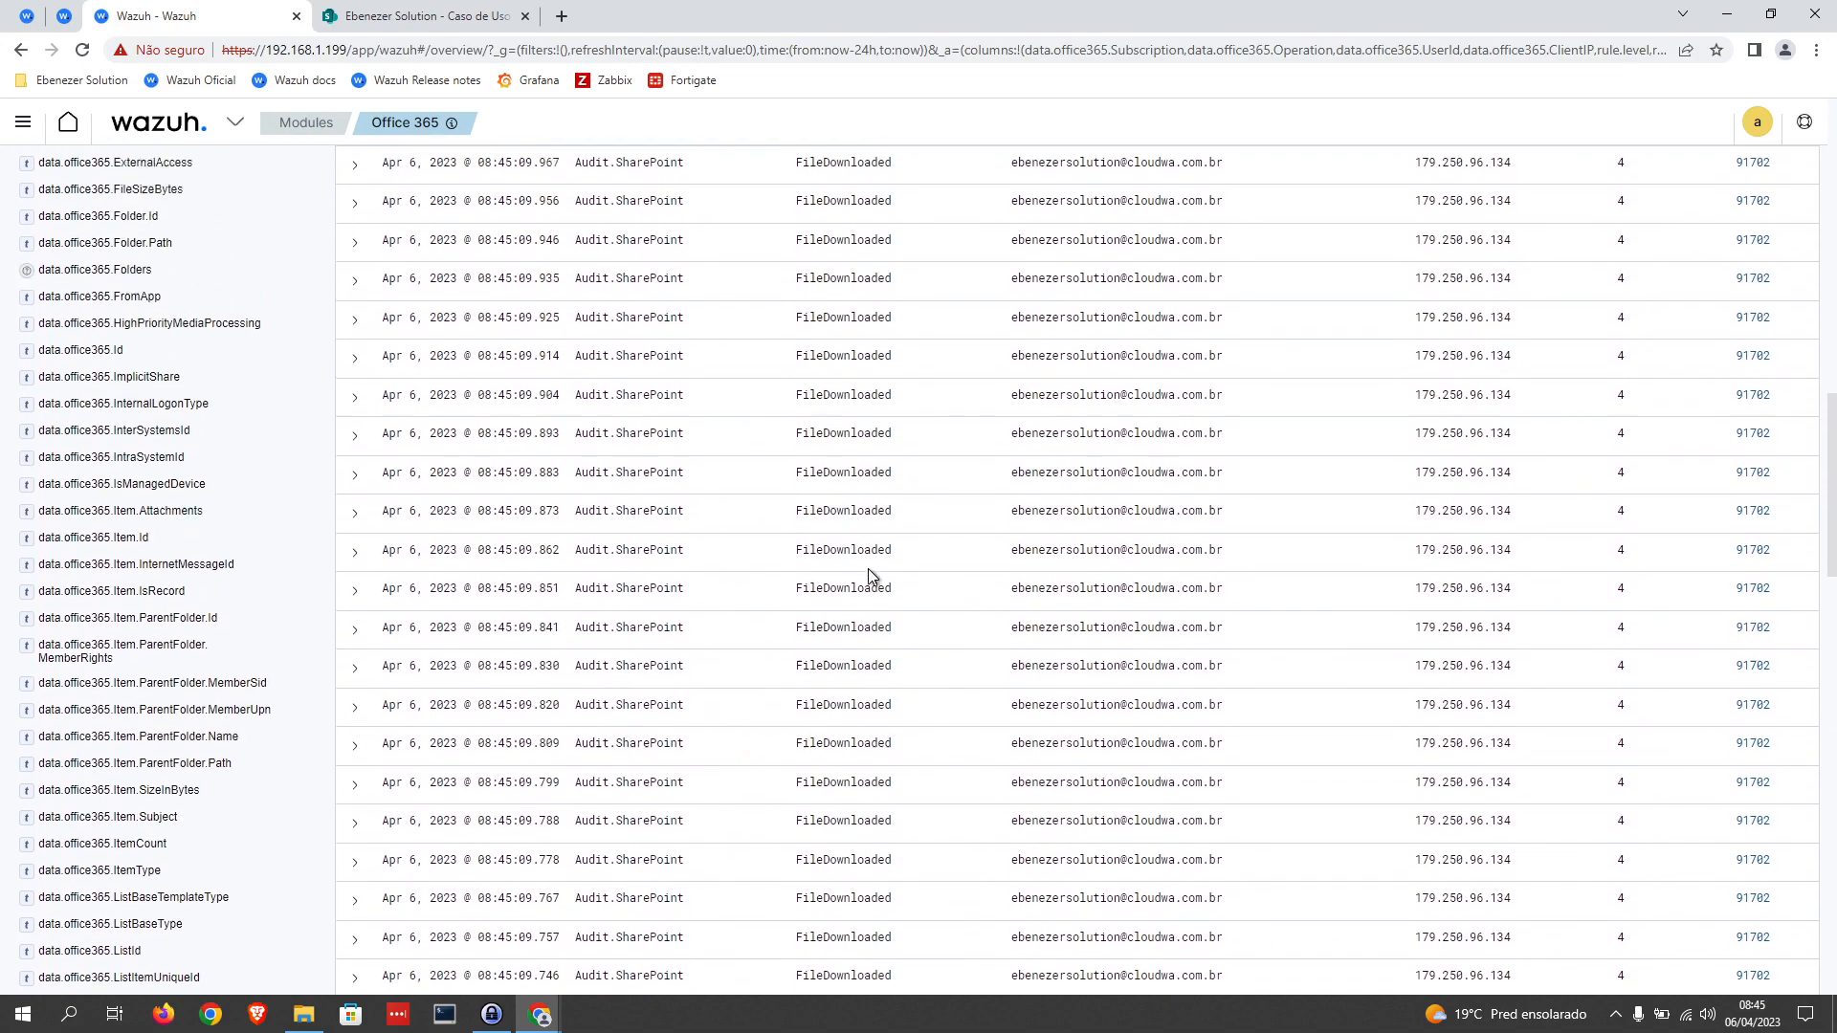
pyautogui.scroll(8, 869, 568)
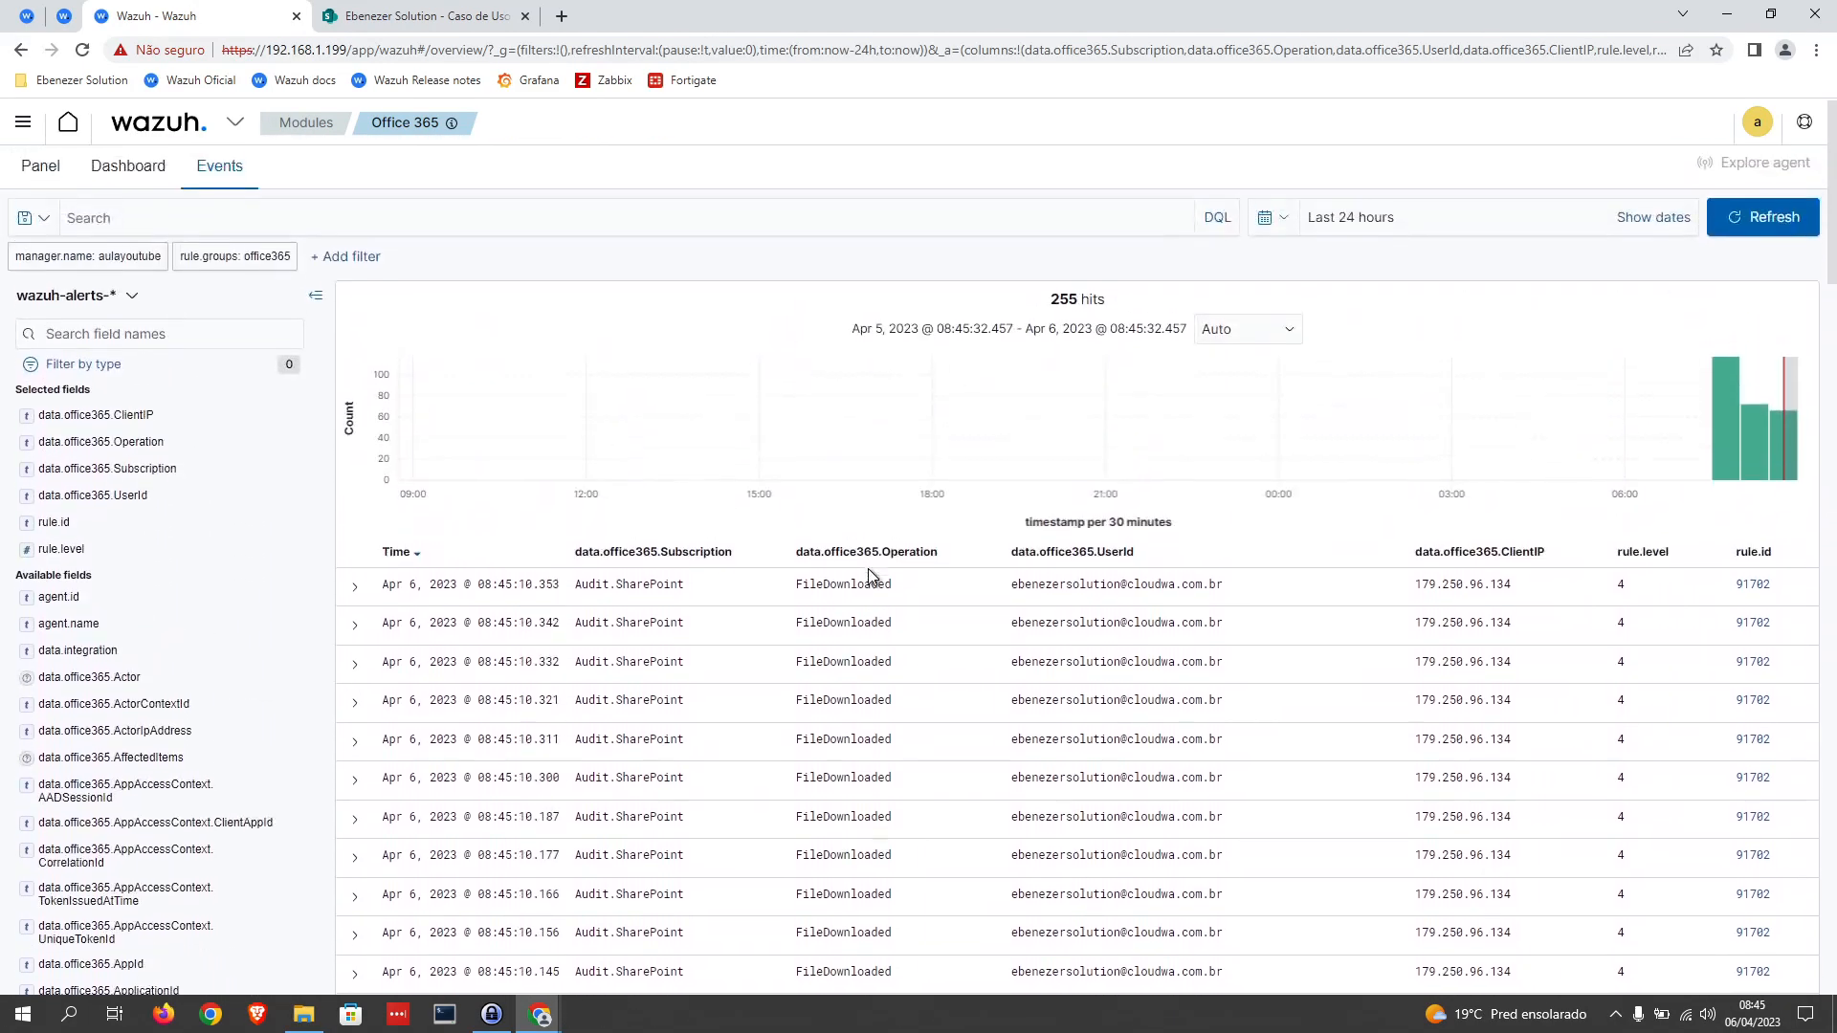
# Step: Return to the Security events list, refresh it and remove the rule.id filters for 100002, 100003 and 100004
pyautogui.click(63, 29)
pyautogui.click(1764, 224)
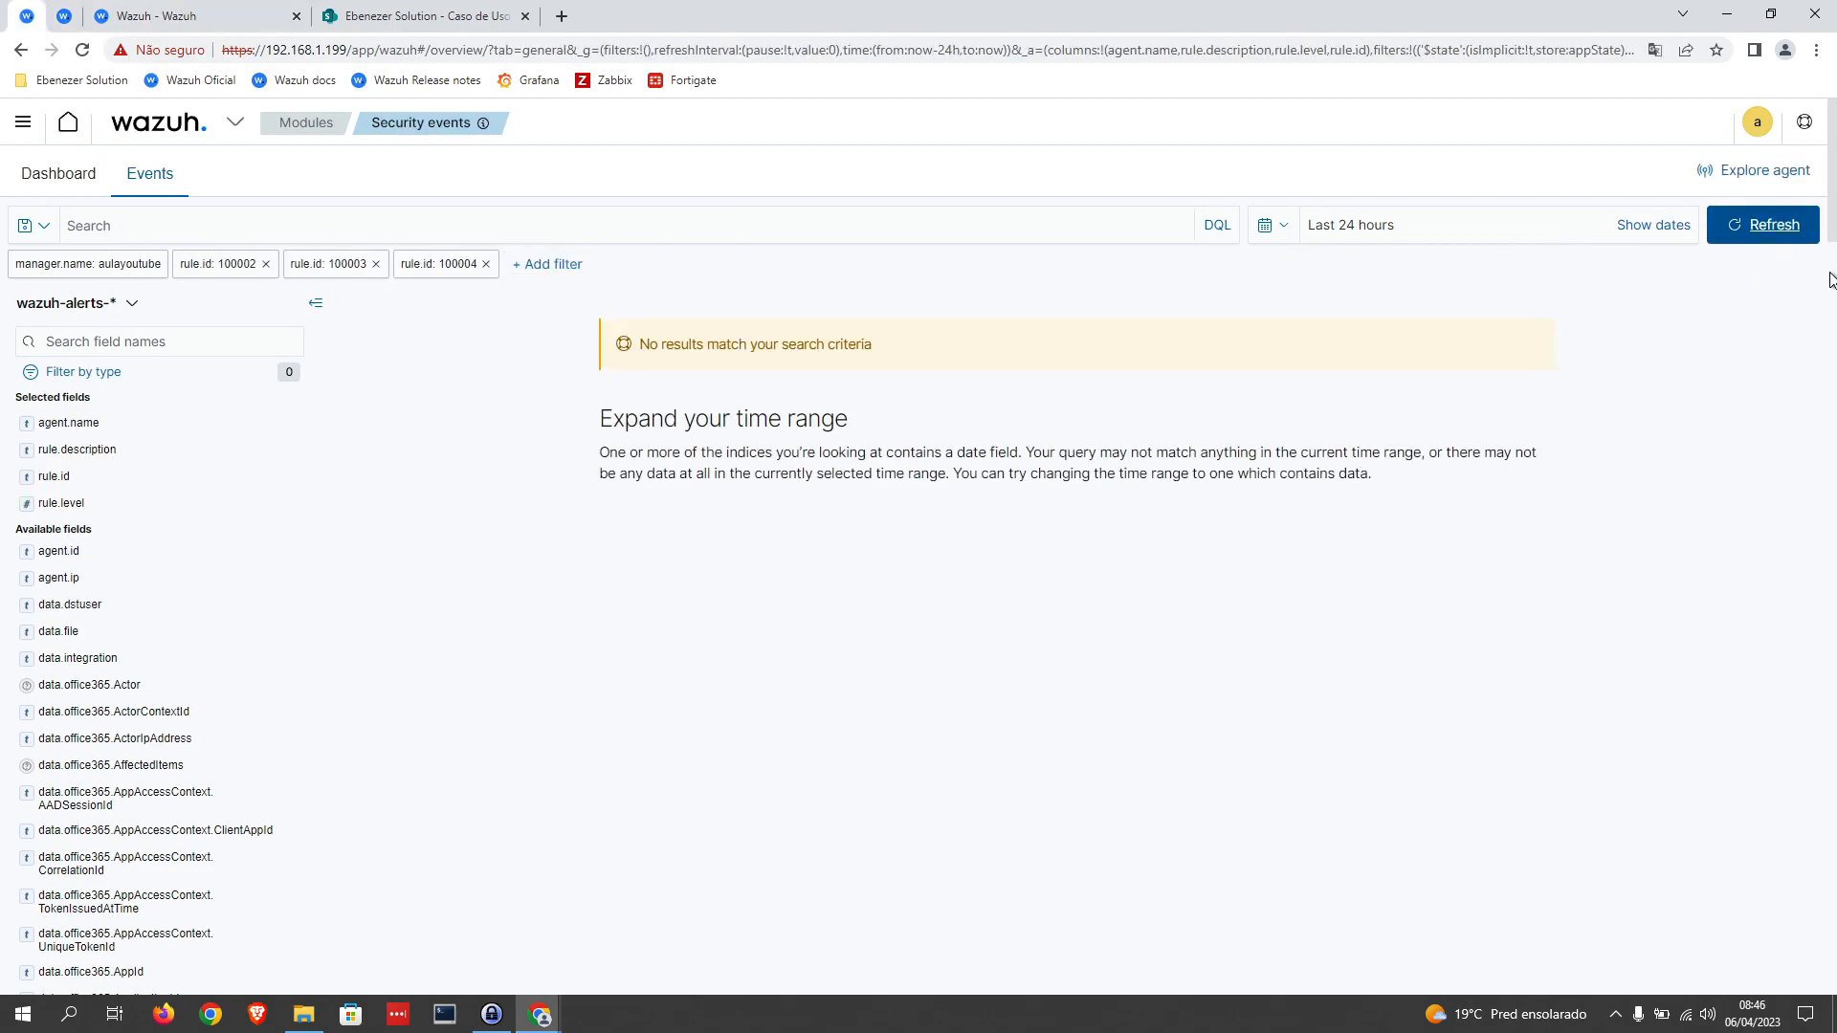
pyautogui.click(1775, 238)
pyautogui.click(375, 264)
pyautogui.click(375, 264)
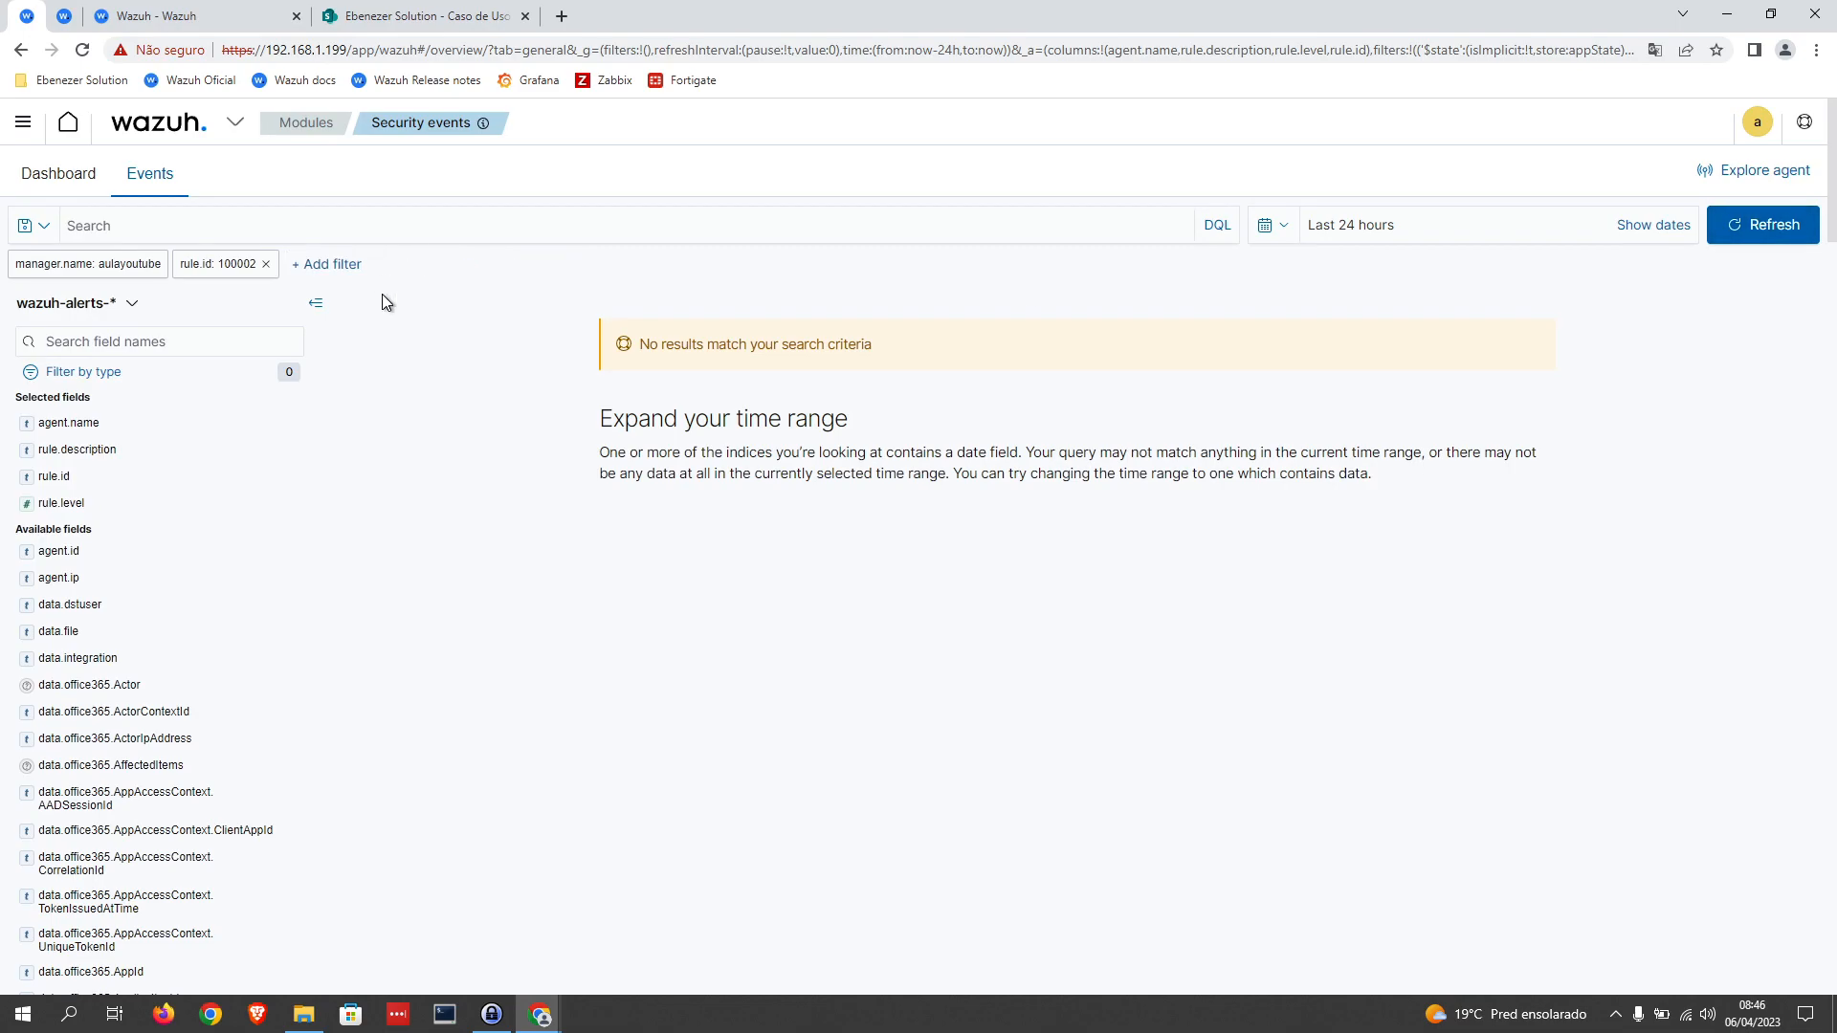
pyautogui.click(266, 264)
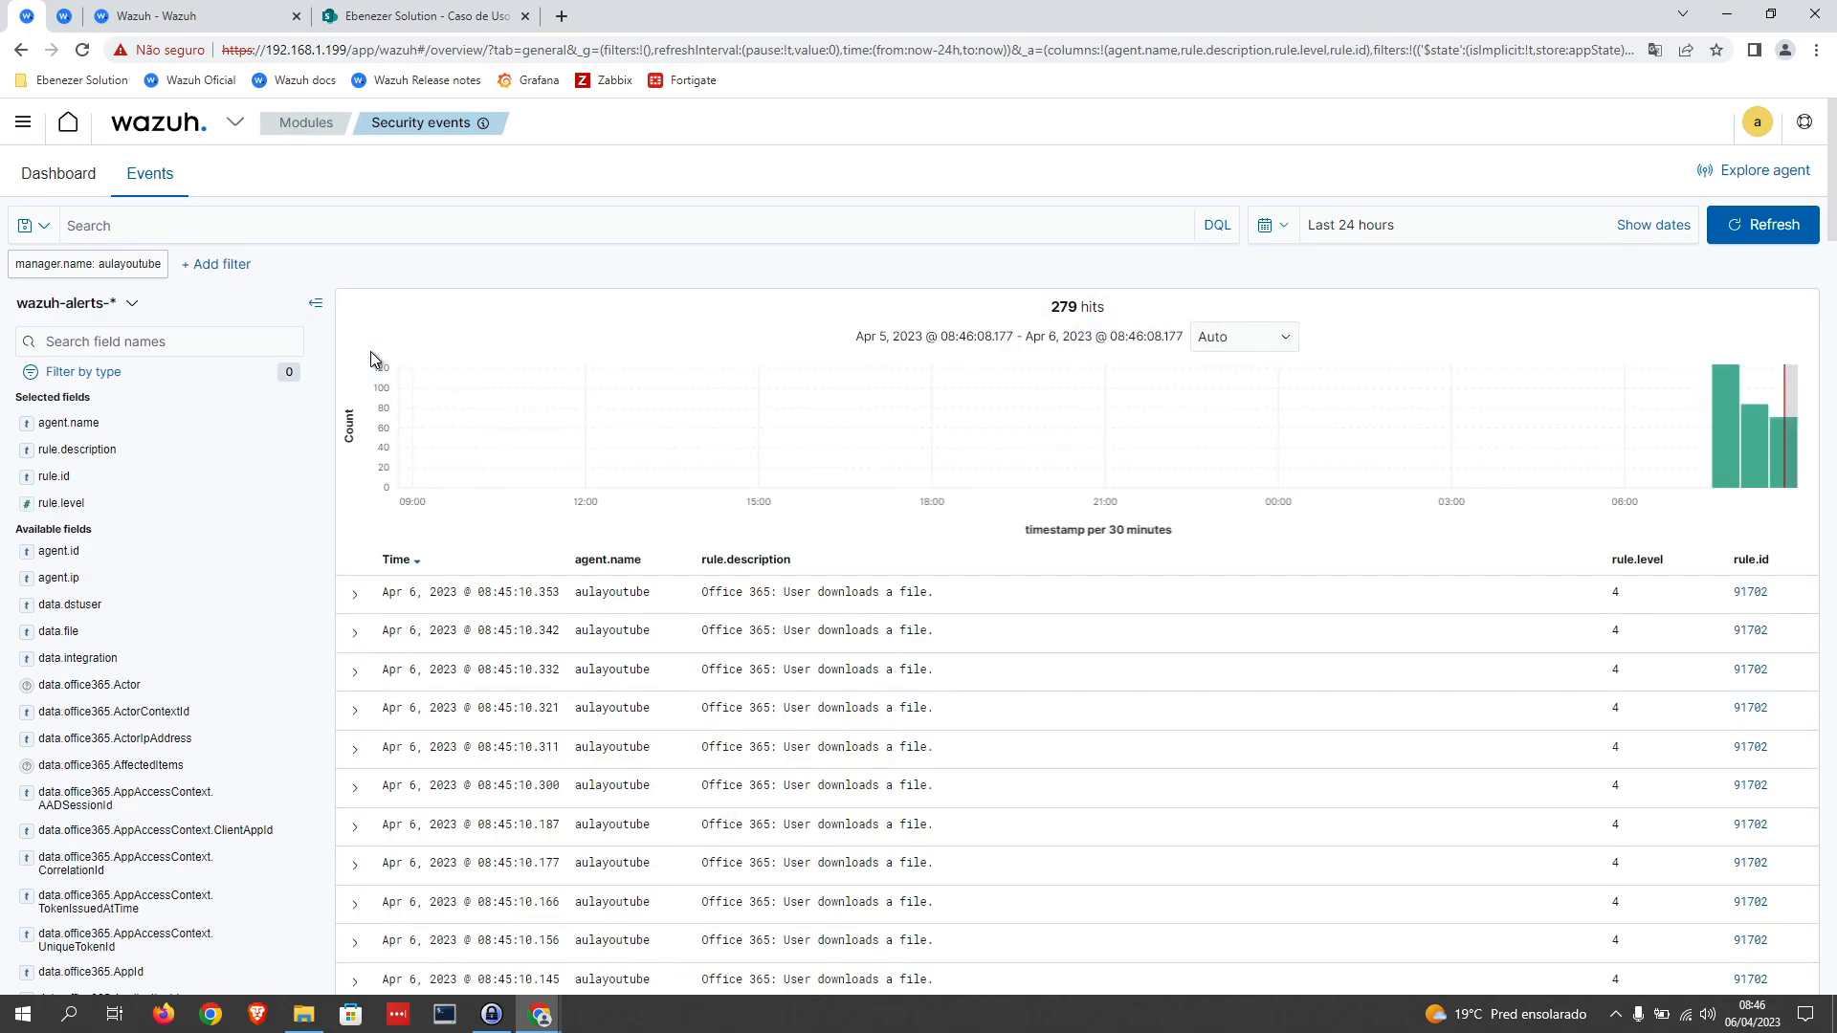
# Step: Look through the unfiltered security events for the custom multiple-file-download alert and read its description
pyautogui.scroll(-3, 870, 678)
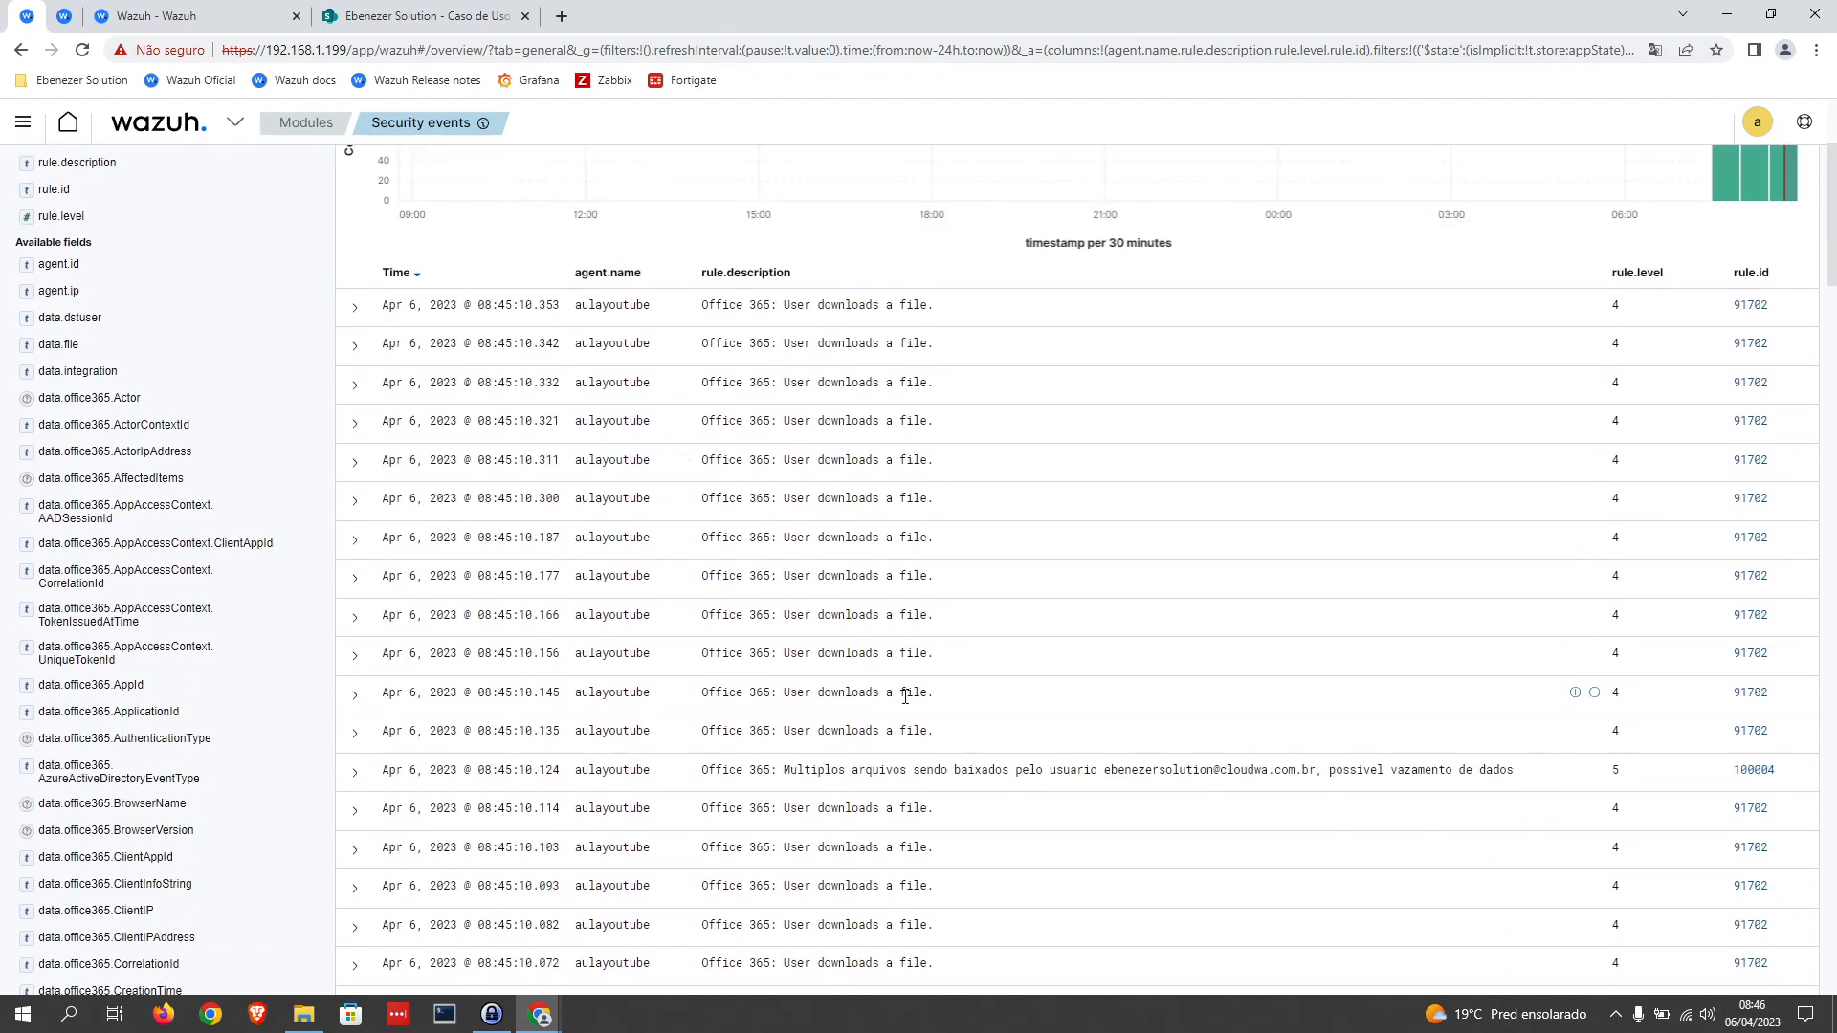
pyautogui.scroll(-2, 909, 710)
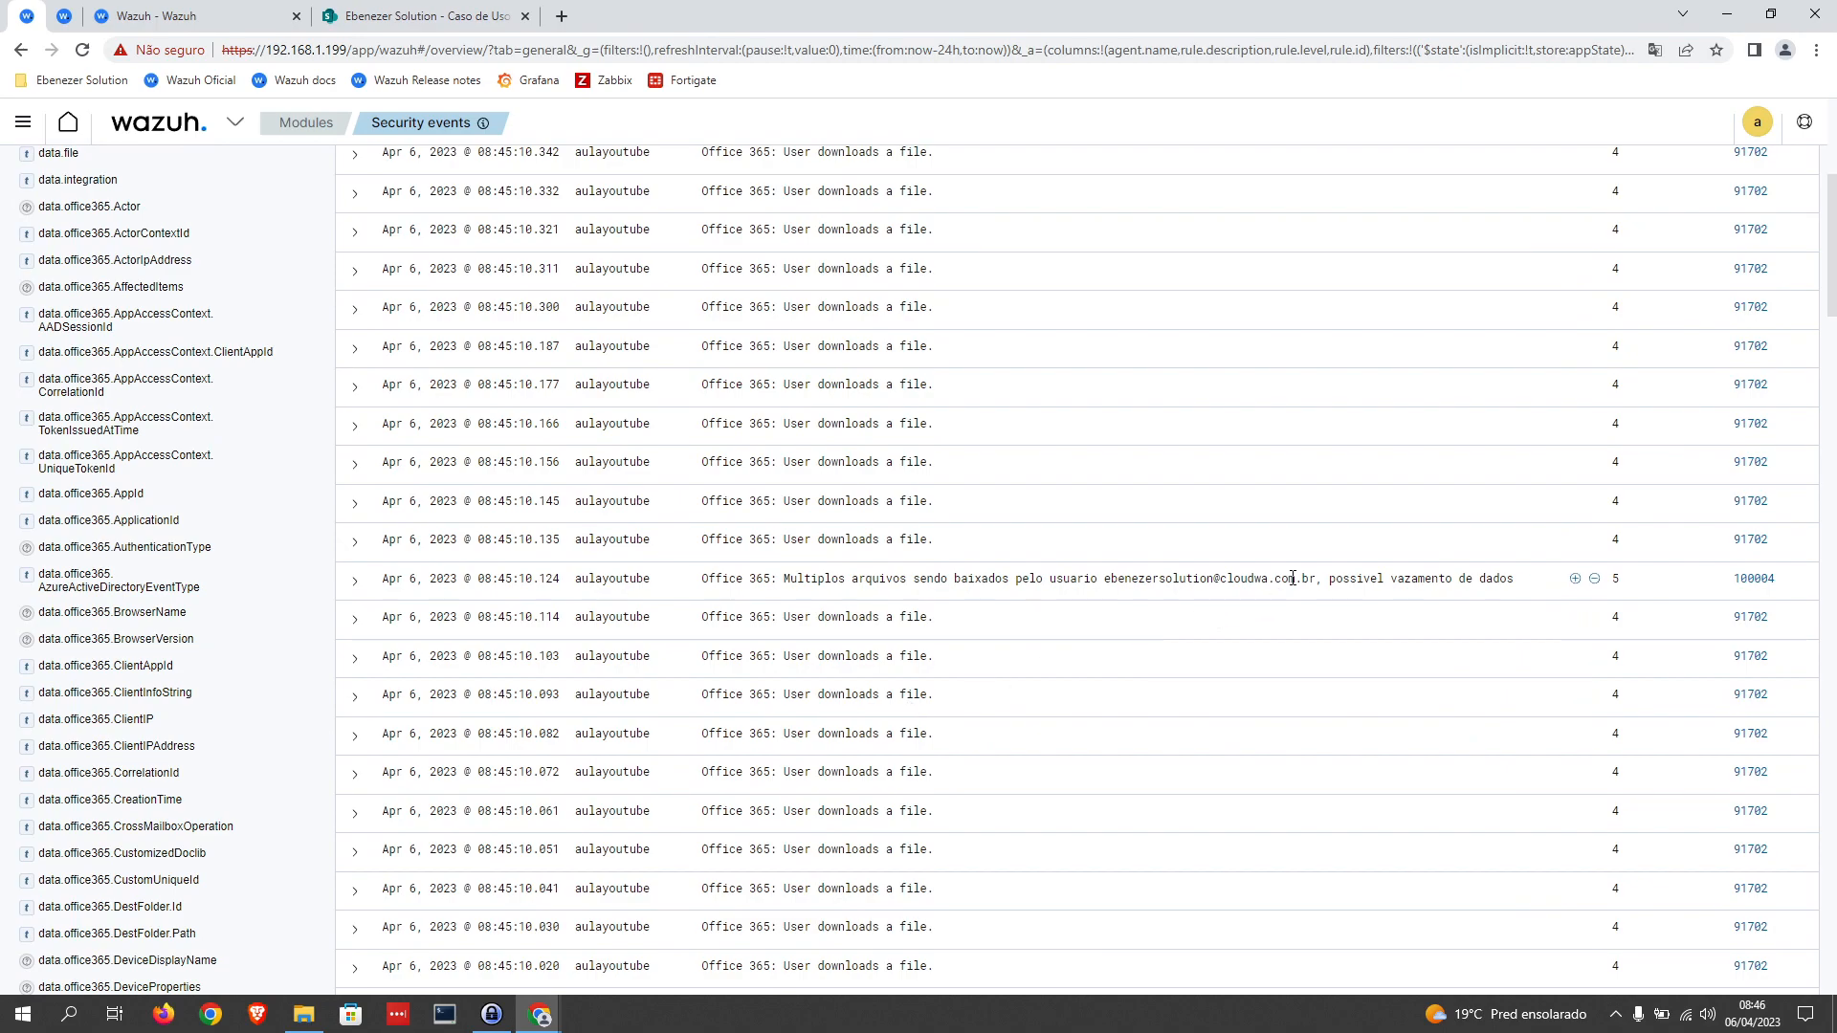
pyautogui.moveTo(762, 578); pyautogui.dragTo(702, 578)
pyautogui.scroll(3, 1144, 603)
pyautogui.scroll(2, 472, 287)
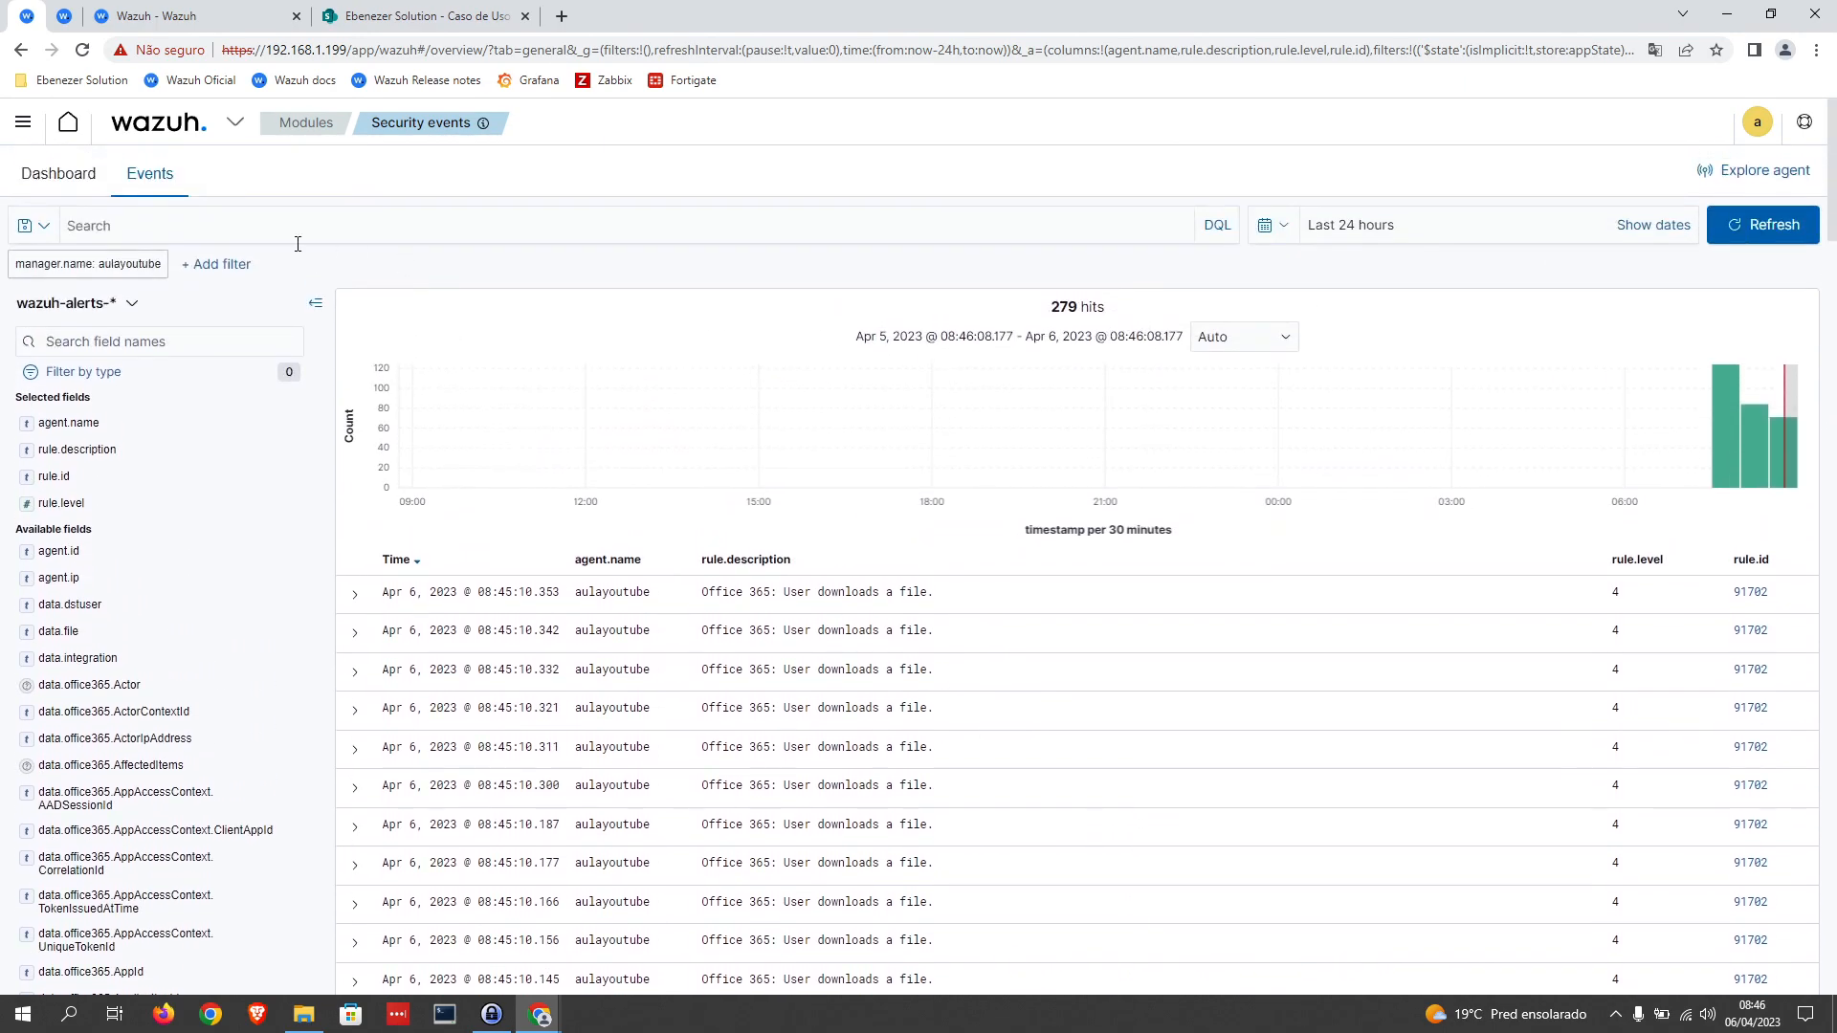
# Step: Add an event filter where rule.id is 100003 and review the descriptions of the login-failure alerts
pyautogui.click(221, 264)
pyautogui.click(306, 384)
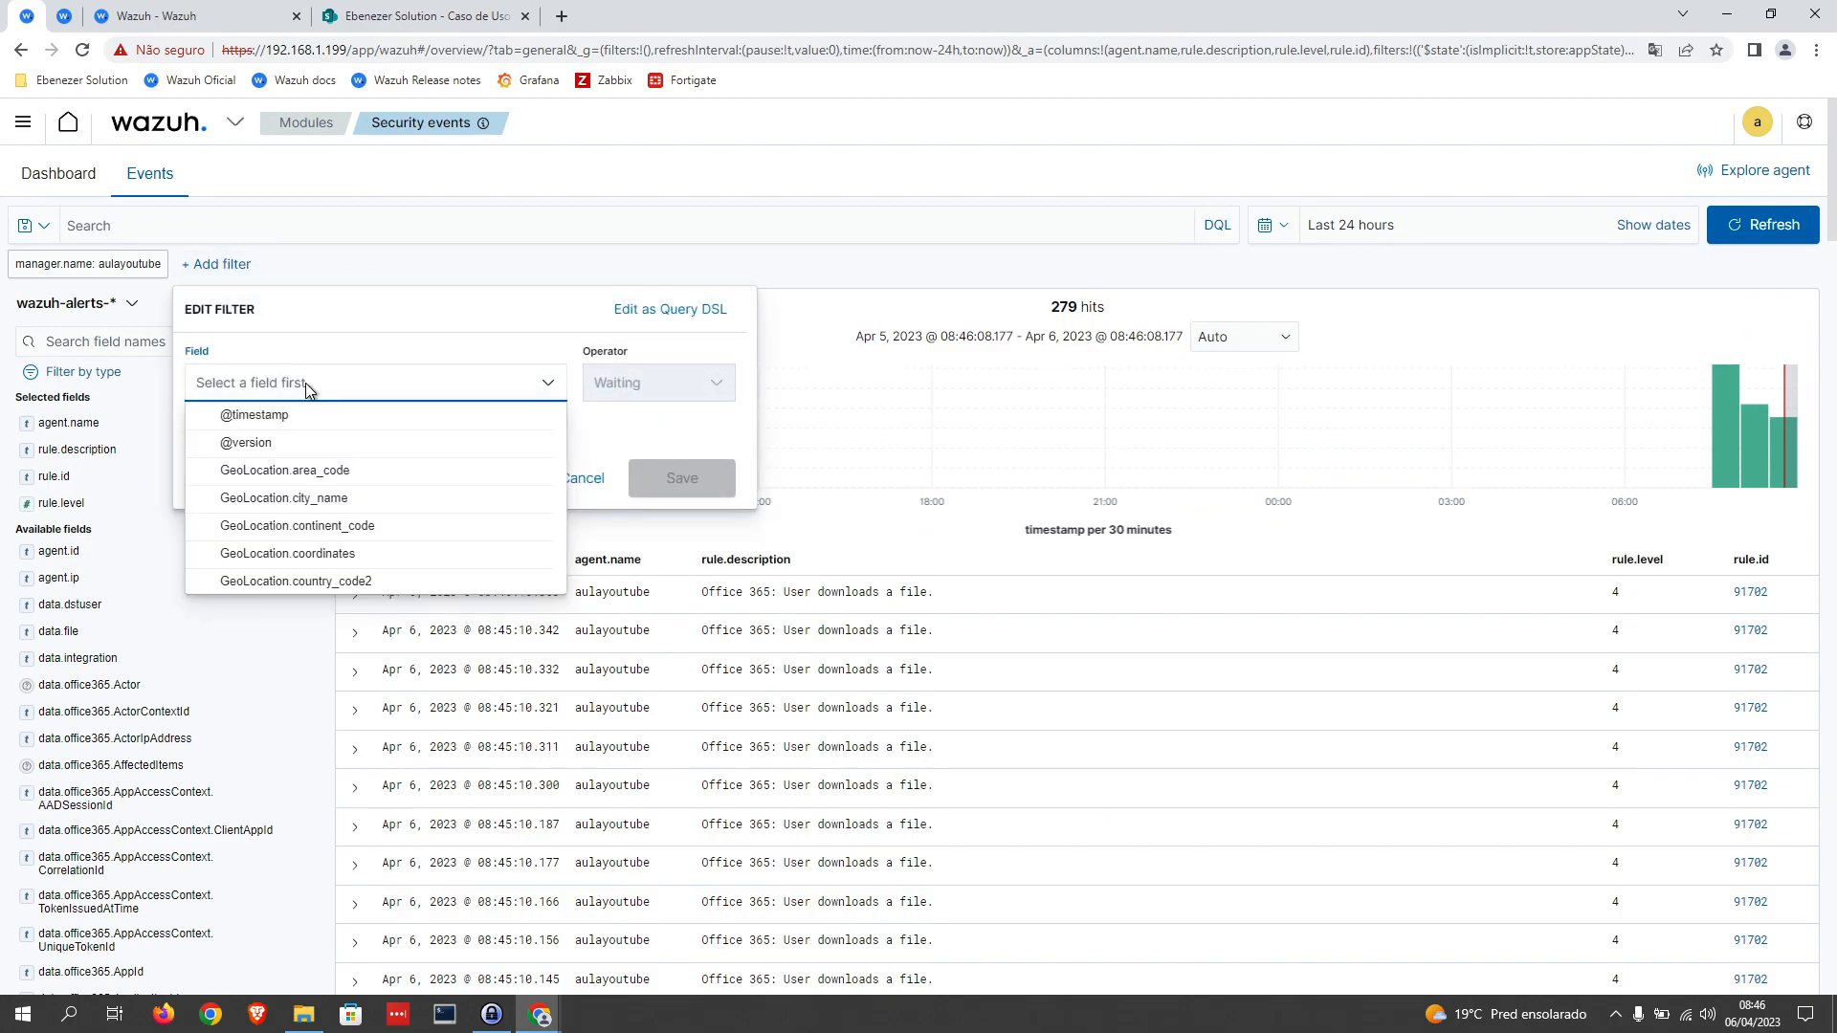
pyautogui.write('rule.id')
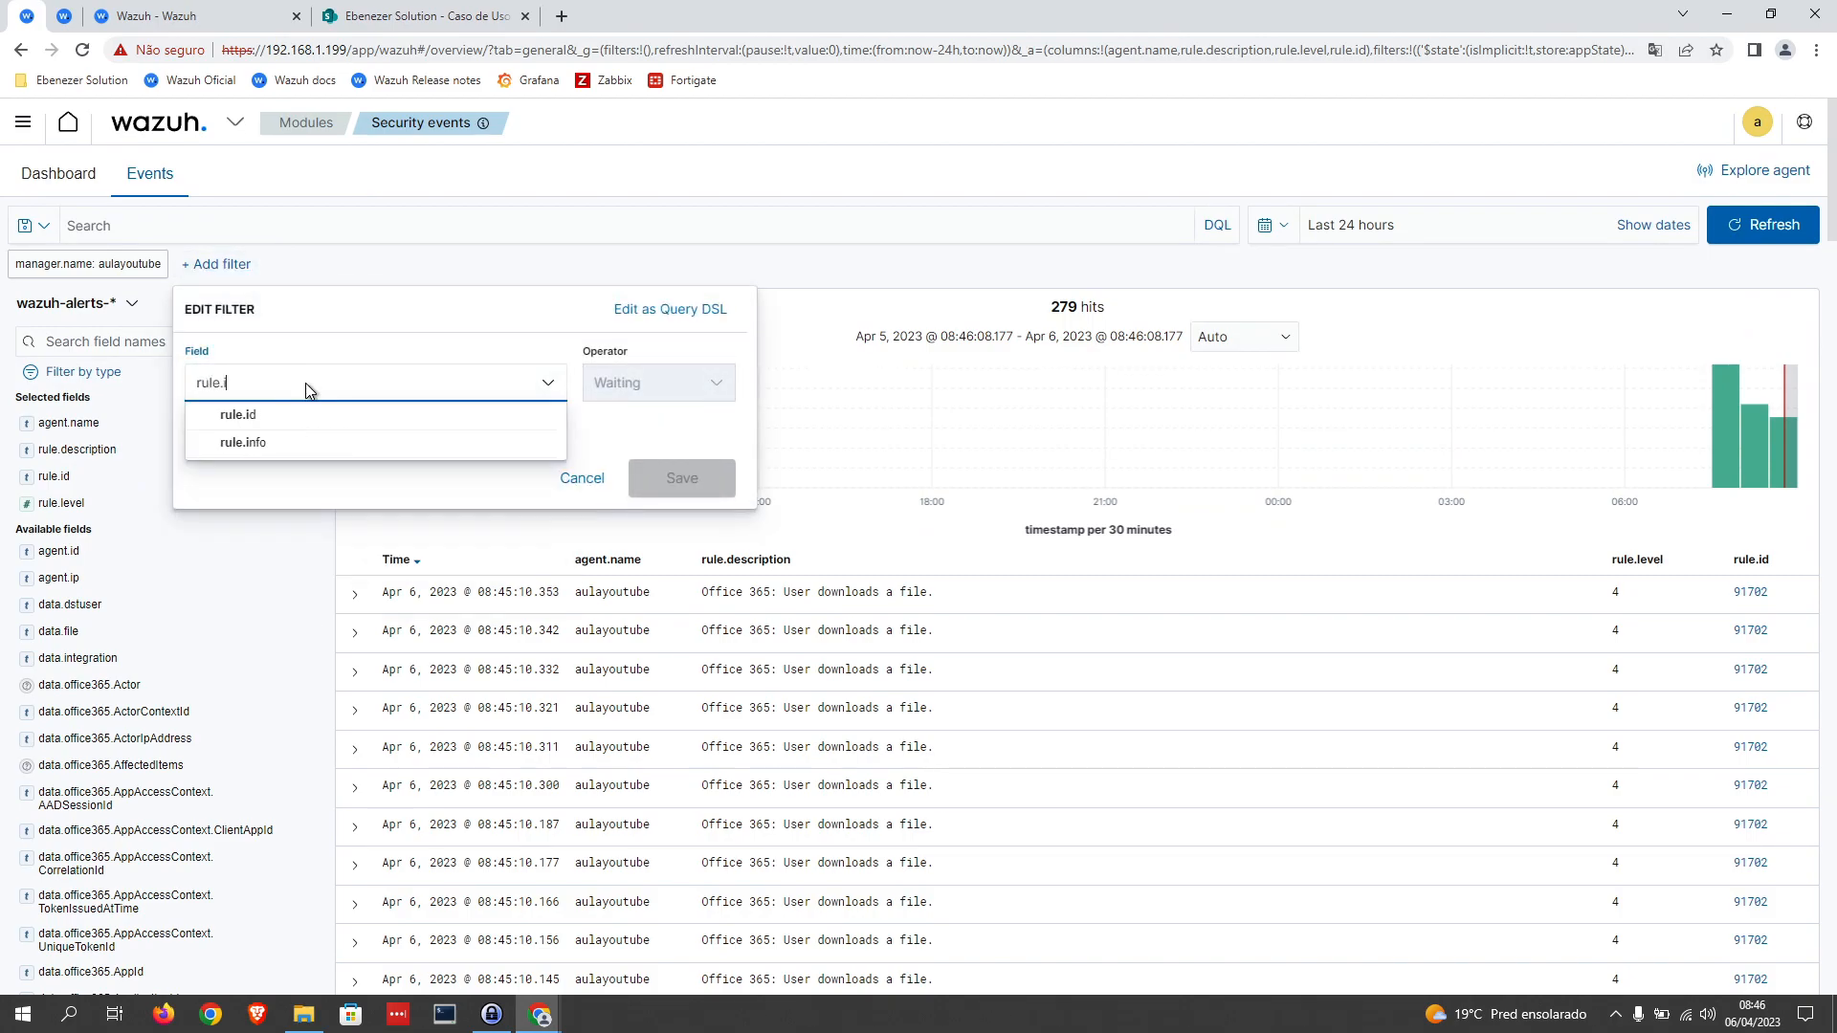
pyautogui.click(307, 414)
pyautogui.click(674, 386)
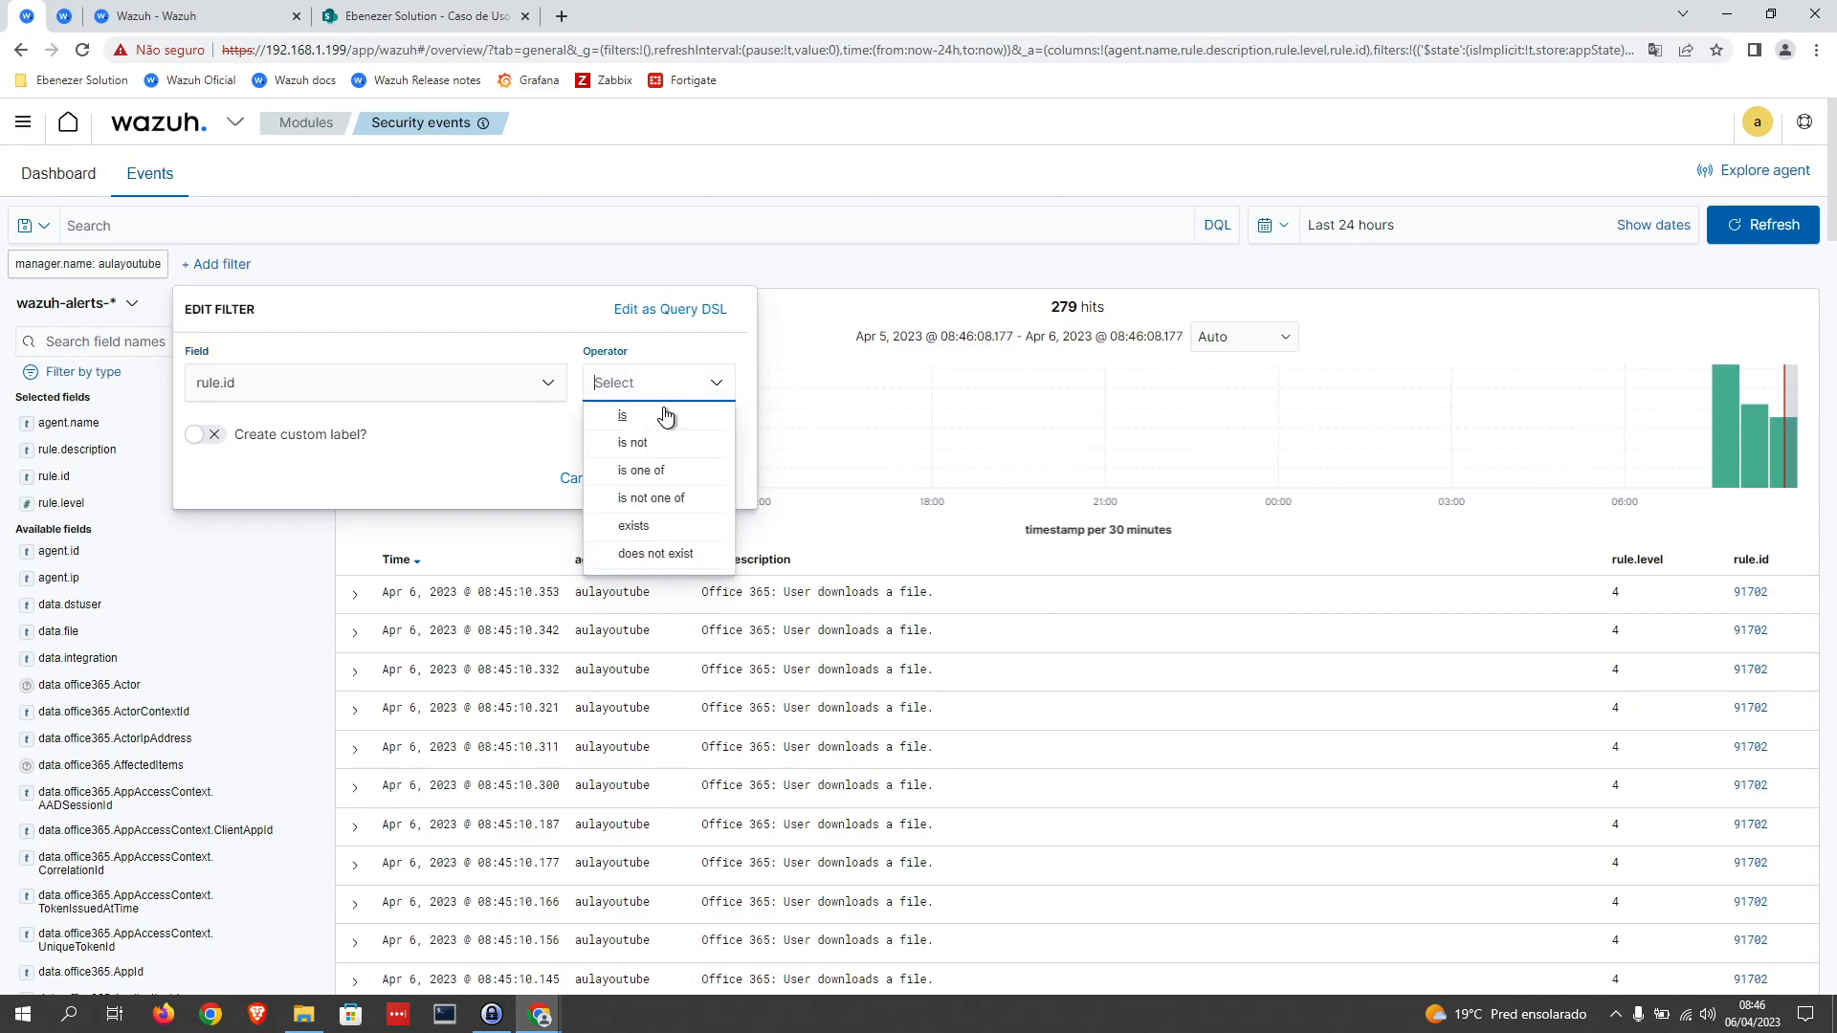
pyautogui.click(622, 417)
pyautogui.click(458, 450)
pyautogui.write('1000')
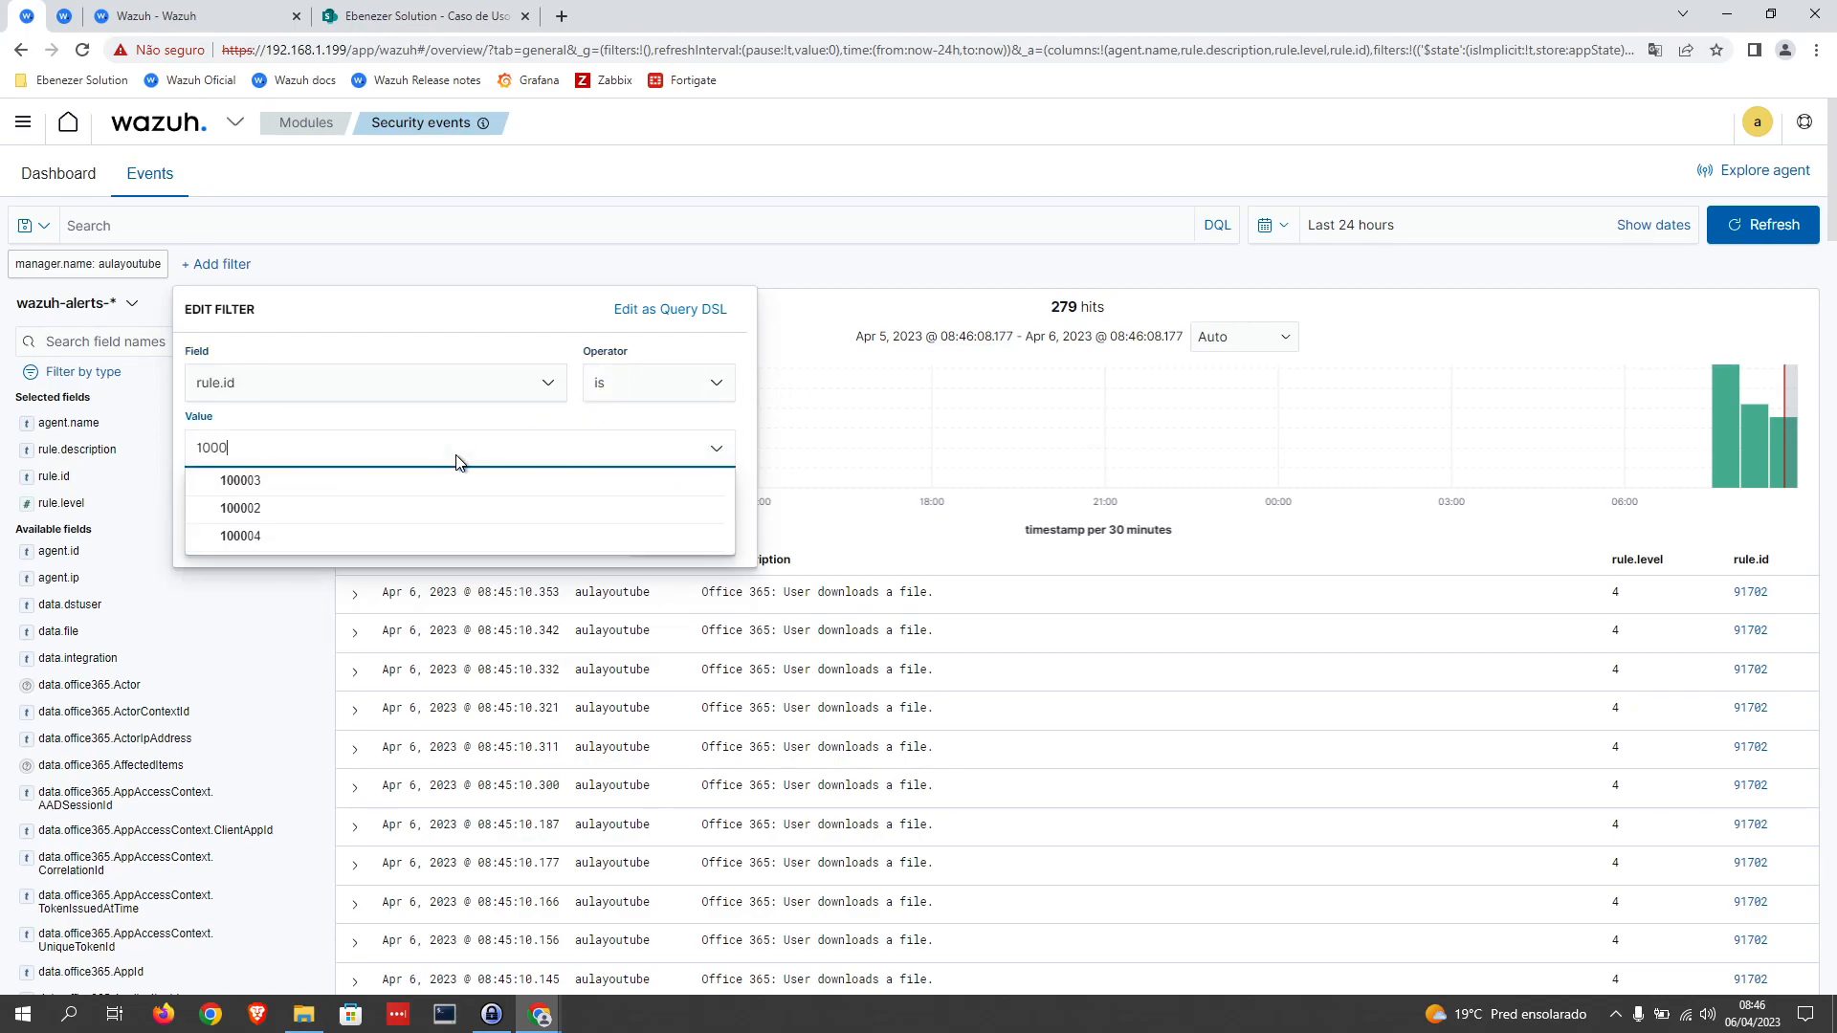
pyautogui.click(340, 480)
pyautogui.click(687, 539)
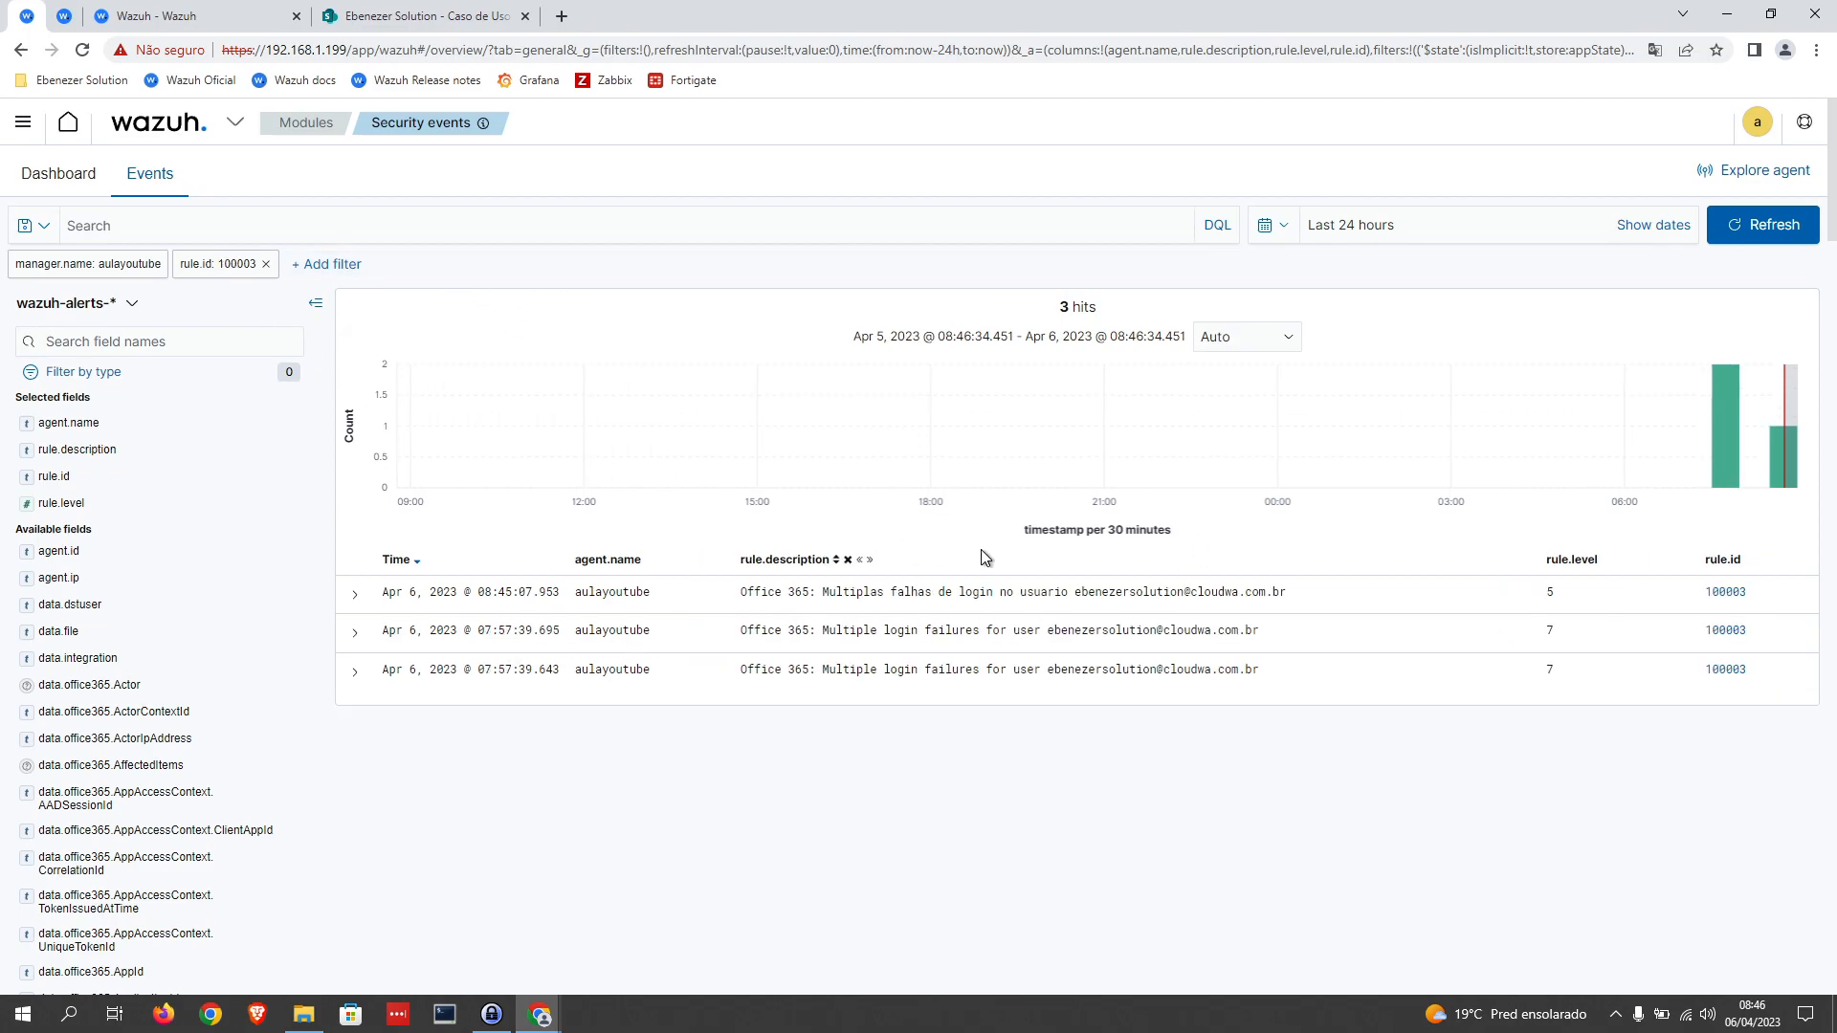
pyautogui.moveTo(854, 670); pyautogui.dragTo(1253, 670)
pyautogui.moveTo(938, 630); pyautogui.dragTo(1226, 632)
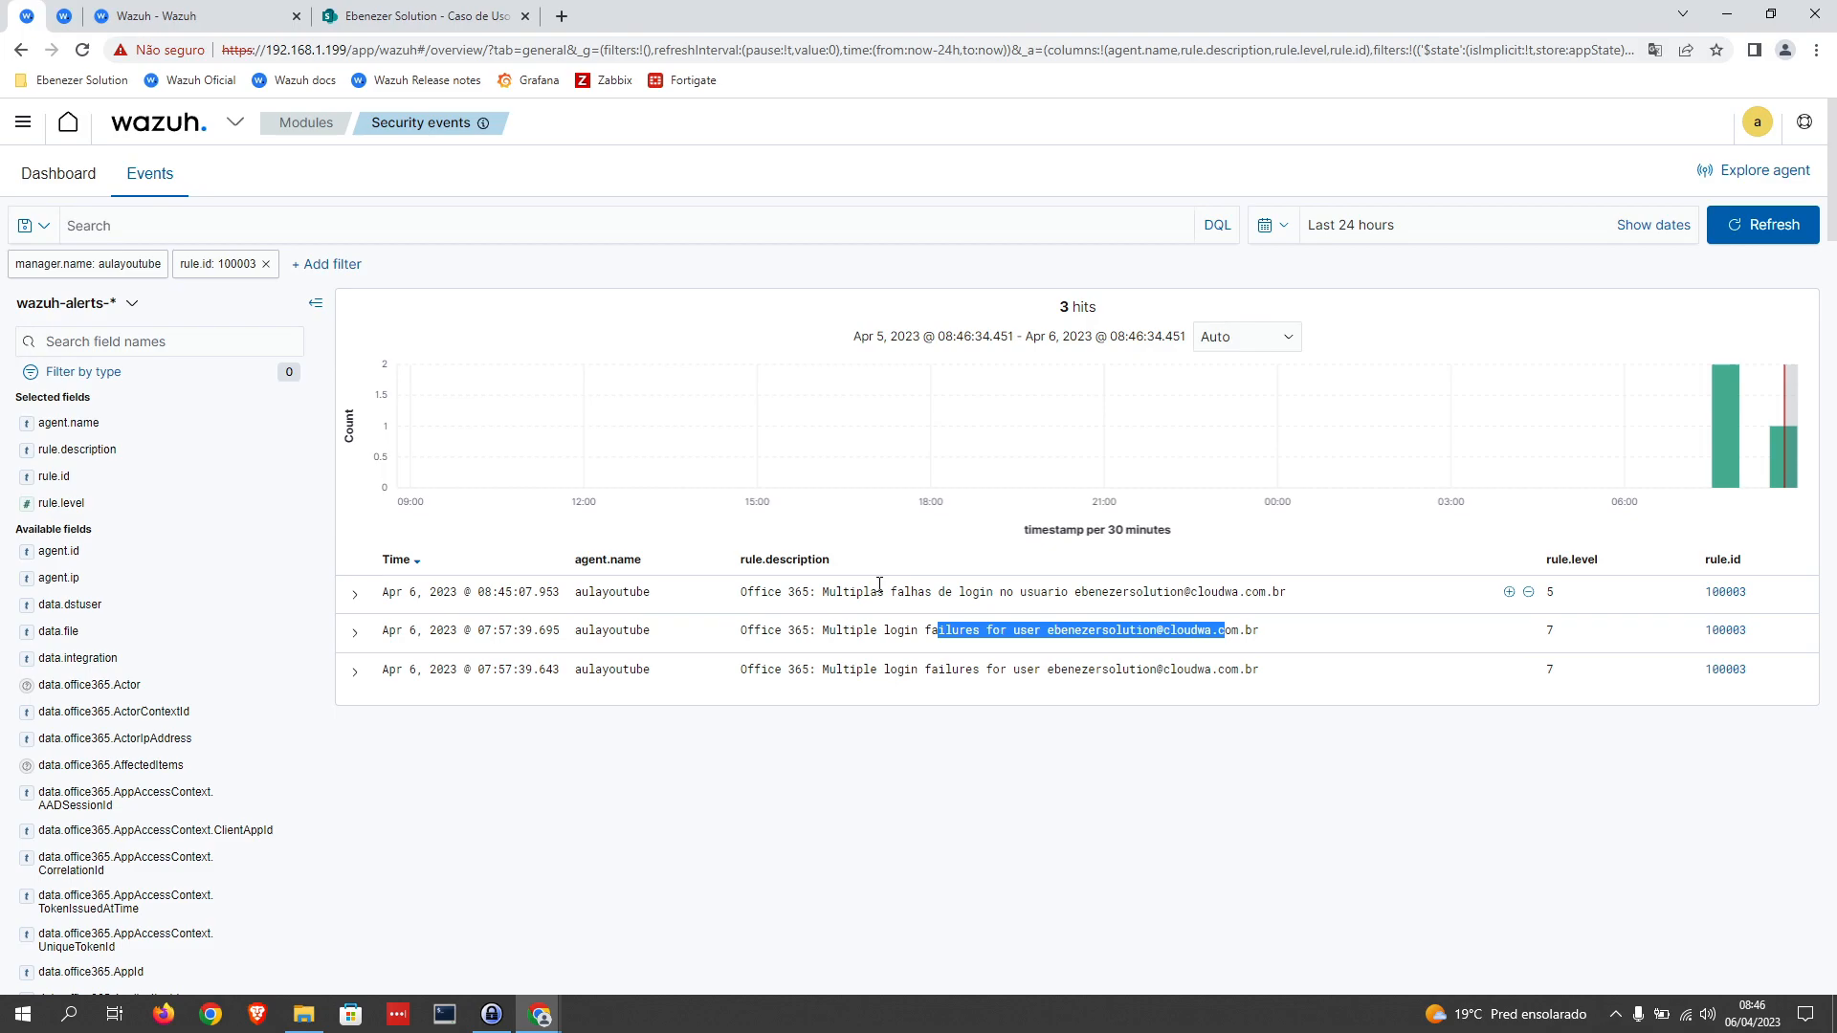
# Step: Change the rule.id filter's value to 100004 and review the description of the mass-download alert
pyautogui.click(247, 267)
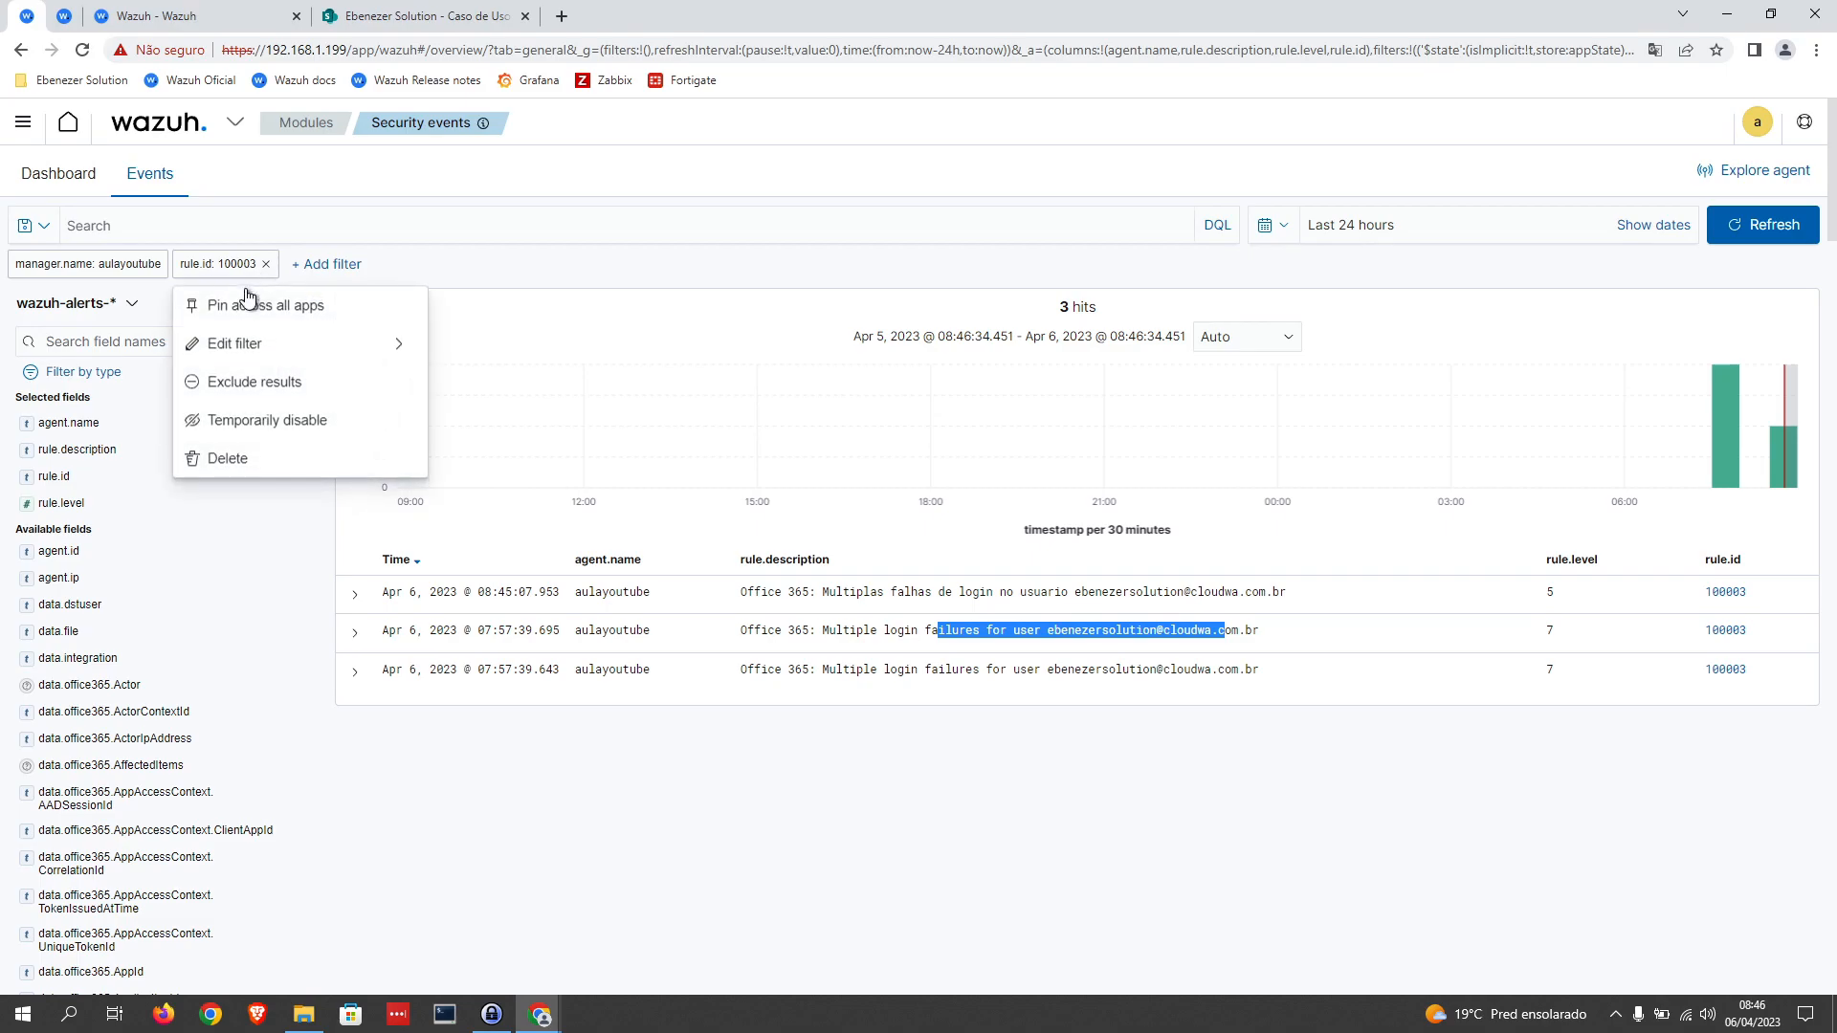
pyautogui.click(245, 343)
pyautogui.click(405, 453)
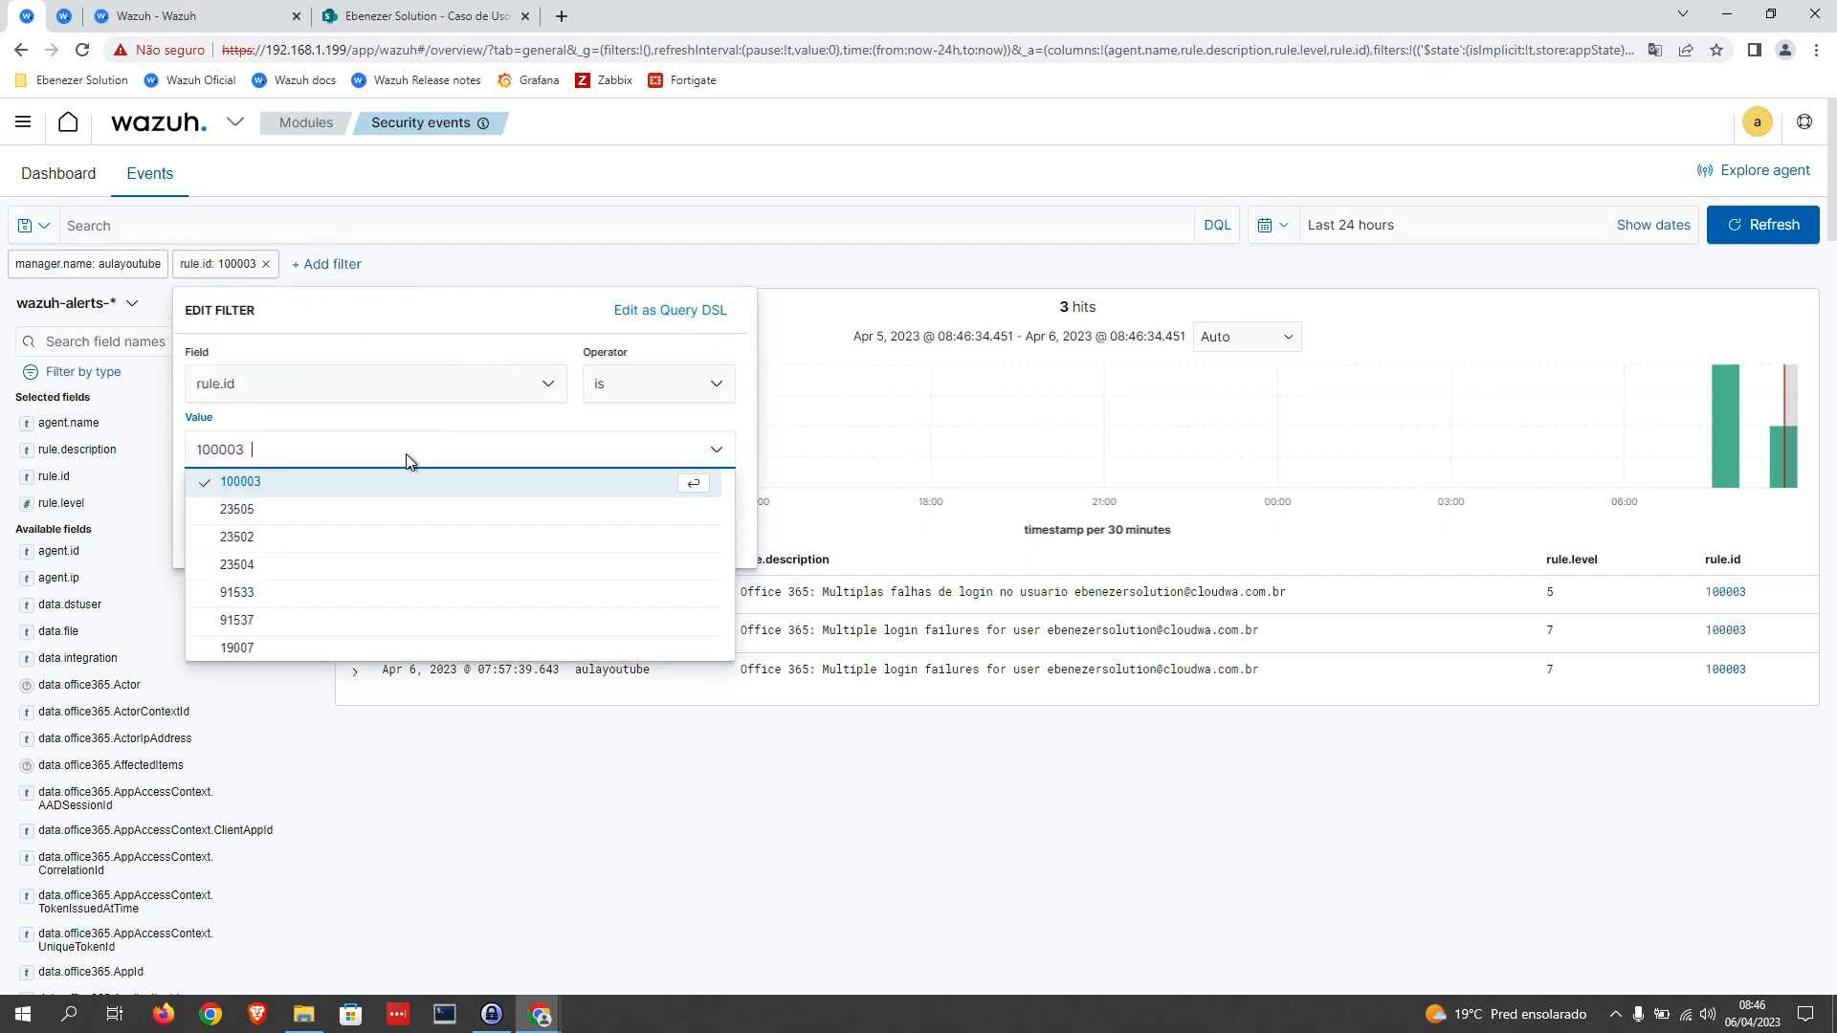
pyautogui.press('BackSpace')
pyautogui.write('1000')
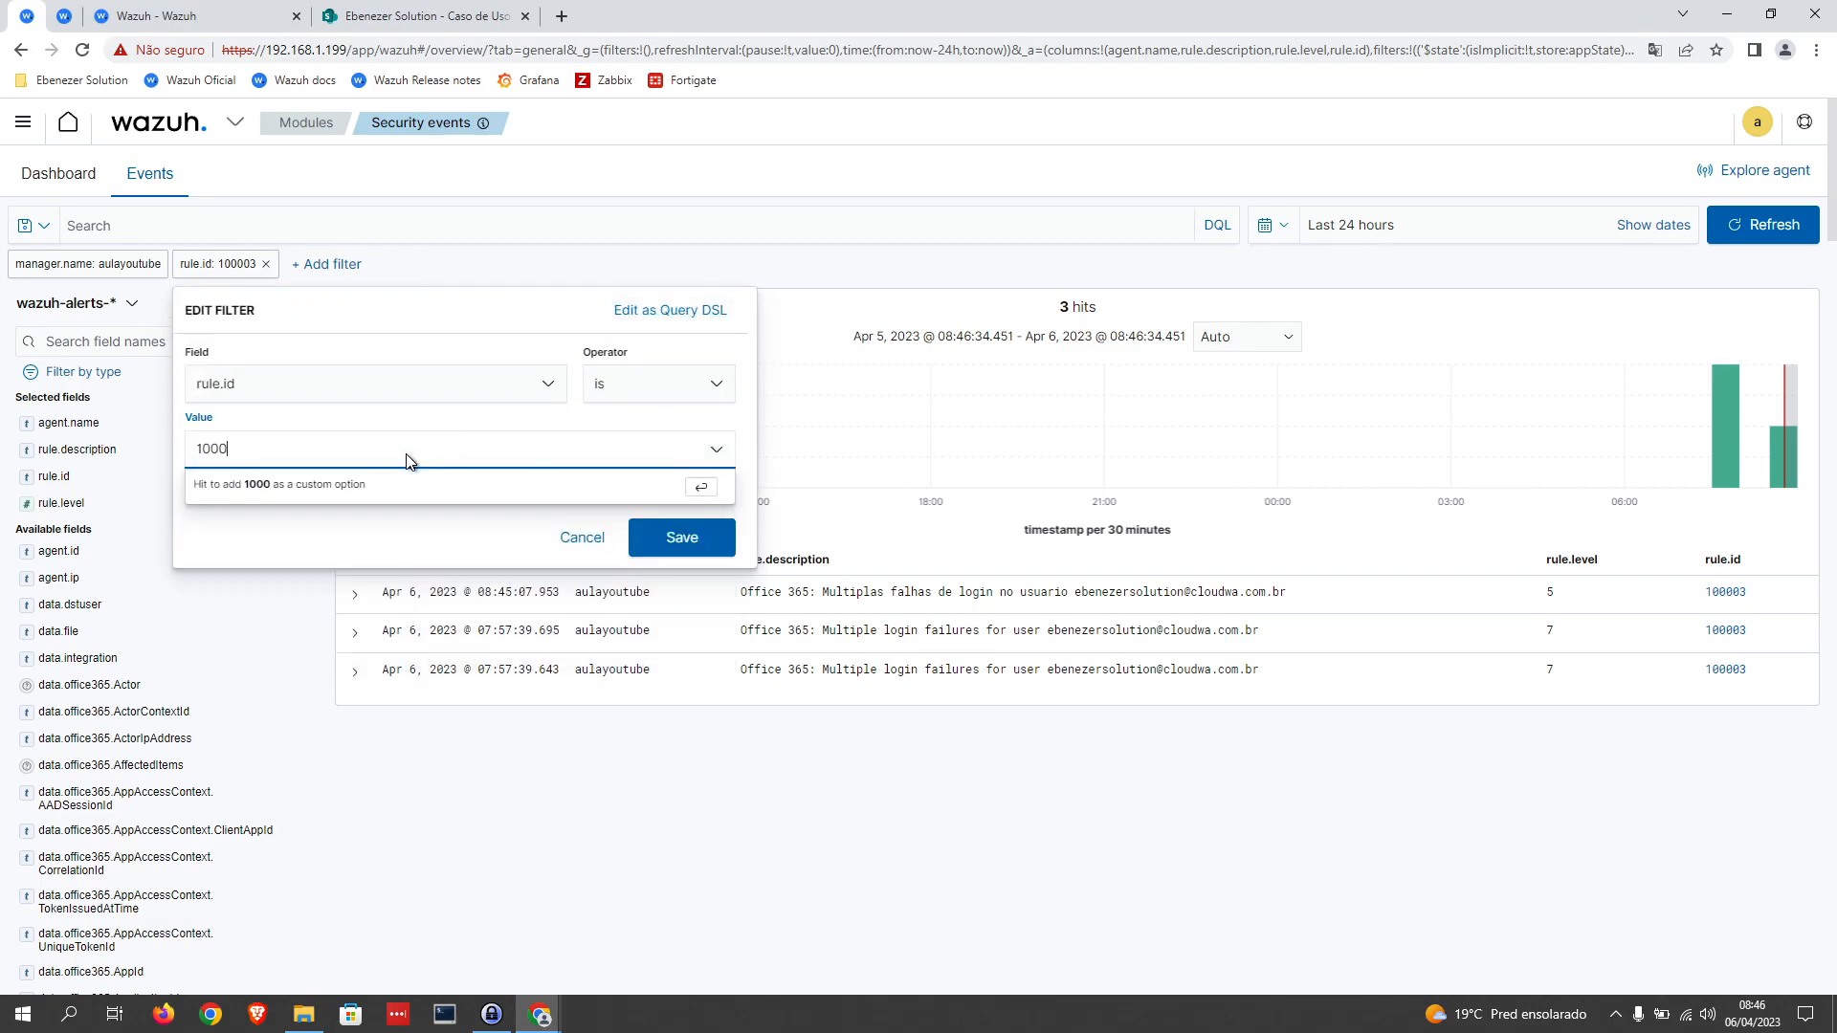
pyautogui.write('04')
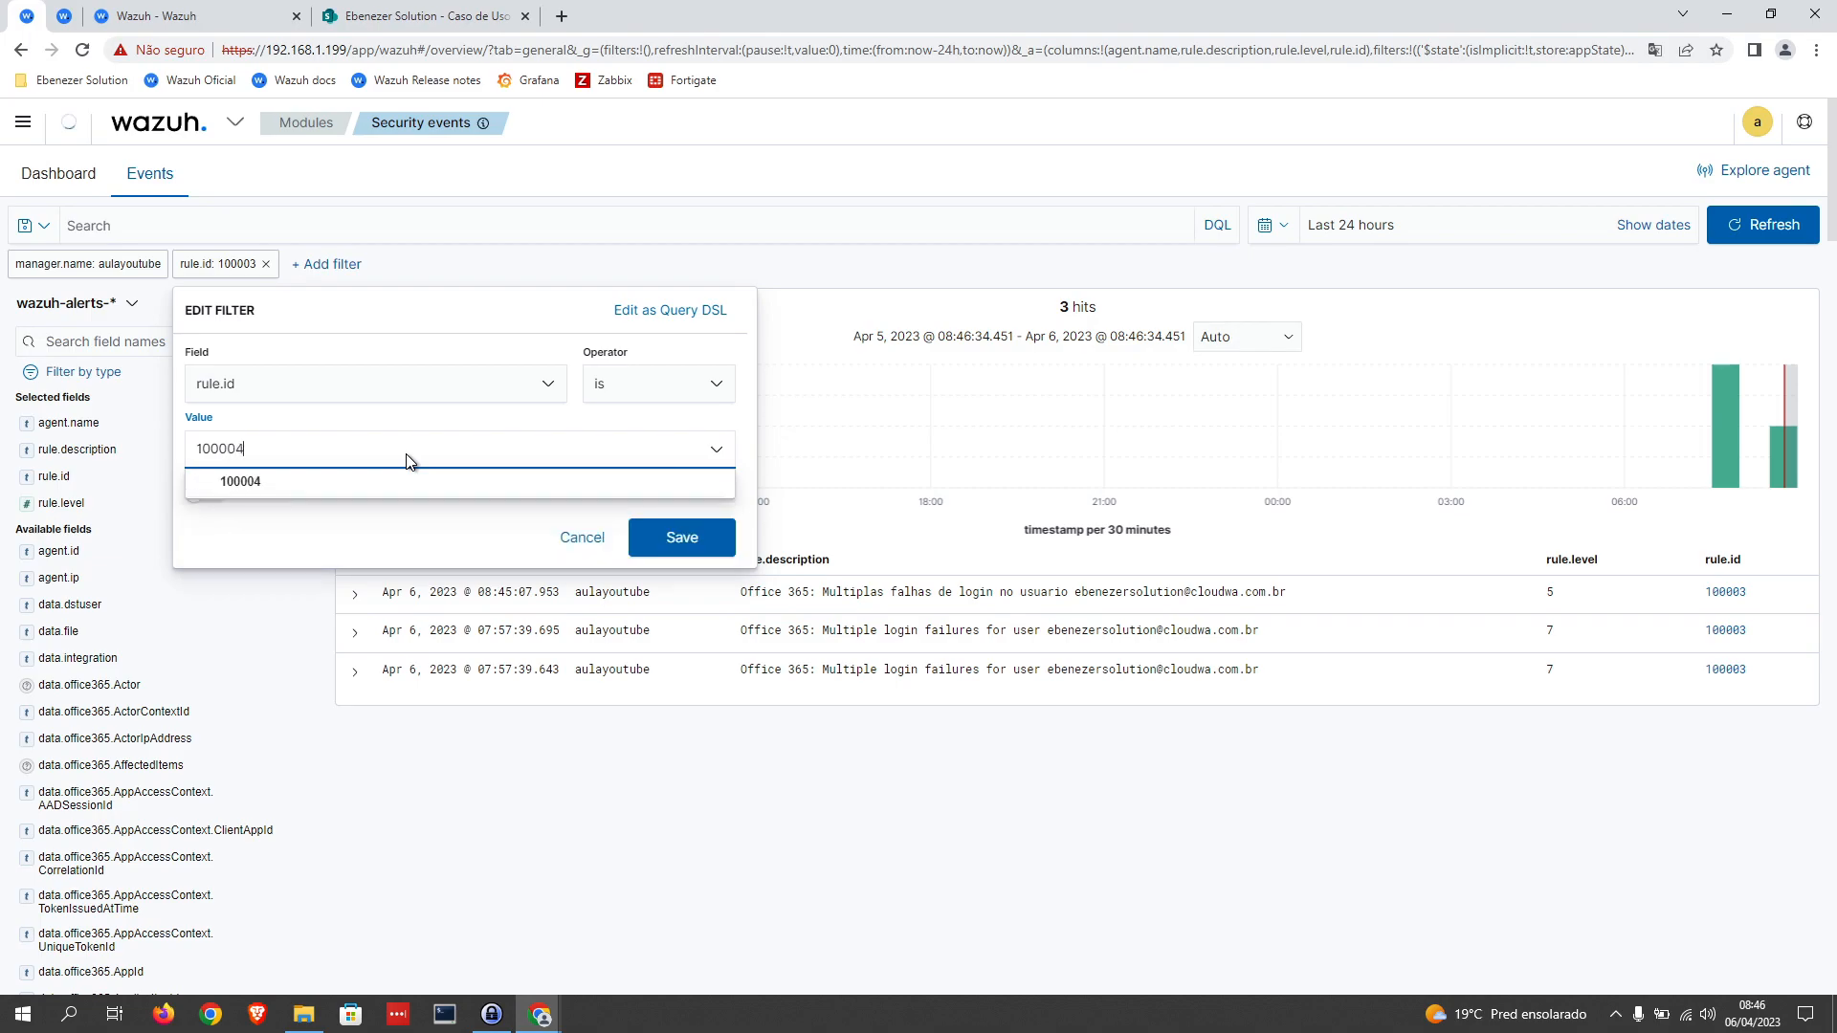
pyautogui.click(357, 484)
pyautogui.click(684, 528)
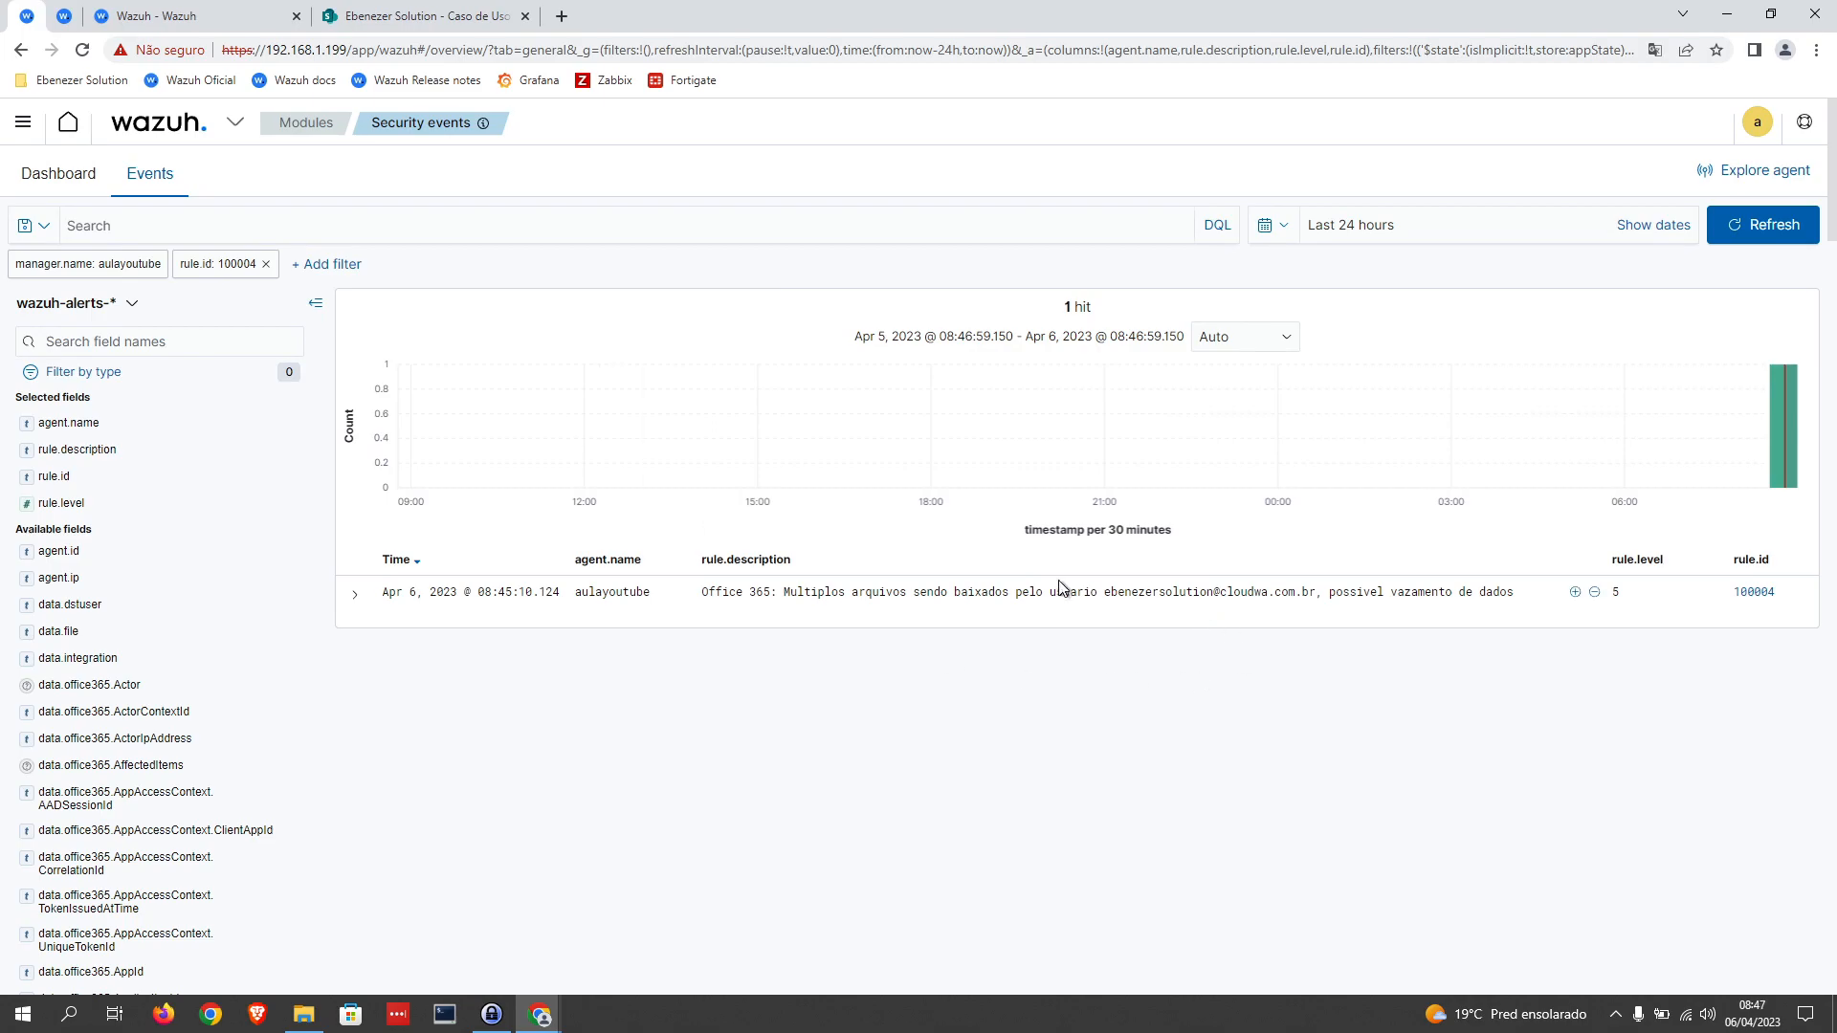
pyautogui.moveTo(796, 591); pyautogui.dragTo(1510, 591)
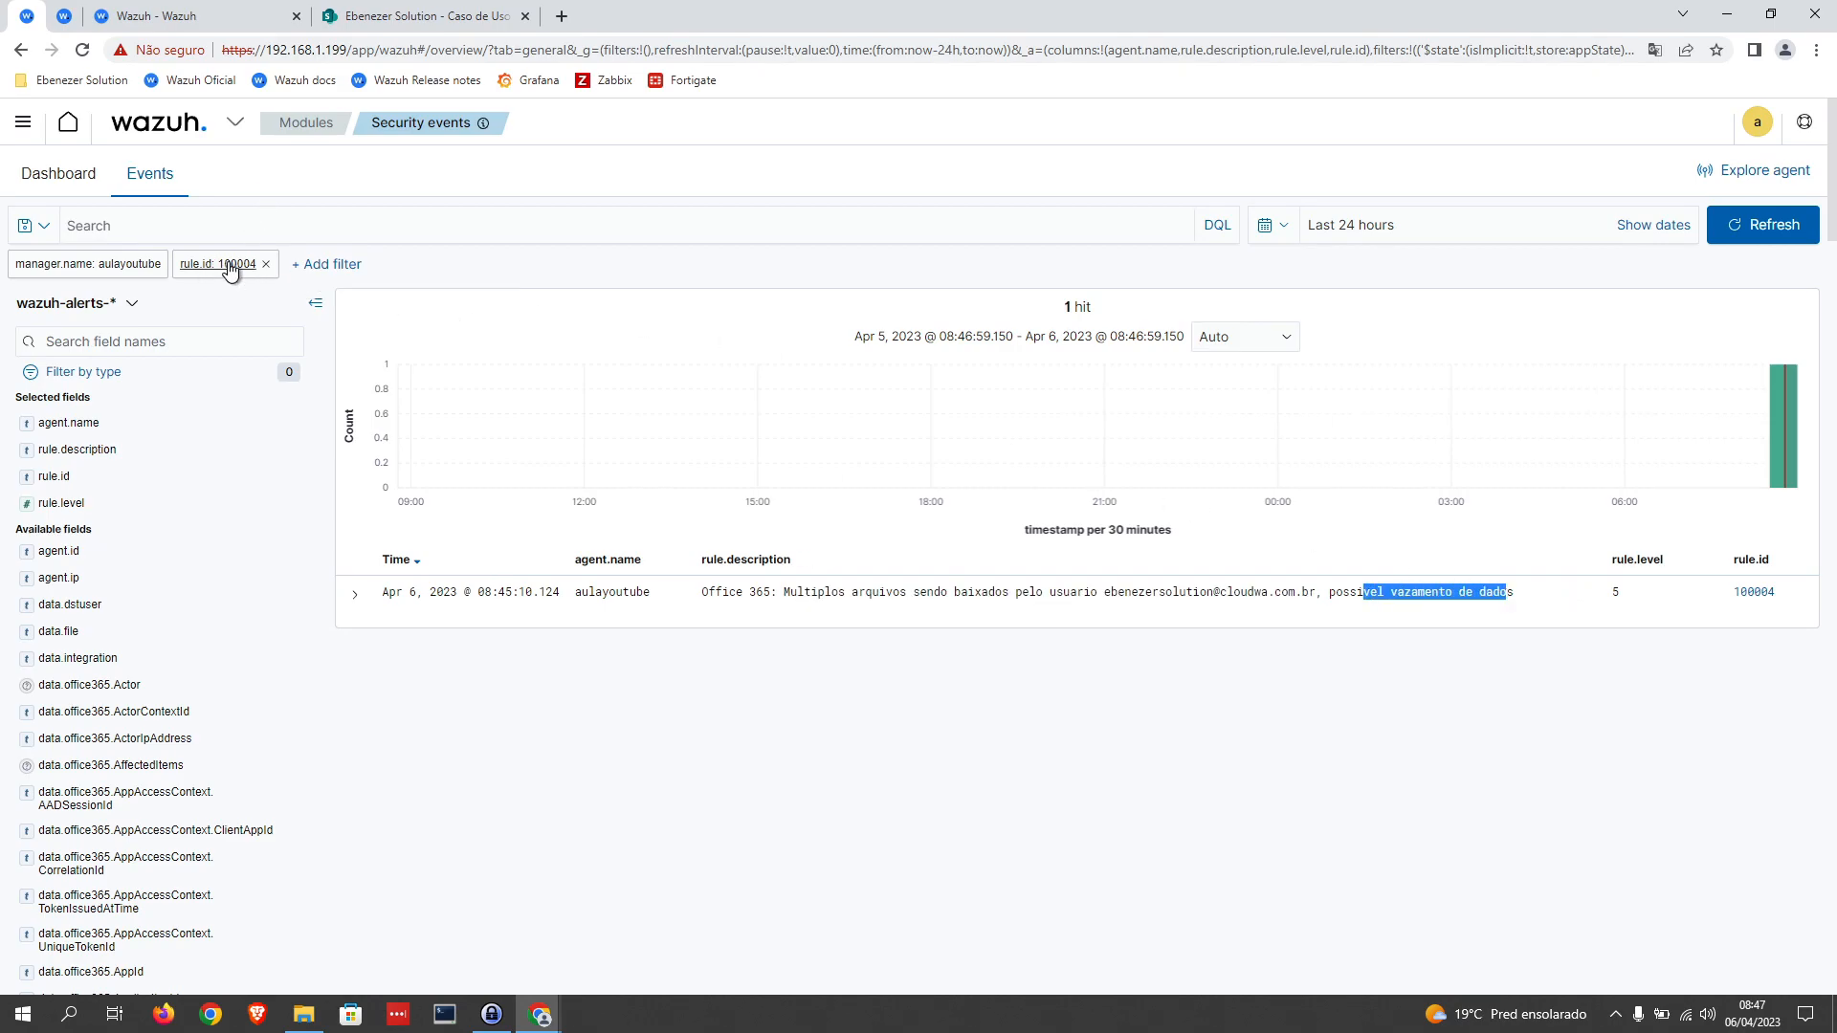
# Step: Edit the rule.id filter so that its value is 100002, for the mass-deletion alerts
pyautogui.click(230, 267)
pyautogui.click(244, 356)
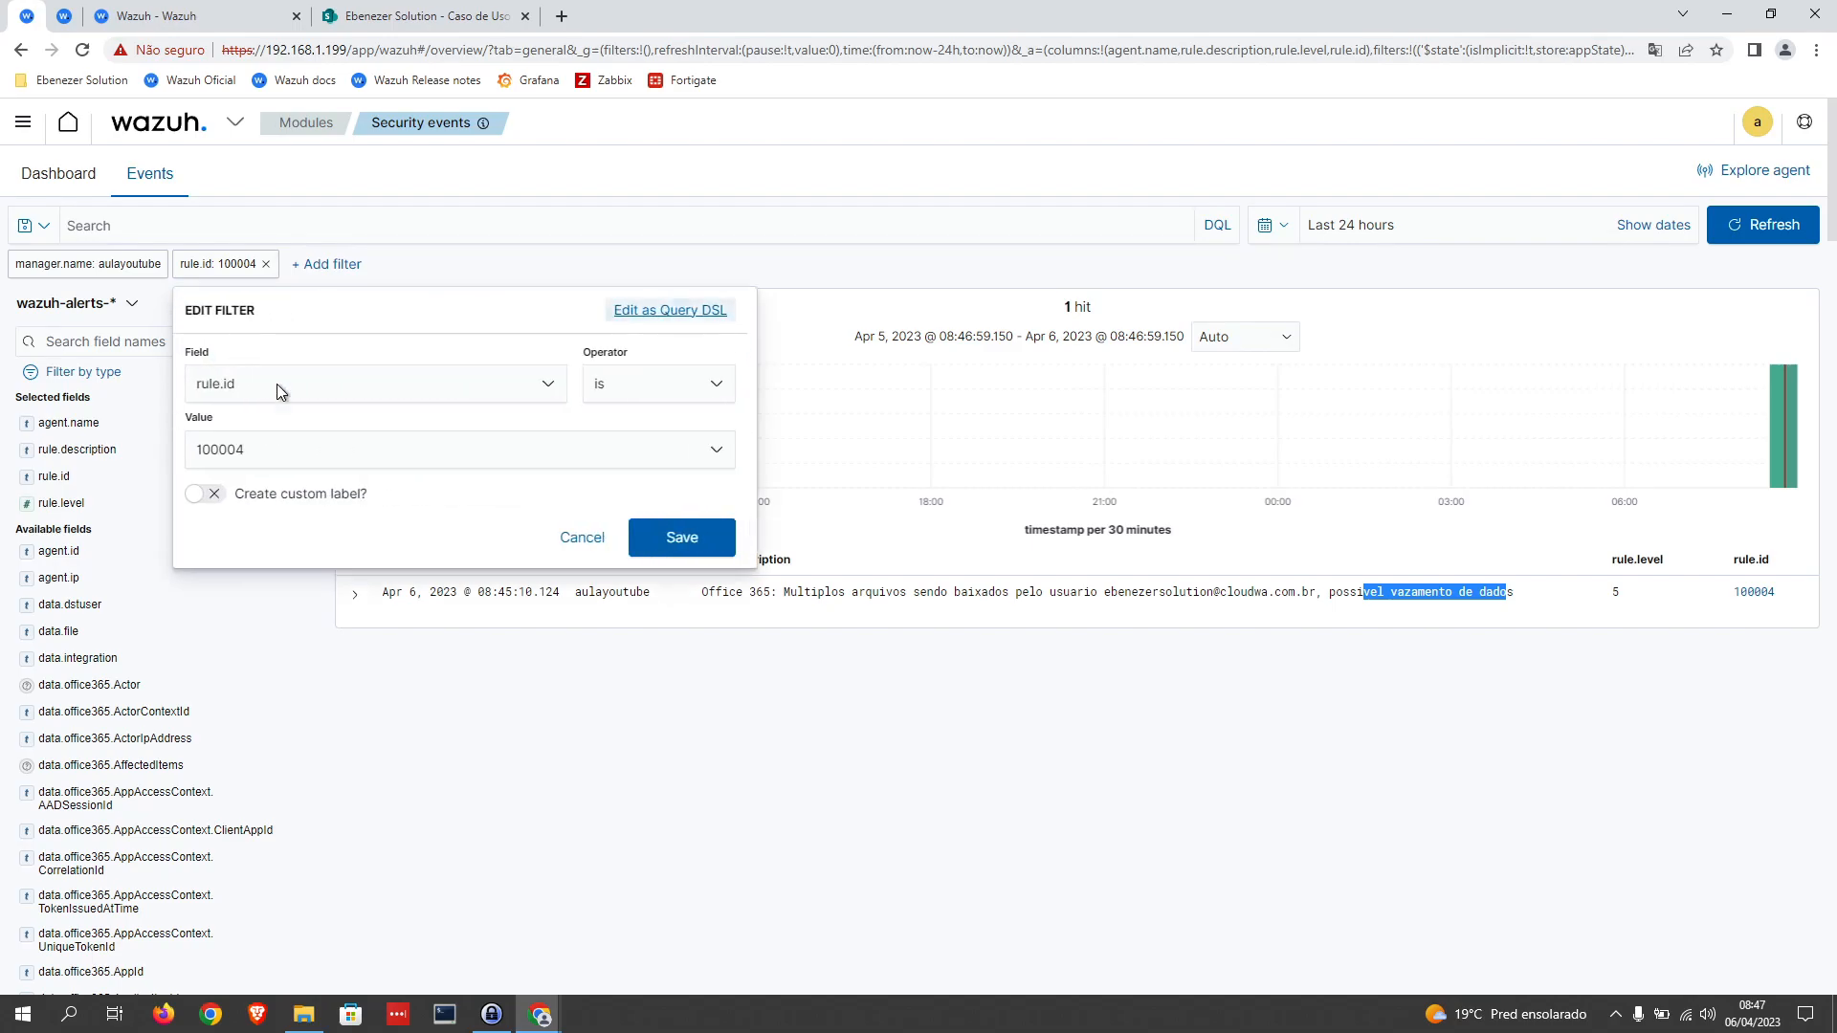
pyautogui.click(323, 451)
pyautogui.press('BackSpace')
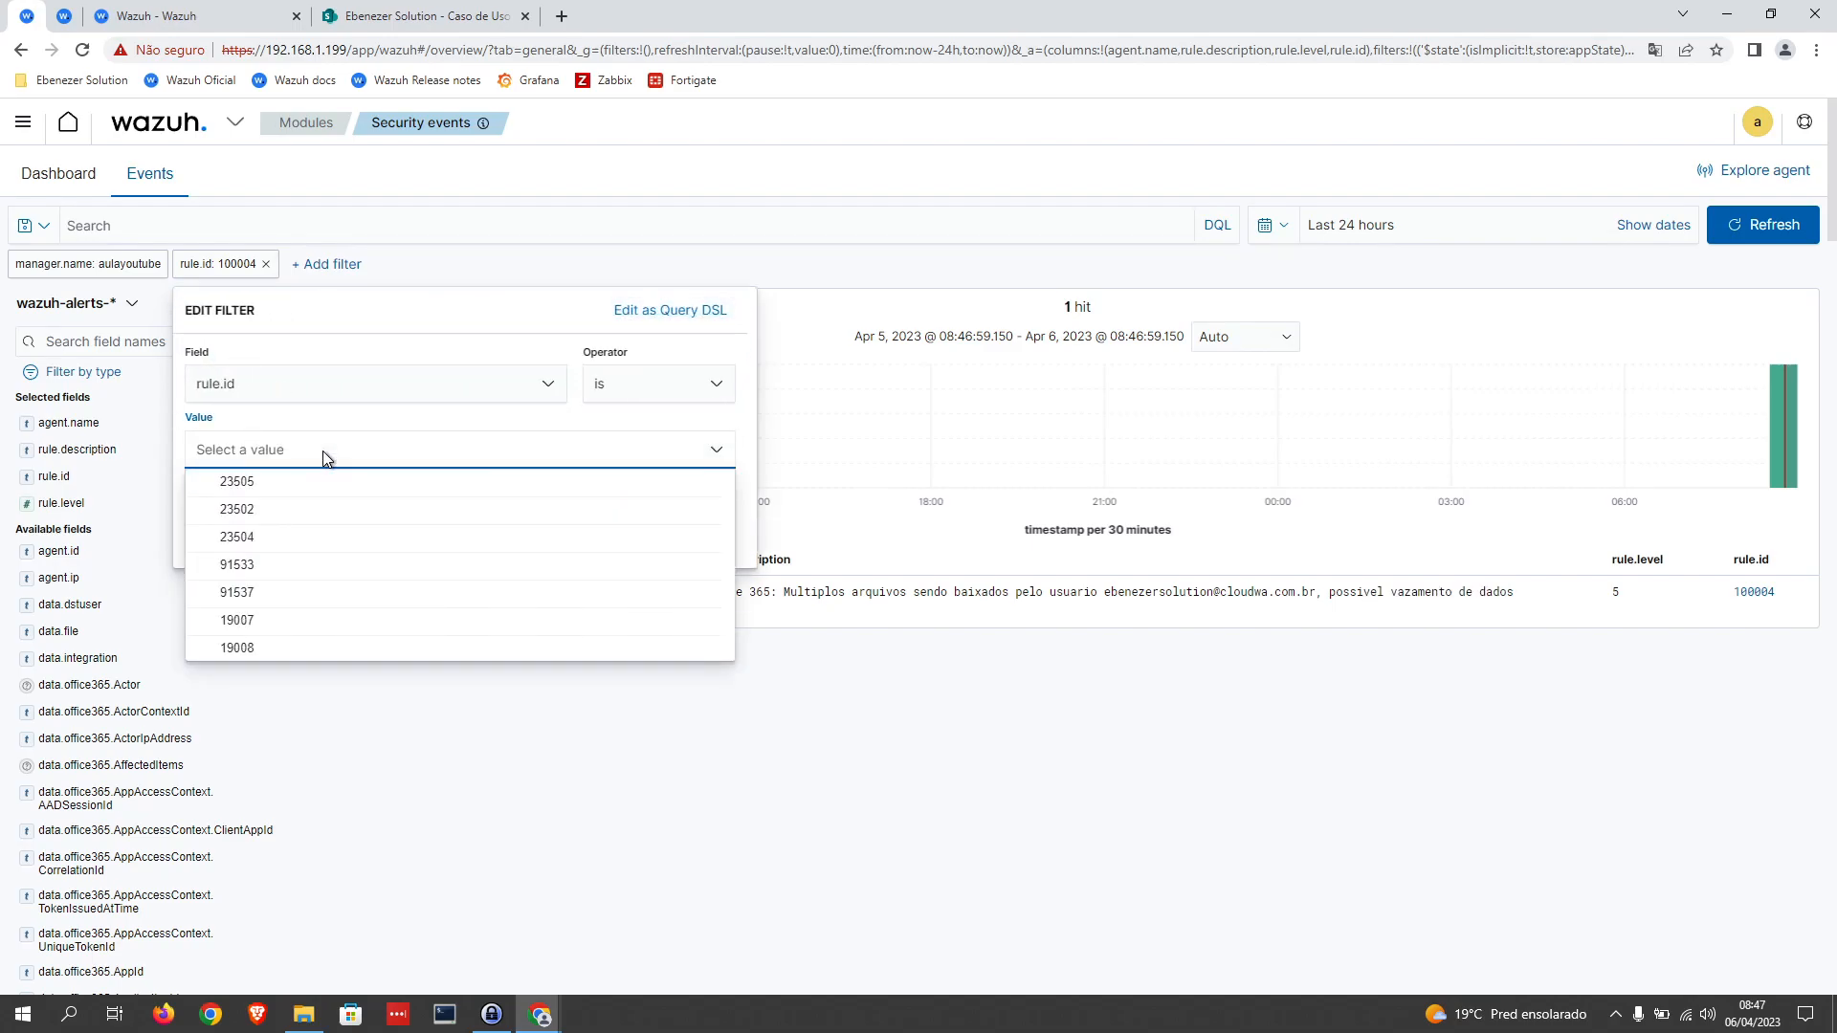
pyautogui.write('100002')
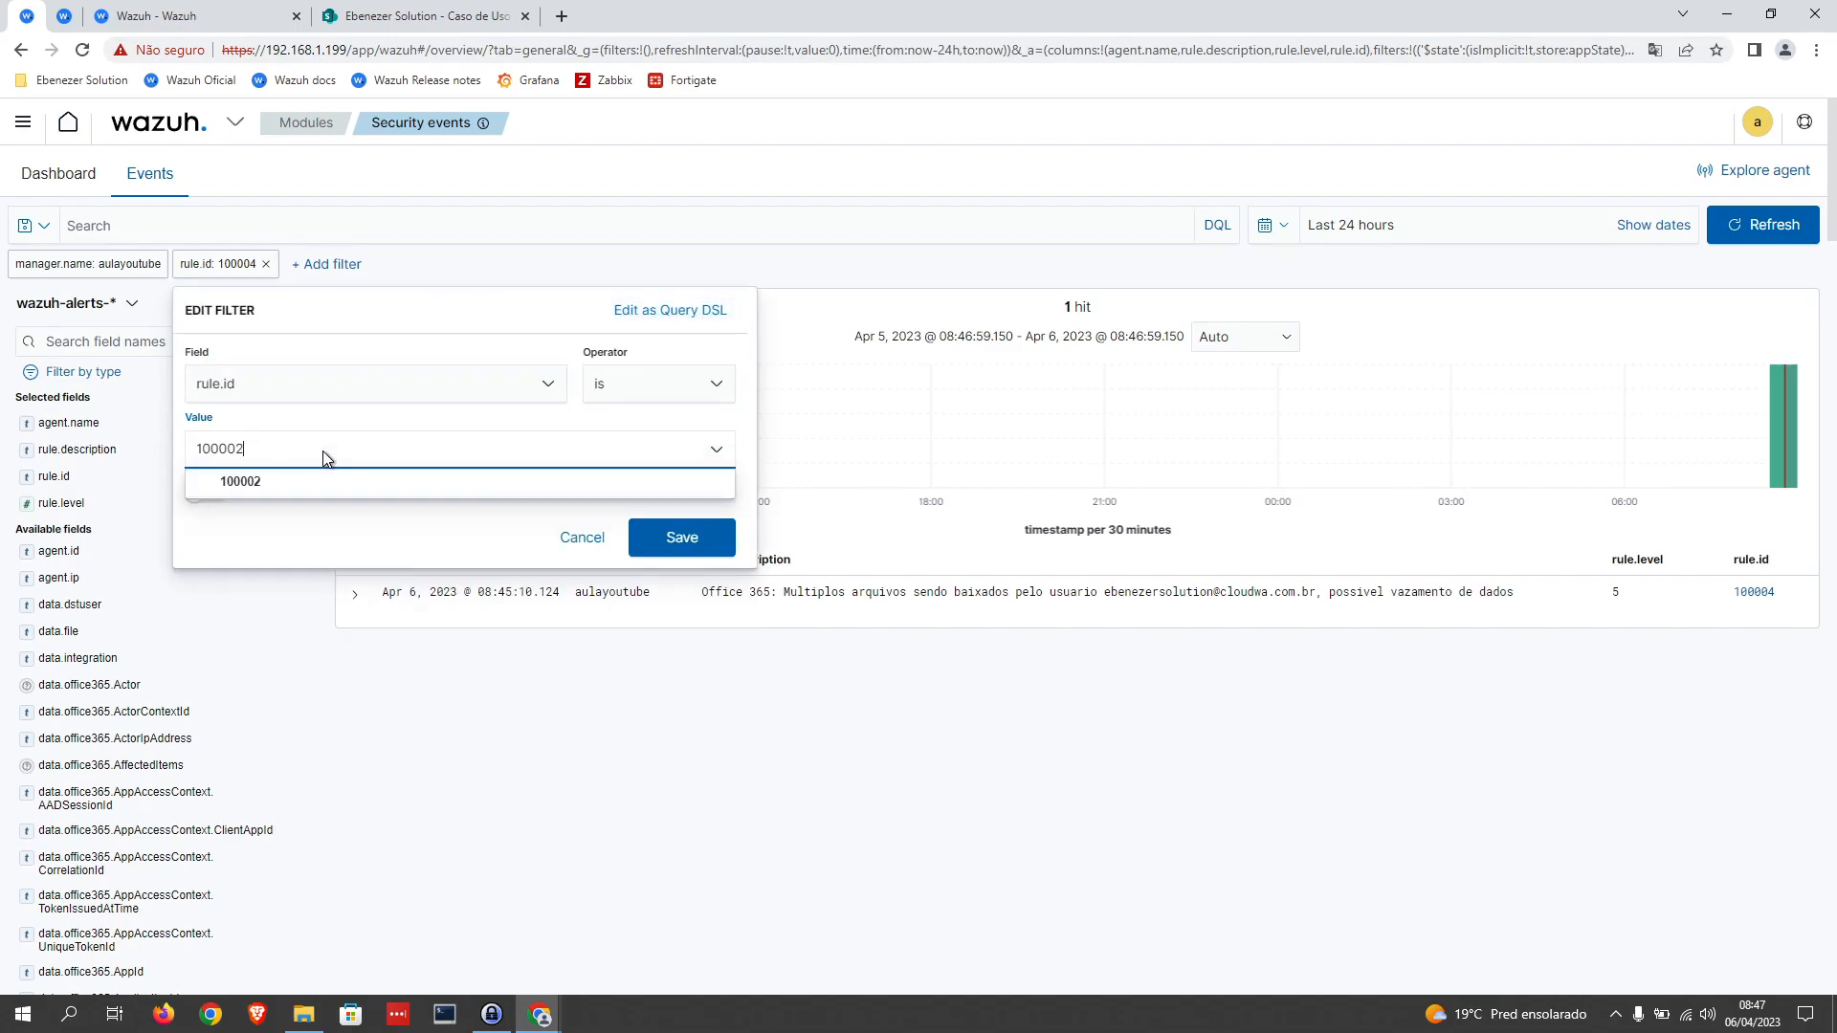
pyautogui.click(463, 483)
pyautogui.click(681, 536)
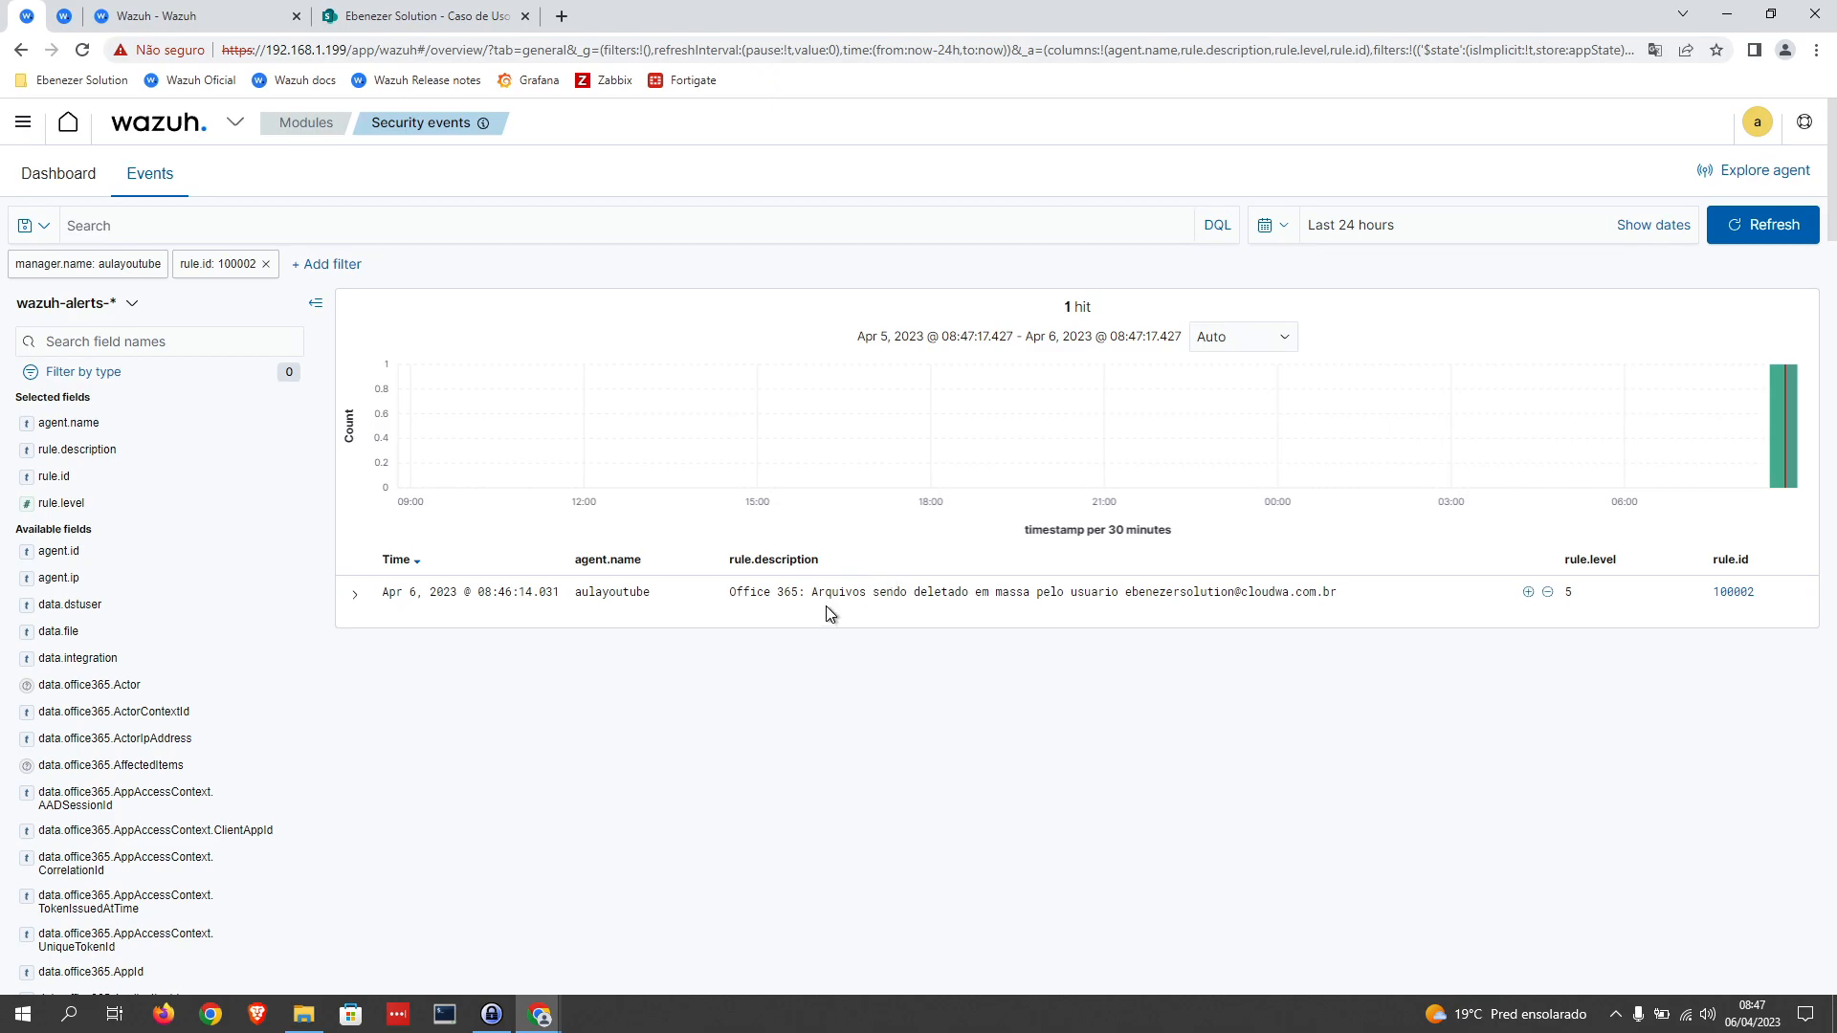
# Step: Read the mass-deletion alert's description, expand the alert, and examine its fields, including the complete previous_output log
pyautogui.moveTo(844, 592); pyautogui.dragTo(1203, 600)
pyautogui.tripleClick(1202, 595)
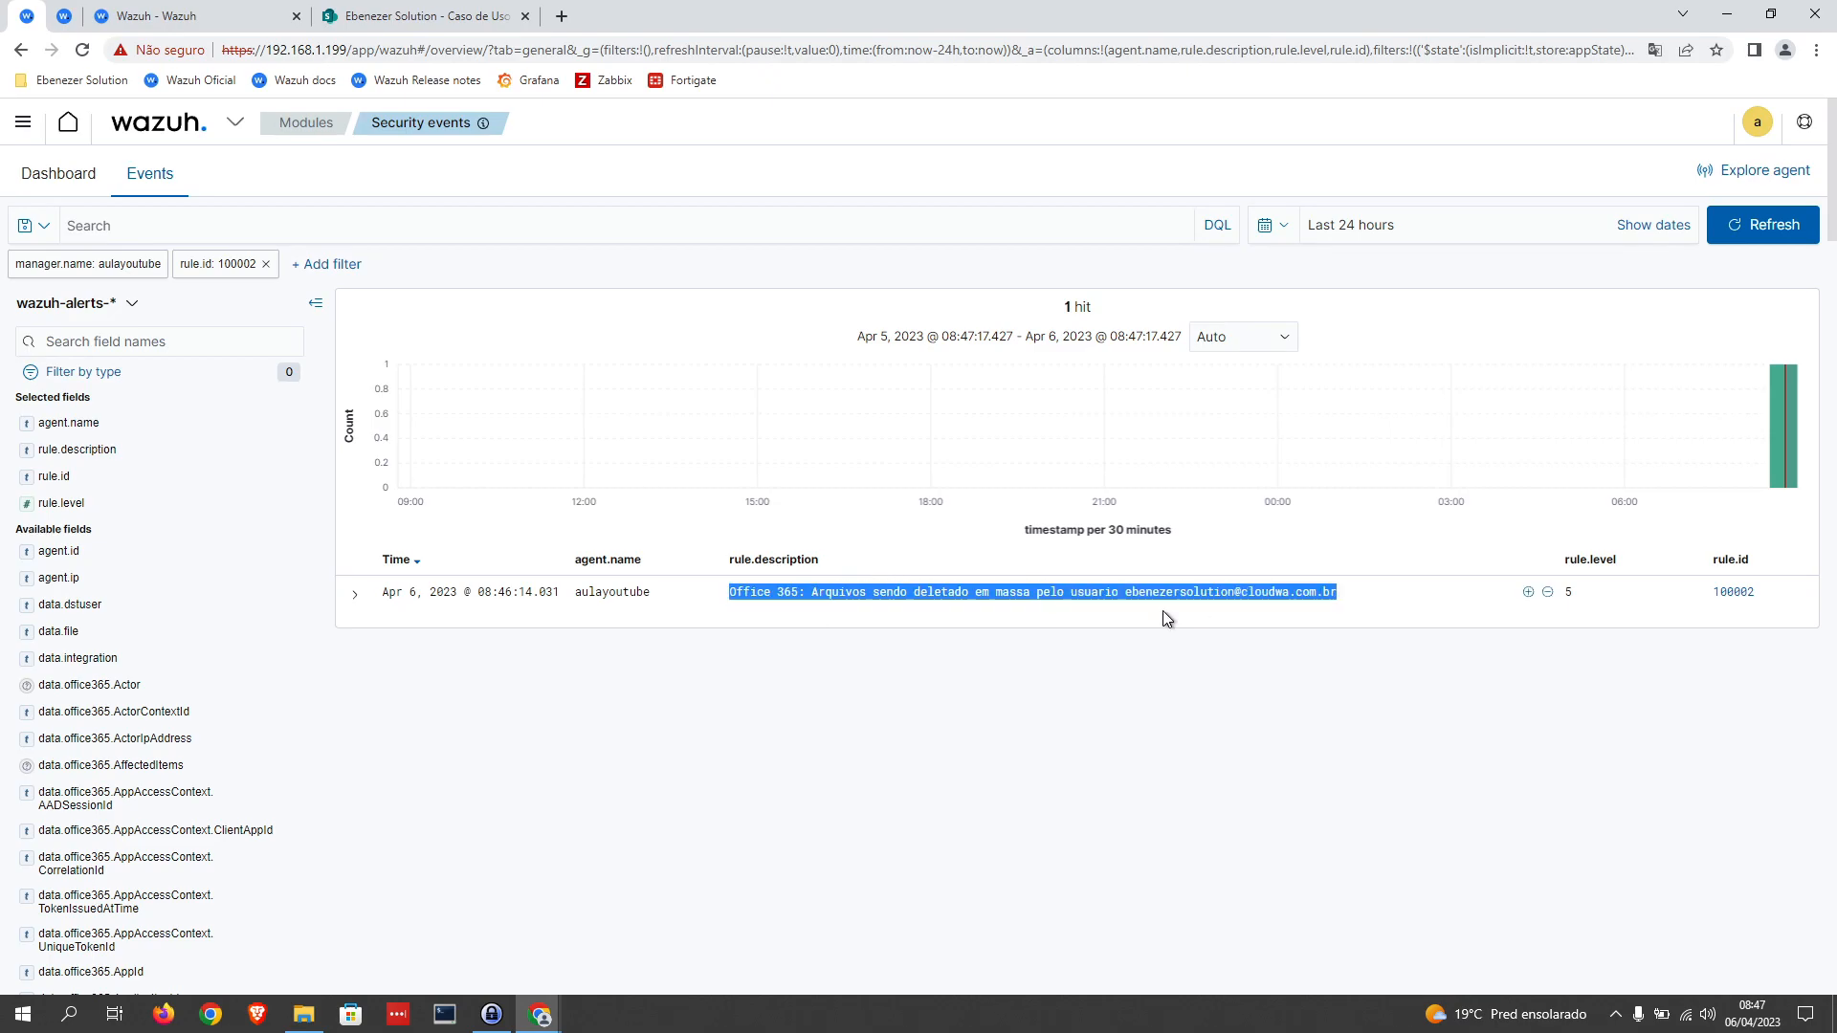
pyautogui.click(364, 598)
pyautogui.scroll(-7, 756, 661)
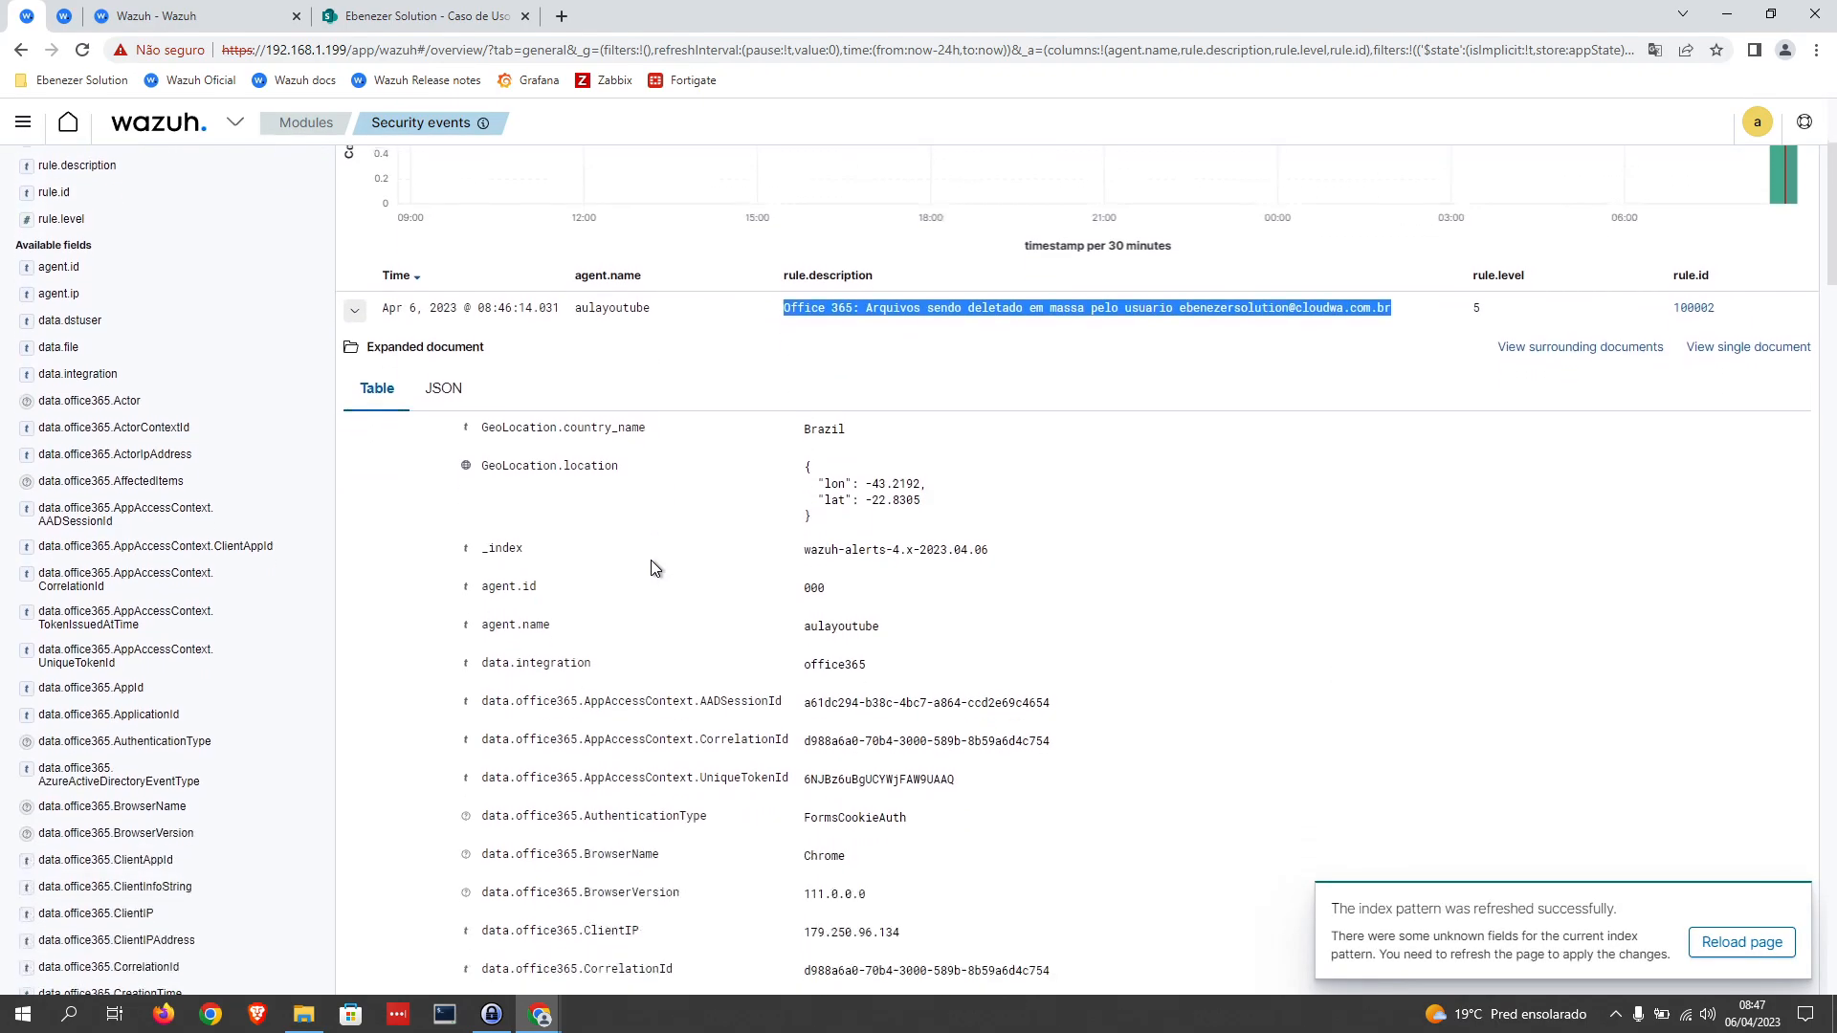
pyautogui.scroll(-2, 804, 574)
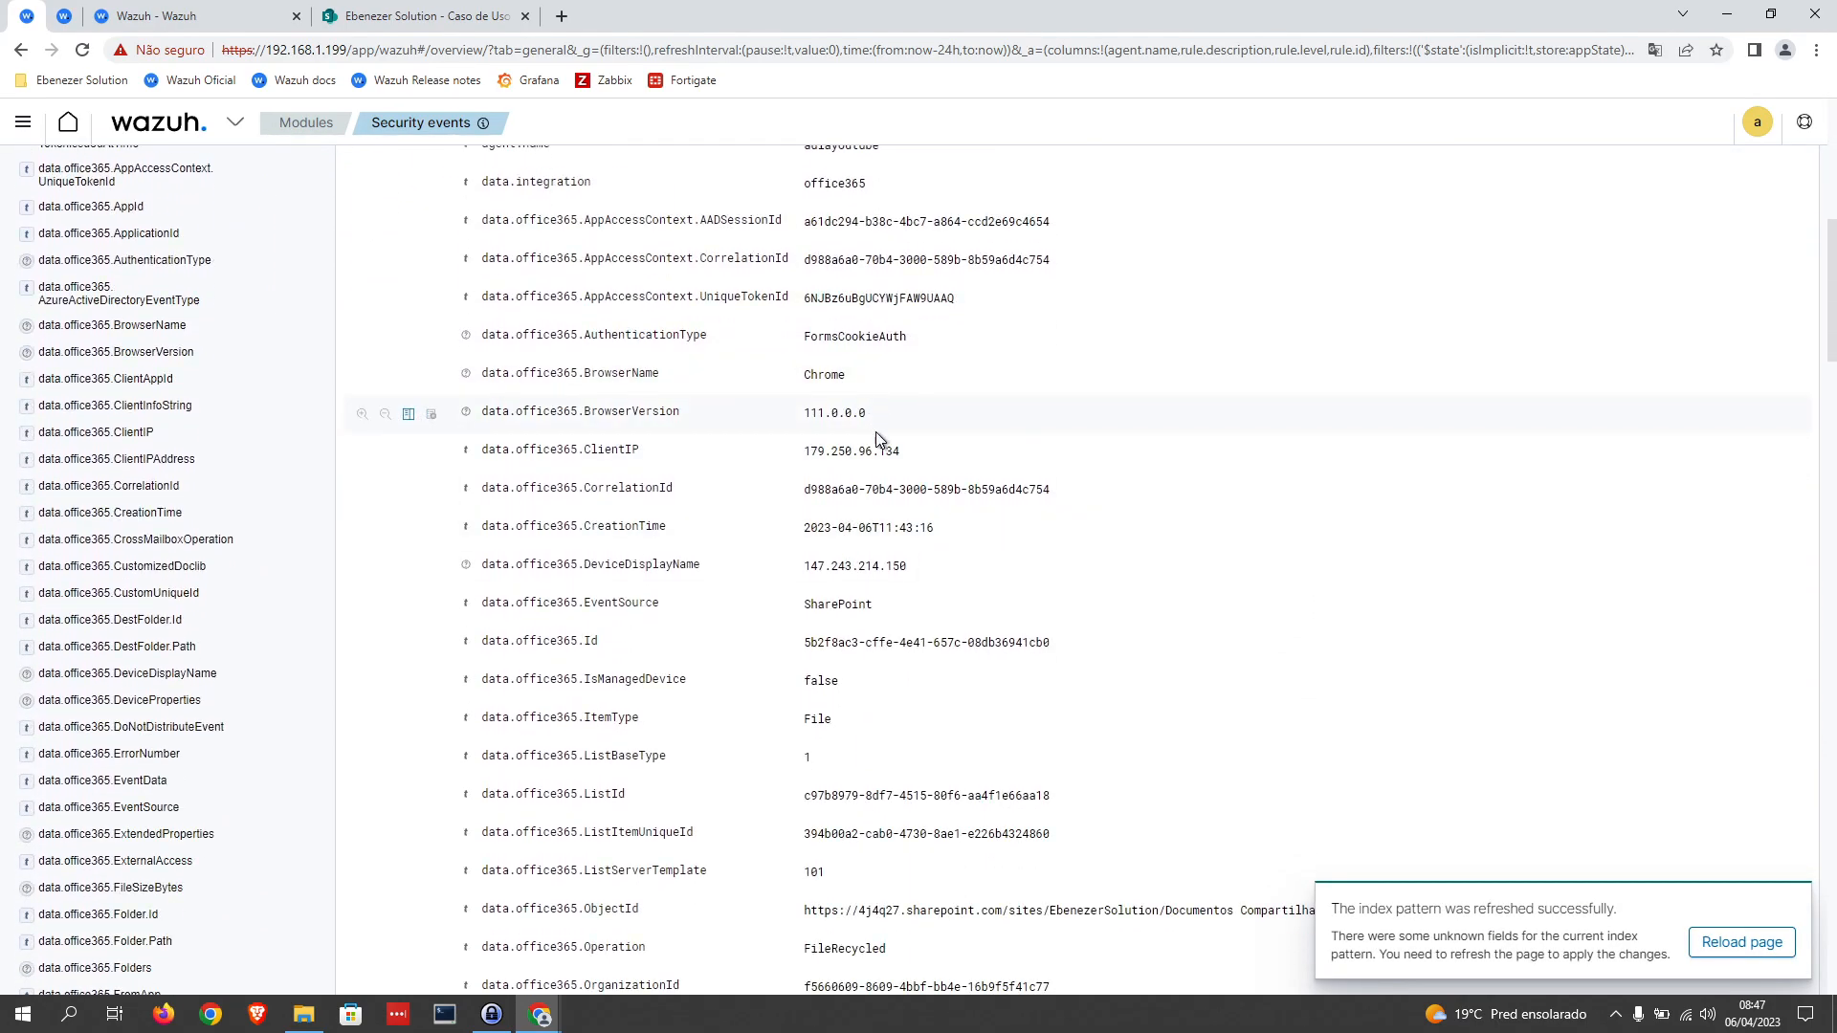
pyautogui.scroll(-1, 909, 488)
pyautogui.scroll(-8, 907, 478)
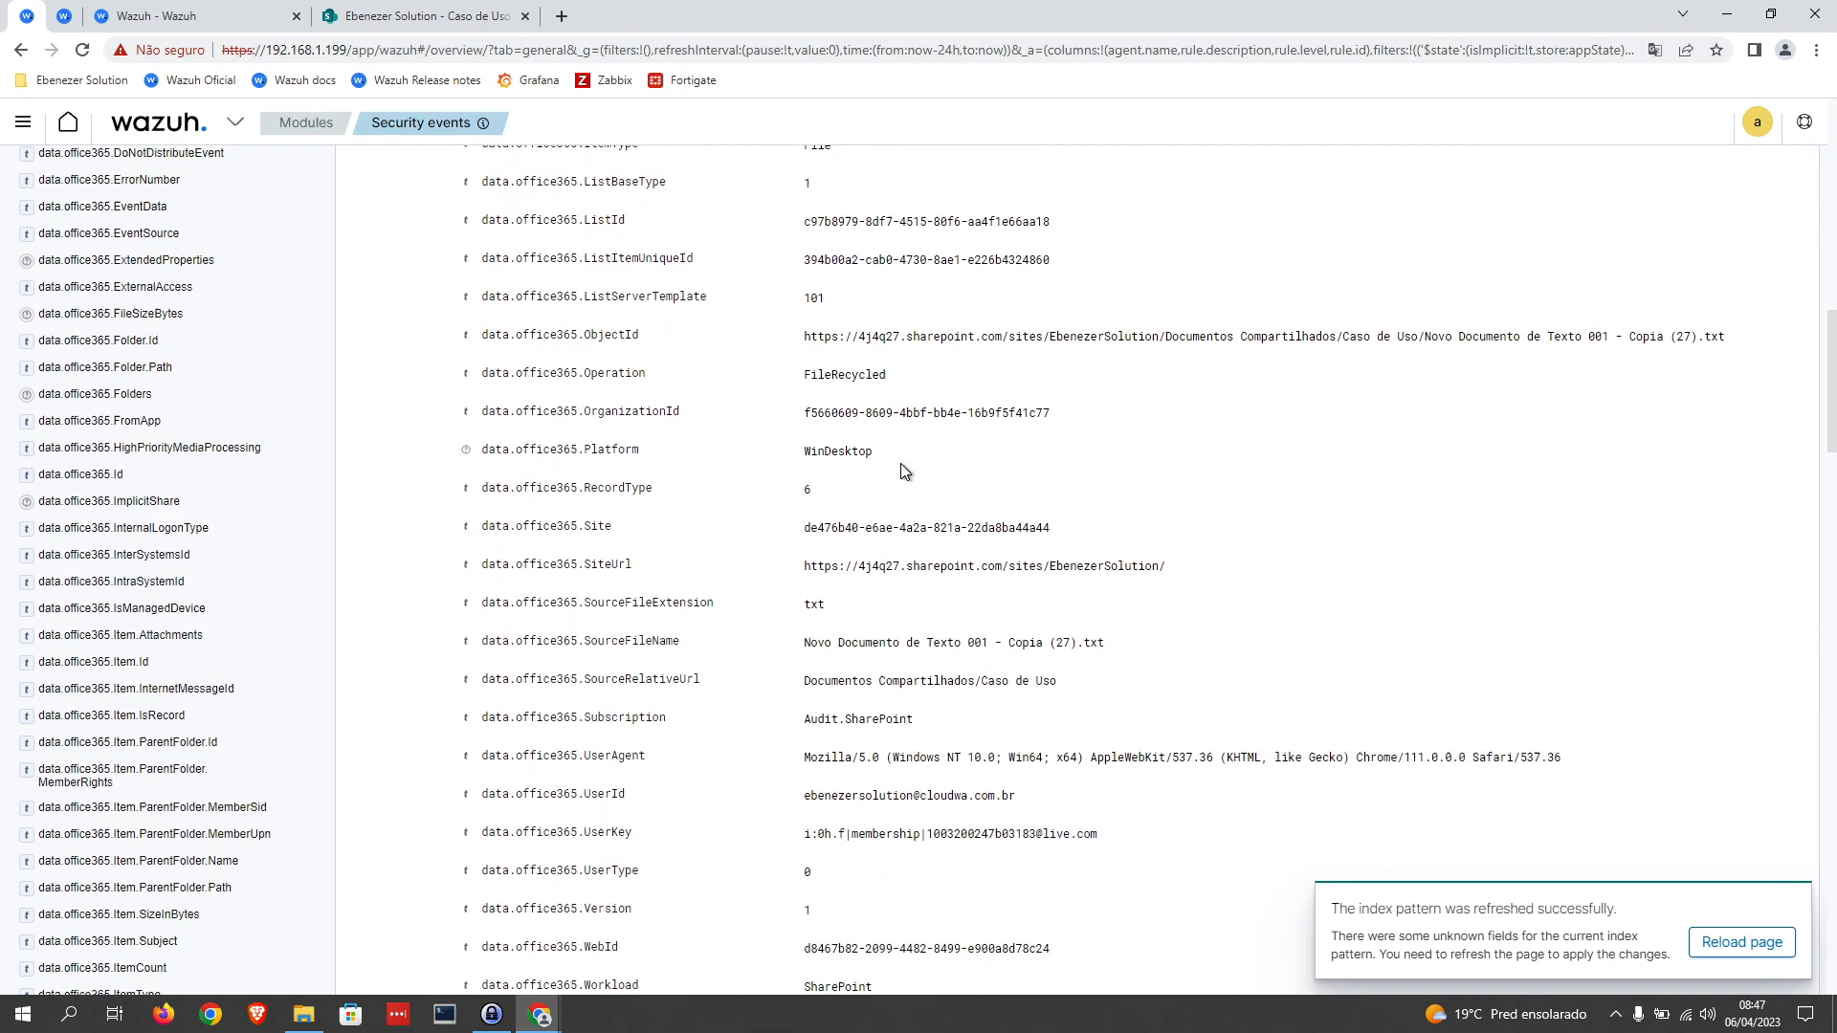
pyautogui.scroll(-3, 905, 471)
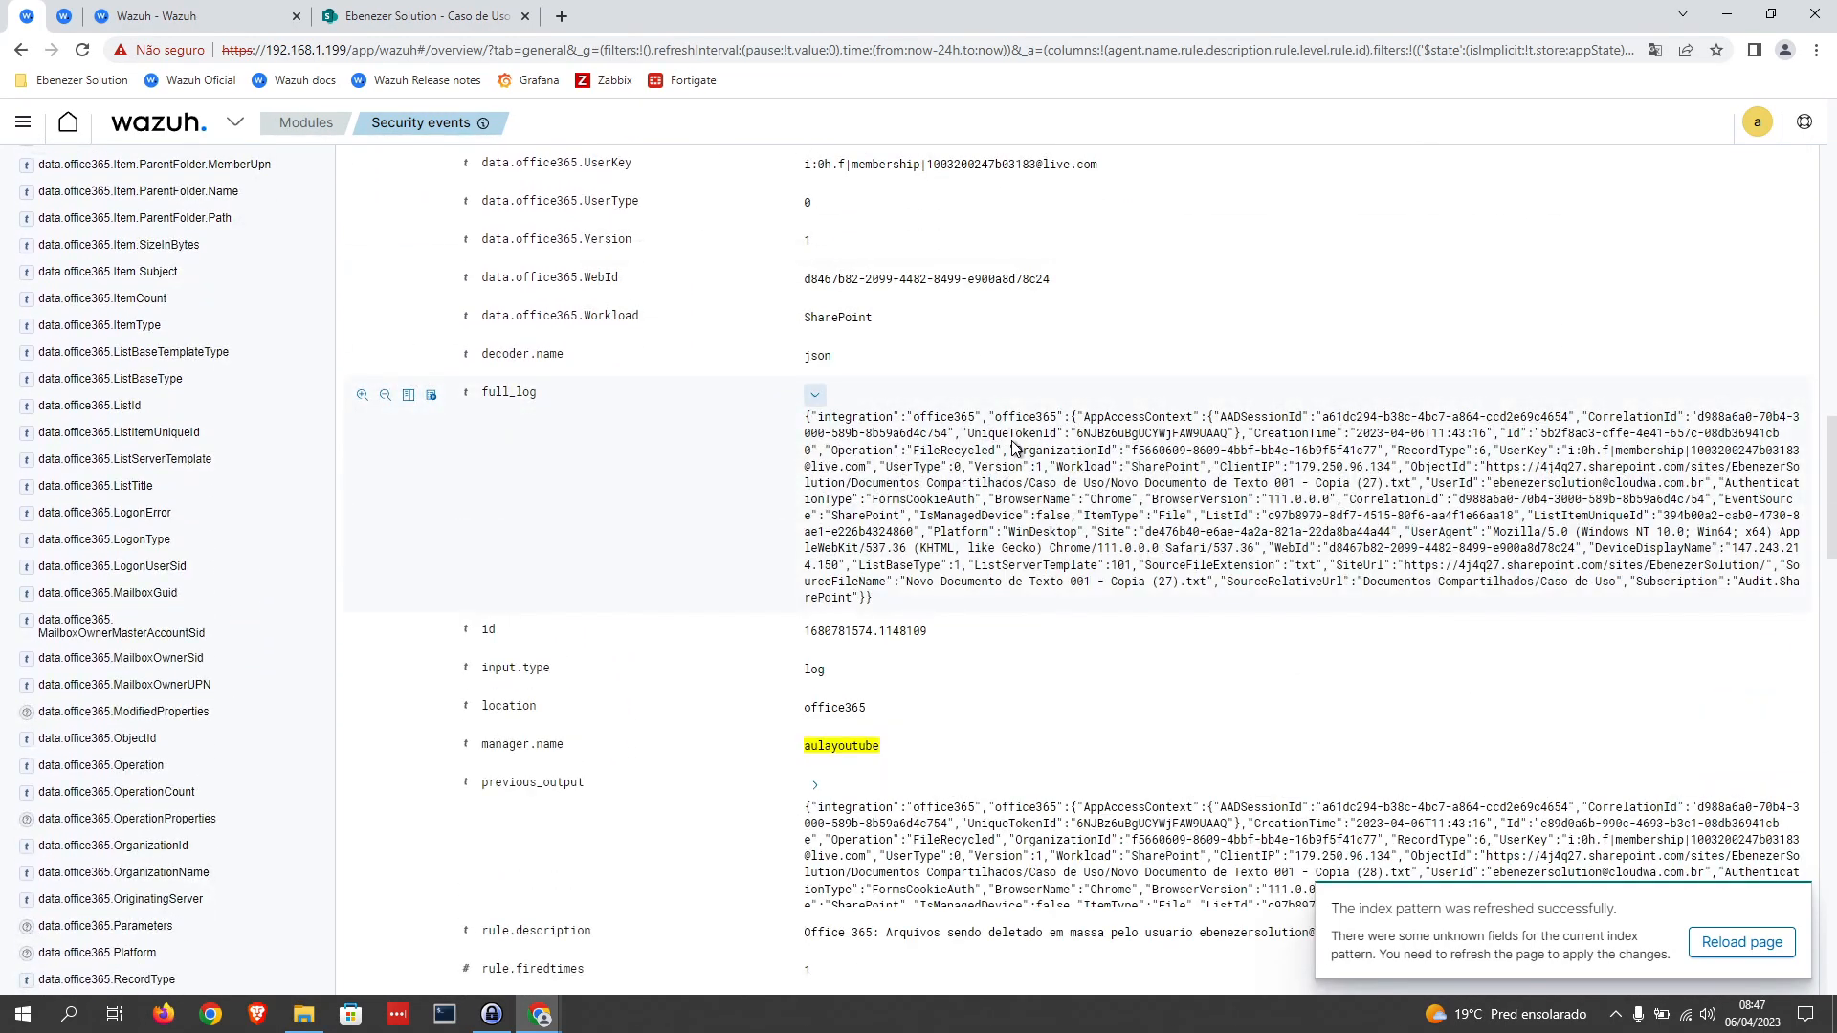
pyautogui.scroll(-2, 967, 483)
pyautogui.click(816, 498)
pyautogui.scroll(-1, 1053, 497)
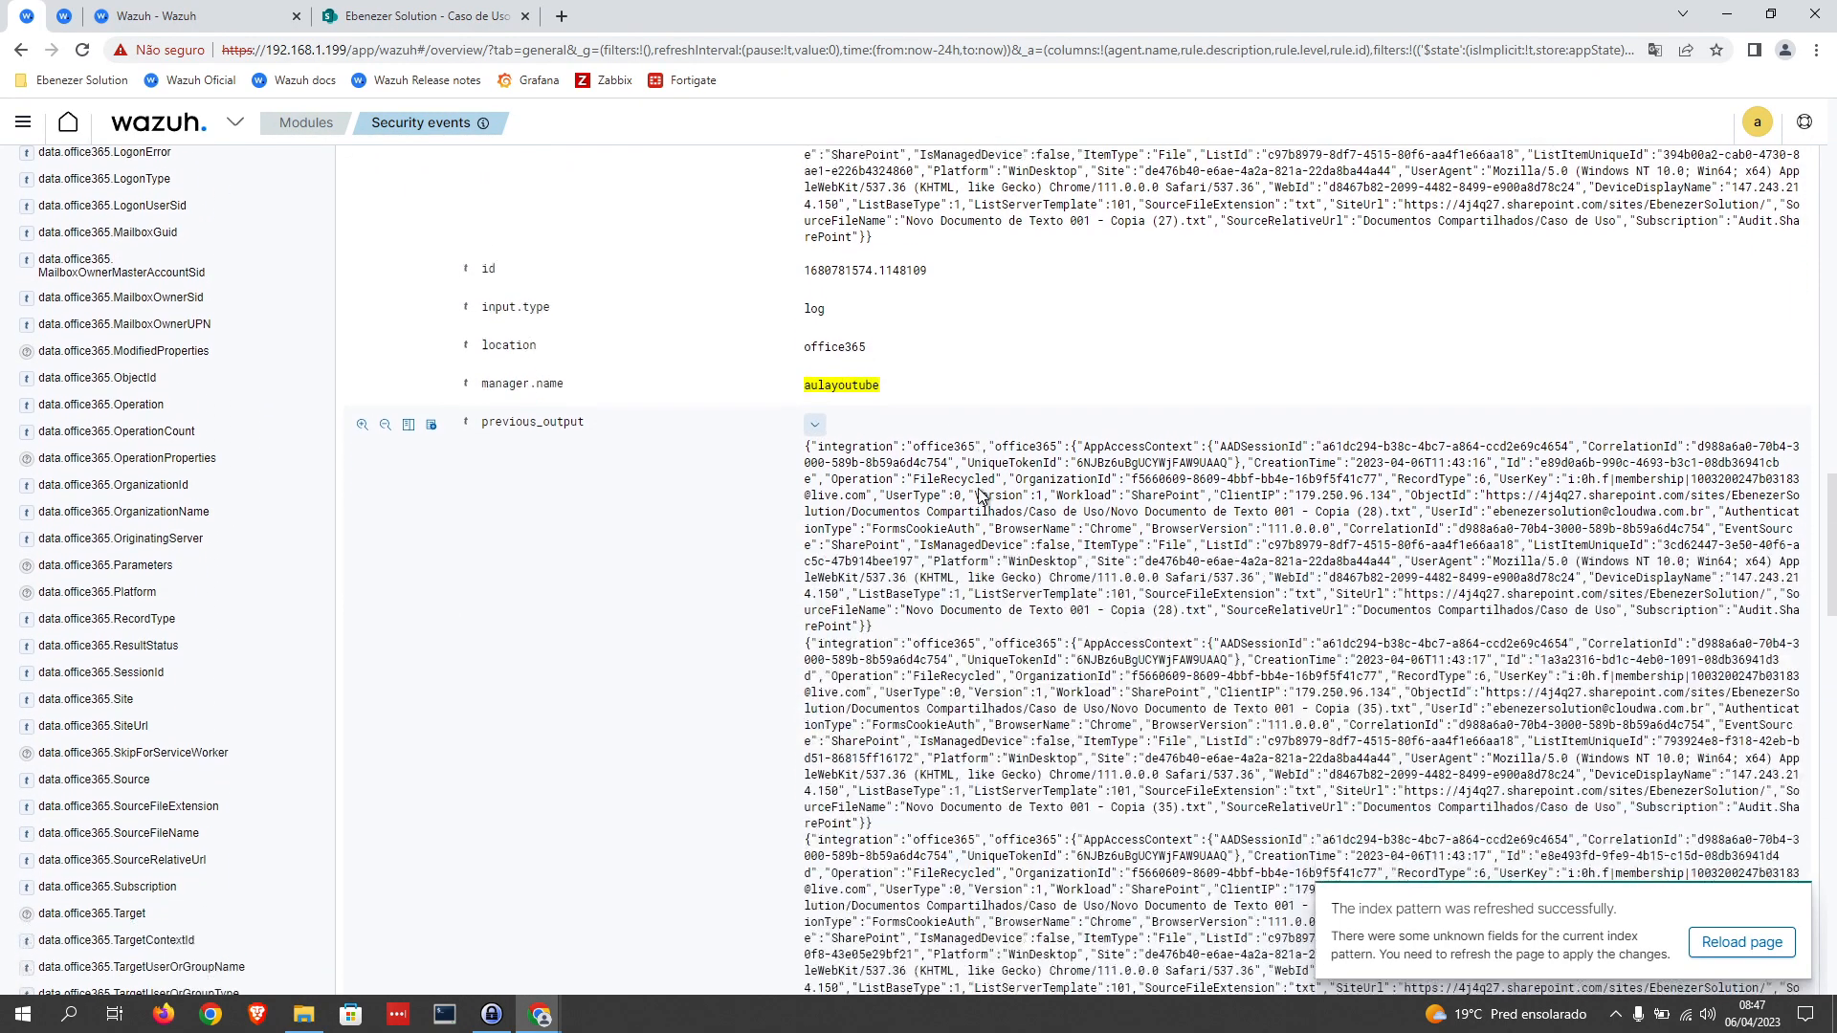
# Step: Search the page for "filerec" and examine the matching FileRecycled operations in the alert's previous_output
pyautogui.hotkey('ctrl', 'f')
pyautogui.write('file')
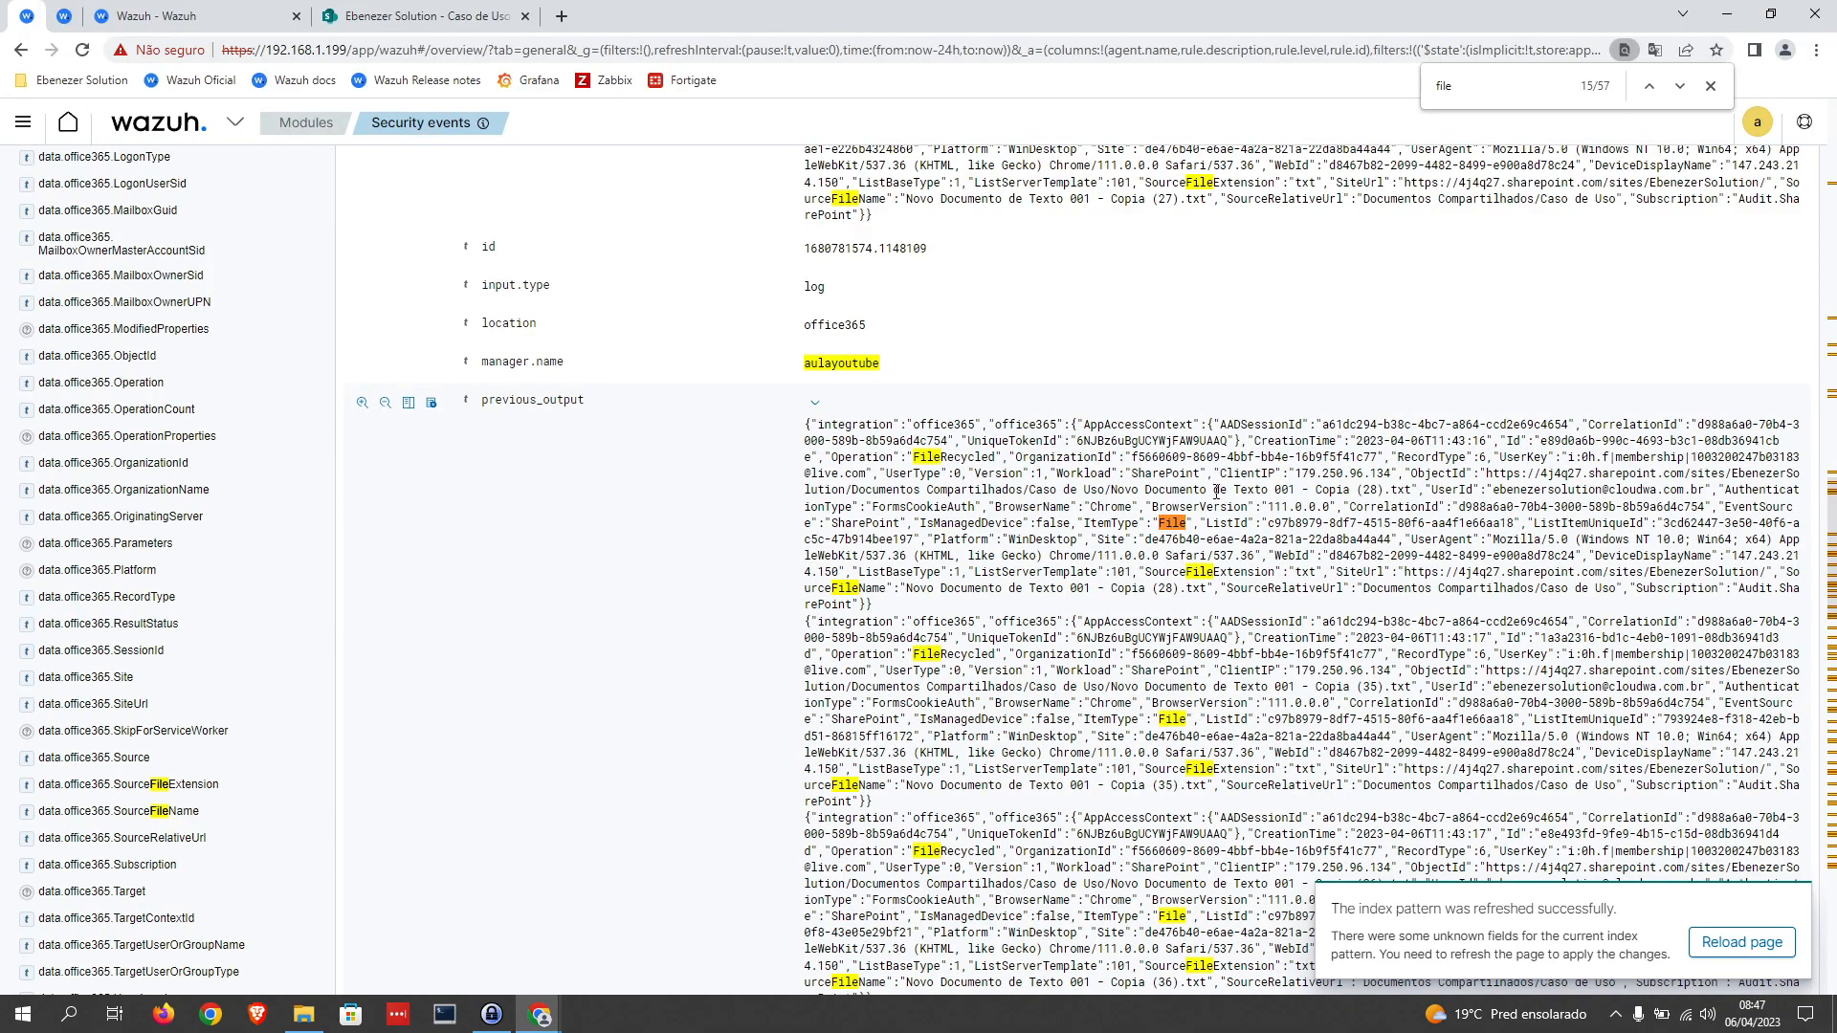
pyautogui.write('rec')
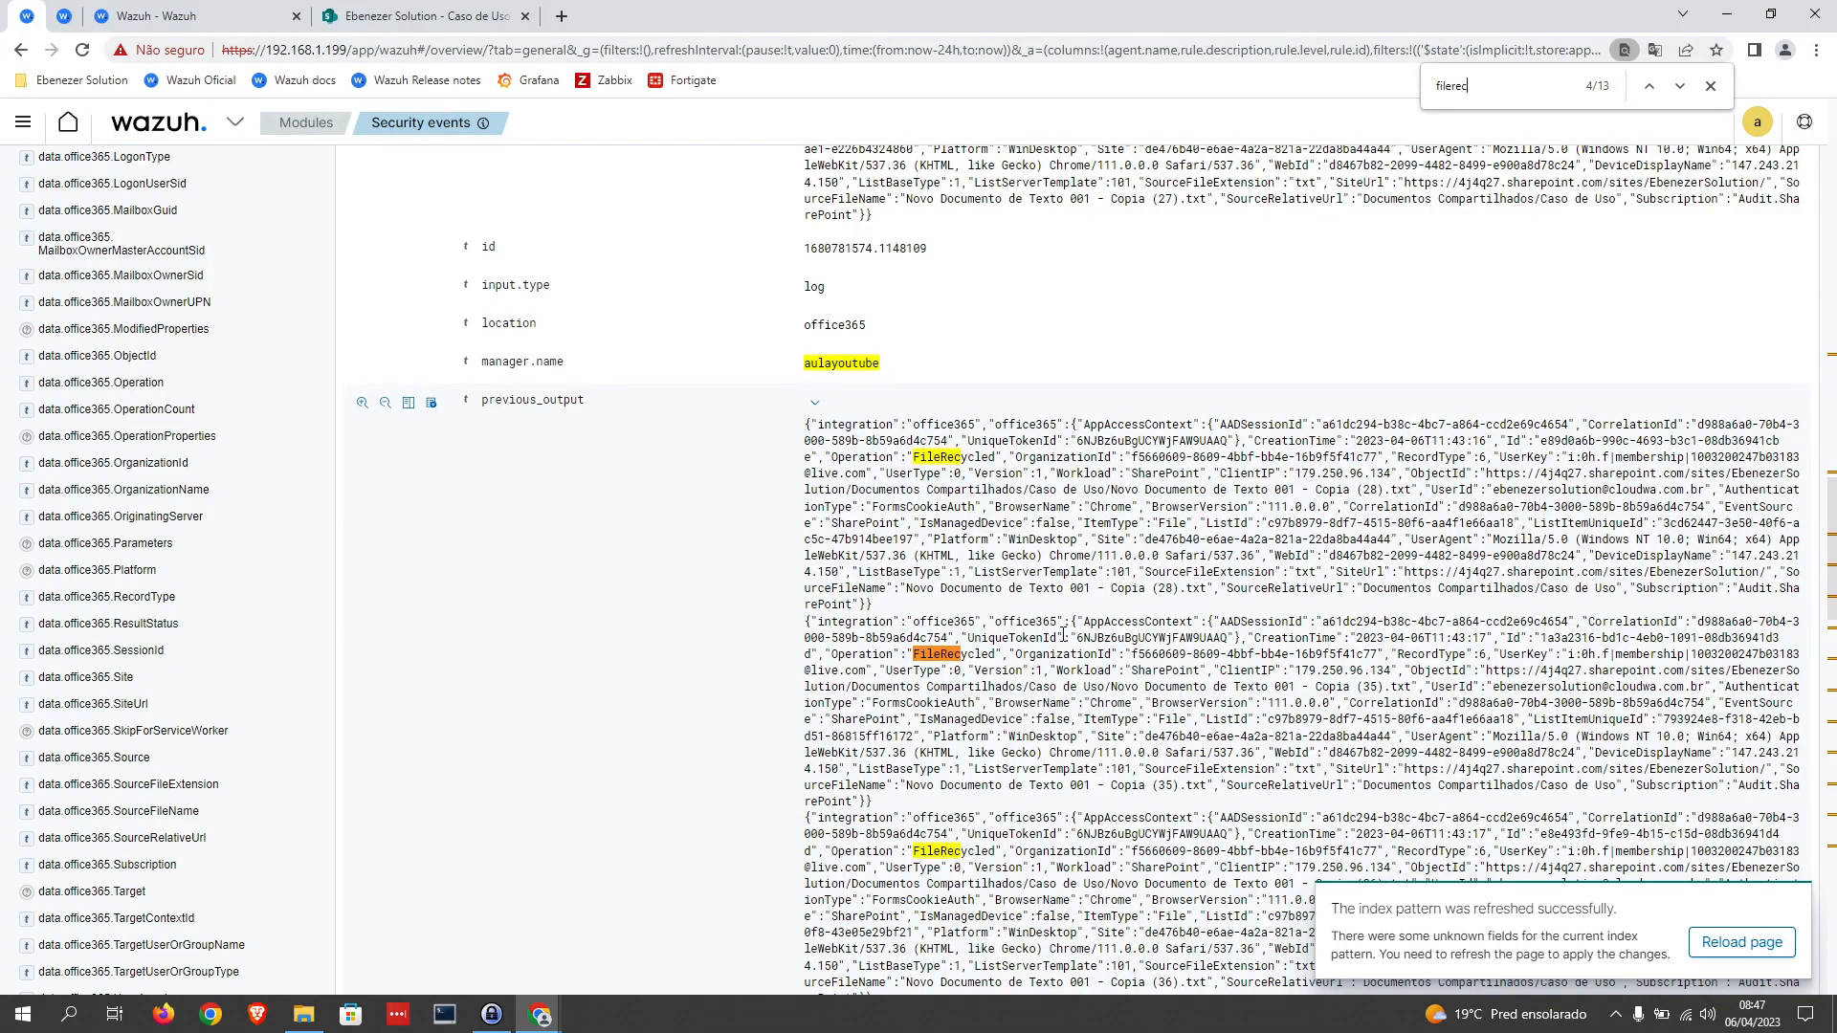
pyautogui.scroll(-2, 976, 418)
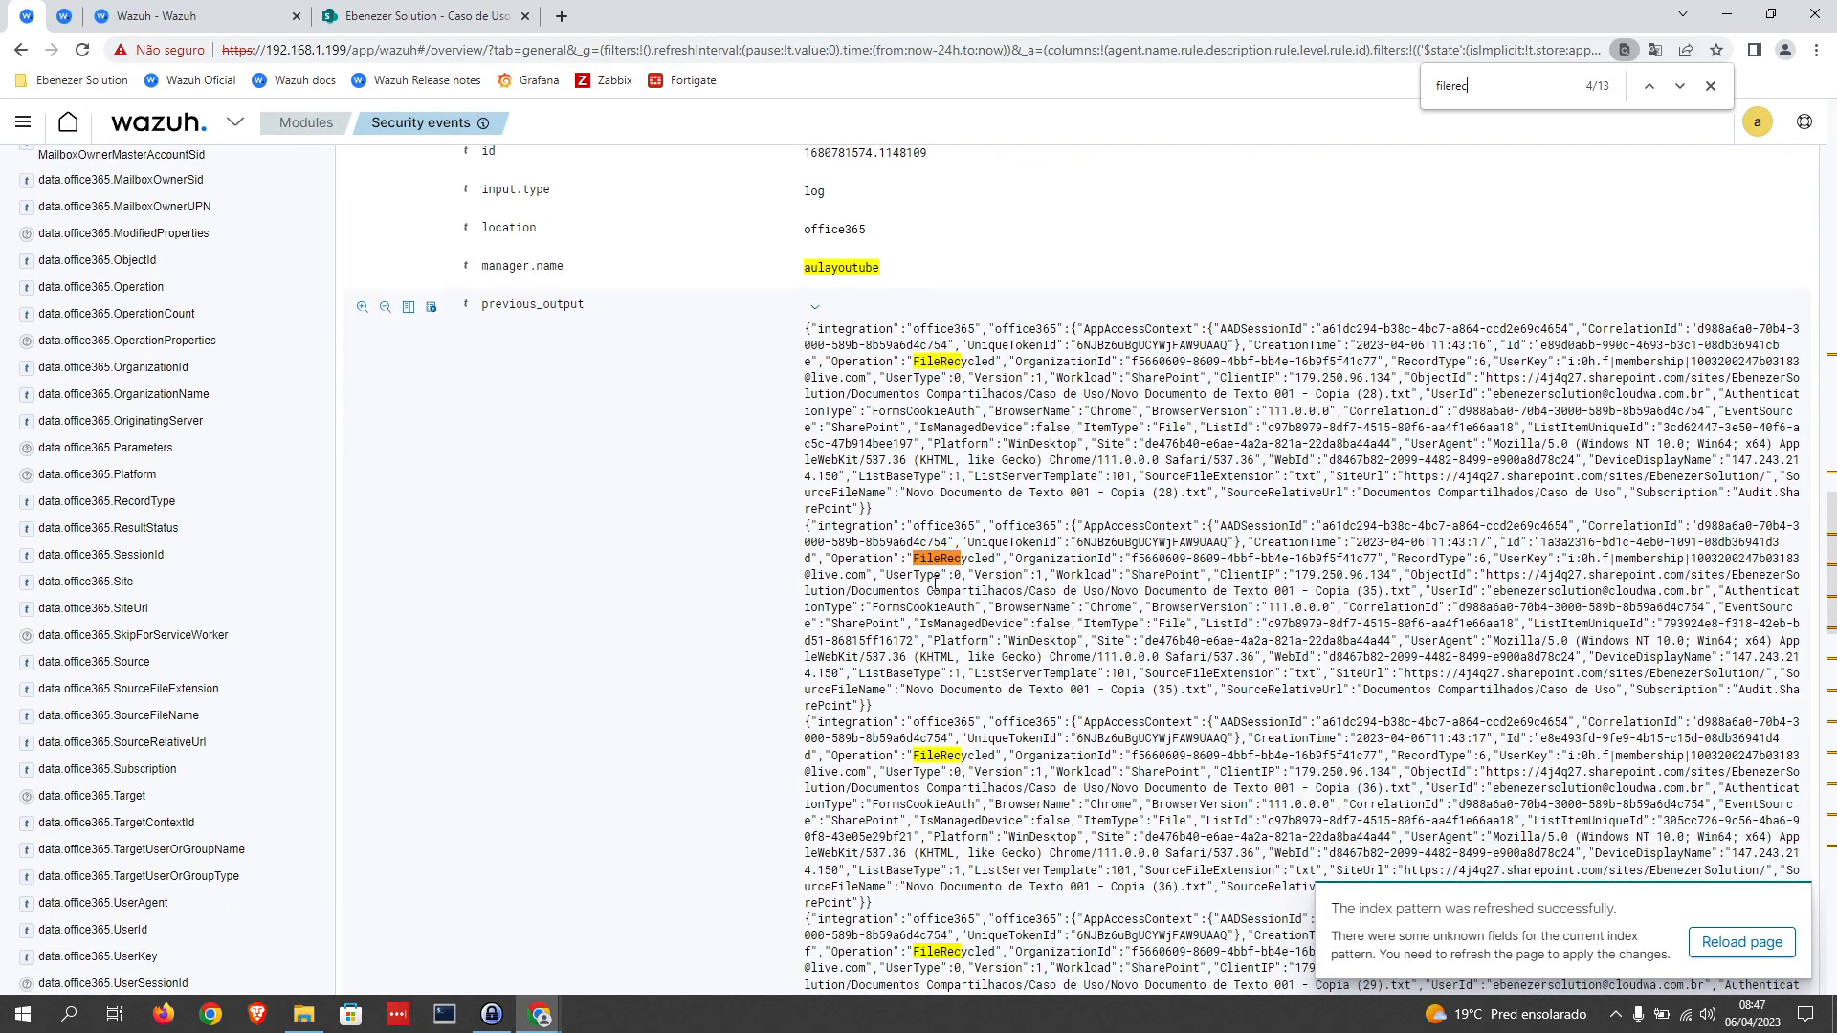
pyautogui.scroll(-7, 961, 729)
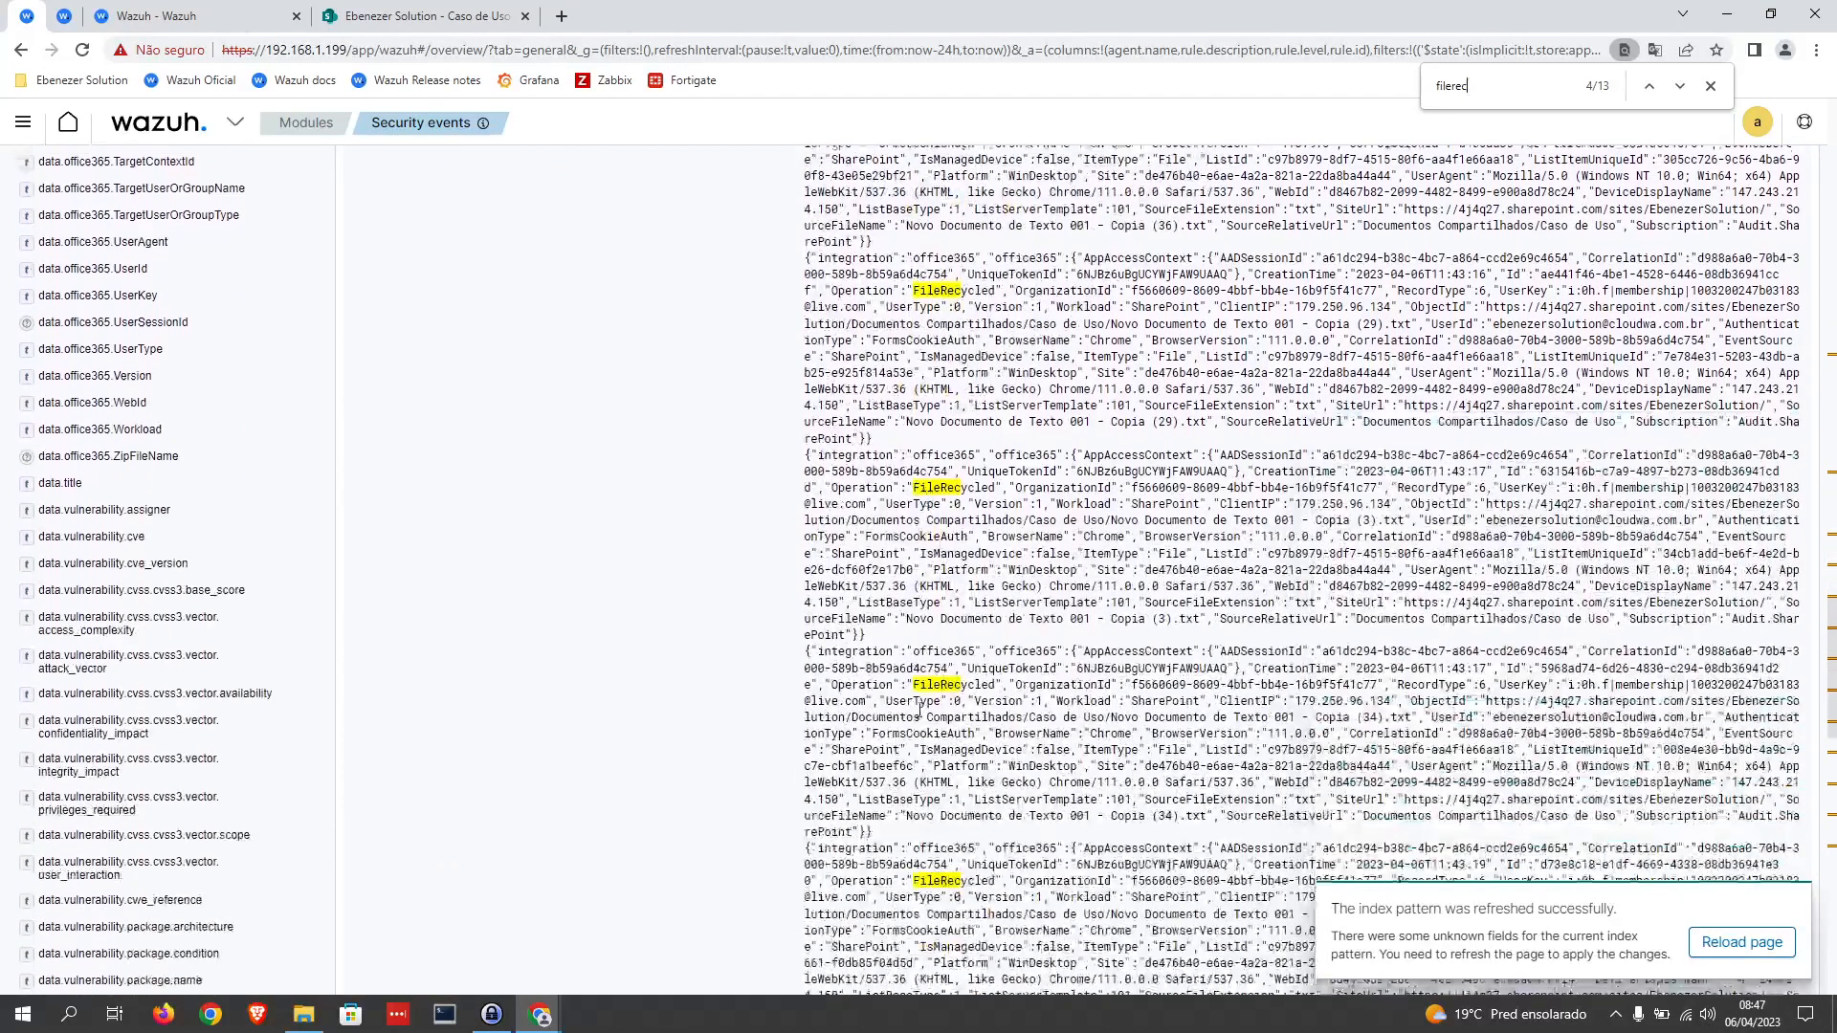
pyautogui.scroll(-2, 942, 777)
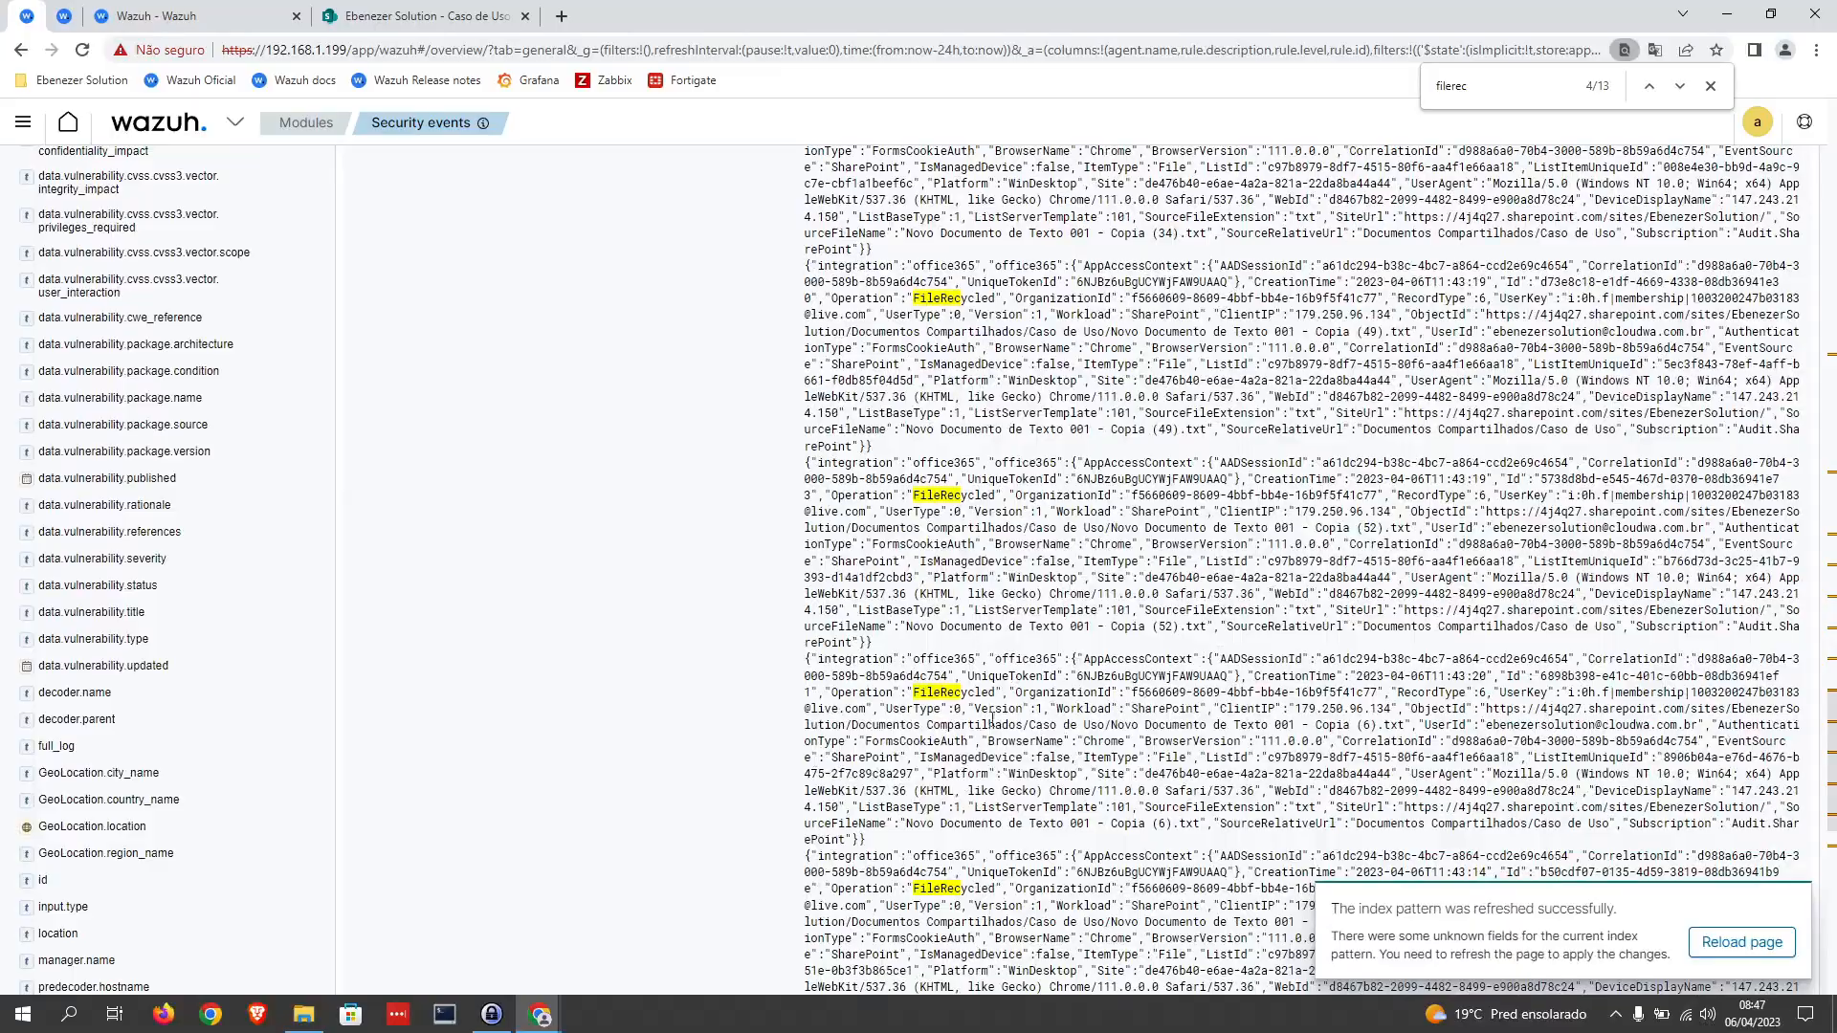
pyautogui.scroll(-12, 1218, 568)
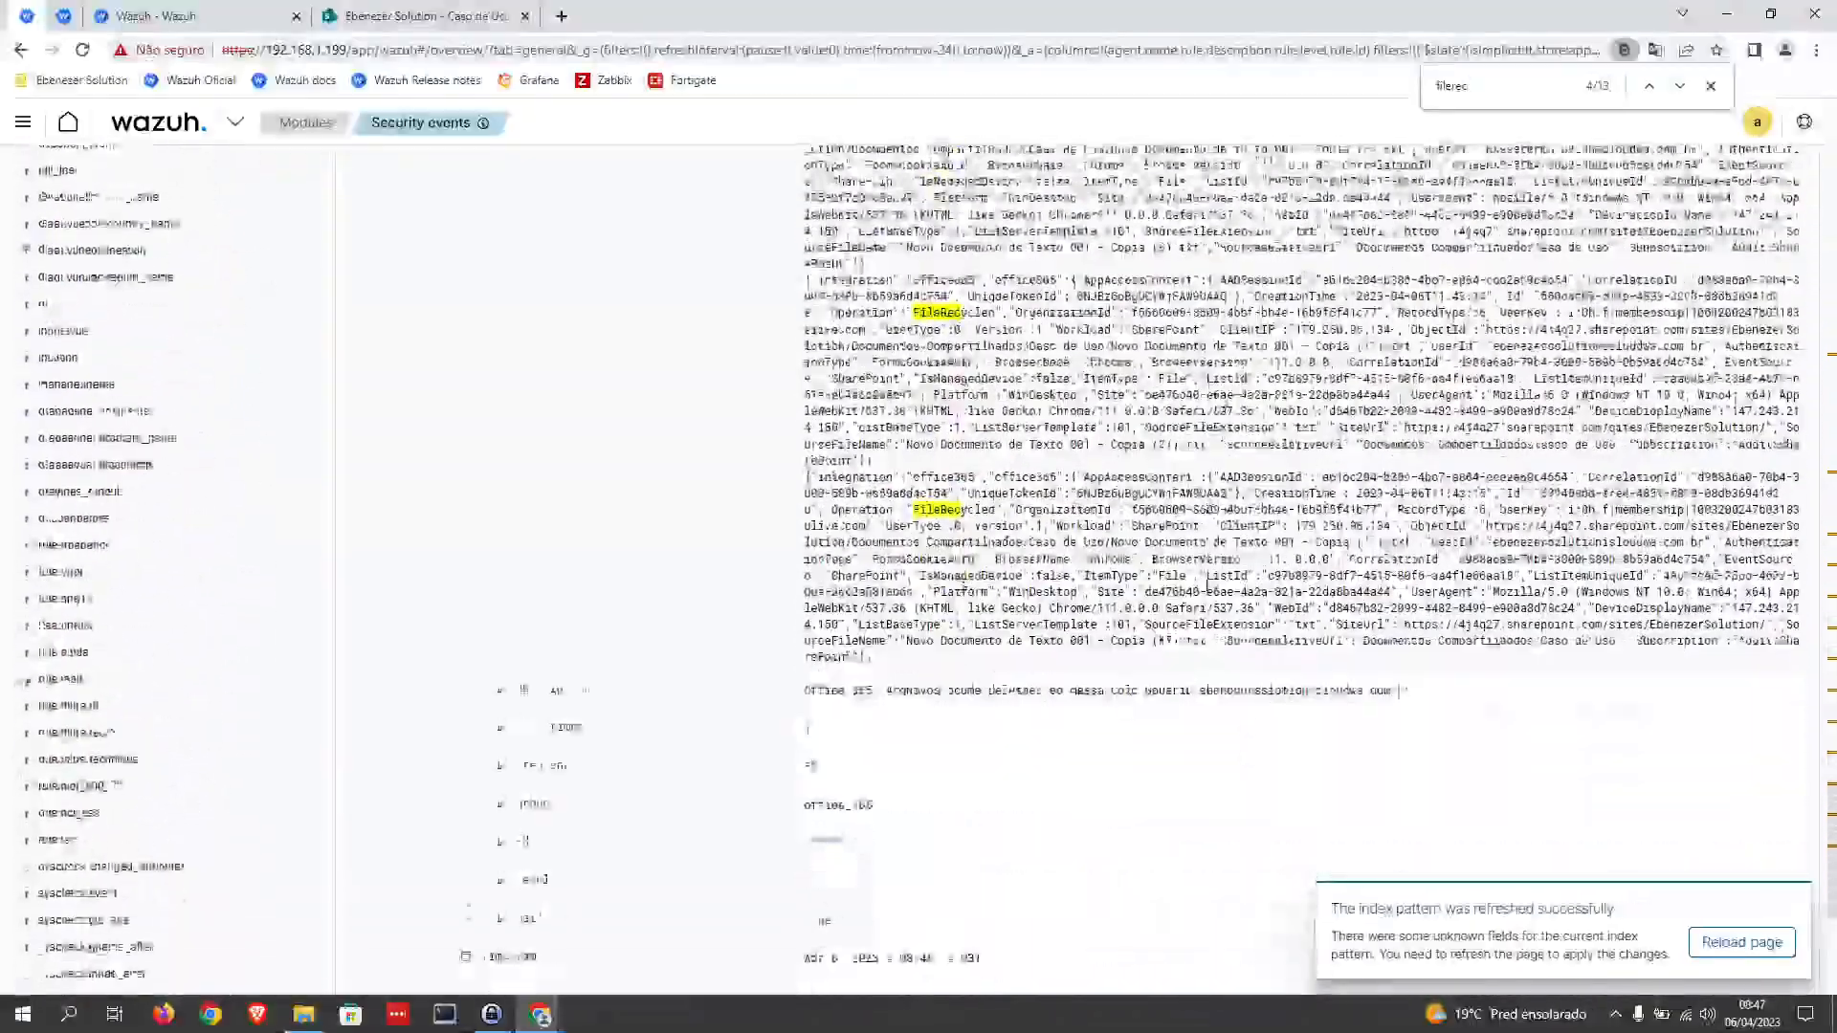
pyautogui.scroll(5, 1153, 557)
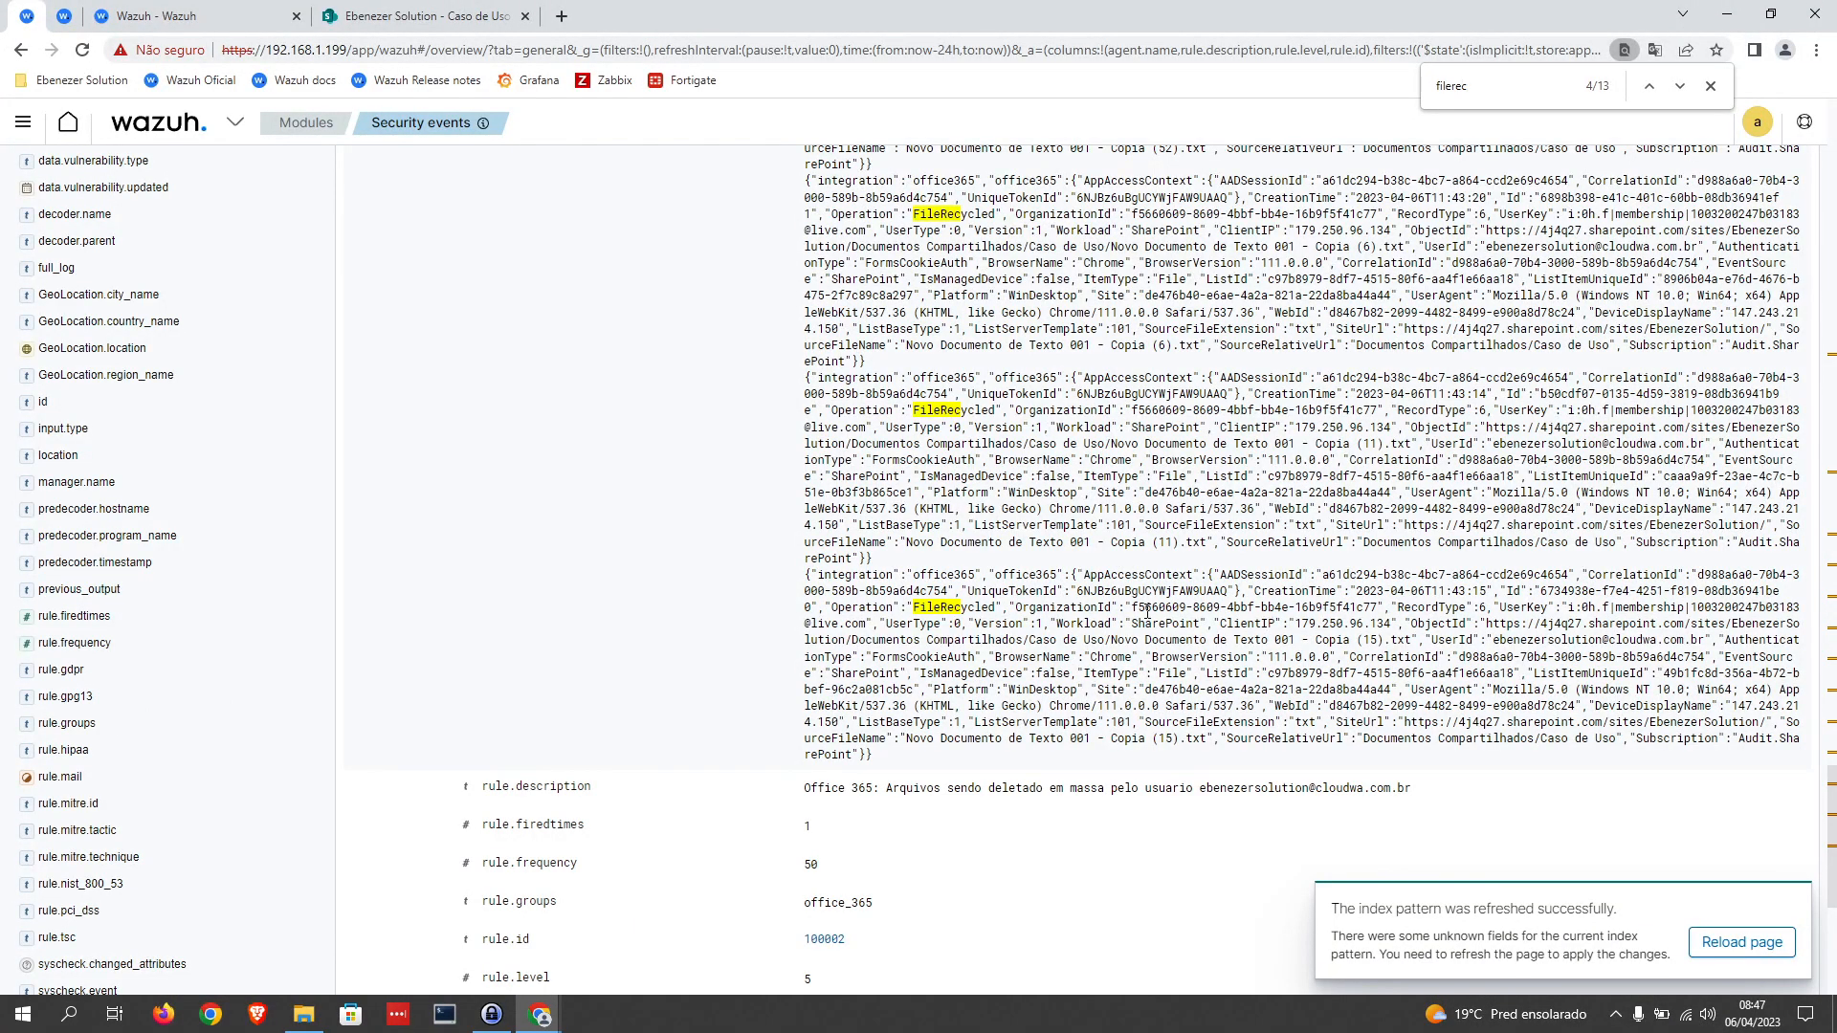
pyautogui.scroll(10, 1147, 622)
pyautogui.scroll(10, 1009, 412)
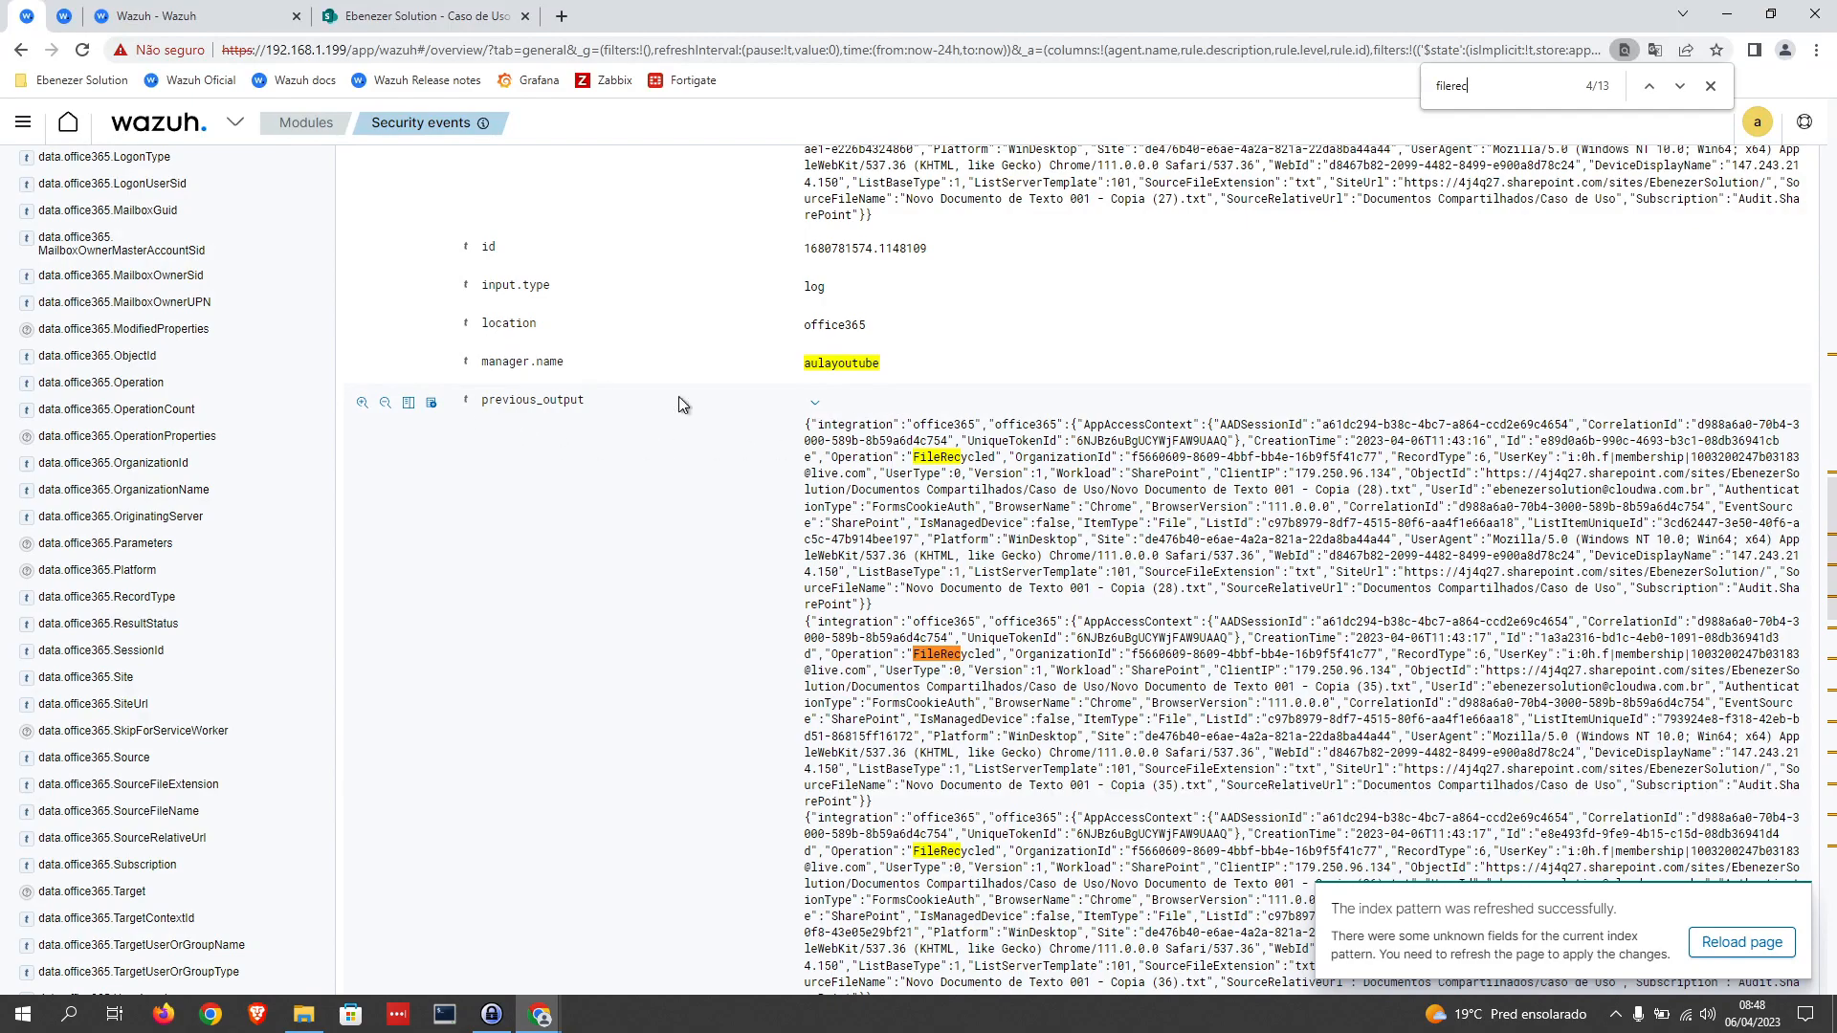
# Step: Collapse the previous_output log and the mass-deletion alert, and remove the rule.id 100002 filter from the events
pyautogui.click(814, 403)
pyautogui.scroll(5, 974, 504)
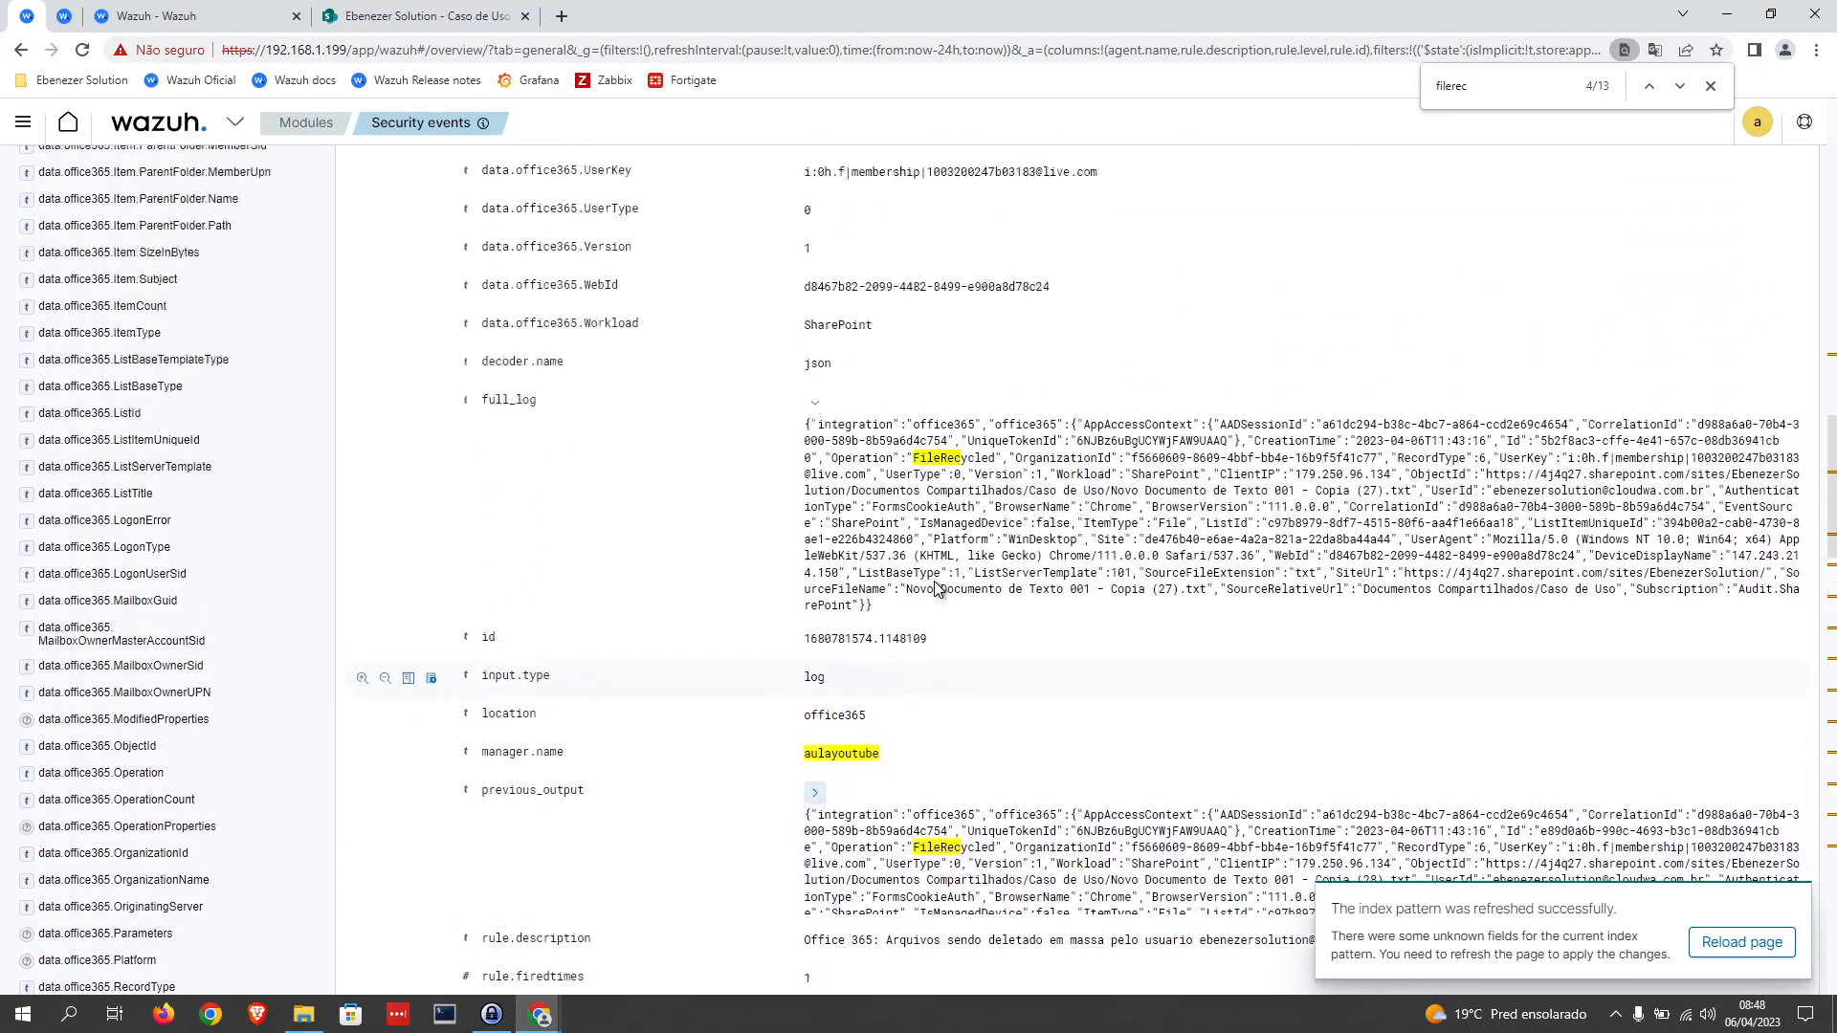
pyautogui.scroll(5, 755, 507)
pyautogui.scroll(10, 787, 485)
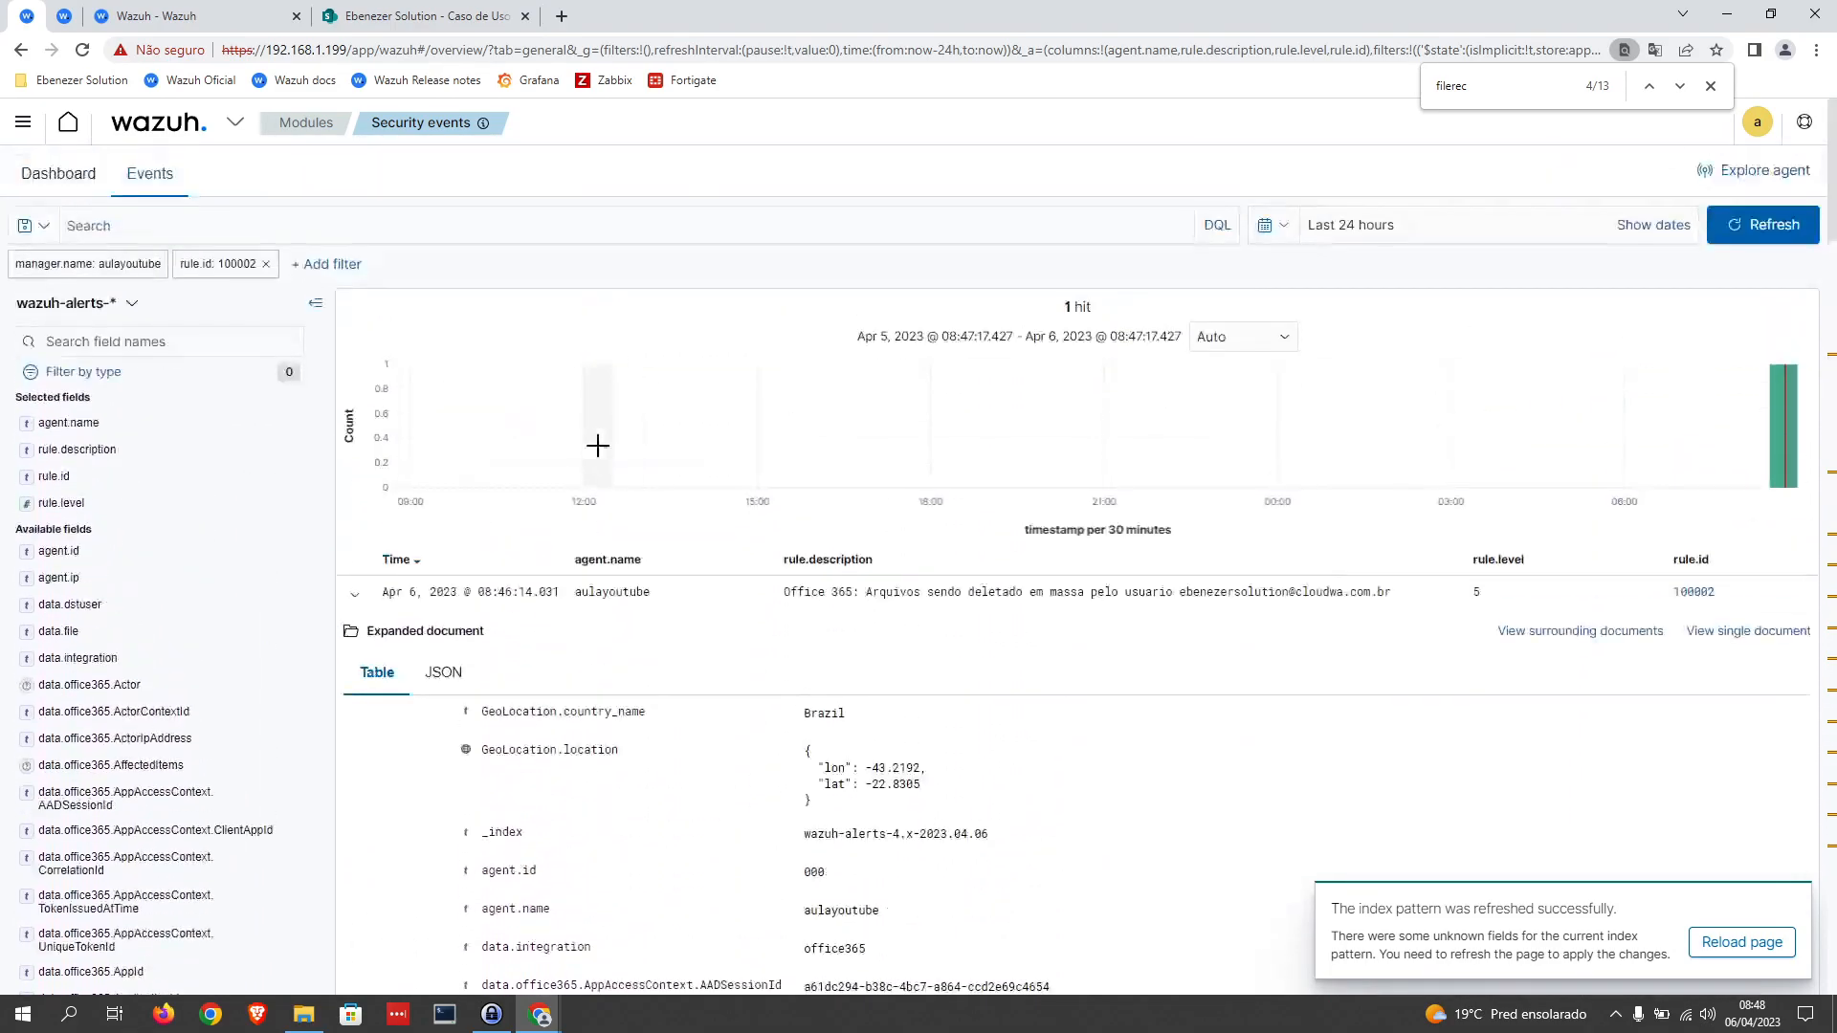
pyautogui.click(354, 594)
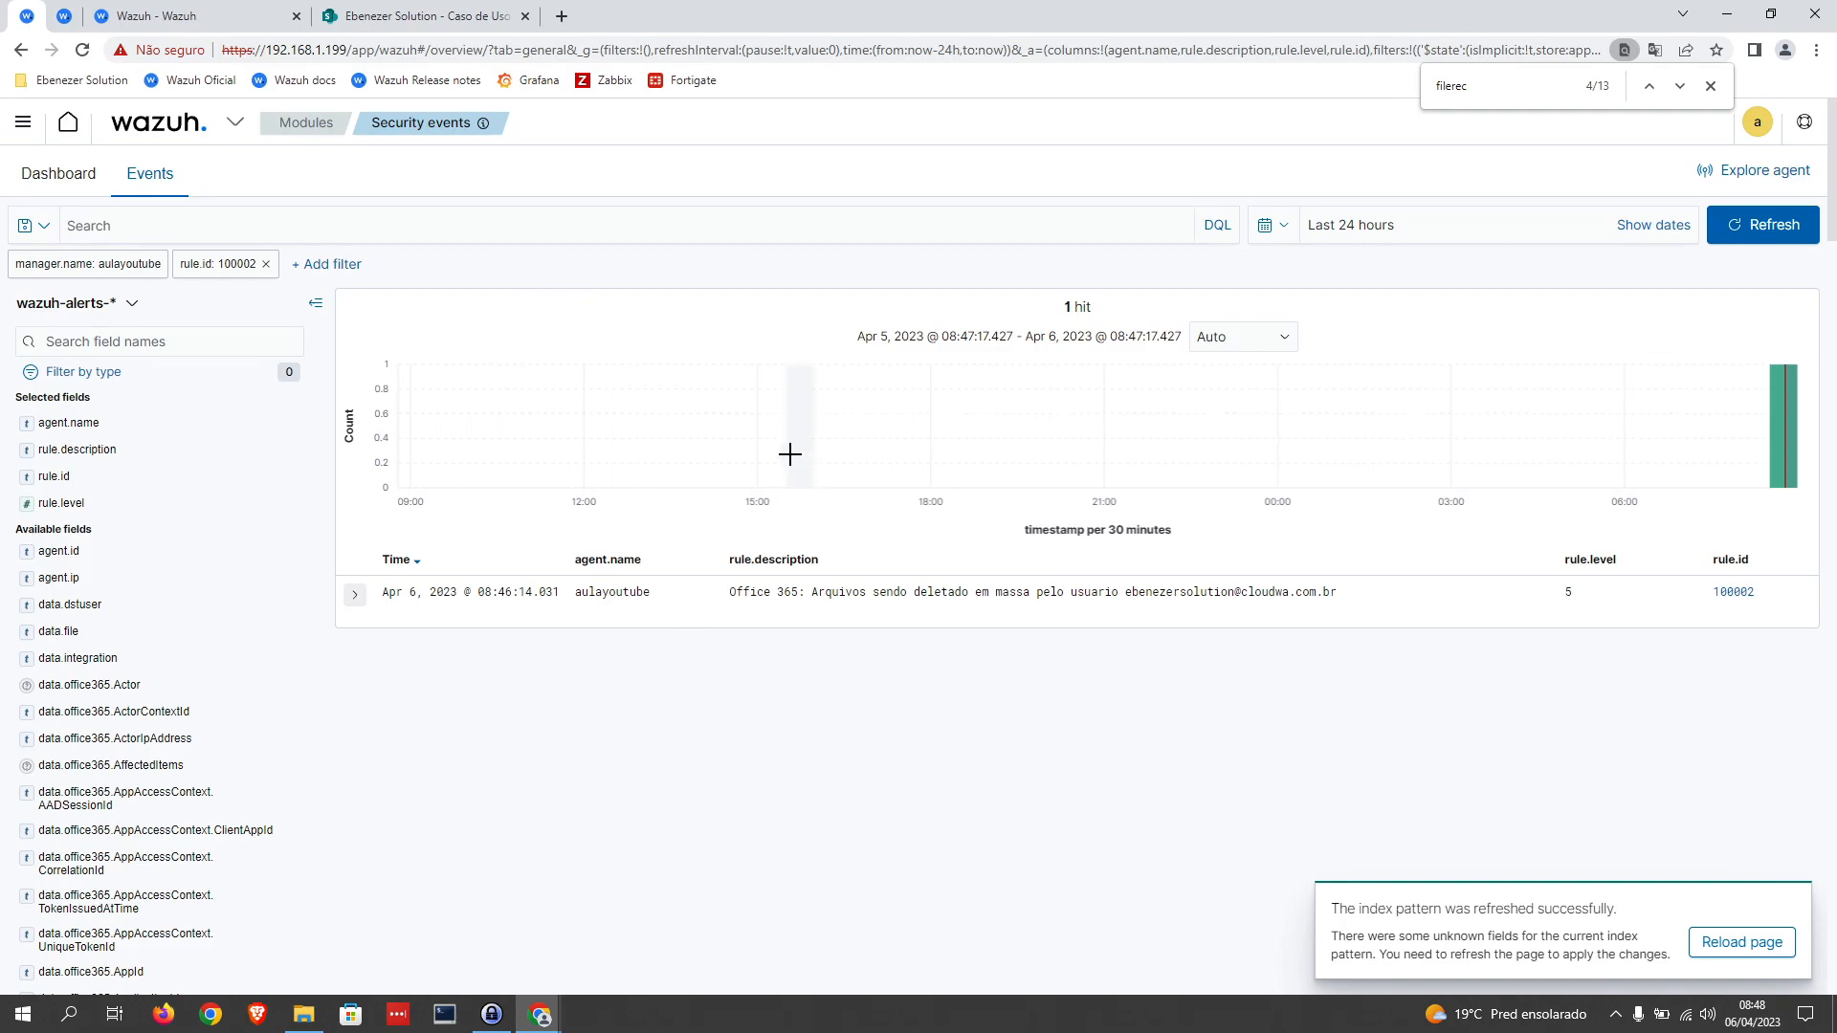
pyautogui.click(266, 264)
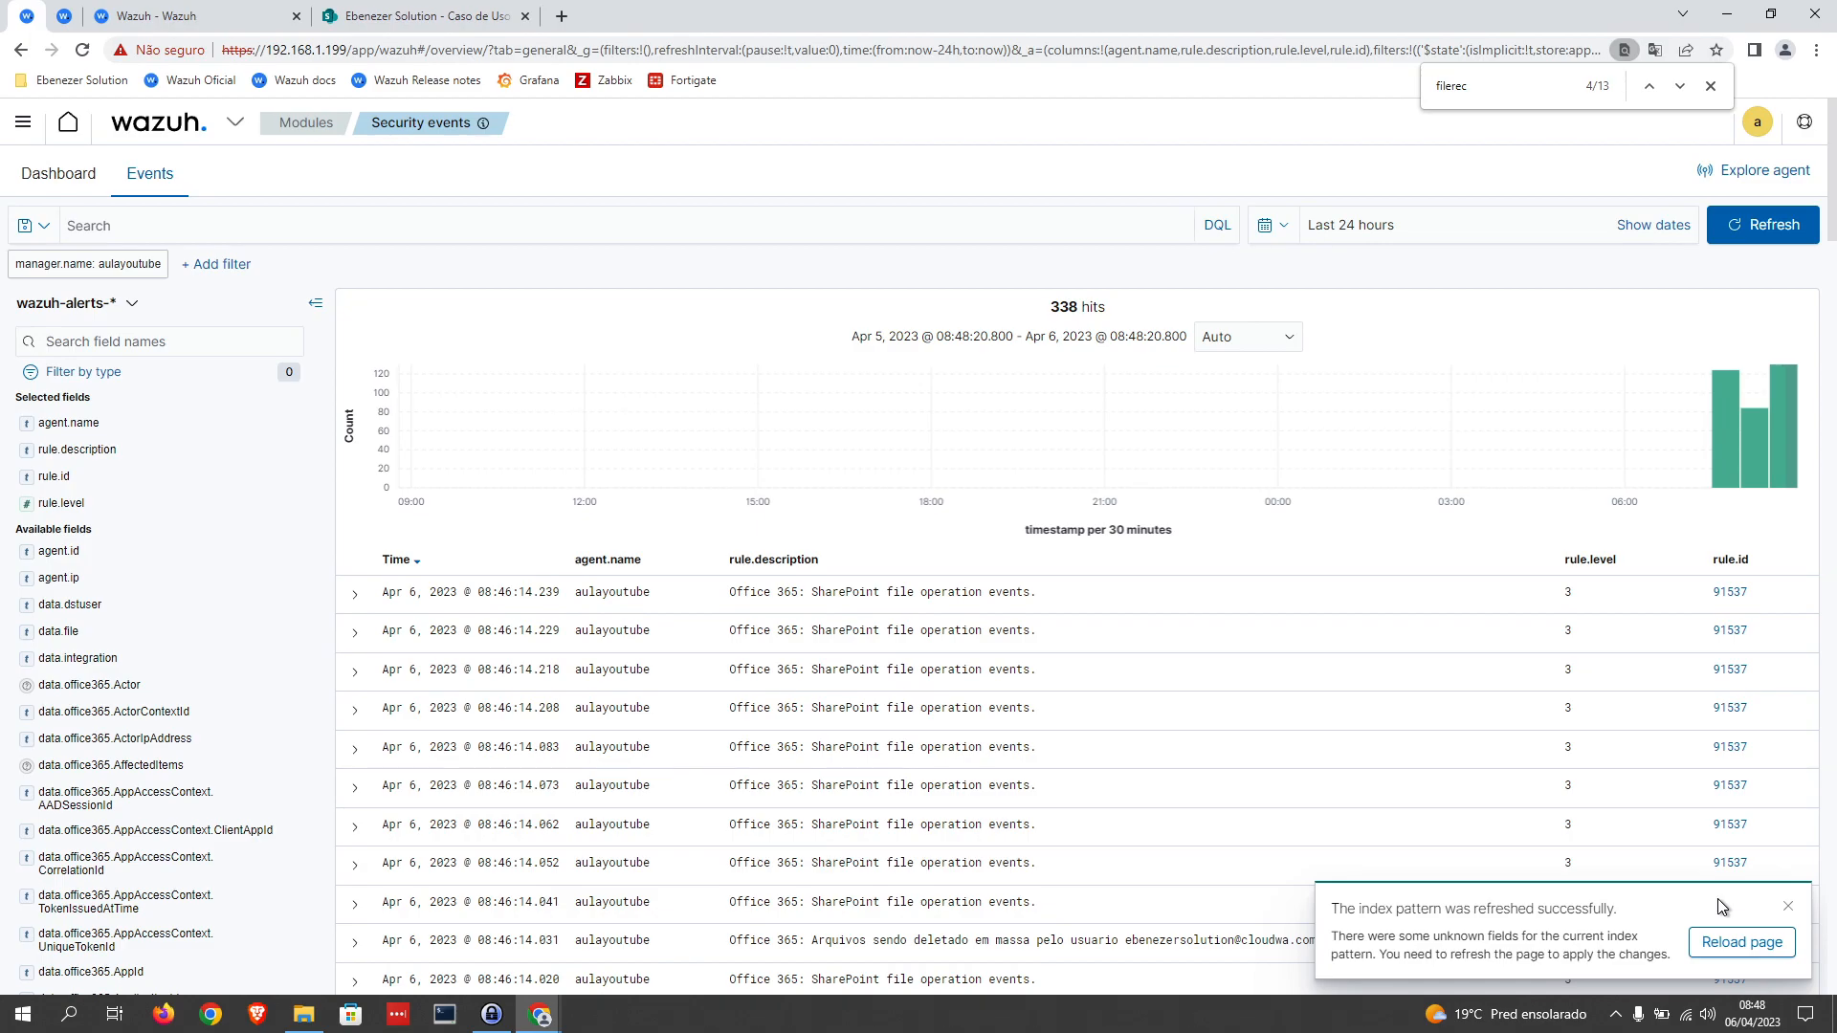
pyautogui.moveTo(69, 31)
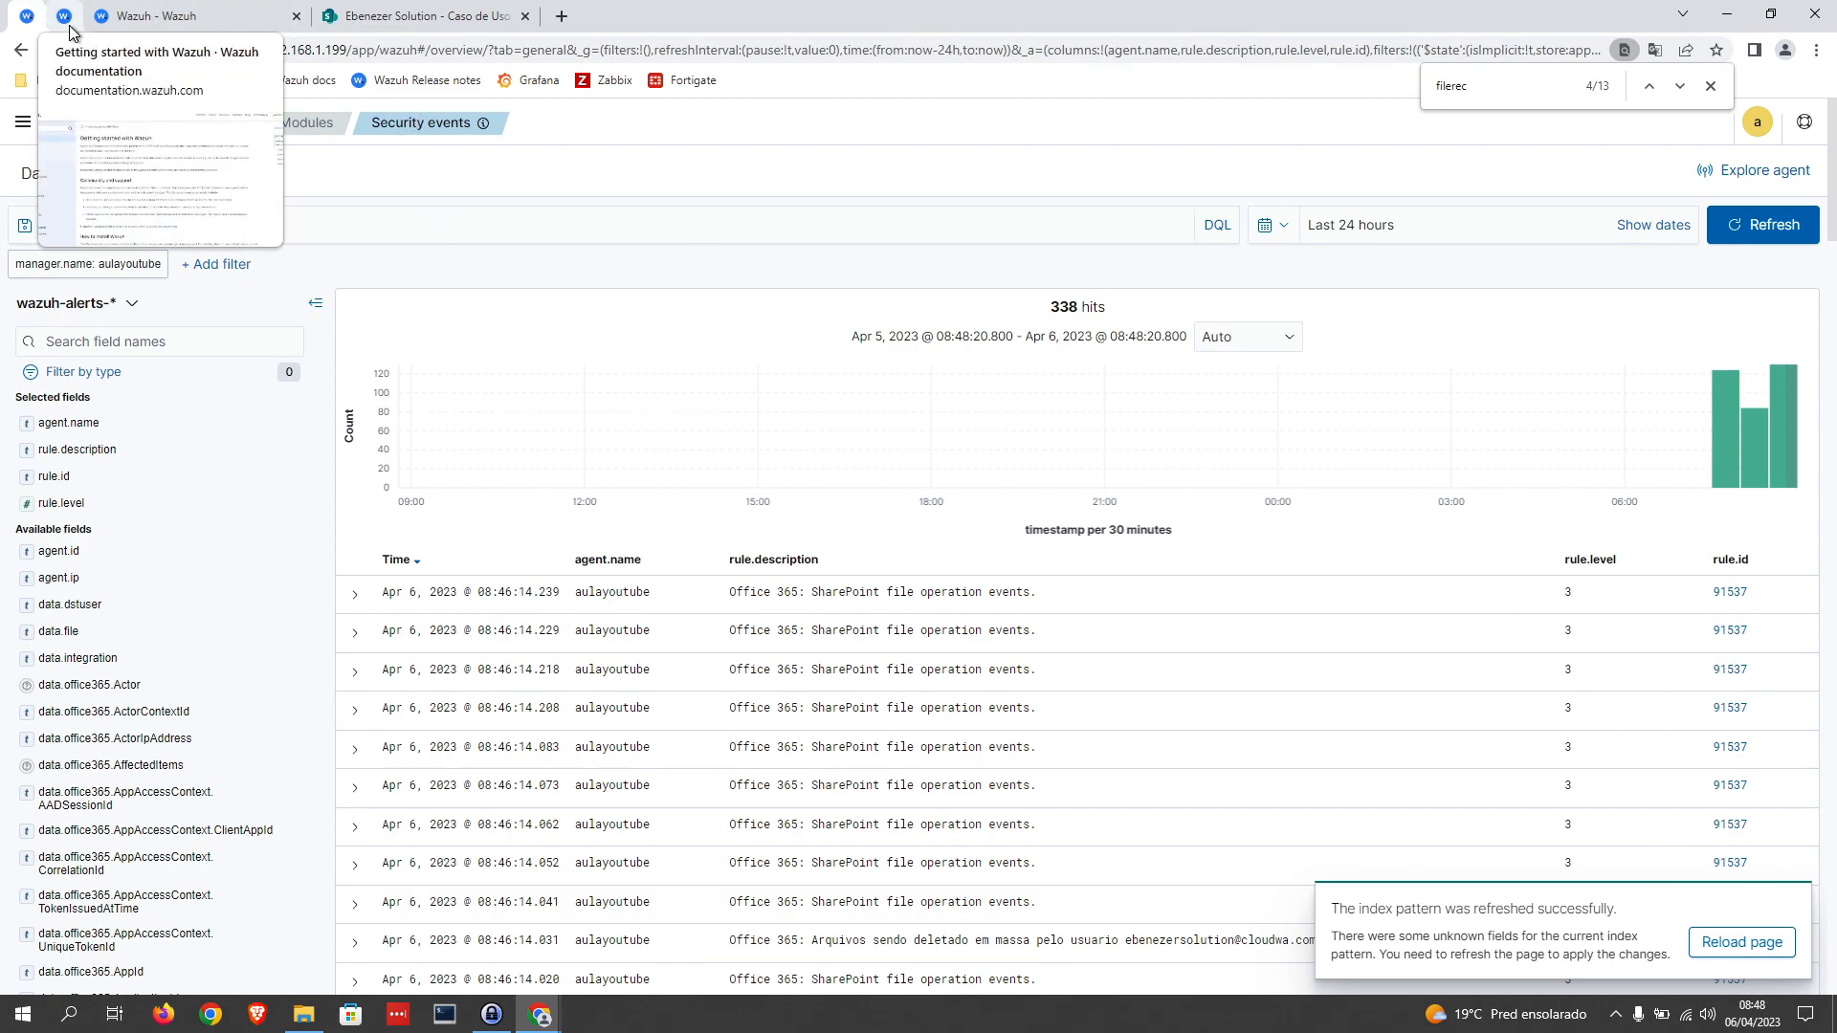
pyautogui.click(69, 29)
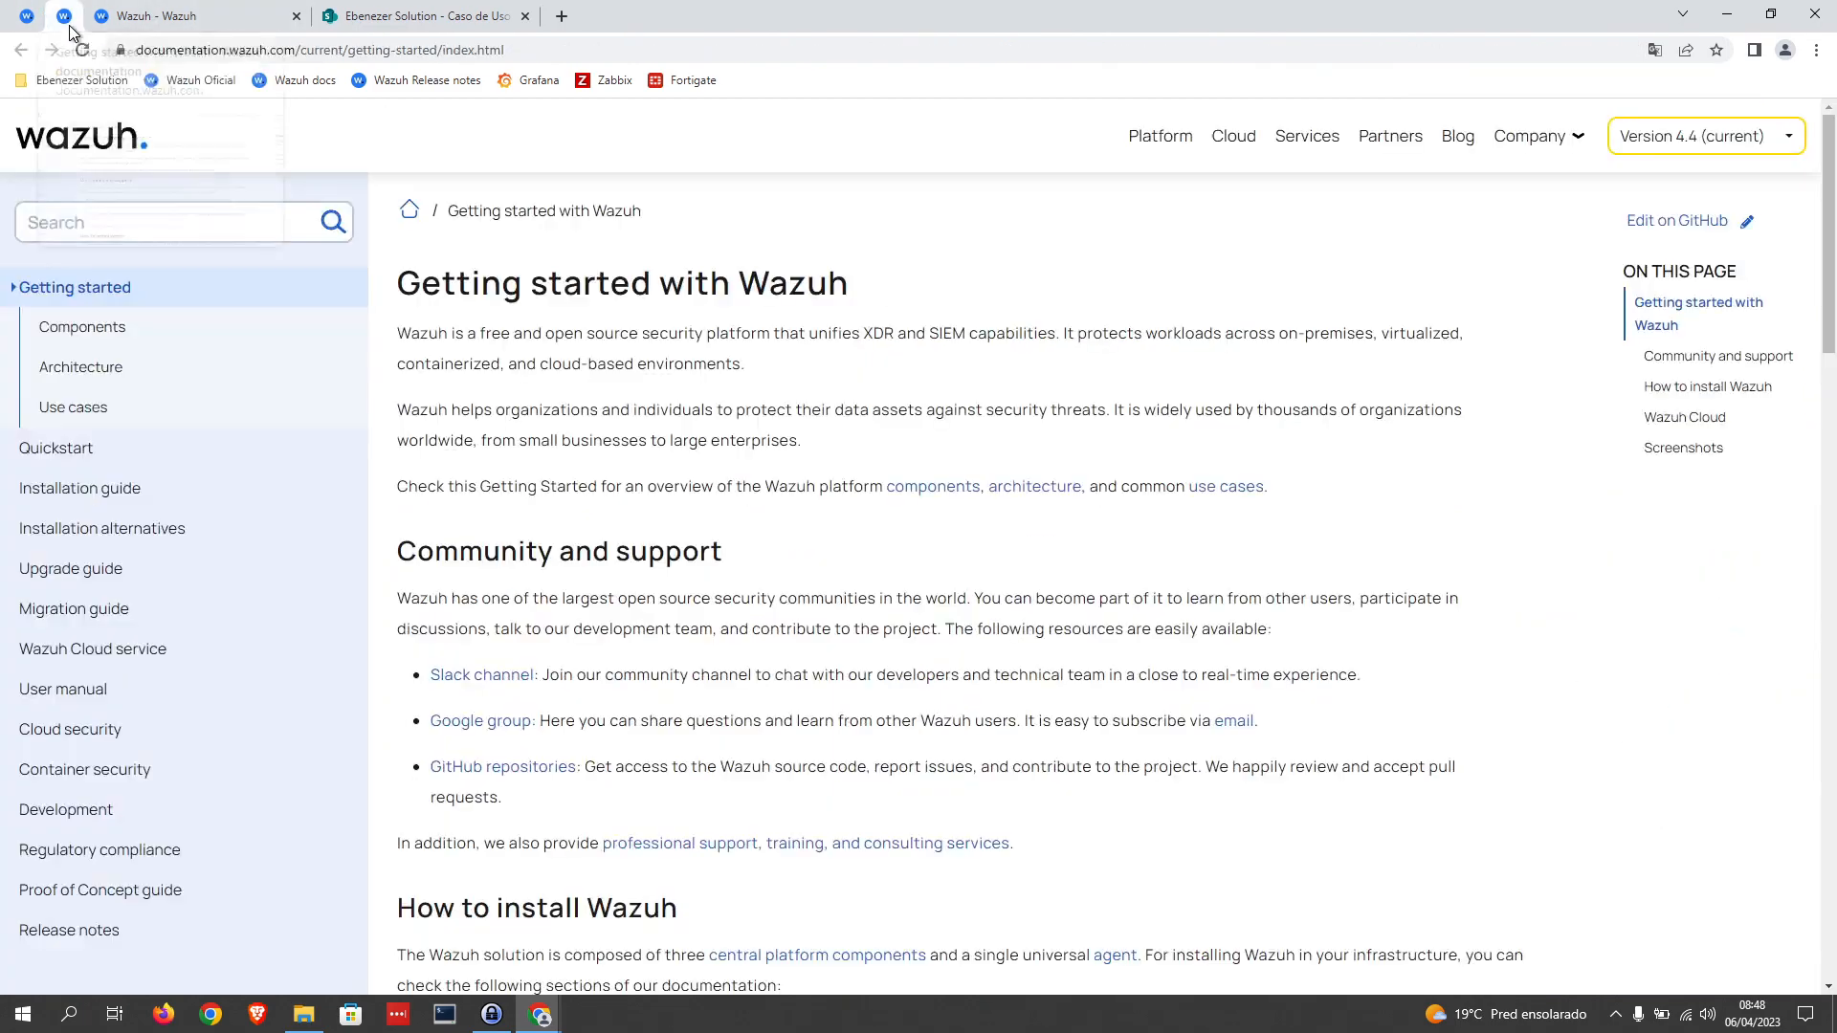
pyautogui.click(156, 24)
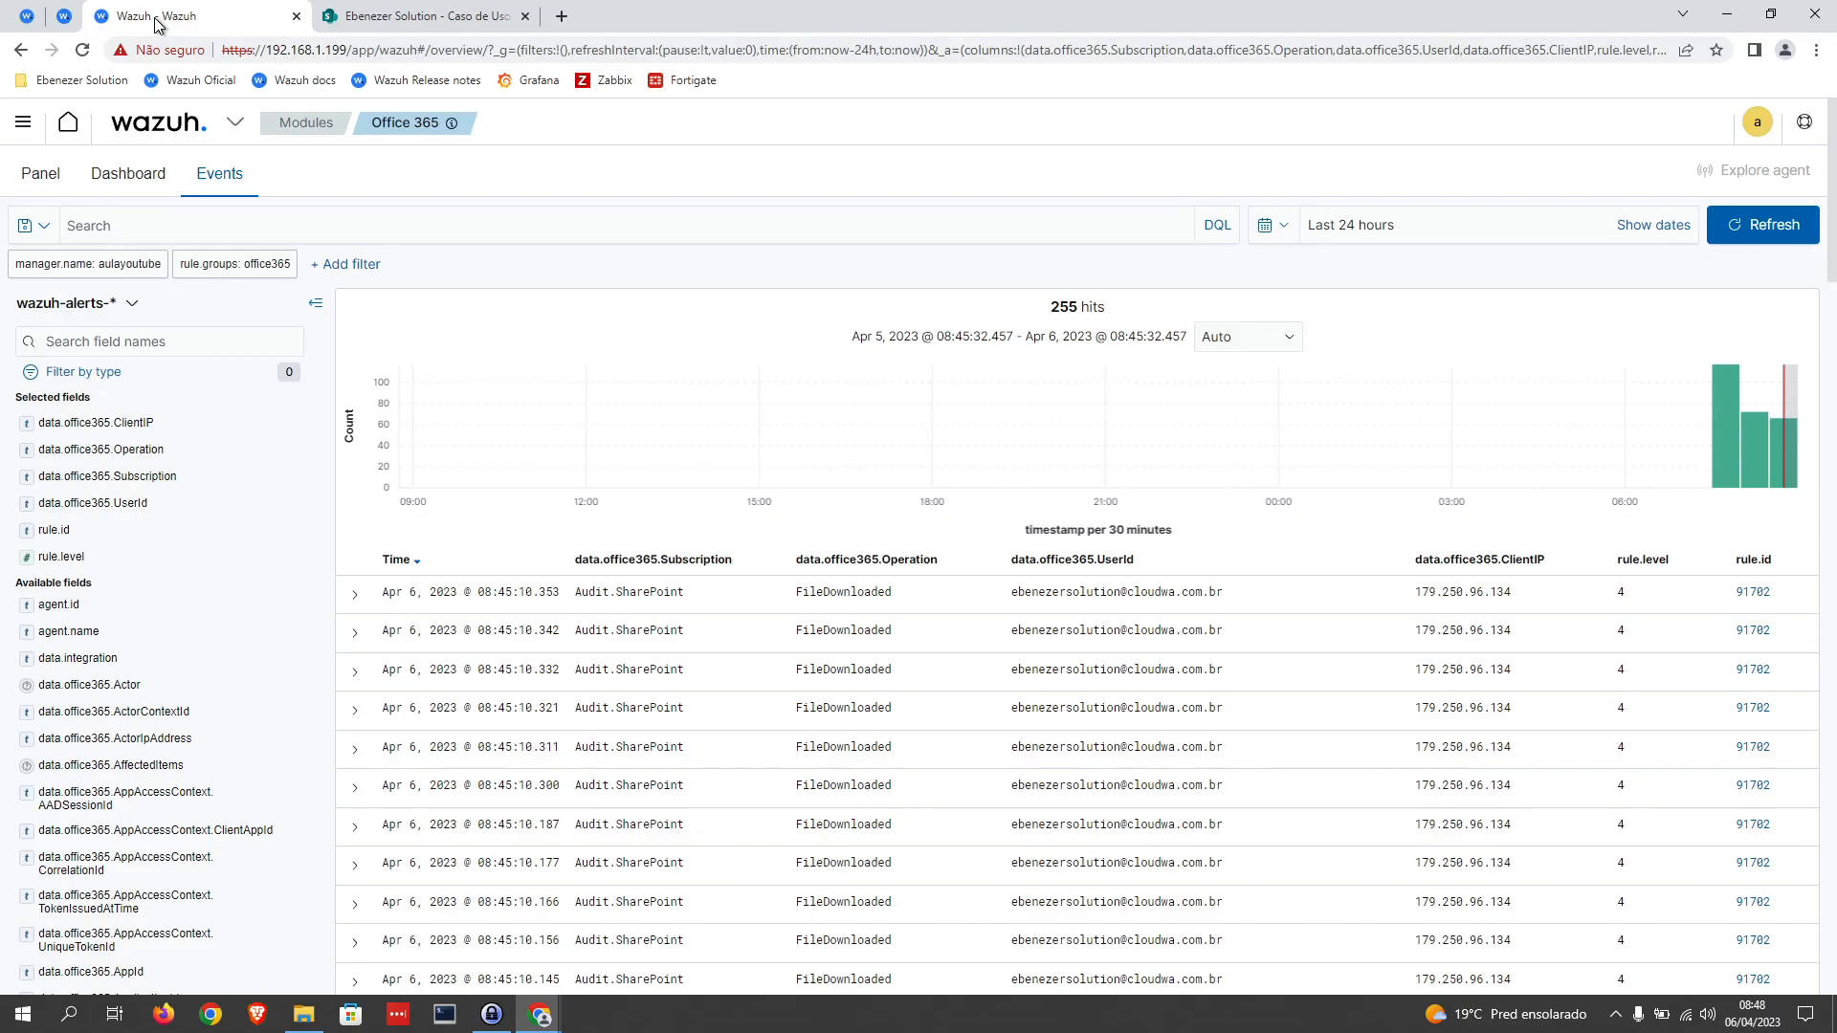
pyautogui.click(25, 17)
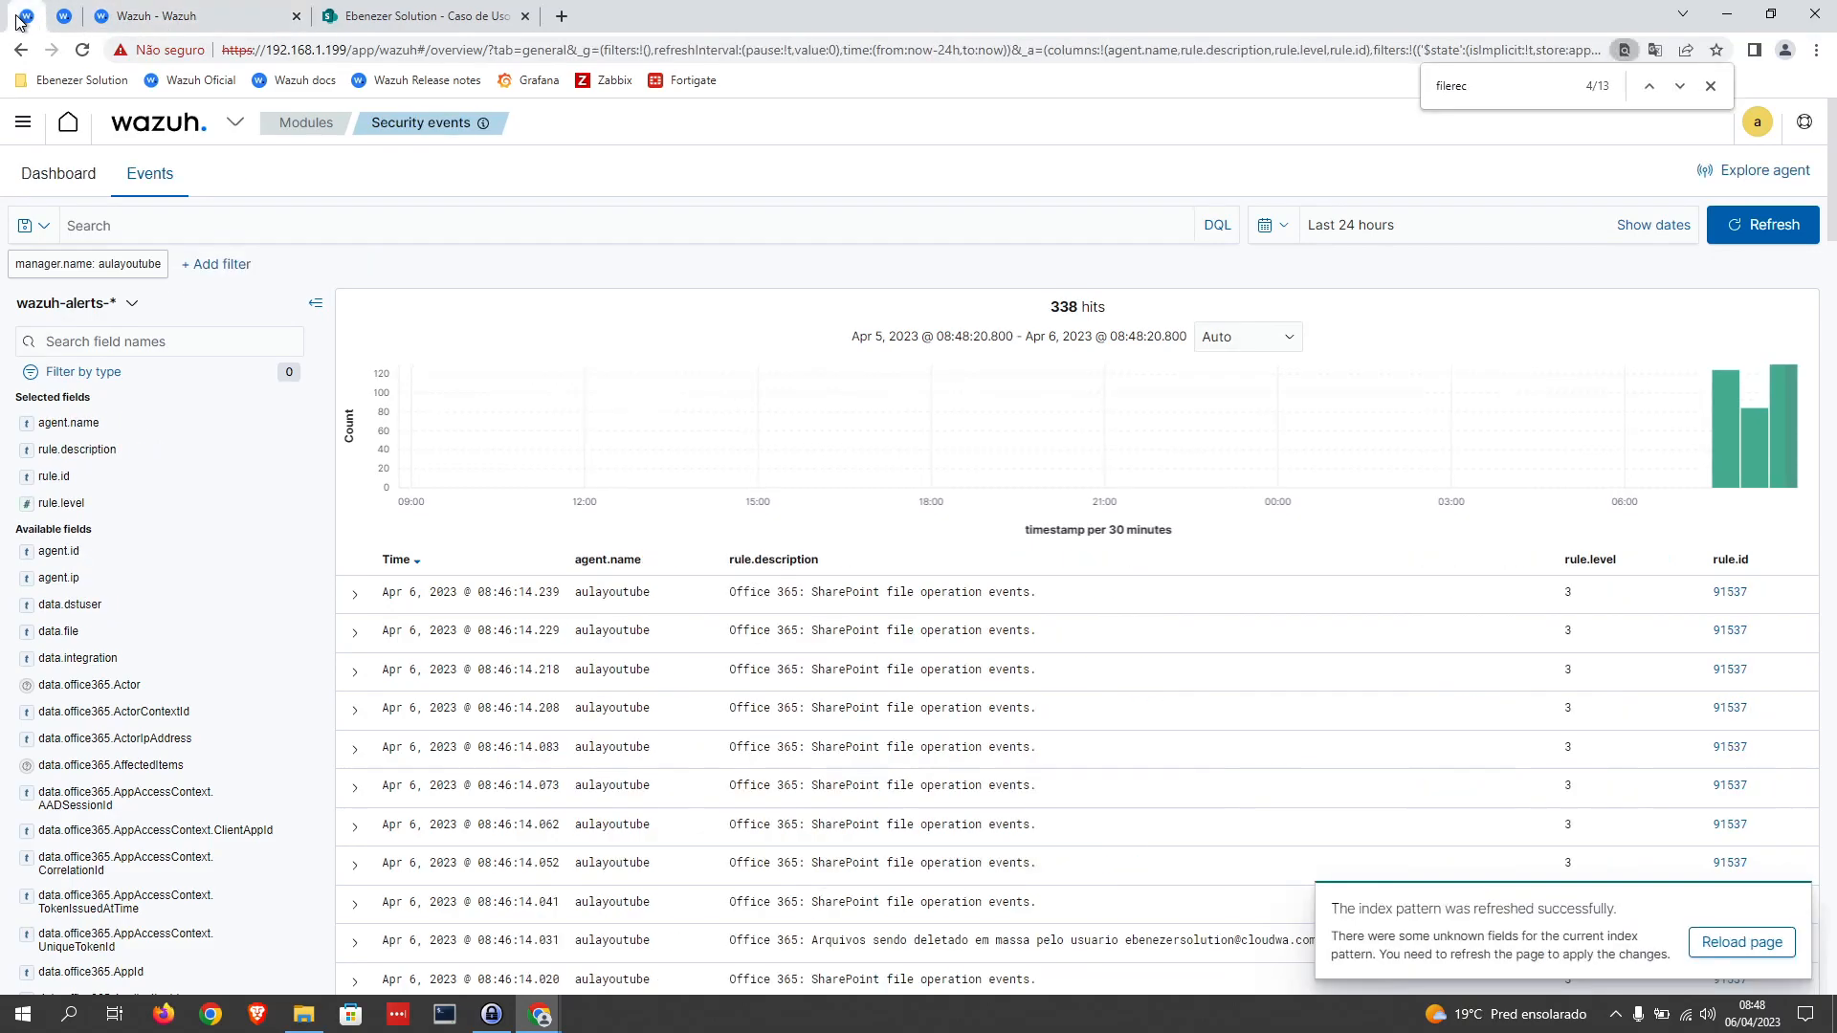
pyautogui.click(233, 132)
pyautogui.click(203, 226)
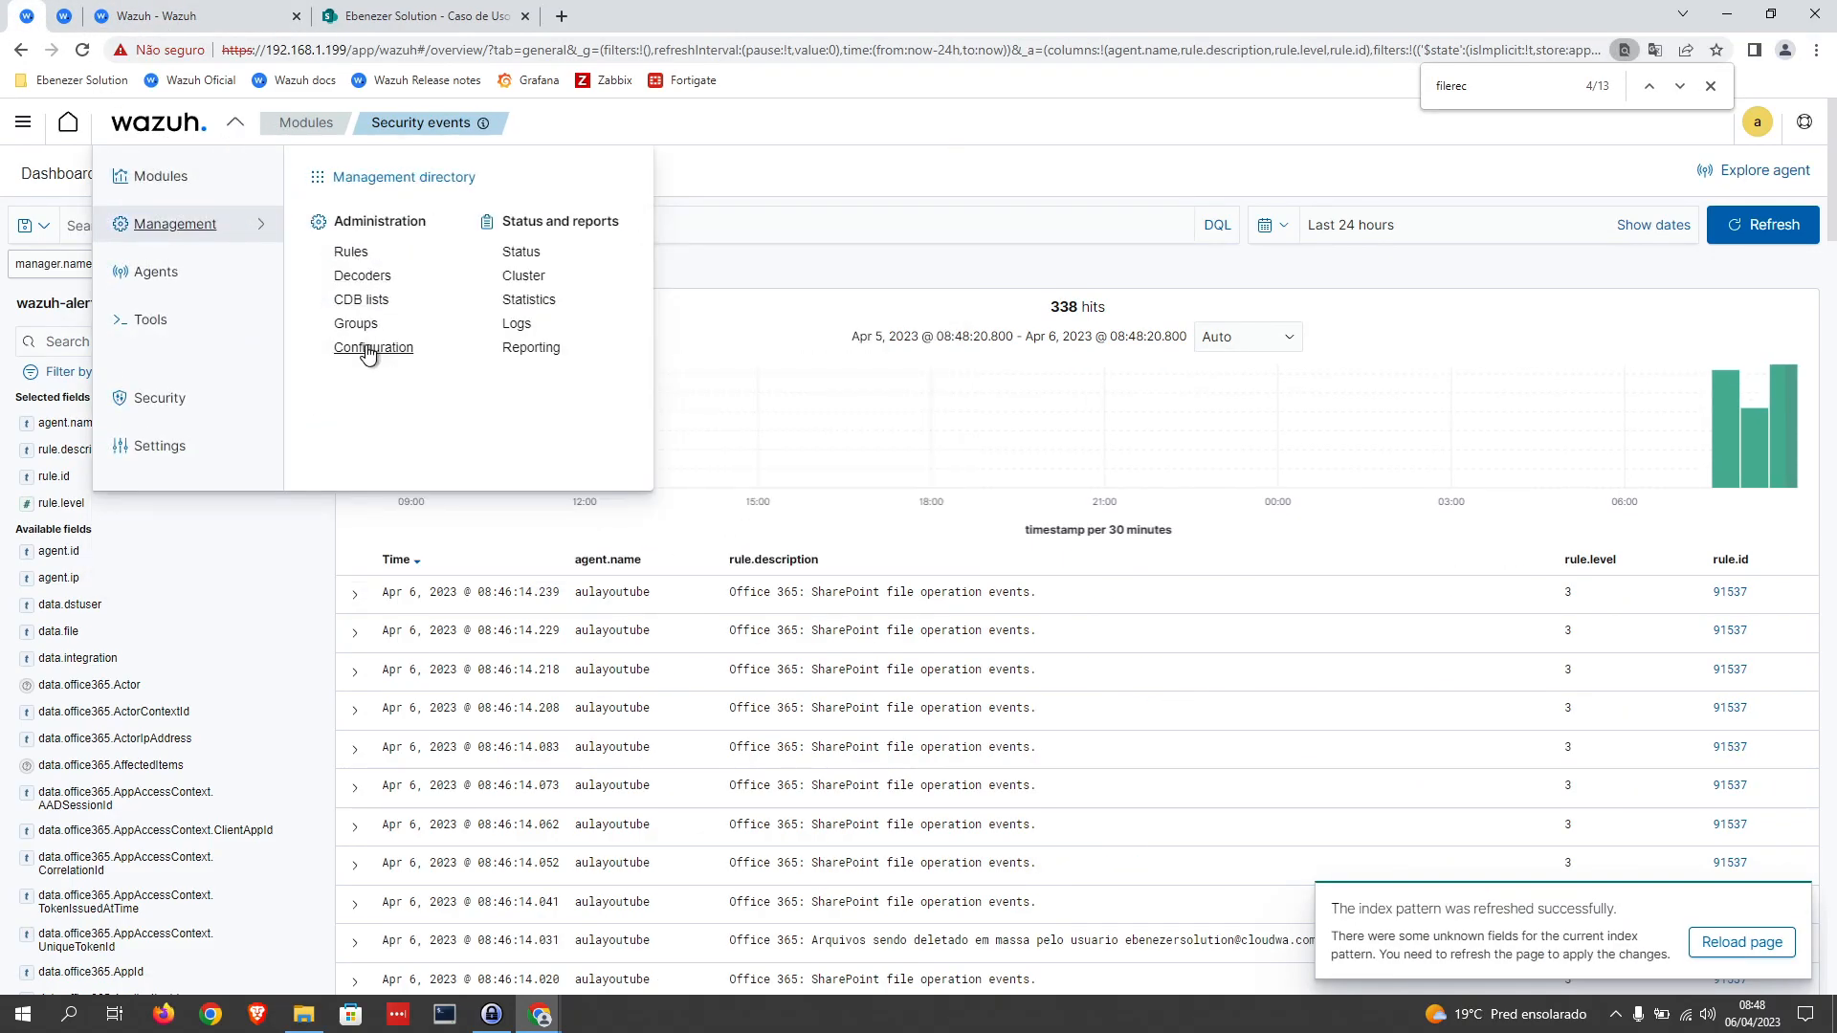
pyautogui.click(367, 348)
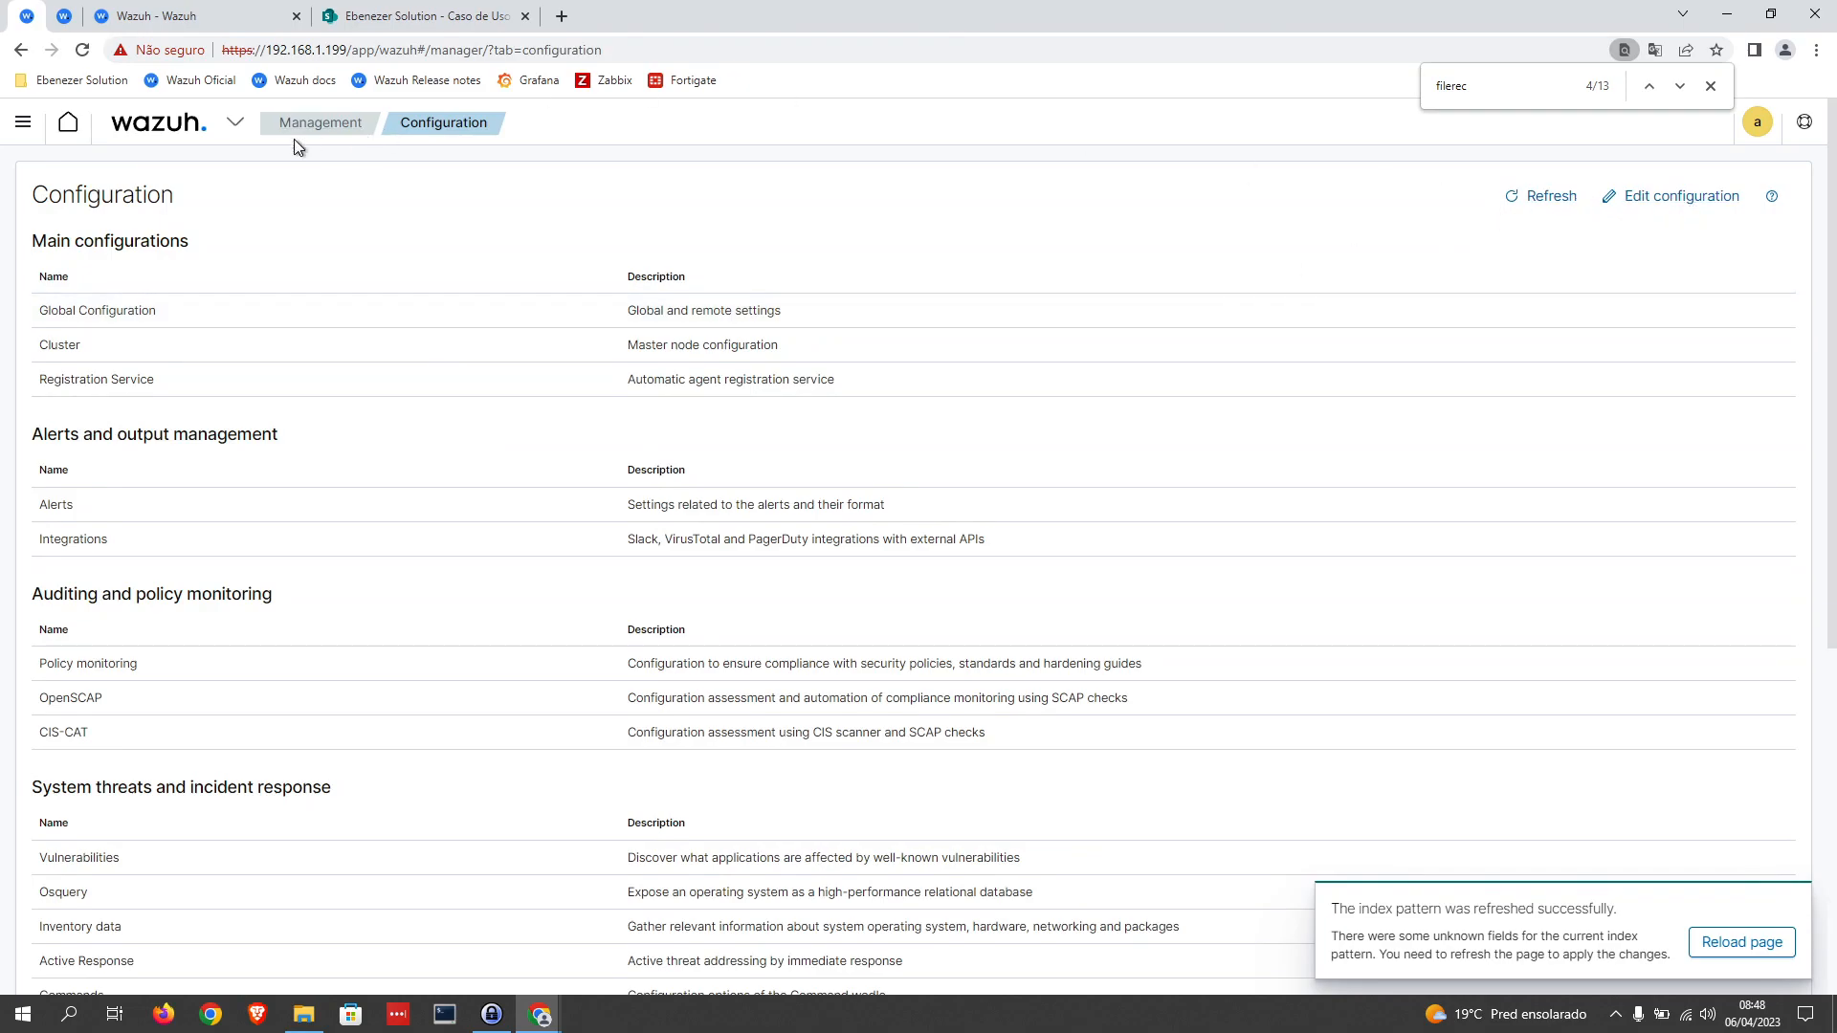
# Step: Go to the rules management page, show only the custom rules files, and open local_rules.xml for editing
pyautogui.click(234, 123)
pyautogui.click(179, 182)
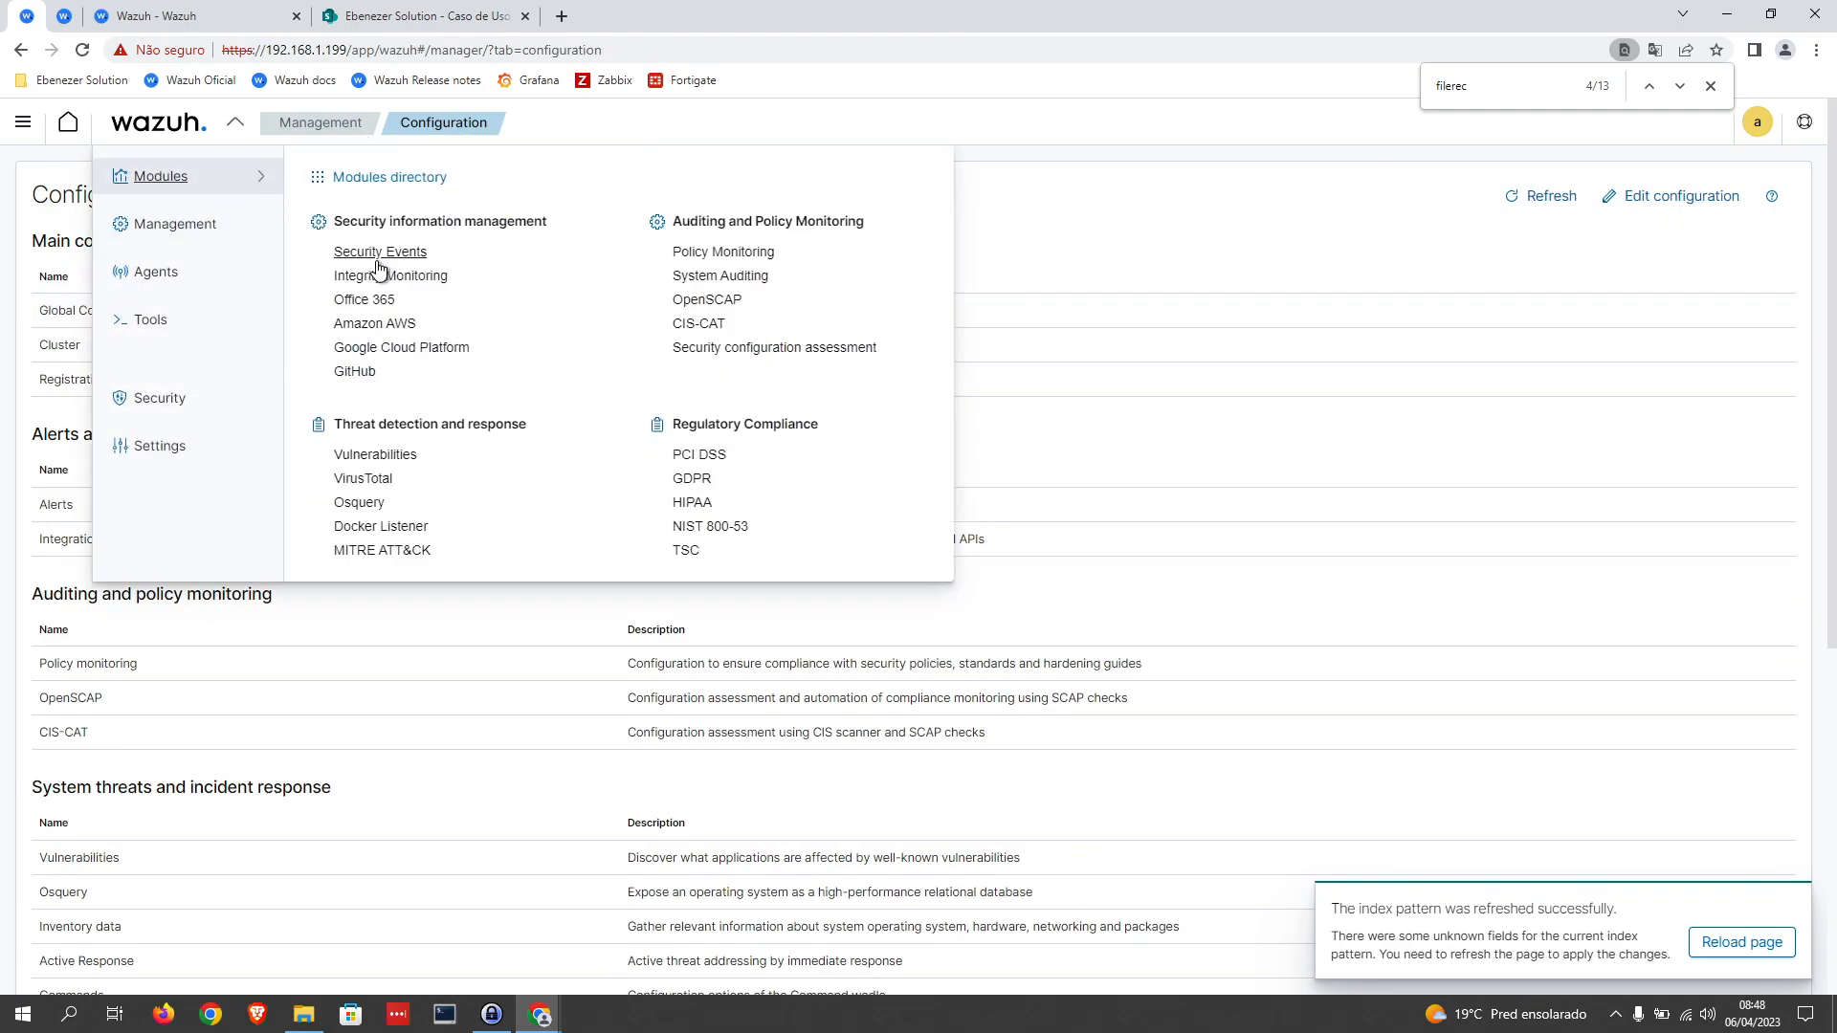
pyautogui.click(139, 222)
pyautogui.click(353, 253)
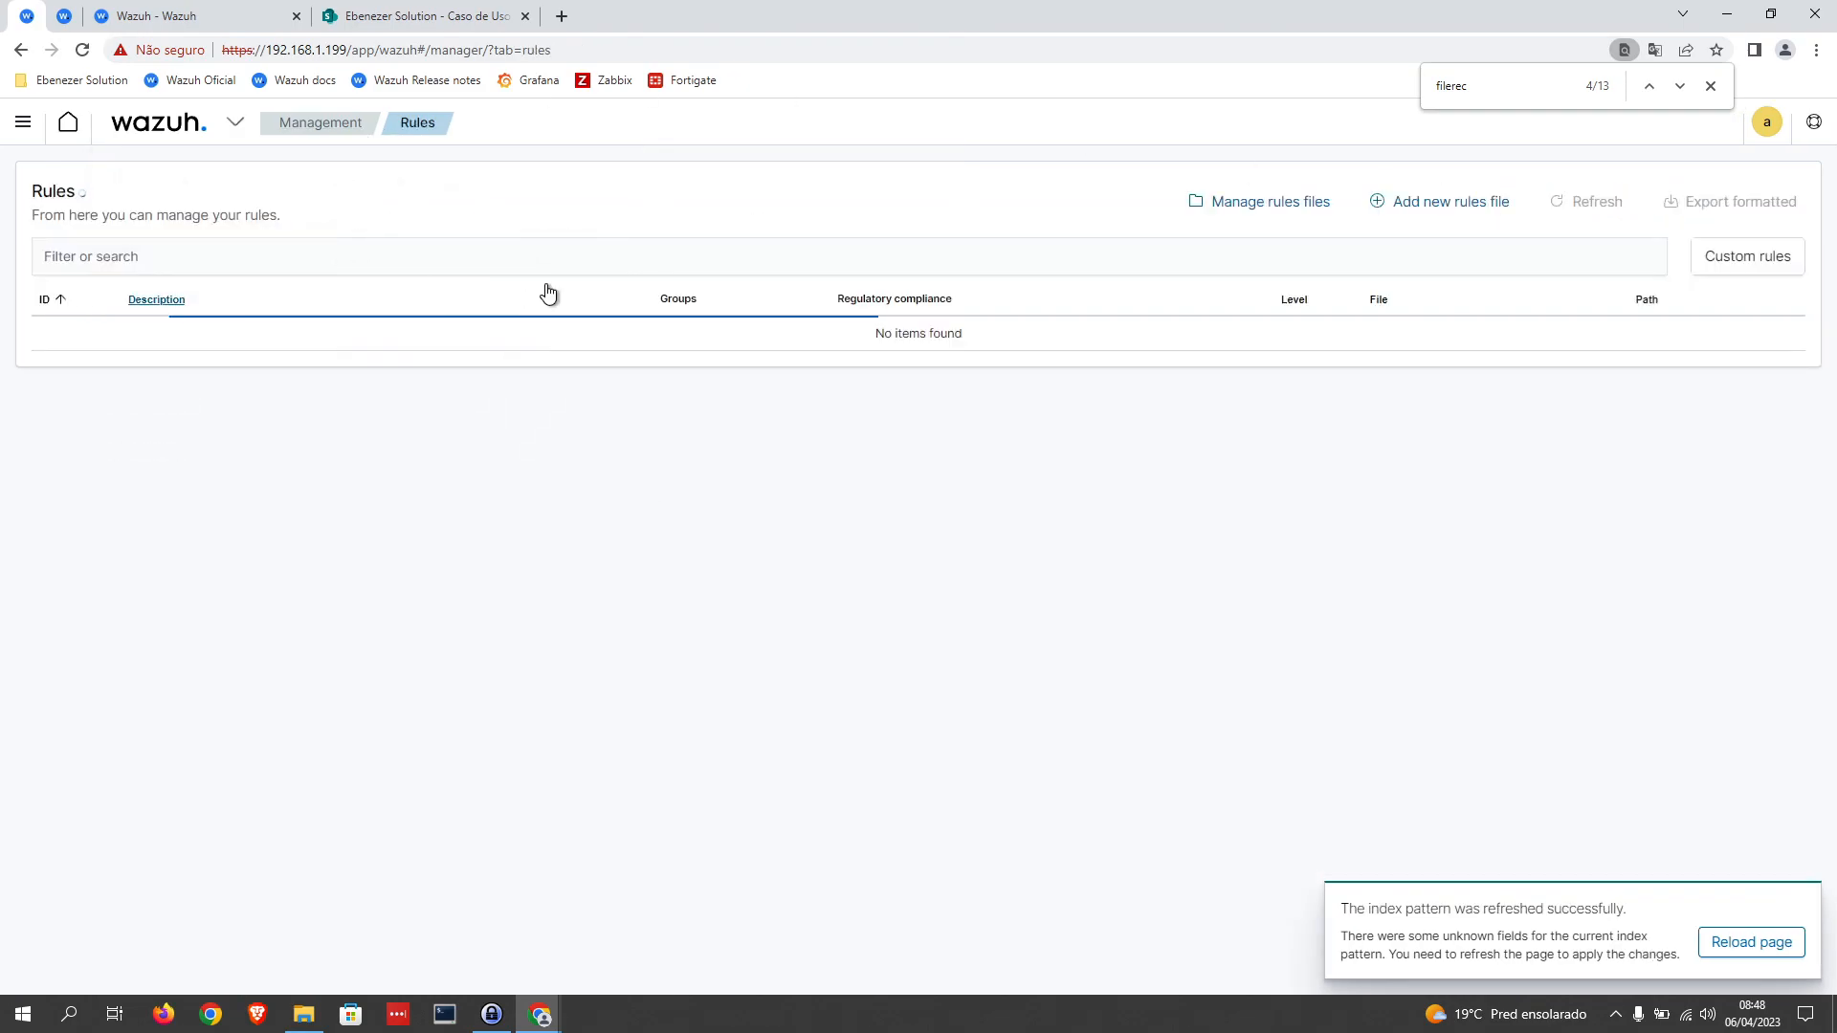
pyautogui.click(1271, 202)
pyautogui.click(1748, 256)
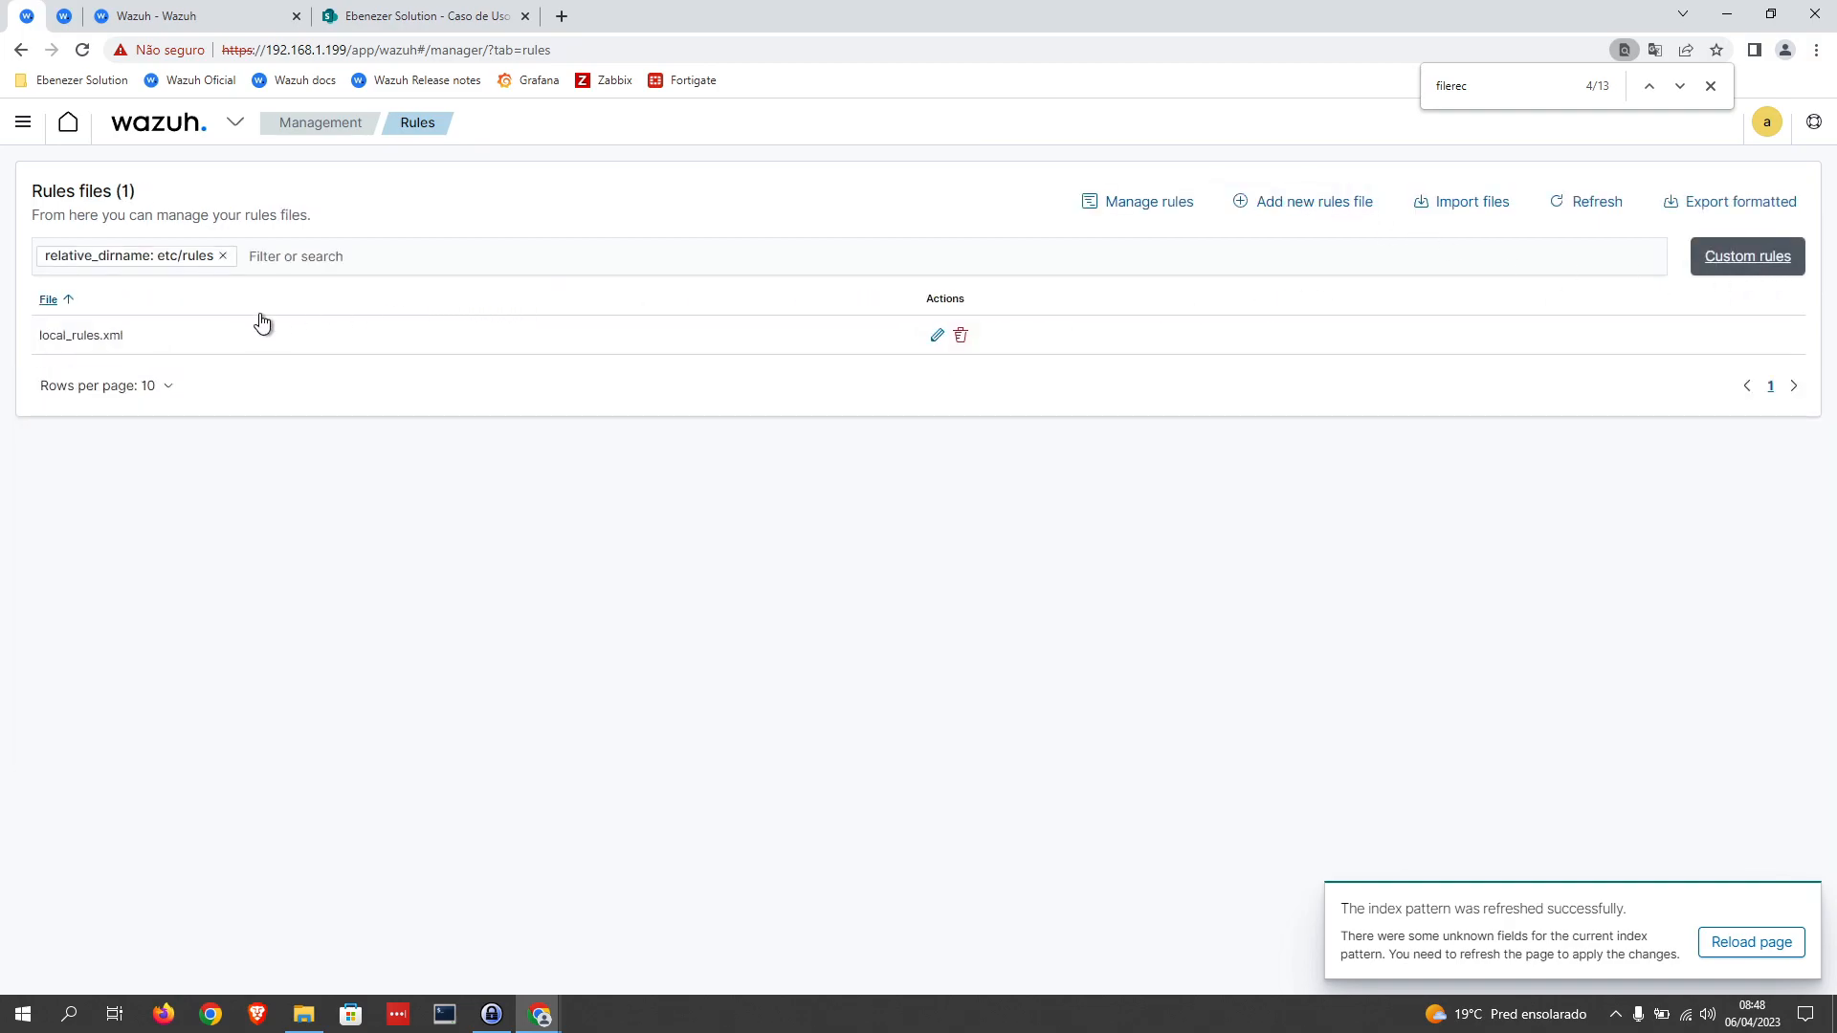
pyautogui.click(937, 335)
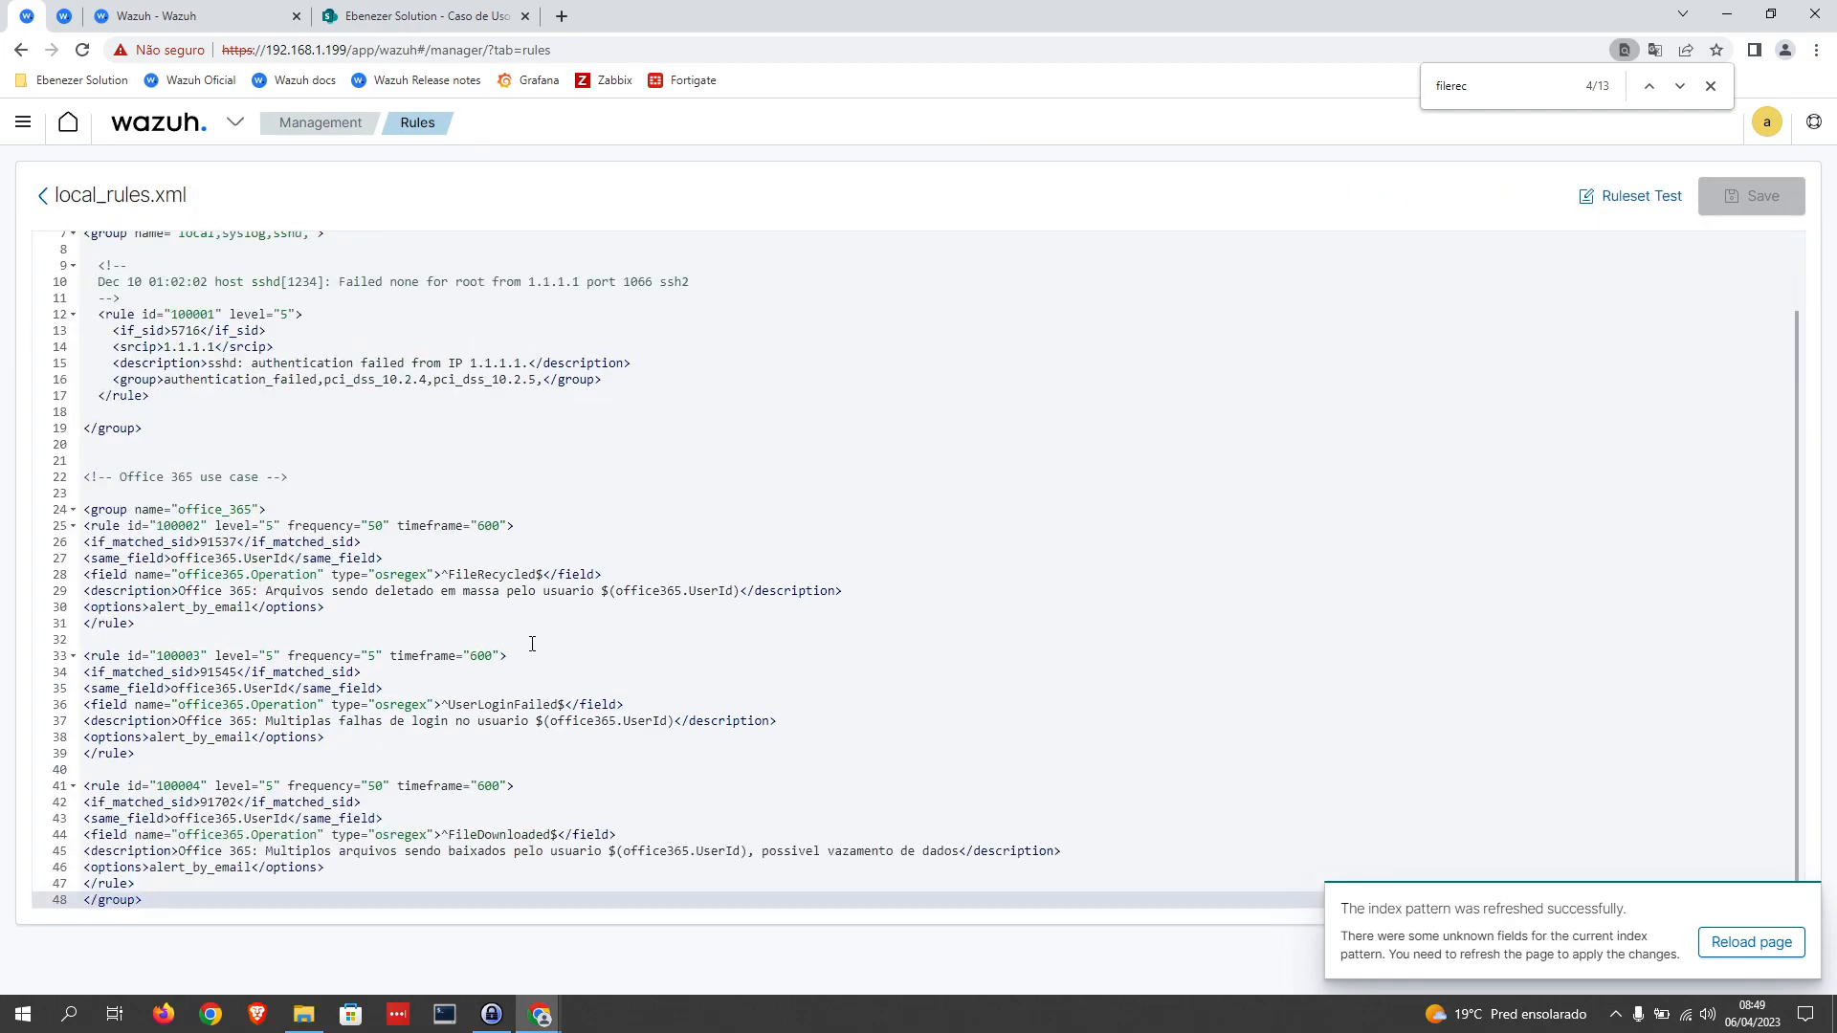
# Step: Set the level of rule 100003, the failed-login rule, to 7
pyautogui.click(376, 656)
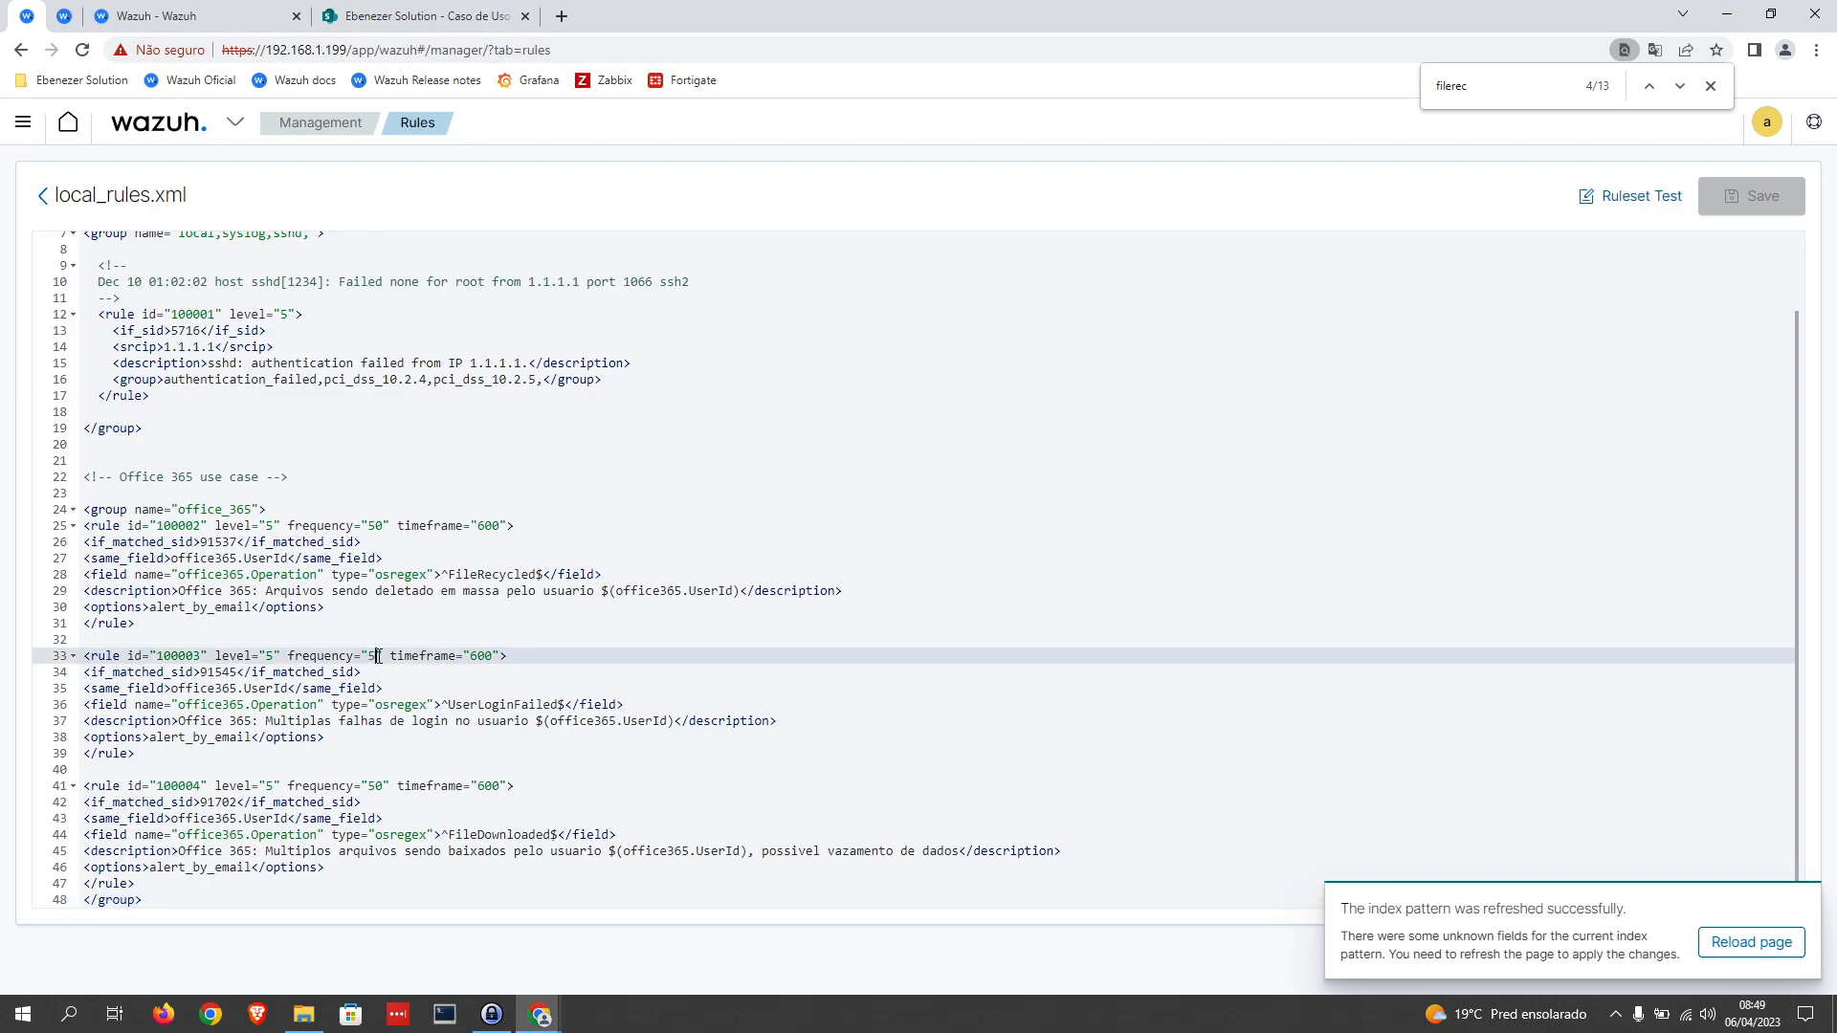
pyautogui.moveTo(266, 656); pyautogui.dragTo(273, 659)
pyautogui.click(339, 608)
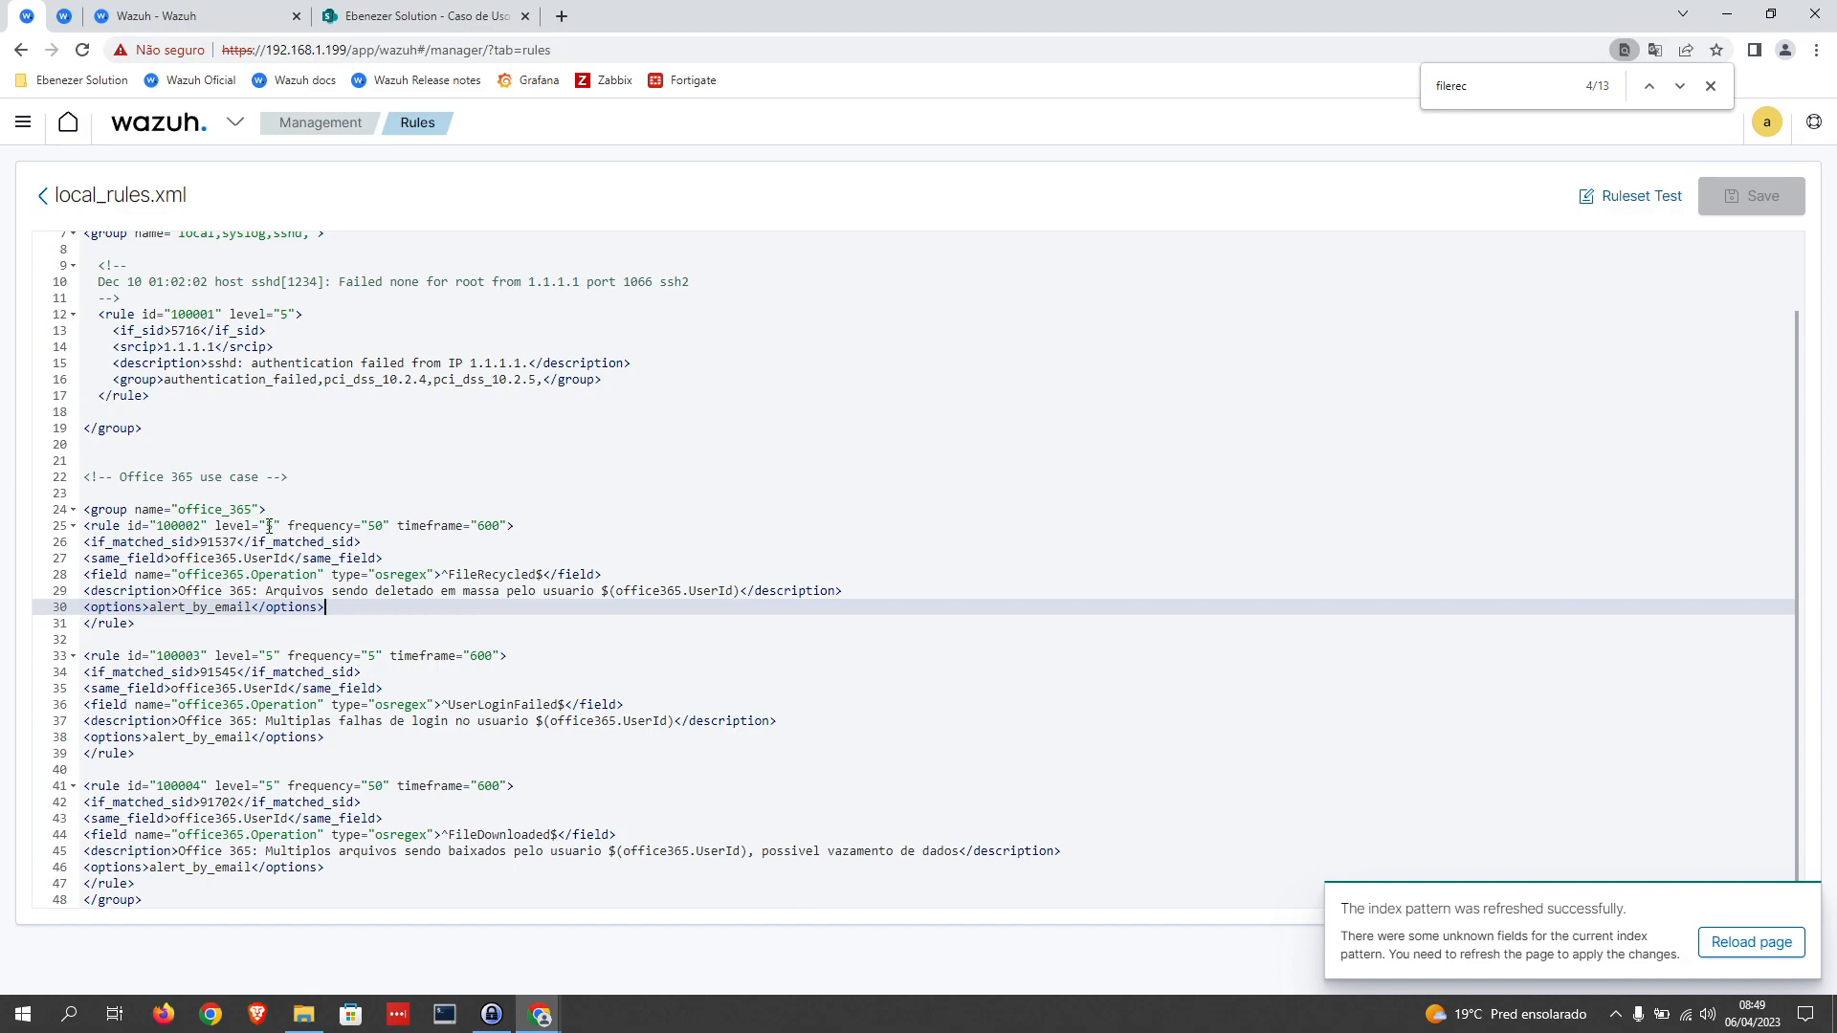
pyautogui.doubleClick(273, 658)
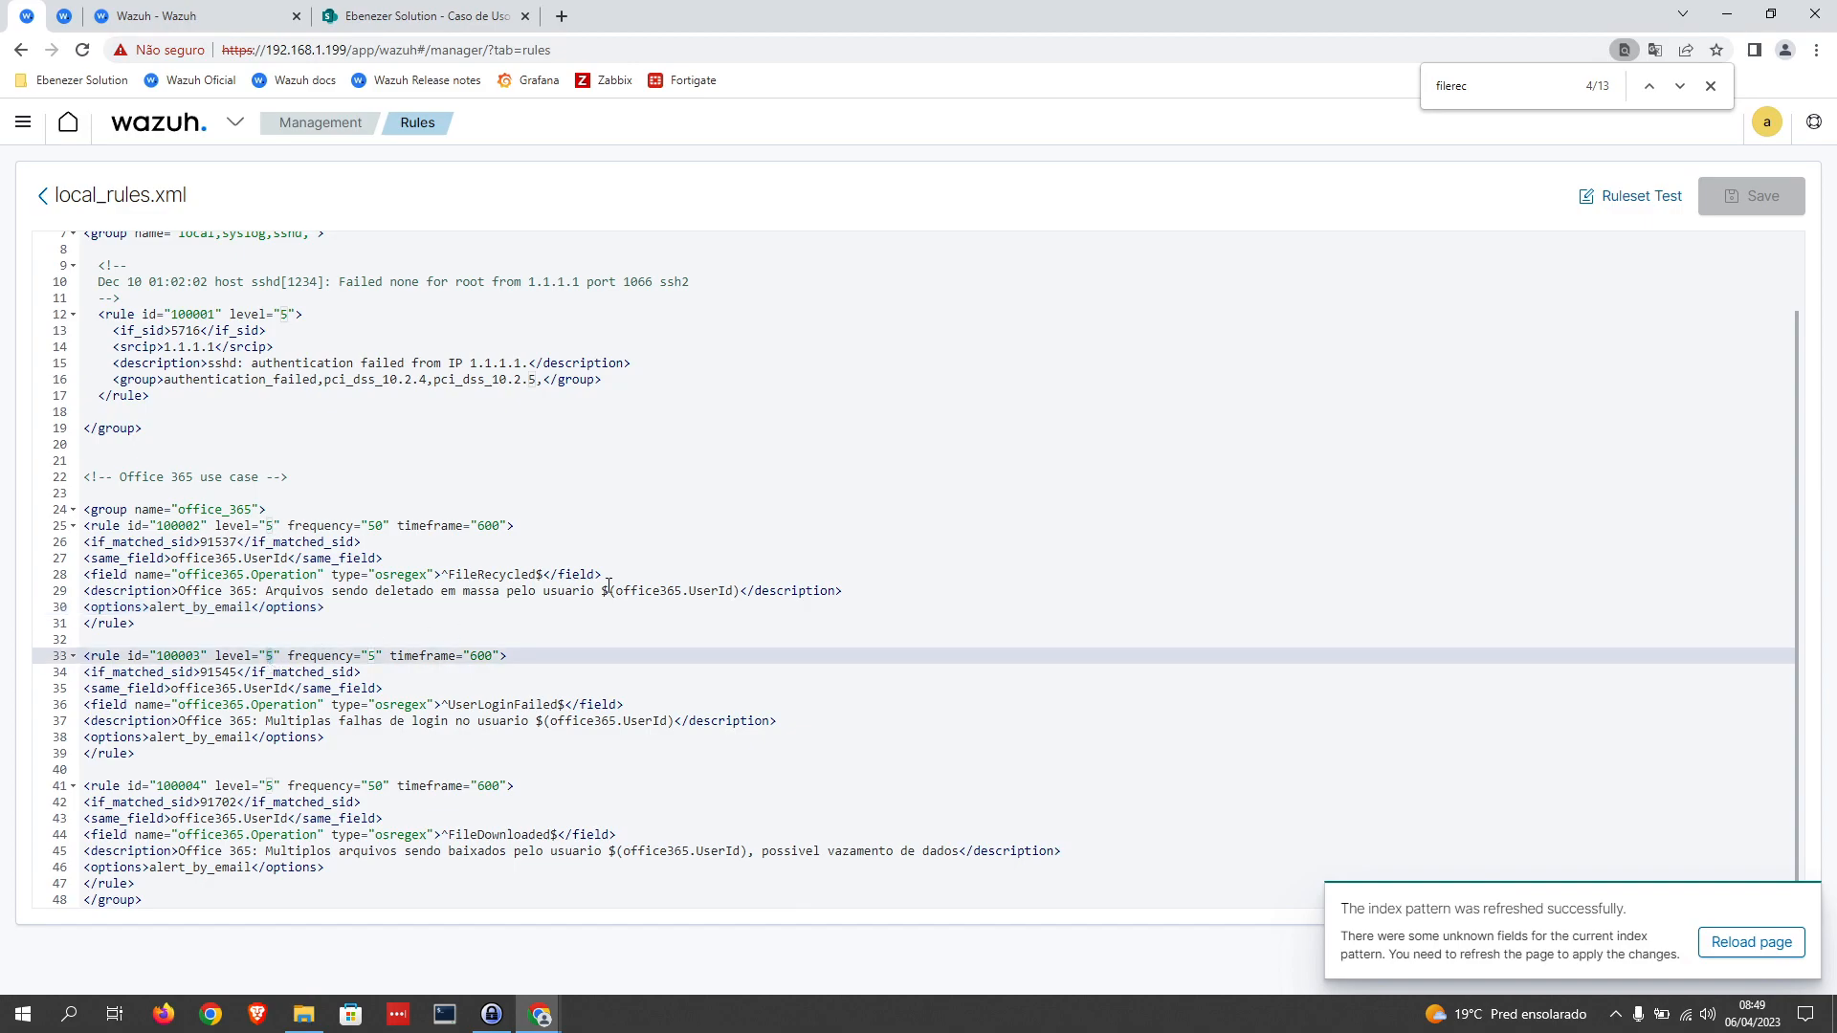
pyautogui.write('7')
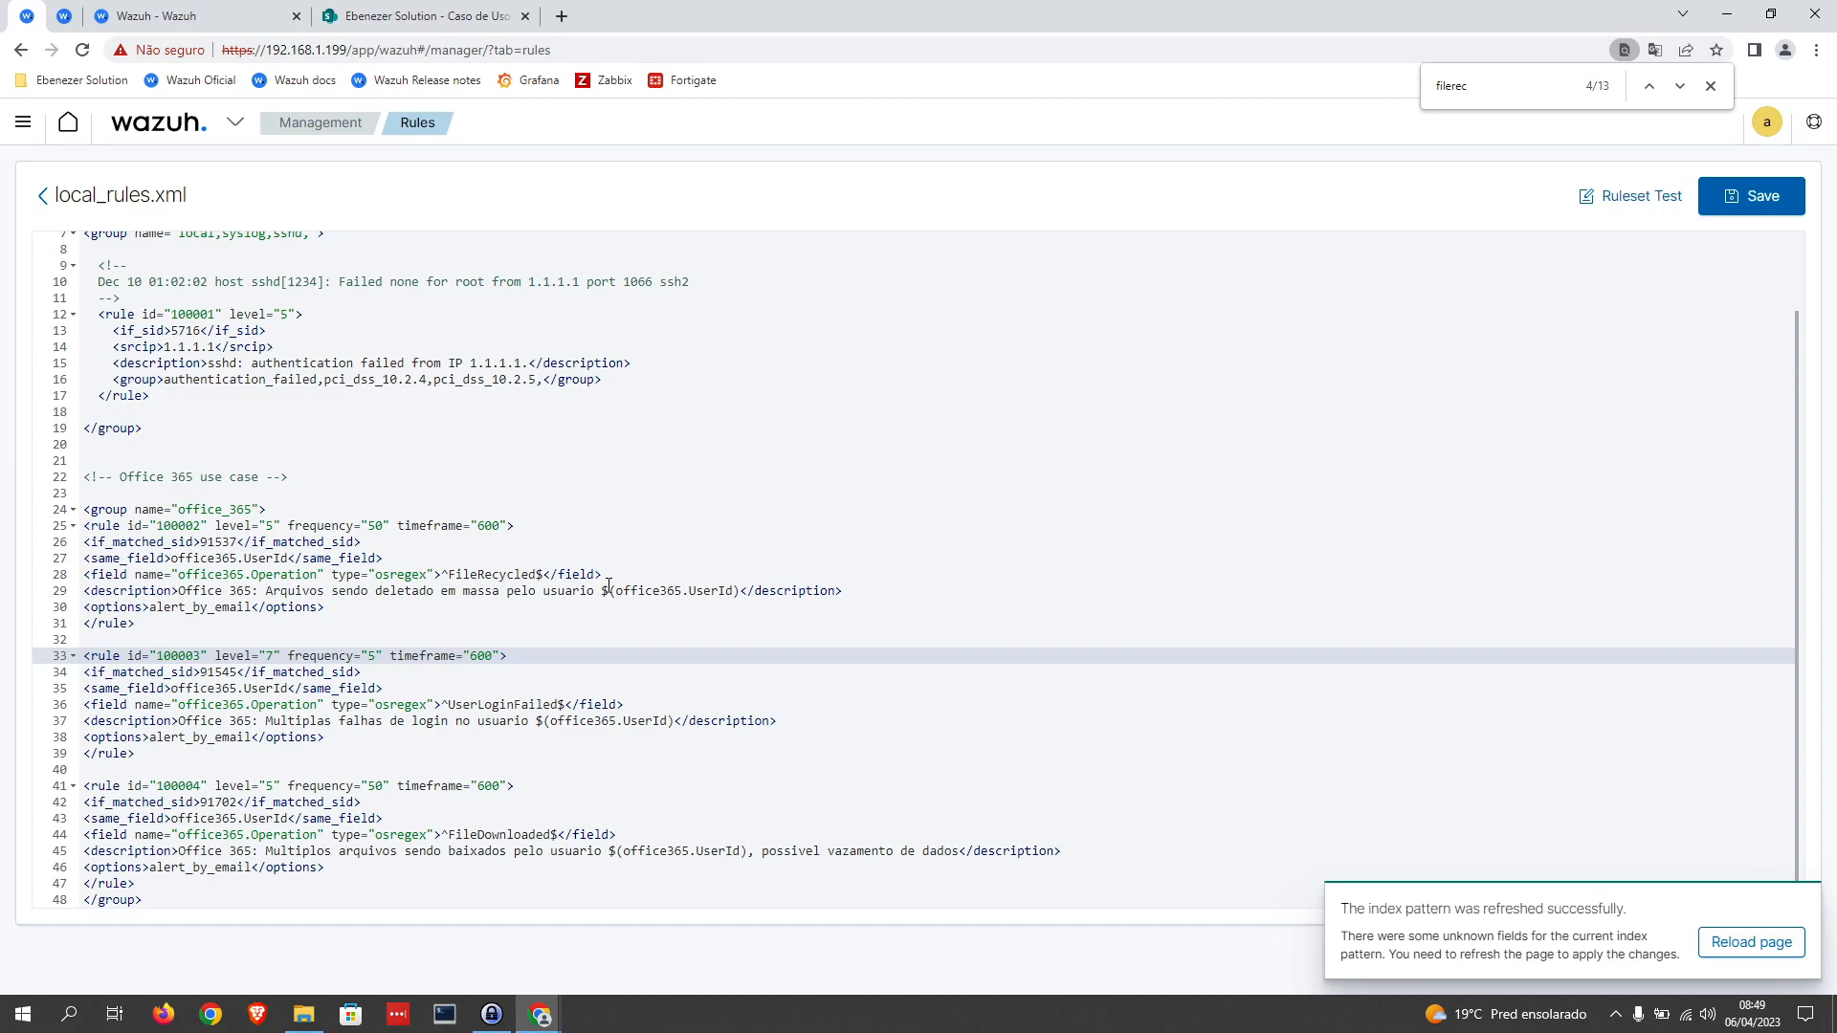
# Step: Set the level of rule 100004, the mass-download rule, to 9 and save local_rules.xml
pyautogui.doubleClick(271, 787)
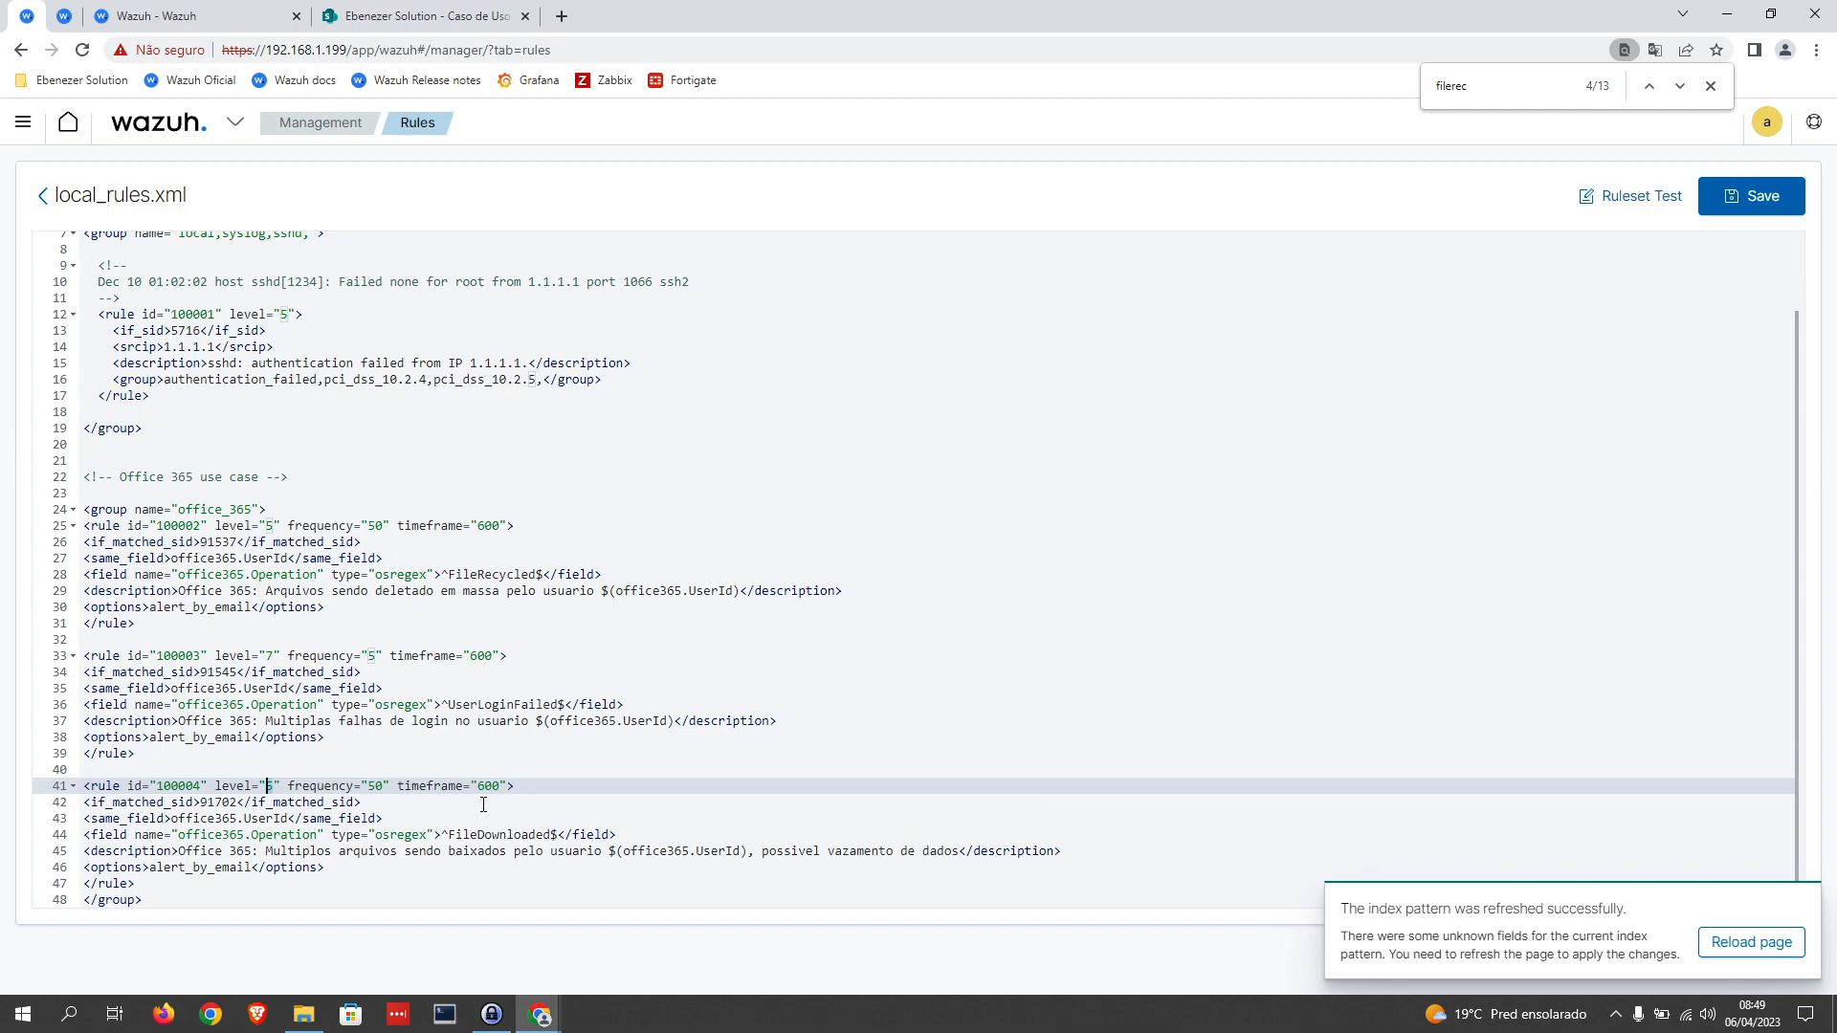
pyautogui.write('9')
pyautogui.click(480, 671)
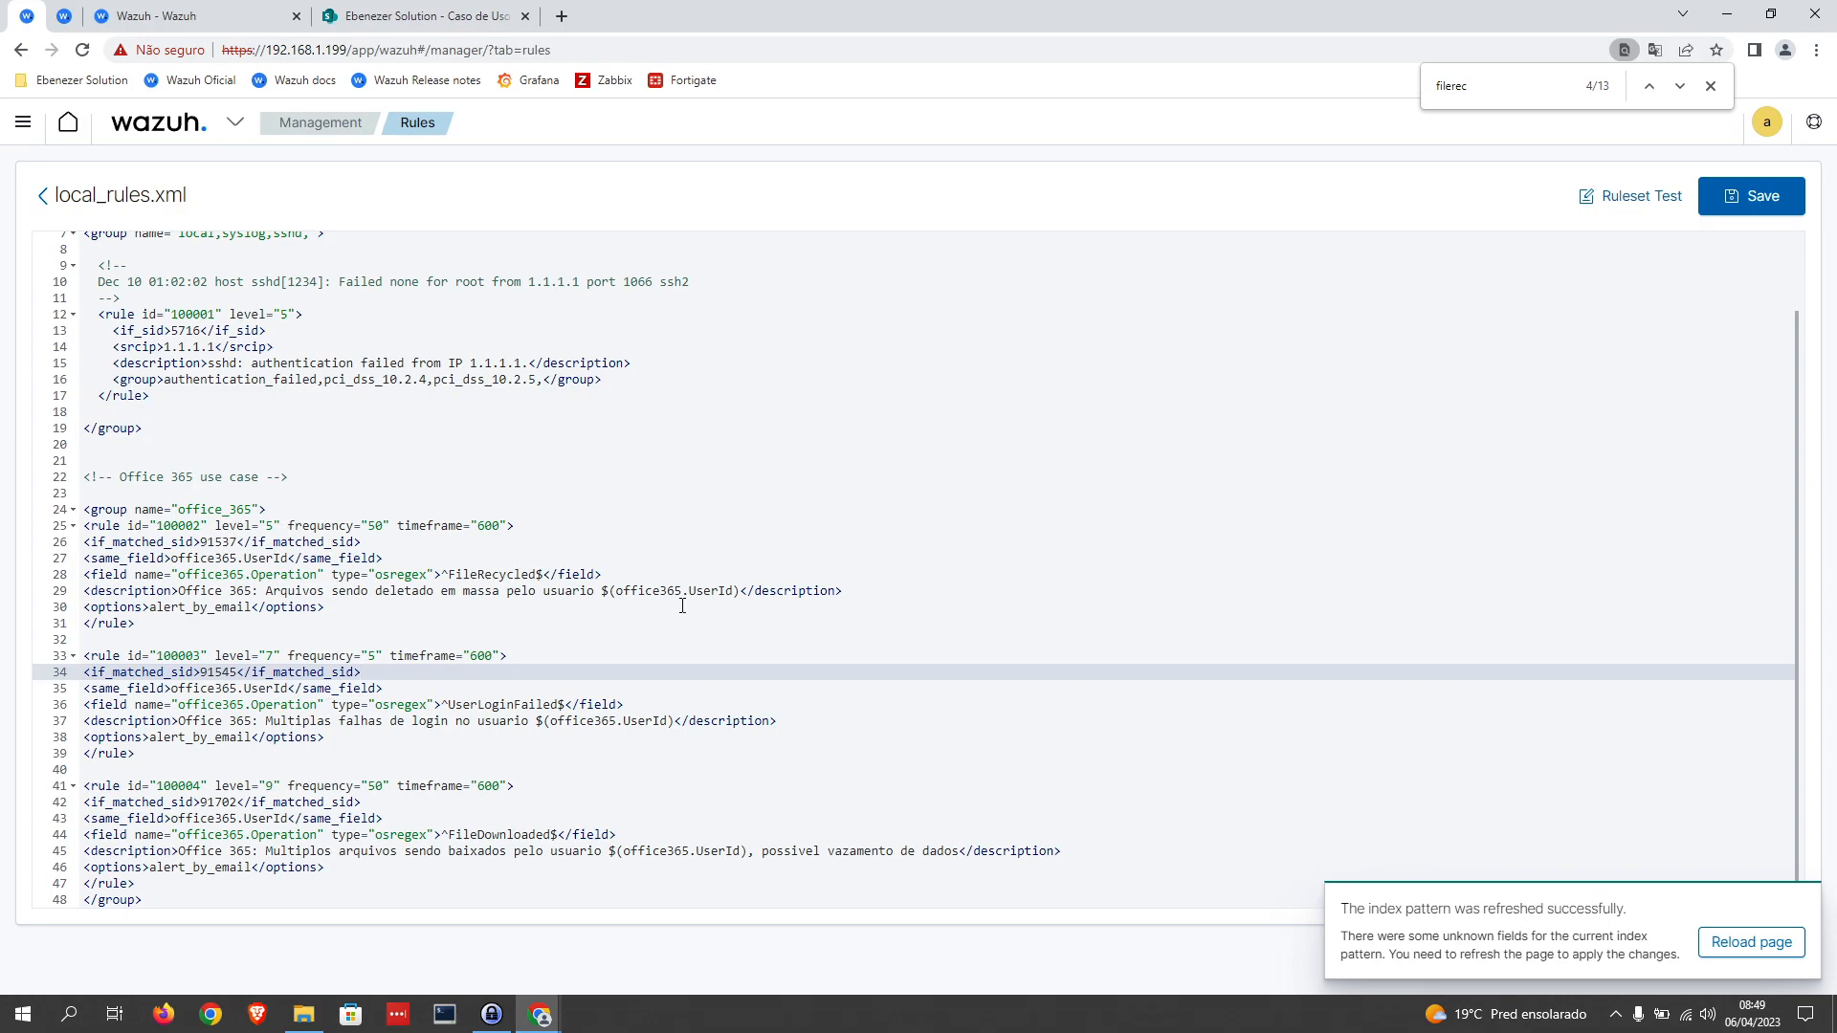
pyautogui.click(1763, 196)
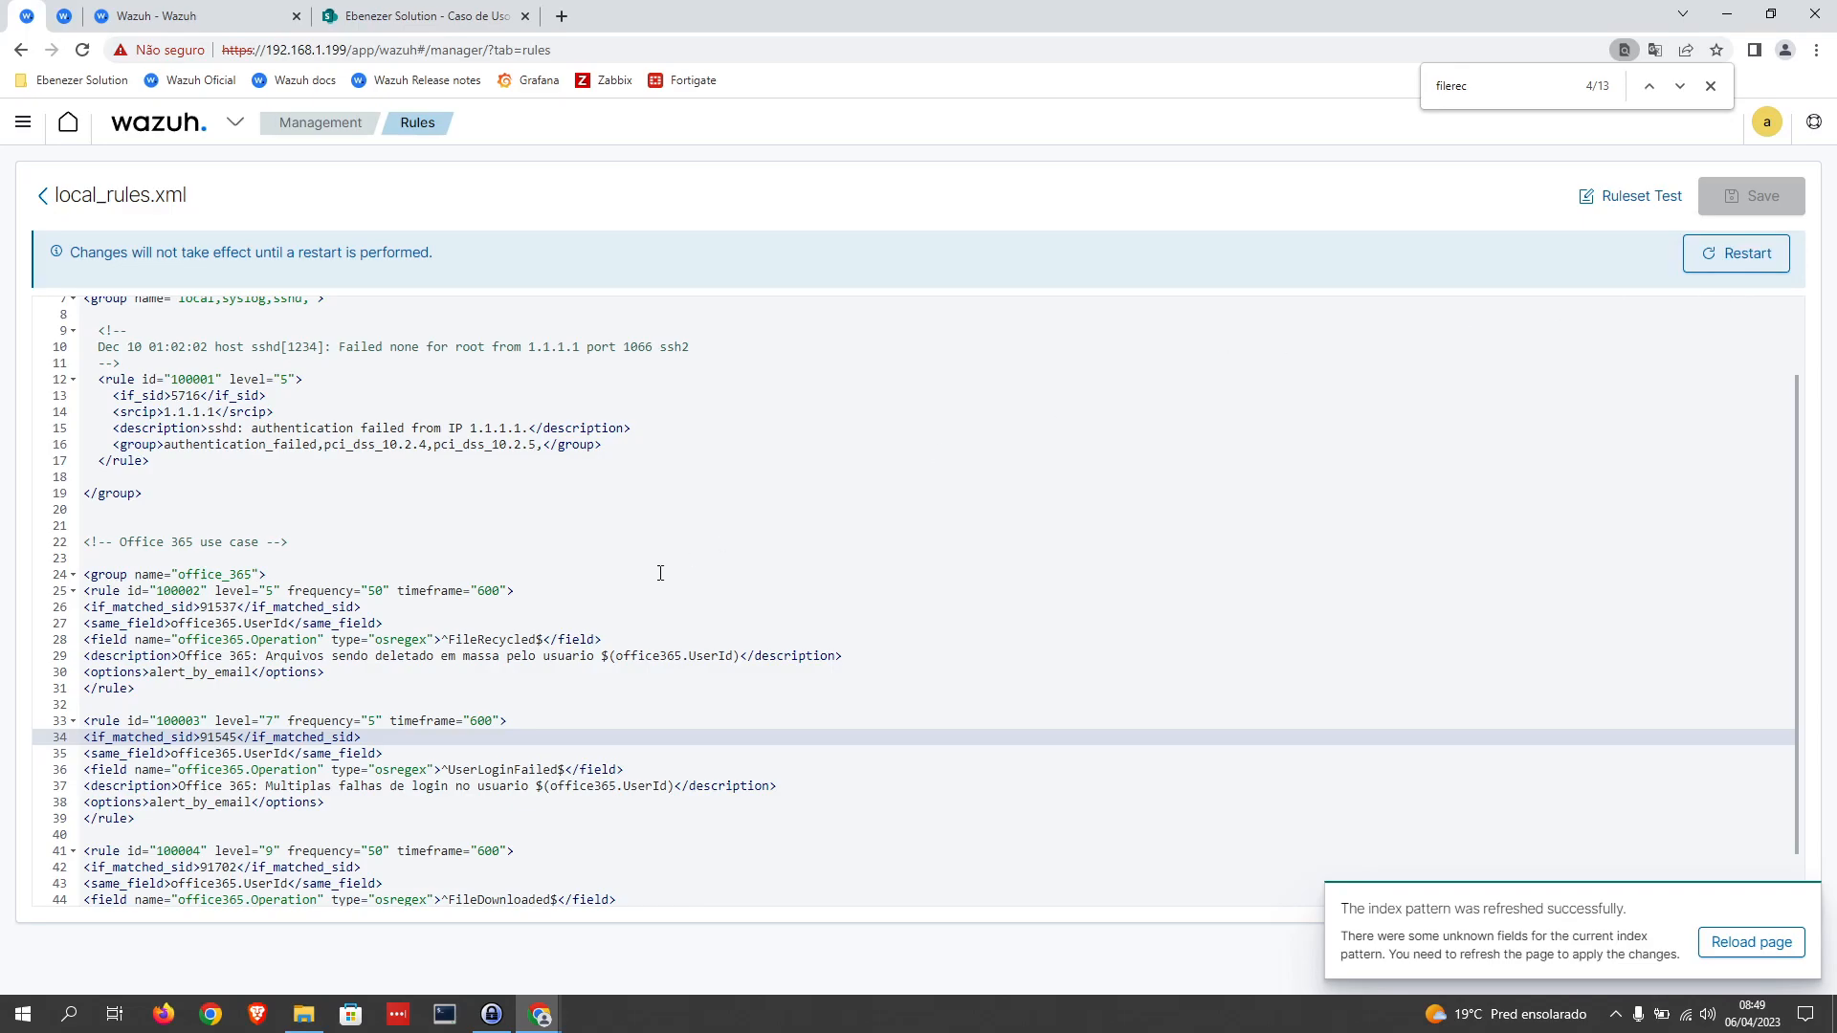
# Step: Indent the five lines inside rule 100002, from if_matched_sid to options, by one level
pyautogui.scroll(-1, 661, 573)
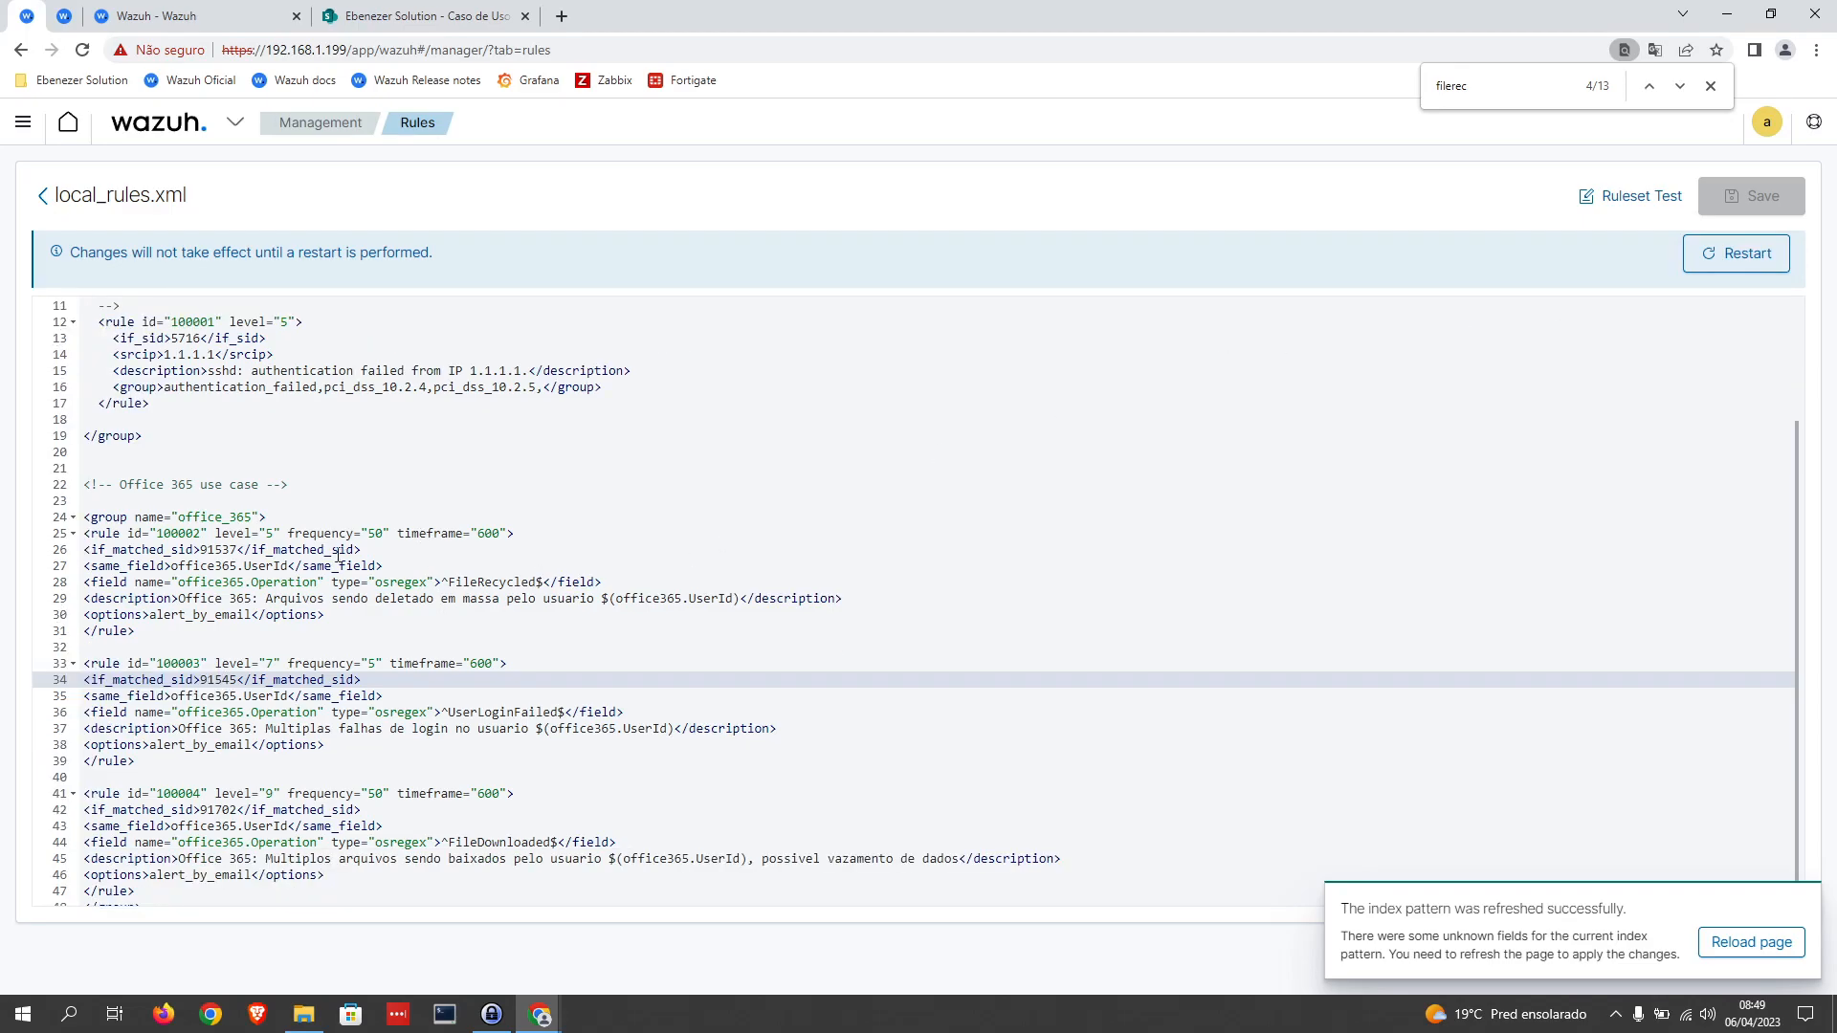
pyautogui.click(84, 552)
pyautogui.press('Tab')
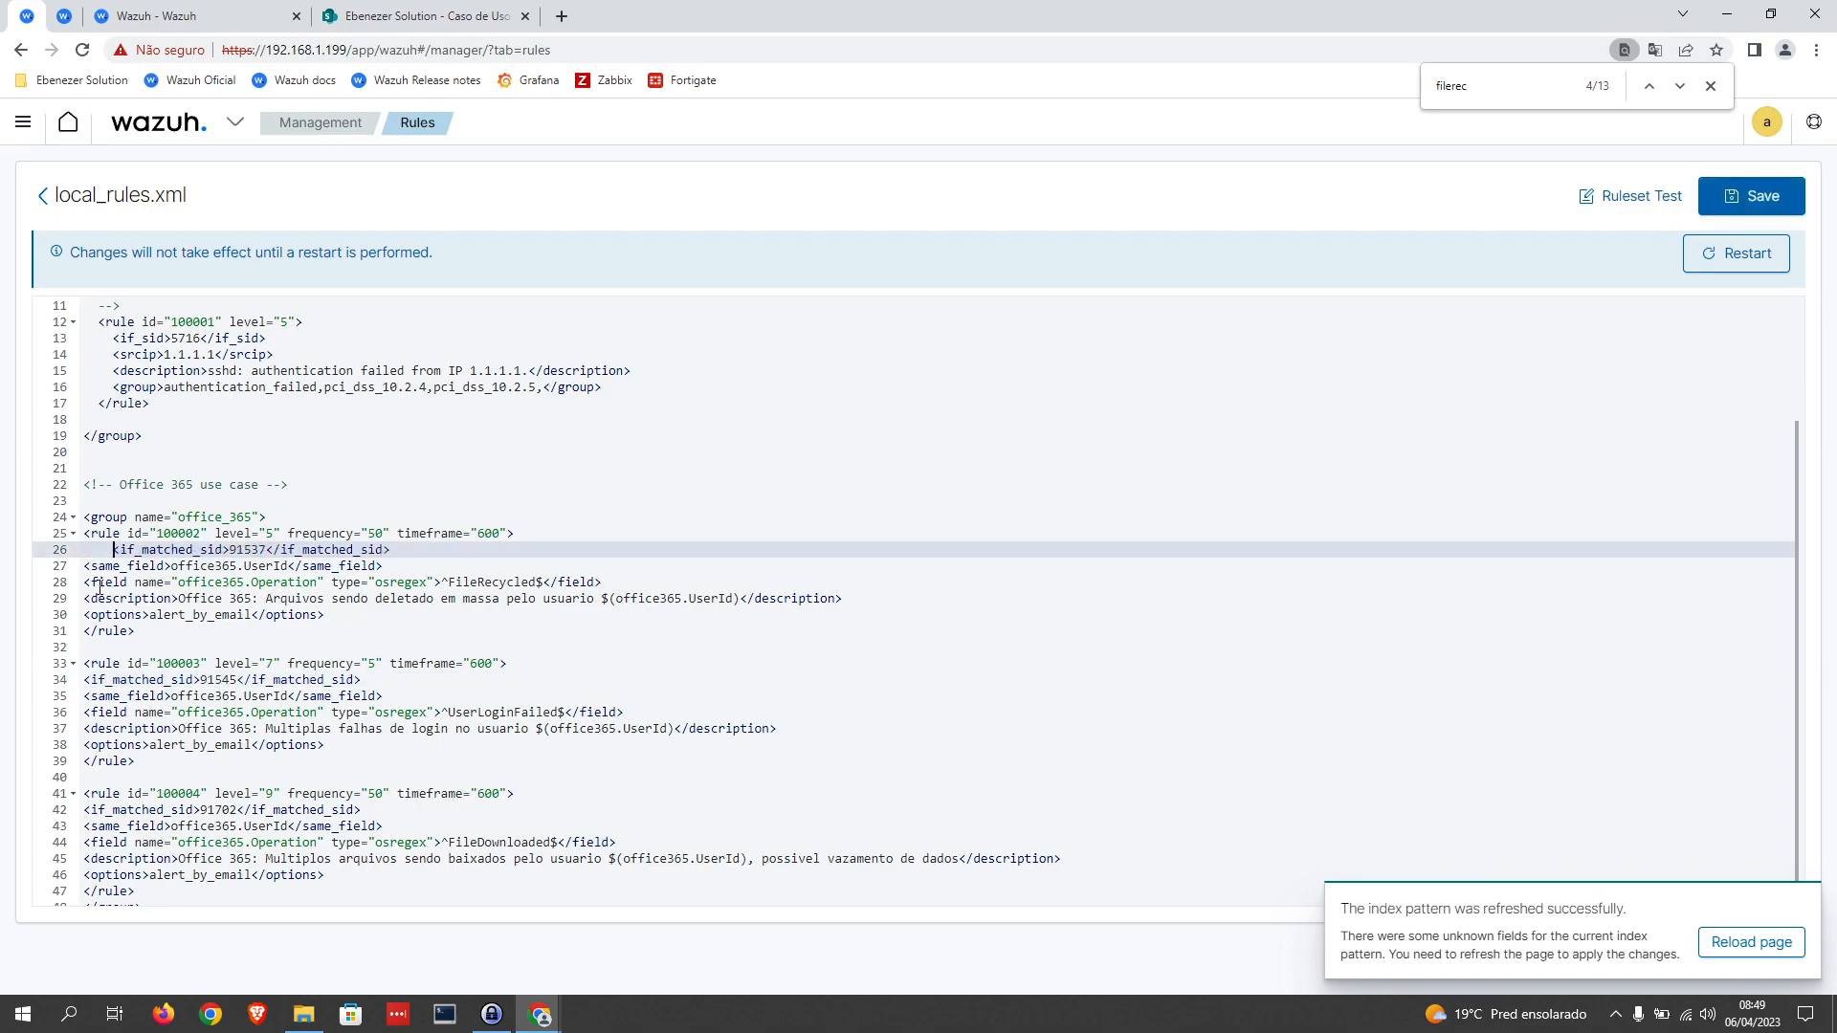
pyautogui.click(84, 568)
pyautogui.press('Tab')
pyautogui.click(86, 583)
pyautogui.press('Tab')
pyautogui.click(85, 600)
pyautogui.press('Tab')
pyautogui.click(85, 616)
pyautogui.press('Tab')
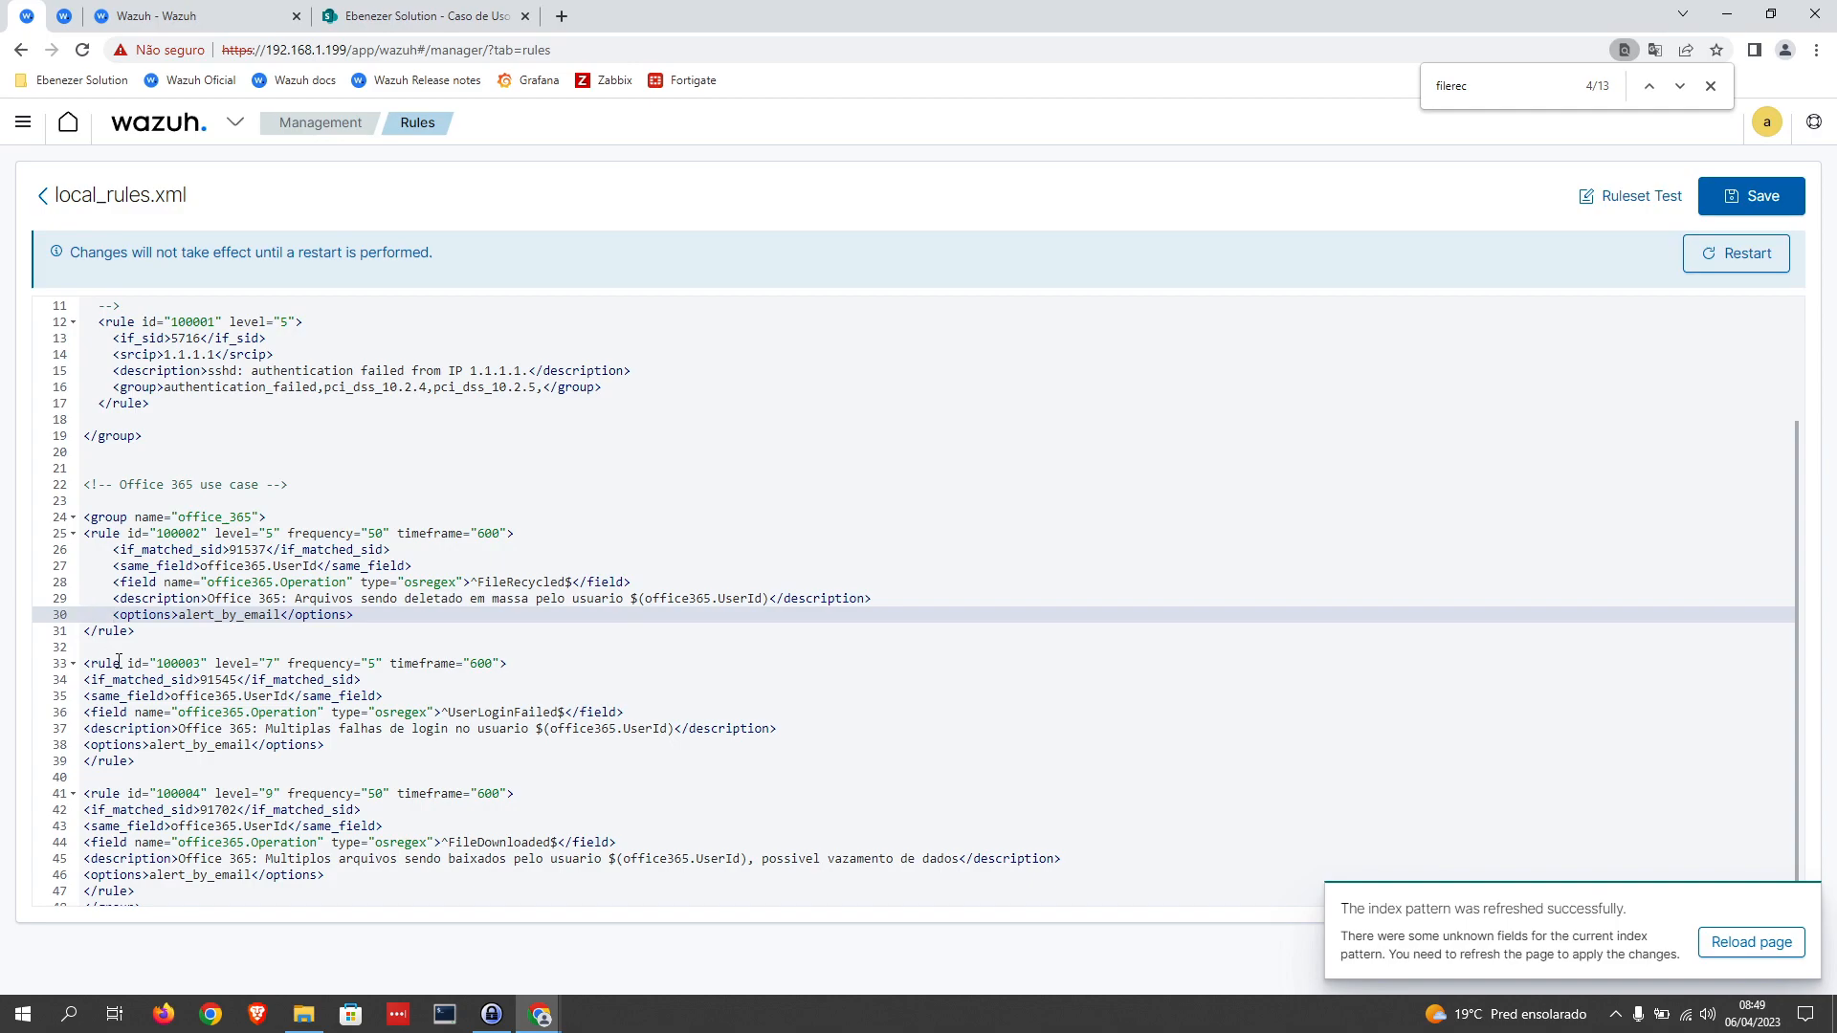
# Step: Fold rule 100002 and the office_365 group to check the block structure, and unfold both
pyautogui.click(74, 534)
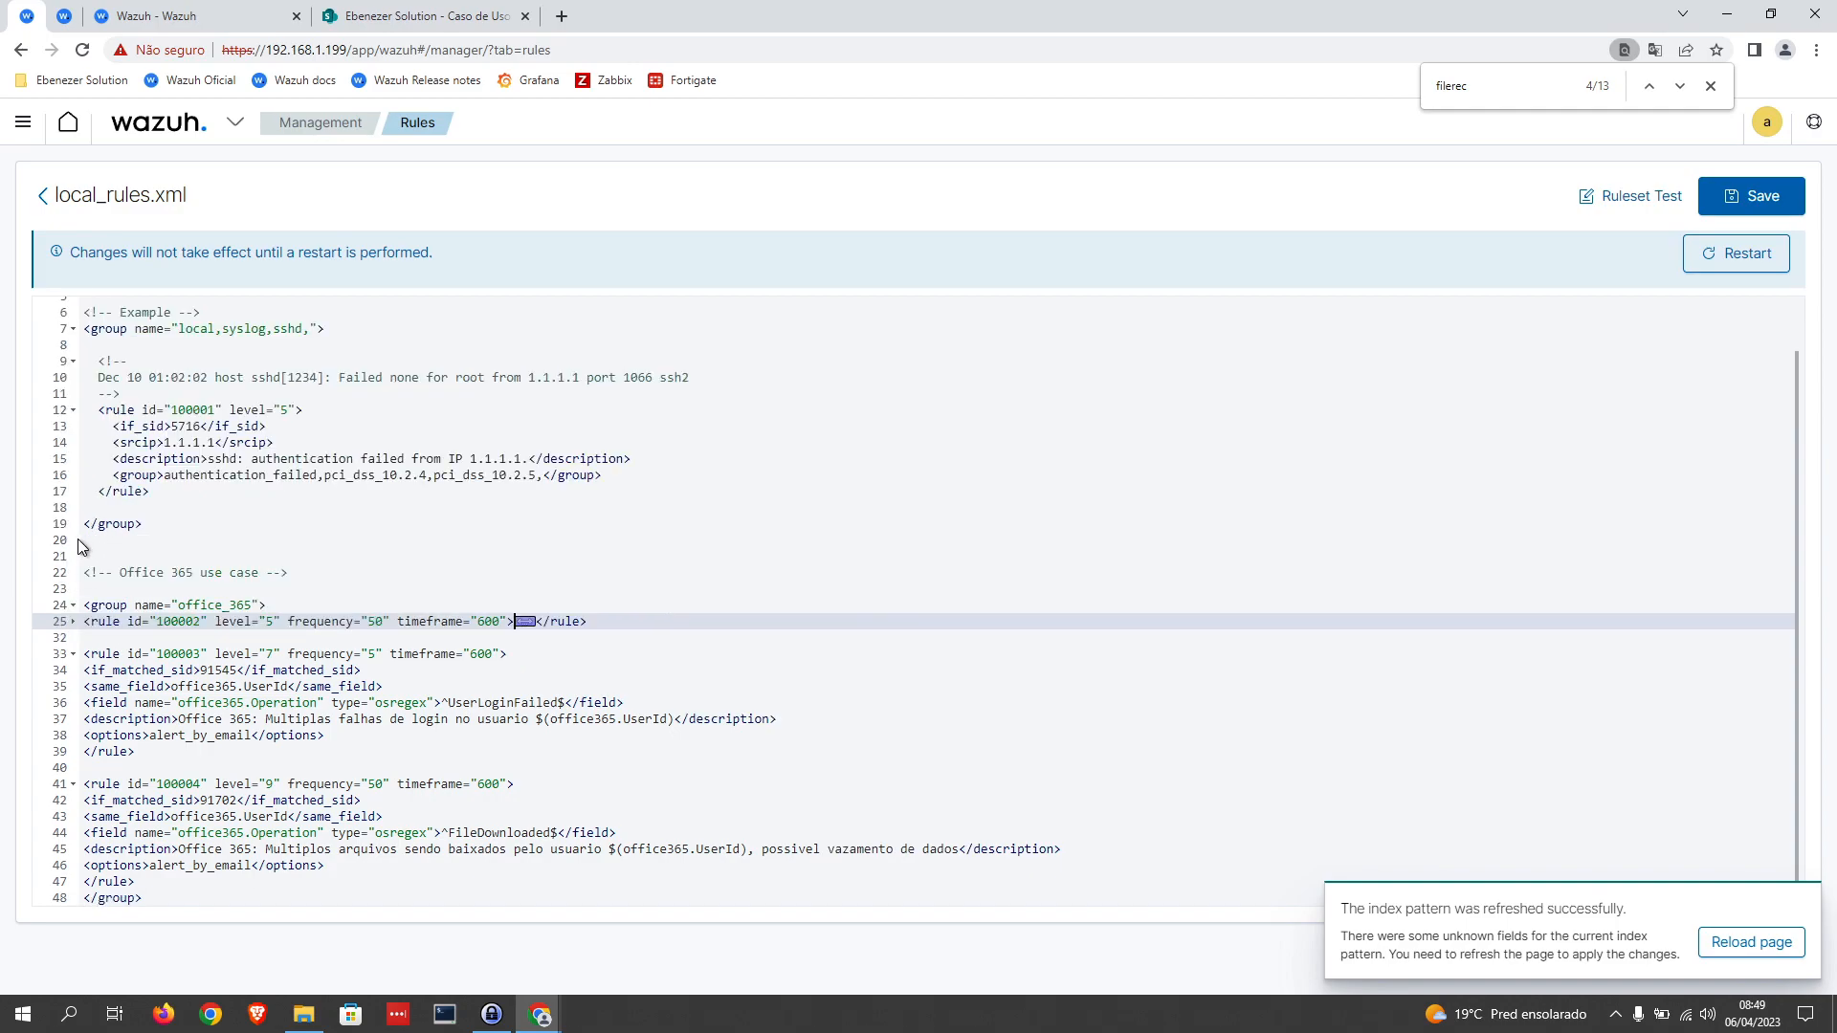
pyautogui.click(73, 605)
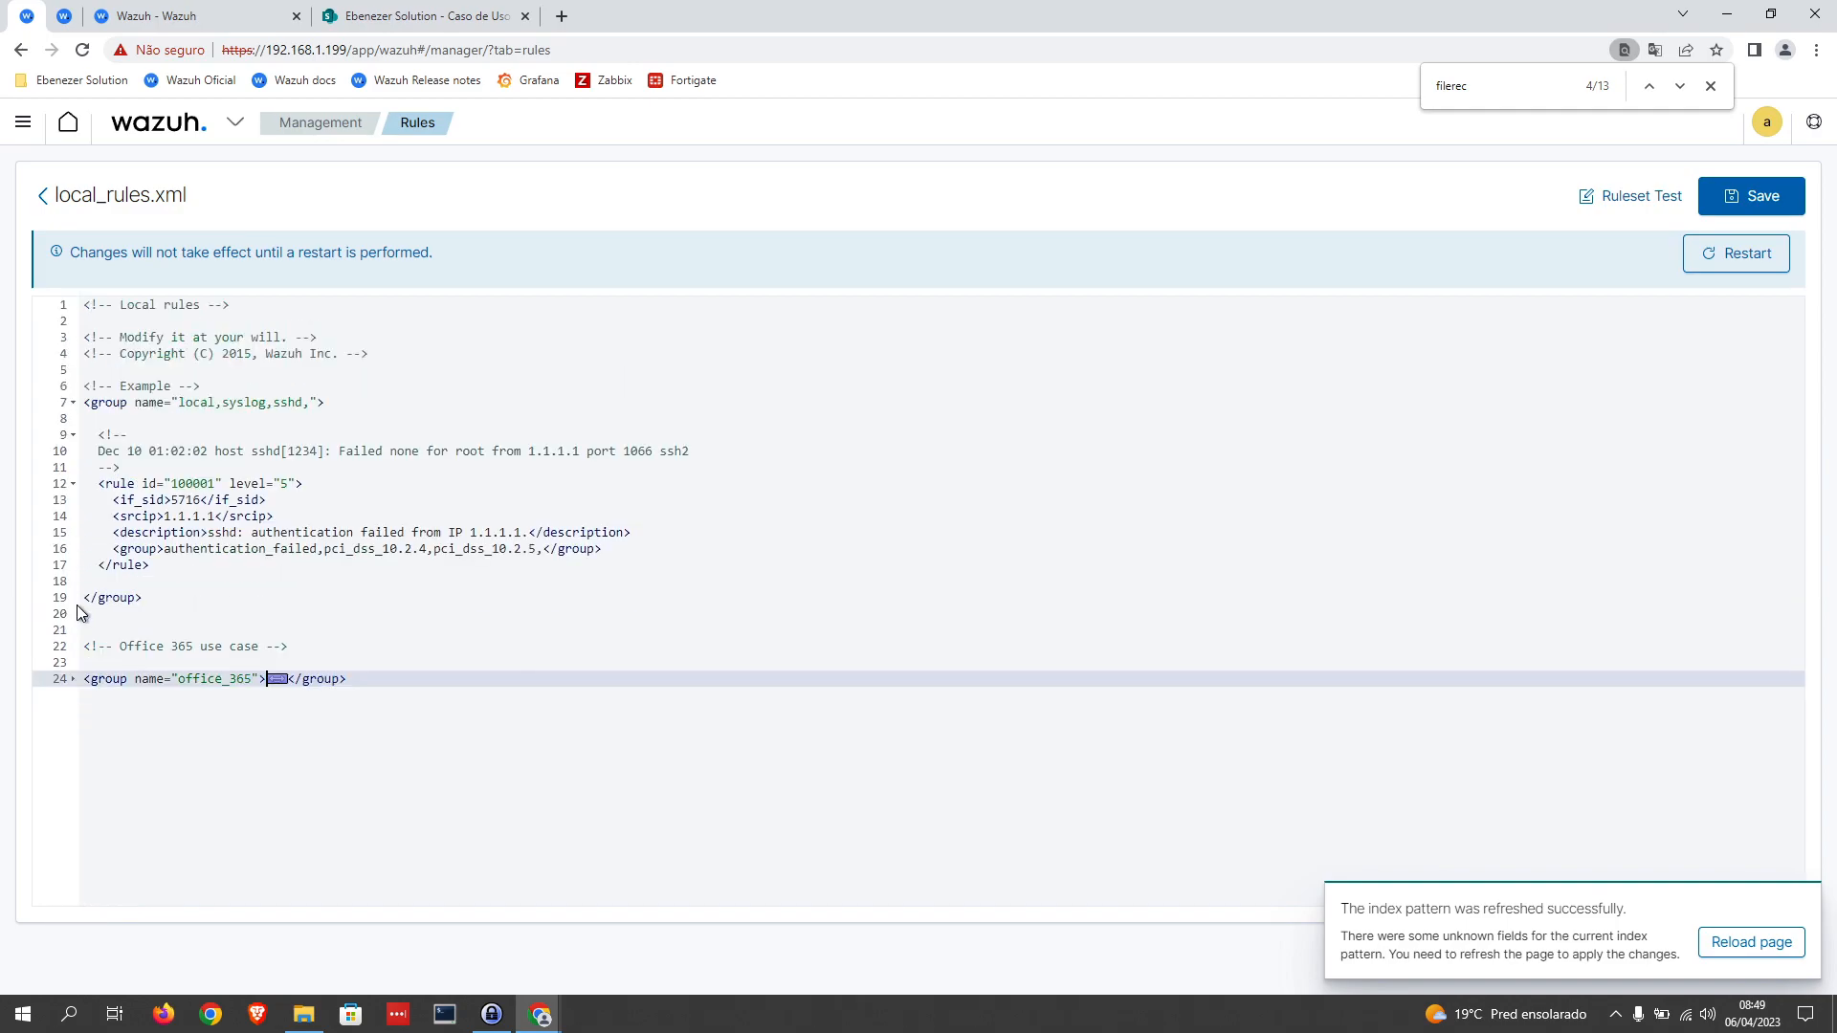
pyautogui.click(74, 679)
pyautogui.click(74, 696)
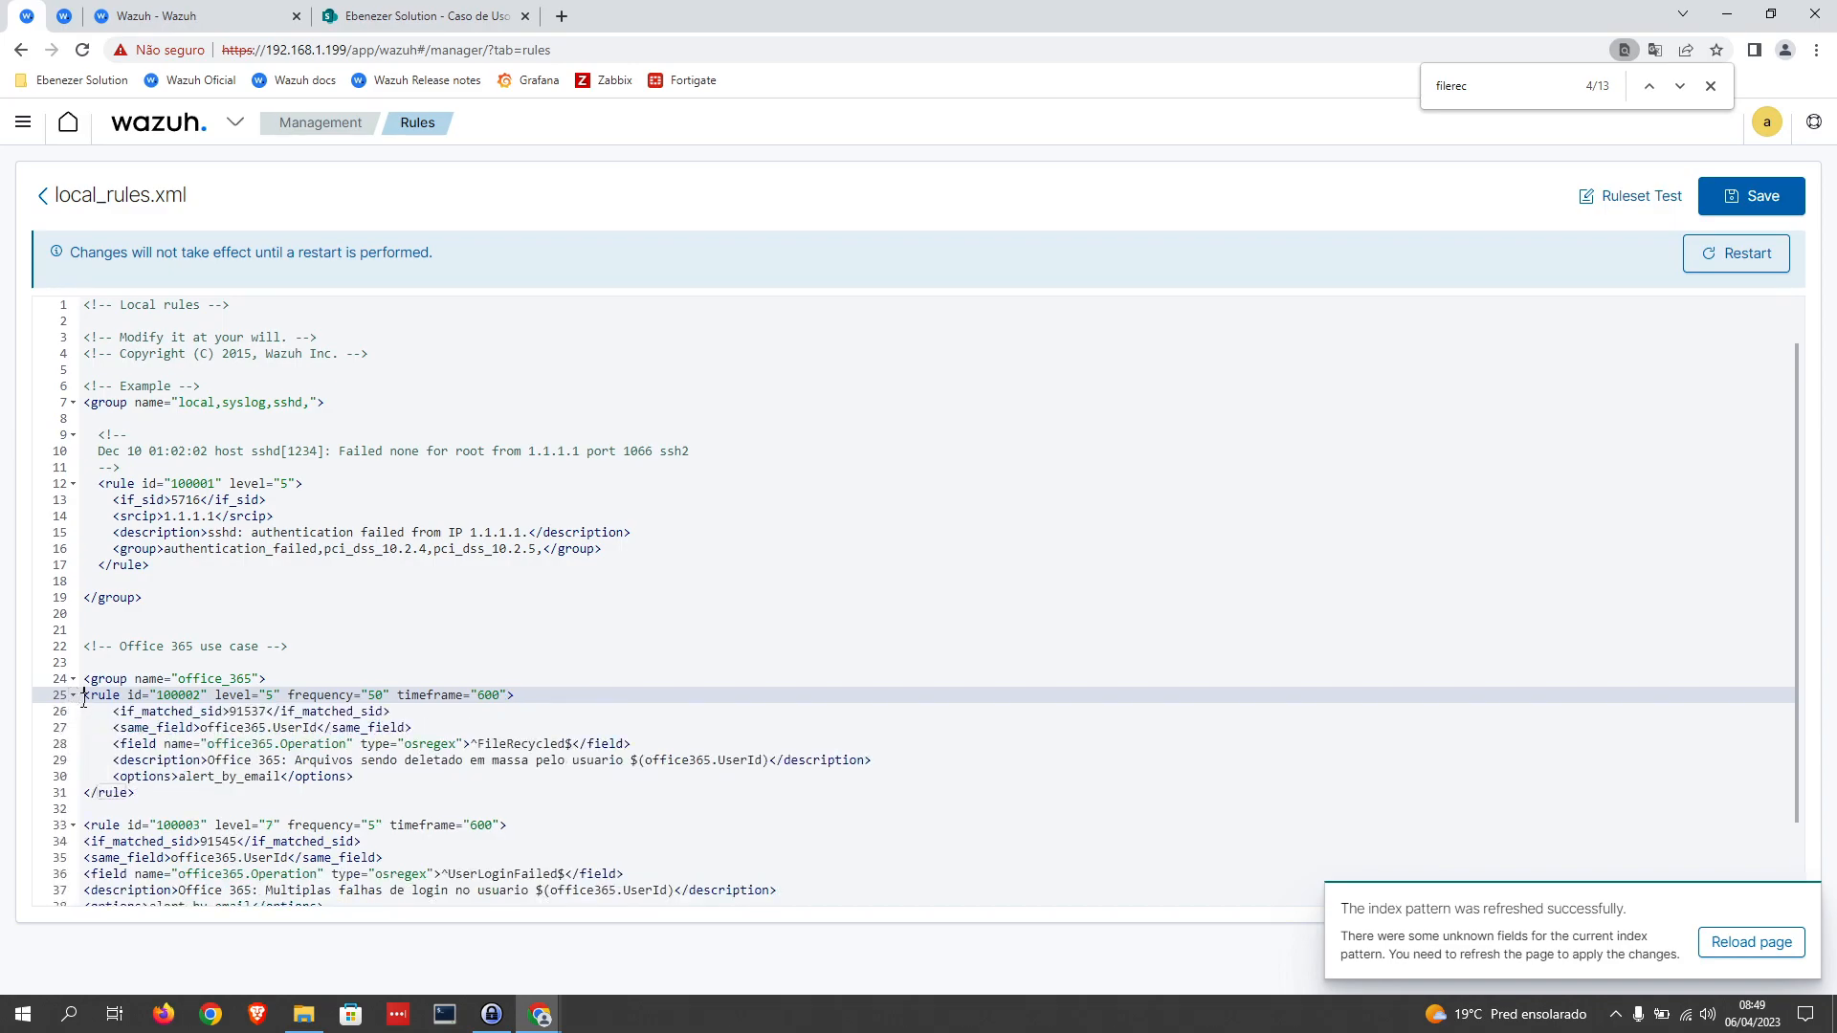
# Step: Indent the whole of rule 100002 one level further, including its opening and closing tags, so it nests inside the office_365 group
pyautogui.press('Tab')
pyautogui.click(114, 712)
pyautogui.press('Tab')
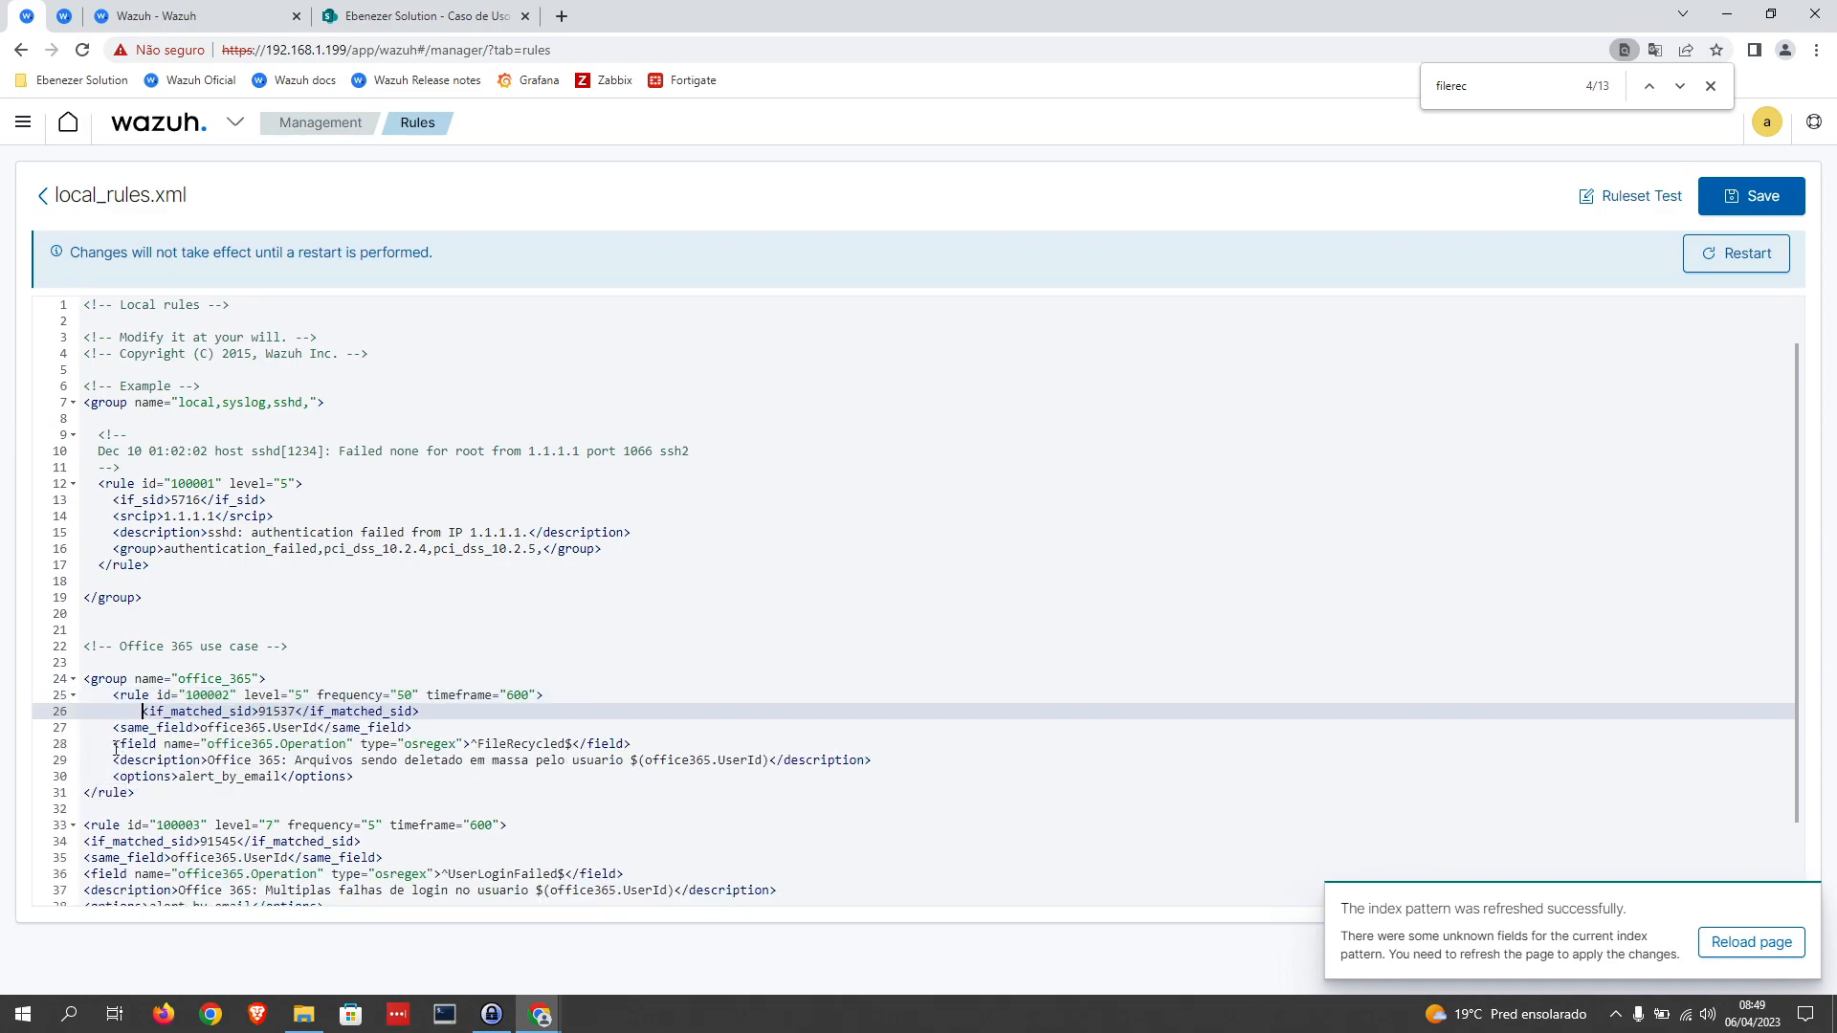
pyautogui.click(113, 744)
pyautogui.click(113, 728)
pyautogui.press('Tab')
pyautogui.click(113, 745)
pyautogui.press('Tab')
pyautogui.click(115, 761)
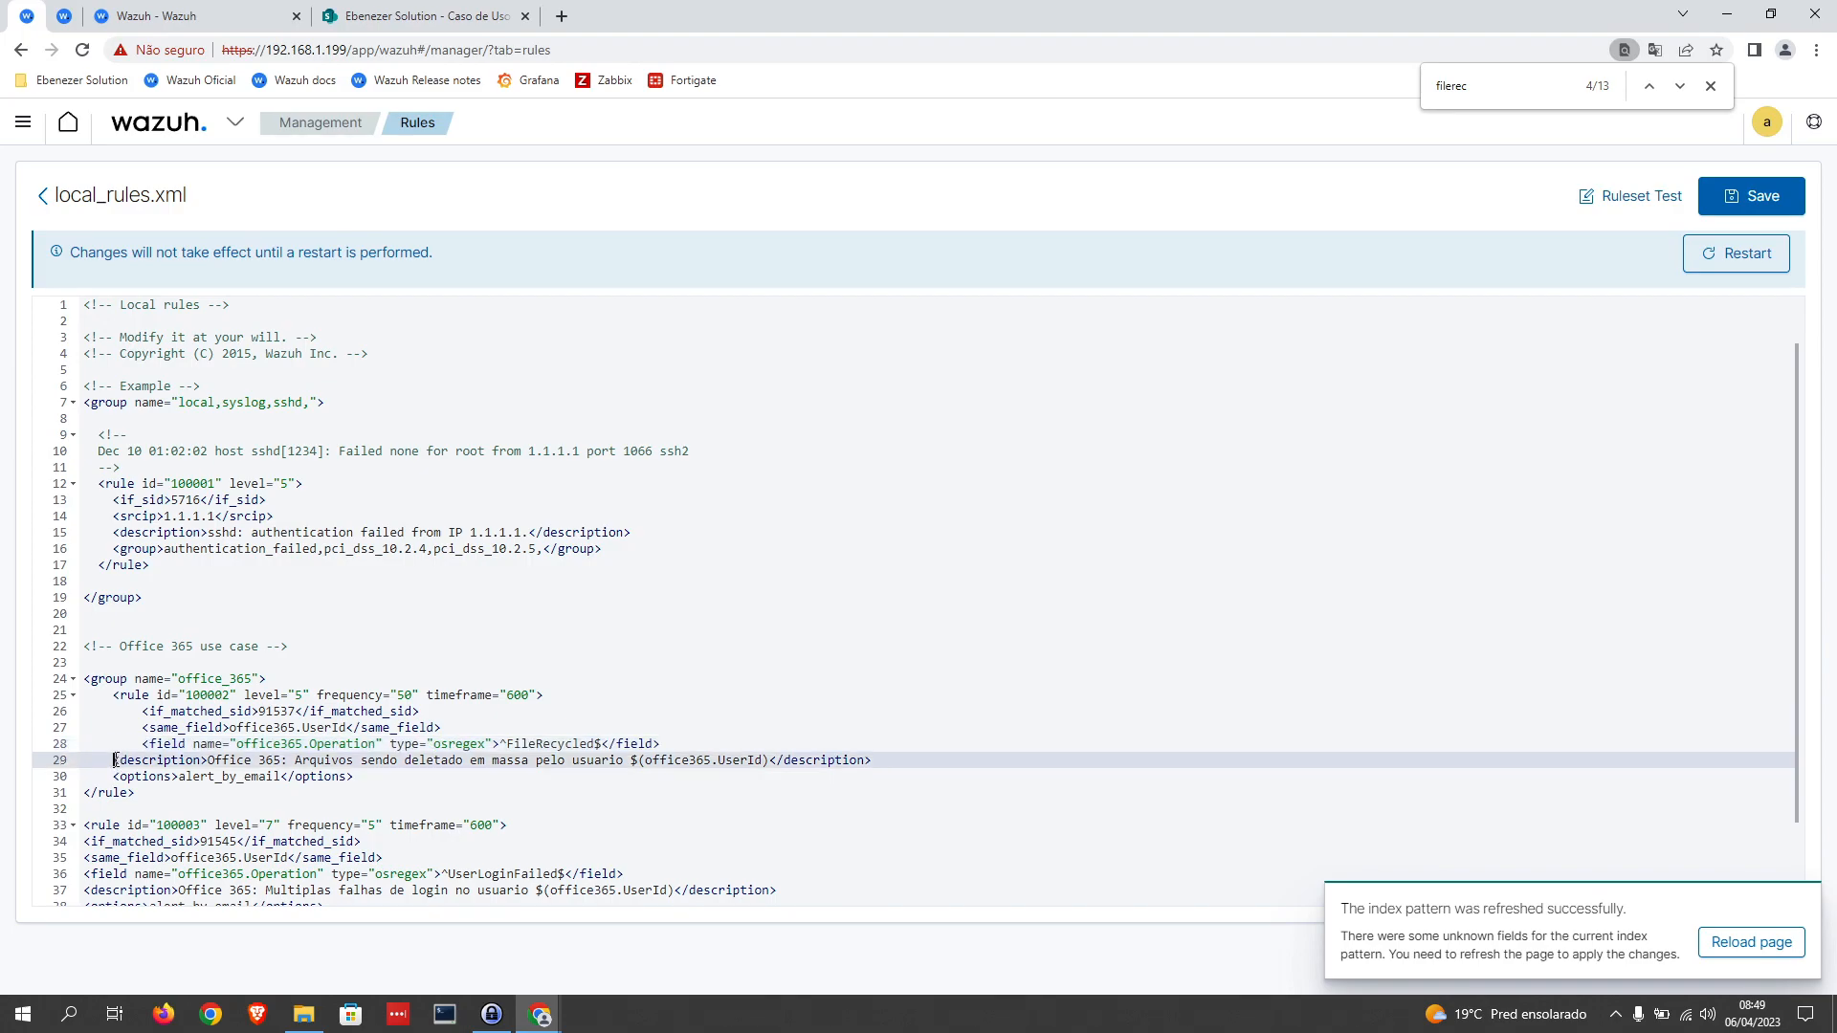
pyautogui.press('Tab')
pyautogui.click(117, 775)
pyautogui.press('Tab')
pyautogui.click(114, 793)
pyautogui.press('Tab')
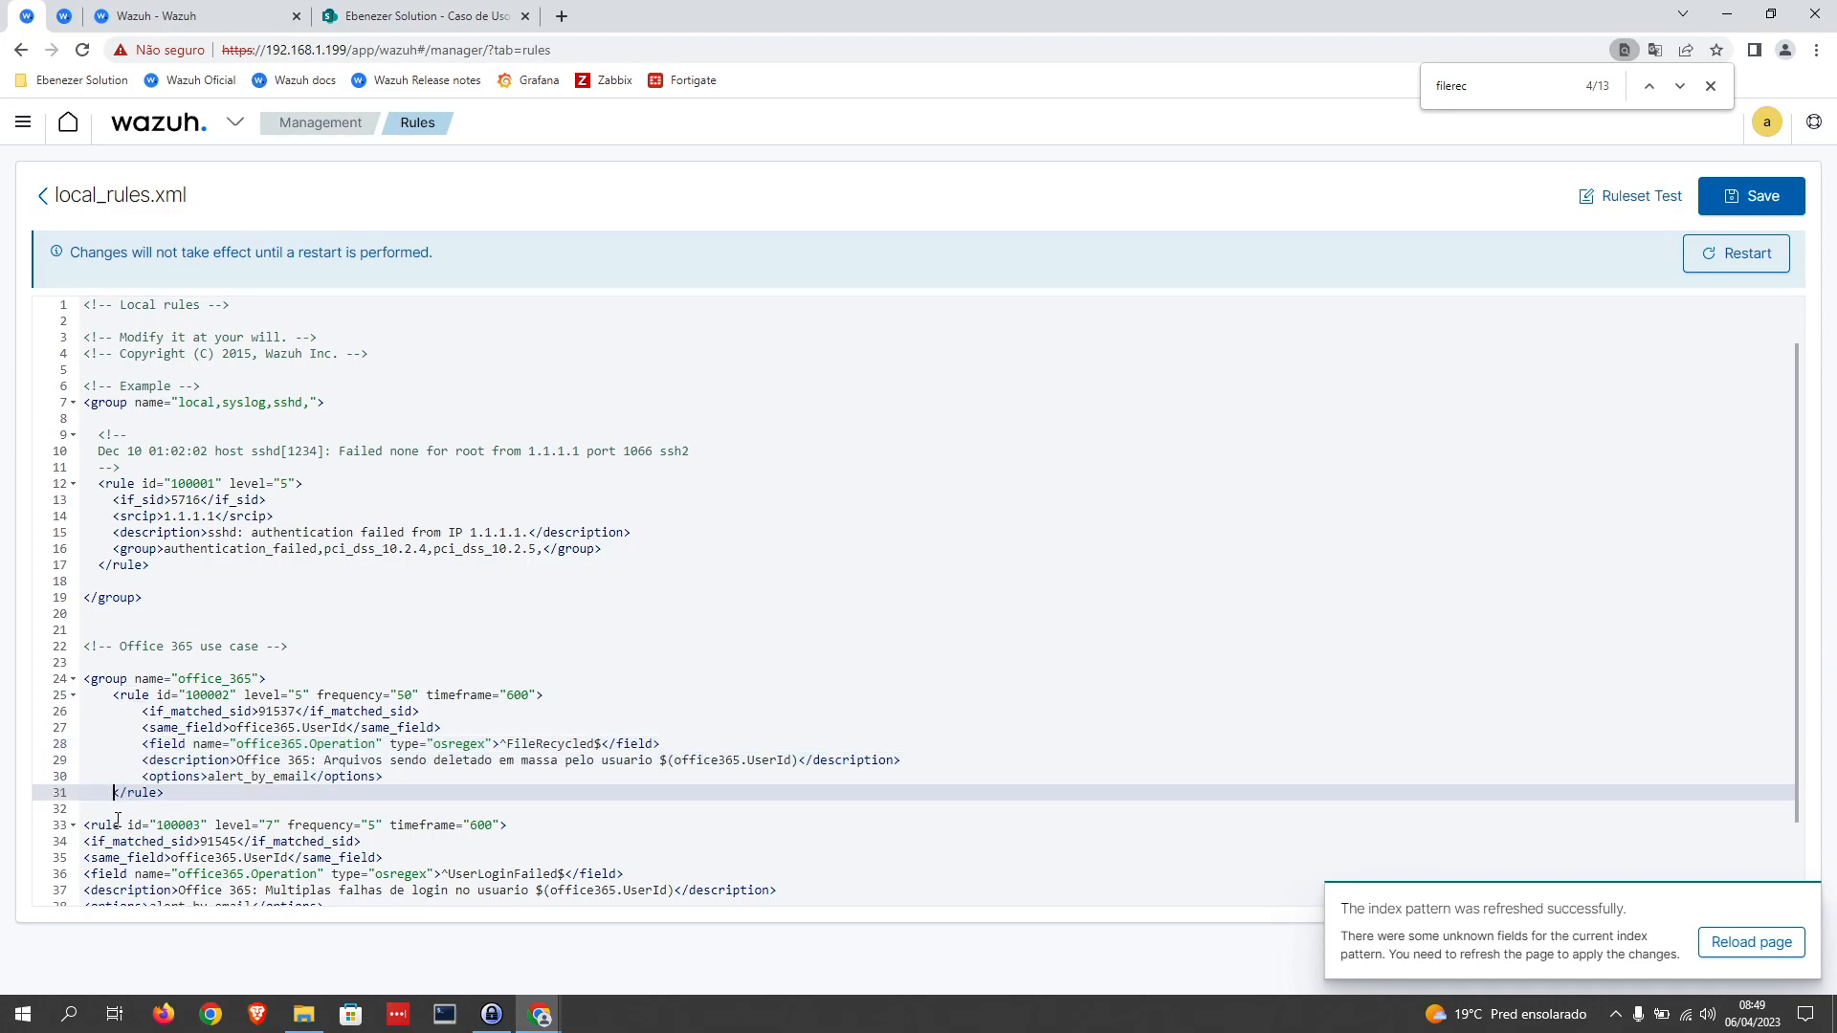
# Step: Indent rule 100003 to match rule 100002, with its opening and closing tags at one level and its inner lines at two
pyautogui.scroll(-2, 113, 766)
pyautogui.click(86, 713)
pyautogui.press('Tab')
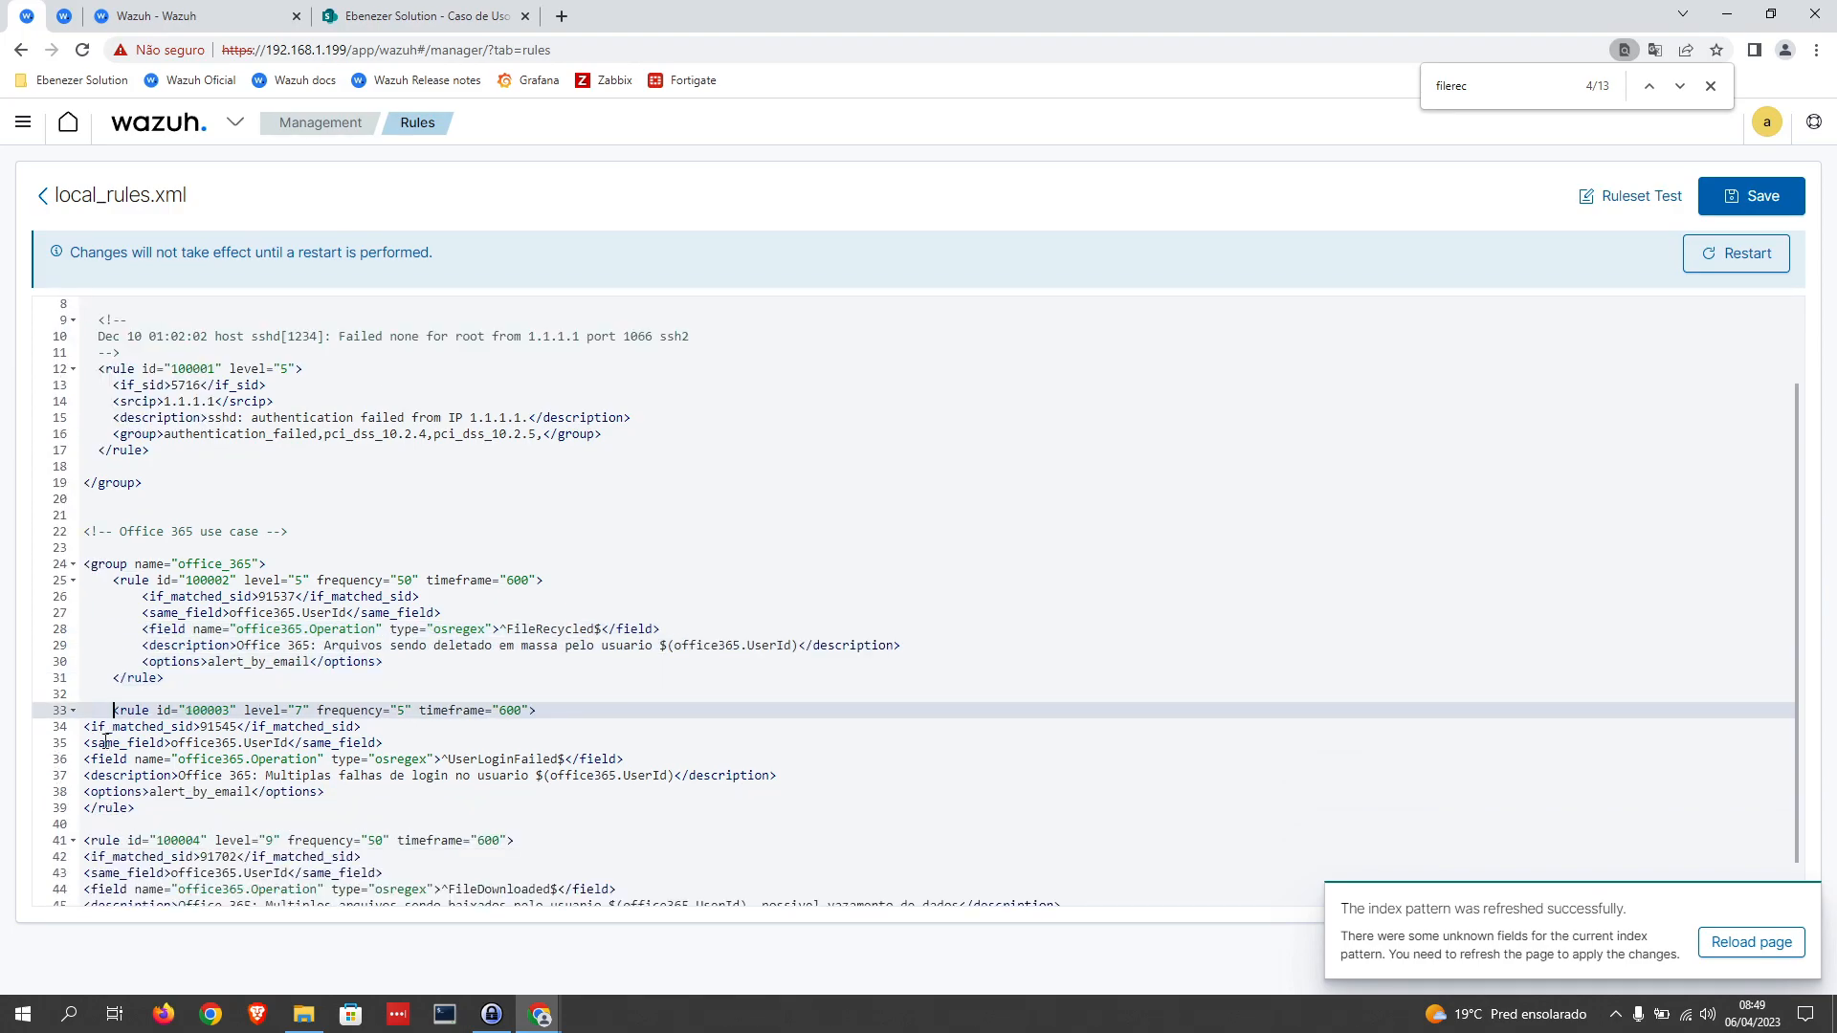
pyautogui.click(84, 727)
pyautogui.press('Tab')
pyautogui.press('Tab')
pyautogui.click(85, 745)
pyautogui.press('Tab')
pyautogui.press('Tab')
pyautogui.click(93, 761)
pyautogui.press('Tab')
pyautogui.press('Tab')
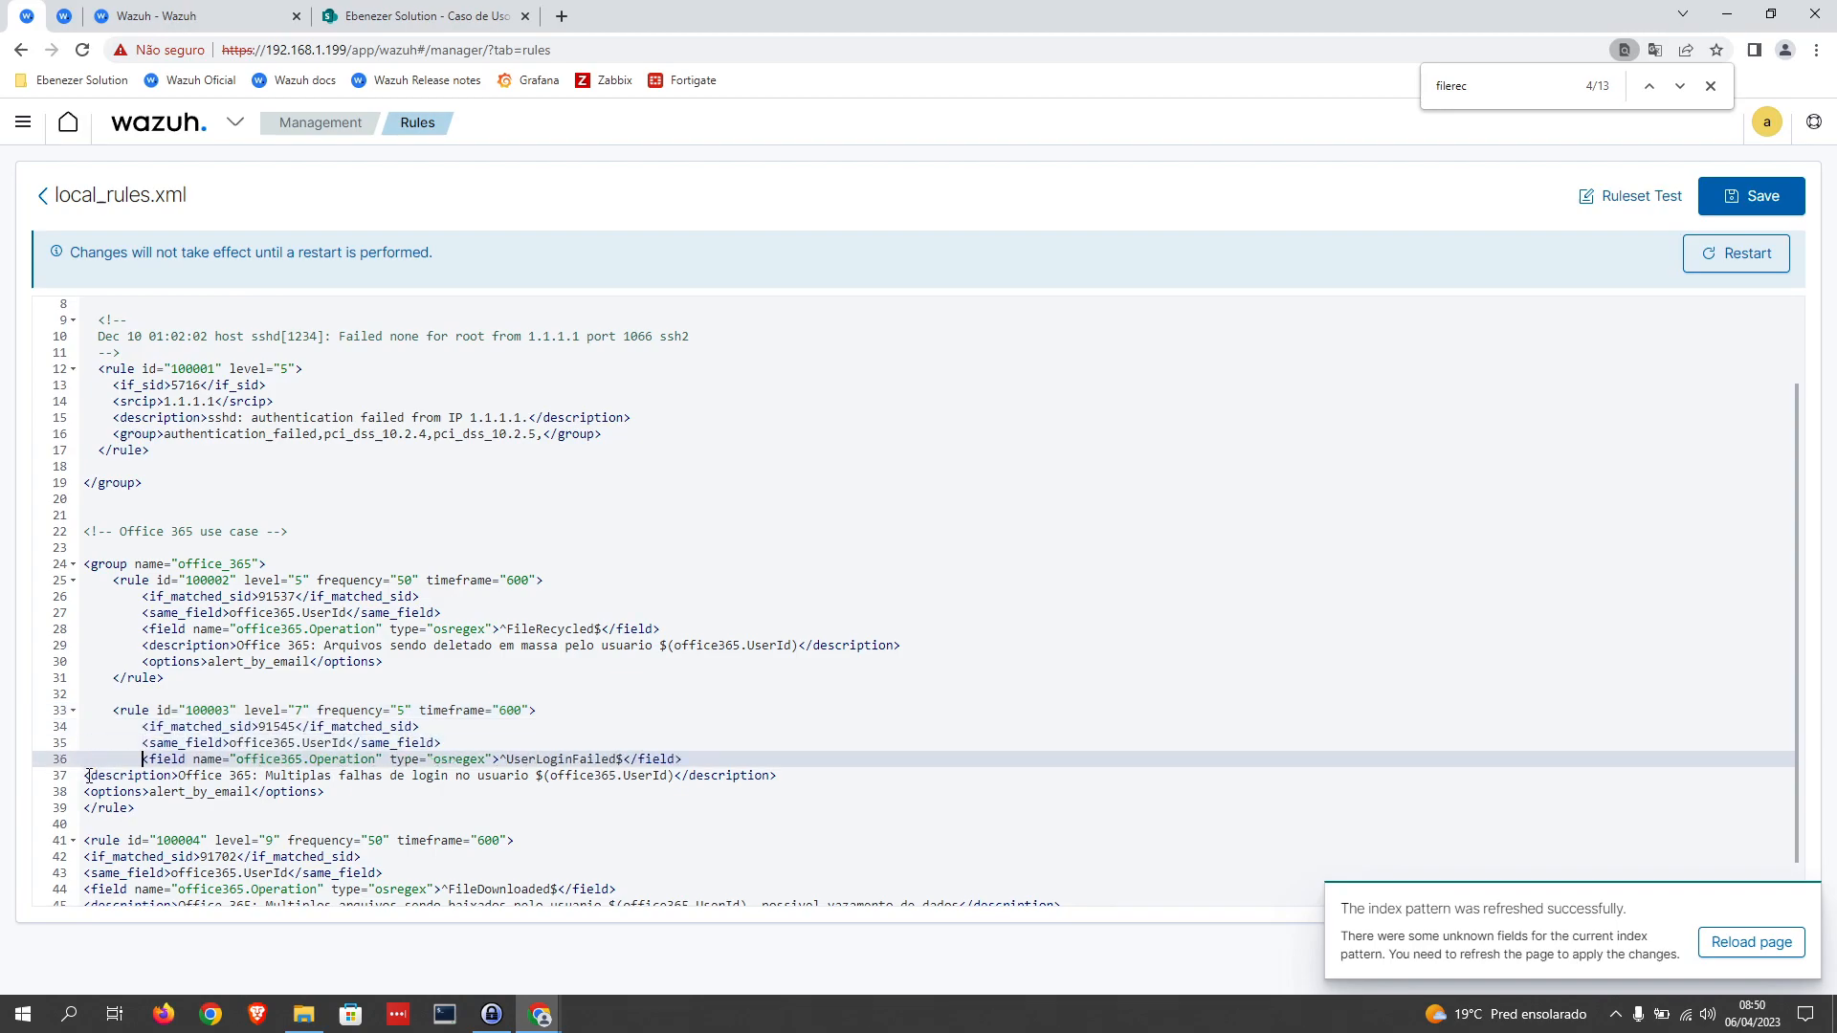
pyautogui.click(84, 775)
pyautogui.press('Tab')
pyautogui.press('Tab')
pyautogui.click(91, 792)
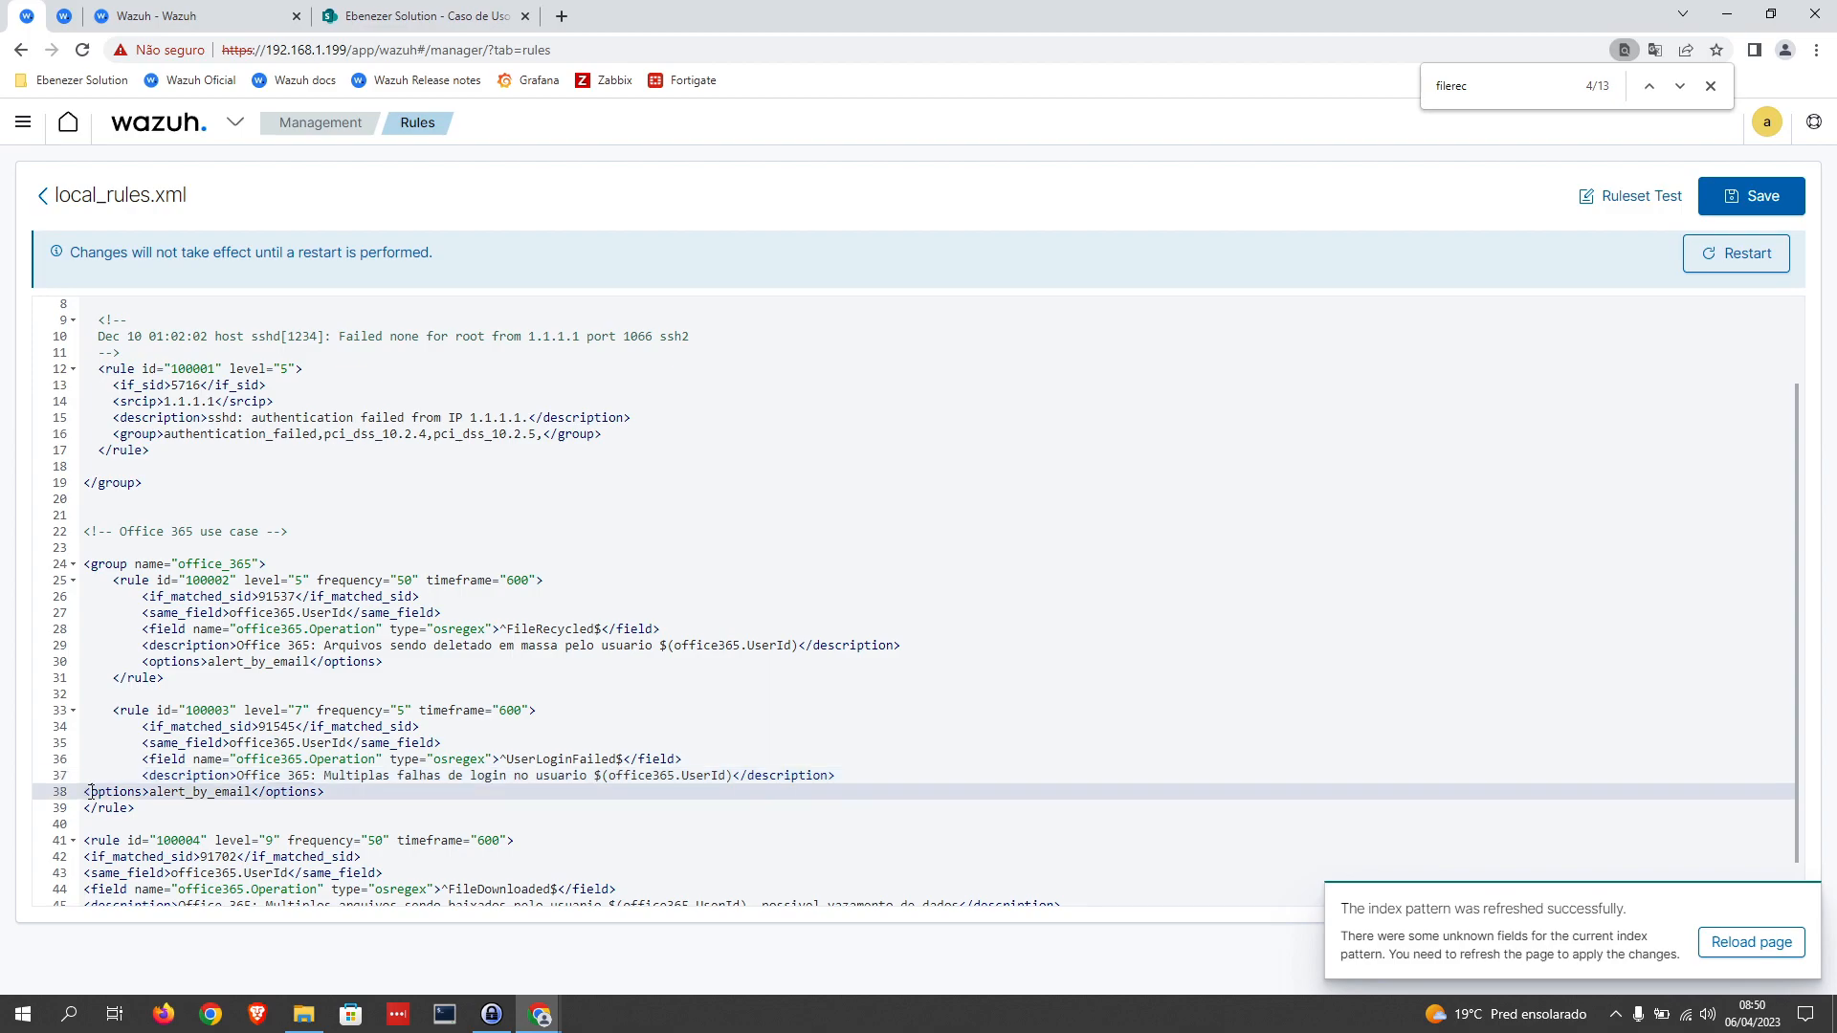
pyautogui.press('Tab')
pyautogui.press('Tab')
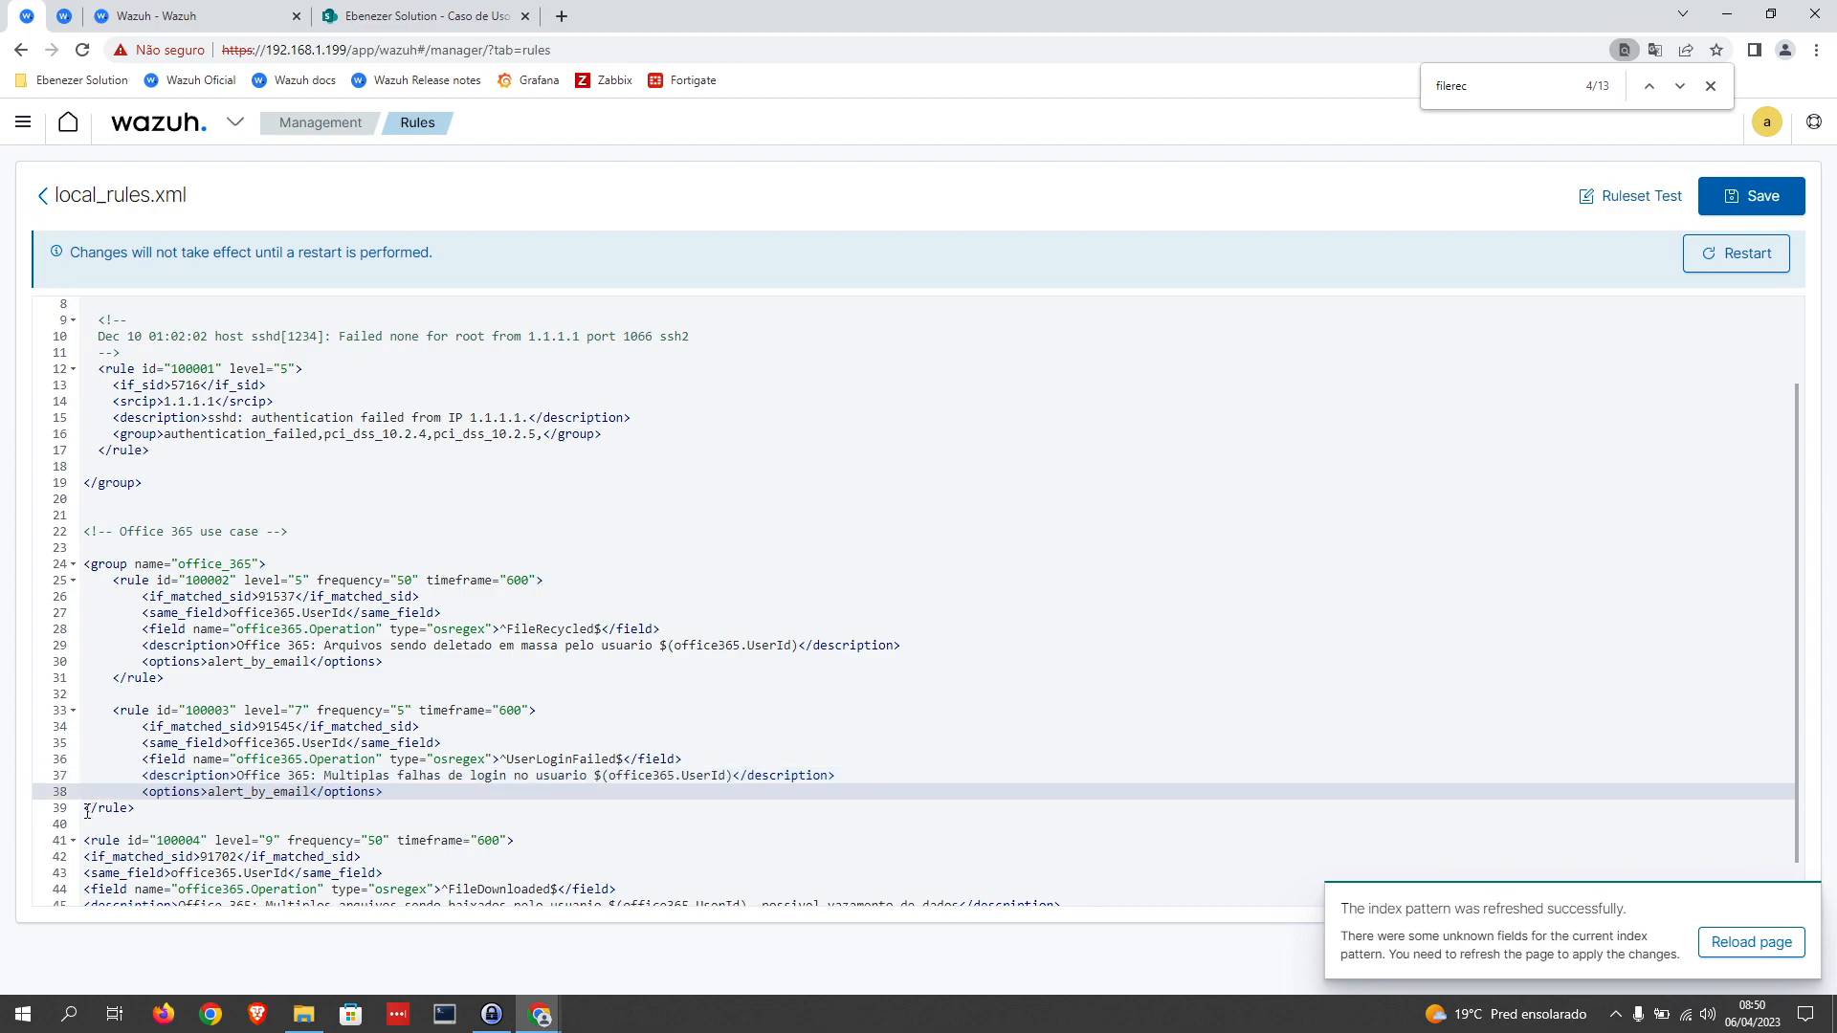
pyautogui.click(87, 809)
pyautogui.press('Tab')
# Step: Indent rule 100004 with its opening and closing tags at one level and its inner lines at two, and save local_rules.xml
pyautogui.scroll(-1, 100, 816)
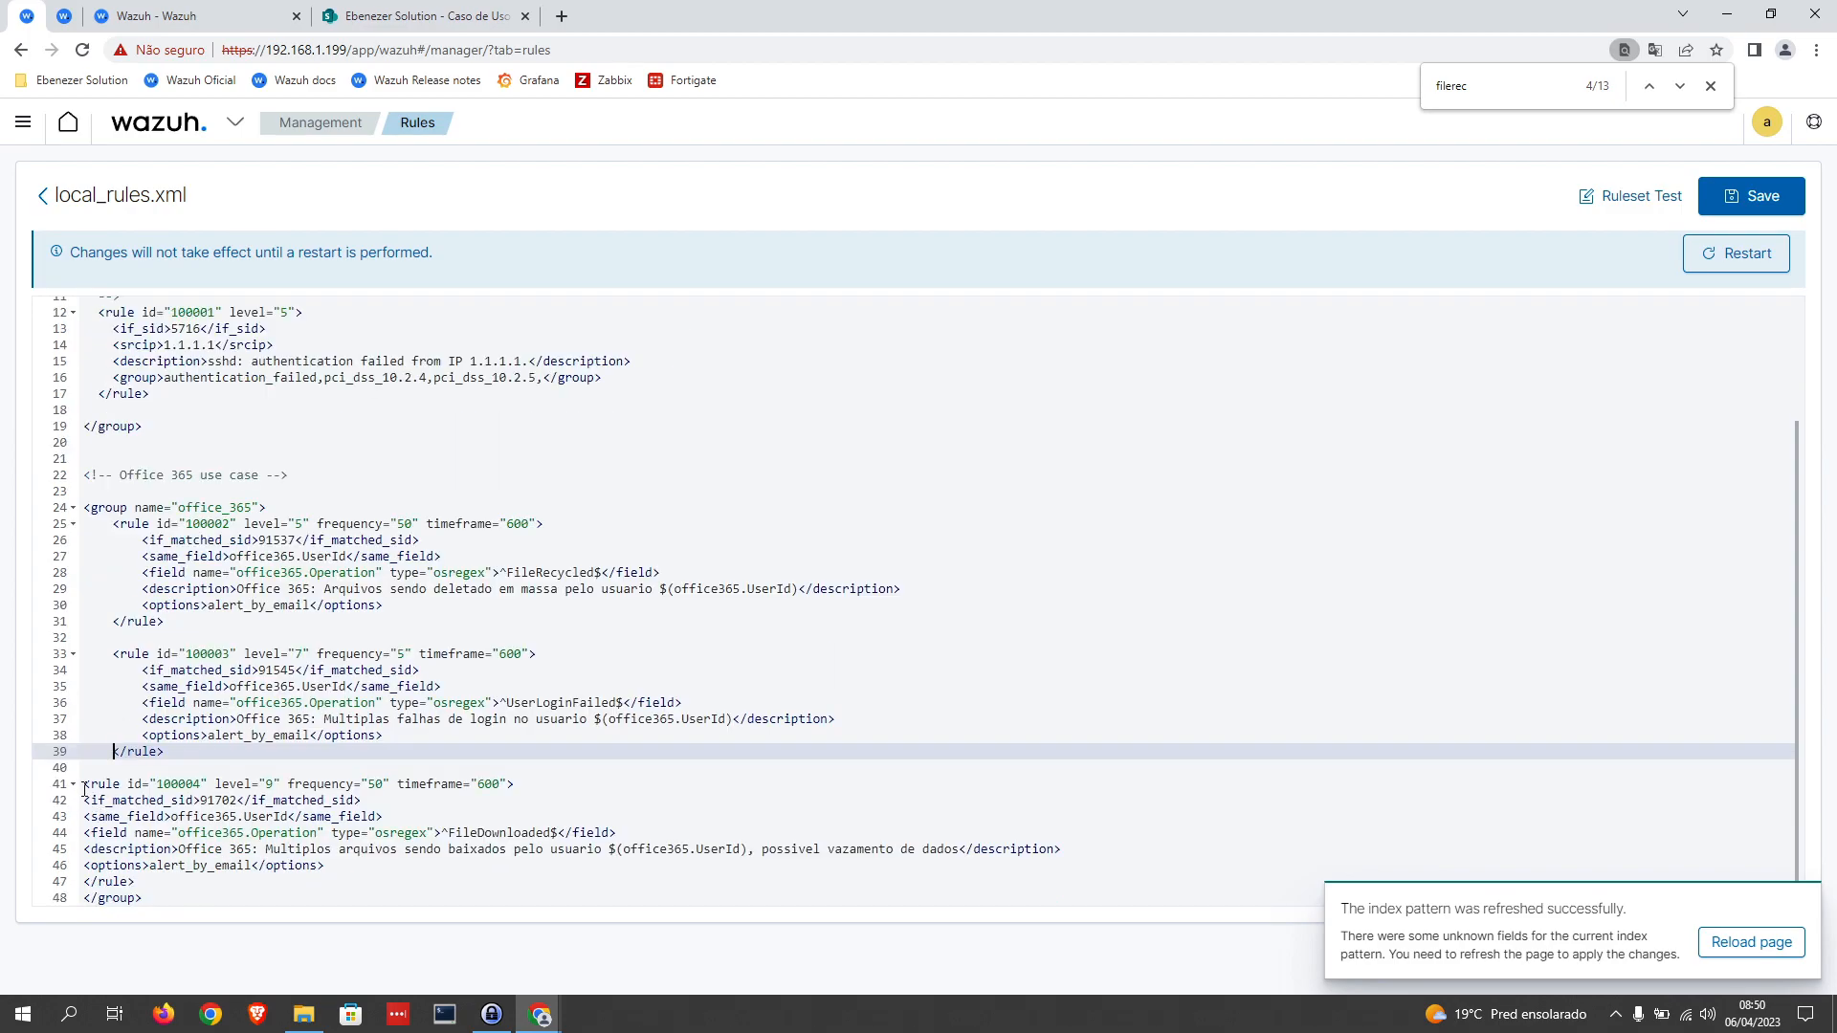
pyautogui.click(85, 784)
pyautogui.press('Tab')
pyautogui.click(88, 803)
pyautogui.press('Tab')
pyautogui.press('Tab')
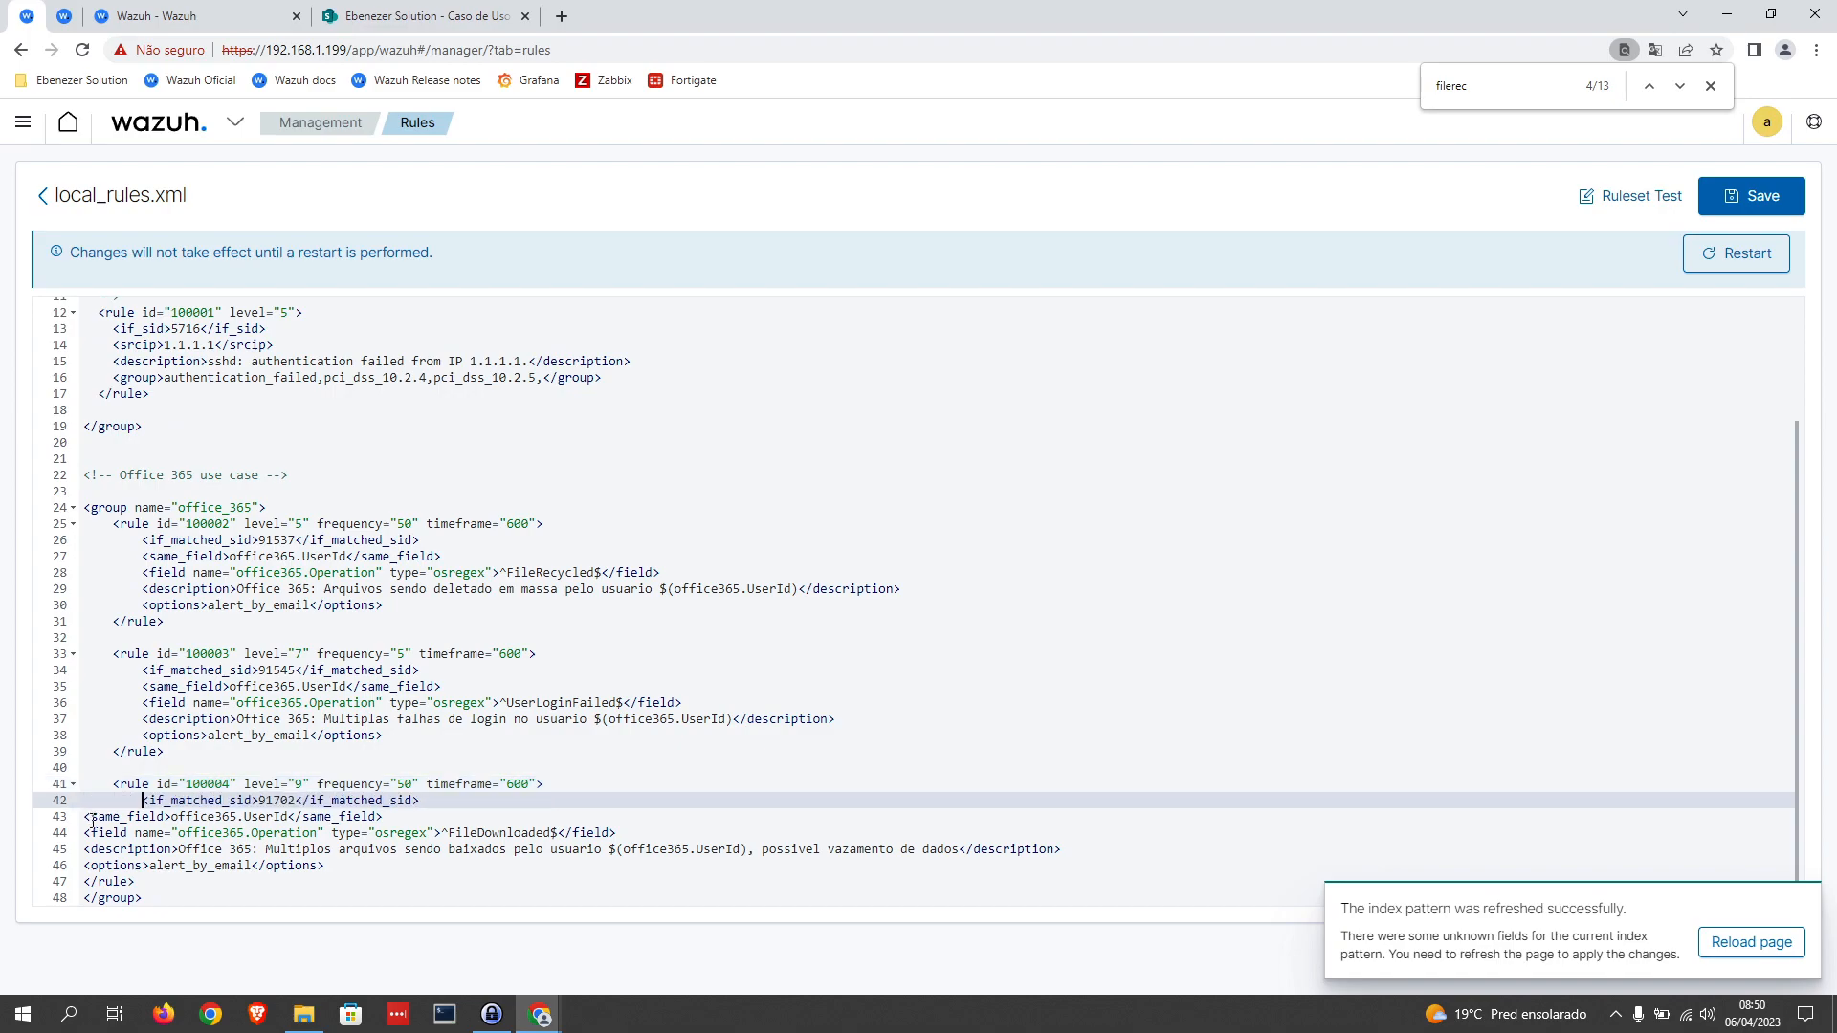
pyautogui.click(89, 819)
pyautogui.press('Tab')
pyautogui.press('Tab')
pyautogui.click(88, 833)
pyautogui.press('Tab')
pyautogui.press('Tab')
pyautogui.click(85, 850)
pyautogui.press('Tab')
pyautogui.press('Tab')
pyautogui.click(88, 865)
pyautogui.press('Tab')
pyautogui.press('Tab')
pyautogui.click(86, 882)
pyautogui.press('Tab')
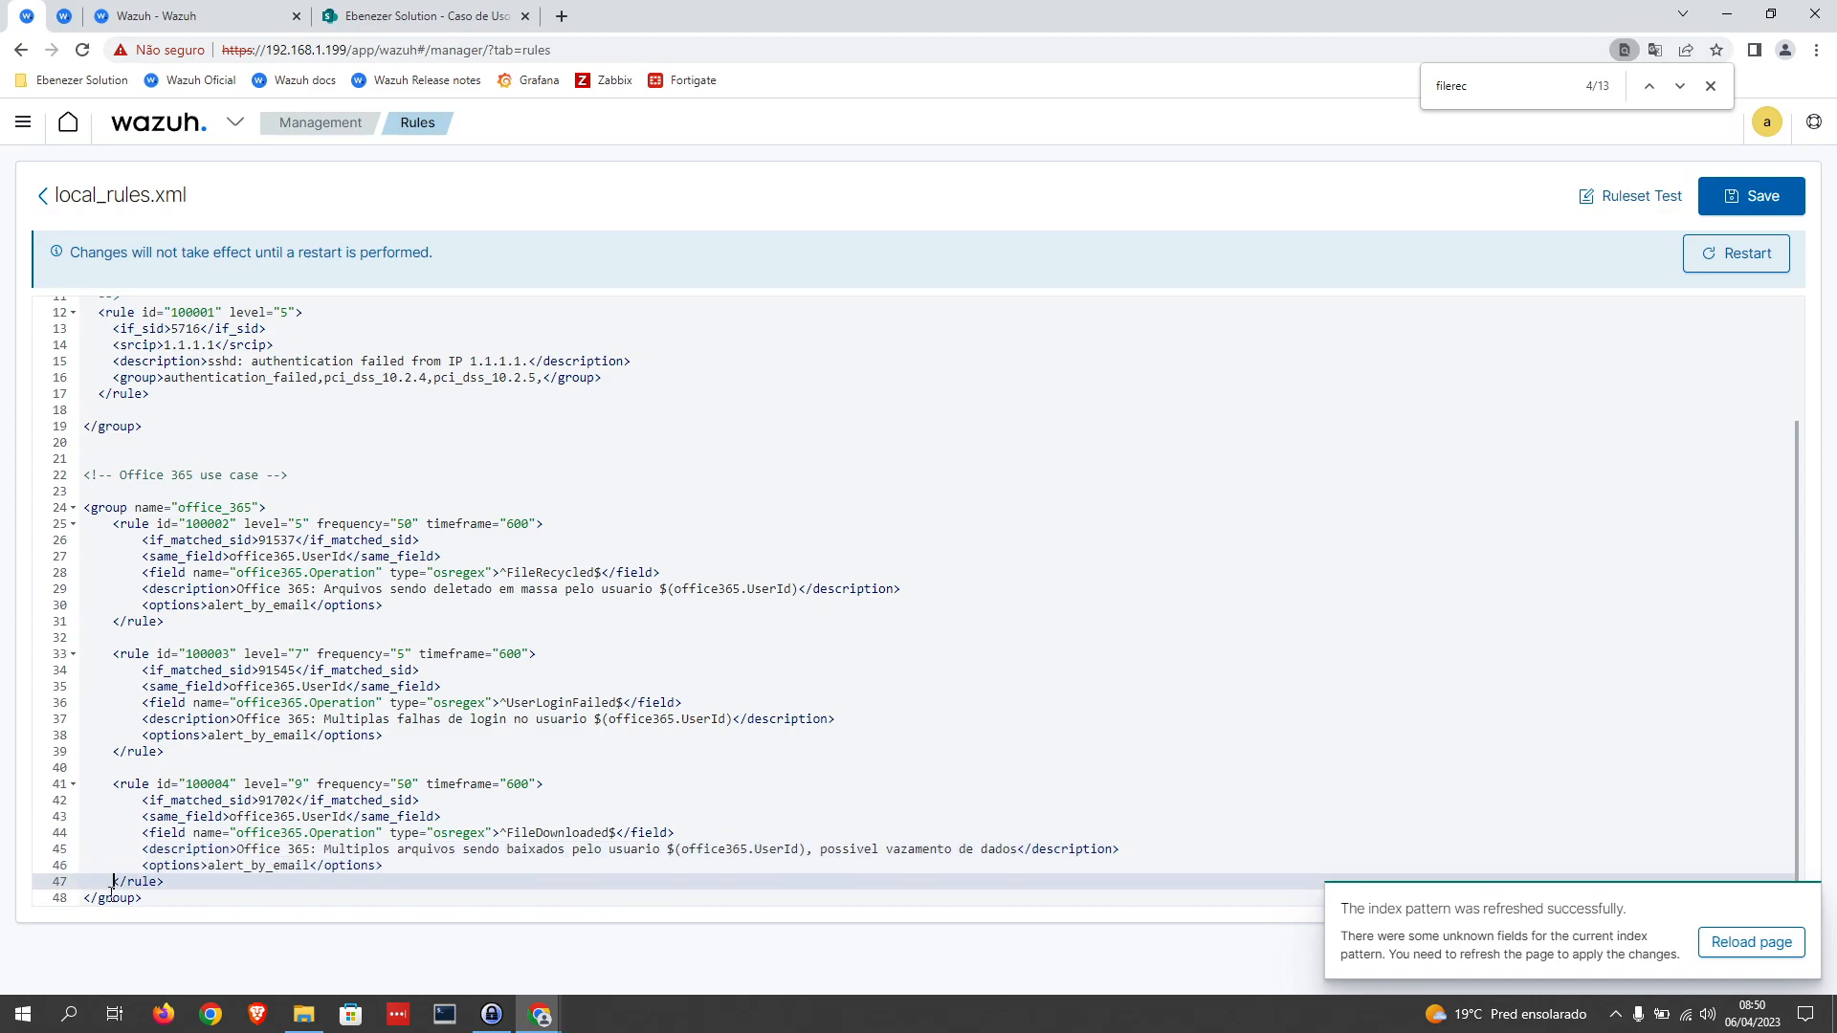
pyautogui.click(85, 510)
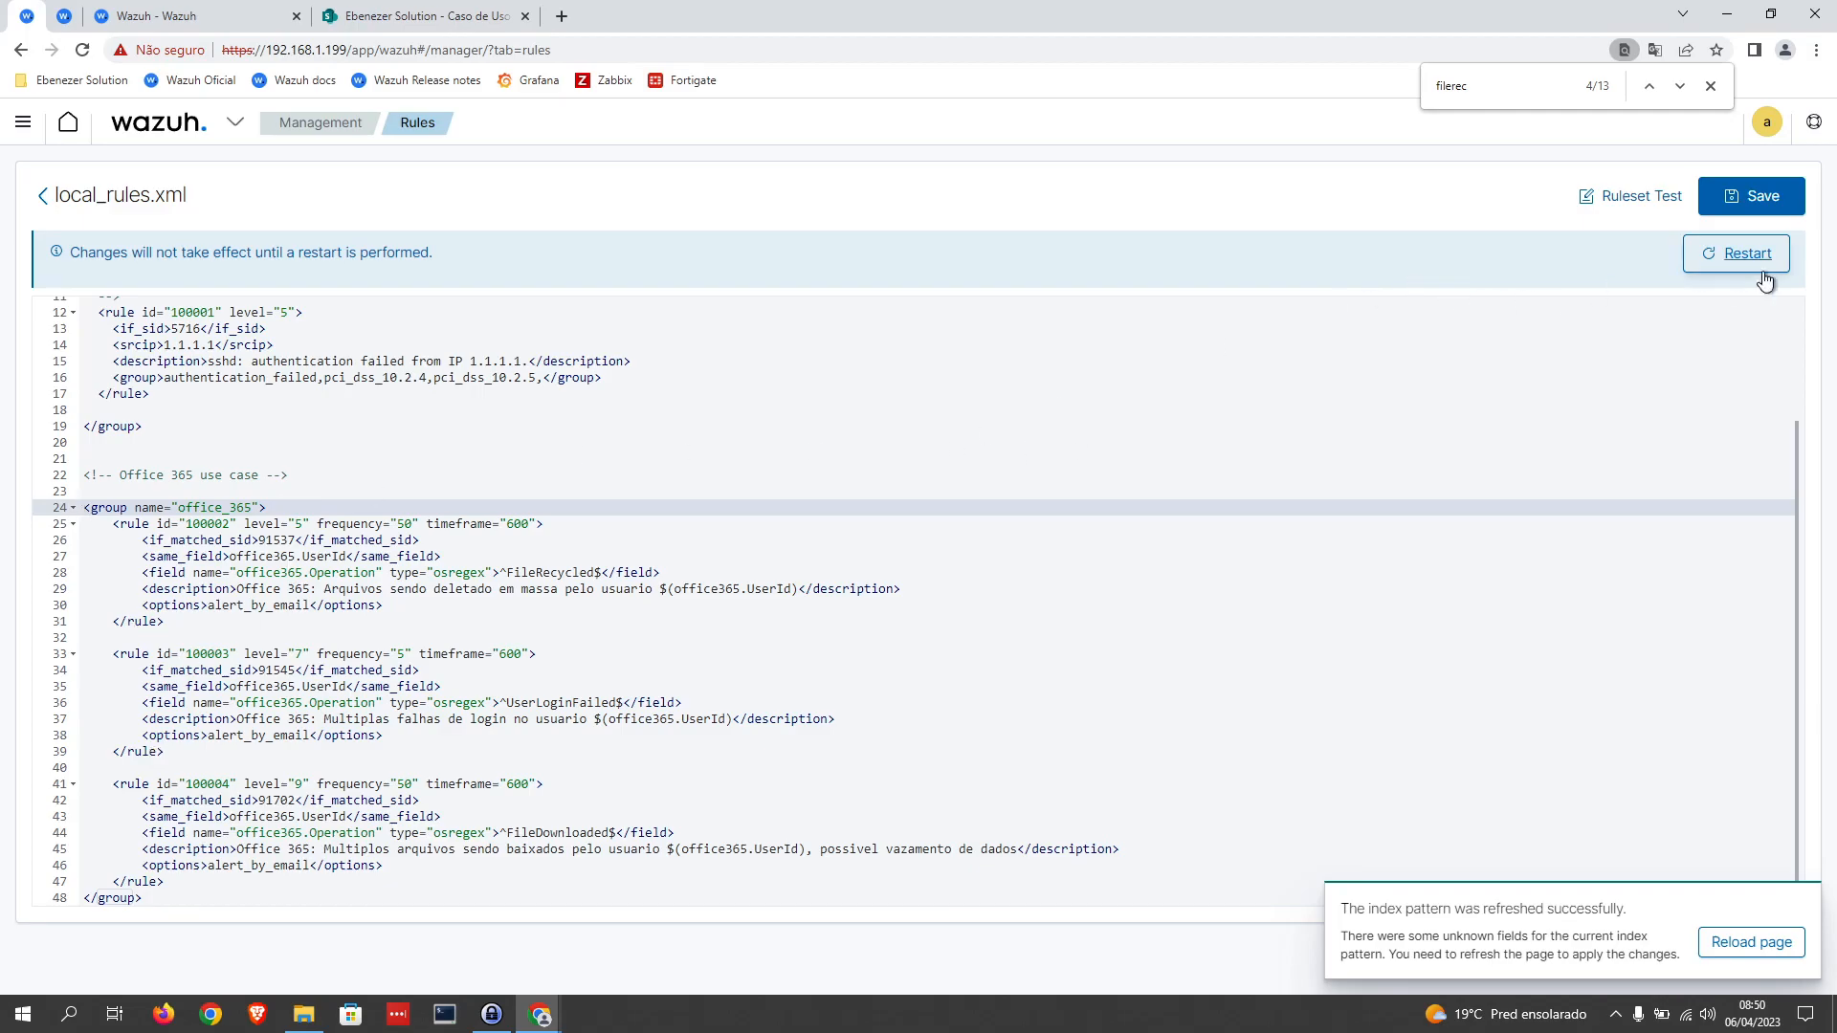
pyautogui.click(1766, 201)
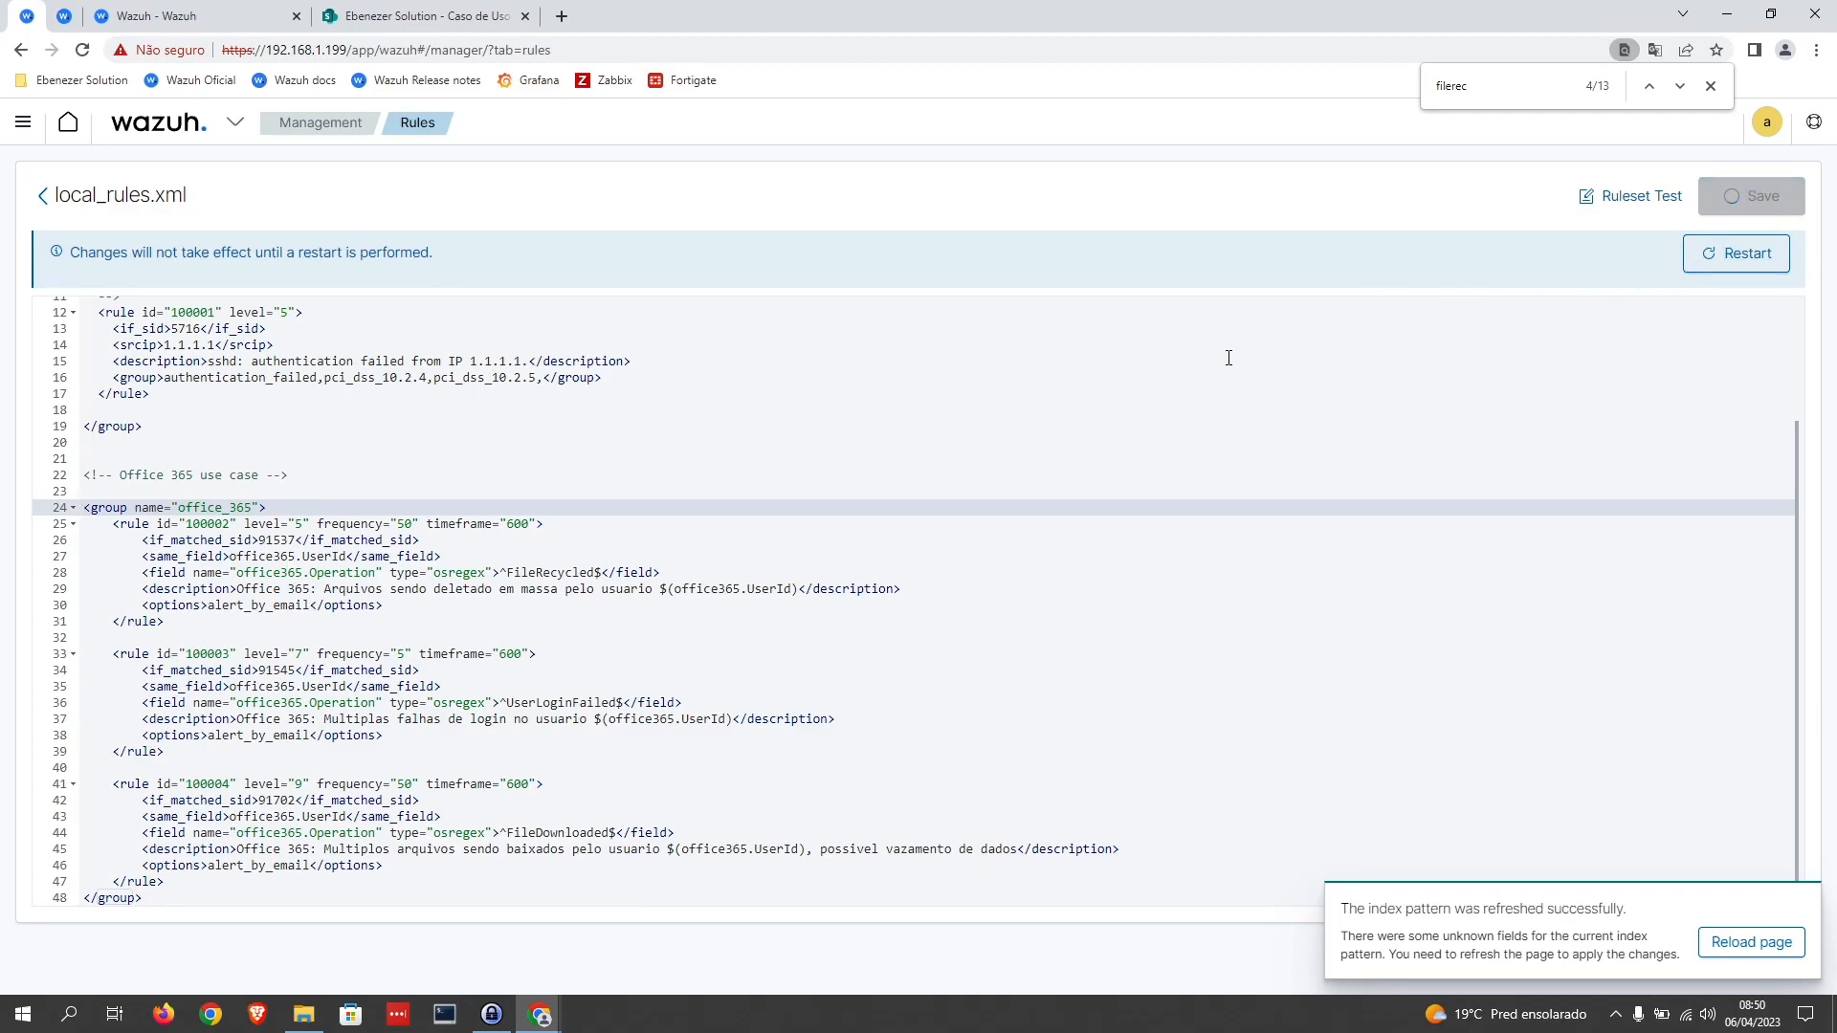